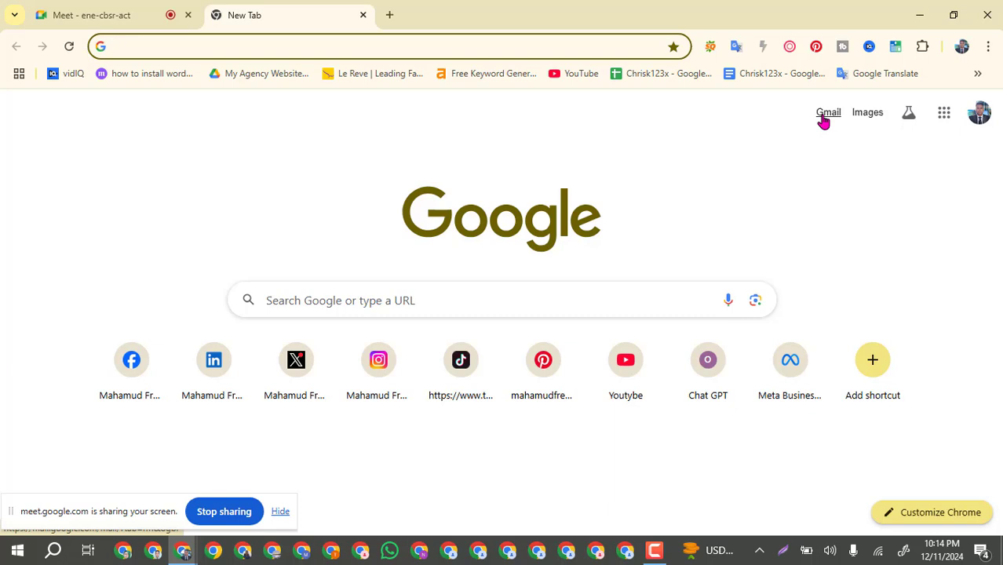
Step: Open the Gmail inbox and compare it with the Gmail inbox of a second Chrome profile
left_click(822, 117)
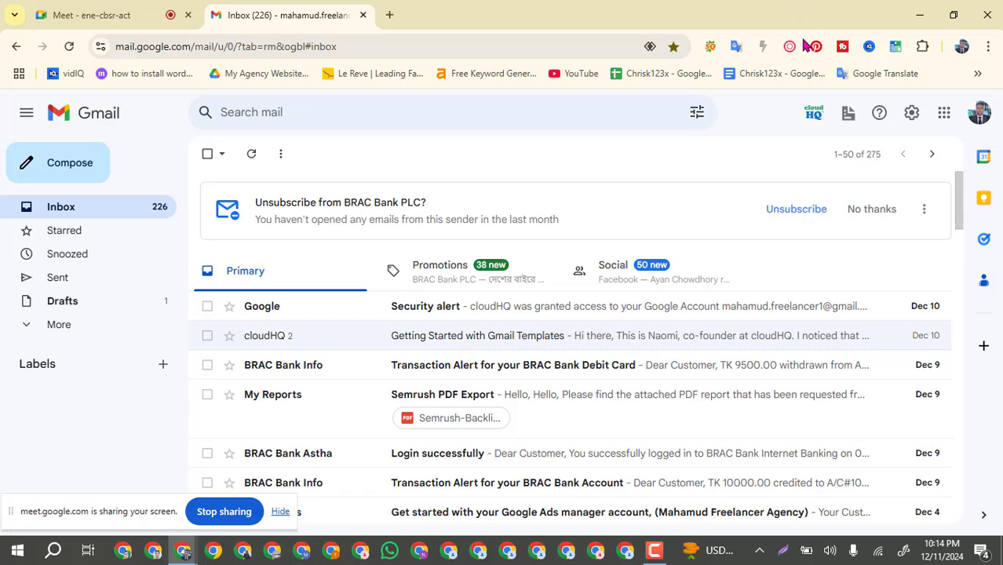
left_click(244, 552)
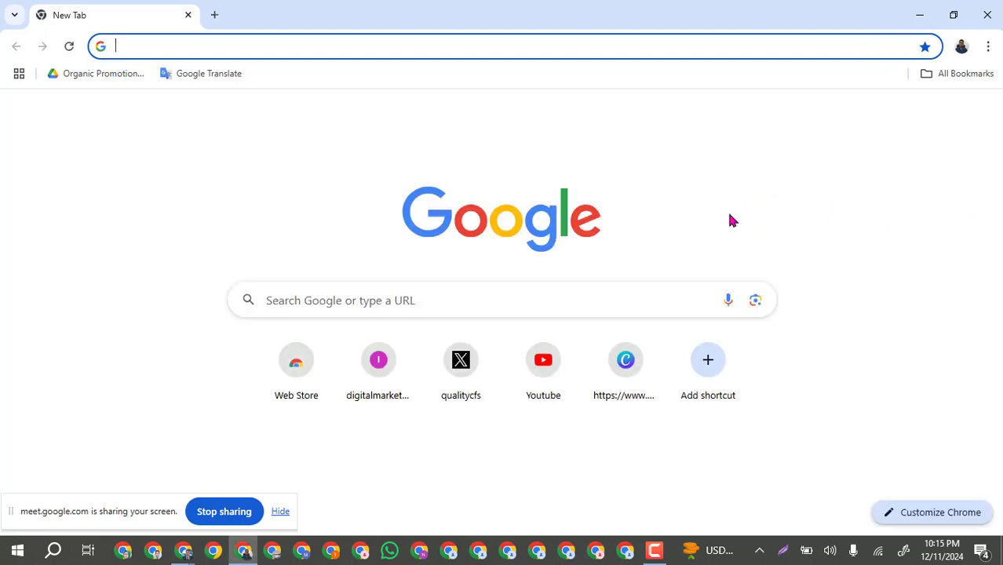
left_click(825, 117)
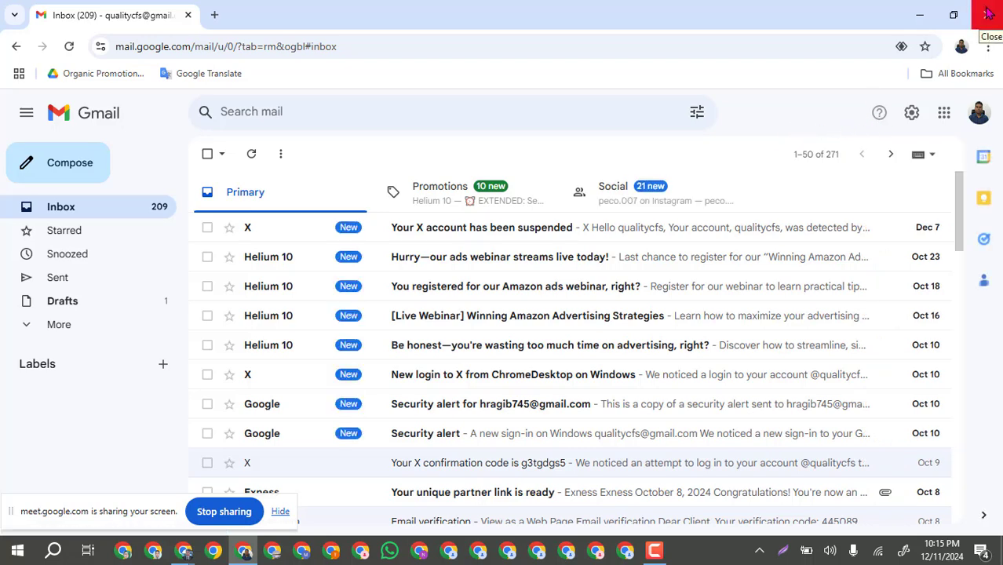
left_click(185, 553)
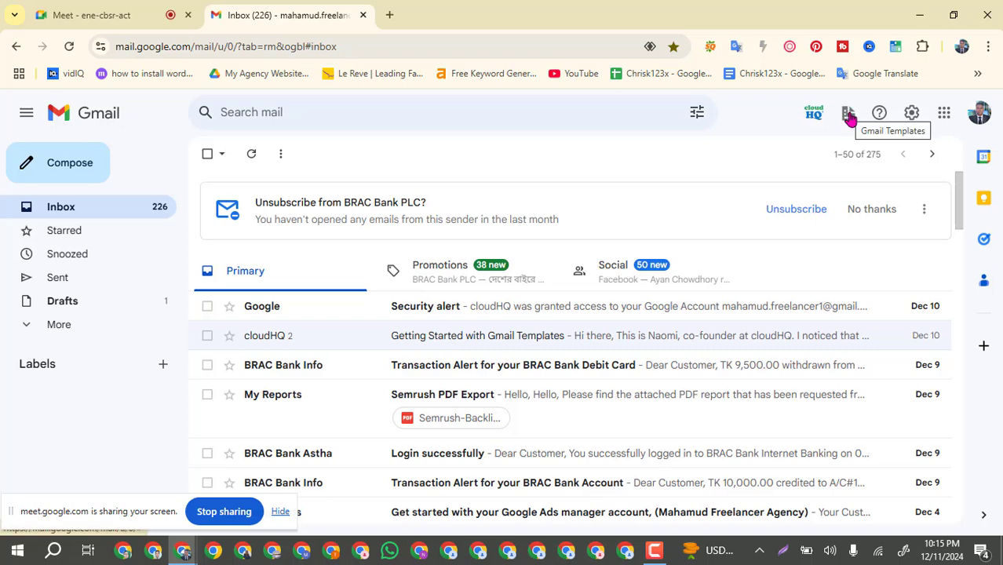
Step: Open the Gmail Templates browser and display the saved designs under My Templates
left_click(848, 115)
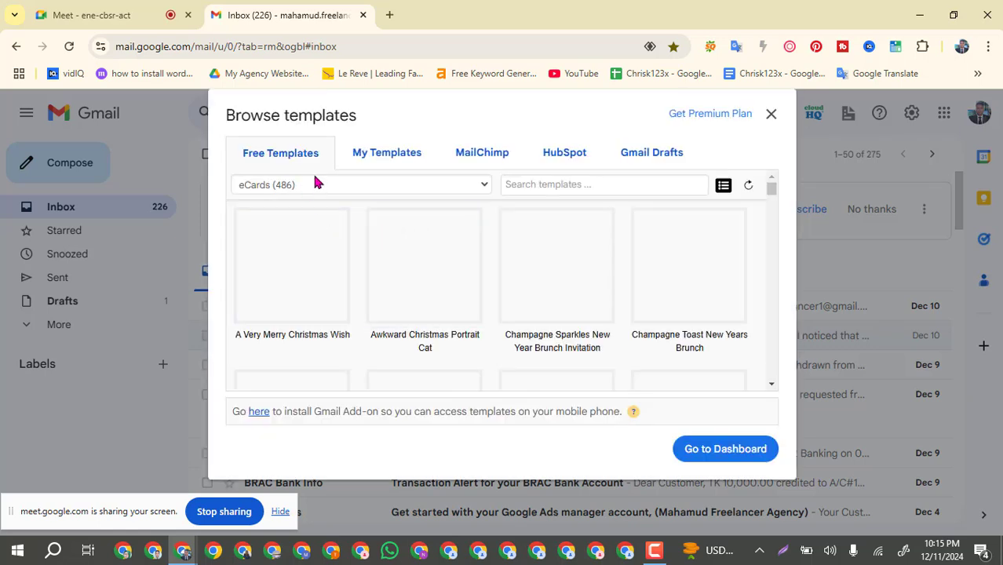
mouse_move(298, 316)
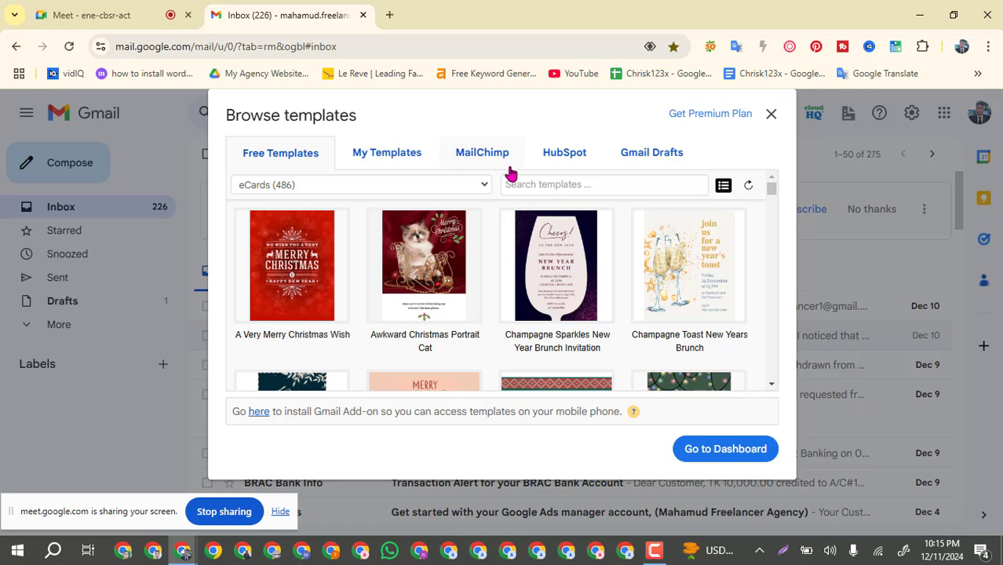
left_click(397, 157)
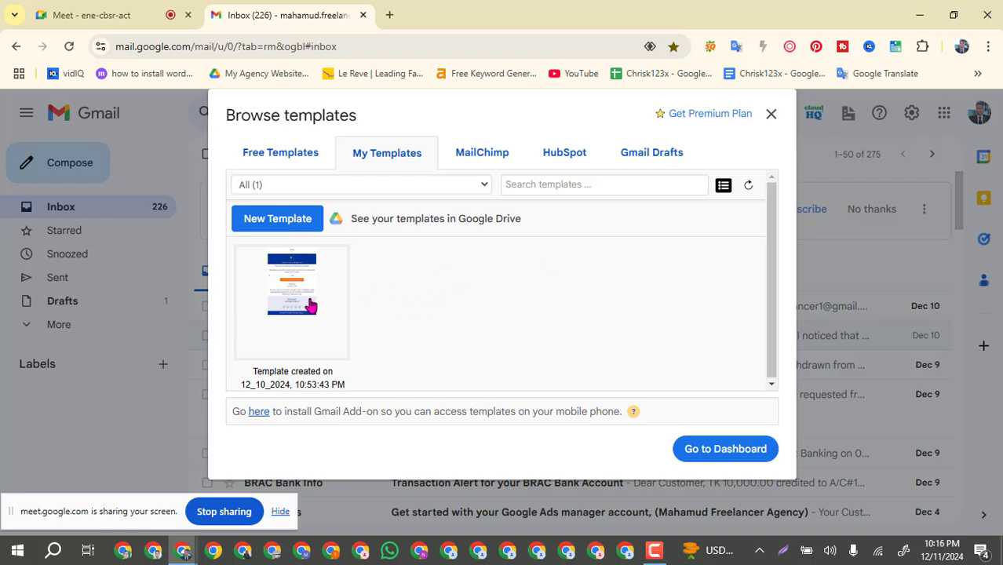
mouse_move(338, 295)
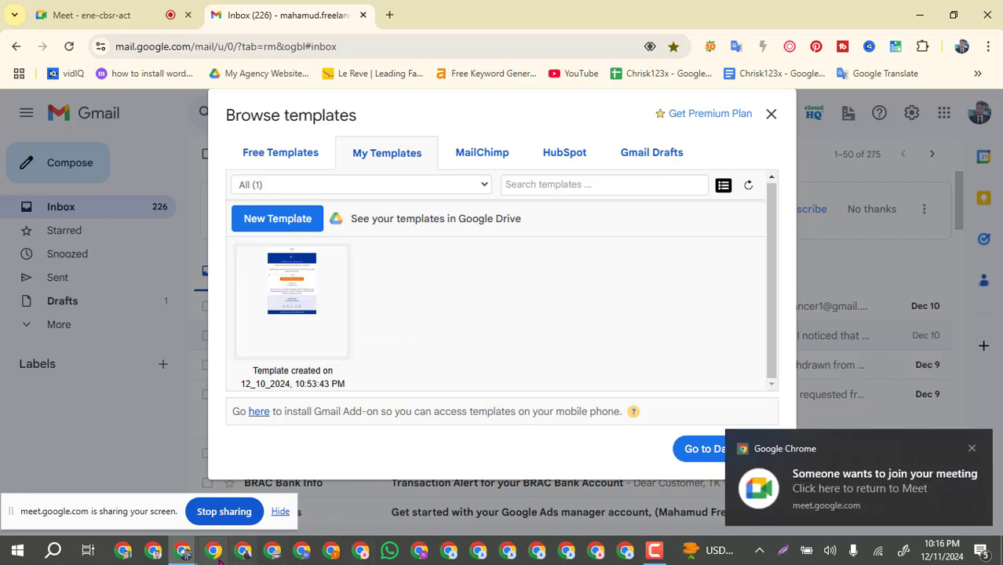
Step: Admit the waiting participant to the Google Meet call and return to the Gmail inbox
left_click(183, 552)
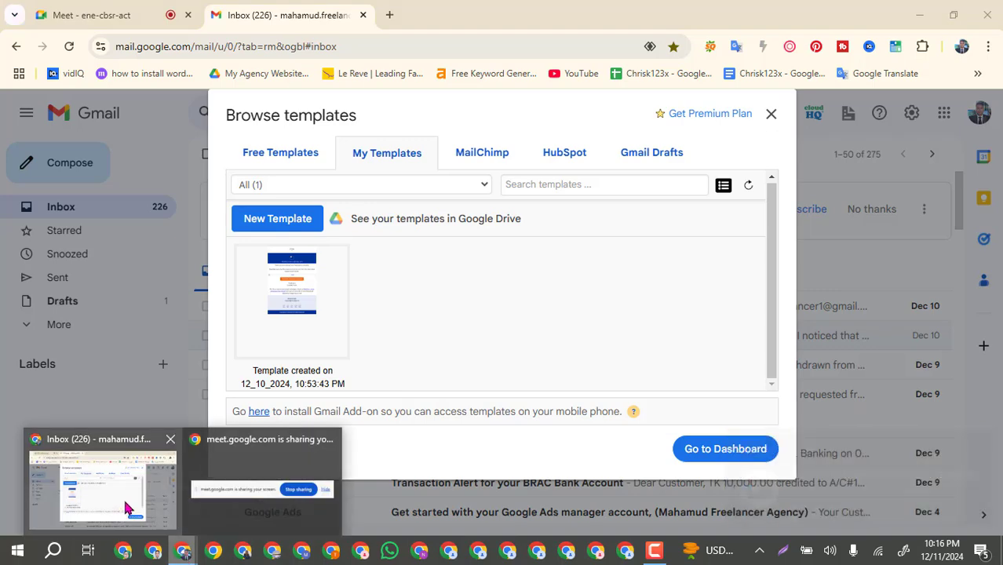
left_click(68, 9)
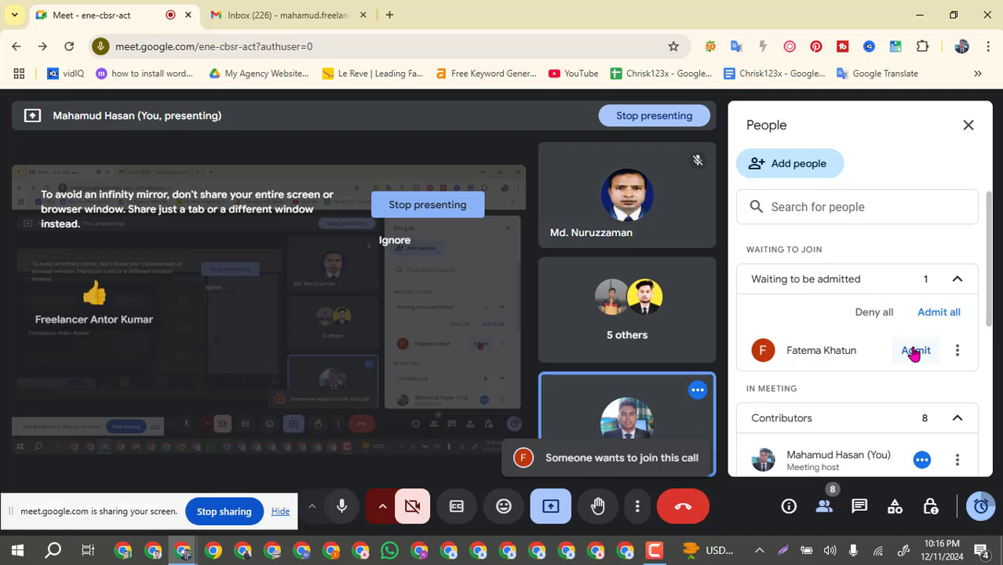
left_click(912, 352)
left_click(298, 12)
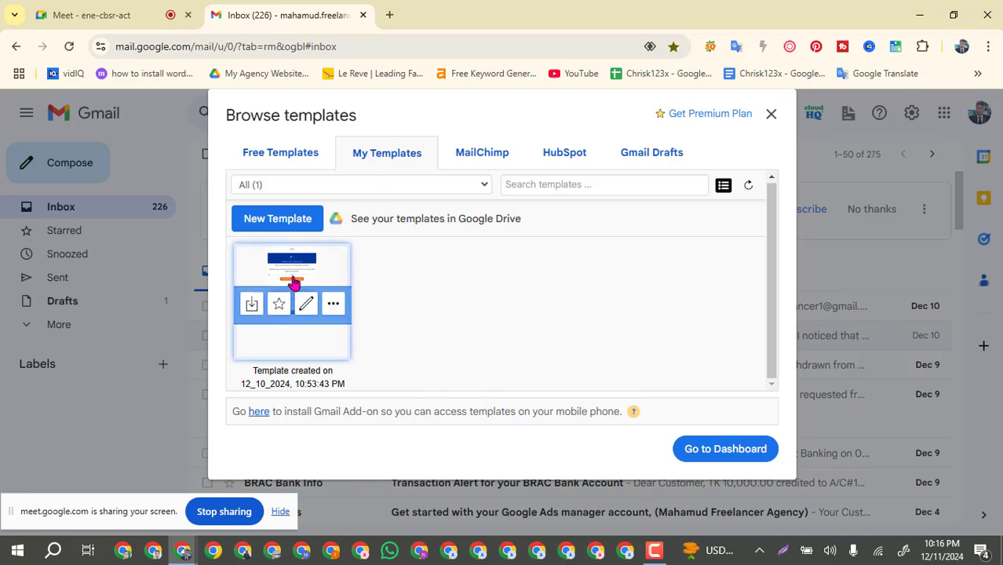
Step: Create a new HTML designed email template with the suggested name and reload its cloudHQ editor page
left_click(260, 219)
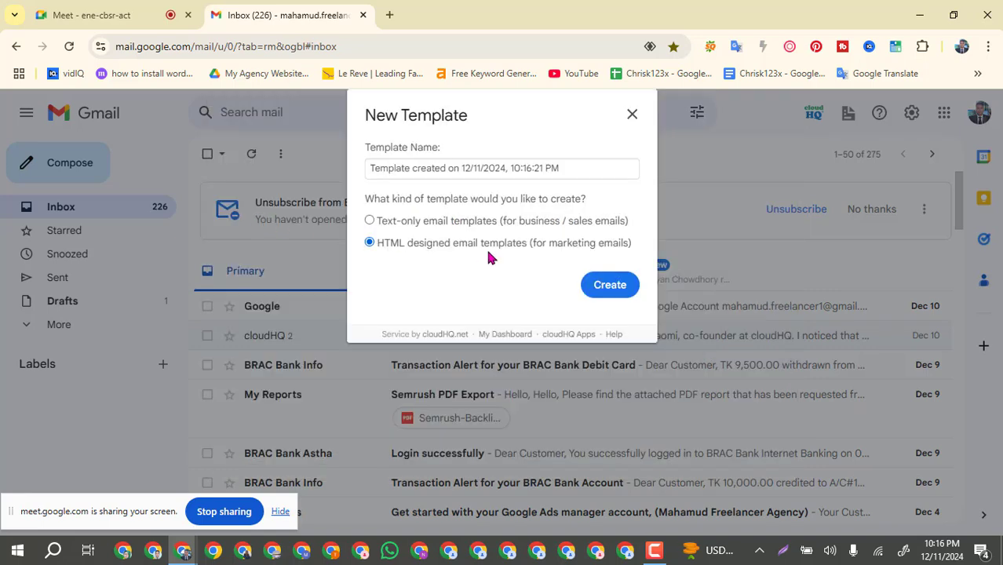
left_click(620, 284)
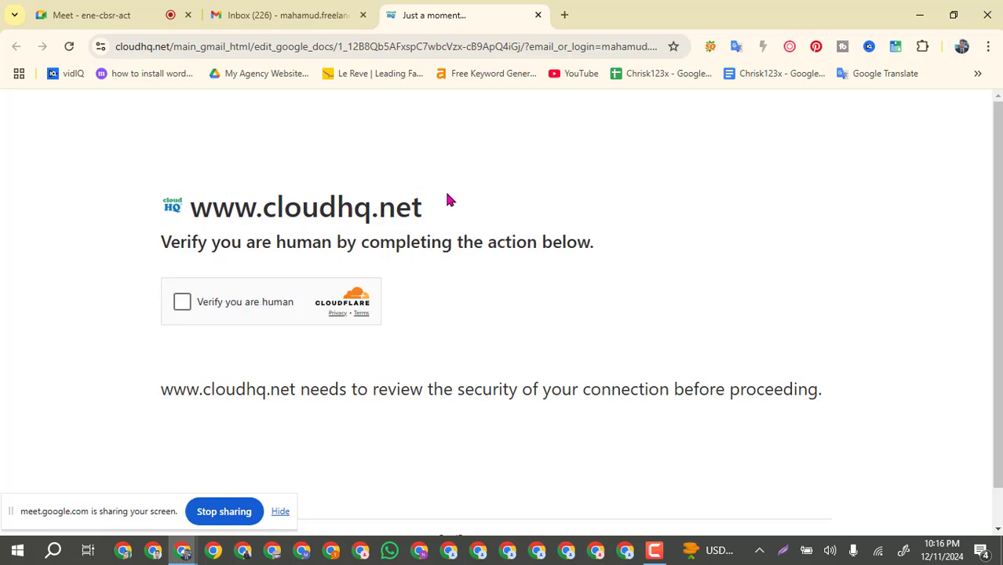
left_click(69, 46)
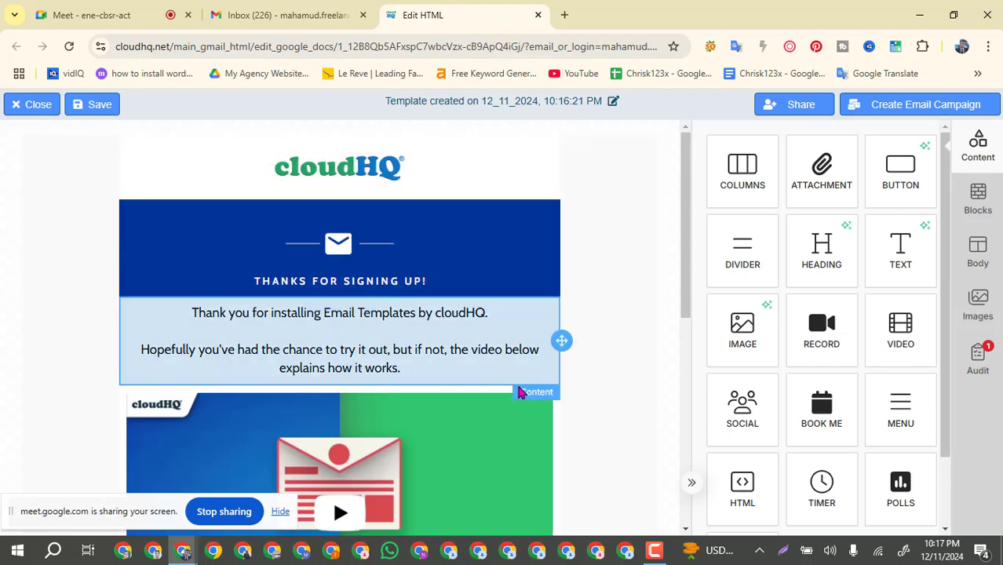
Step: Examine the starter template from header to footer, including the image settings of the cloudHQ logo block
scroll(517, 398, "down", 4)
scroll(511, 398, "down", 2)
scroll(511, 398, "up", 6)
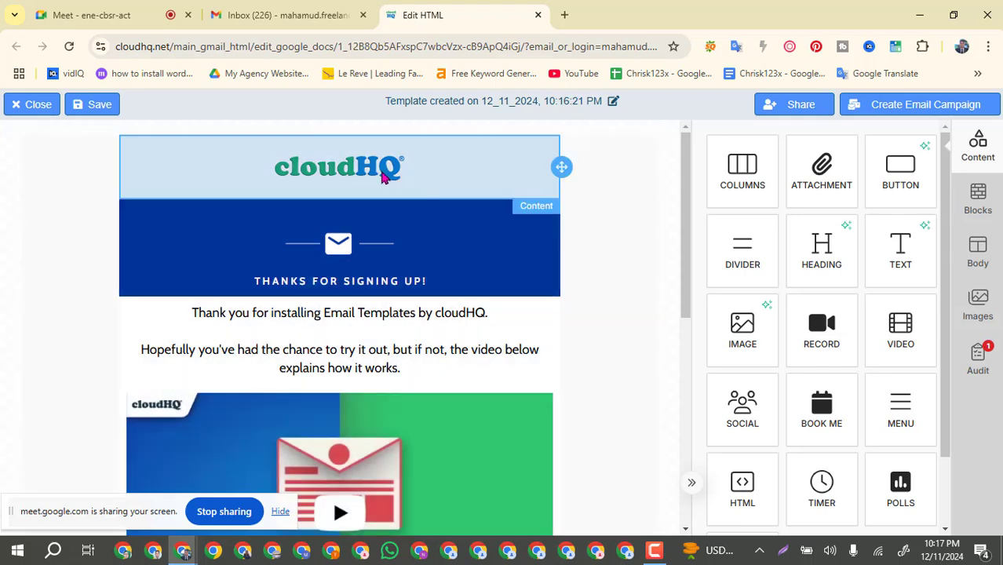
left_click(518, 167)
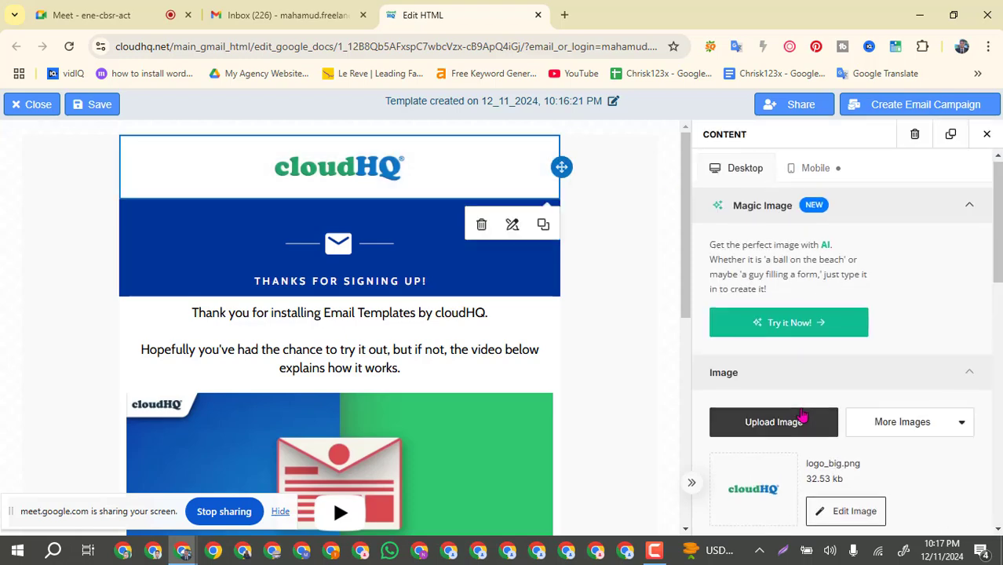
scroll(802, 417, "down", 3)
scroll(802, 415, "down", 3)
scroll(802, 414, "up", 4)
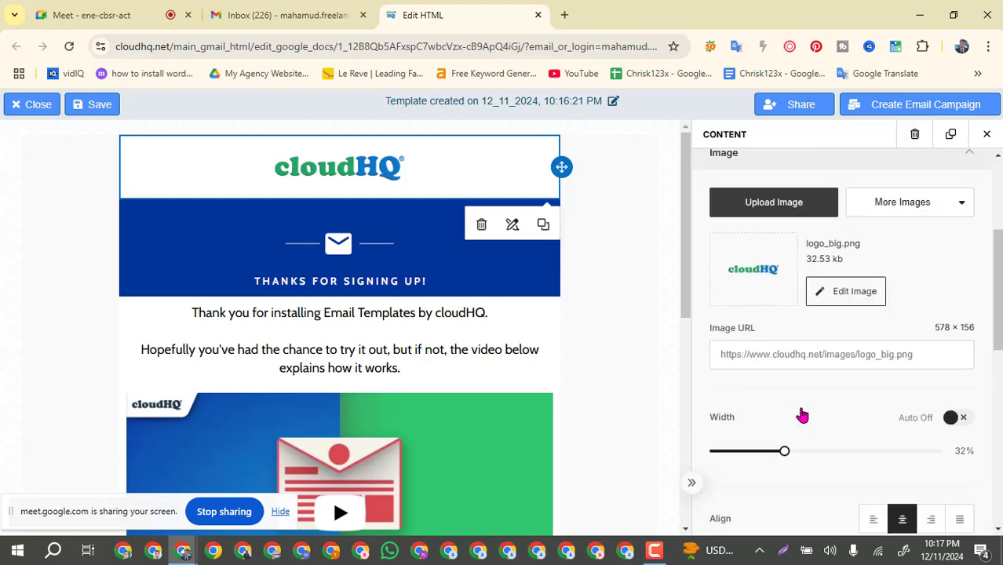
scroll(801, 414, "up", 2)
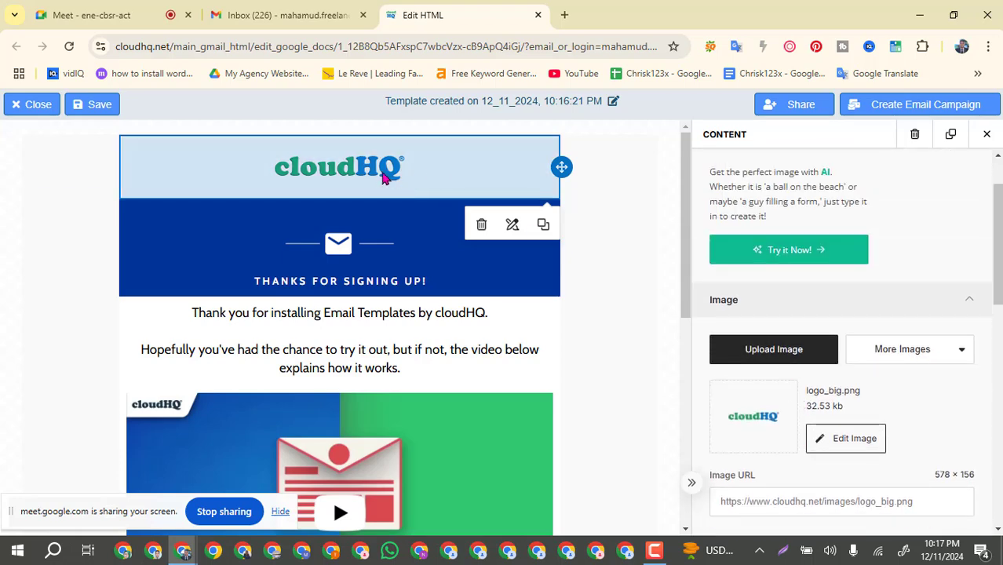
scroll(571, 335, "down", 3)
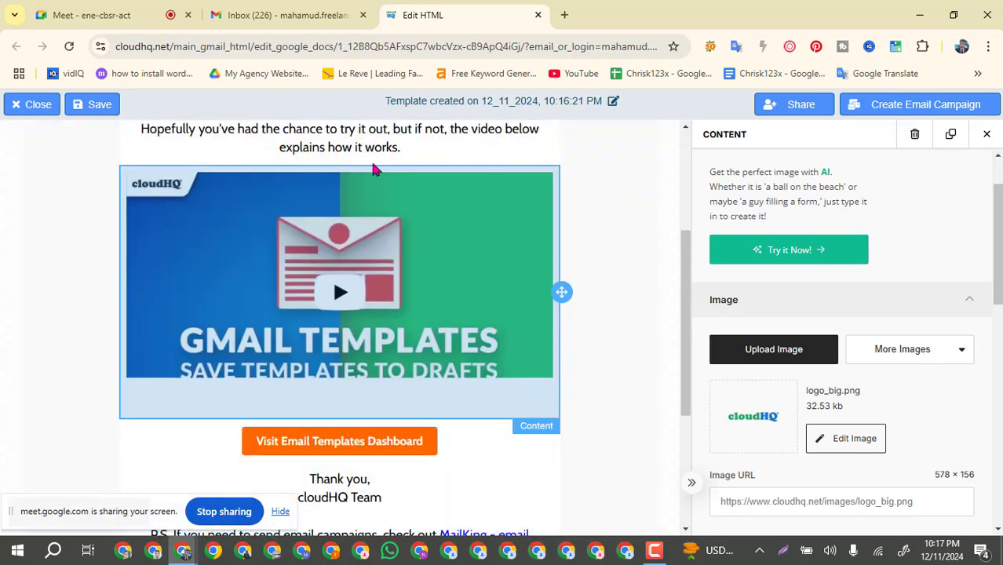
scroll(468, 412, "down", 3)
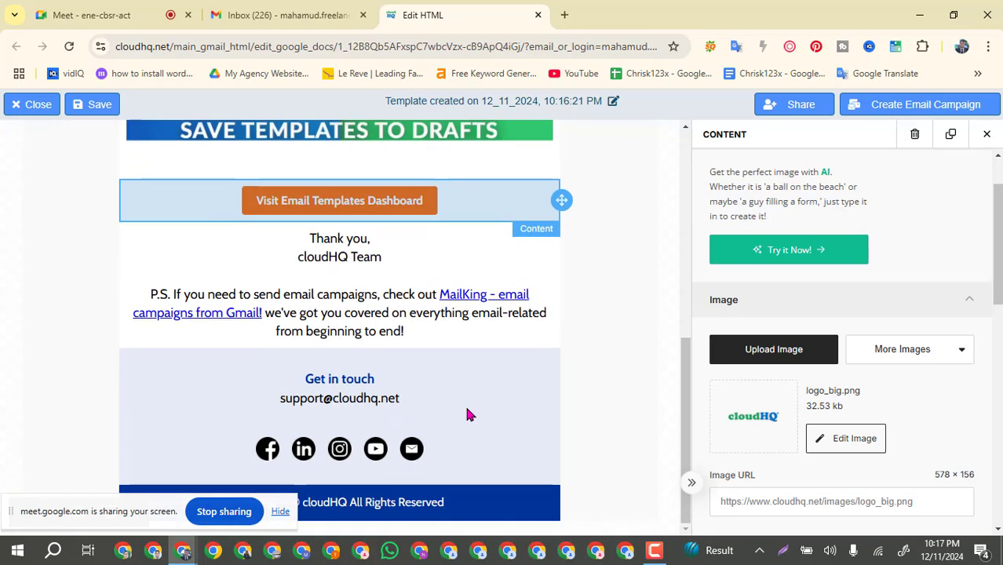
scroll(466, 413, "up", 6)
scroll(466, 414, "down", 4)
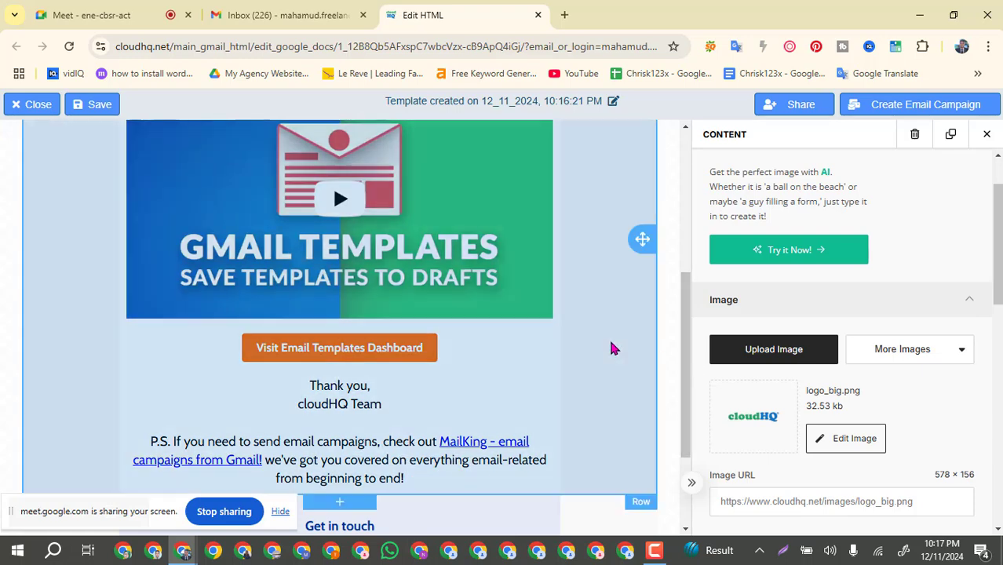
scroll(611, 347, "down", 2)
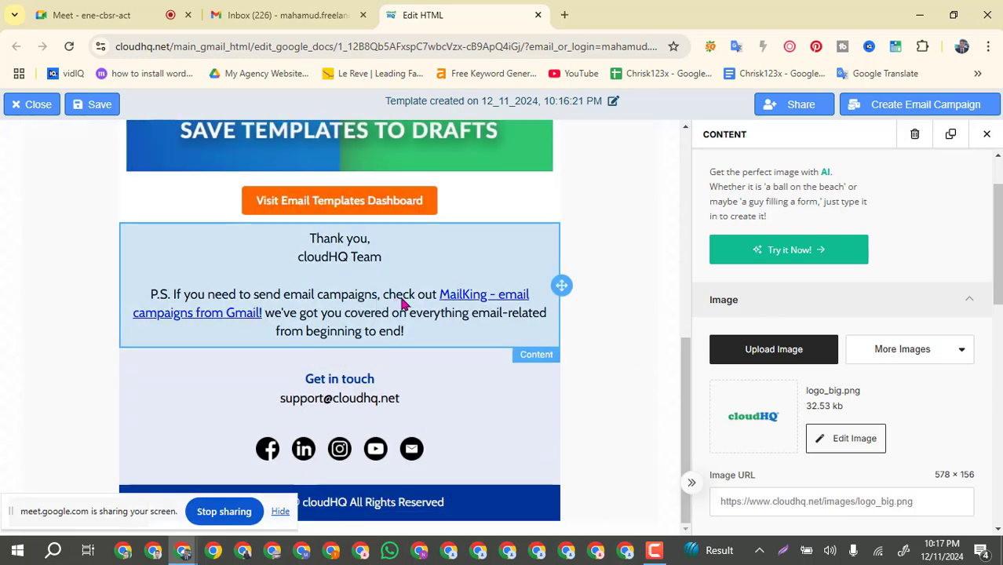
Step: Delete the "Thank you, cloudHQ Team" text block and the "Get in touch" contact block
left_click(401, 302)
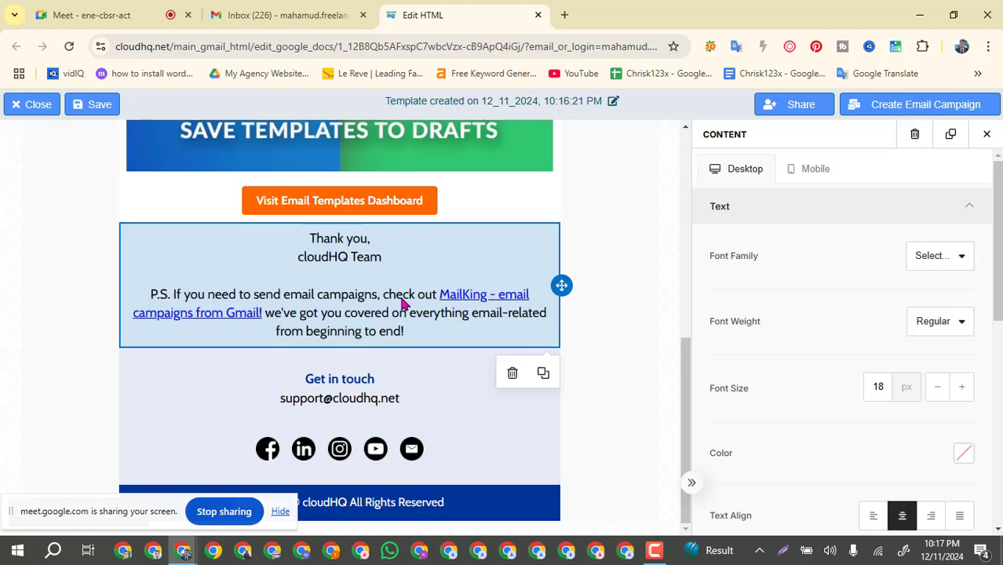
left_click(401, 303)
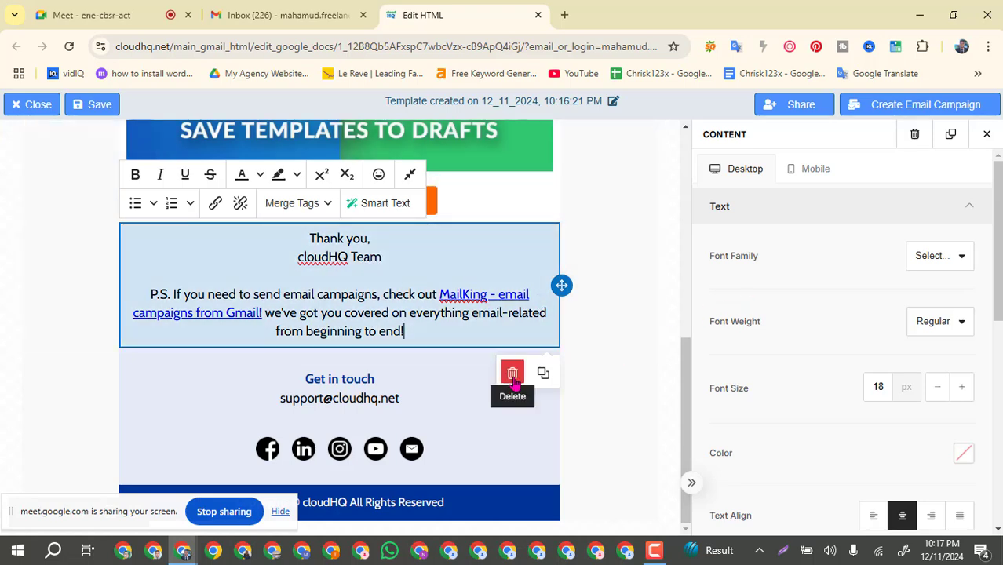
left_click(512, 374)
left_click(512, 374)
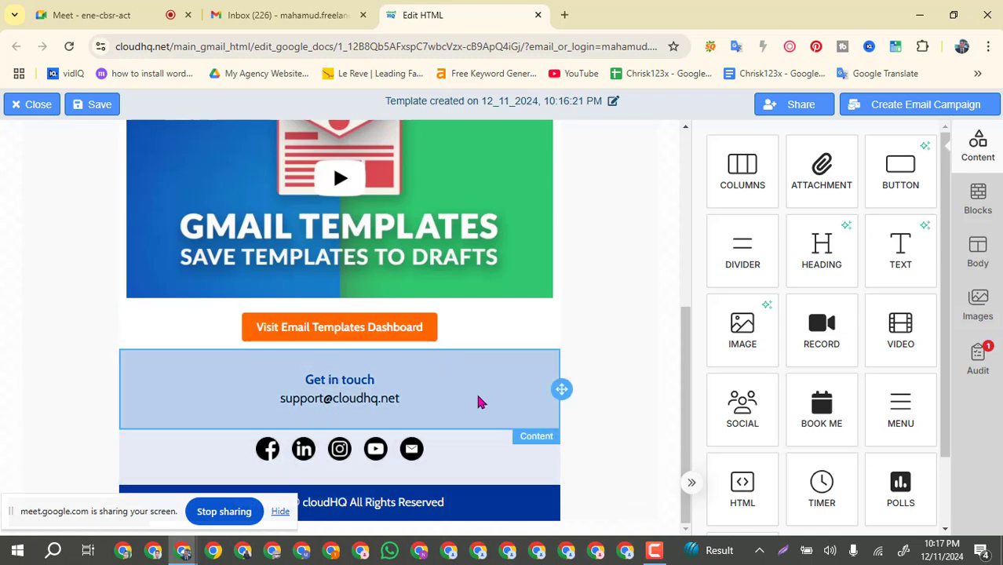
left_click(481, 402)
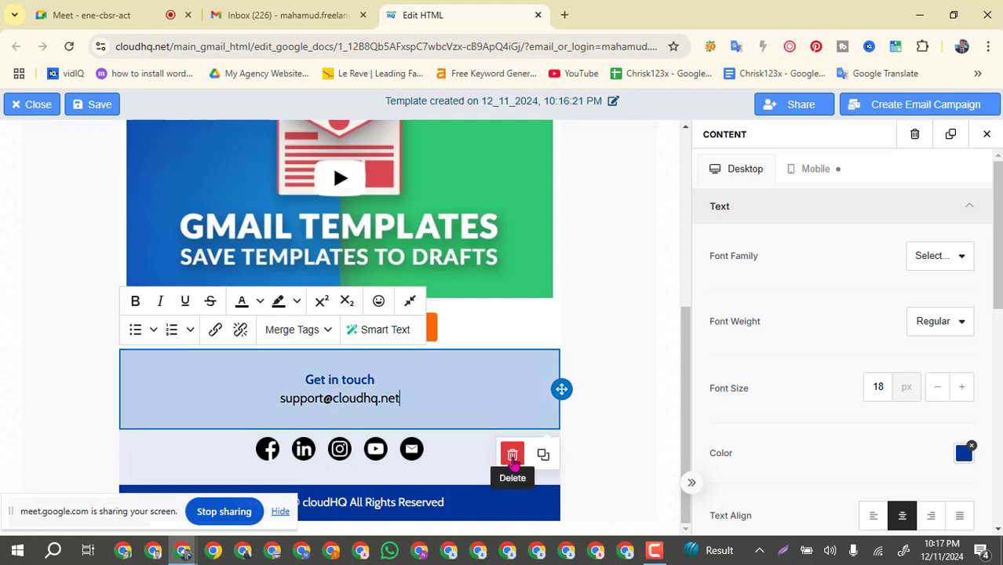
left_click(512, 455)
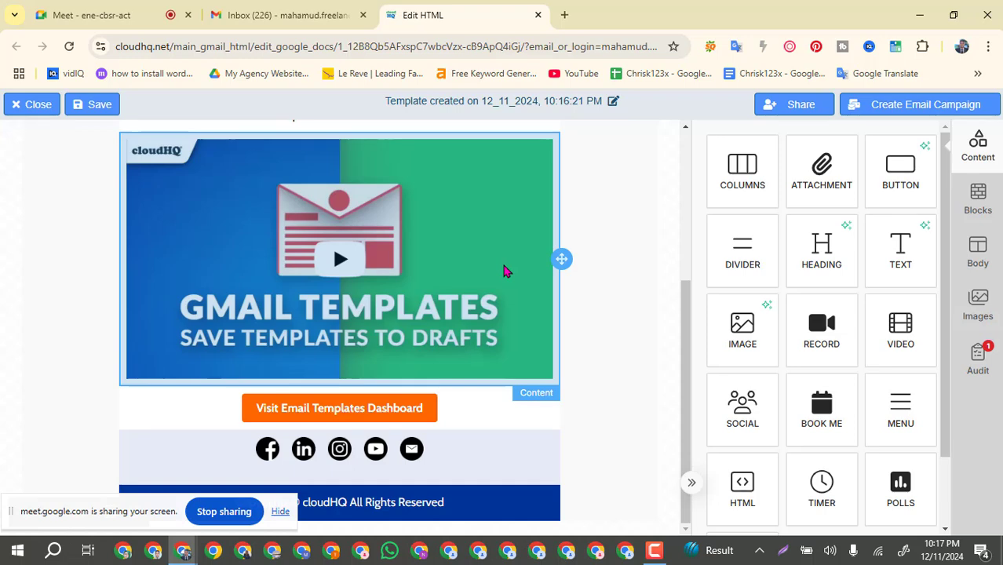
Step: Delete the "Gmail Templates" video block and the "Thank you for installing Email Templates" text block
left_click(505, 271)
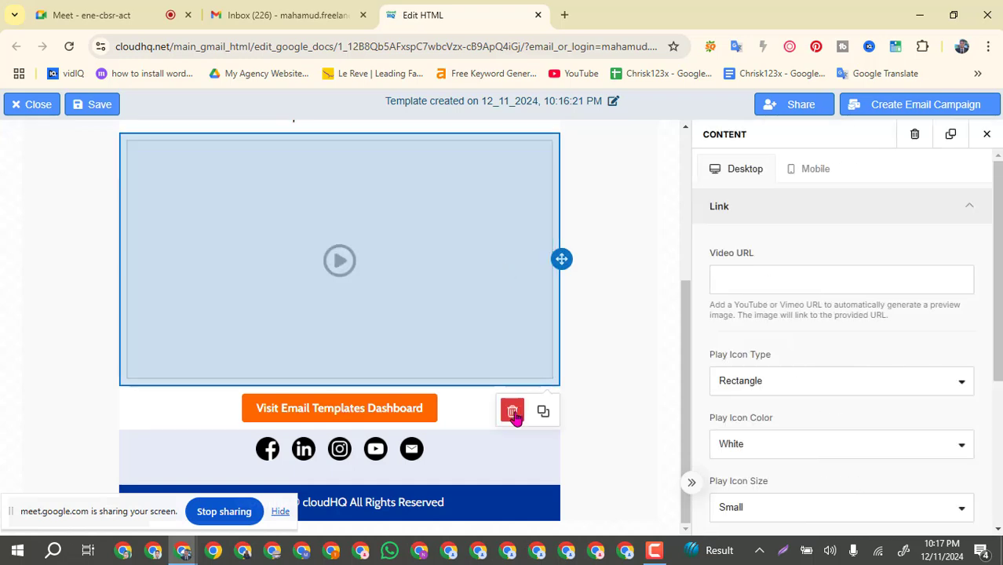
left_click(513, 411)
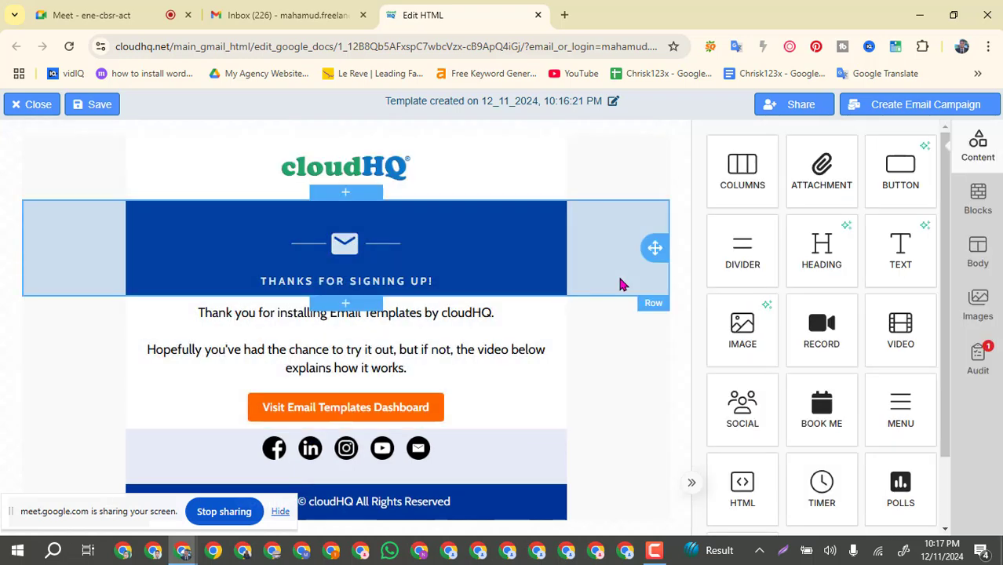
left_click(474, 373)
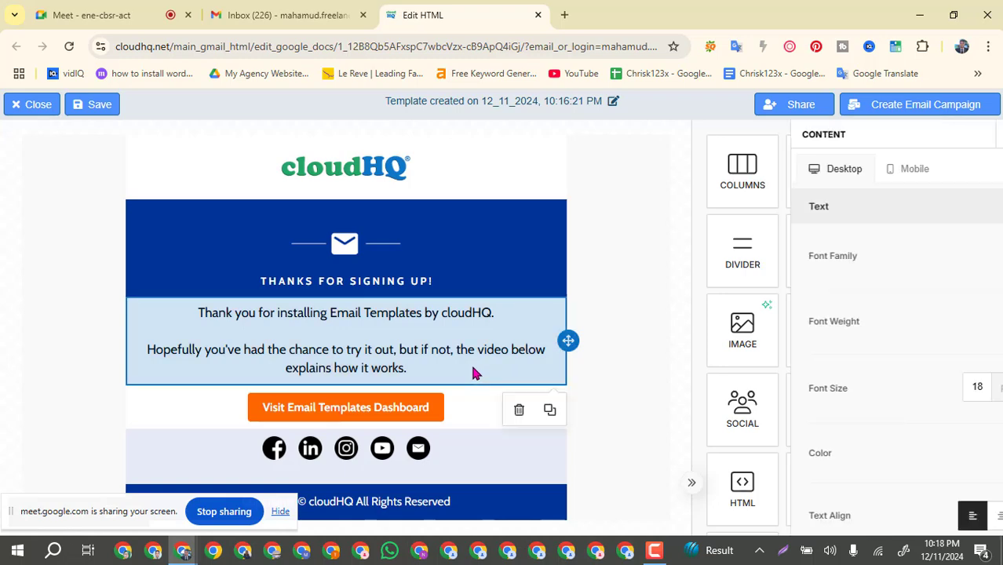
left_click(519, 411)
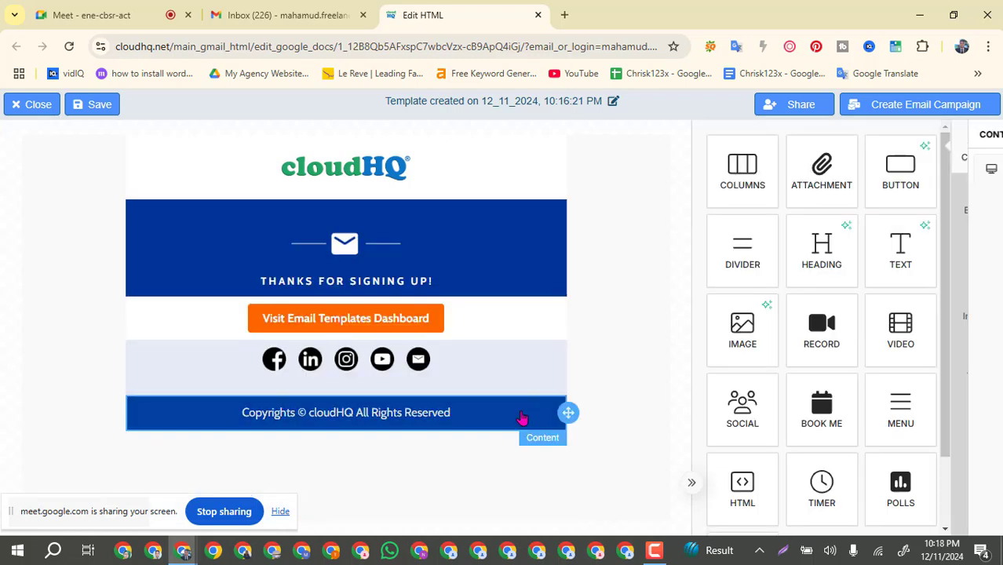
Step: Delete the "Thanks for signing up!" heading and the envelope image from the blue banner
left_click(383, 283)
left_click(519, 323)
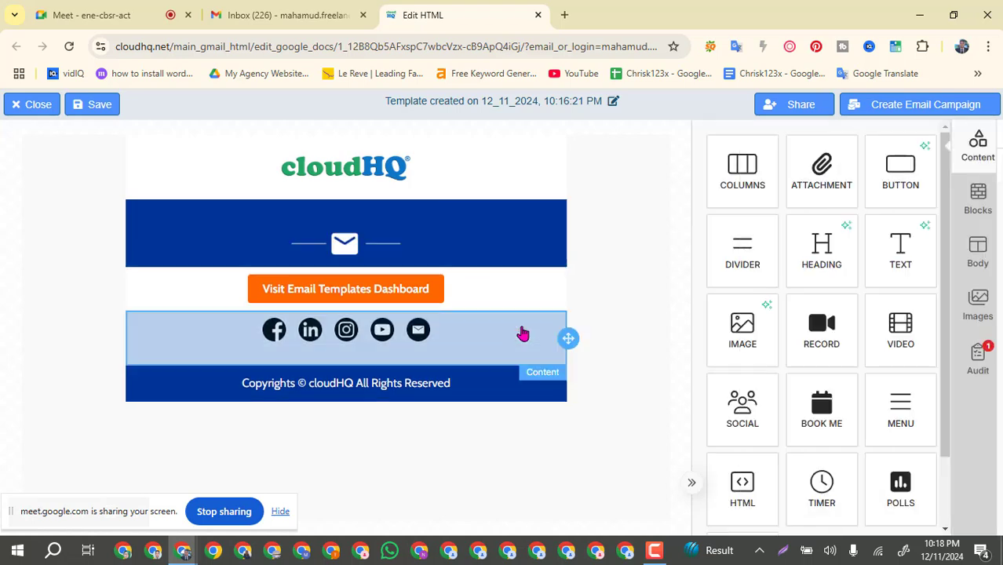
left_click(474, 247)
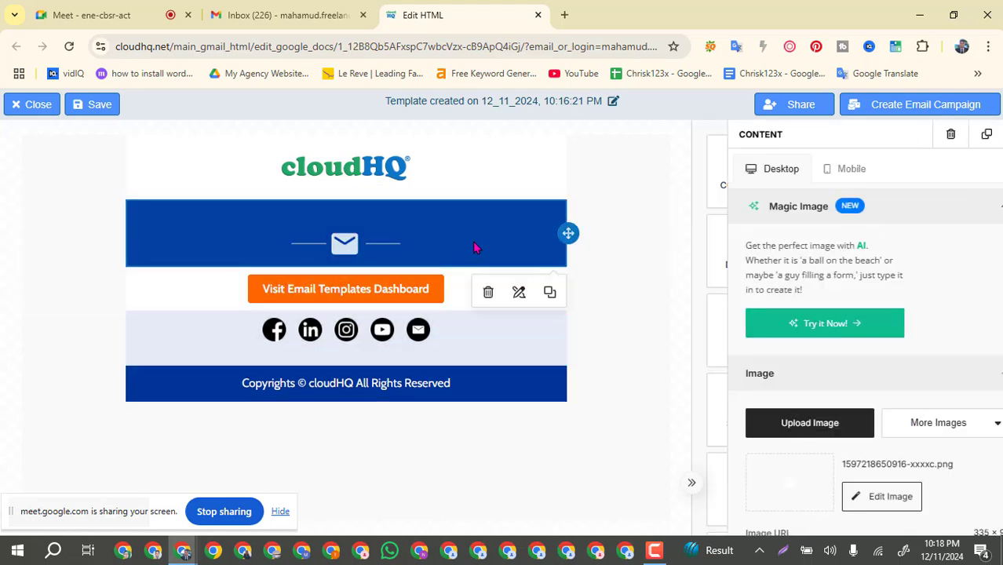
left_click(487, 292)
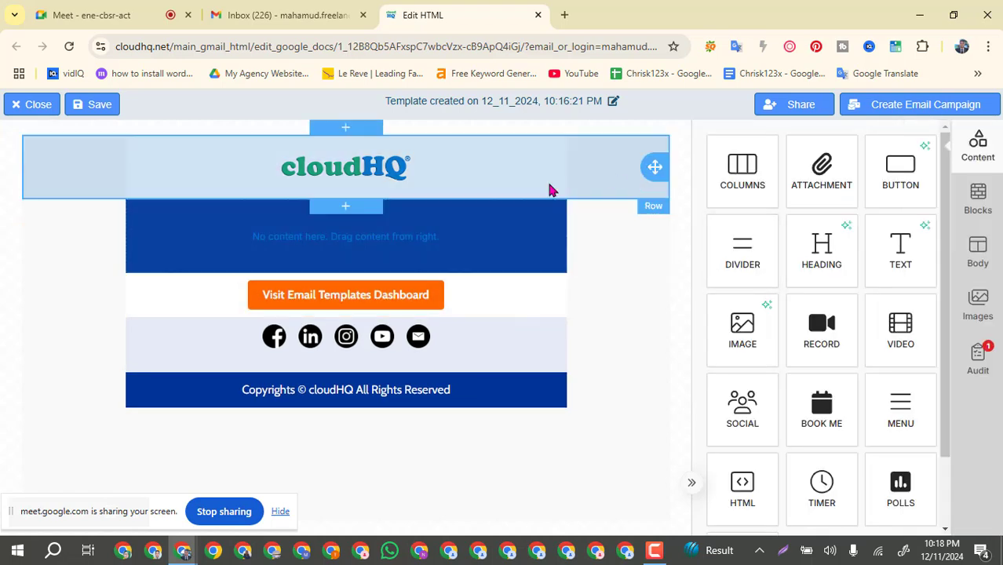
Step: Delete the cloudHQ logo image and the empty row it leaves above the blue banner
left_click(418, 184)
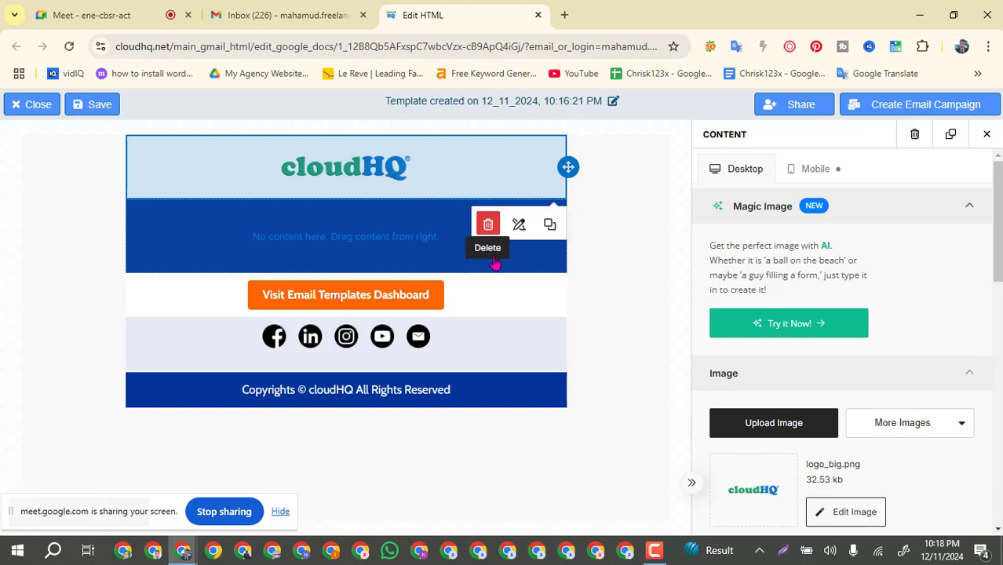
left_click(487, 226)
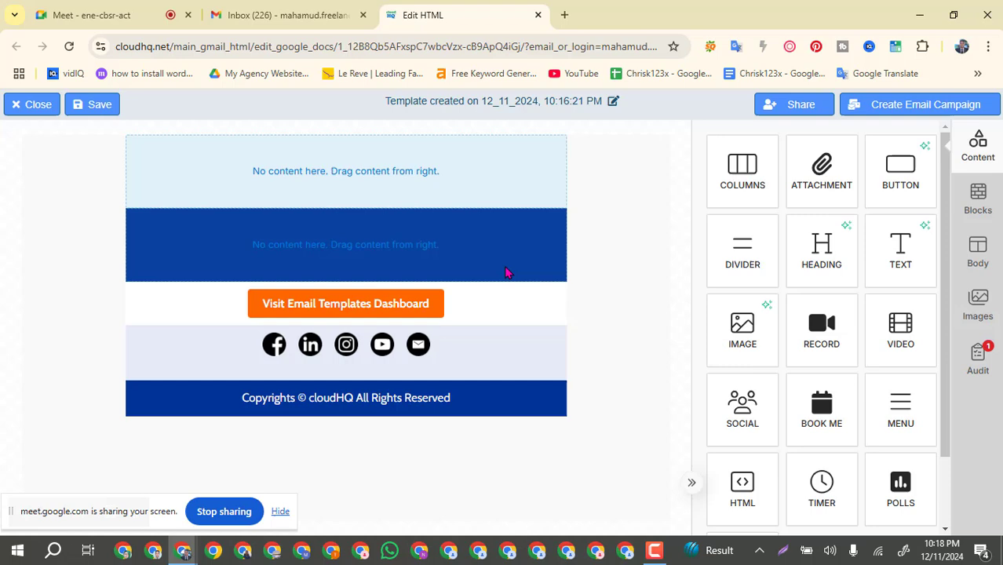
left_click(464, 179)
left_click(622, 233)
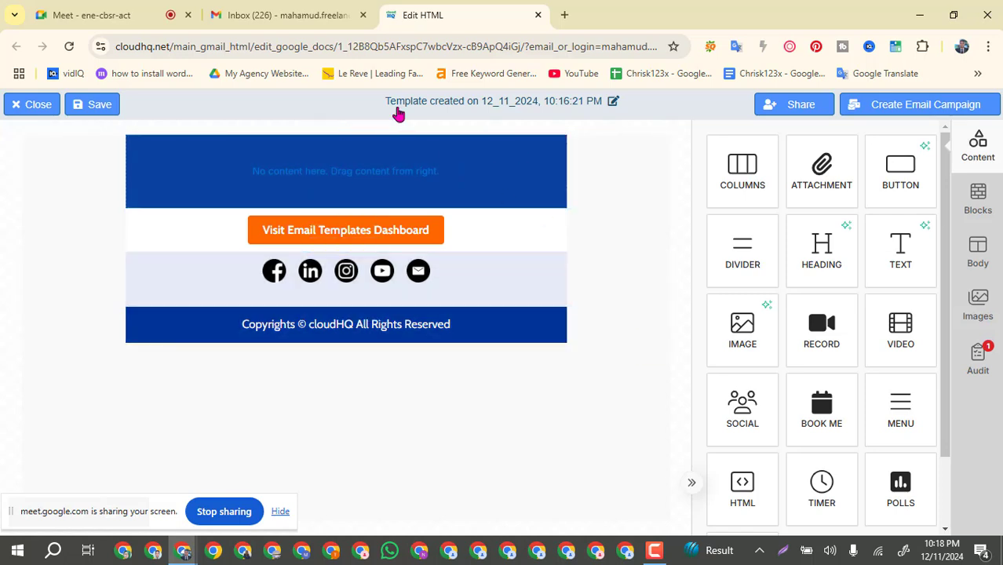
Step: Add an empty row above the blue banner row
left_click(447, 175)
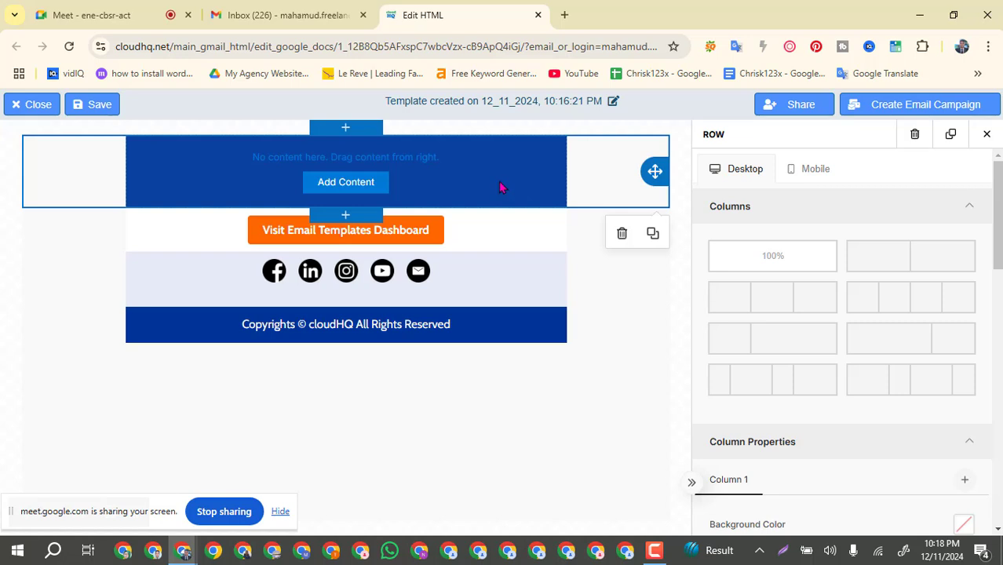
left_click(346, 129)
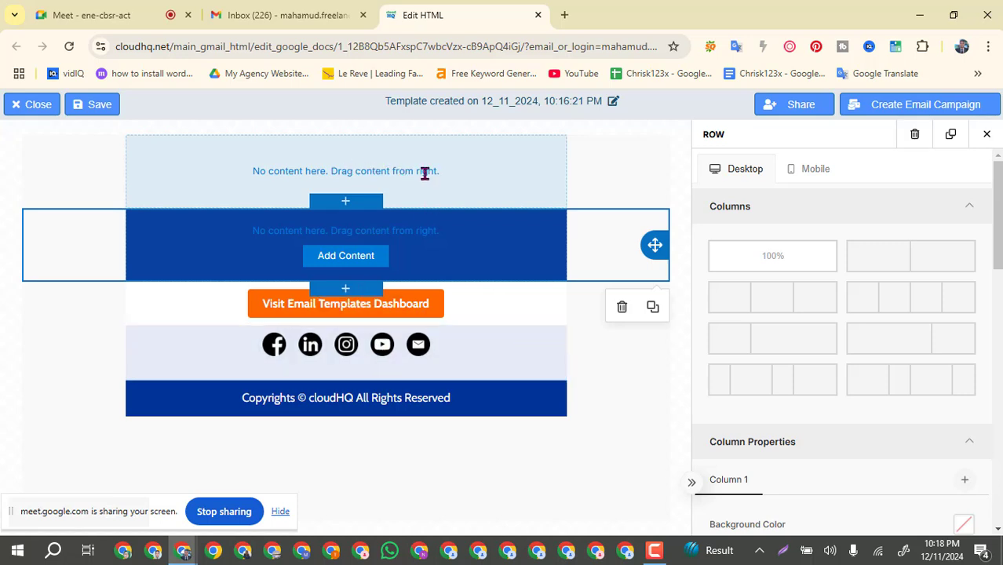
left_click(425, 174)
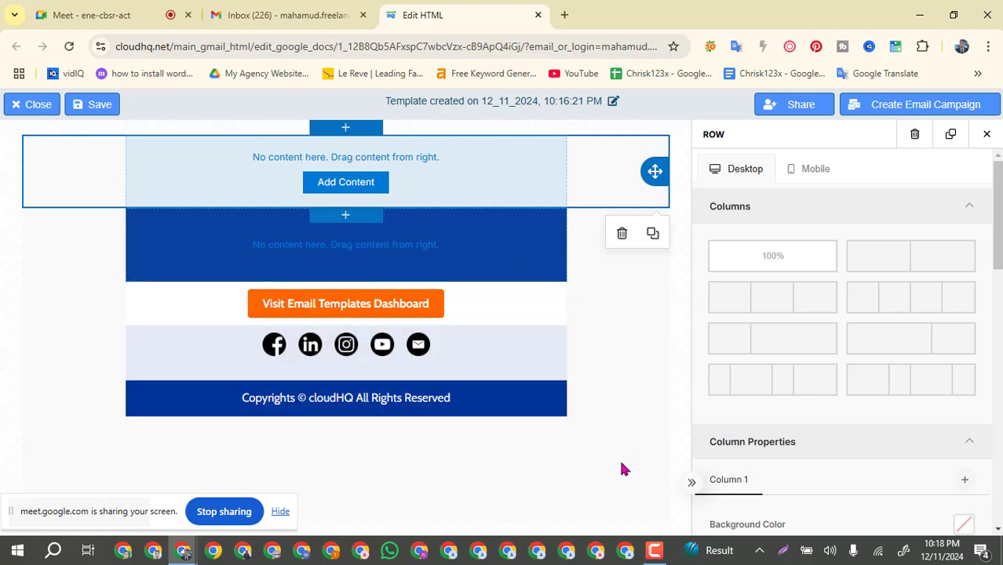
left_click(602, 458)
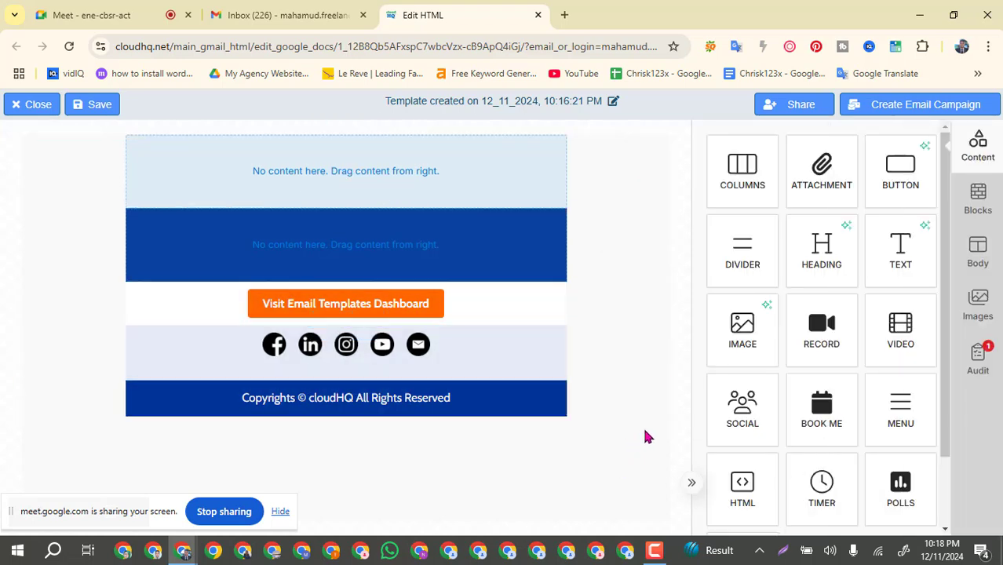
left_click(514, 250)
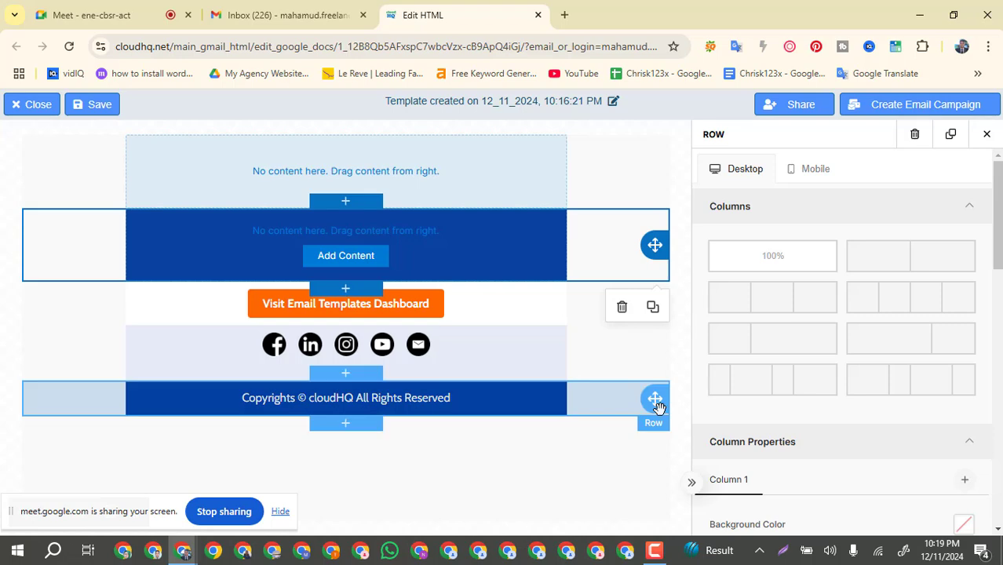
left_click(679, 453)
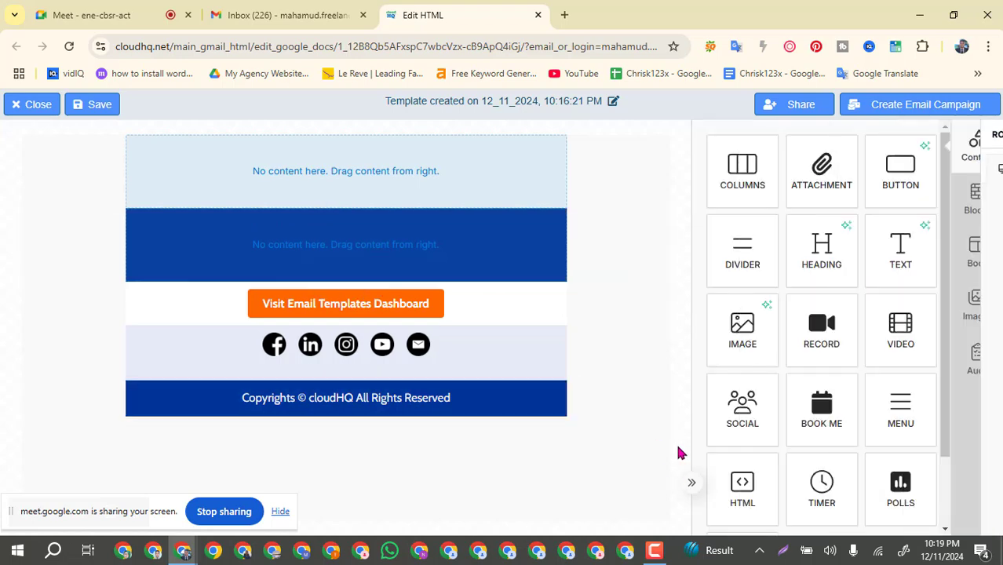
Step: Outline the blue banner row and the "Visit Email Templates Dashboard" button with red rectangles in a screen capture, and discard the capture
left_click(783, 552)
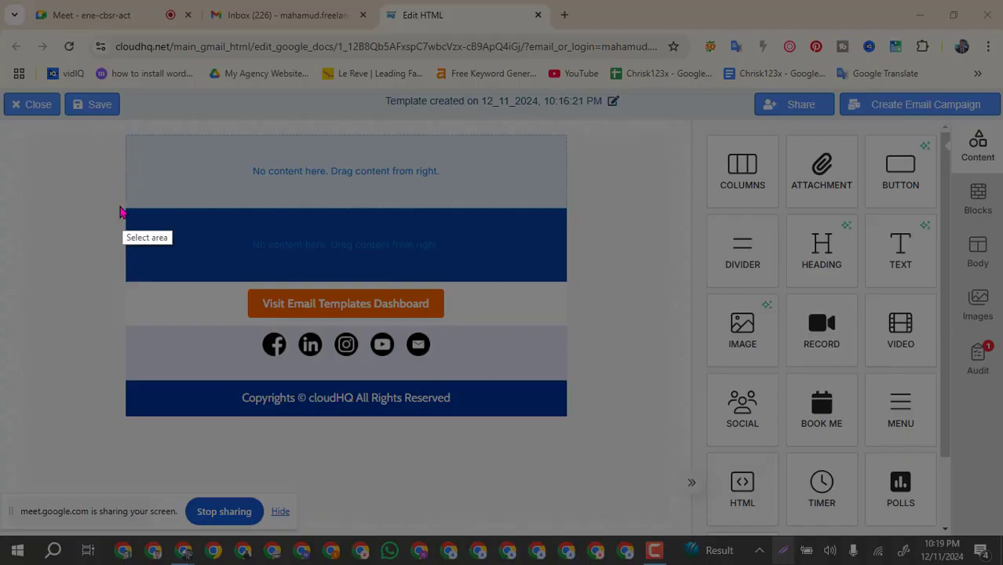
left_click_drag(118, 206, 577, 285)
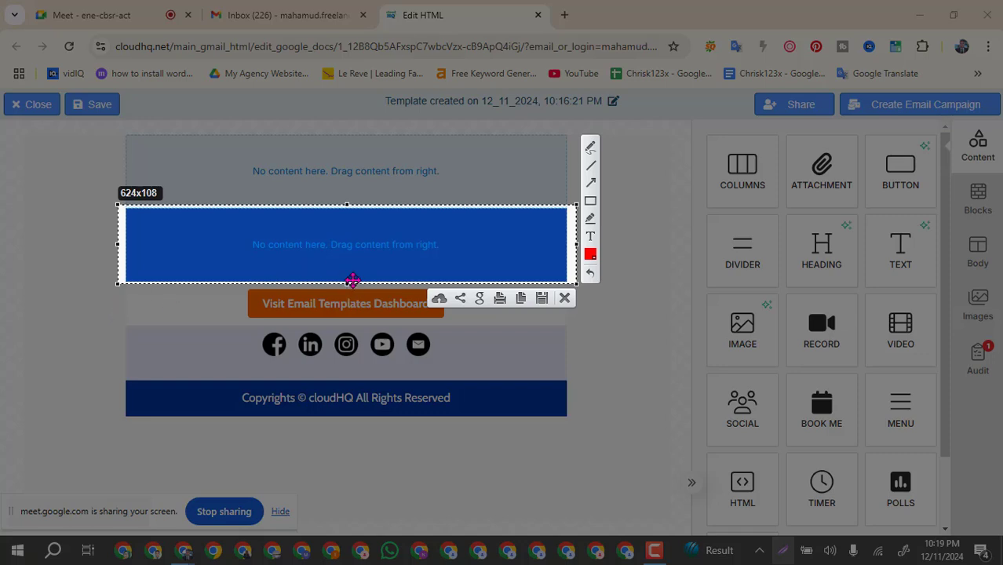
left_click_drag(377, 236, 374, 158)
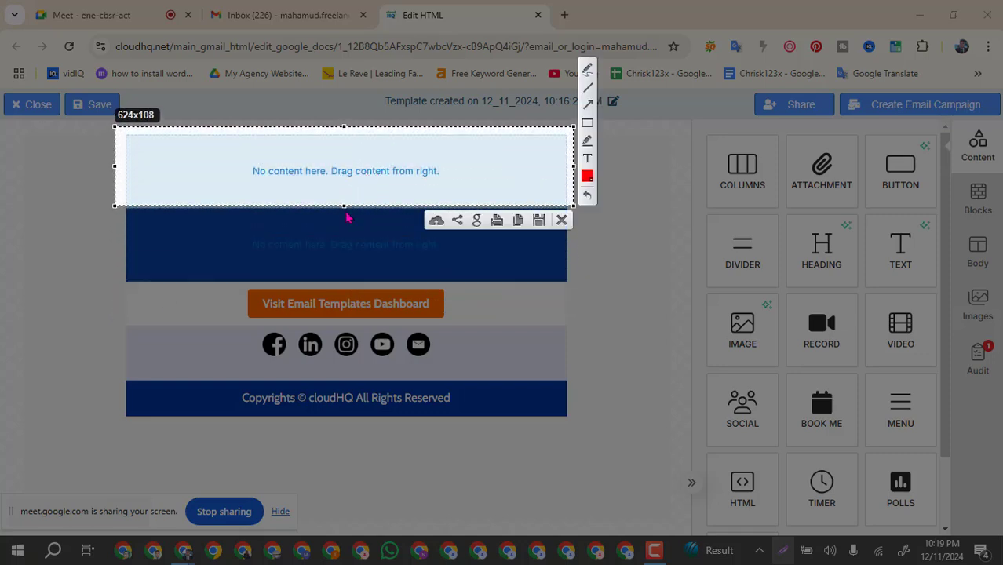
left_click_drag(344, 204, 349, 455)
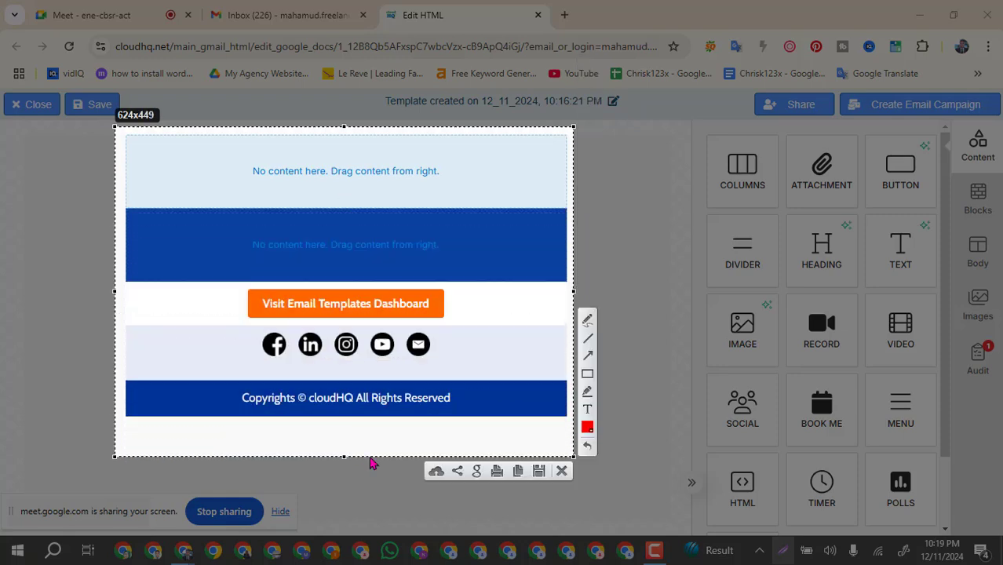
left_click(587, 373)
mouse_move(128, 210)
left_mouse_down()
mouse_move(360, 226)
mouse_move(556, 262)
mouse_move(569, 287)
left_mouse_up()
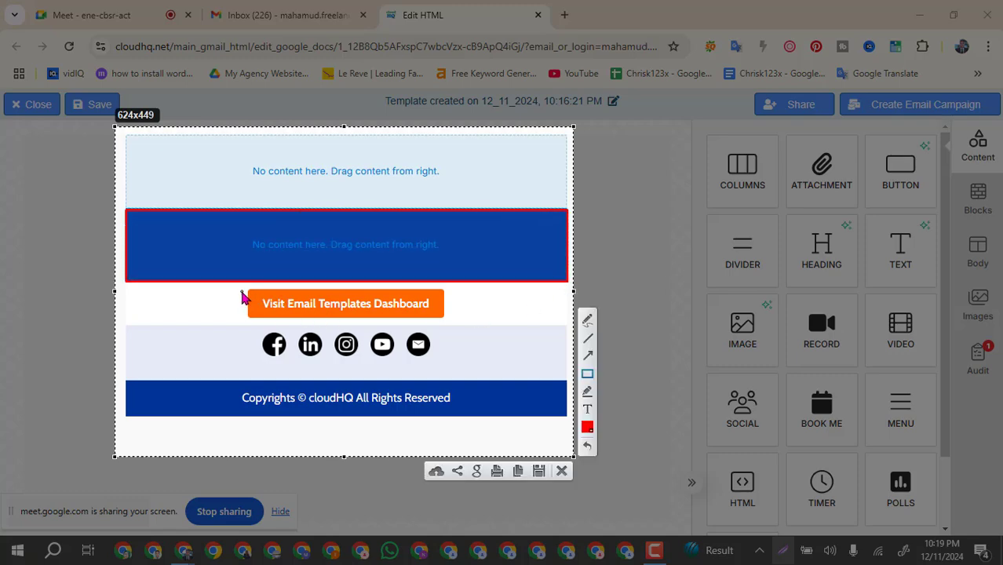
left_click_drag(238, 290, 453, 319)
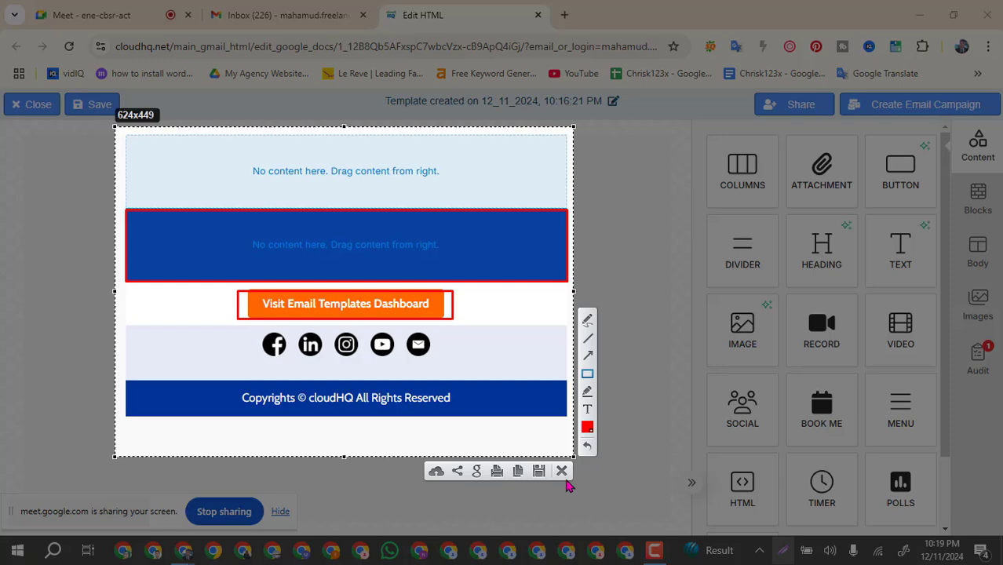
left_click(562, 472)
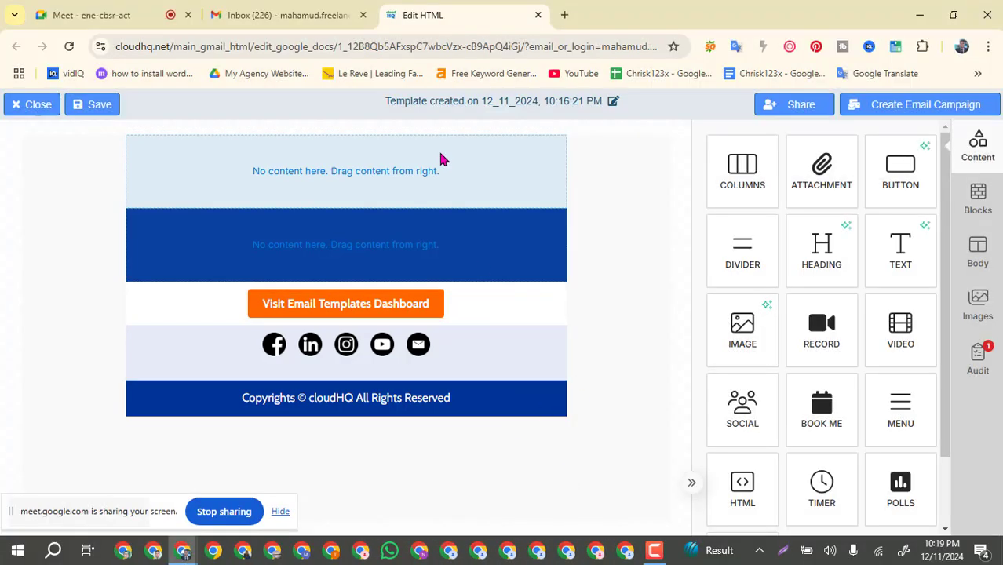
Step: Delete the empty row above the blue banner and add a new empty row in its place
left_click(490, 171)
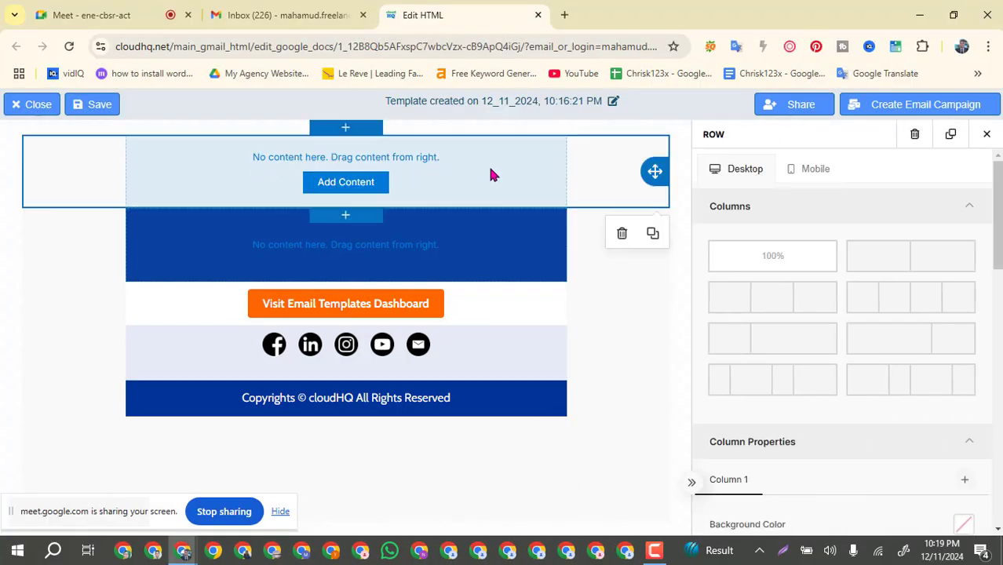
left_click(622, 234)
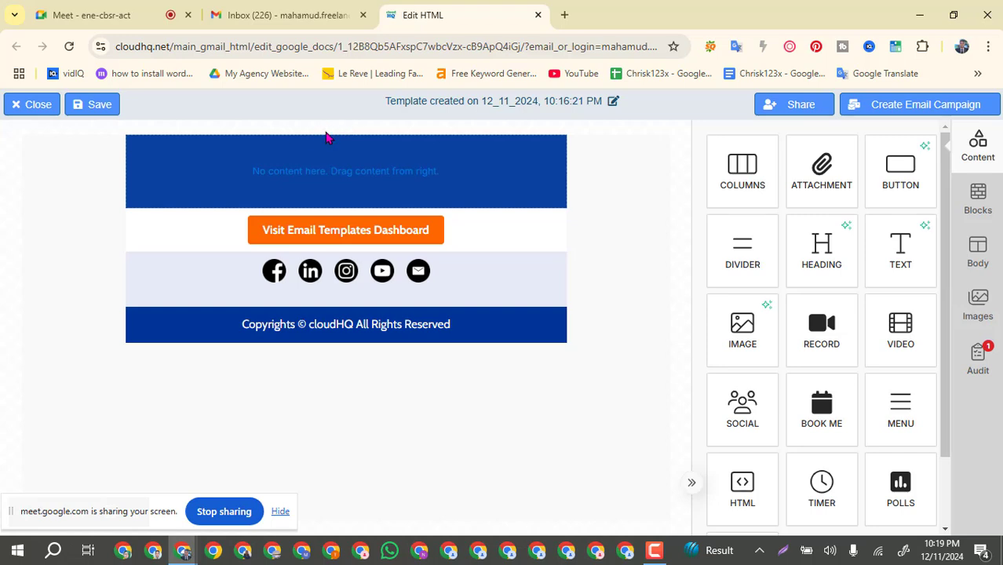
left_click(484, 178)
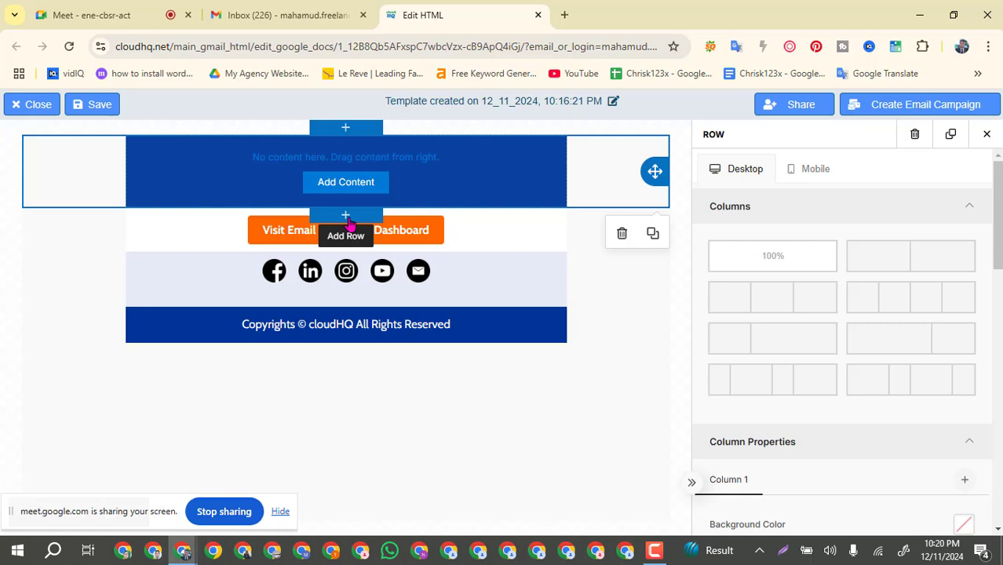
left_click(345, 128)
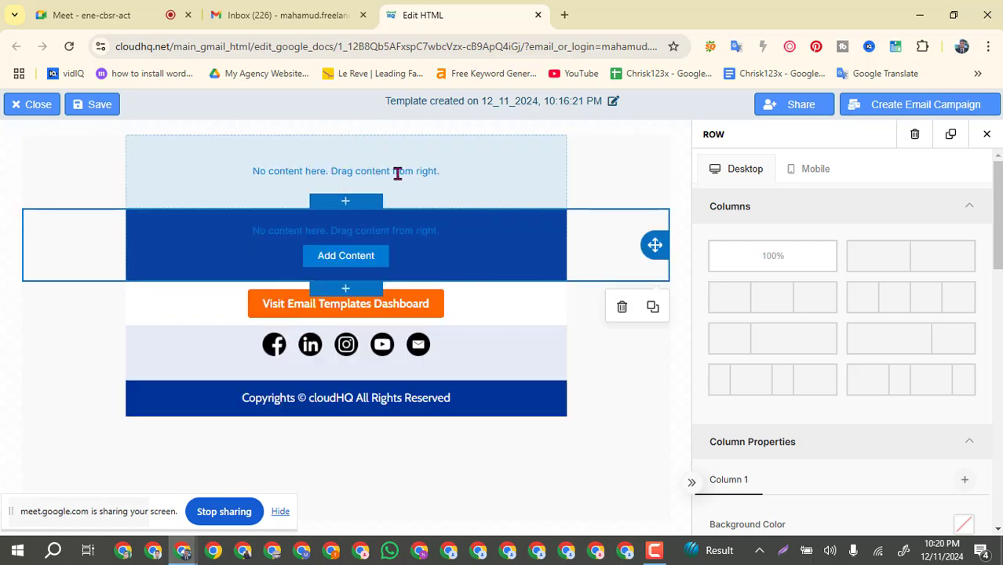
left_click(481, 175)
left_click(645, 417)
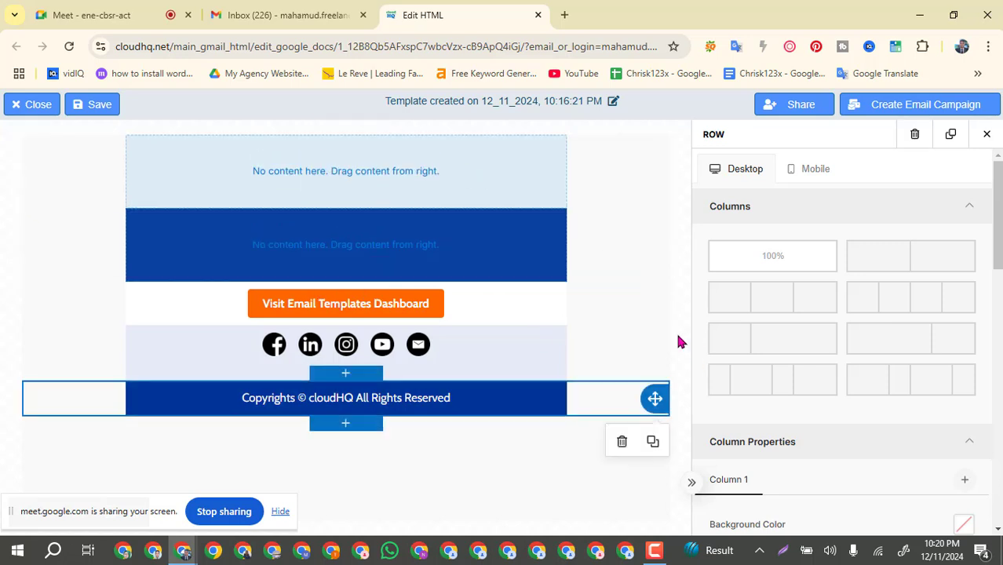
left_click(676, 329)
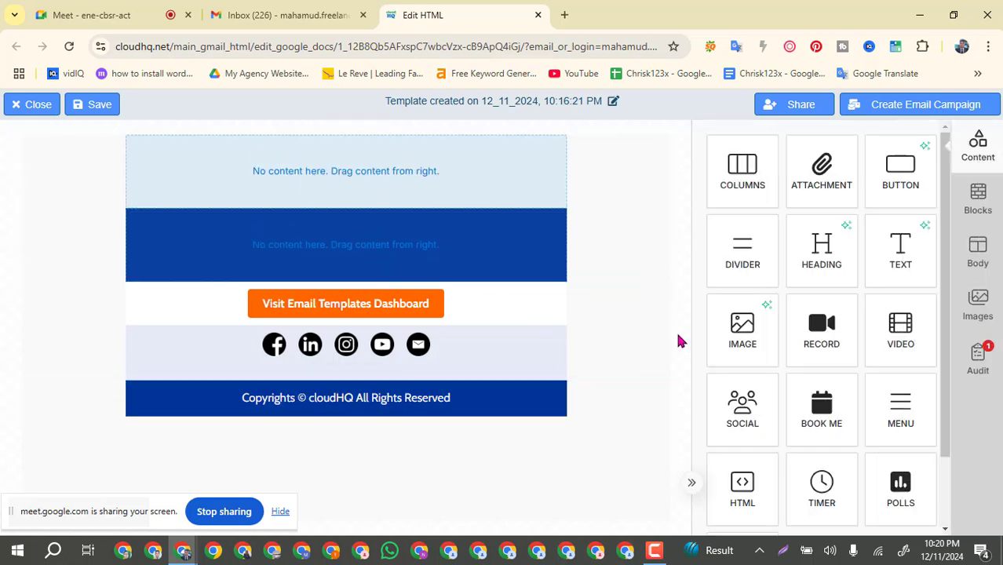
Step: Review the column and row properties of the empty row above the blue banner, and delete that row
left_click(396, 173)
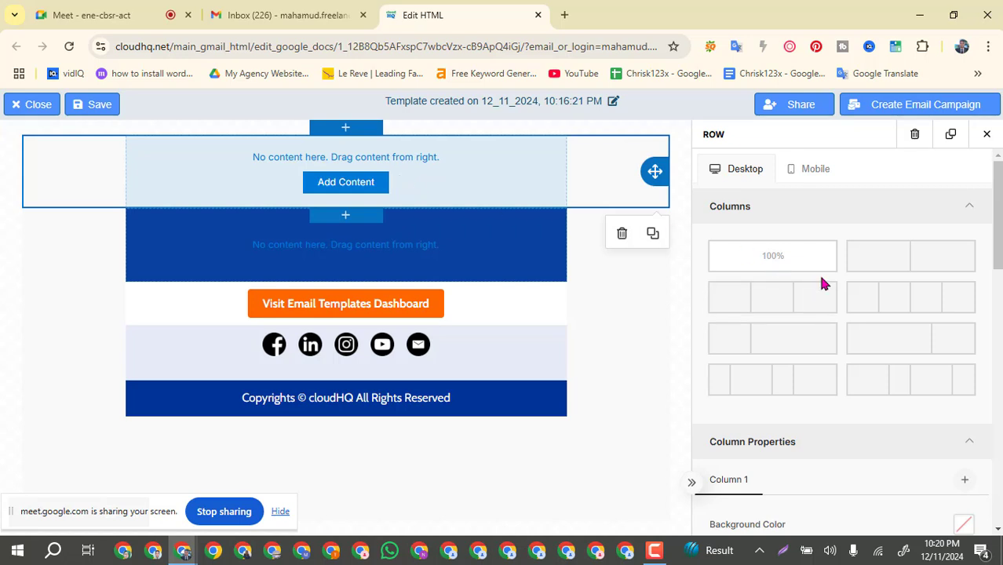
scroll(821, 282, "down", 4)
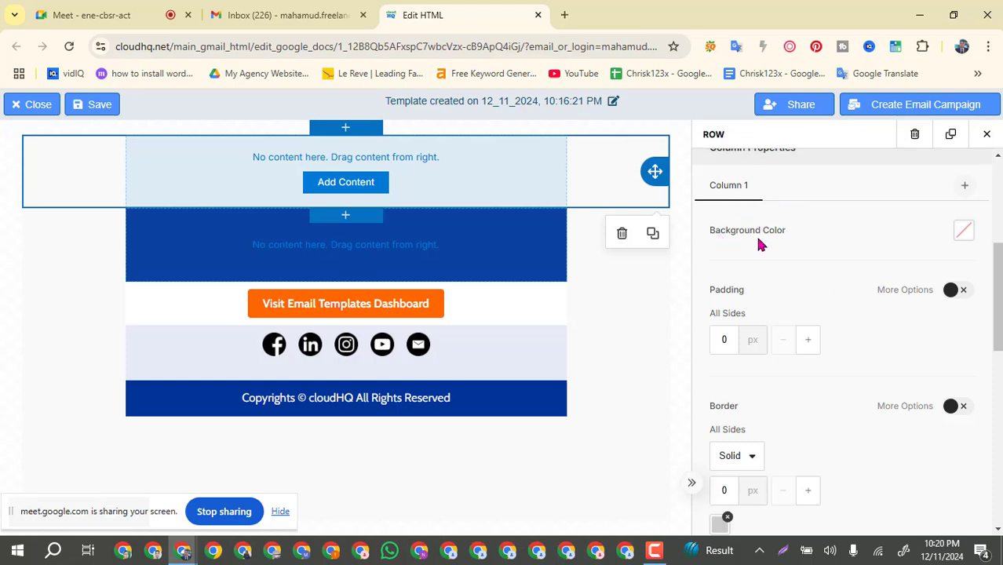
scroll(757, 244, "down", 1)
scroll(782, 382, "down", 5)
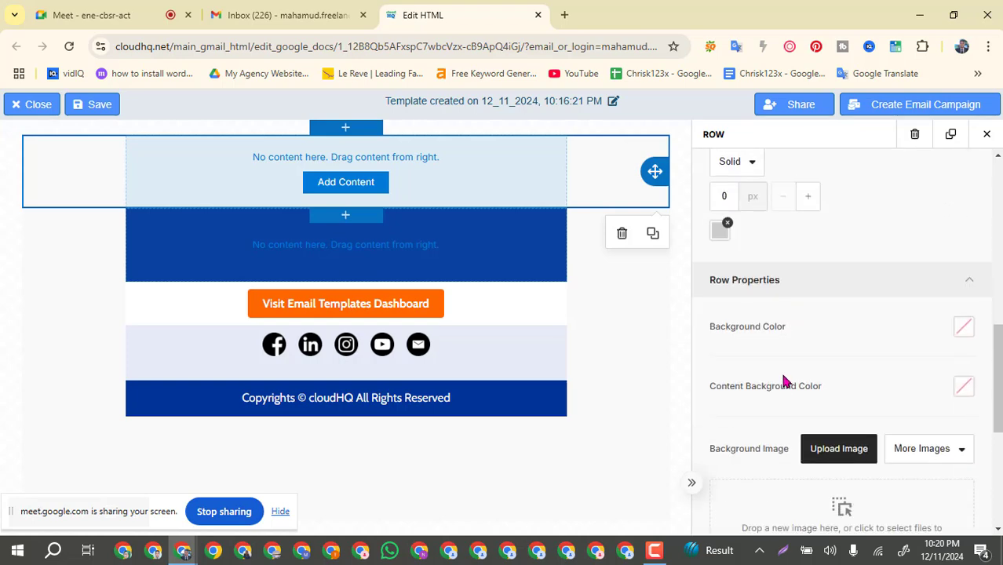
scroll(782, 381, "up", 8)
scroll(782, 379, "up", 1)
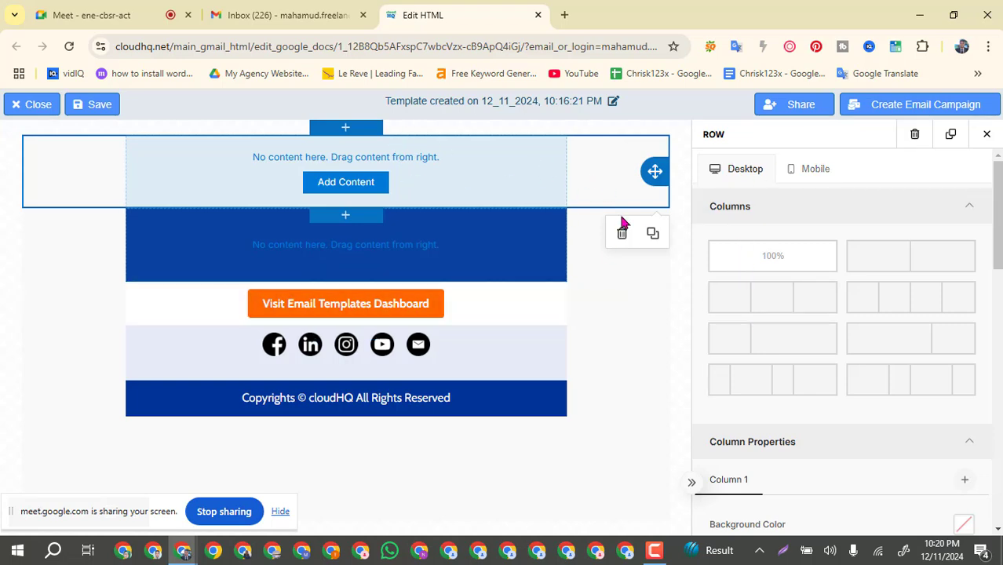
left_click(622, 233)
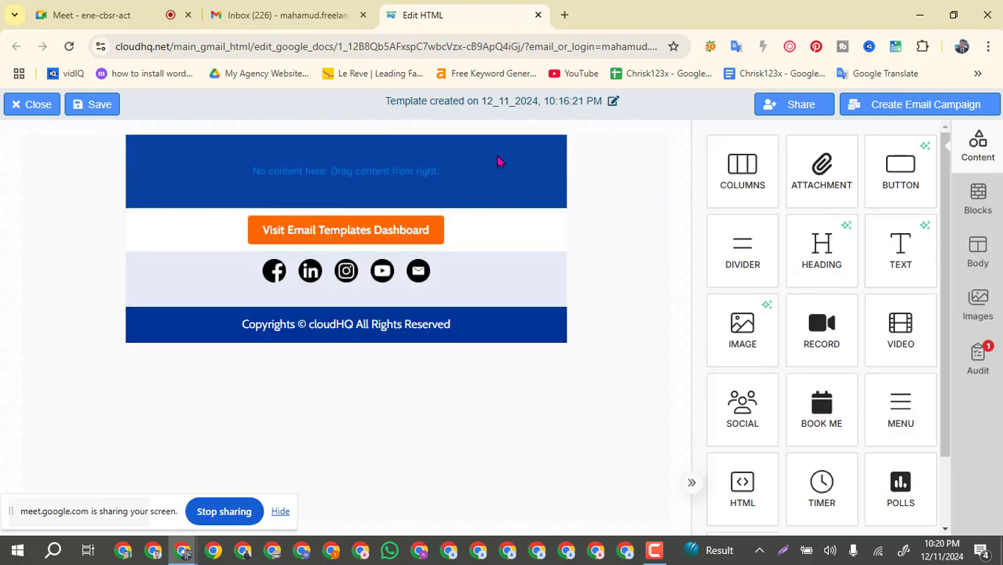
Step: Add a heading block to the empty blue banner row
left_click(497, 160)
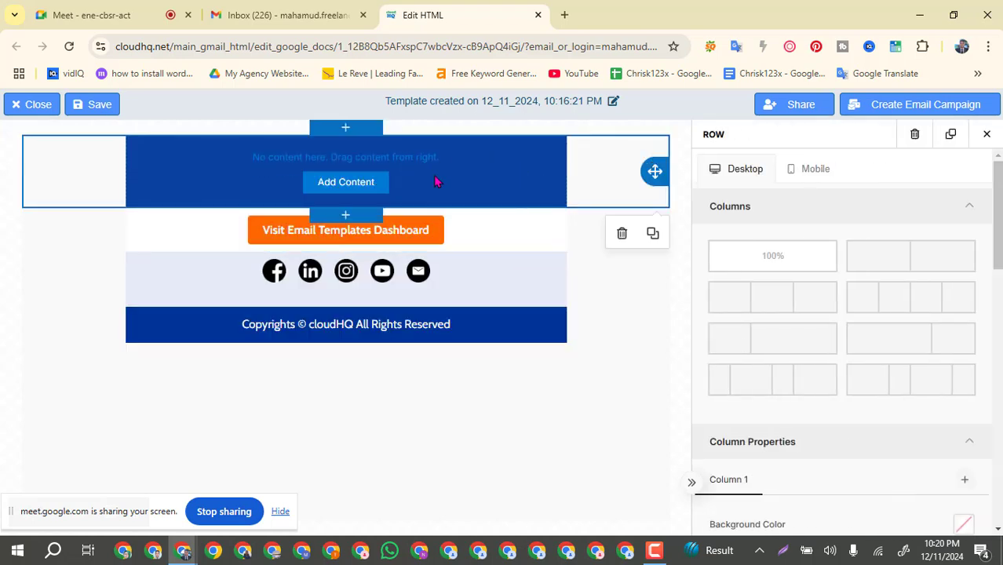
left_click(682, 281)
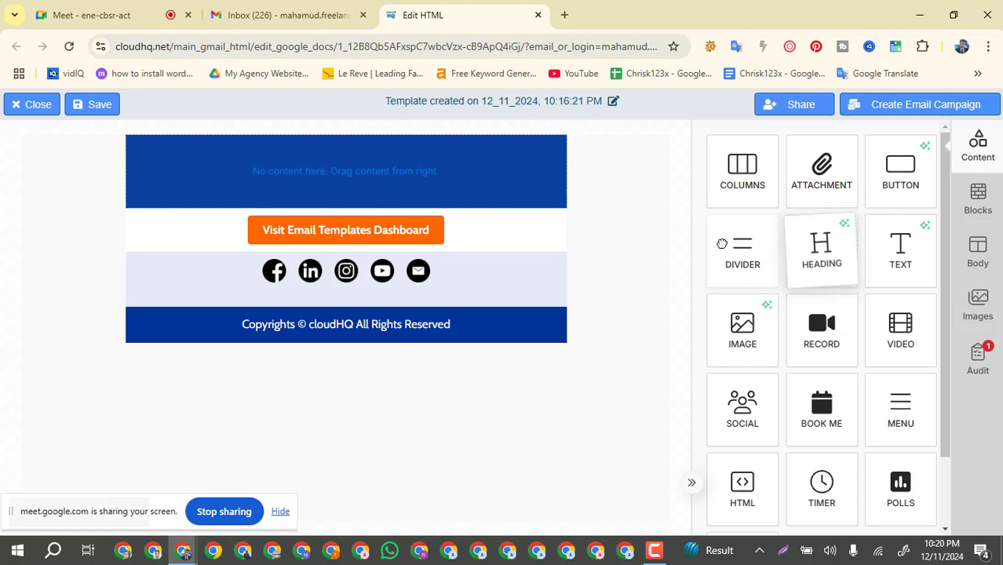
left_click_drag(832, 244, 368, 167)
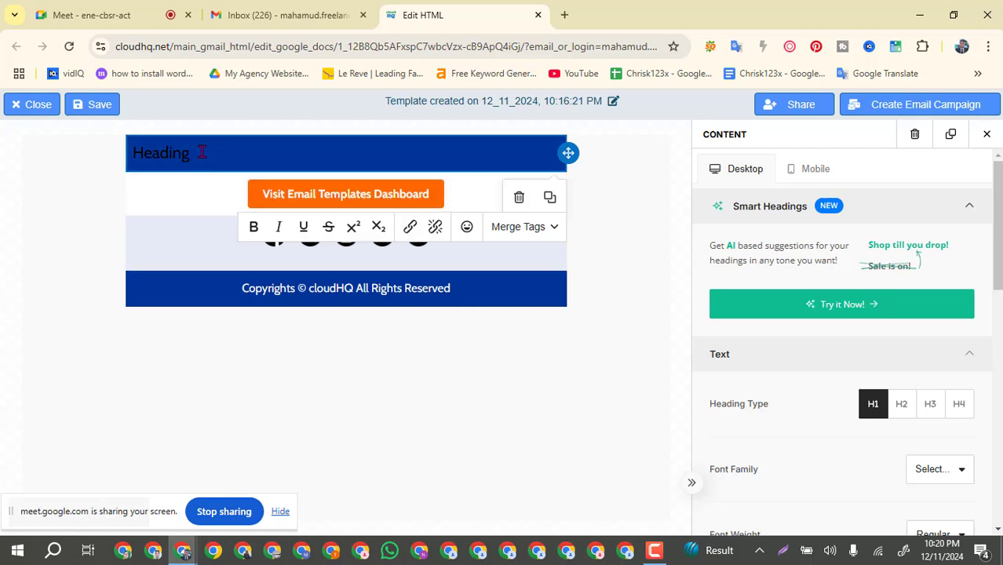
Step: Replace the placeholder heading in the blue banner with the agency name, made of the owner's first name followed by "Freelancer Agency"
left_click(108, 154)
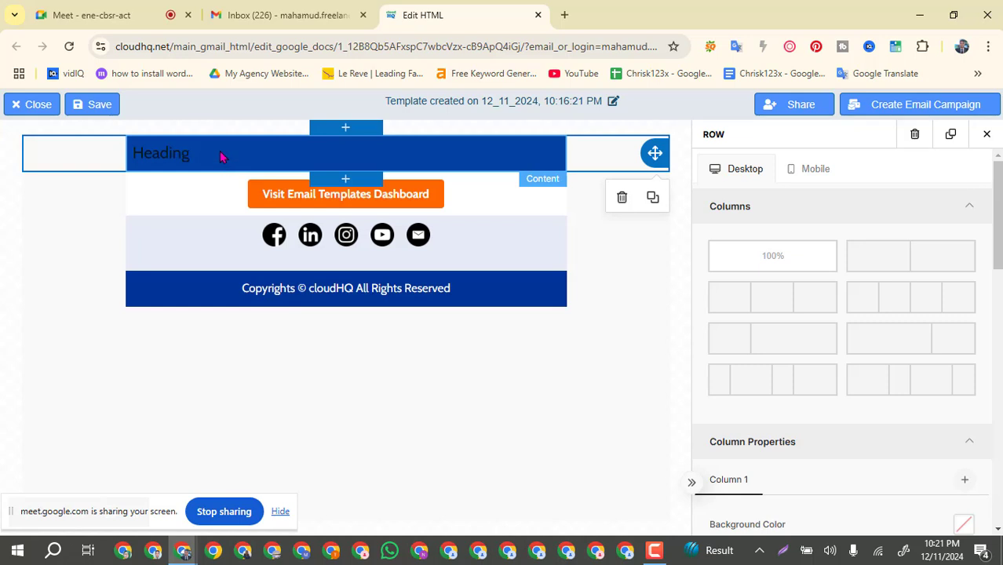
left_click(219, 154)
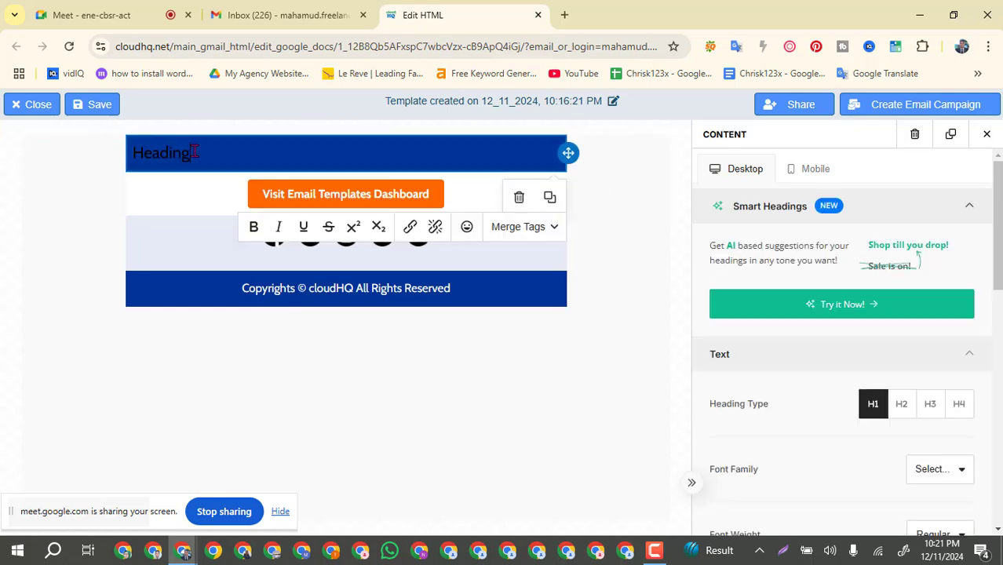
left_click_drag(206, 153, 130, 155)
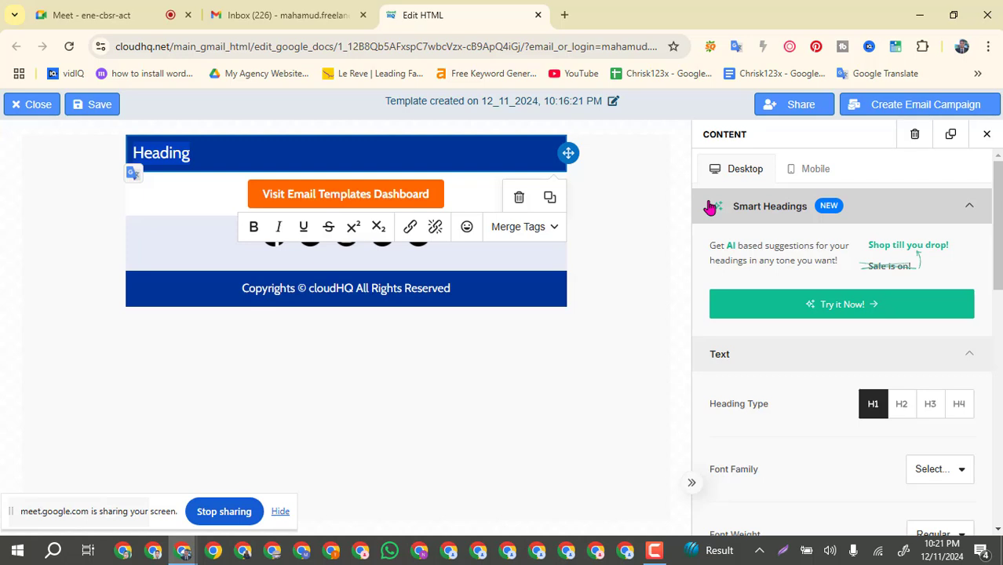
key("ctrl+a")
type("Mahamud")
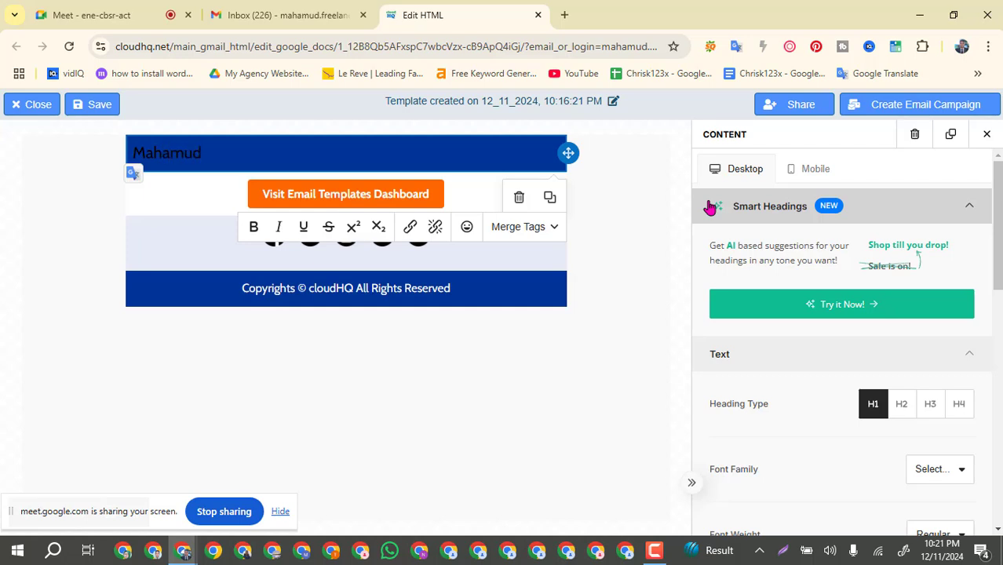
type(" Freelan")
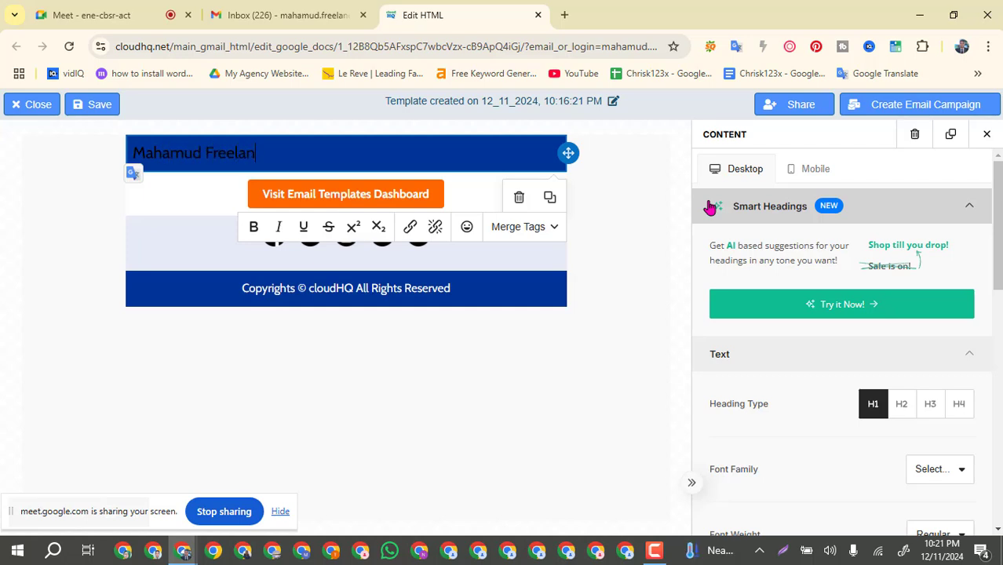
type("cer Agency")
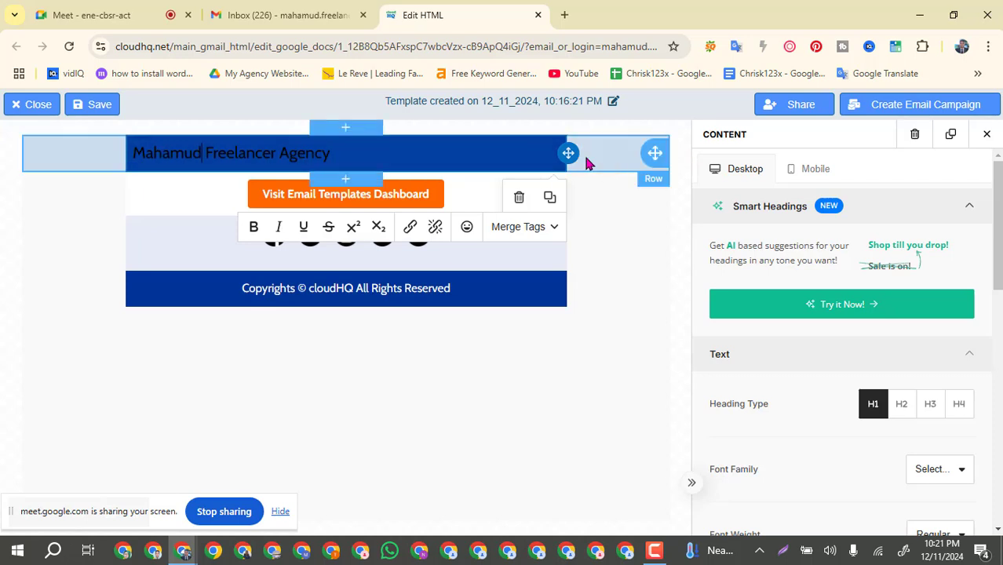
left_click(614, 160)
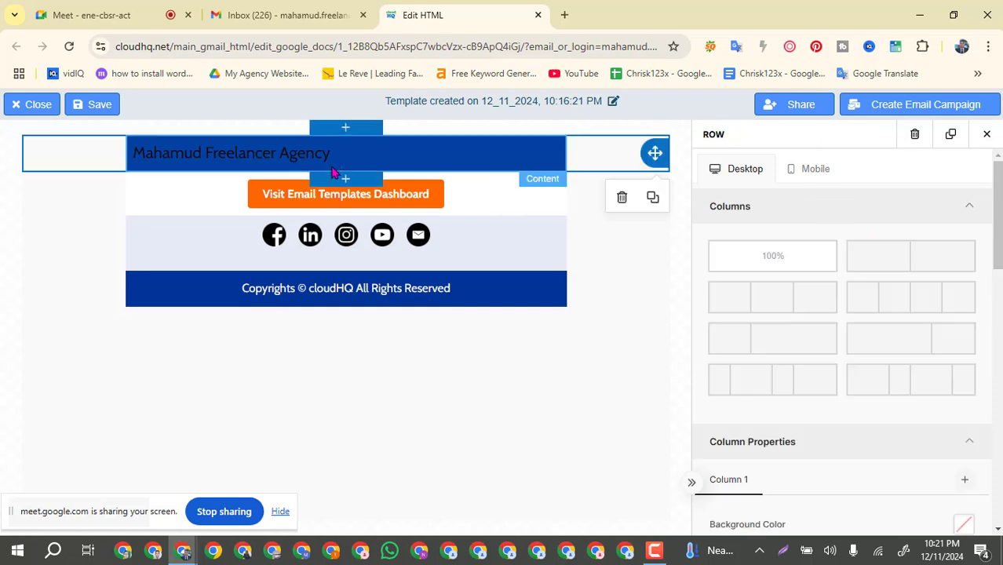
Step: Try to apply bold, italic and underline formatting to the heading in the blue banner
left_click(278, 153)
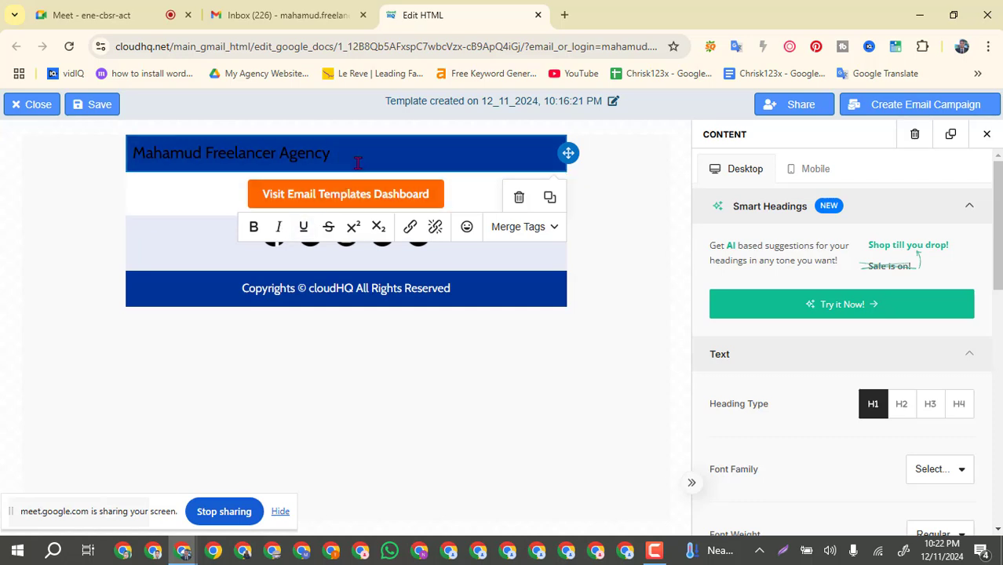
left_click(254, 230)
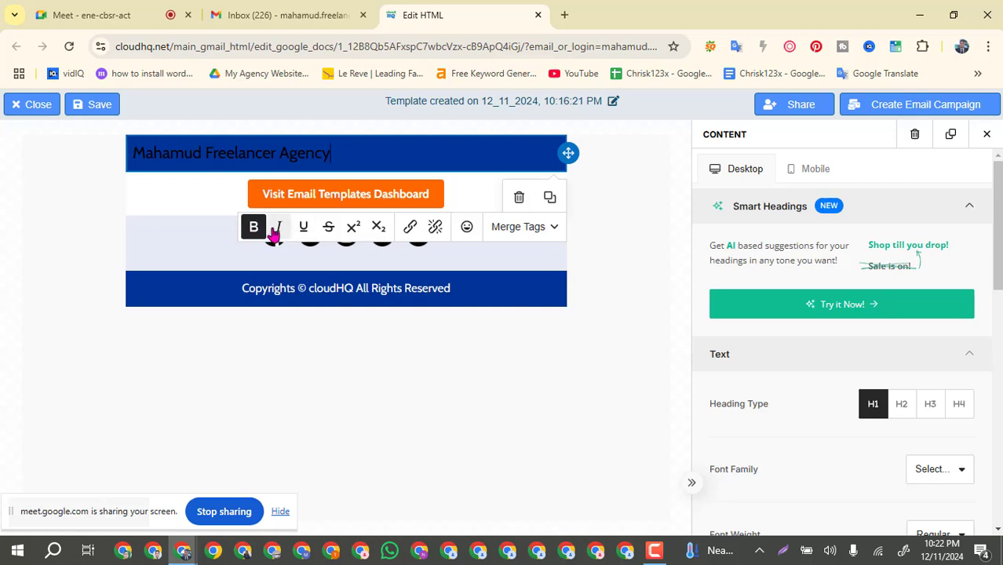
left_click(278, 236)
left_click(306, 235)
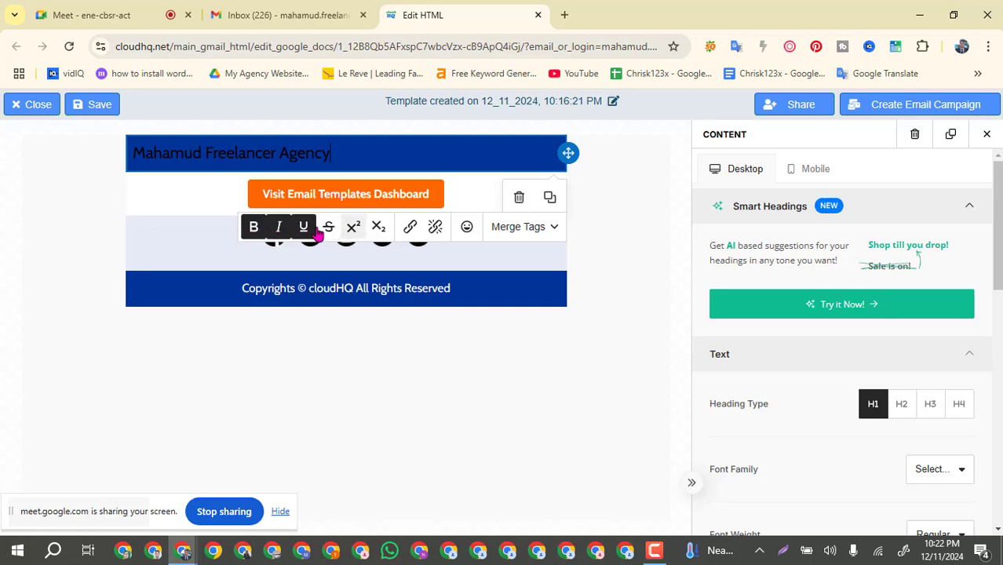
left_click(628, 203)
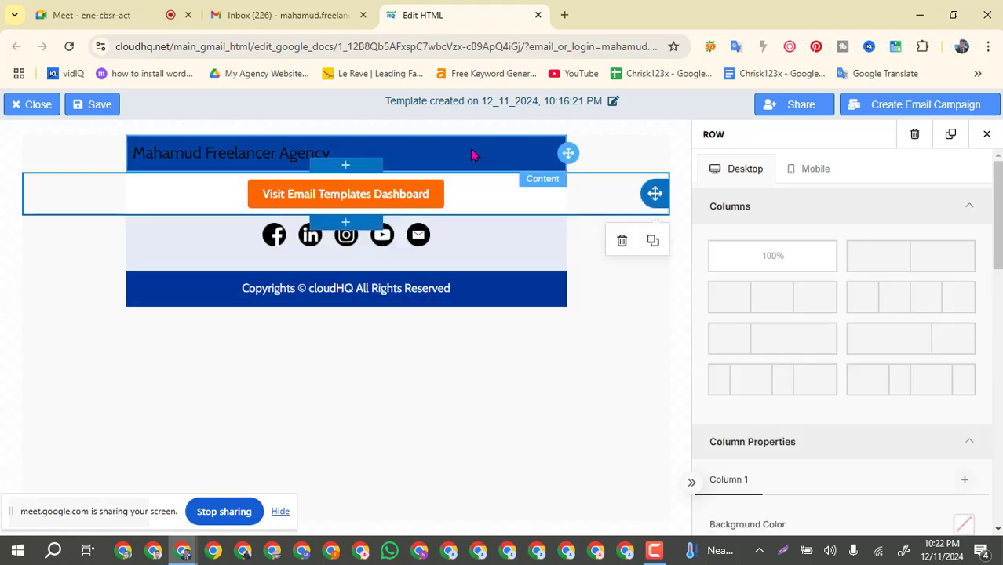
left_click(465, 154)
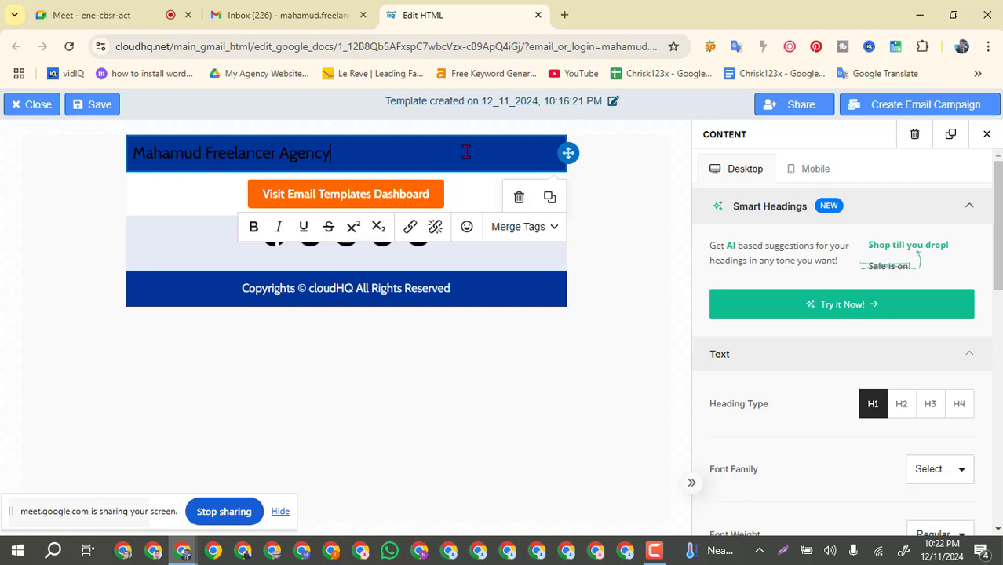
left_click_drag(130, 159, 398, 157)
left_click(130, 167)
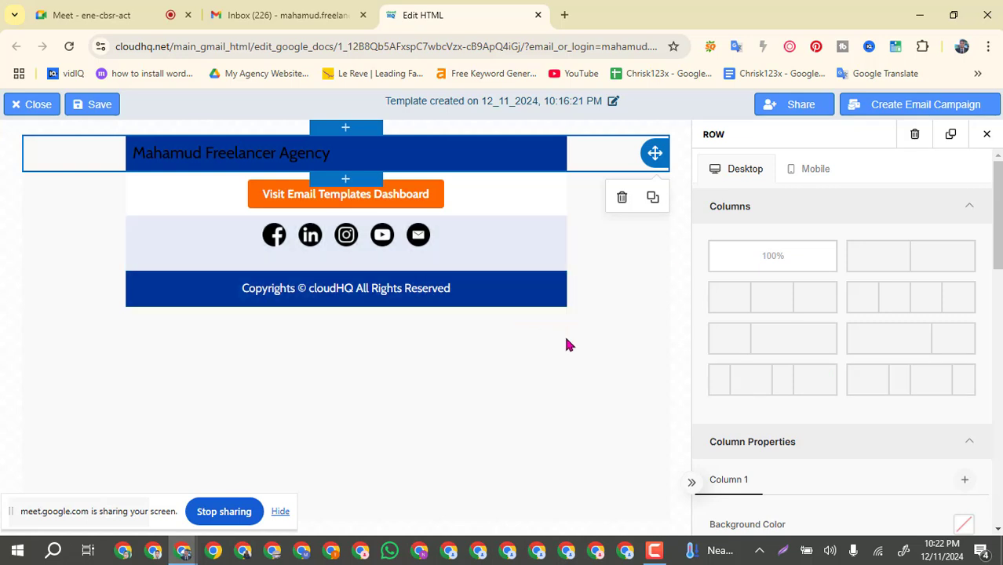
scroll(865, 375, "down", 2)
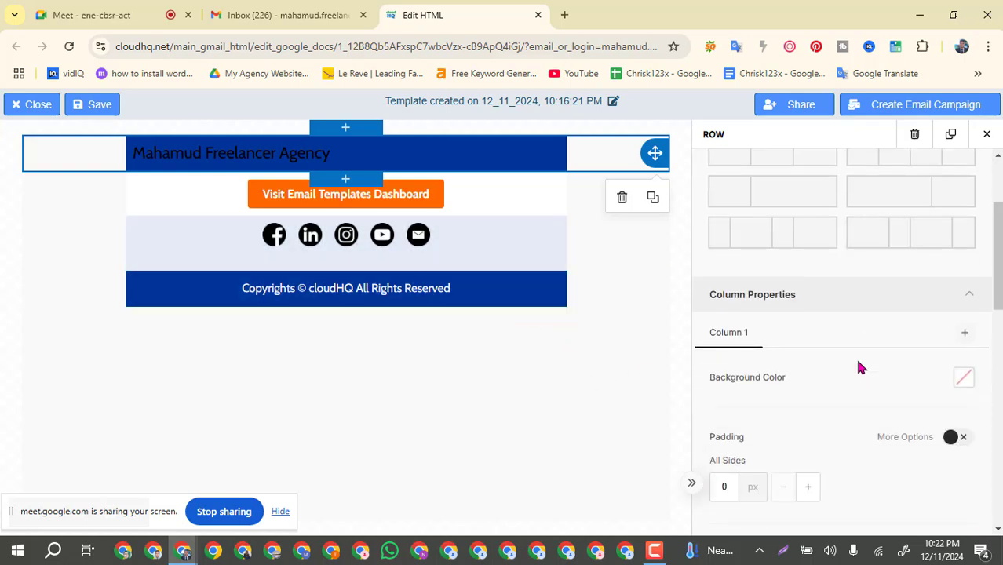
scroll(857, 363, "up", 2)
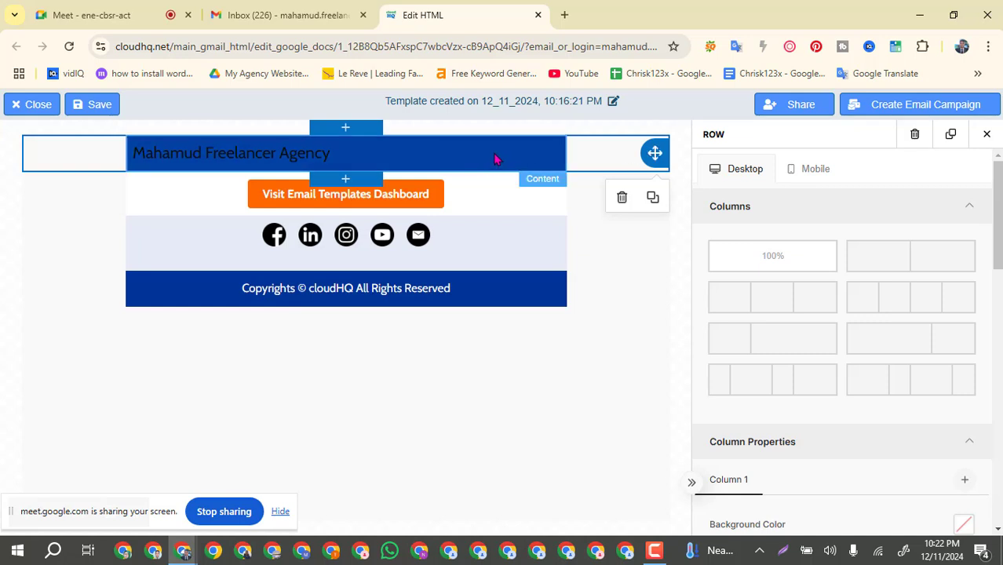
Step: Set the banner heading's text colour to dark blue, hex 1B3247
left_click(349, 151)
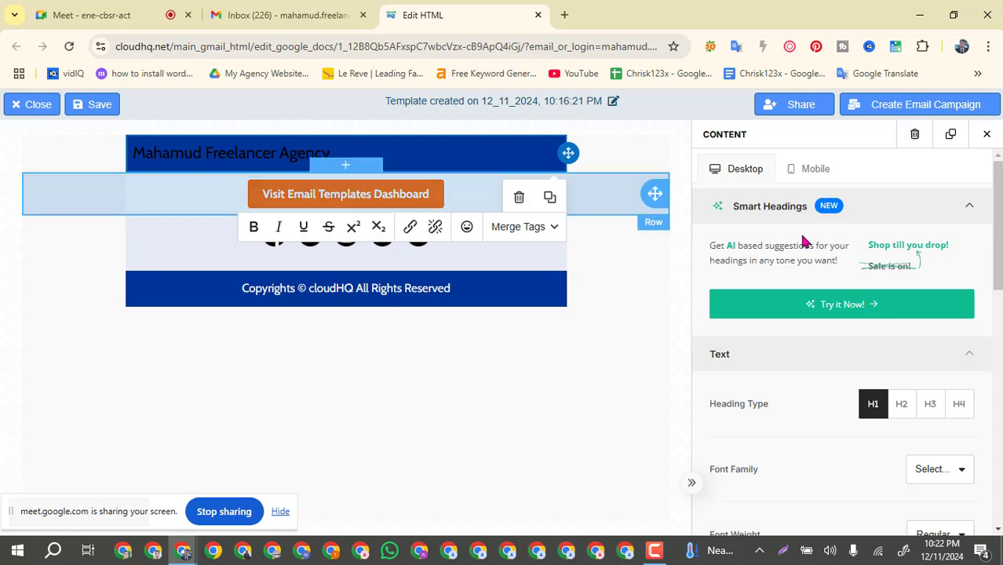
scroll(801, 236, "down", 2)
scroll(802, 243, "down", 3)
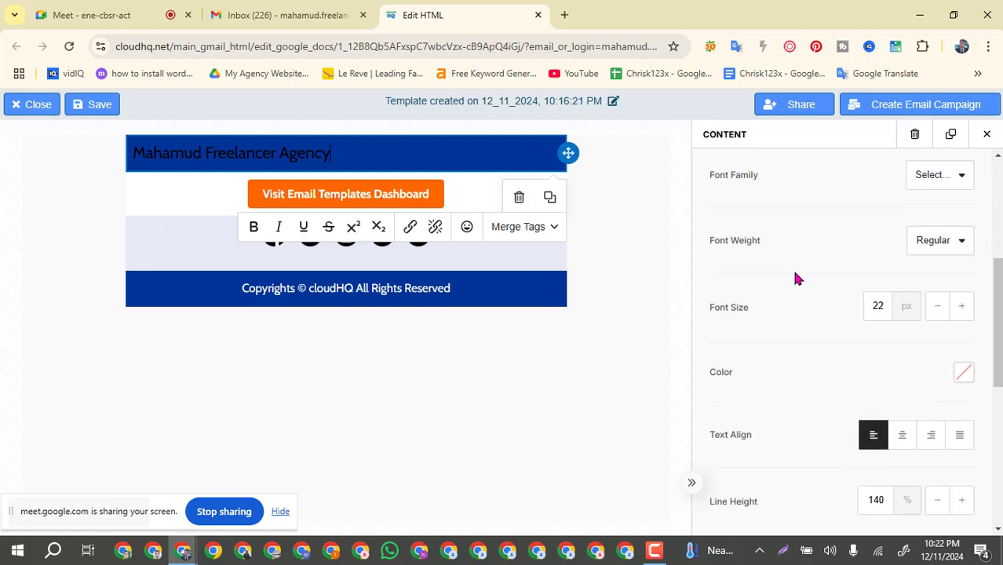
left_click(722, 231)
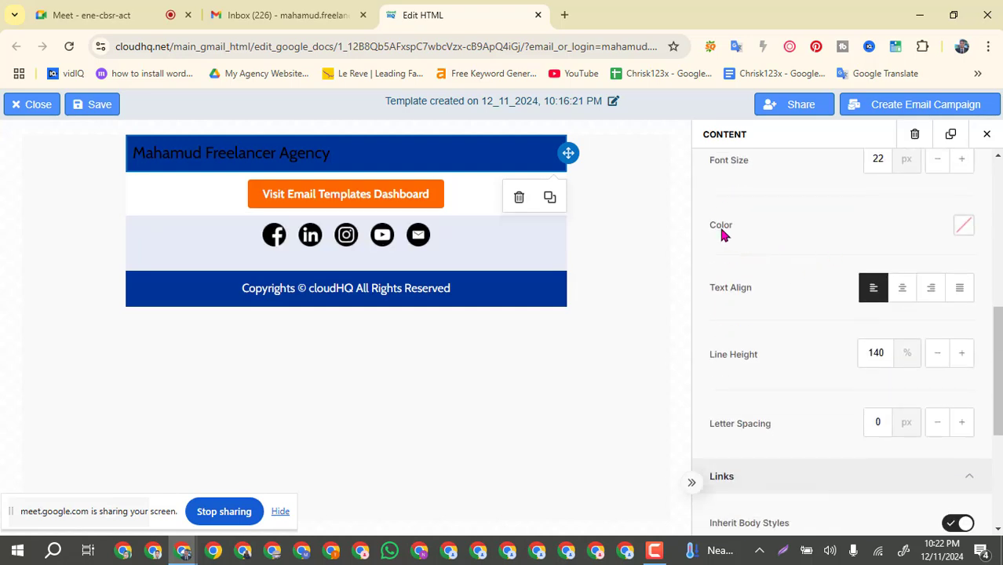
left_click(961, 233)
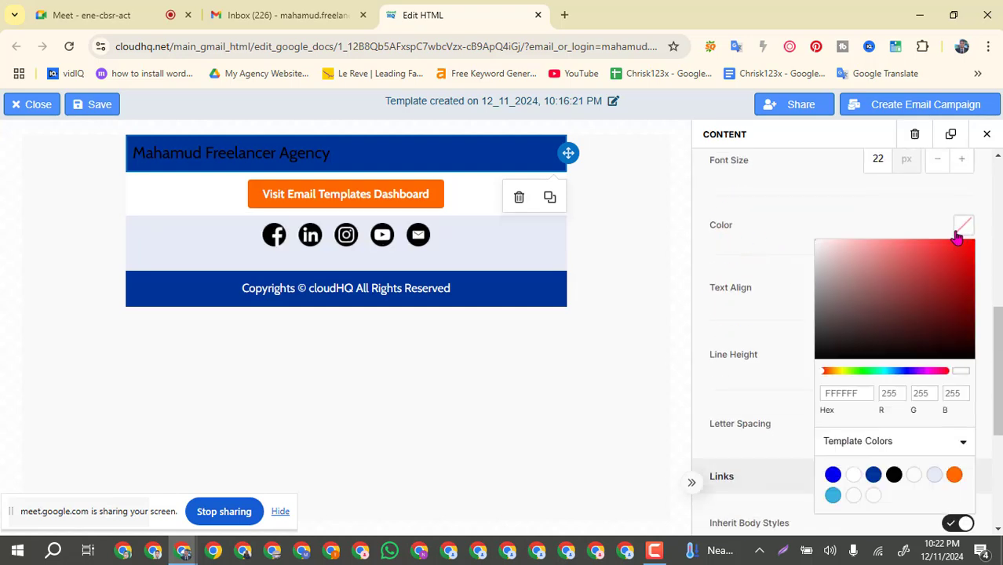
left_click(876, 372)
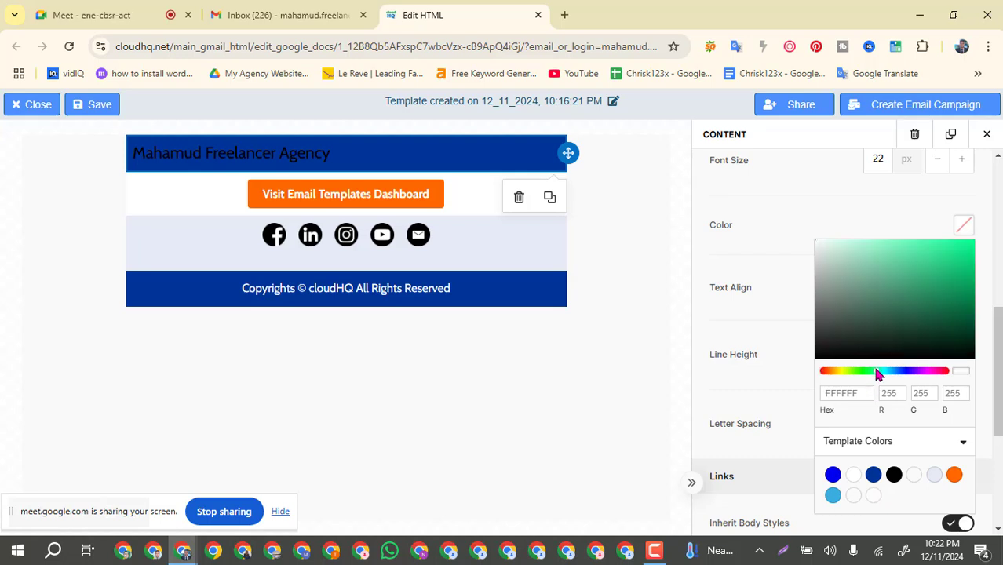
left_click_drag(871, 375, 895, 372)
left_click(913, 326)
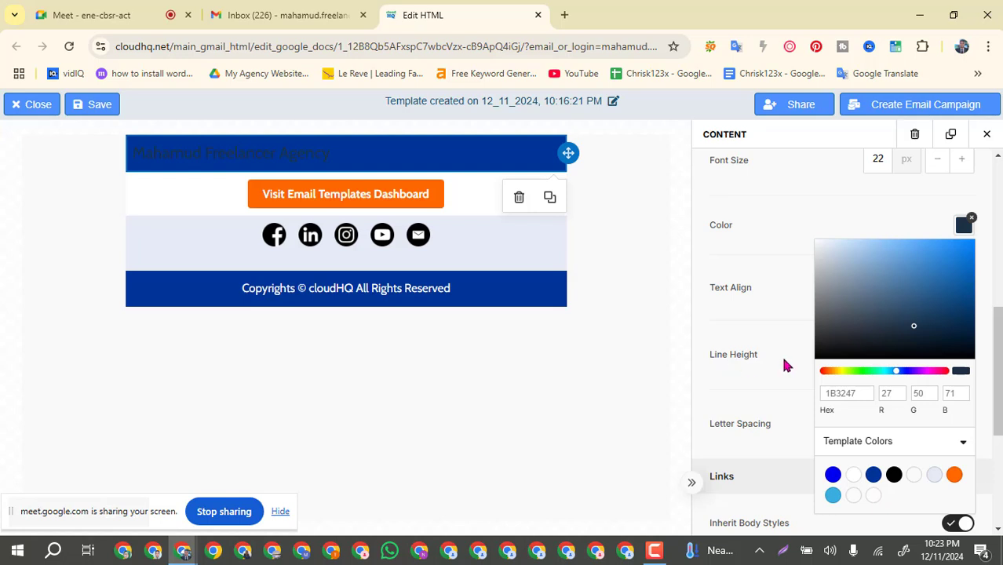
left_click(488, 152)
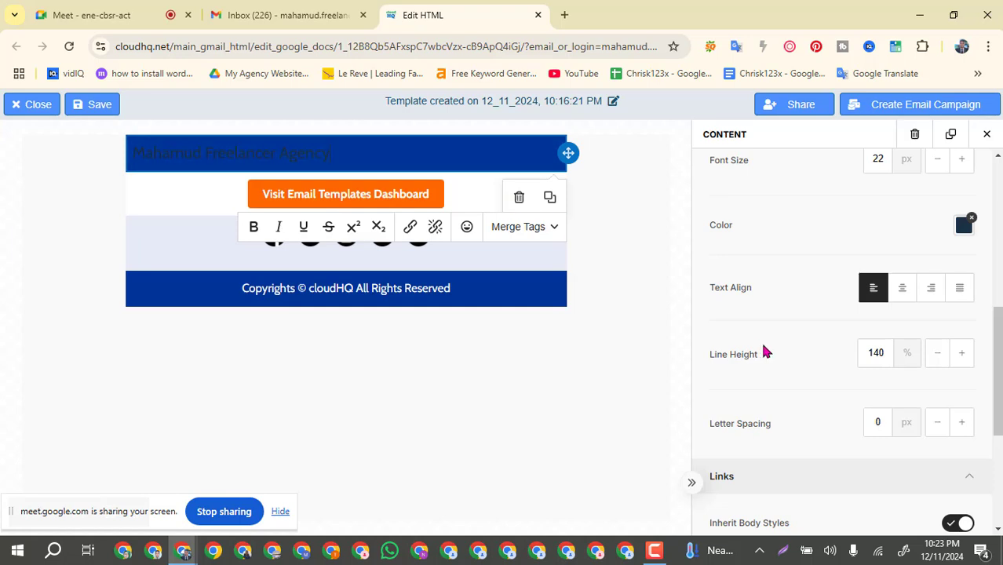
Step: Try the heading text in E5EAF5, 254A9B and 12254F, and settle on the white template colour FFFFFF
left_click(964, 225)
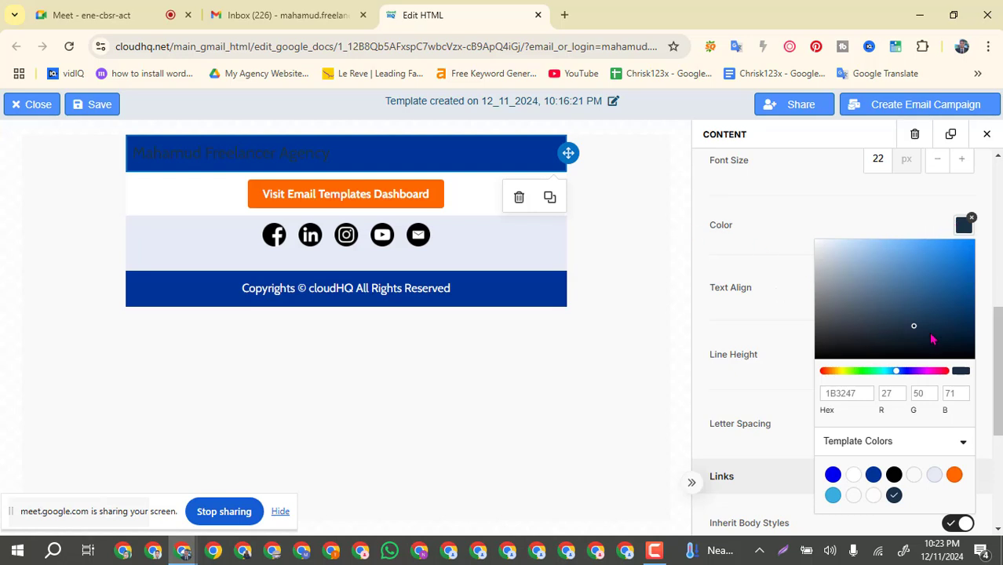
scroll(931, 337, "down", 1)
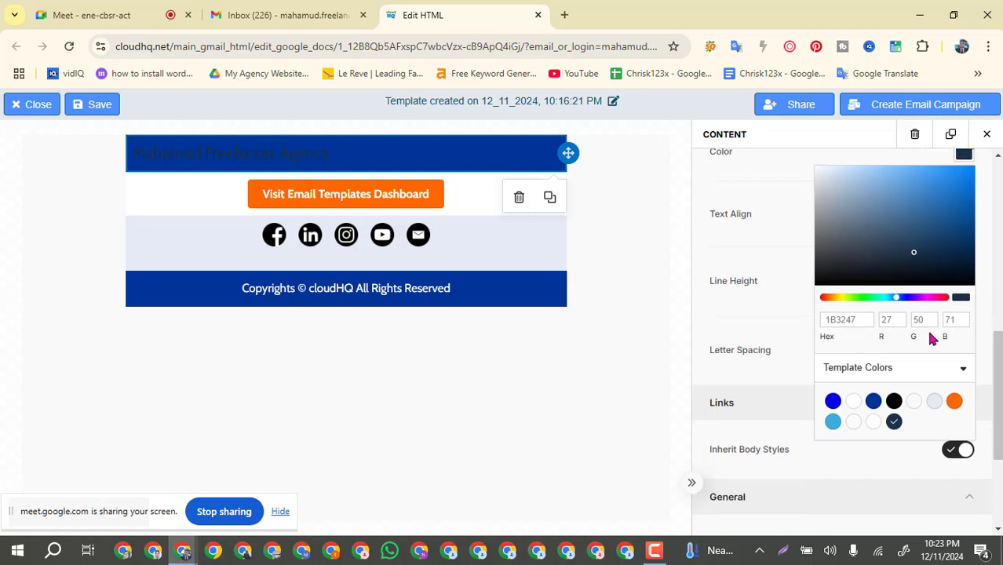
left_click(935, 404)
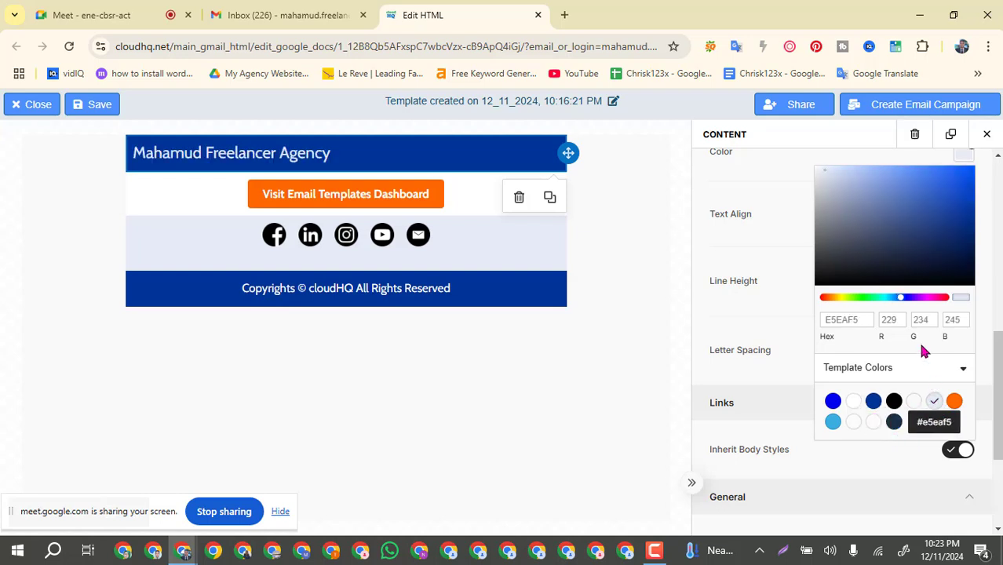
left_click(937, 215)
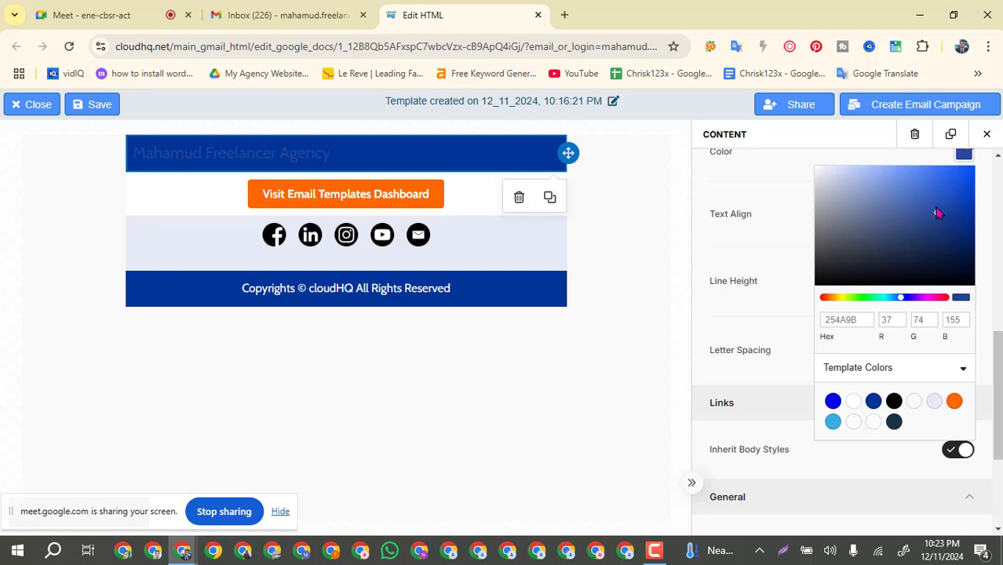
left_click(937, 248)
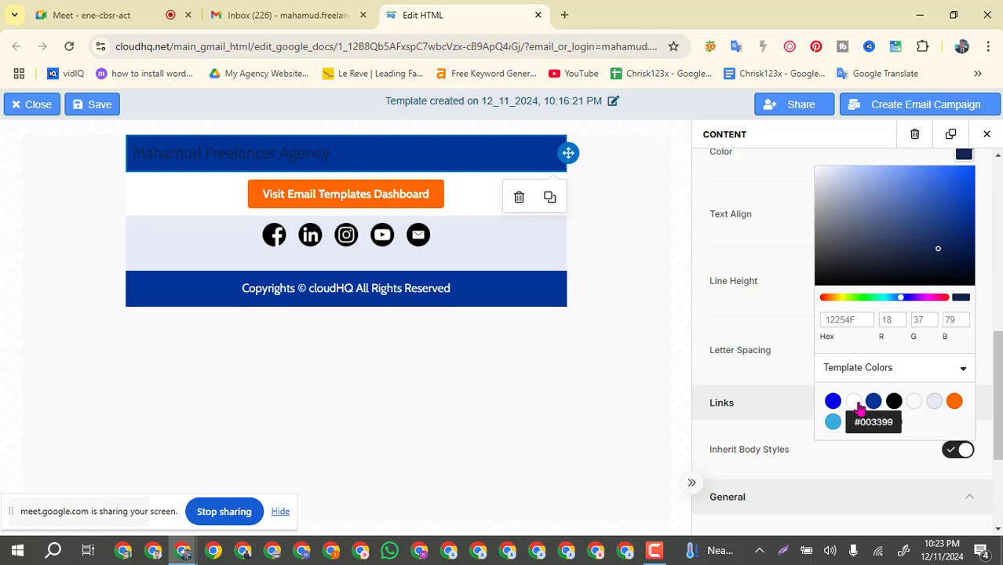
left_click(853, 402)
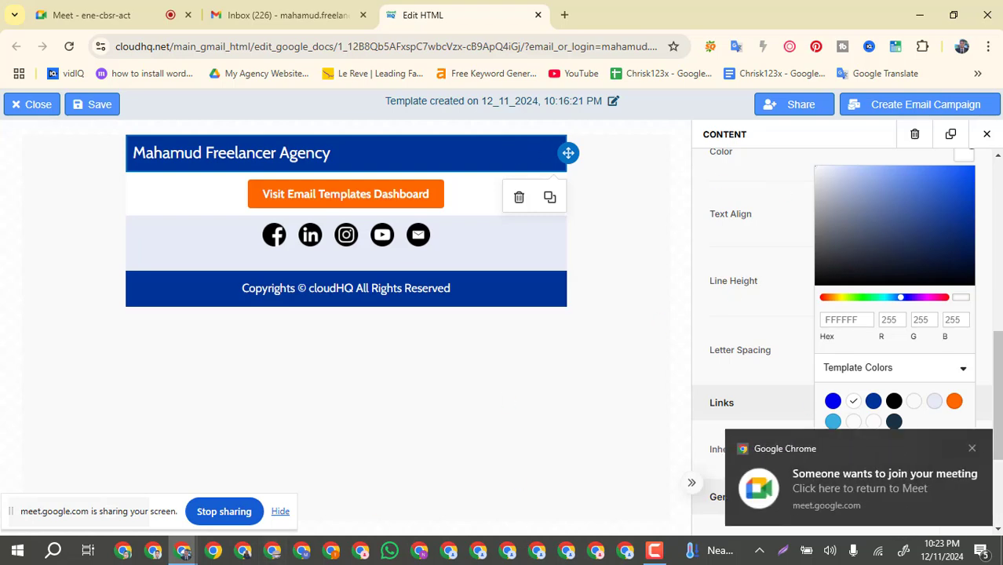
Step: Switch to the Google Meet call, admit the waiting participant, and return to the email template editor
left_click(138, 17)
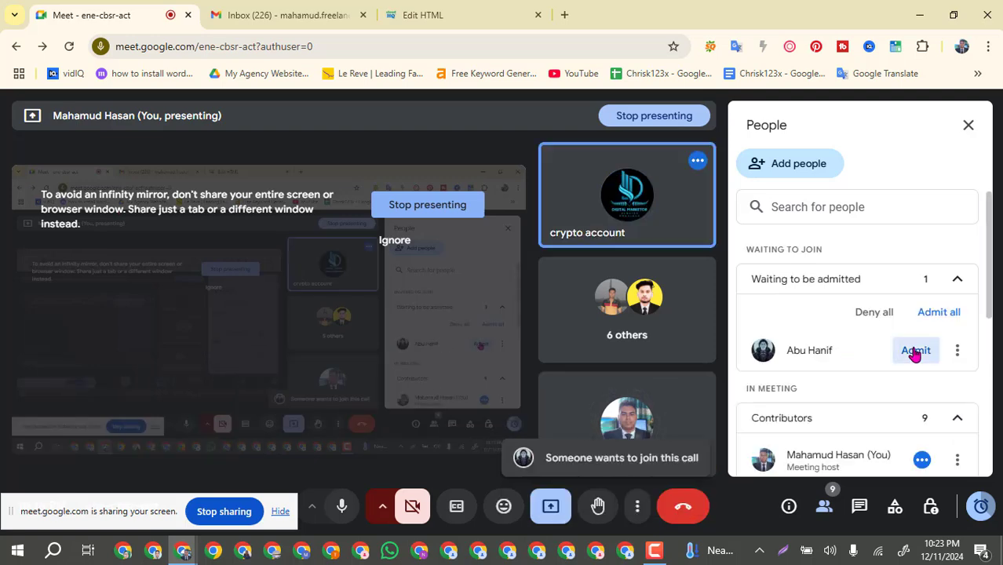
left_click(913, 350)
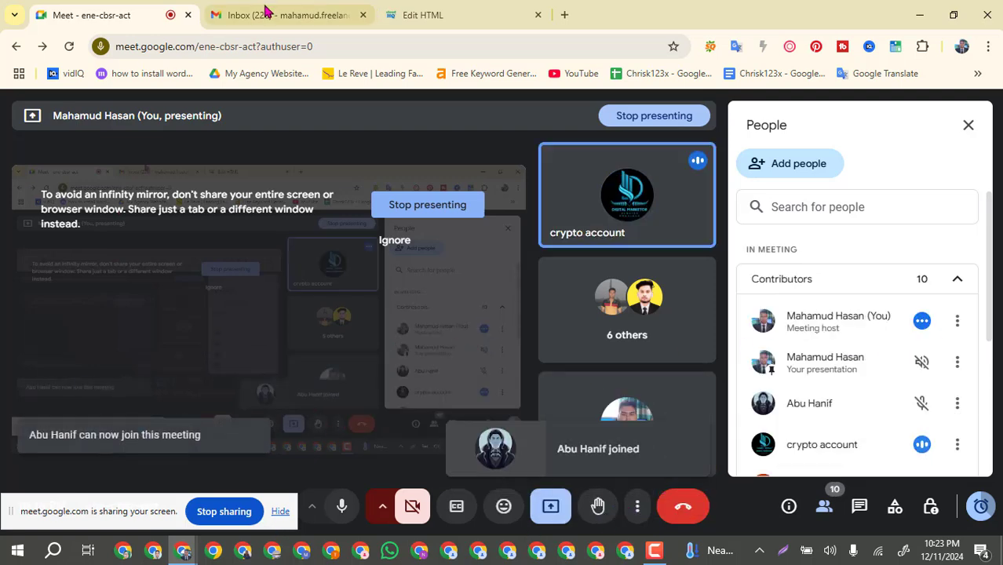
left_click(453, 13)
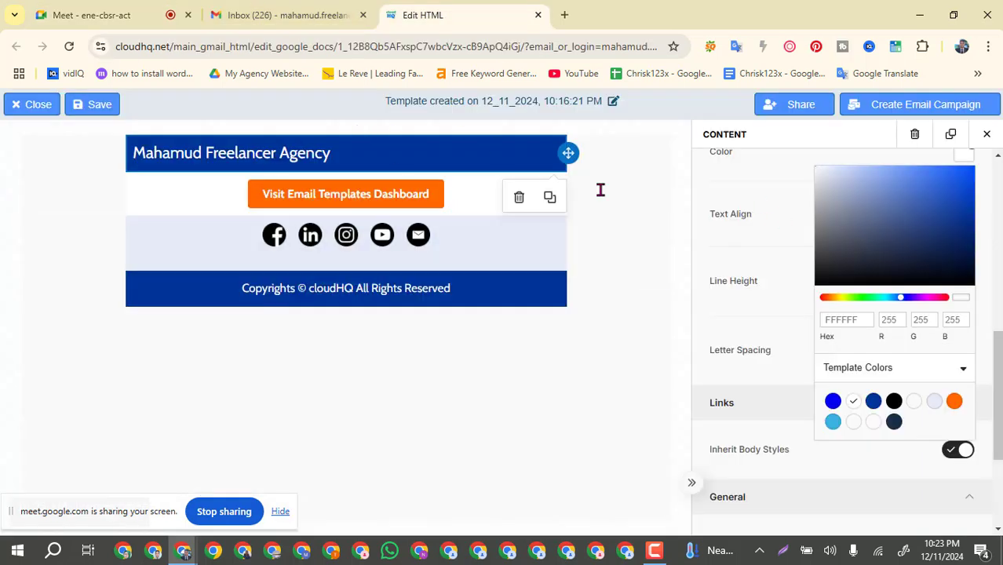
Step: Try the banner heading's text colour in 2A5D8C, BF185C and DB4A85
left_click(738, 287)
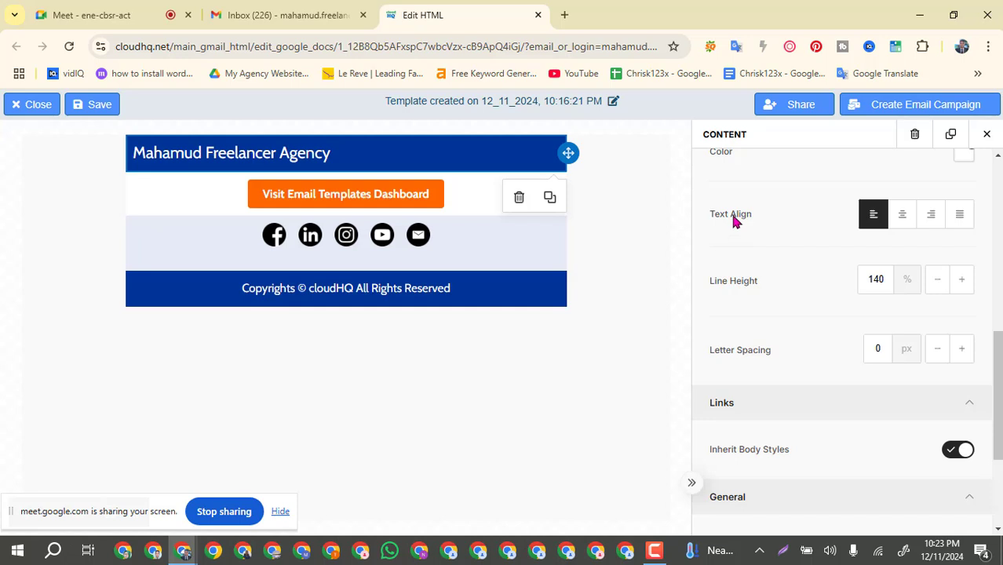
scroll(782, 220, "up", 2)
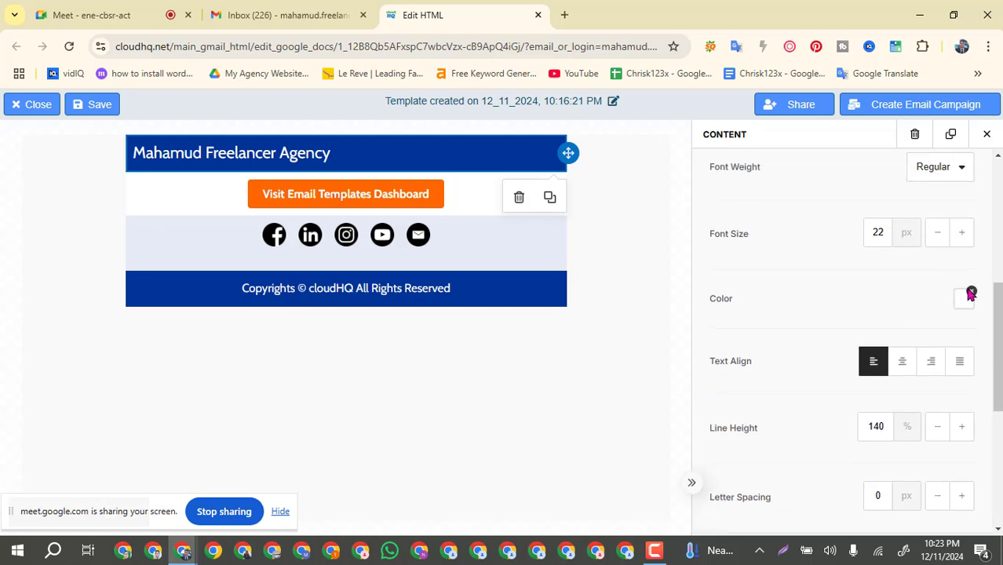
left_click(964, 300)
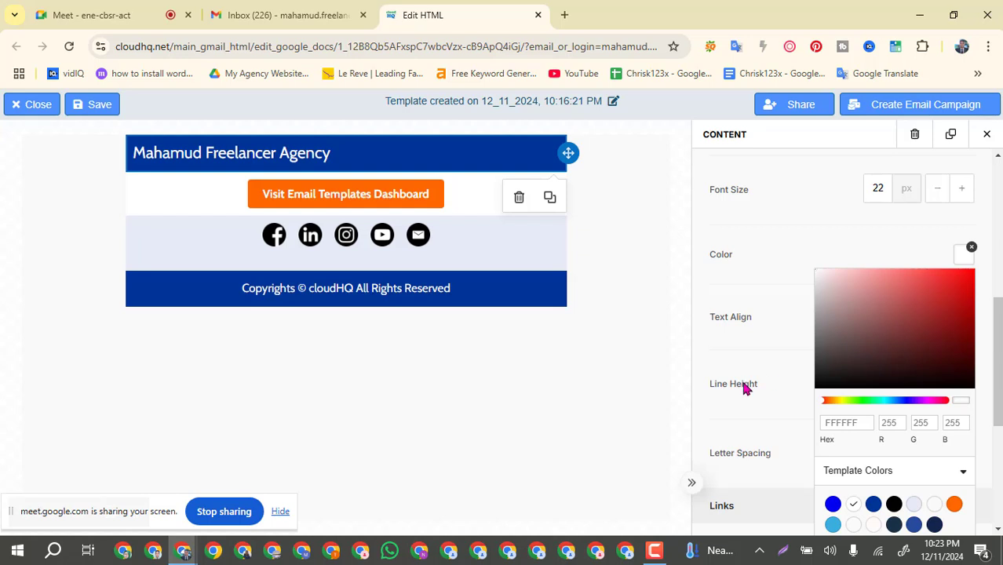
left_click(897, 402)
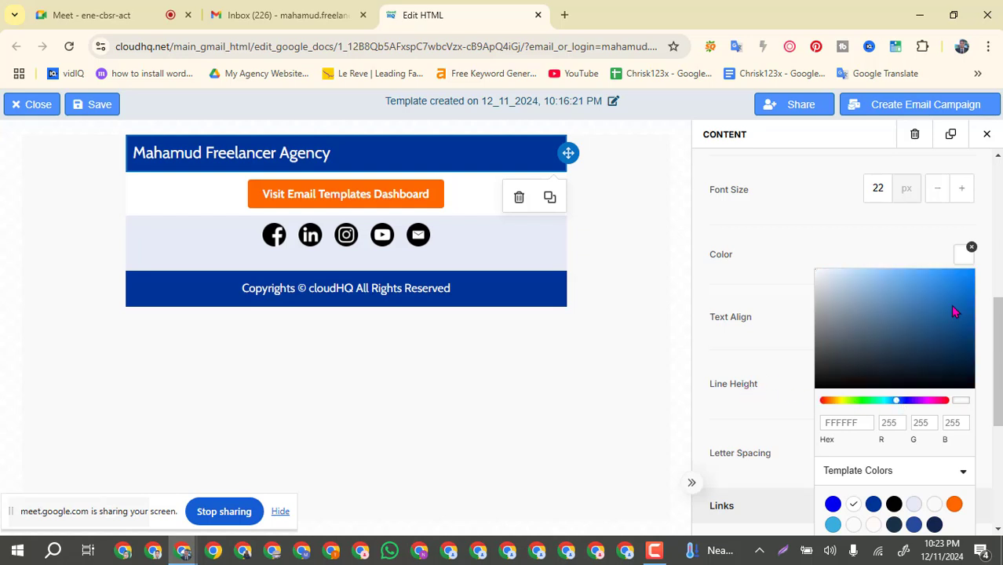
left_click(949, 345)
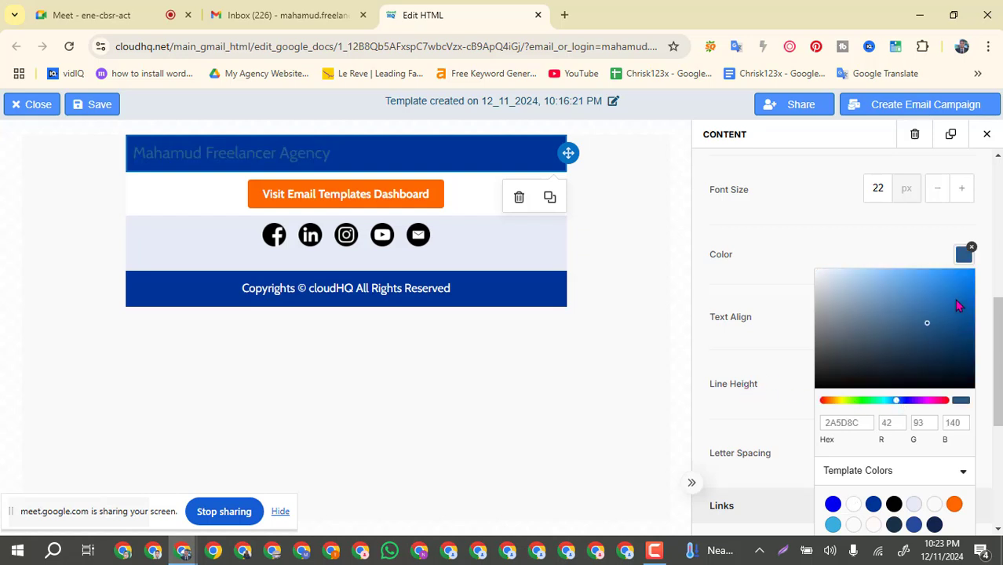
left_click(954, 299)
left_click(941, 400)
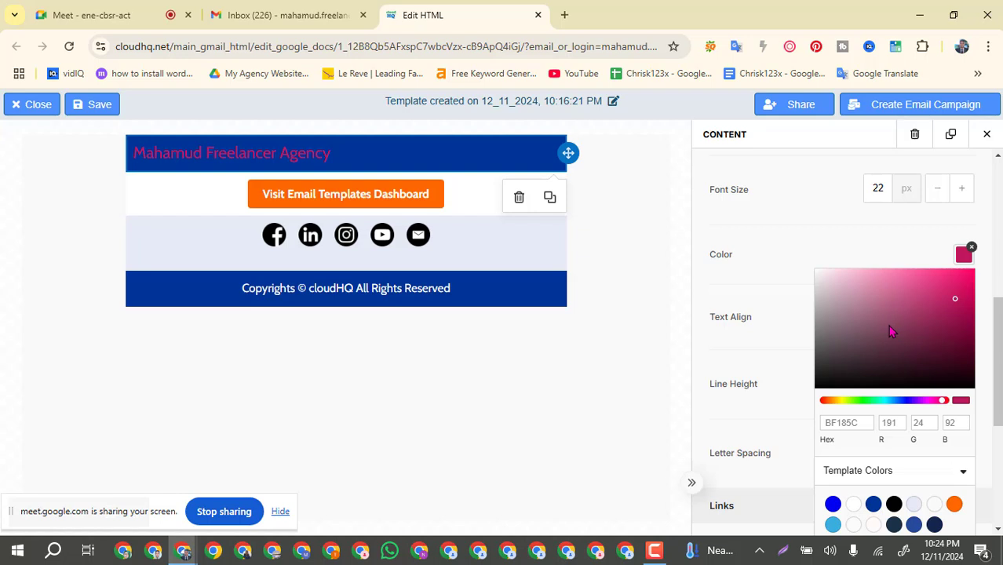
left_click(920, 285)
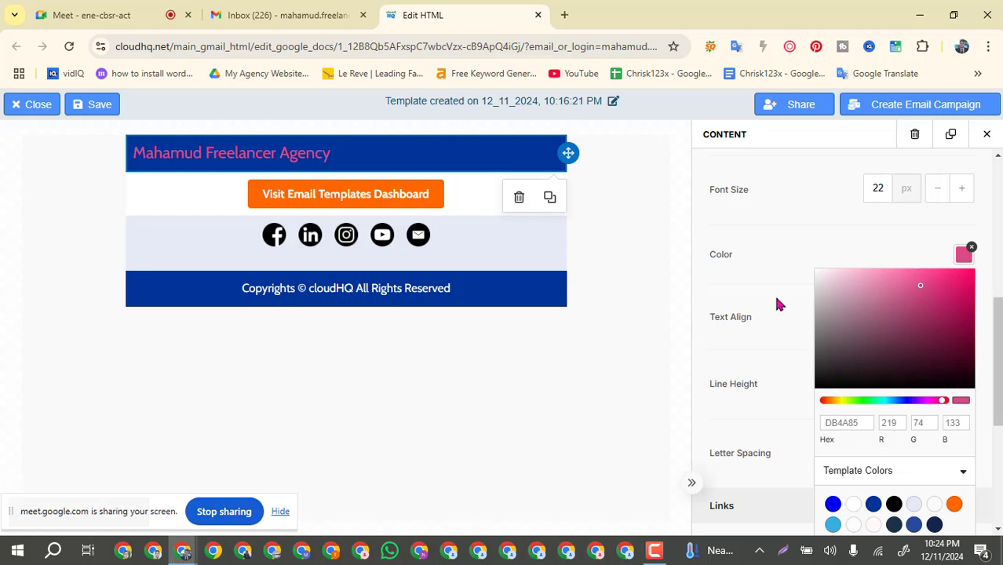
left_click(736, 320)
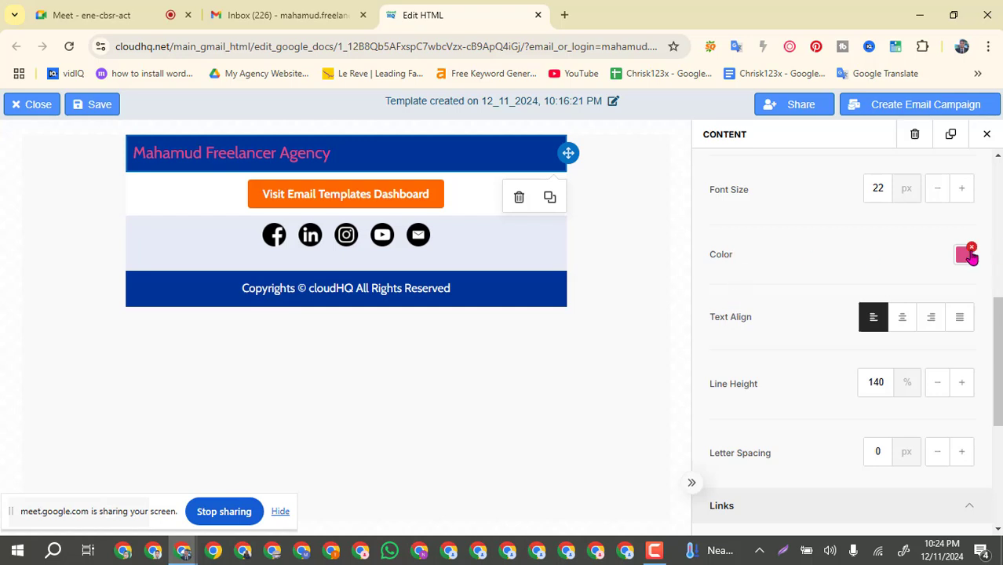
Step: Set the banner heading's text colour back to template white FFFFFF and align the heading to the centre
left_click(971, 248)
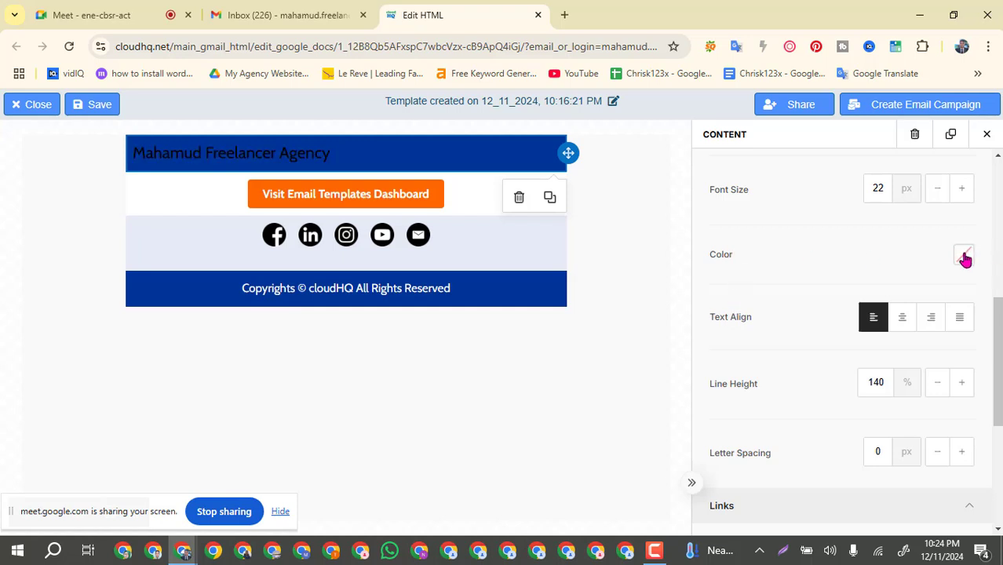
left_click(965, 257)
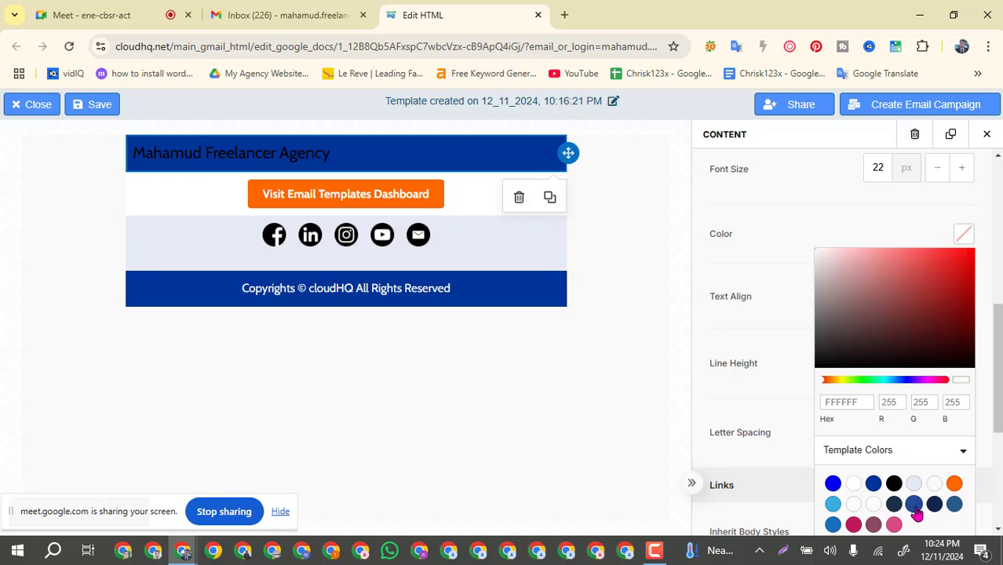
left_click(855, 485)
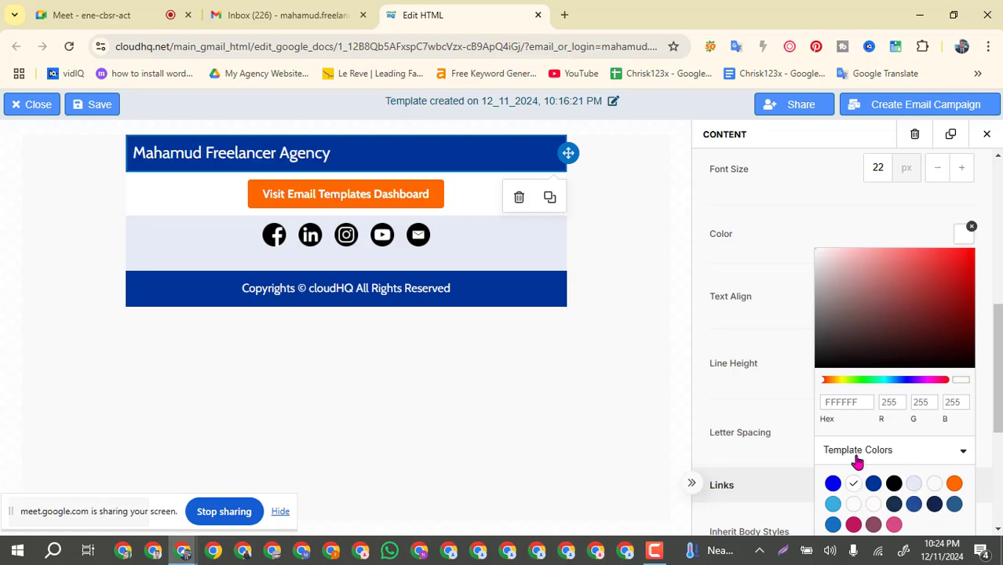
left_click(854, 221)
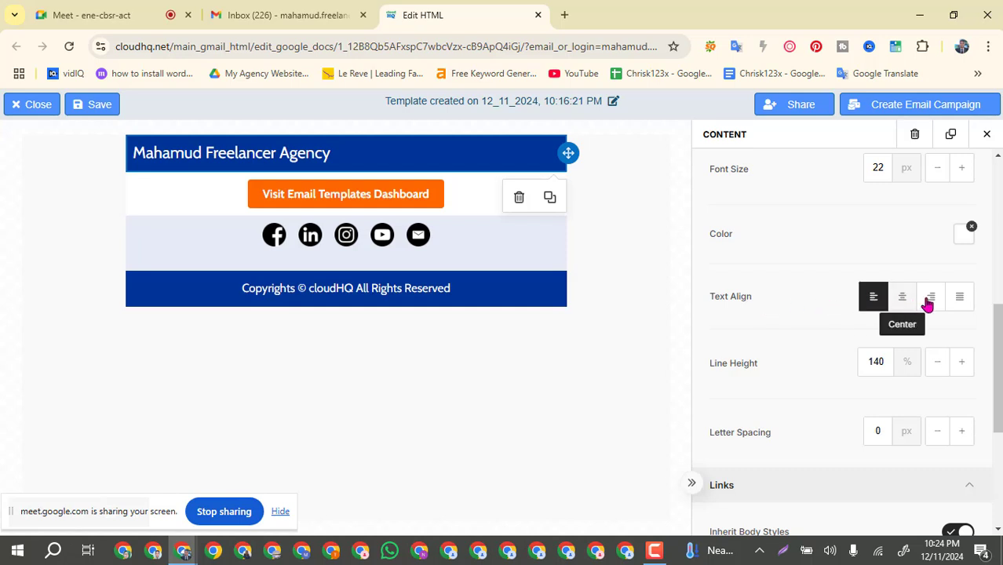
left_click(965, 304)
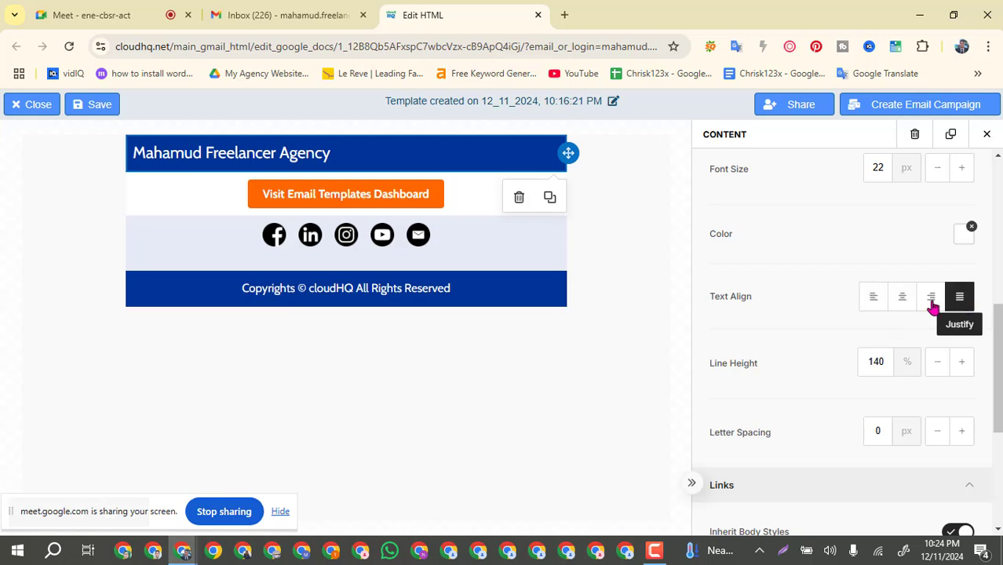
left_click(902, 306)
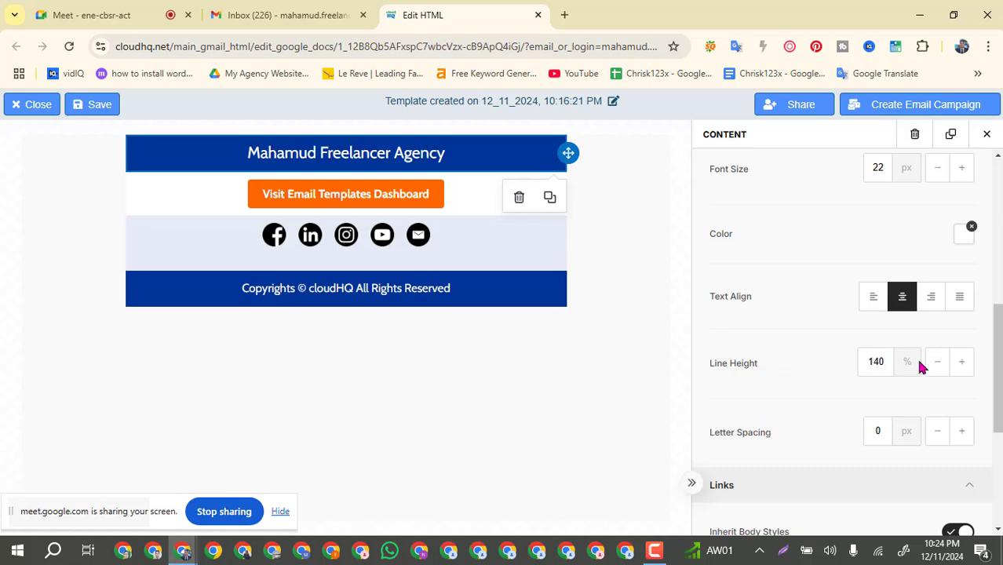
Step: Raise the banner heading's line height in increments to 290%
left_click(873, 362)
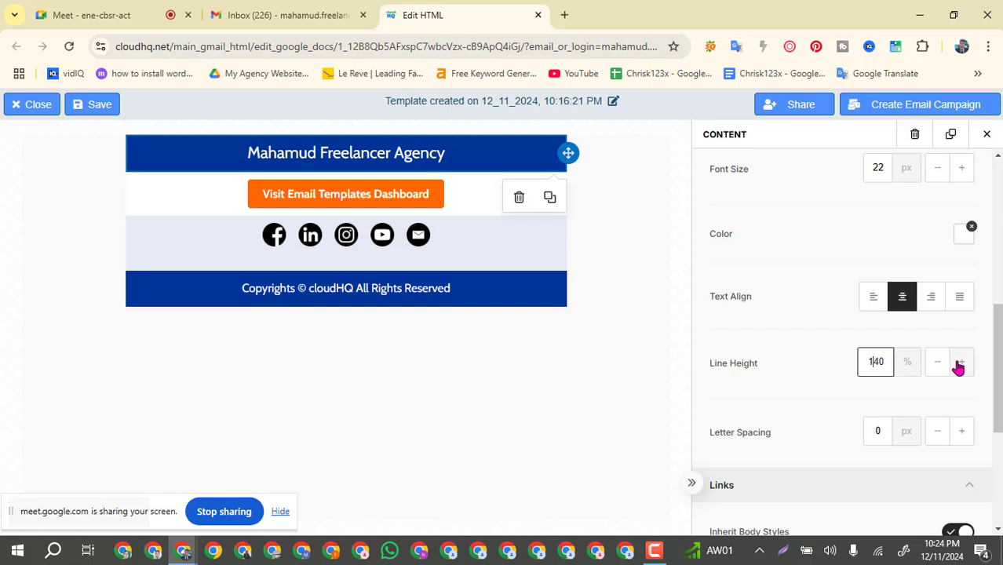
left_click(966, 365)
left_click(964, 363)
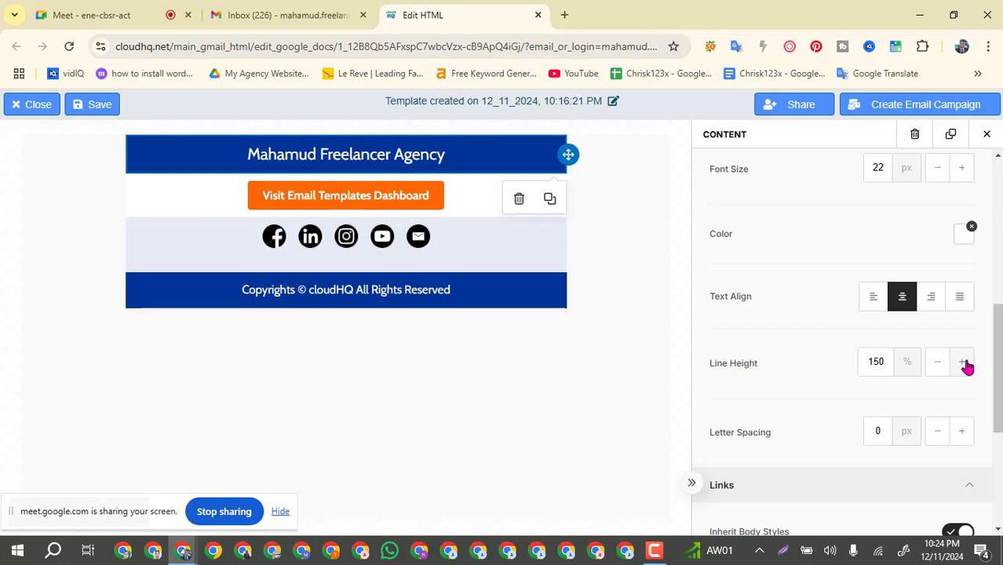
left_click(964, 366)
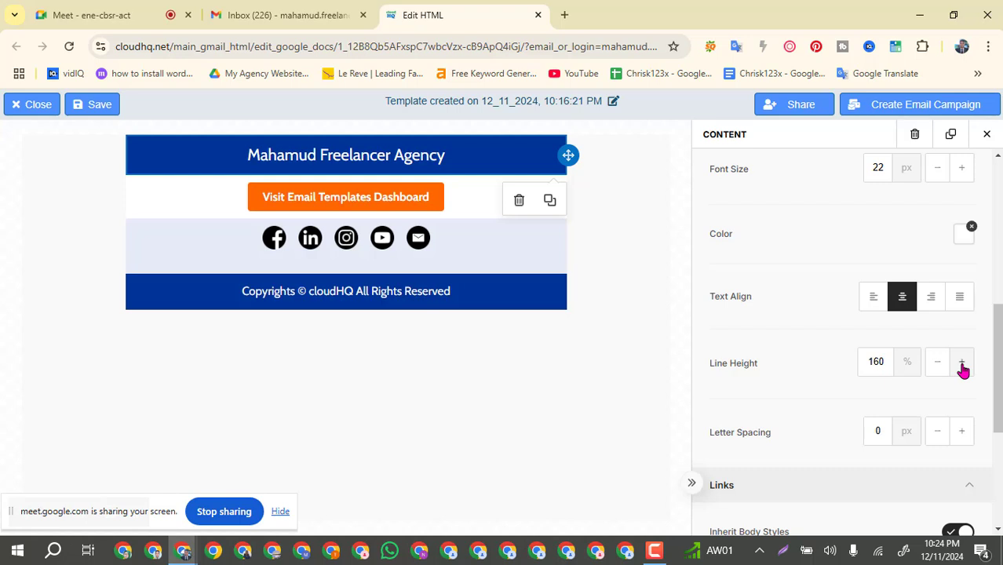
left_click(963, 367)
double_click(962, 369)
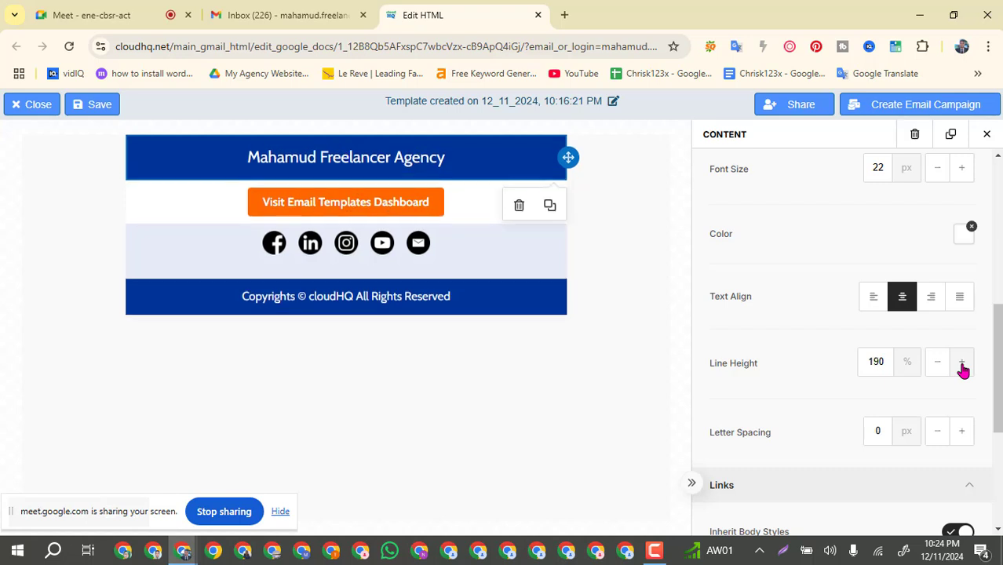
left_click(962, 369)
left_click(962, 370)
left_click(963, 370)
left_click(963, 370)
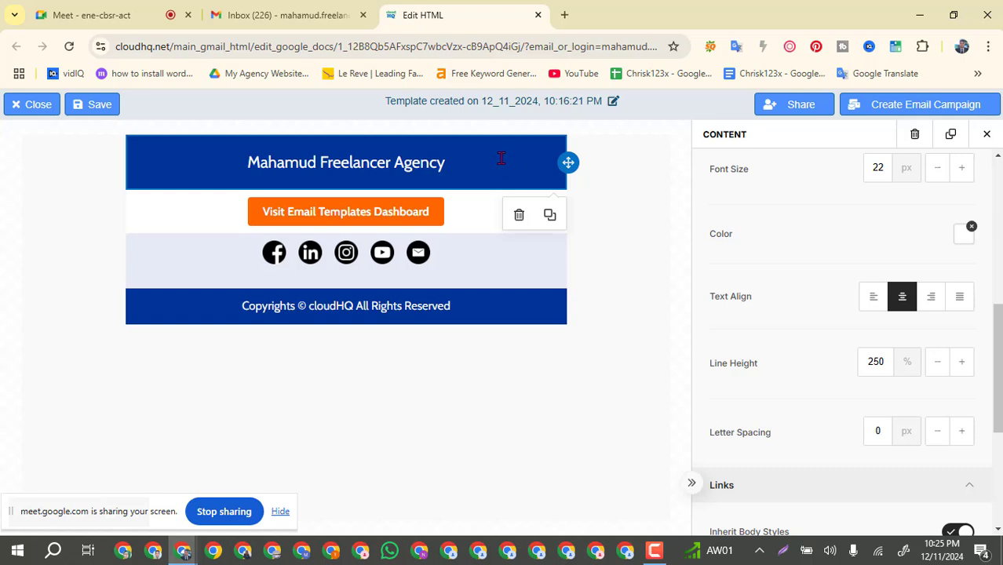
left_click(962, 366)
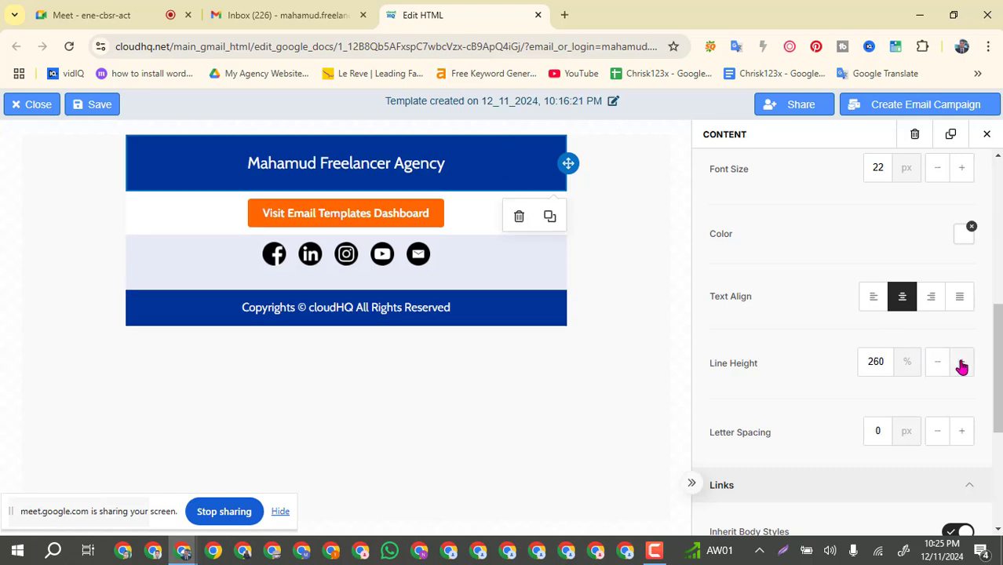
left_click(961, 365)
left_click(961, 366)
left_click(961, 365)
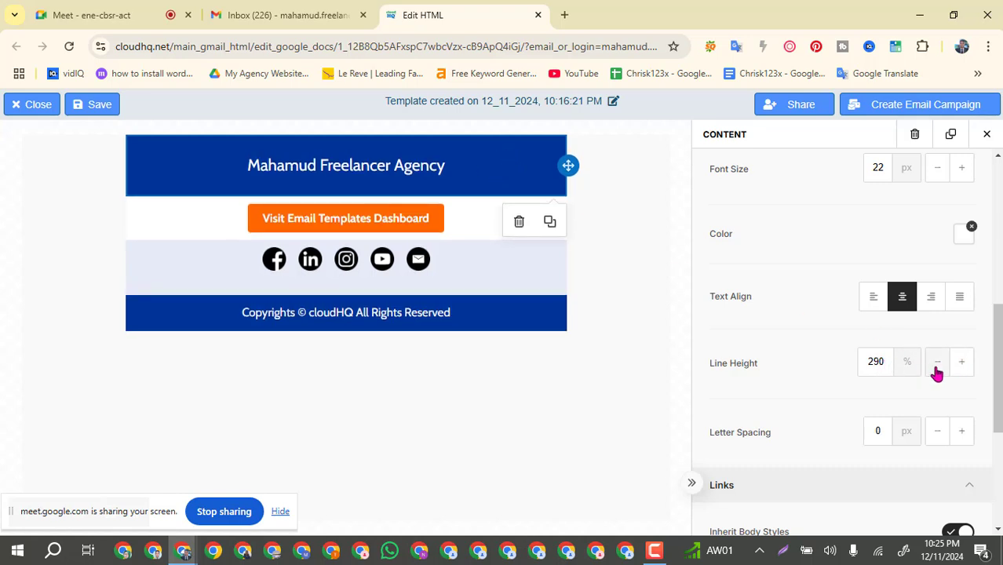
Step: Reduce the banner heading's line height to 170%
left_click(937, 365)
left_click(937, 365)
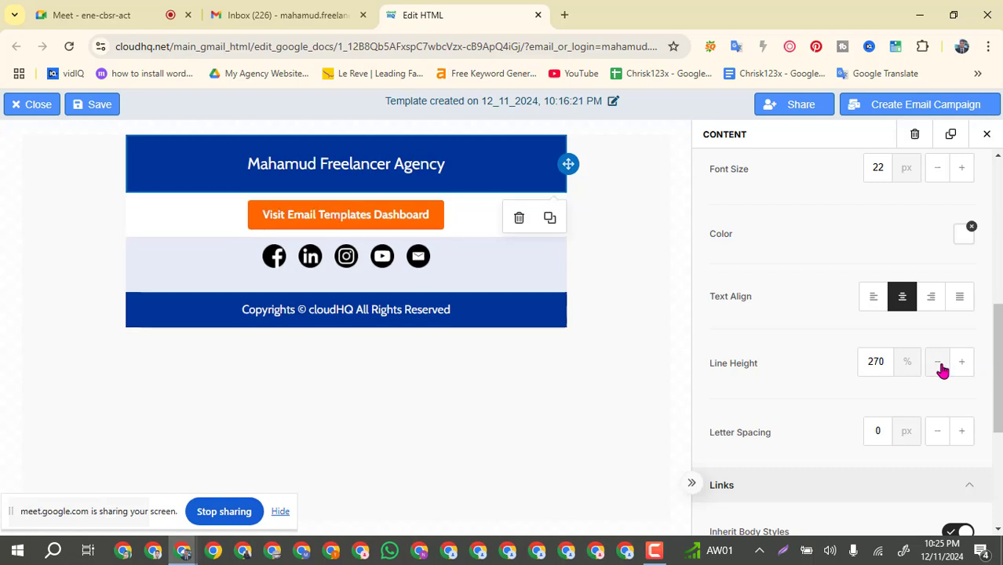
left_click(941, 368)
left_click(941, 367)
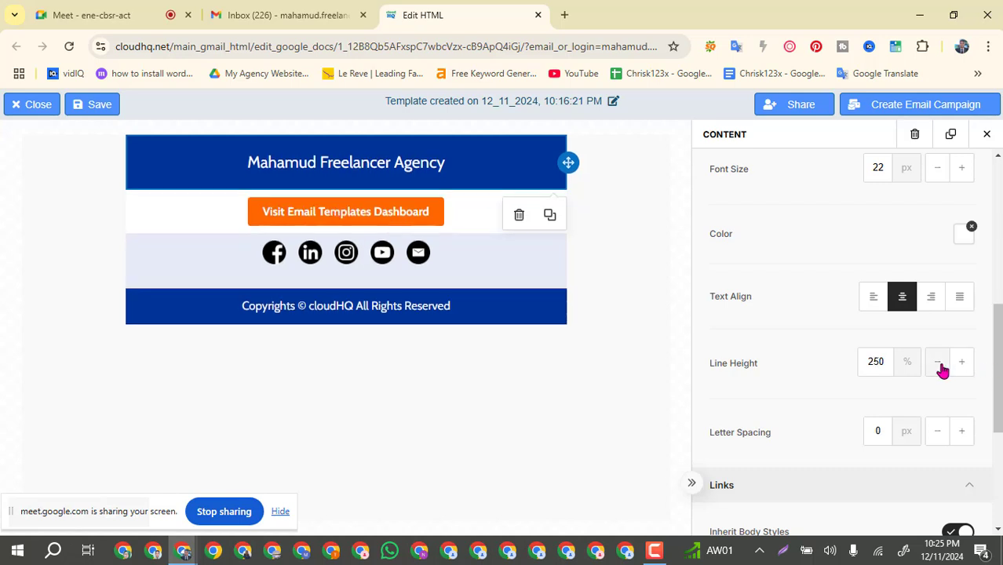
left_click(941, 367)
left_click(941, 368)
left_click(941, 368)
left_click(941, 367)
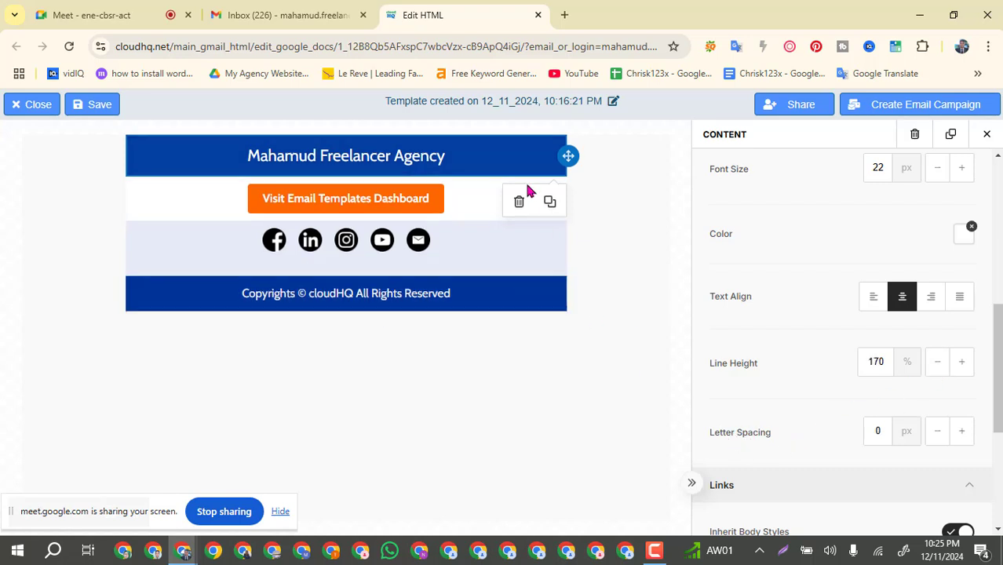
Step: Increase the banner heading's letter spacing in small increments to 3.1 px
left_click(969, 437)
left_click(962, 432)
left_click(962, 432)
left_click(962, 432)
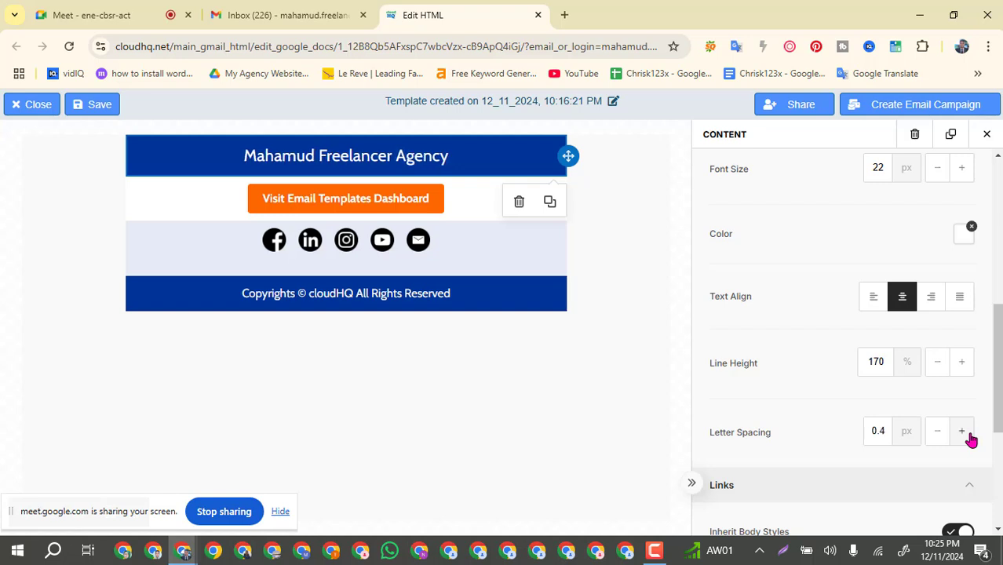
left_click(962, 431)
left_click(962, 432)
left_click(962, 432)
left_click(962, 431)
left_click(962, 432)
left_click(966, 433)
left_click(966, 434)
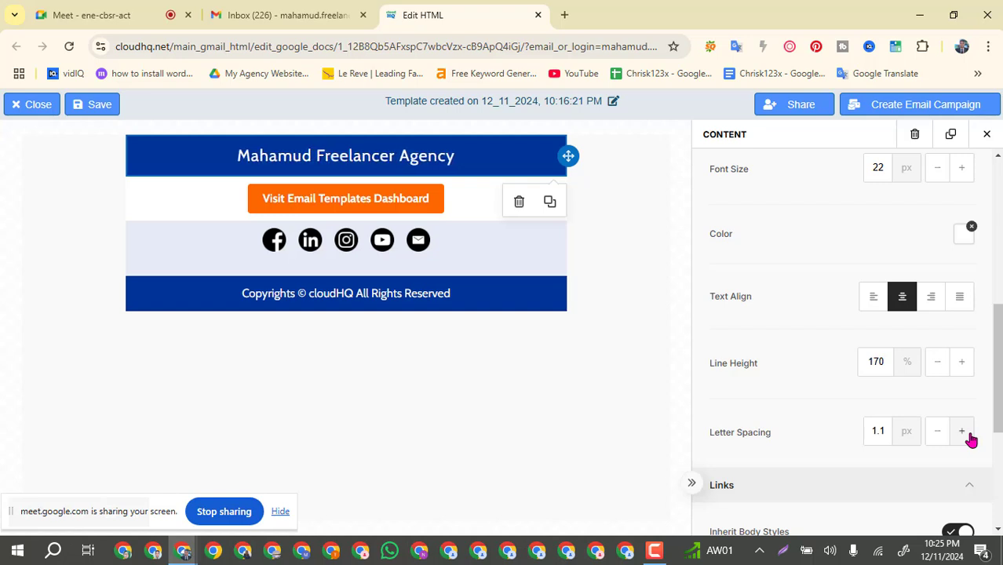
left_click(964, 434)
left_click(962, 434)
left_click(962, 434)
left_click(961, 433)
left_click(961, 434)
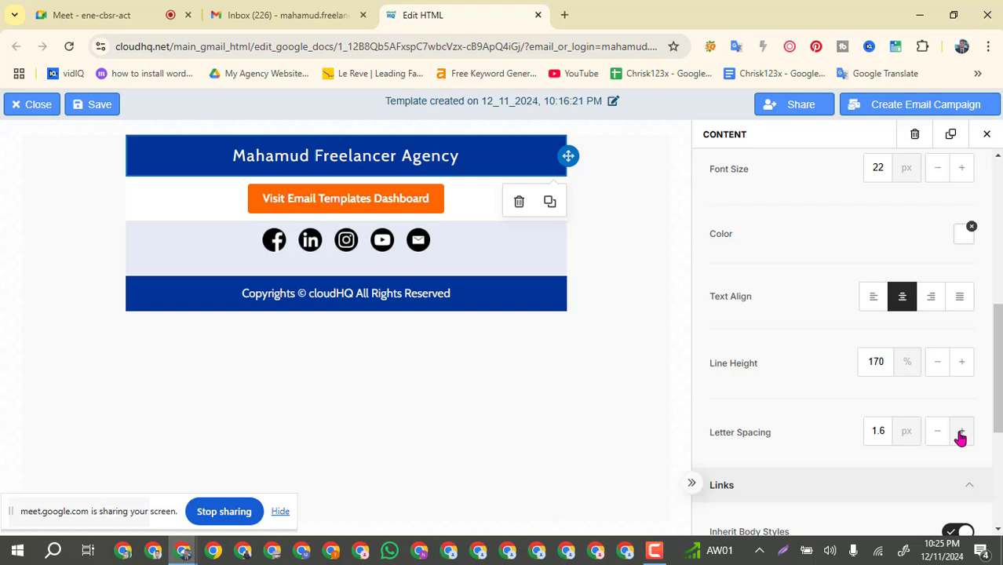
left_click(961, 434)
left_click(962, 434)
left_click(961, 434)
left_click(961, 434)
left_click(961, 434)
left_click(961, 434)
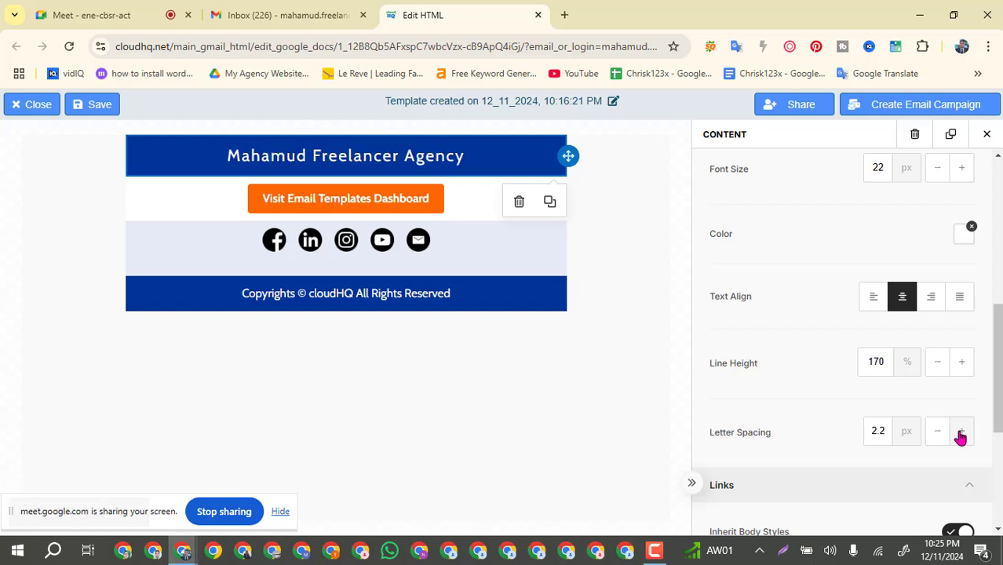
left_click(961, 433)
left_click(961, 433)
left_click(961, 434)
left_click(962, 434)
left_click(962, 434)
left_click(961, 434)
left_click(962, 434)
left_click(961, 434)
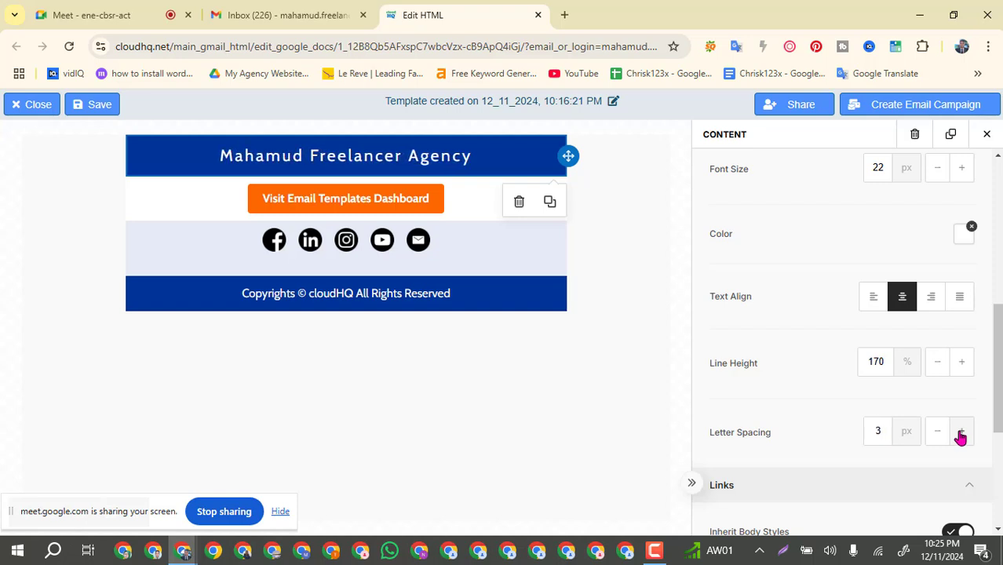
Step: Try a letter spacing of 20 px on the banner heading, then lower it slightly to 19.5 px
left_click_drag(882, 427, 869, 431)
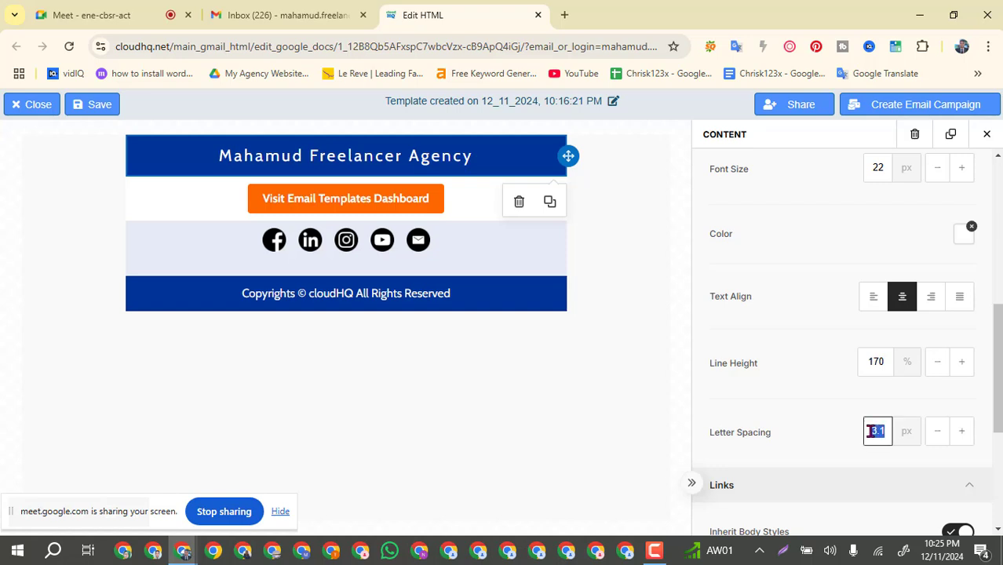
type("20")
left_click(963, 433)
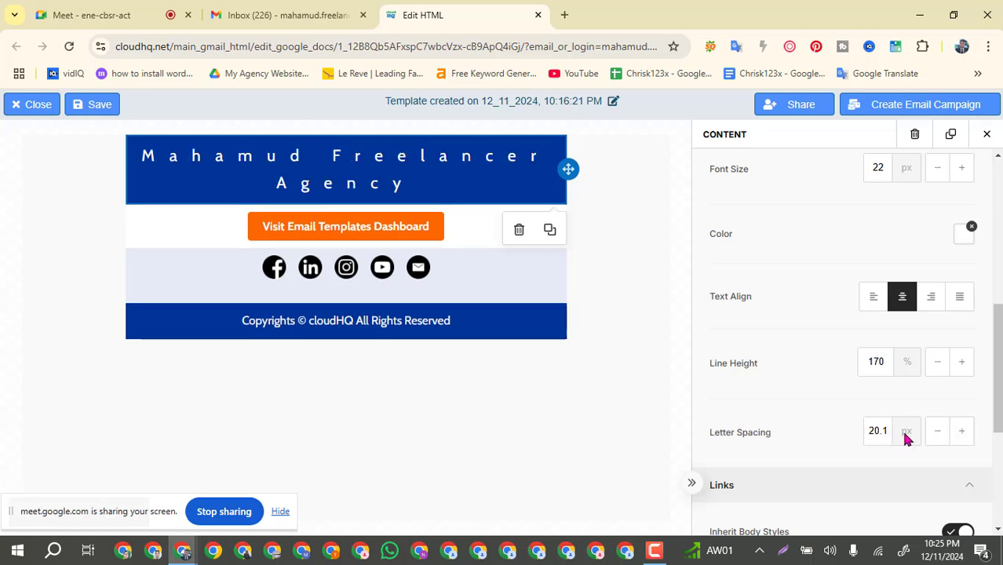
left_click(937, 432)
left_click(937, 433)
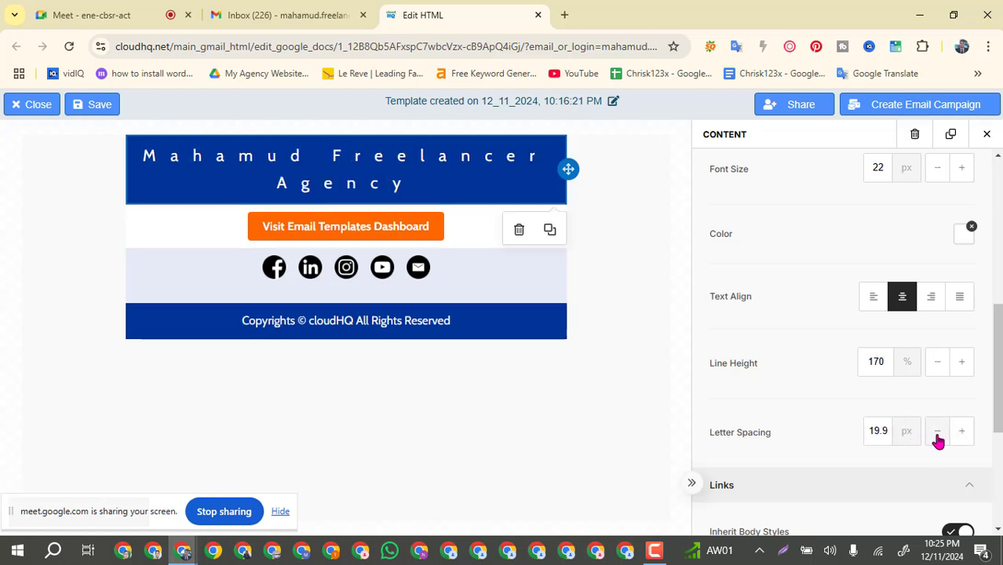
Step: Set the banner heading's letter spacing to 10 px
left_click_drag(887, 432, 870, 432)
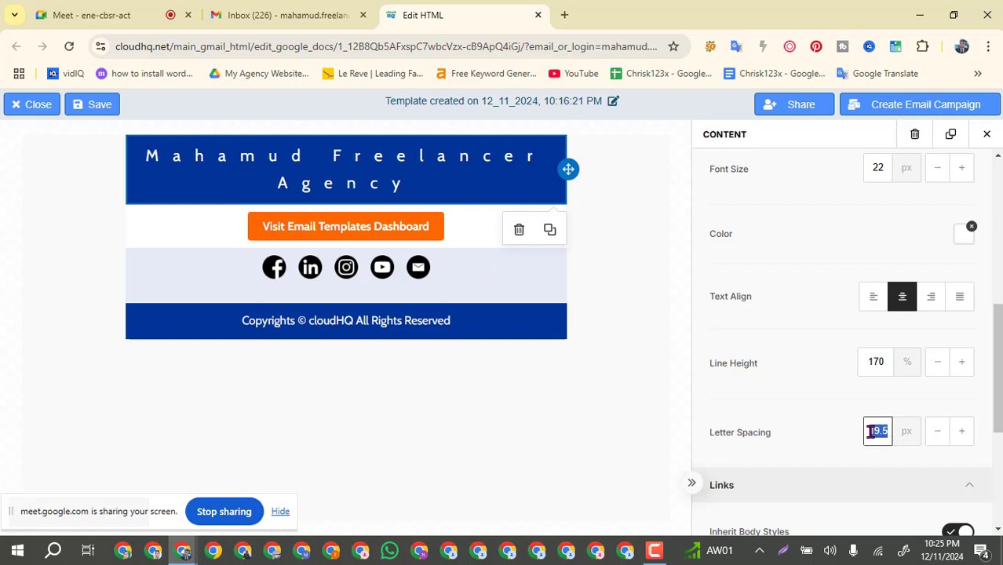
type("10")
left_click(962, 436)
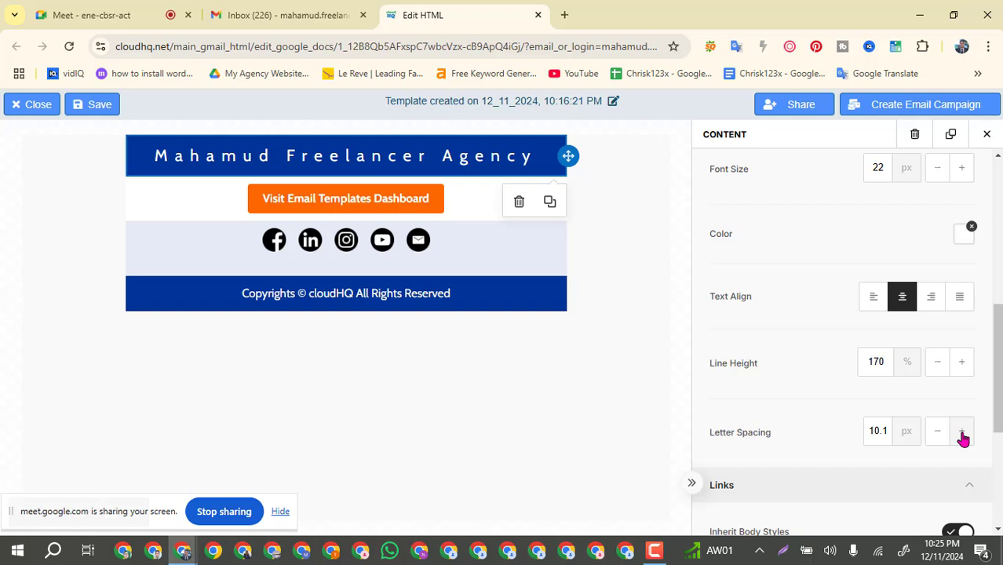
left_click(934, 437)
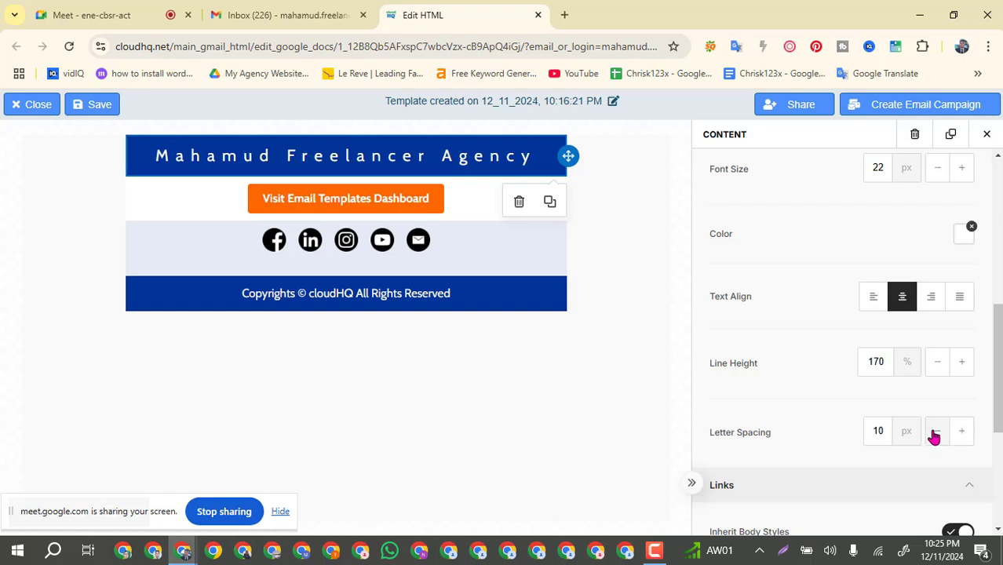
Step: Lower the banner heading's letter spacing in small increments to 8.3 px
left_click(934, 437)
left_click(934, 437)
left_click(935, 437)
left_click(935, 437)
left_click(934, 437)
left_click(935, 437)
left_click(935, 437)
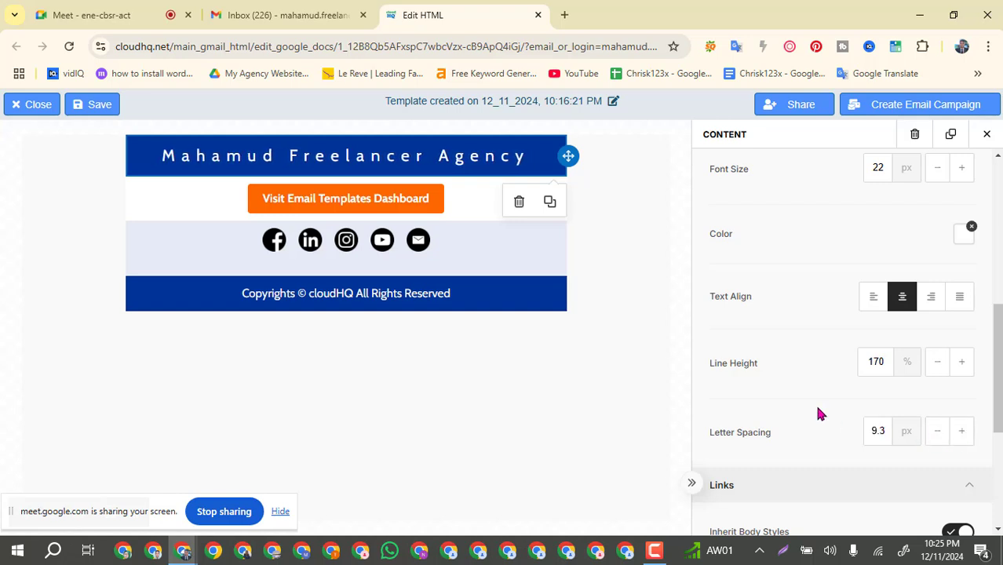
scroll(816, 412, "down", 1)
scroll(816, 412, "down", 1)
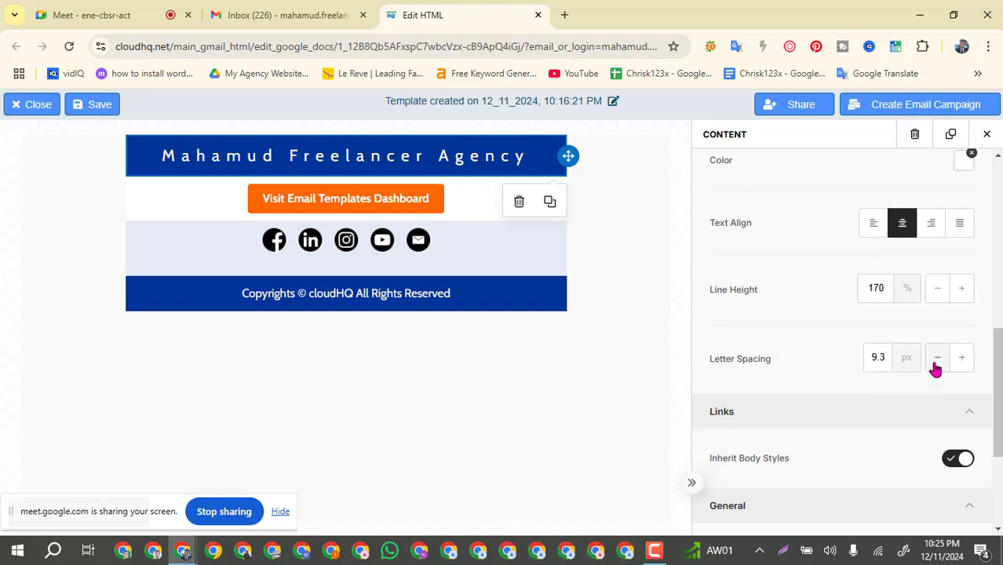
left_click(935, 364)
left_click(935, 364)
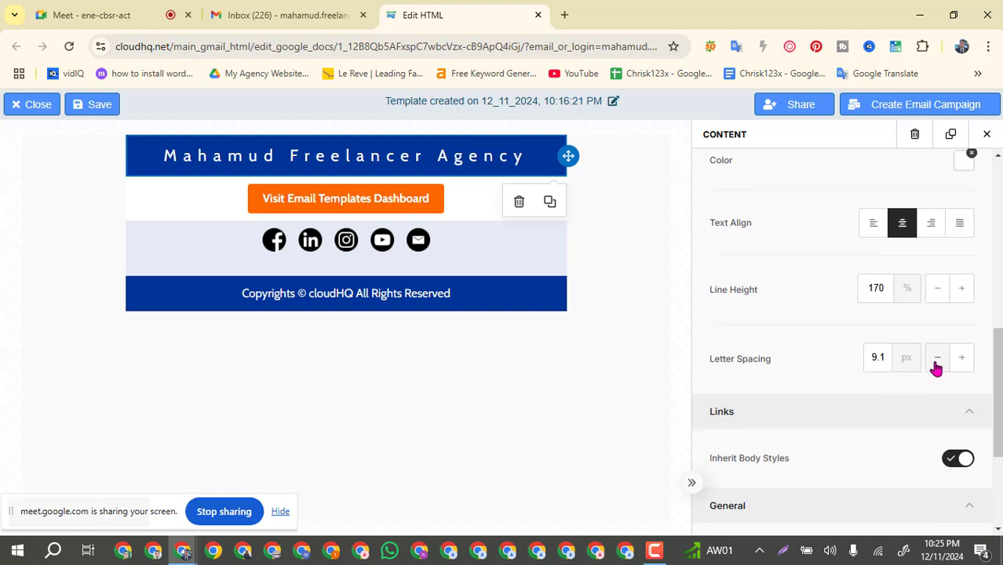
left_click(935, 364)
left_click(935, 364)
left_click(934, 364)
left_click(935, 365)
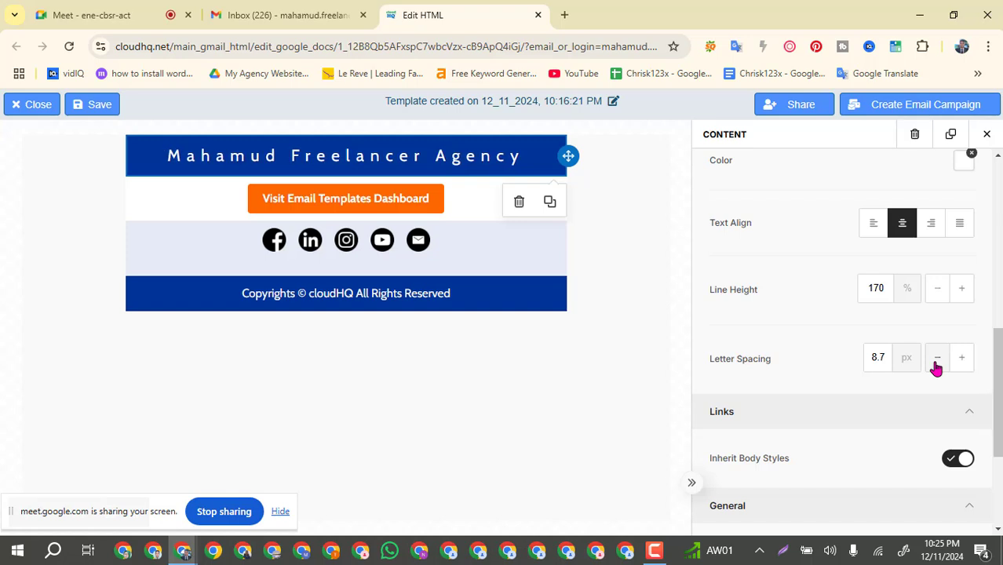
left_click(934, 364)
left_click(934, 365)
left_click(934, 364)
left_click(936, 366)
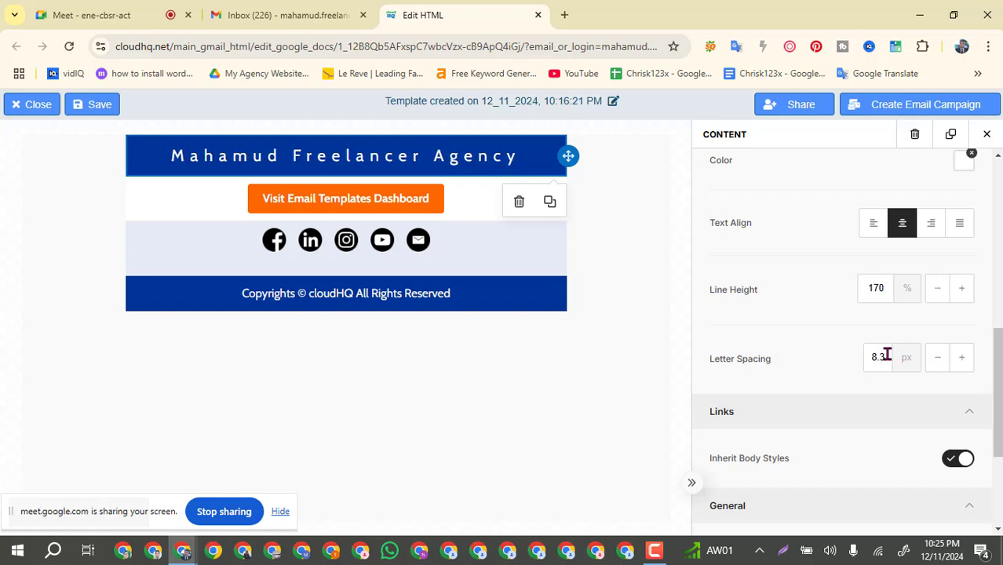
Step: Reset the banner heading's letter spacing to 0 and raise it by one increment to 0.1 px
left_click_drag(885, 355, 858, 362)
type("0")
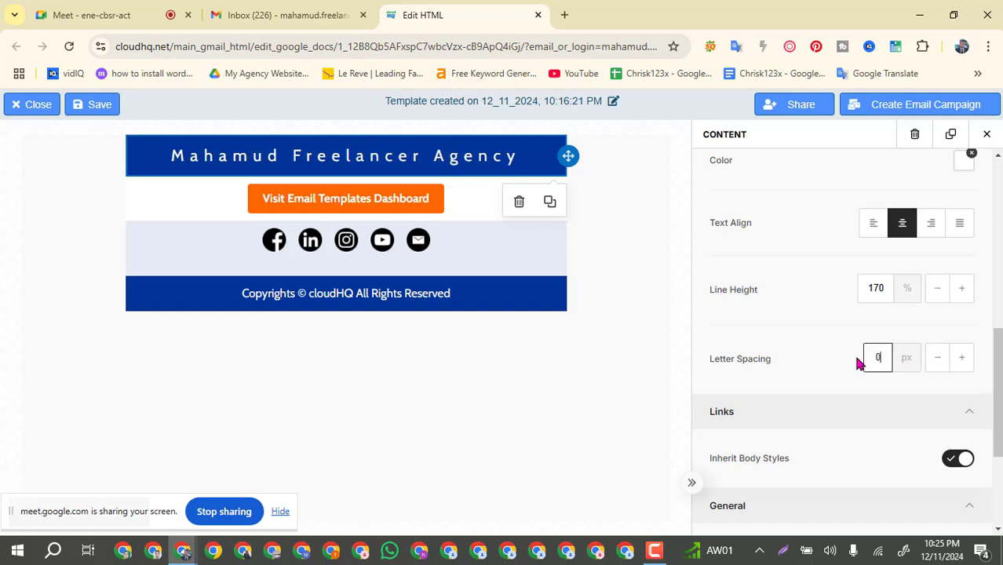
left_click(965, 361)
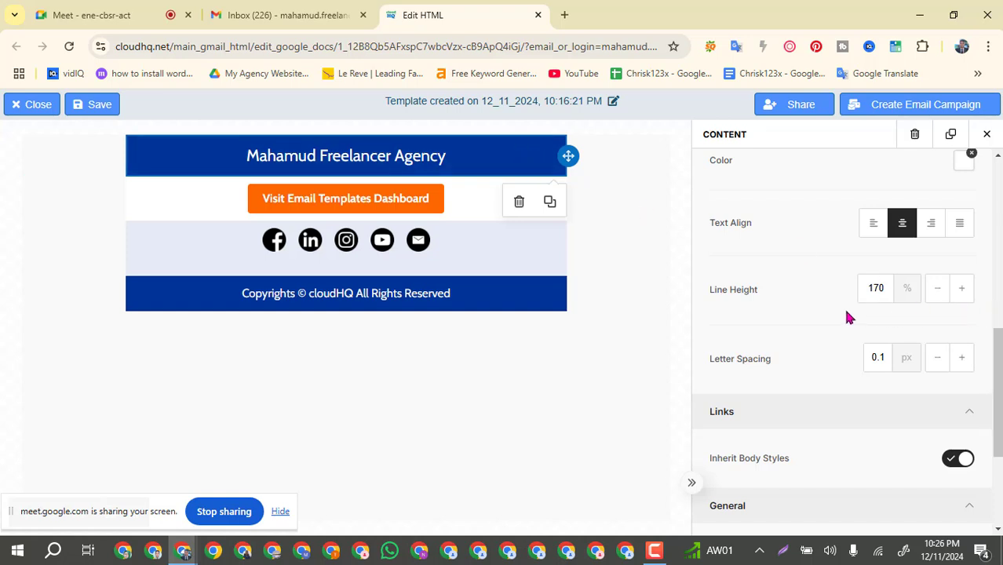
Step: Try a larger container padding of about 23 px on all sides of the banner heading
scroll(846, 314, "down", 3)
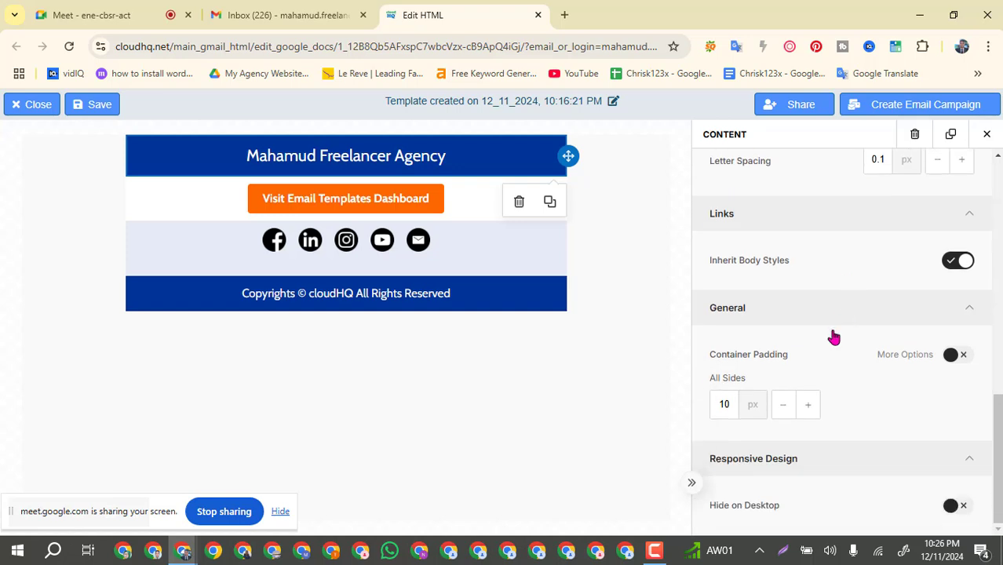
left_click(810, 407)
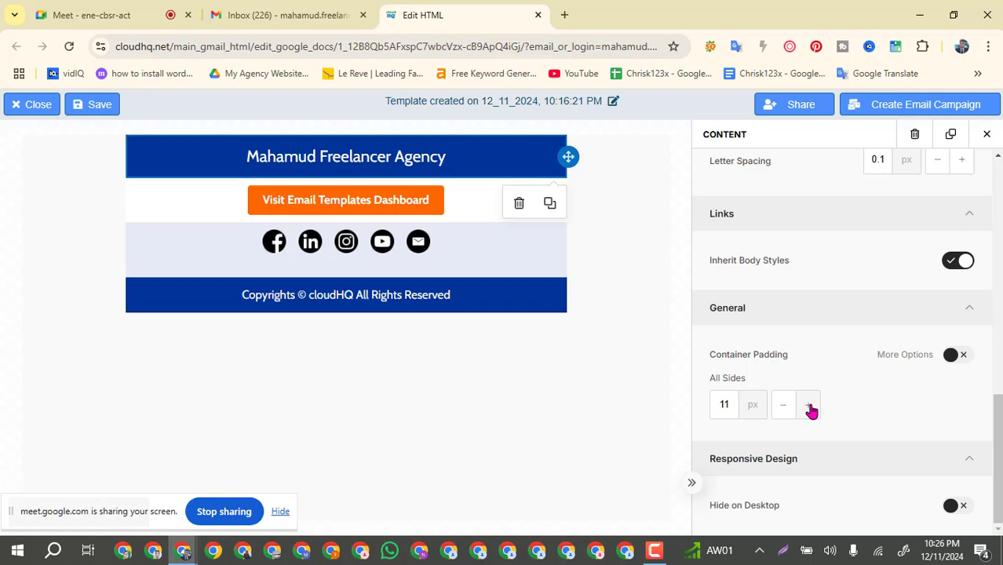
left_click(810, 407)
left_click(809, 406)
left_click(810, 407)
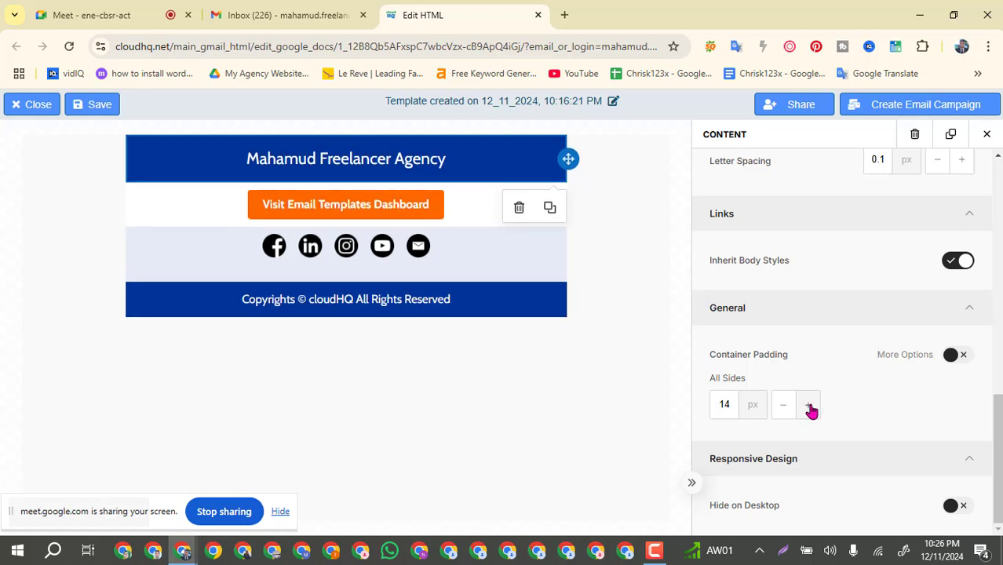
left_click(810, 406)
left_click(810, 407)
left_click(810, 406)
left_click(810, 406)
left_click(810, 407)
left_click(809, 406)
left_click(809, 406)
left_click(810, 406)
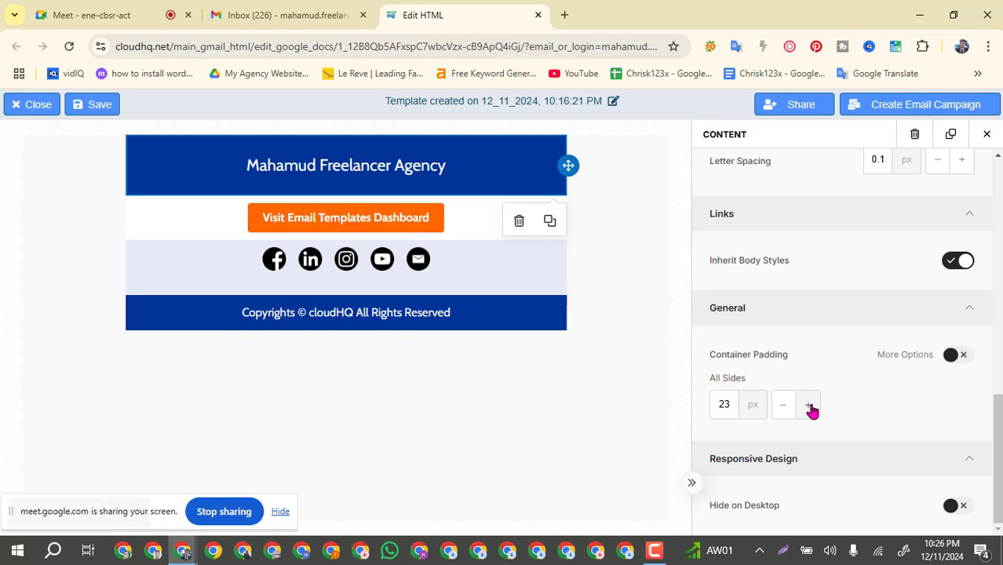
left_click(810, 406)
left_click(810, 406)
Step: Reduce the banner heading's container padding on all sides to 11 px
left_click(782, 405)
left_click(782, 405)
left_click(783, 404)
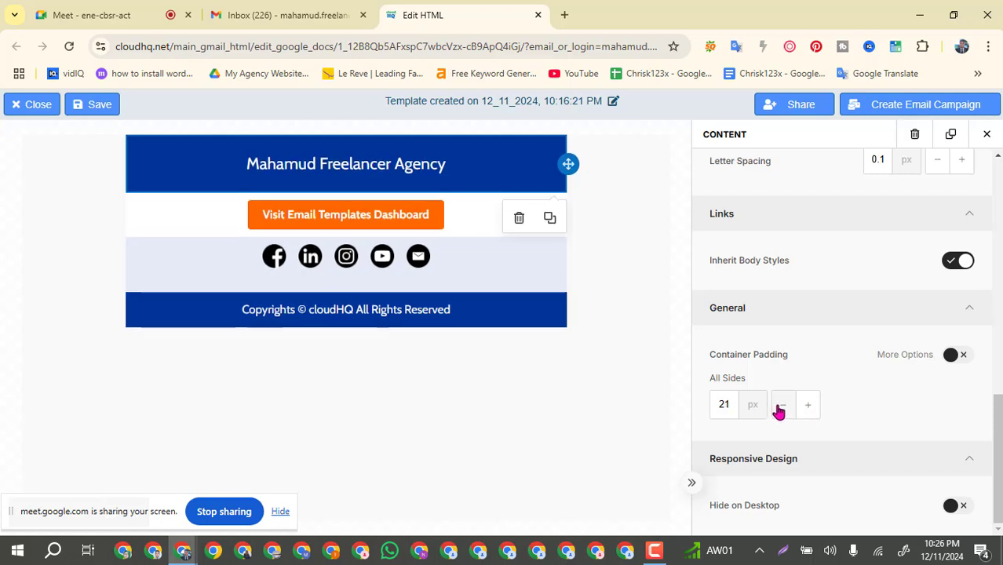
left_click(782, 404)
left_click(782, 405)
left_click(782, 405)
left_click(782, 405)
left_click(781, 405)
left_click(781, 405)
left_click(782, 405)
left_click(782, 405)
left_click(782, 405)
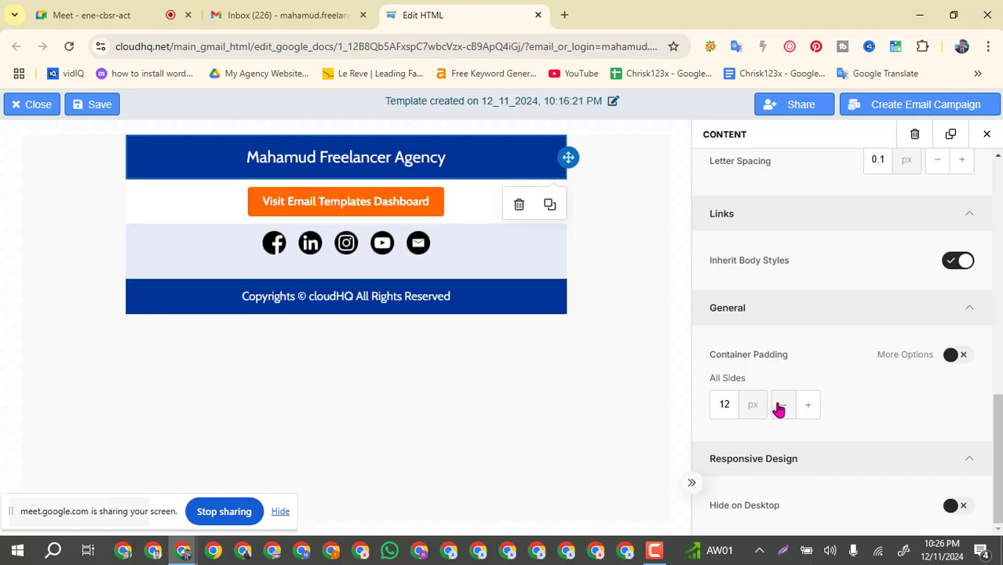
left_click(782, 405)
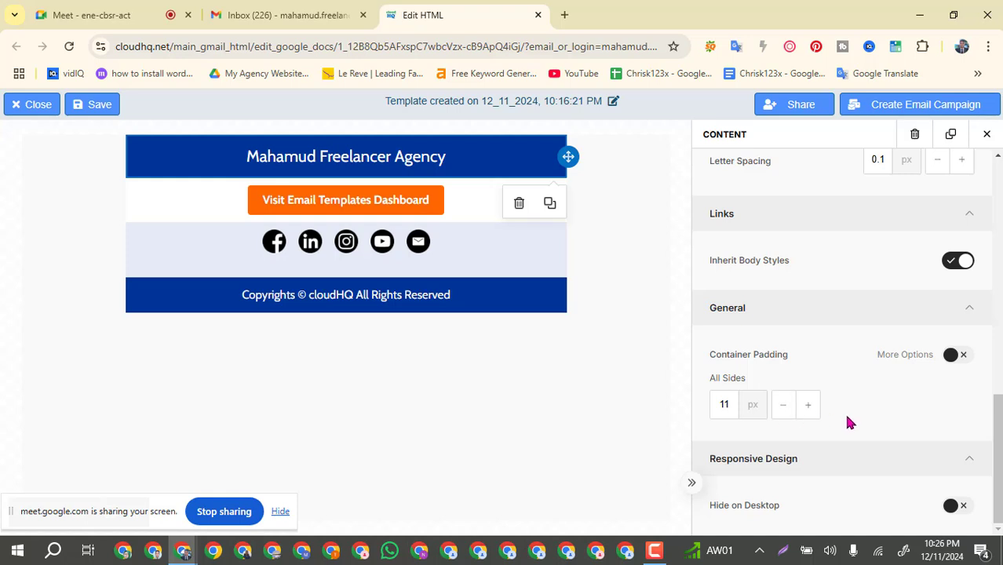
Step: Increase the banner heading's font size to 35 px
scroll(843, 411, "up", 1)
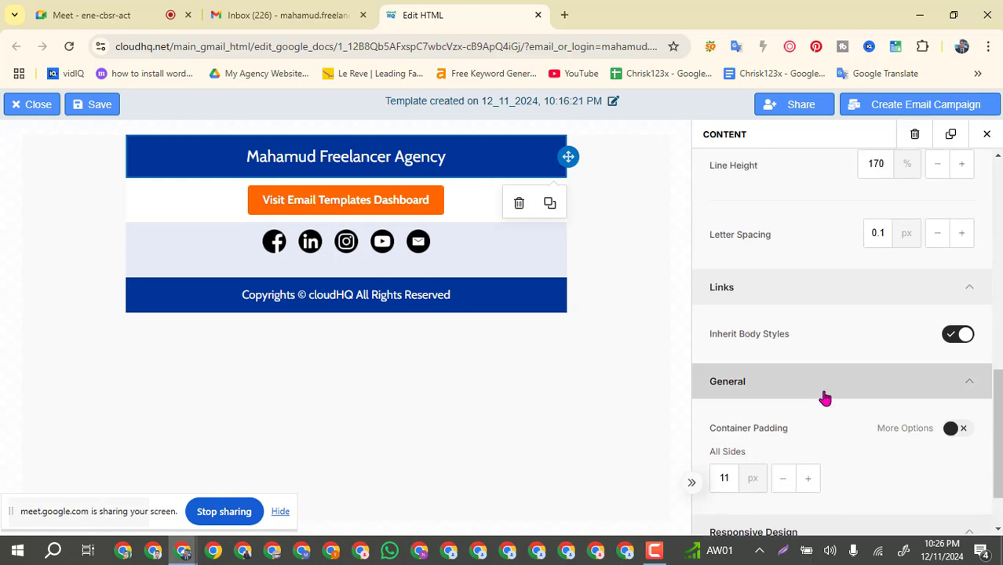
scroll(825, 398, "up", 4)
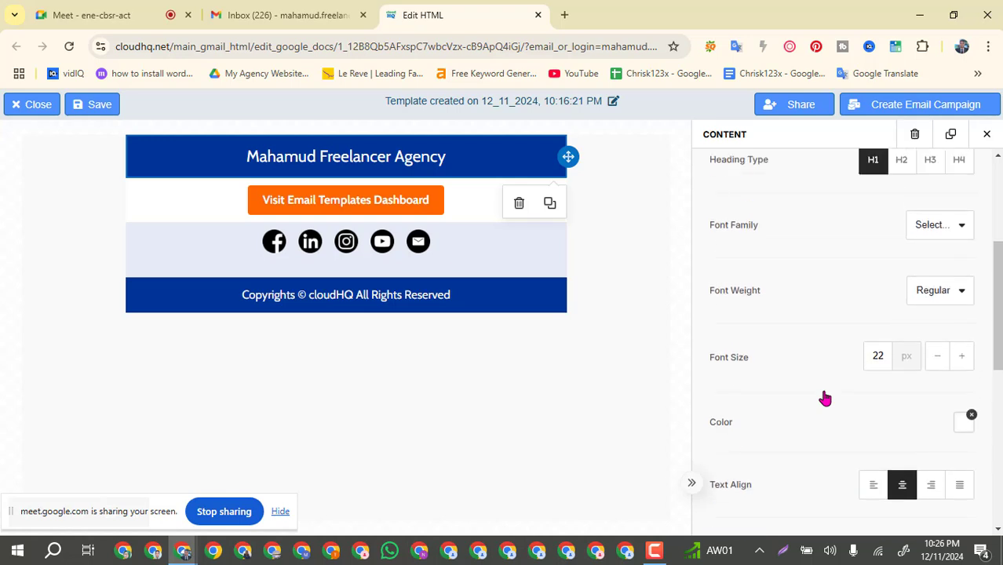
scroll(823, 398, "down", 1)
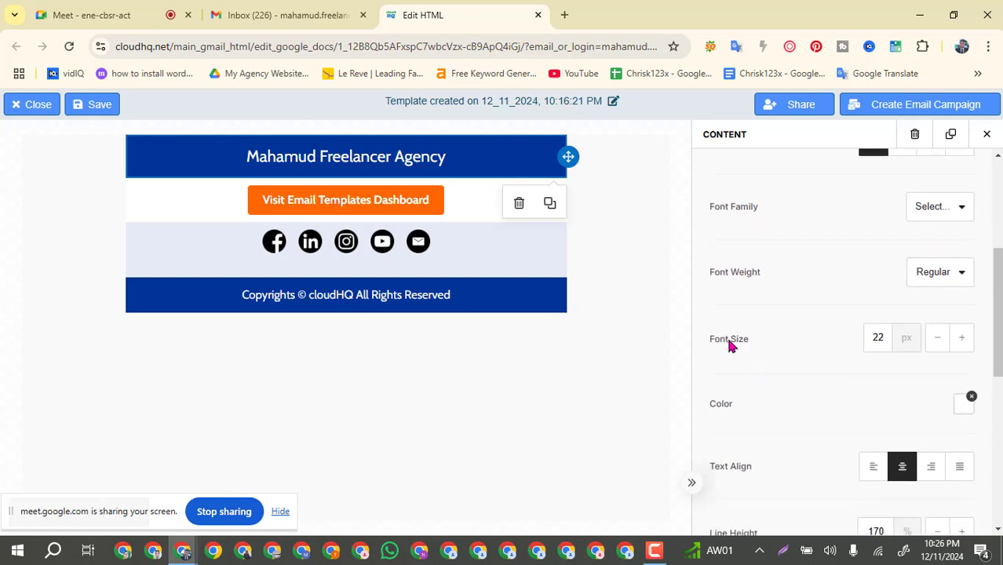
left_click(962, 342)
left_click(962, 342)
left_click(963, 342)
left_click(963, 342)
left_click(963, 342)
left_click(963, 343)
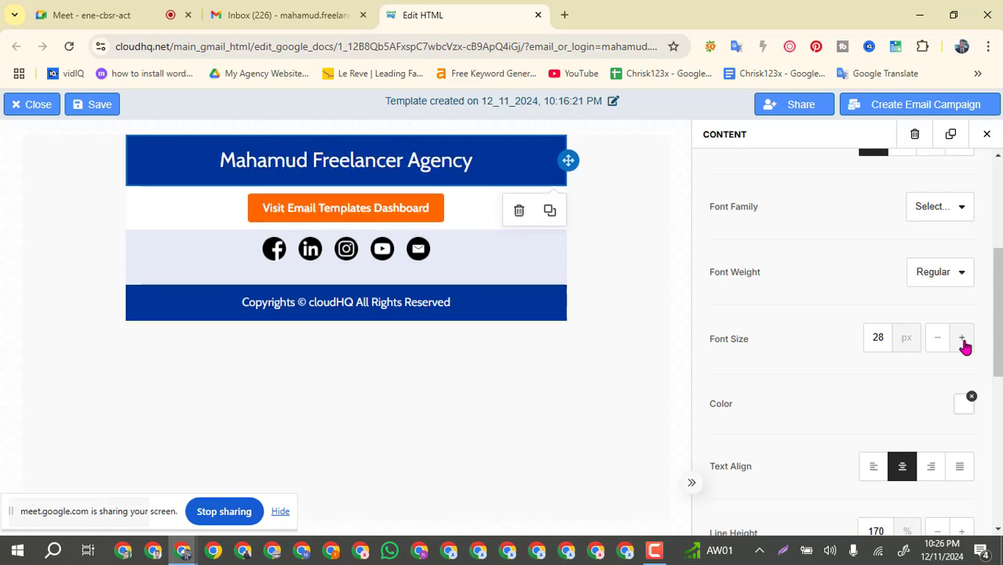
left_click(962, 342)
left_click(963, 342)
left_click(962, 342)
left_click(963, 342)
left_click(963, 342)
left_click(963, 342)
left_click(963, 342)
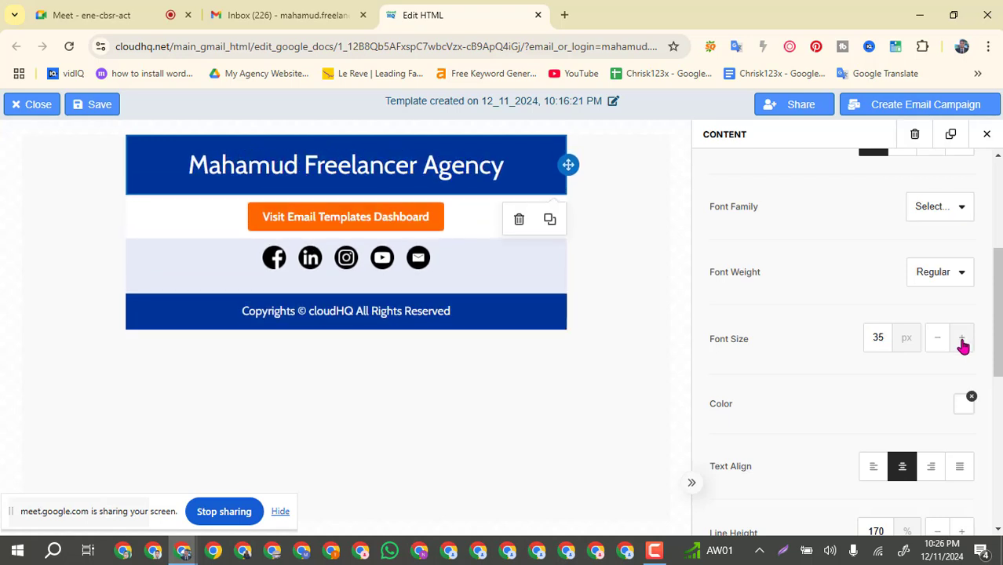
Step: Set the banner heading's font weight to Bold
scroll(797, 380, "up", 1)
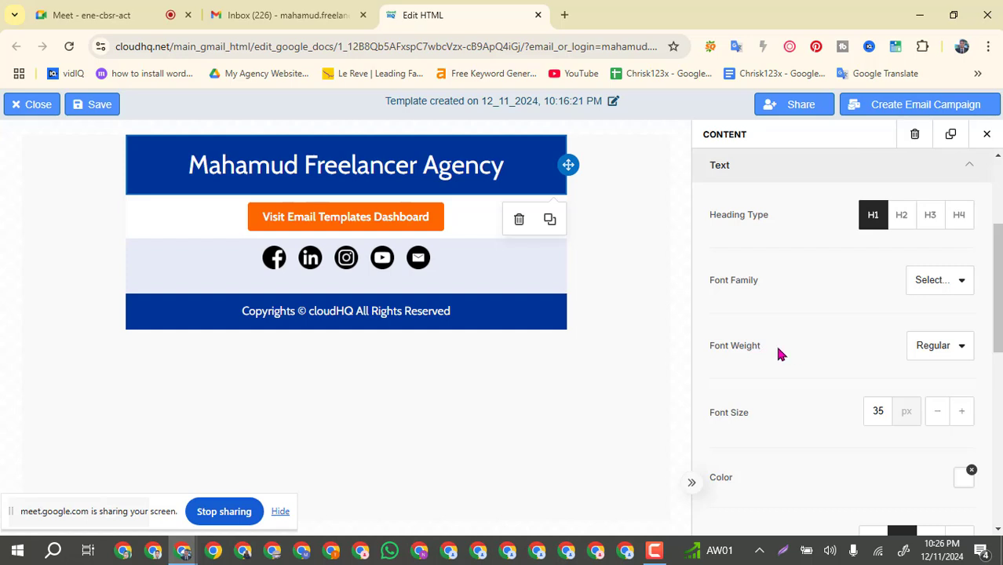
left_click(965, 353)
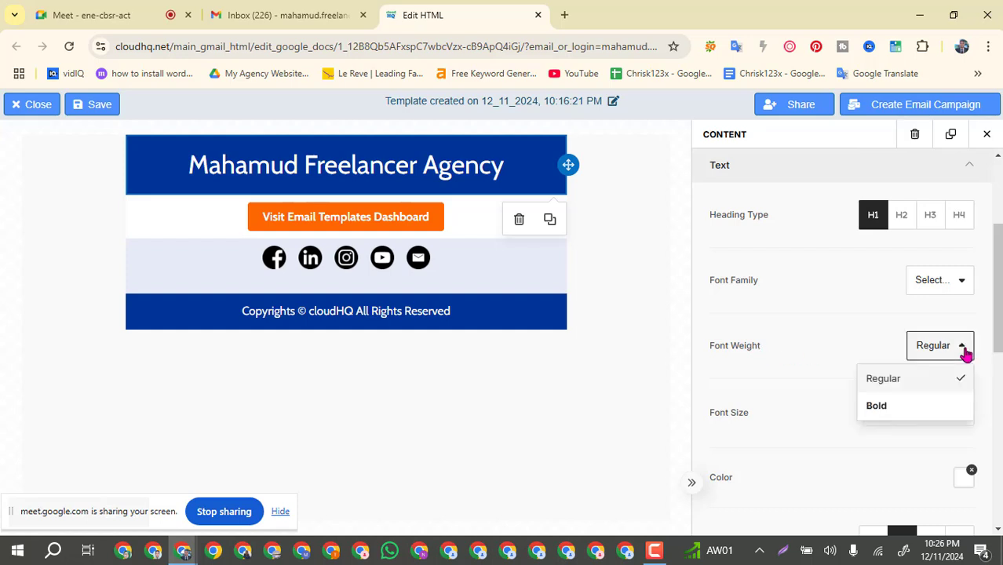
left_click(876, 410)
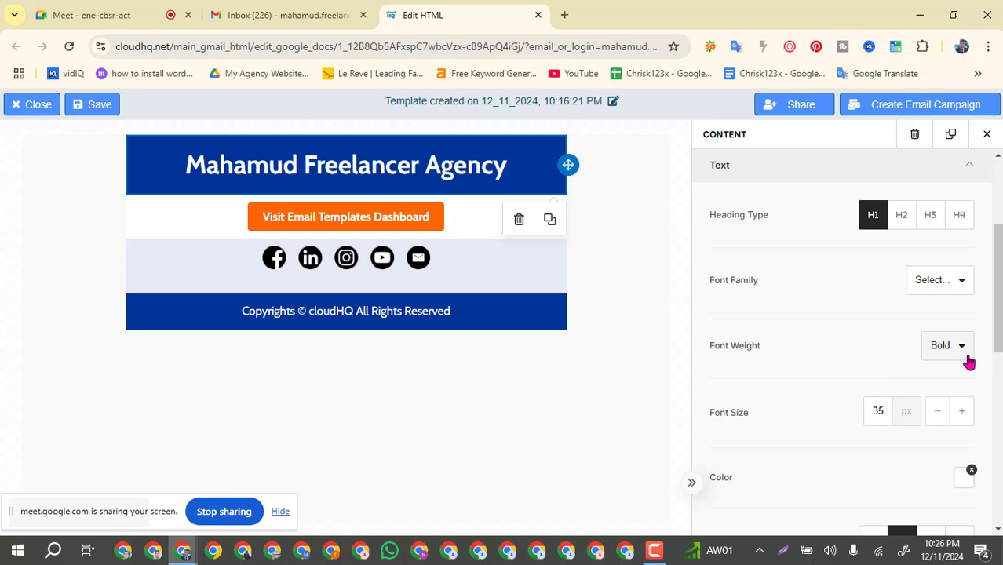
Step: Try the Impact font family on the banner heading, then switch it to Georgia
left_click(963, 284)
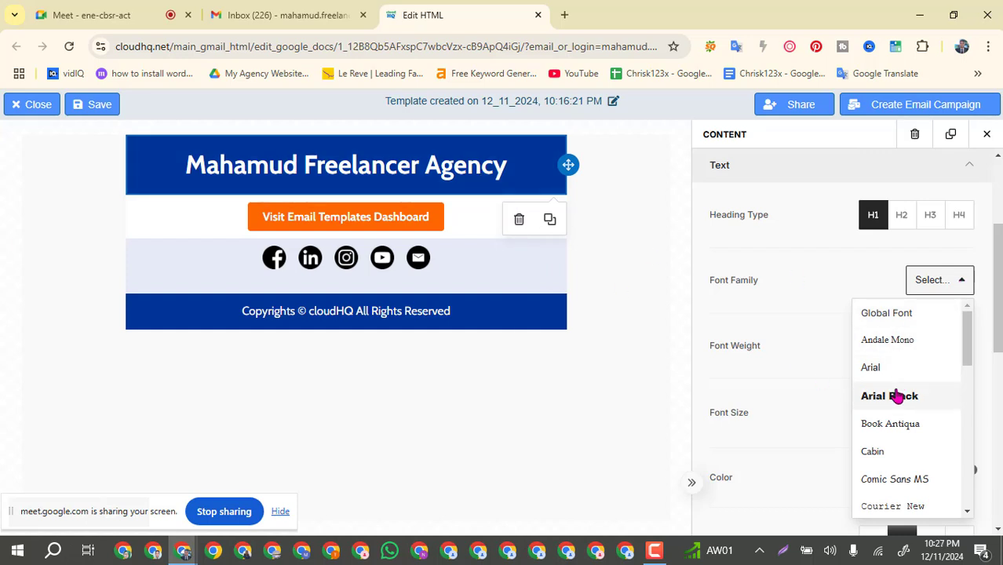
scroll(896, 395, "down", 2)
scroll(896, 394, "down", 1)
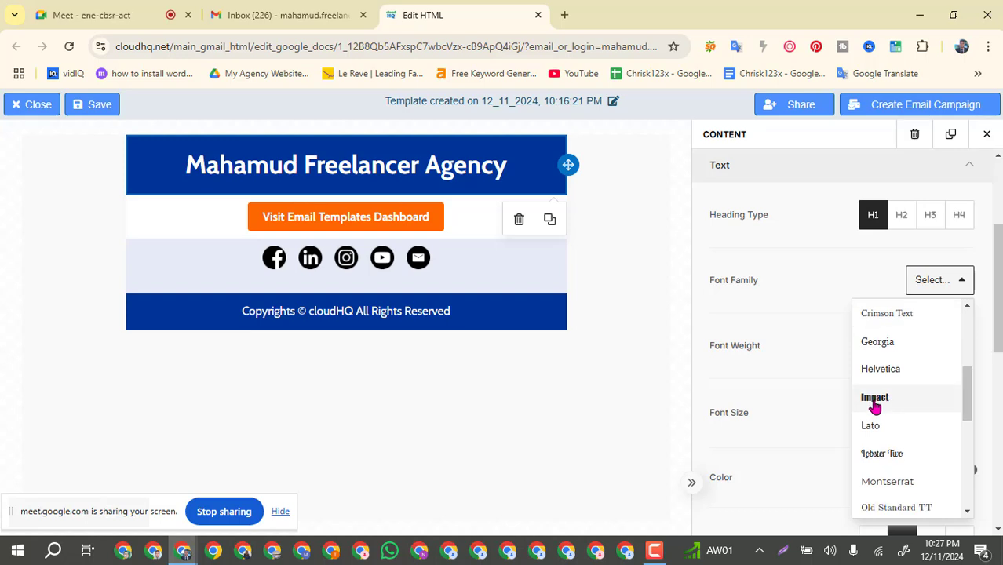
left_click(878, 398)
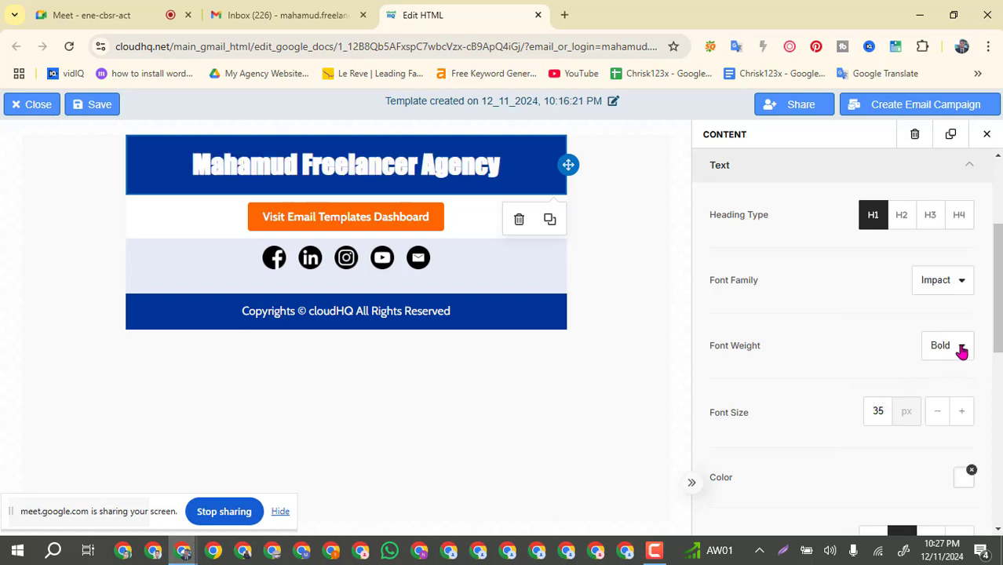
left_click(964, 282)
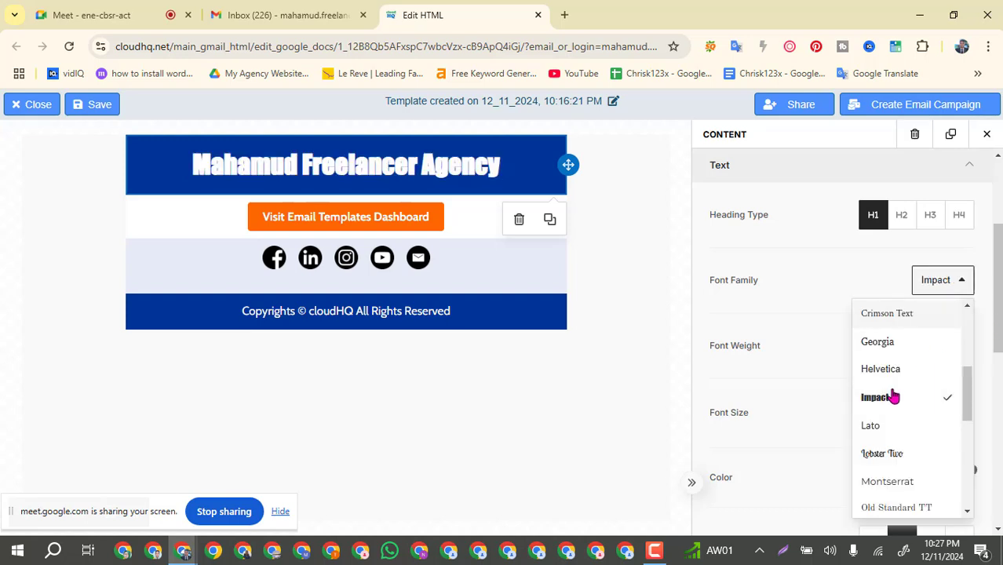
left_click(884, 351)
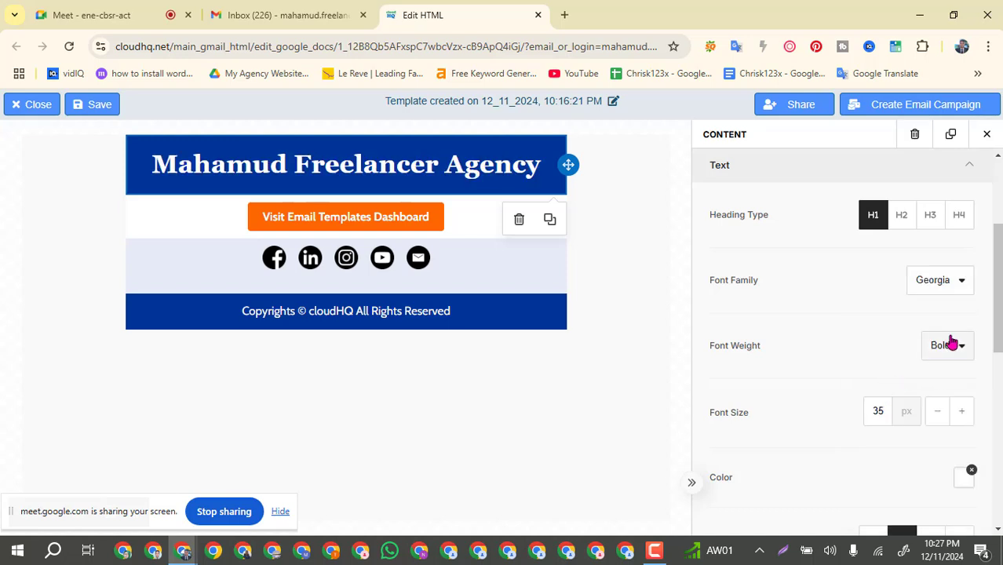
Step: Set the banner heading's font family to Arial Black
left_click(963, 283)
scroll(908, 377, "up", 4)
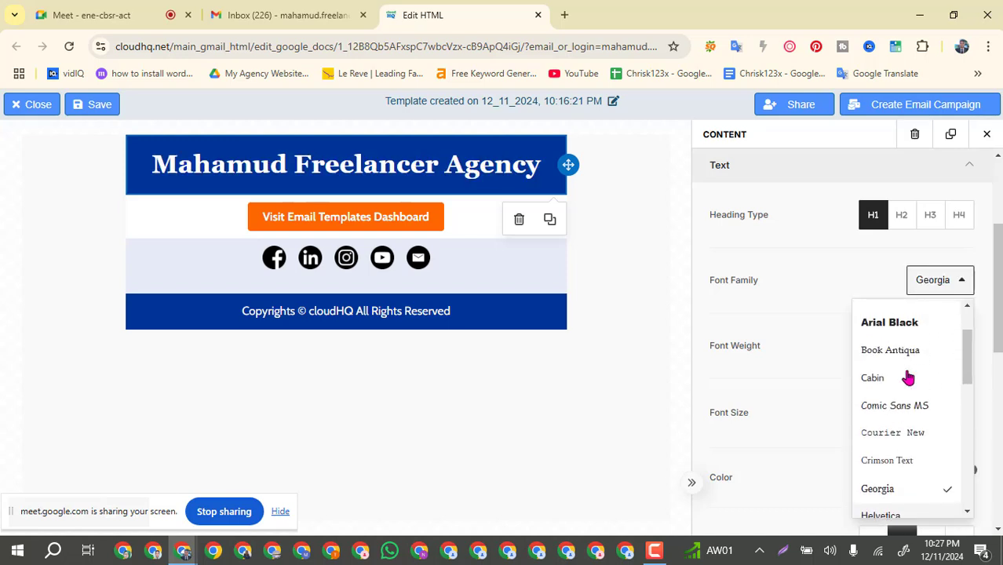
left_click(897, 398)
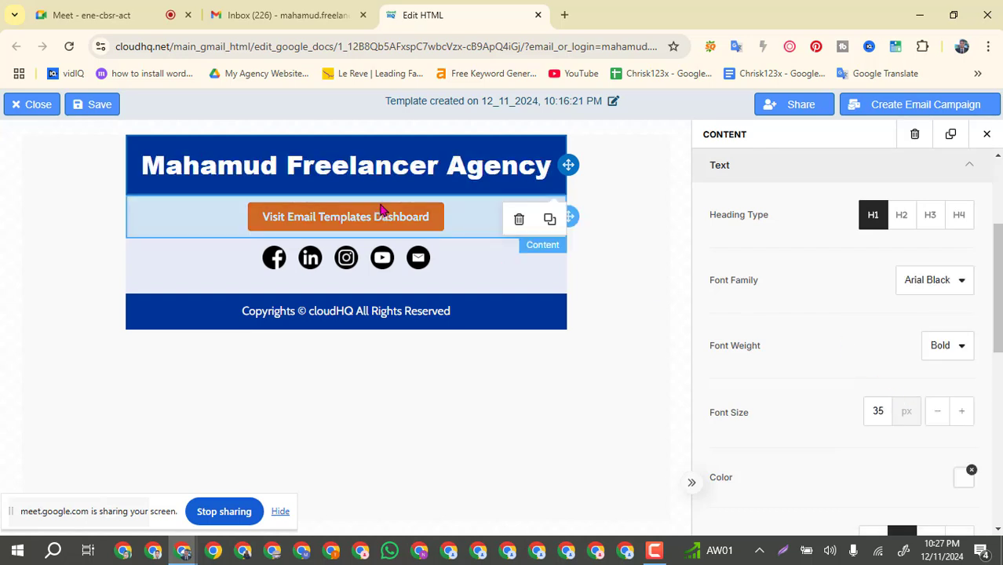
scroll(910, 333, "up", 1)
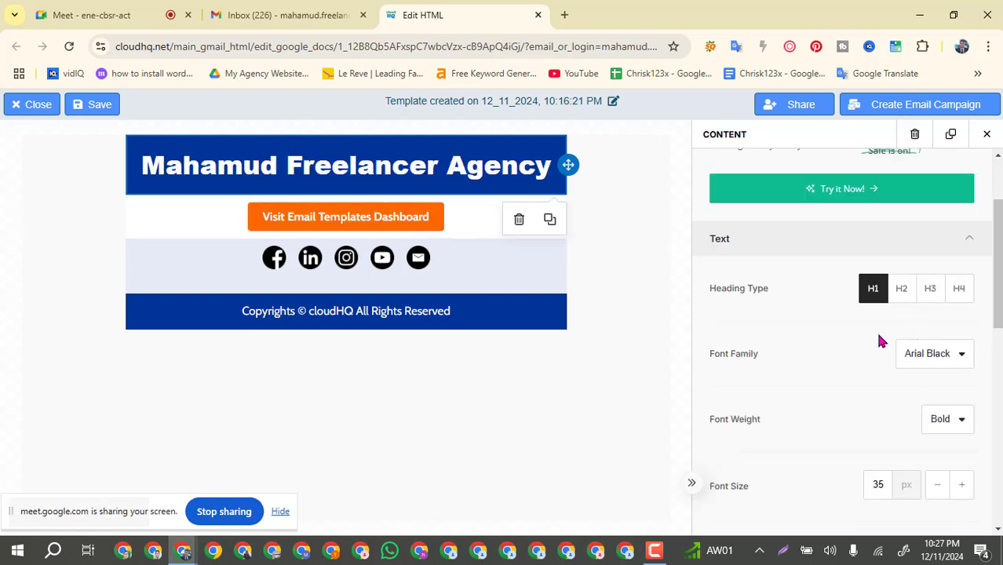
scroll(879, 341, "up", 2)
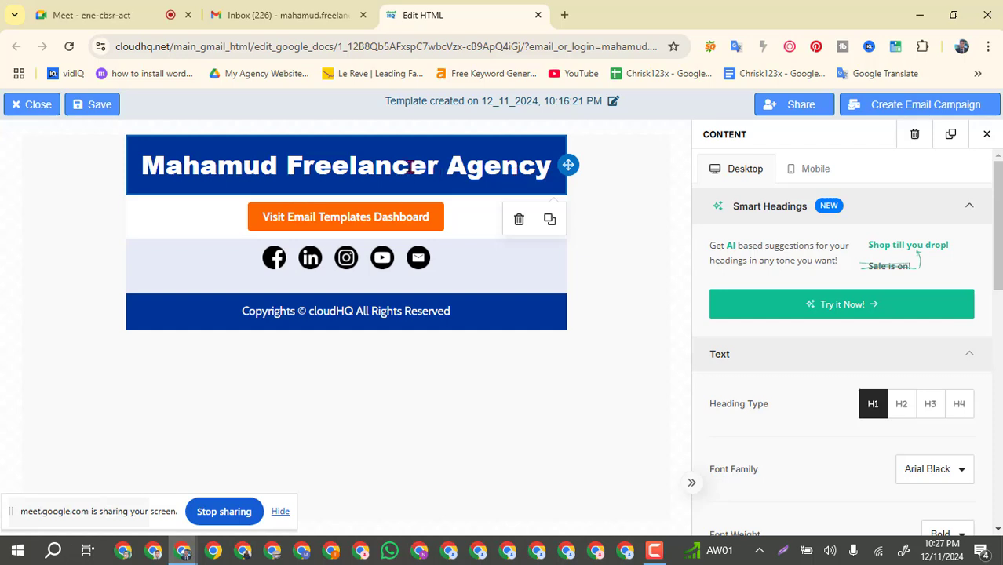
scroll(809, 326, "down", 2)
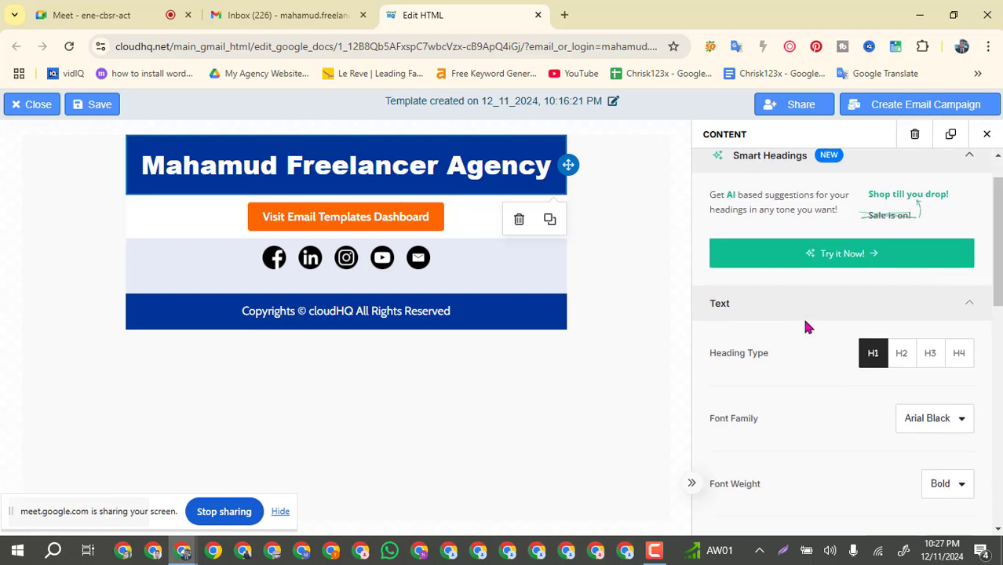
scroll(806, 326, "down", 3)
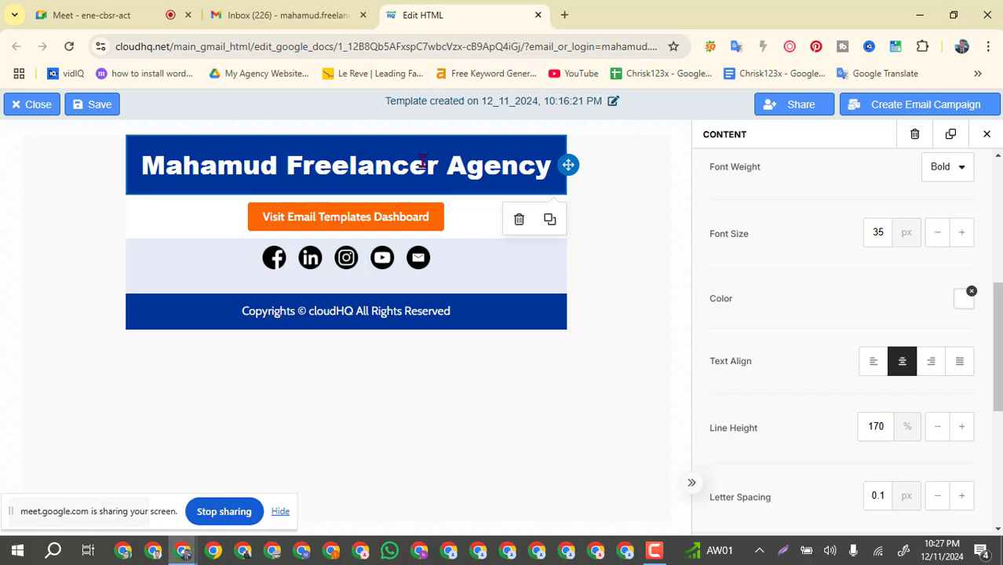
scroll(808, 269, "down", 3)
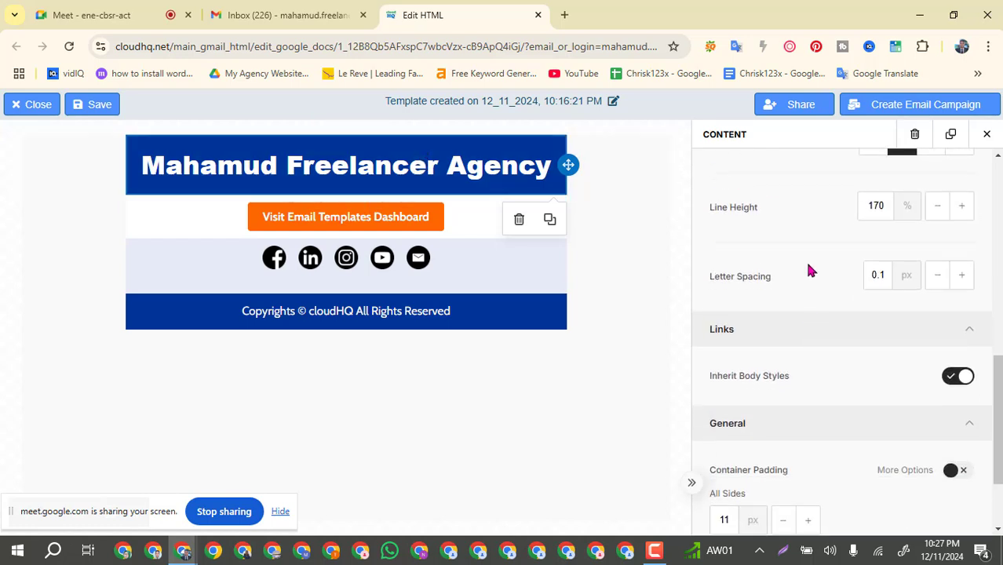
scroll(785, 442, "down", 2)
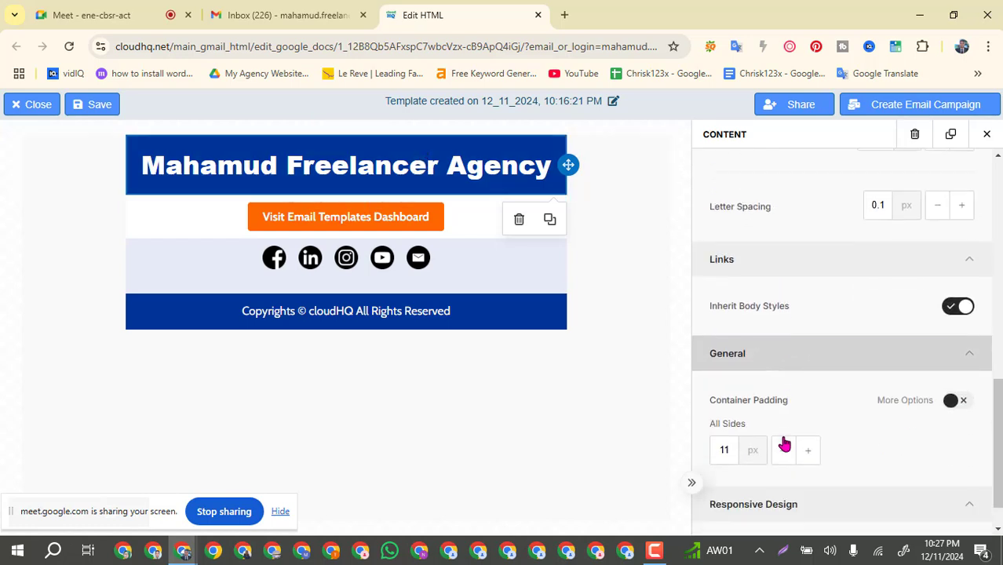
Step: Delete the "Visit Email Templates Dashboard" button below the banner heading
scroll(784, 421, "up", 8)
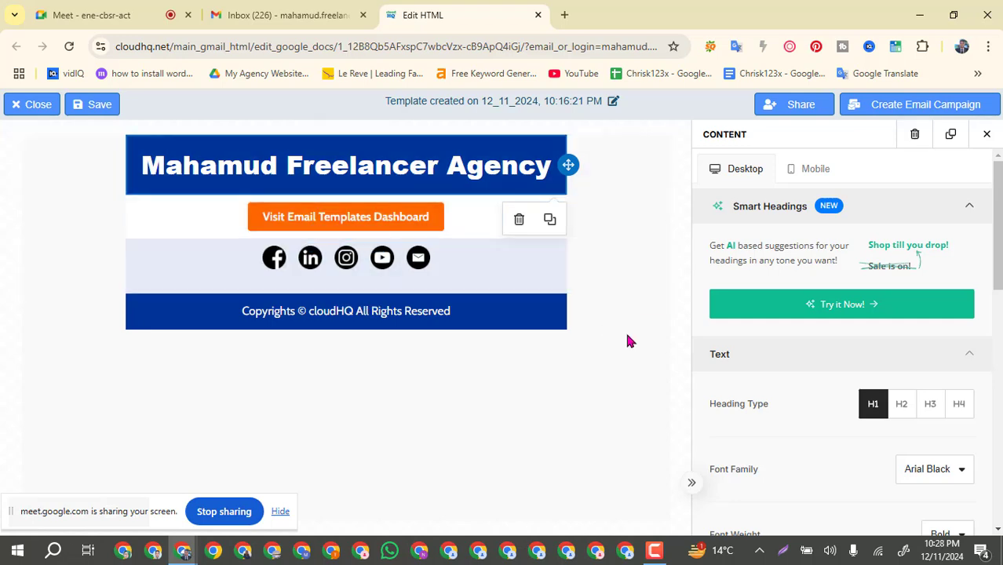
left_click(681, 284)
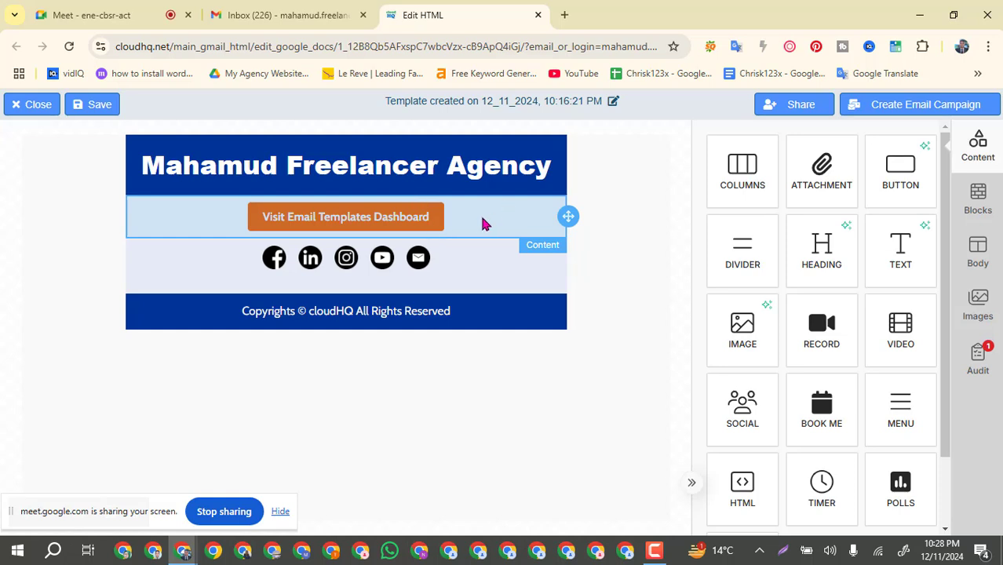
left_click(537, 219)
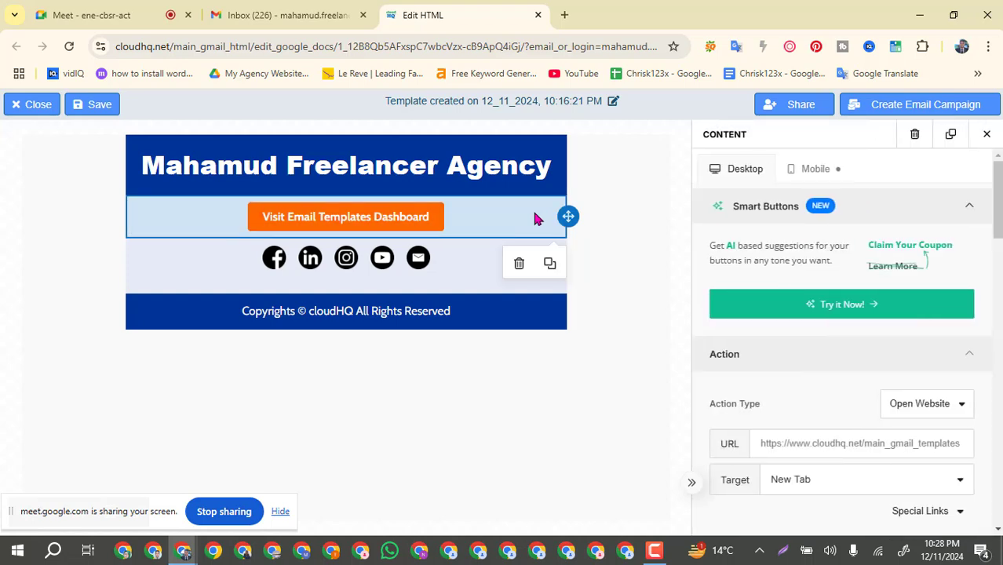
left_click(519, 267)
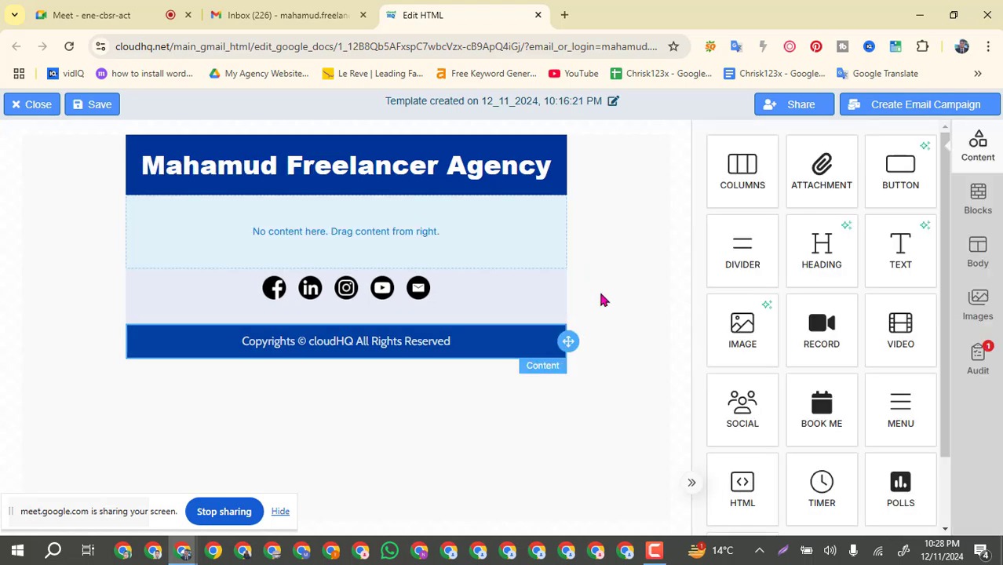
Step: Delete the empty row between the banner and the social icons
left_click(377, 236)
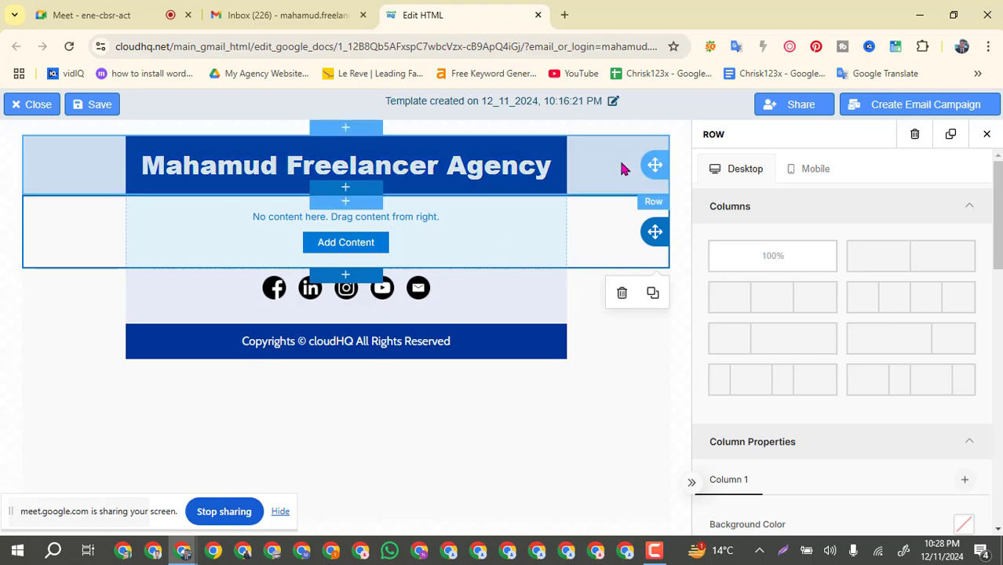
left_click(678, 345)
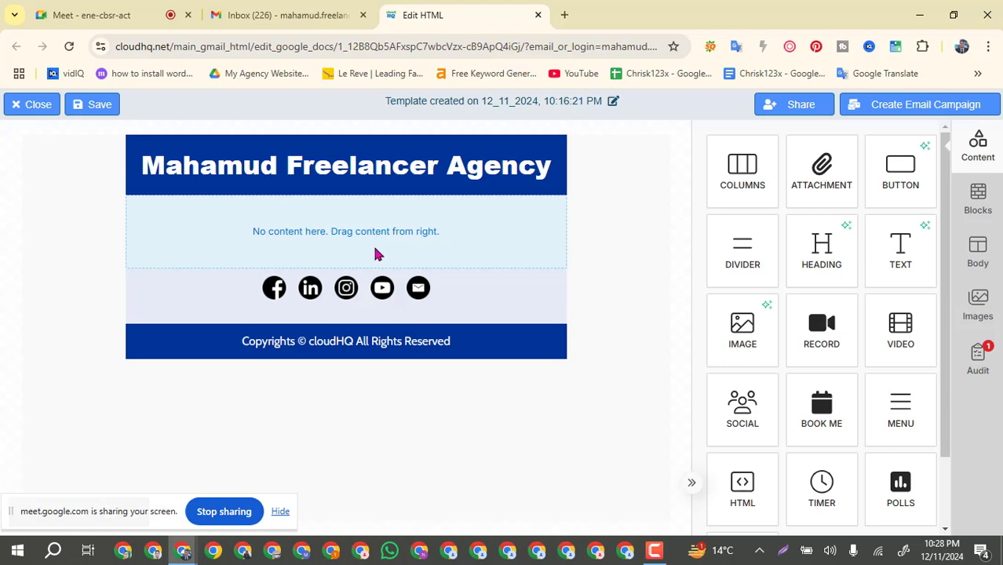
left_click(477, 231)
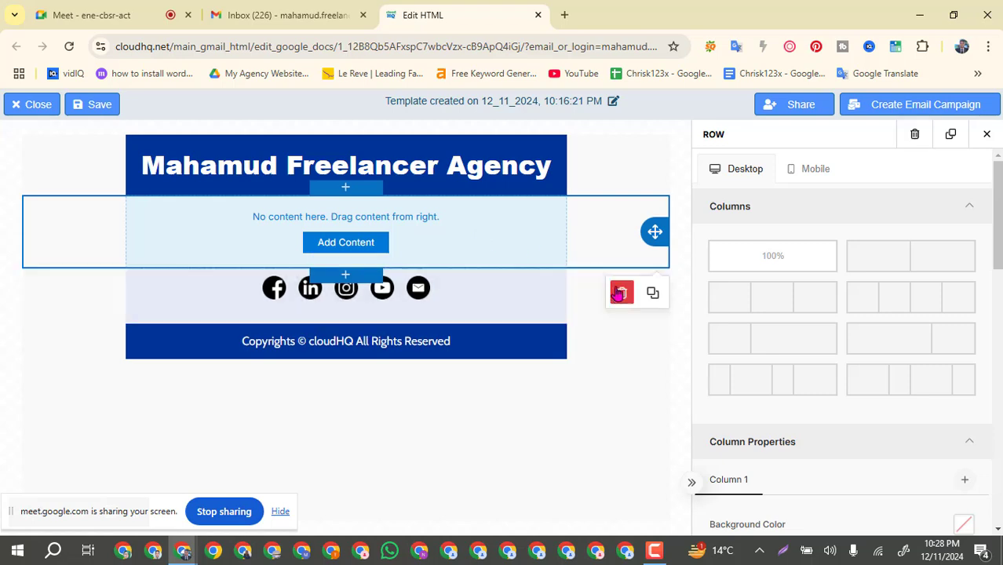
key("Delete")
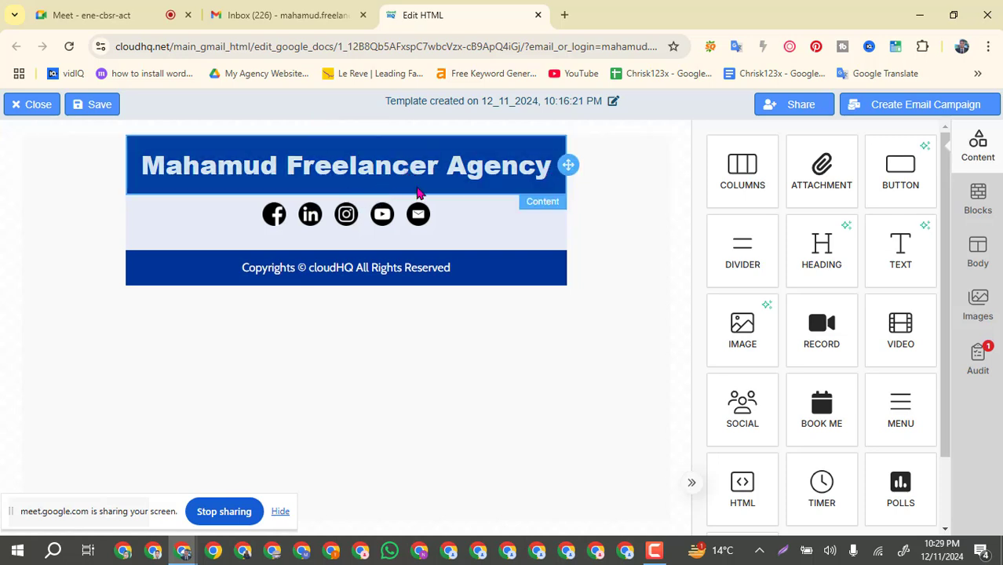
Step: Add a new empty row directly below the banner heading
left_click(581, 149)
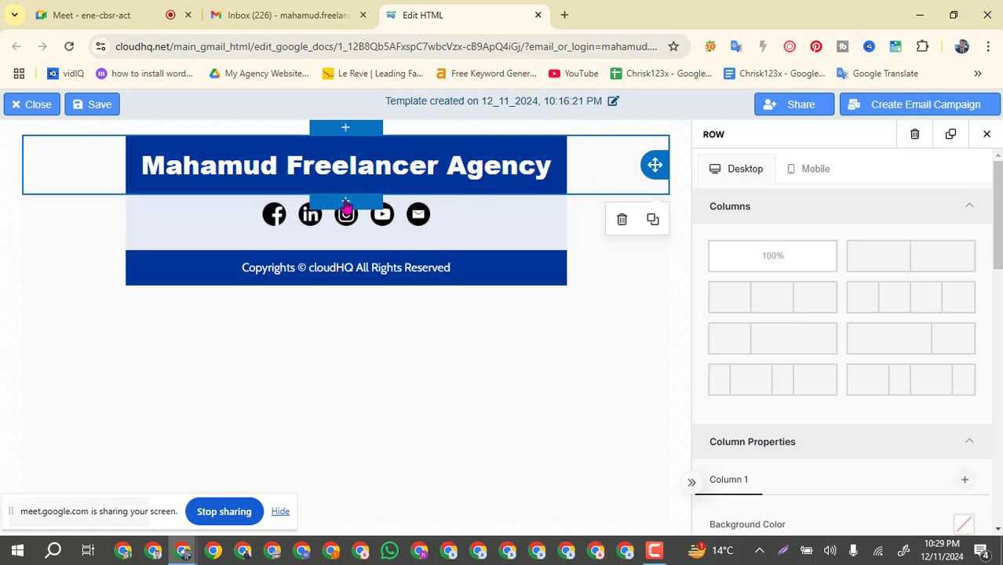
left_click(346, 202)
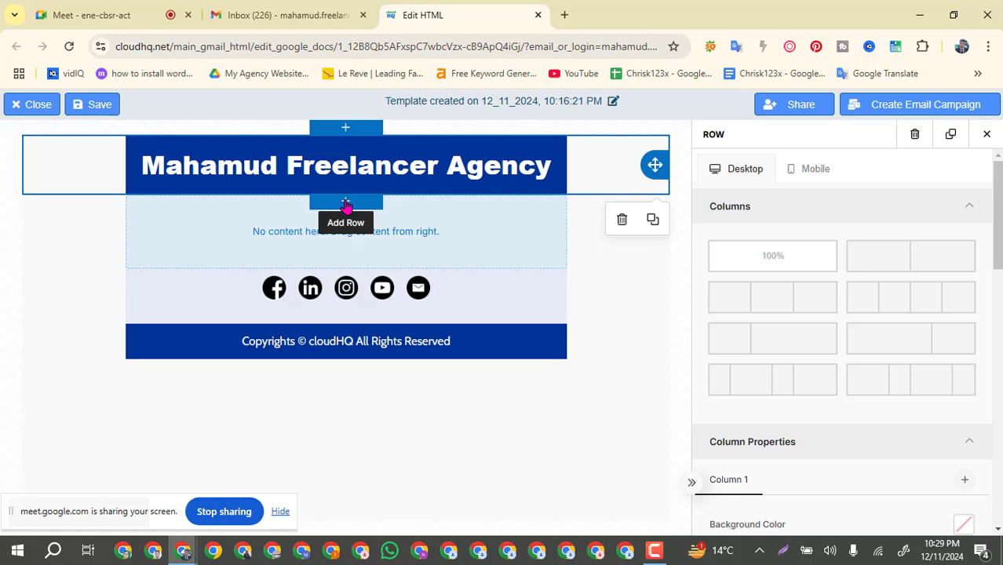
left_click(501, 230)
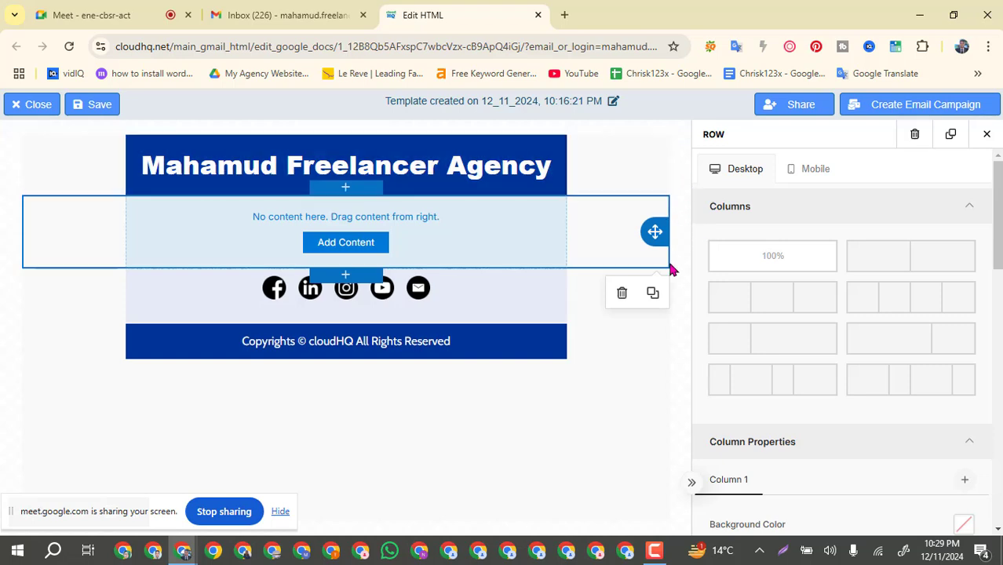
Step: Insert a columns row directly below the banner and split it into two equal 50% columns
left_click(689, 308)
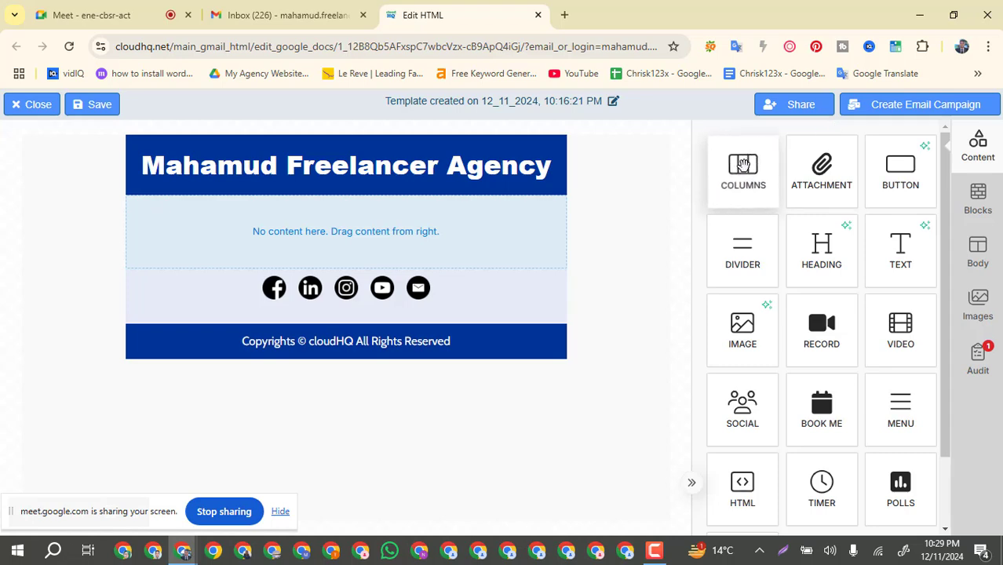
left_click_drag(743, 162, 548, 255)
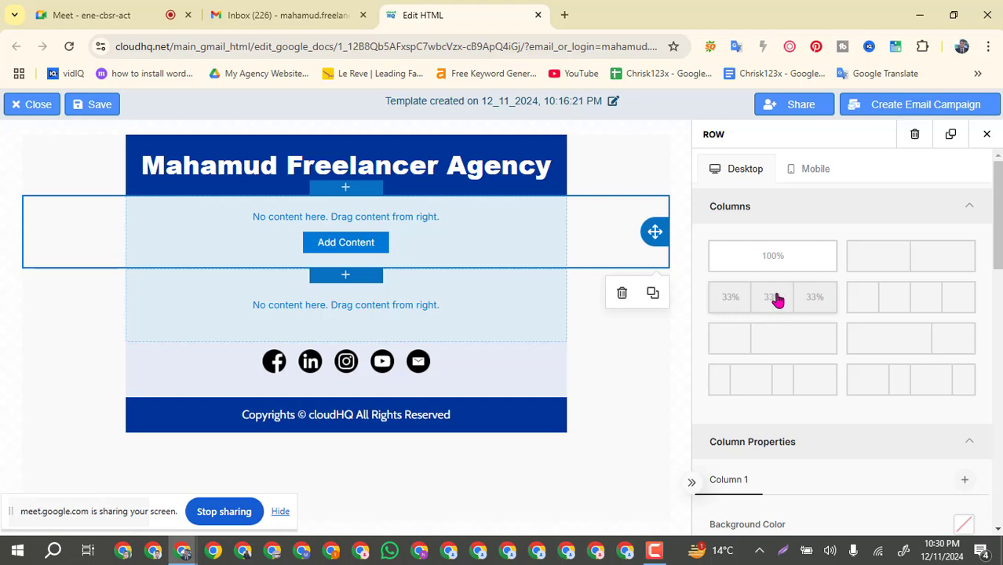
left_click(897, 268)
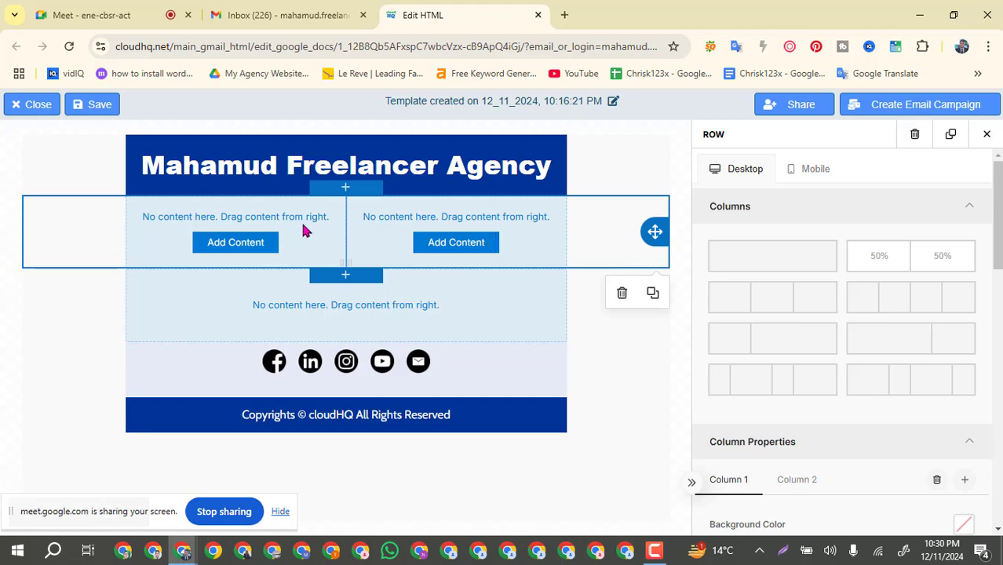
Step: Insert a heading in the first column of the two-column row and change its text to "Google Ads Campaign"
left_click(229, 250)
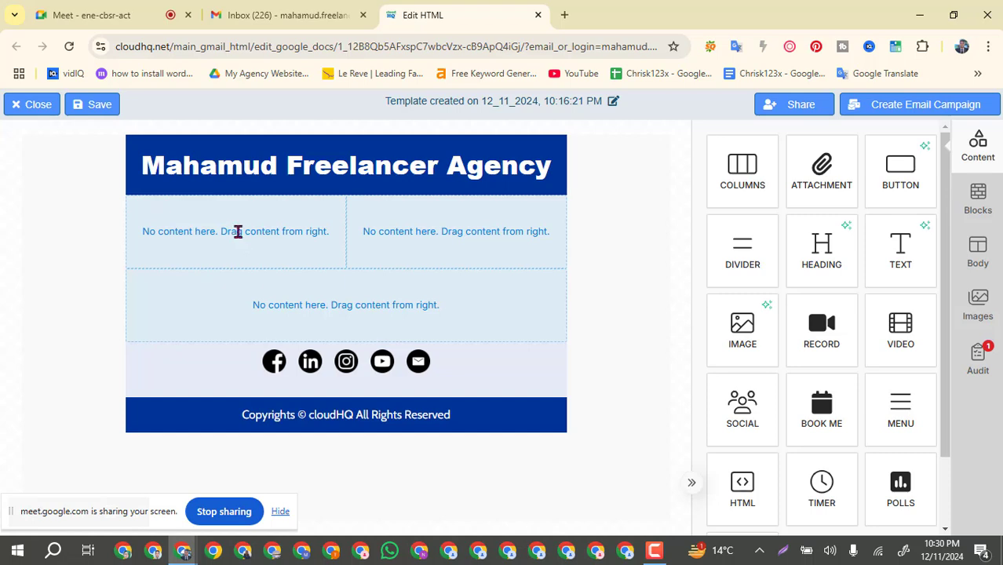
left_click(240, 233)
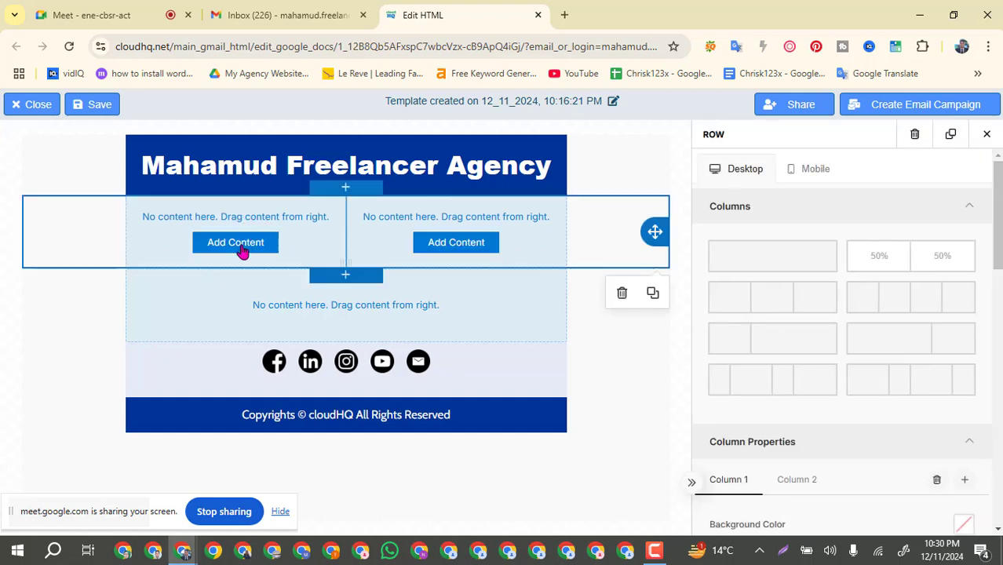
left_click(243, 248)
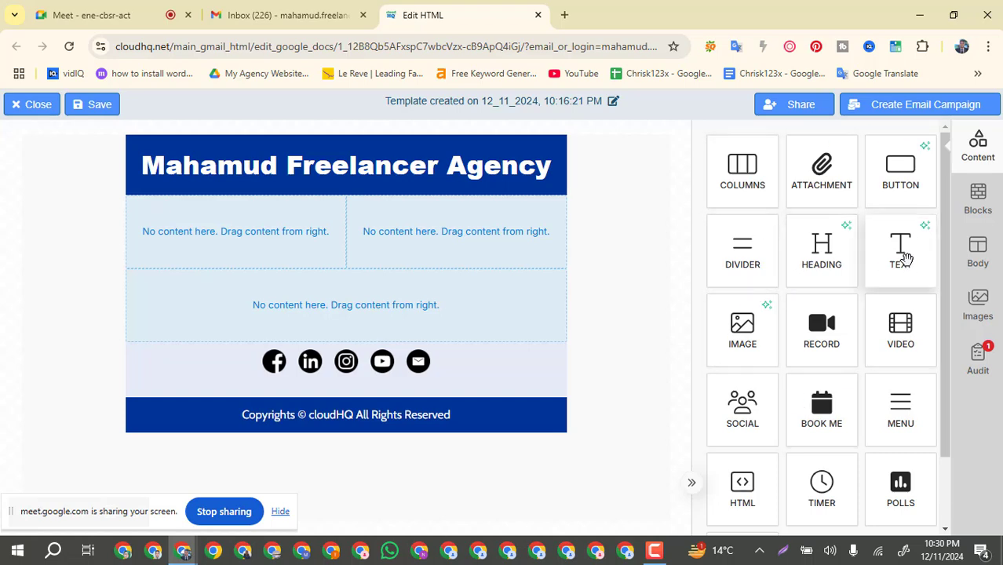
left_click_drag(821, 257, 246, 244)
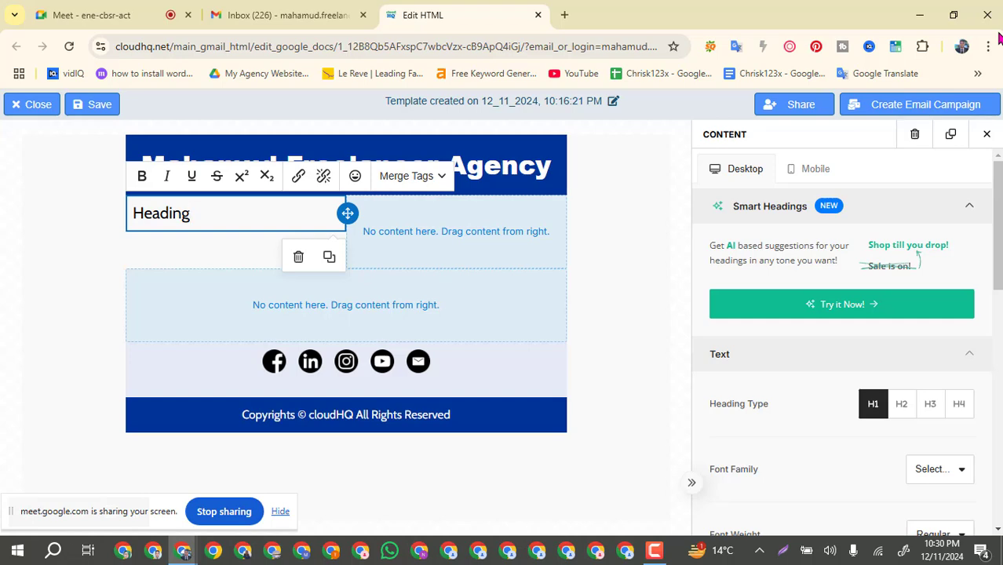
type("G")
key("ctrl+a")
key("BackSpace")
type("G")
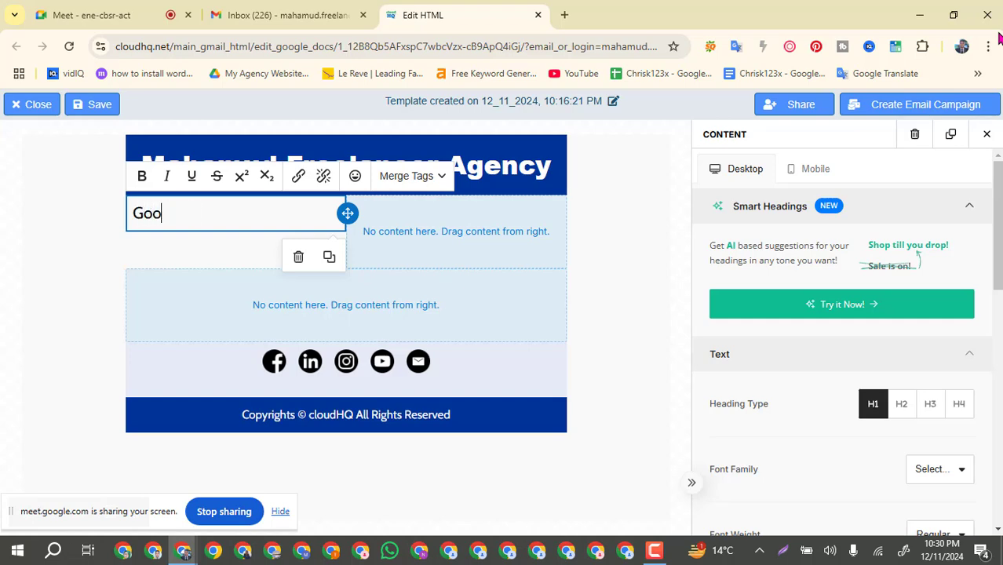
type("oogle Ads ")
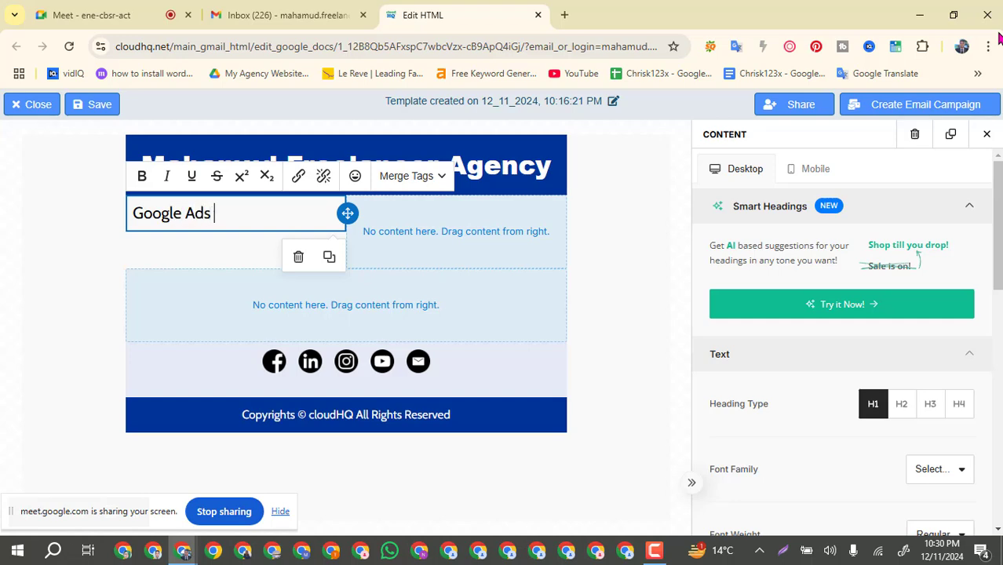
type("Campaign")
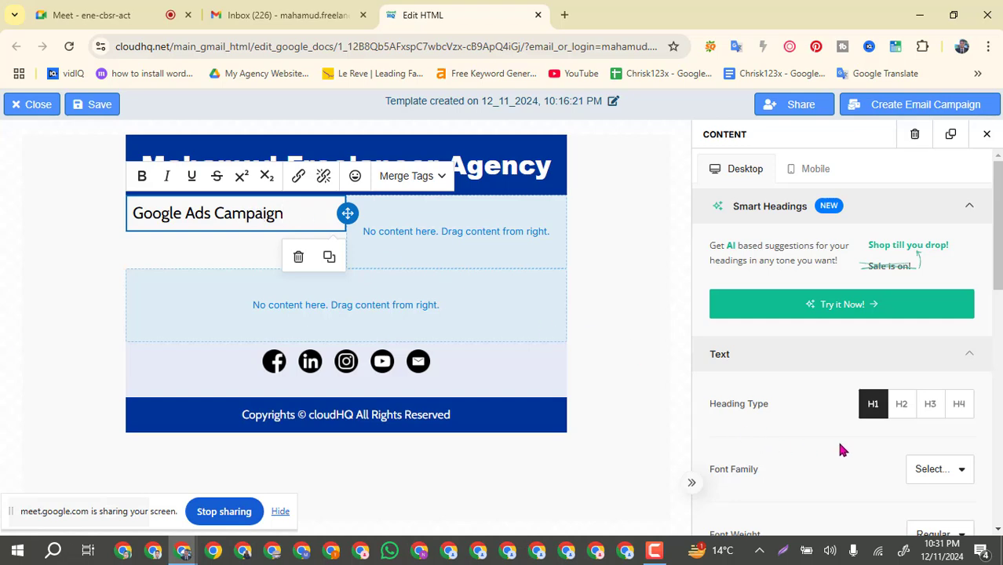
Step: Center-align the "Google Ads Campaign" heading
scroll(839, 447, "down", 4)
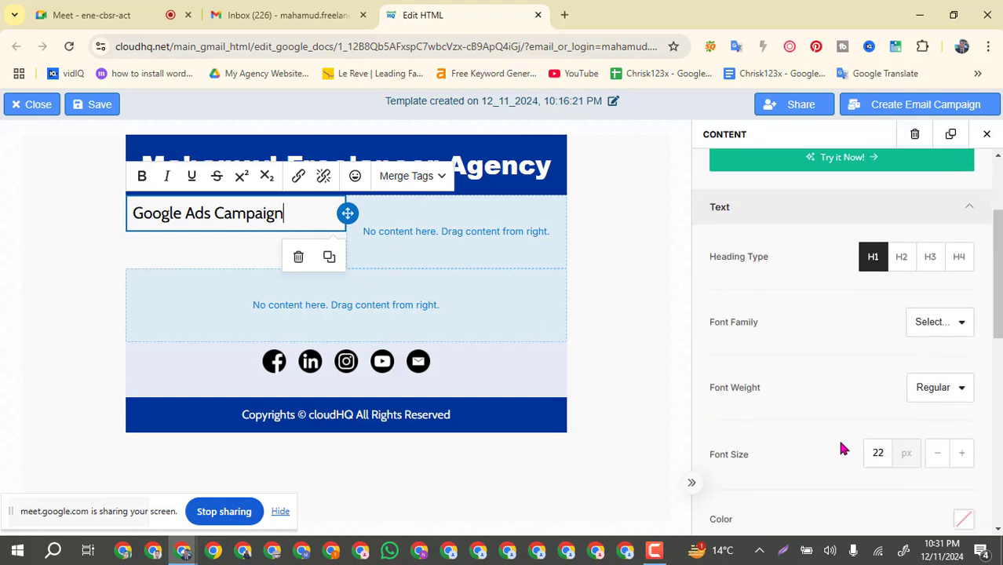
scroll(840, 441, "down", 2)
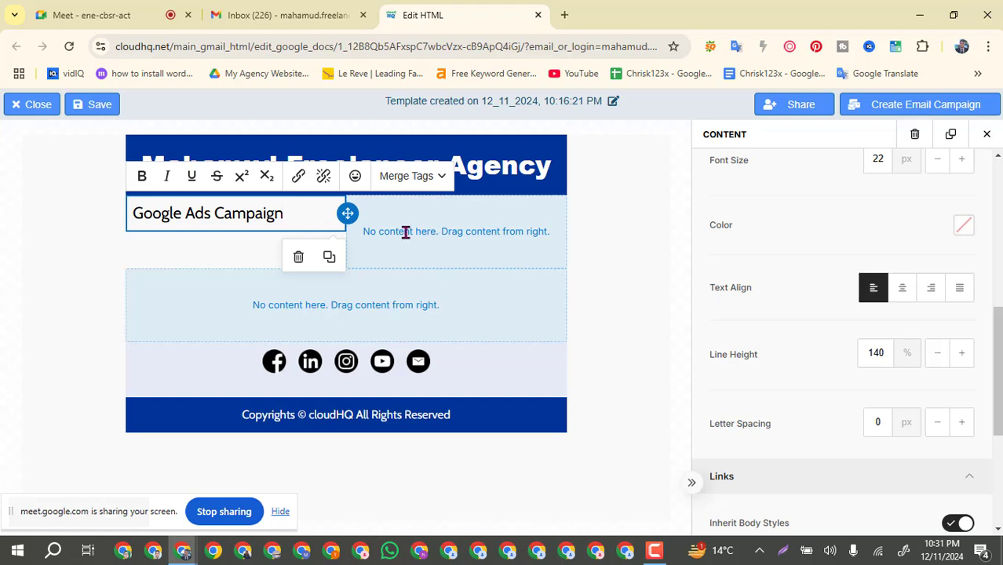
scroll(923, 471, "up", 2)
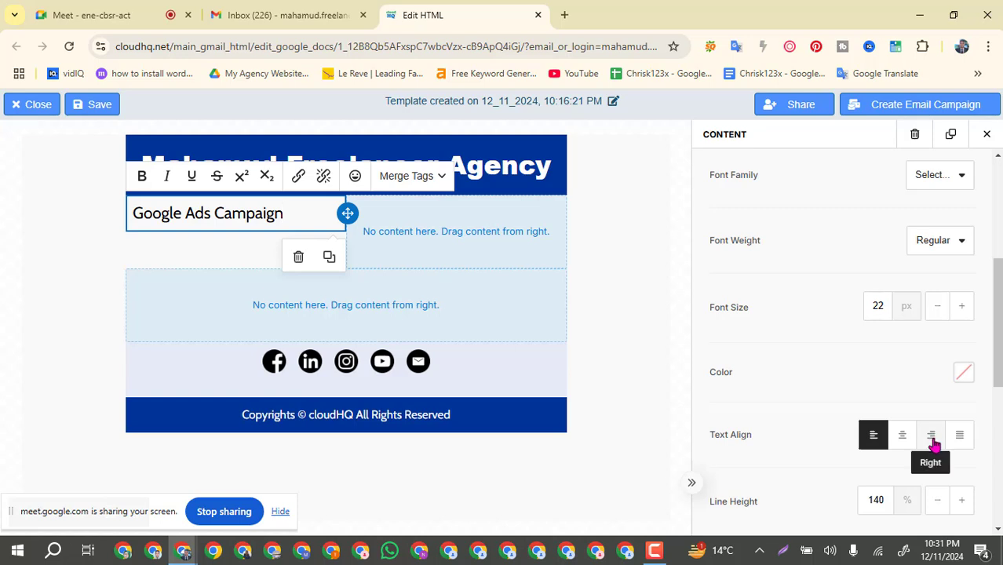
left_click(906, 444)
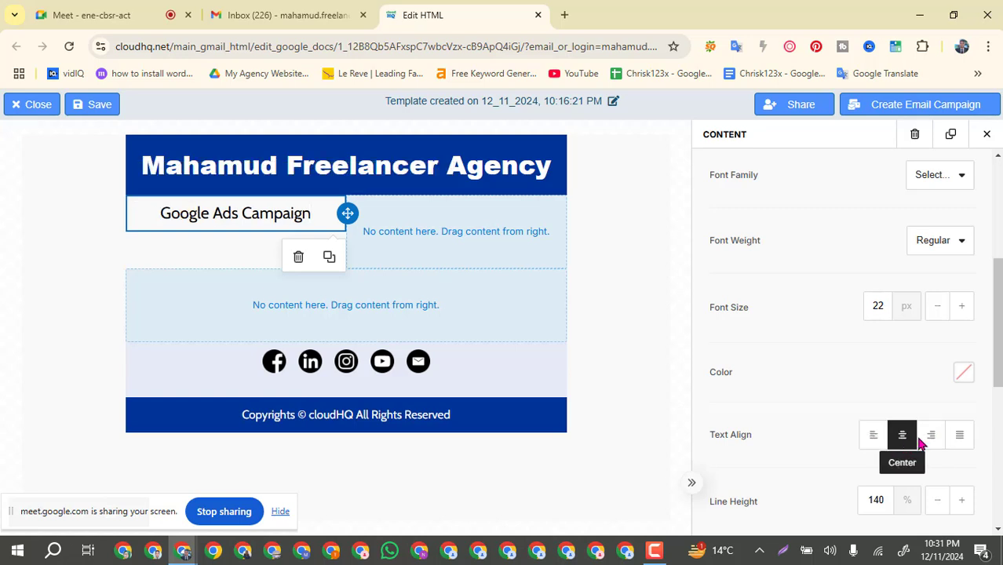
Step: Set the background color of Column 1, which holds the "Google Ads Campaign" heading, to the template orange FF6600
left_click(417, 229)
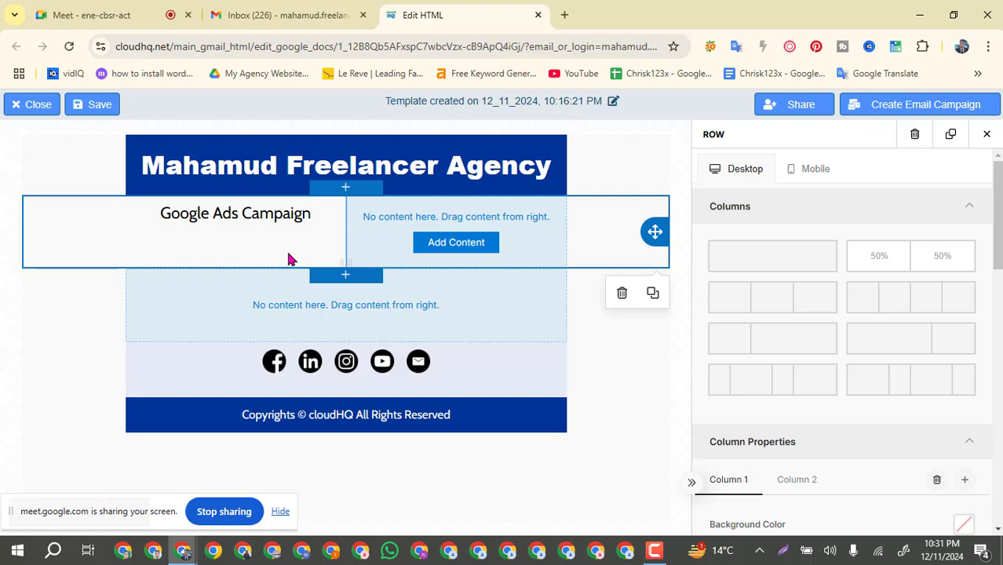
scroll(804, 399, "down", 3)
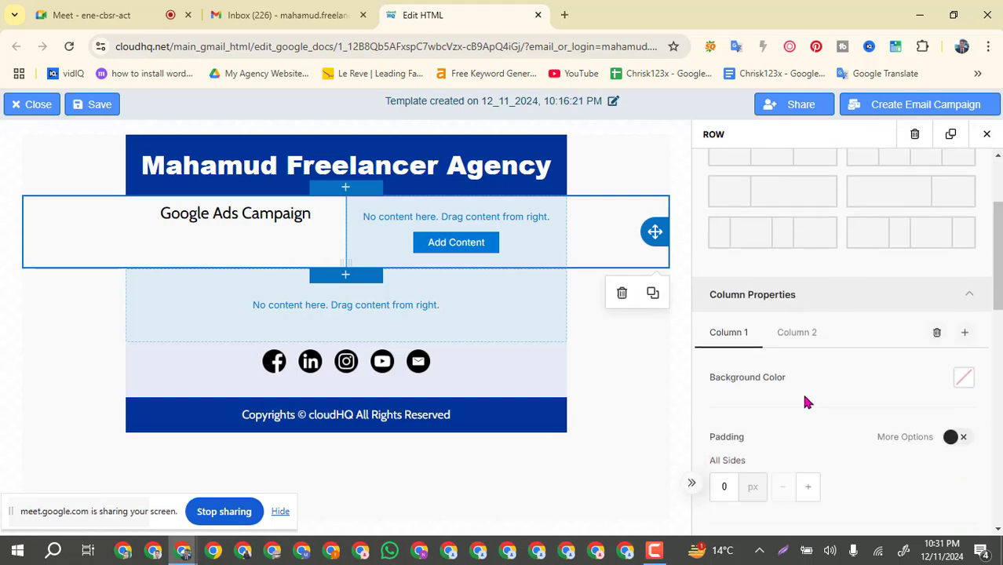
scroll(804, 400, "down", 6)
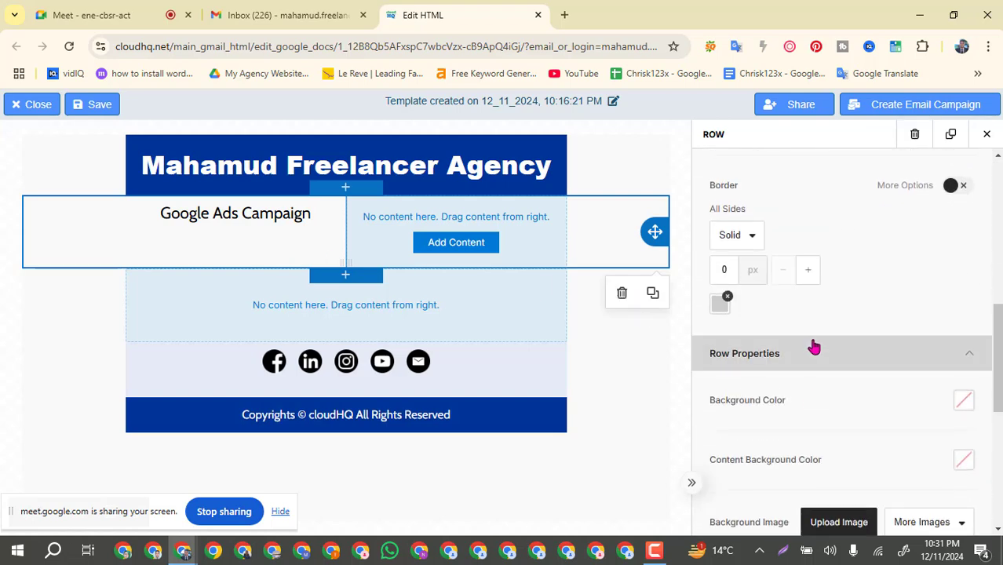
scroll(811, 349, "down", 2)
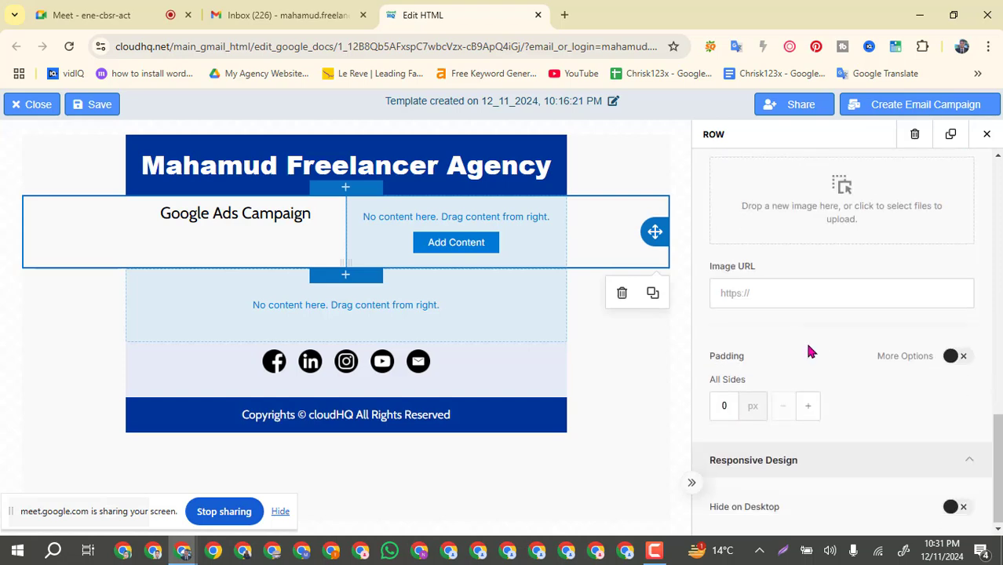
scroll(811, 351, "up", 6)
scroll(809, 347, "up", 5)
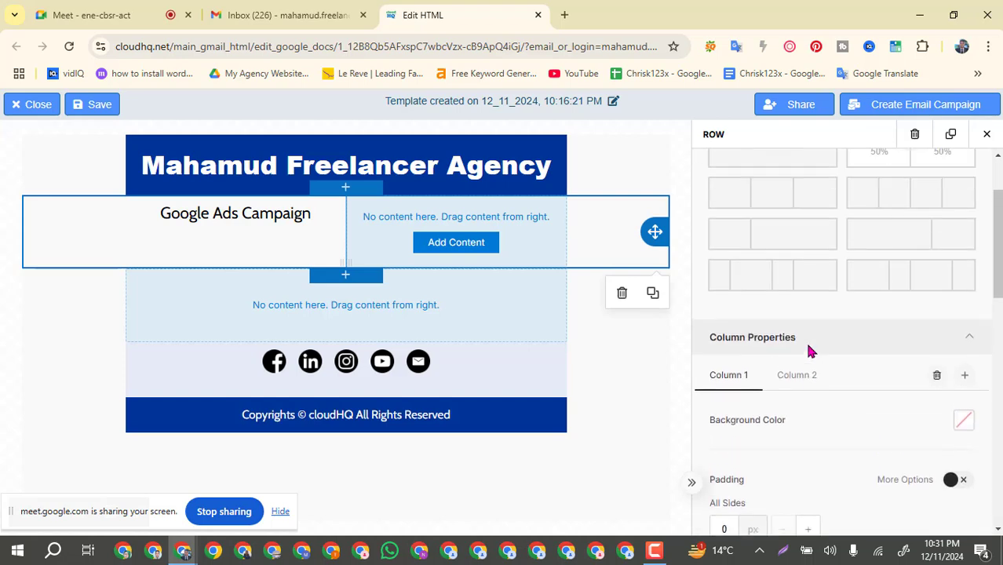
scroll(808, 351, "down", 4)
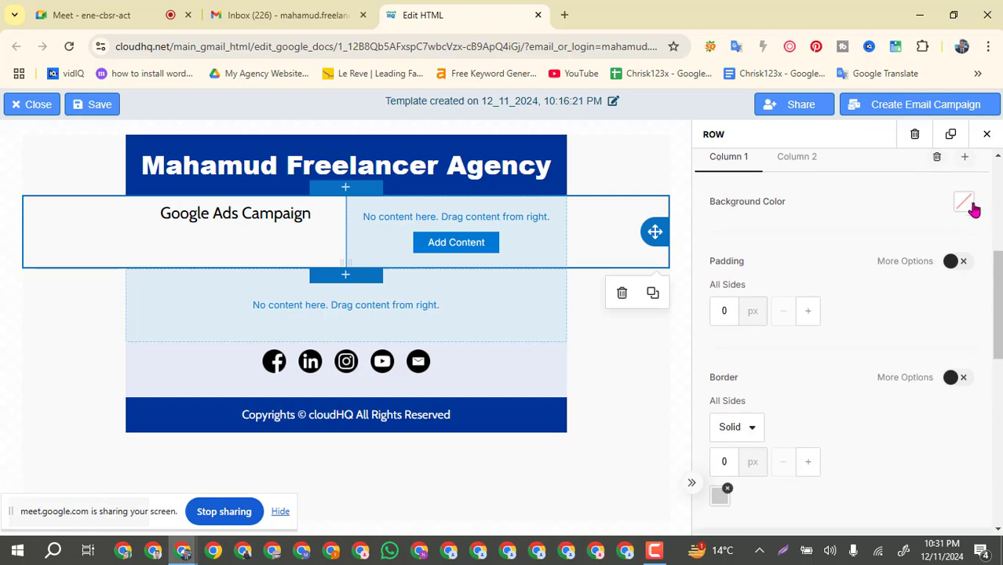
left_click(964, 202)
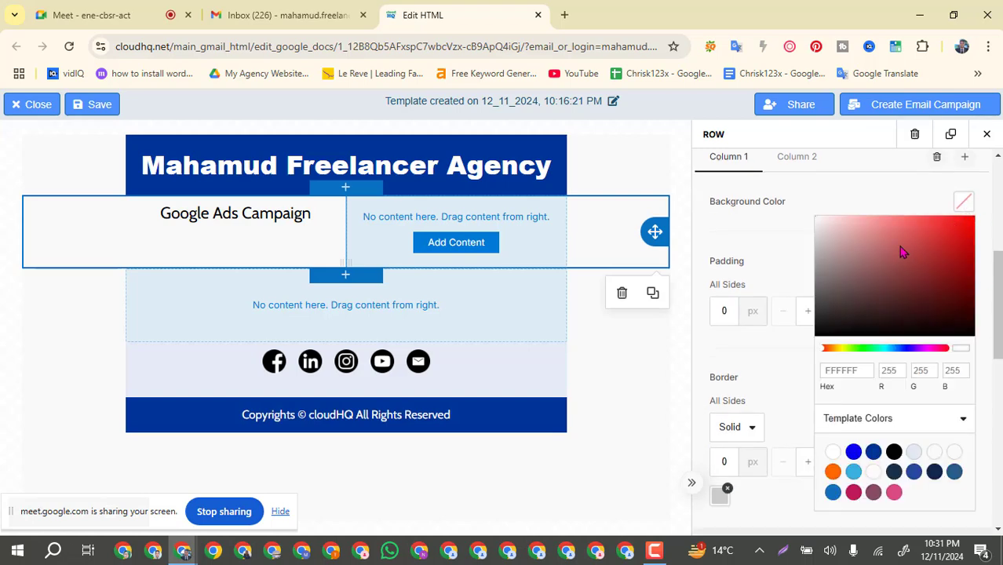
left_click(832, 472)
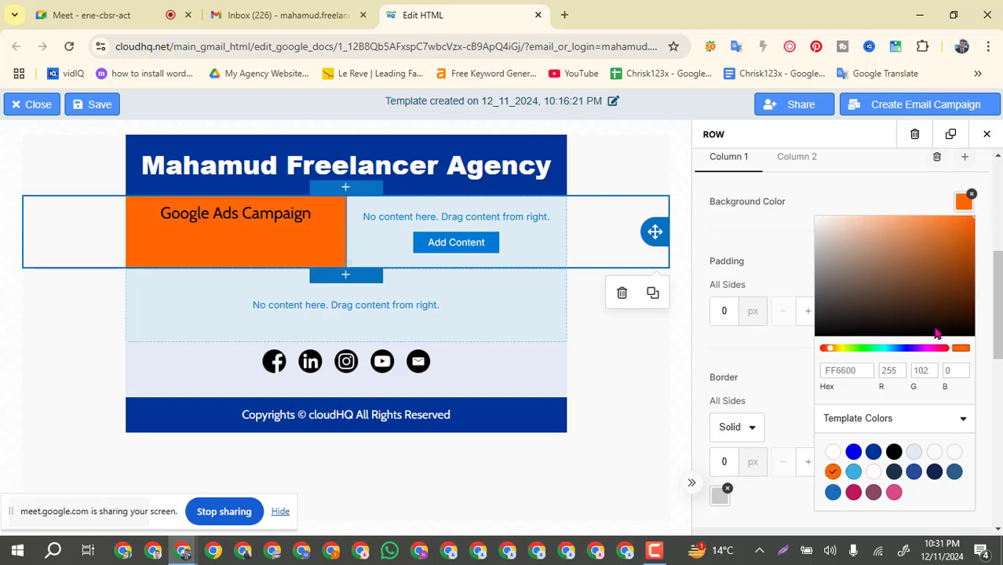
left_click(872, 196)
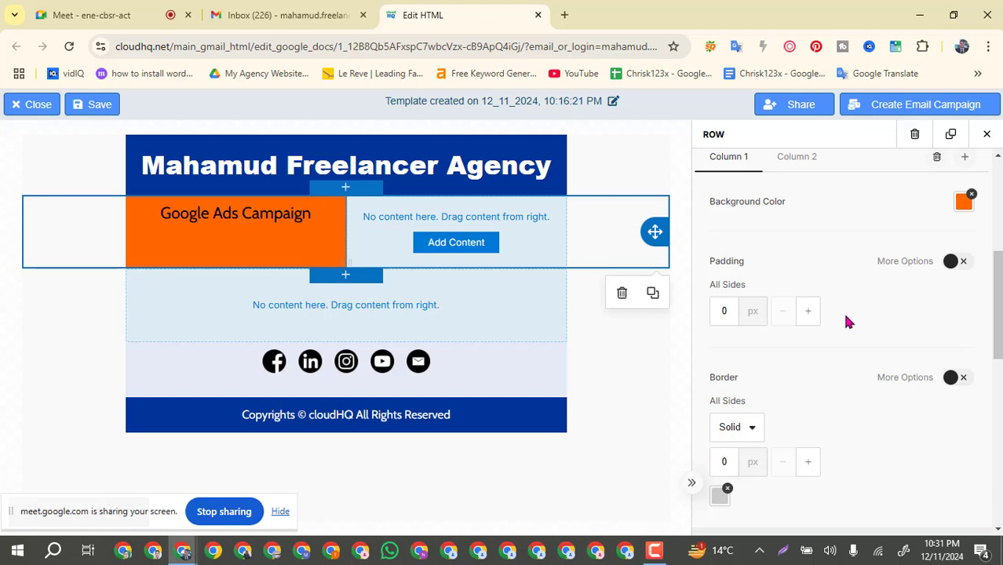
Step: Give Column 1, which holds the "Google Ads Campaign" heading, 2 px padding and a 10 px solid border on all sides
left_click(809, 314)
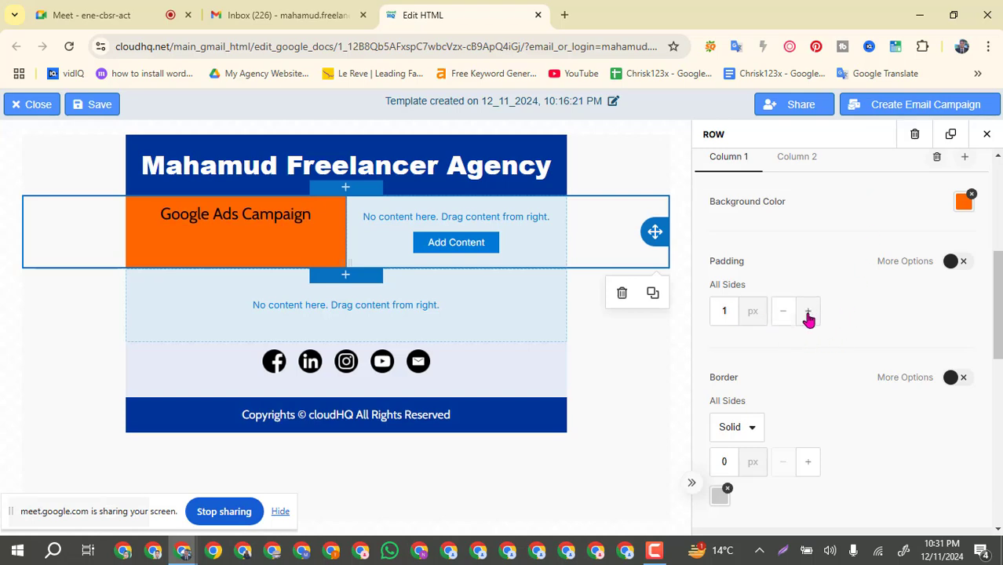
left_click(808, 314)
scroll(777, 444, "down", 1)
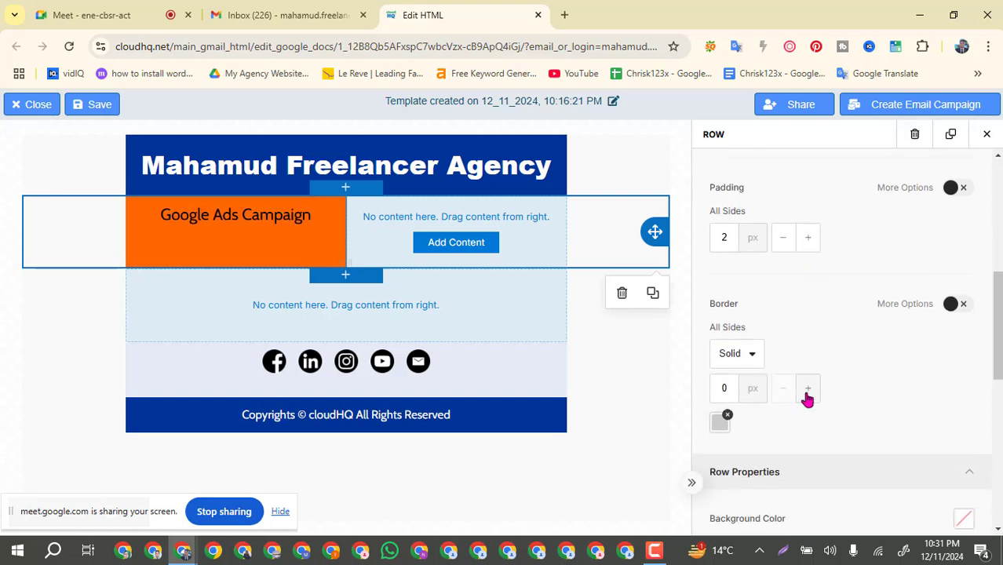
left_click(808, 390)
left_click(806, 392)
left_click(807, 392)
left_click(806, 393)
left_click(806, 392)
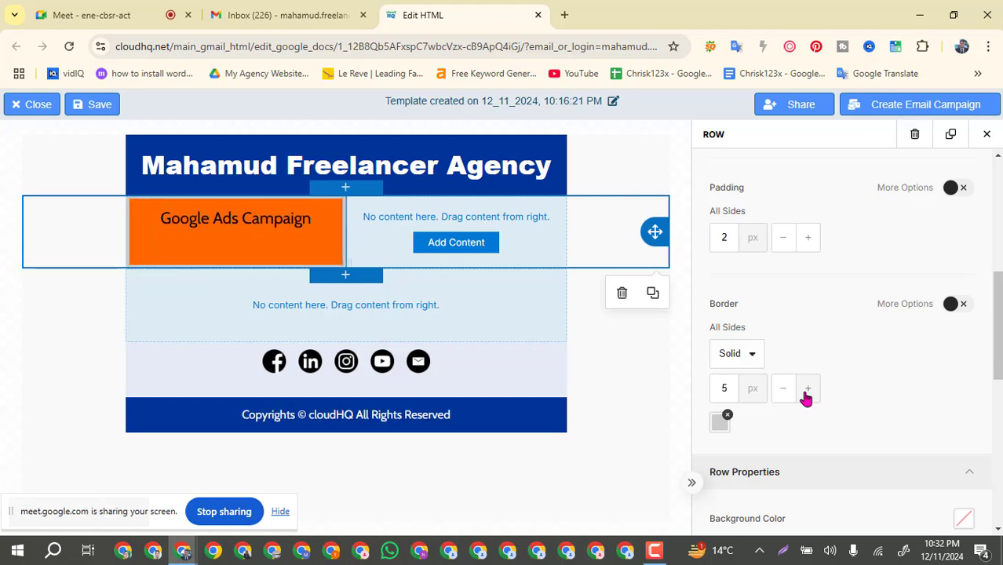
left_click(806, 392)
left_click(806, 392)
left_click(806, 392)
left_click(805, 392)
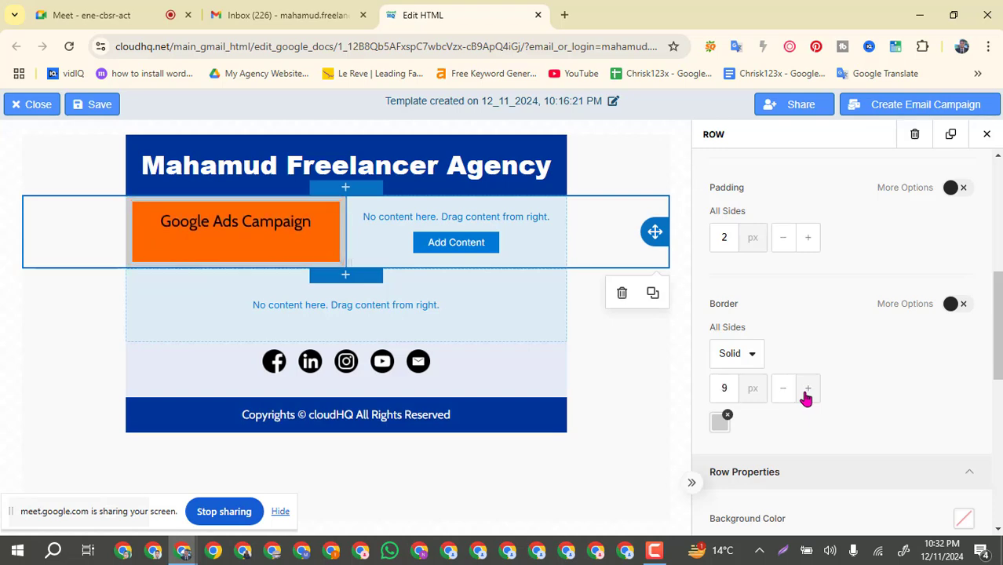
left_click(806, 393)
scroll(839, 335, "down", 1)
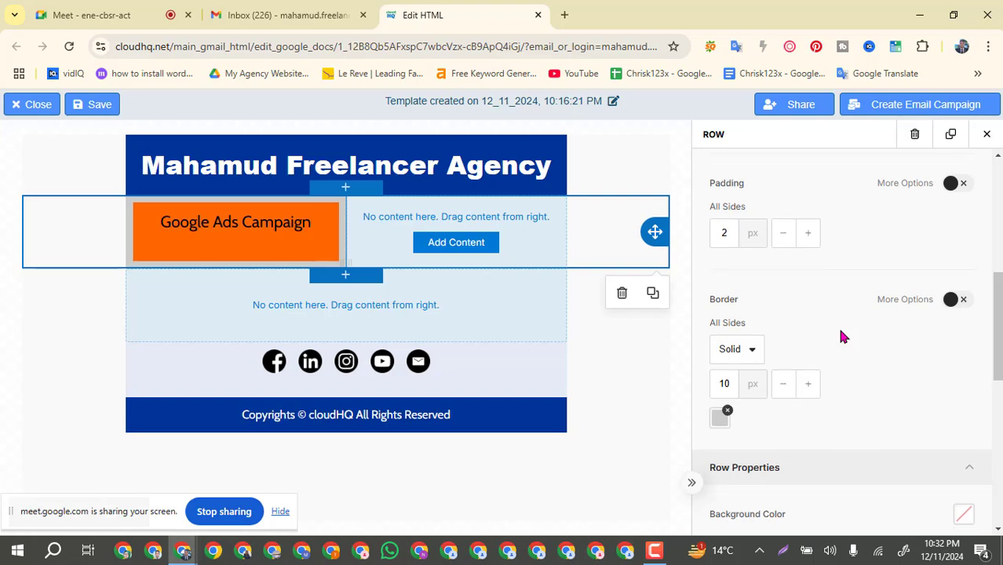
scroll(840, 333, "down", 2)
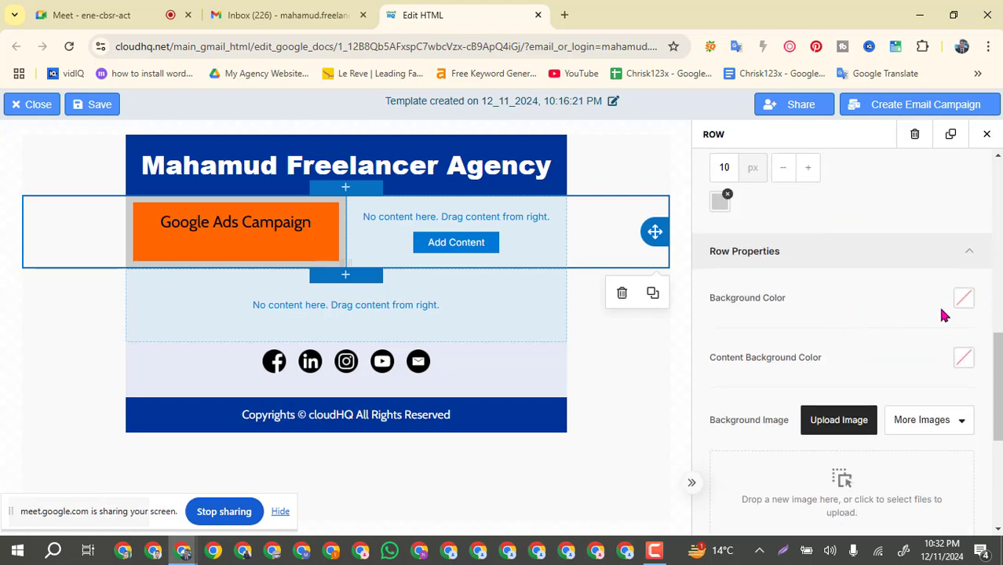
left_click(964, 299)
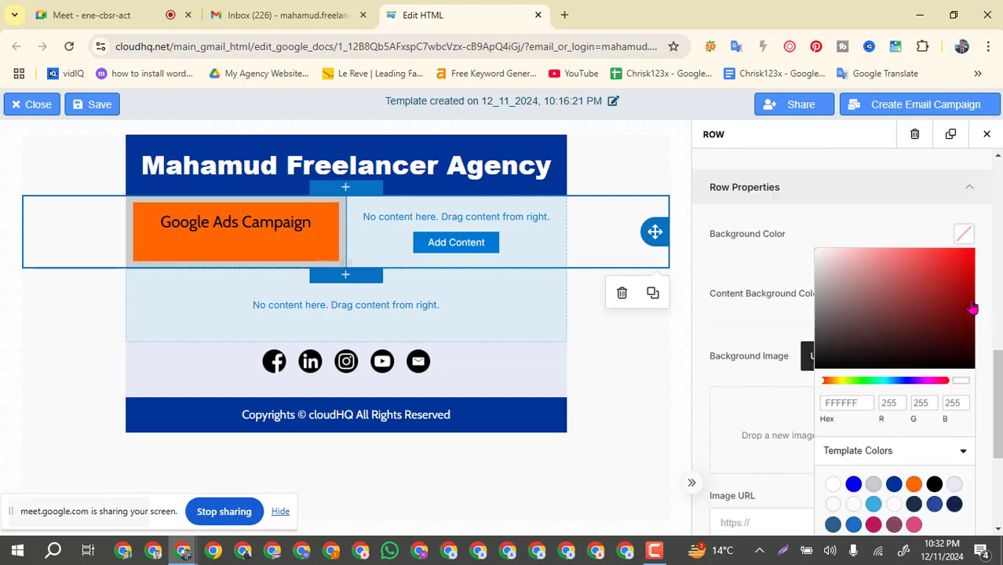
left_click(755, 358)
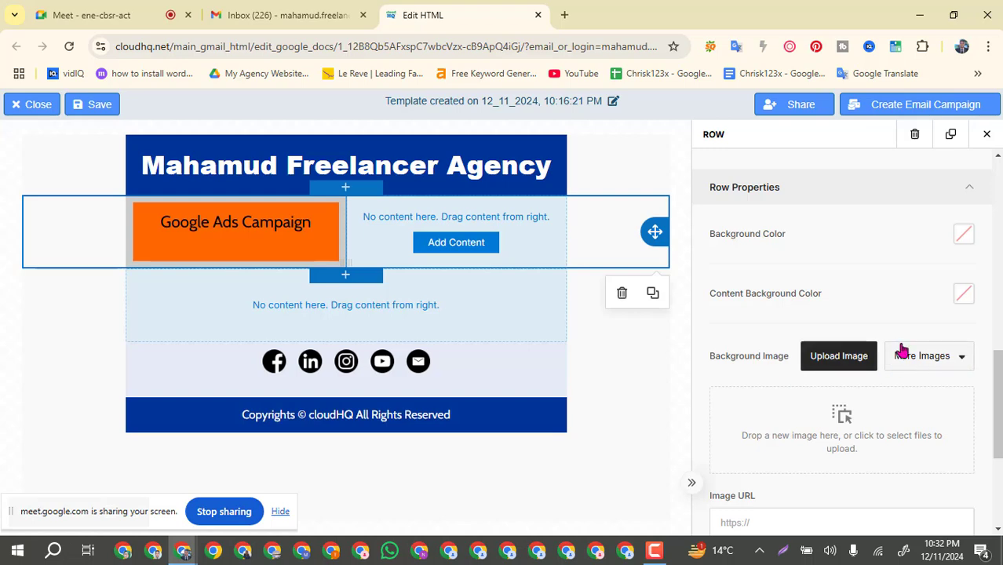
scroll(868, 307, "up", 5)
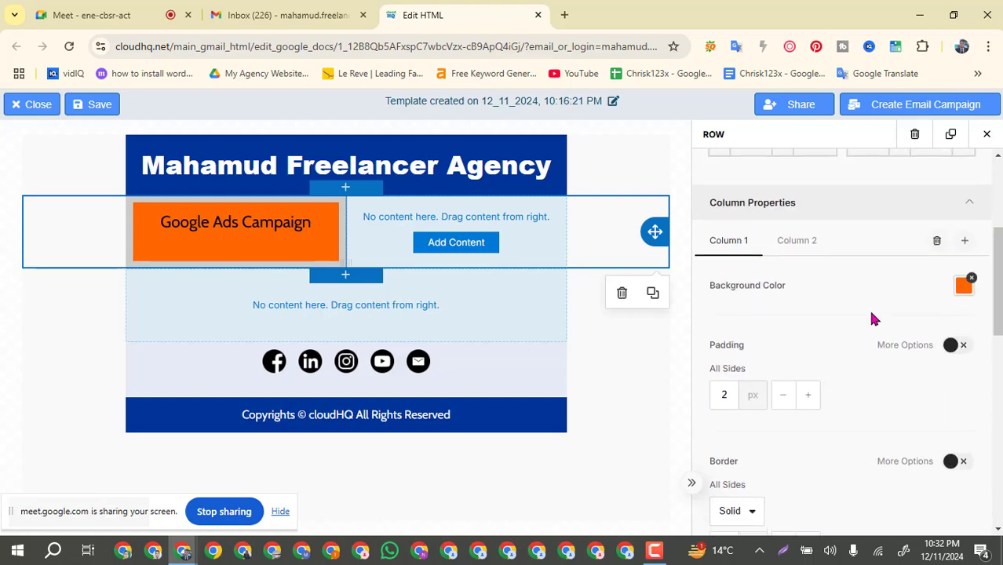
scroll(871, 317, "up", 2)
scroll(860, 337, "down", 1)
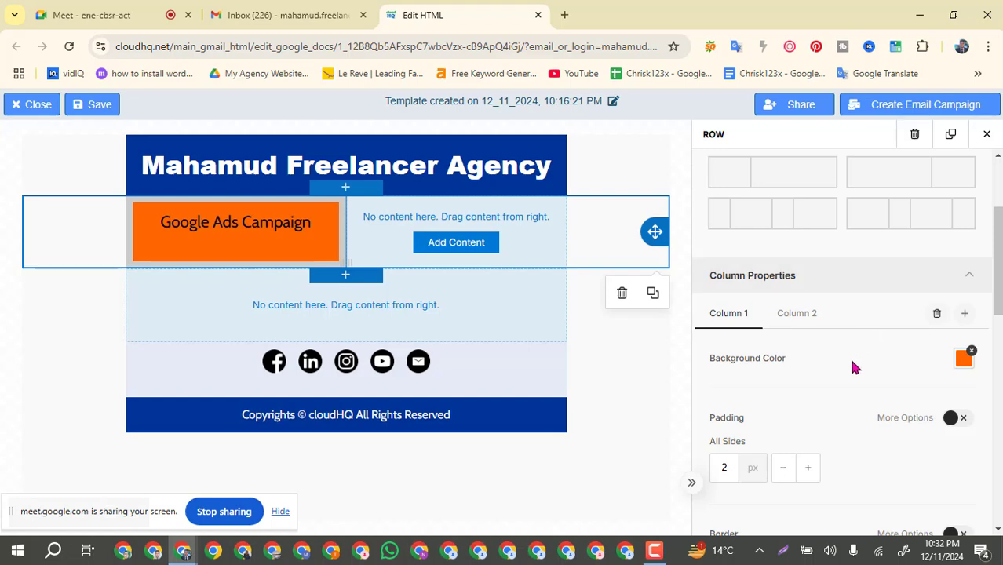
scroll(826, 384, "up", 3)
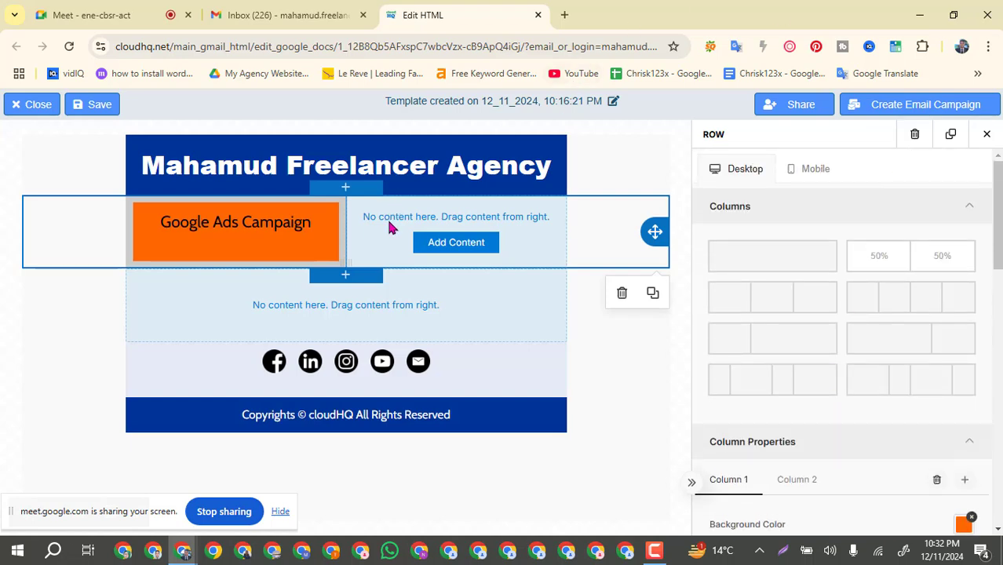
Step: Insert a heading in the empty second column of the two-column row
left_click(455, 244)
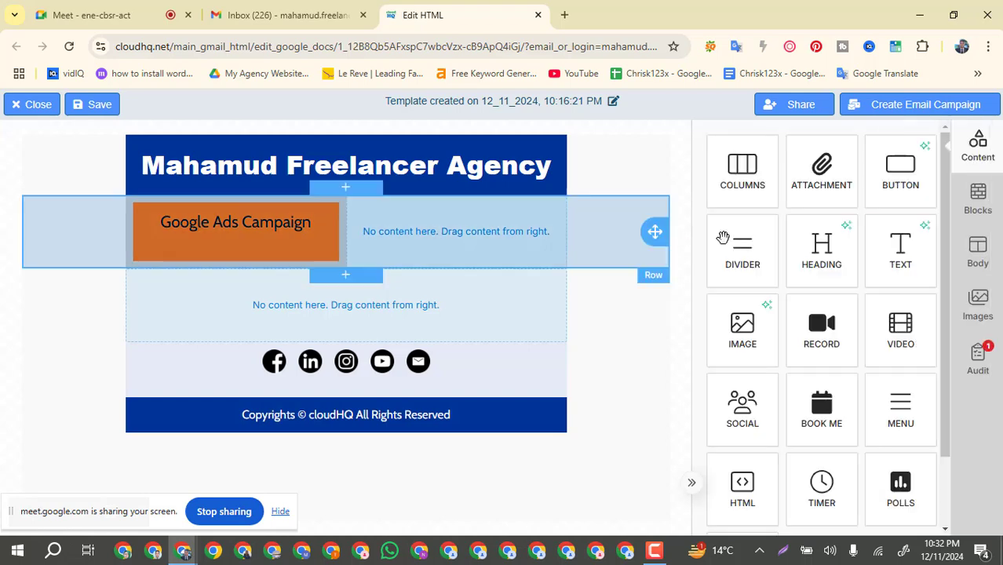
left_click_drag(823, 256, 346, 224)
left_click(421, 213)
left_click(515, 198)
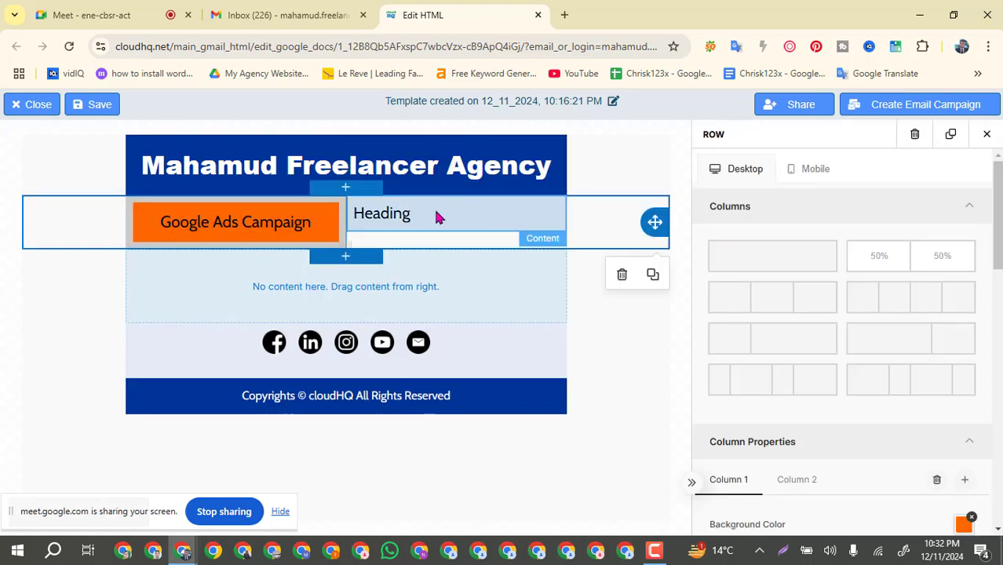
Step: Replace the placeholder text of the second column's heading with "Facebook Ads Campaign"
left_click(410, 220)
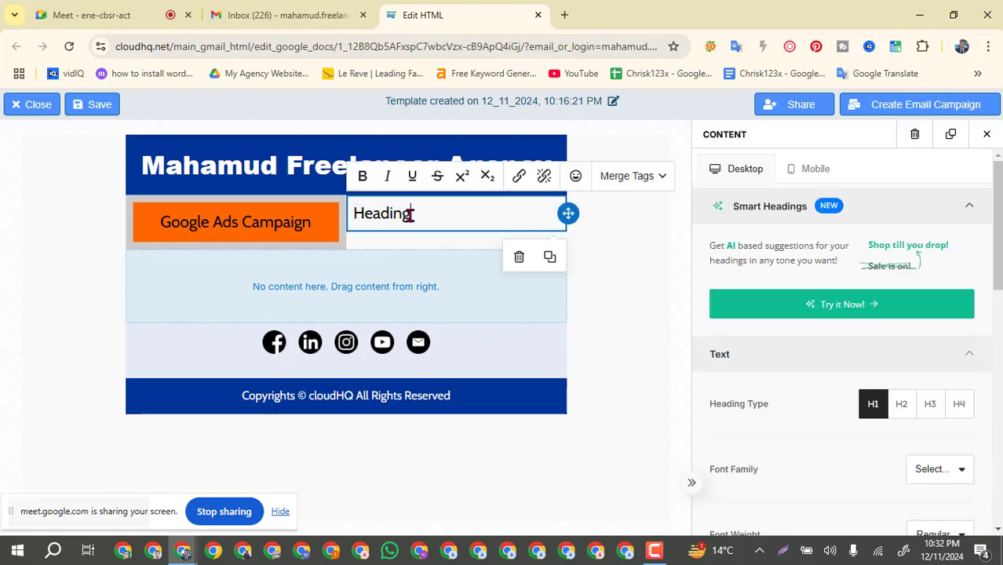
left_click_drag(410, 213, 357, 220)
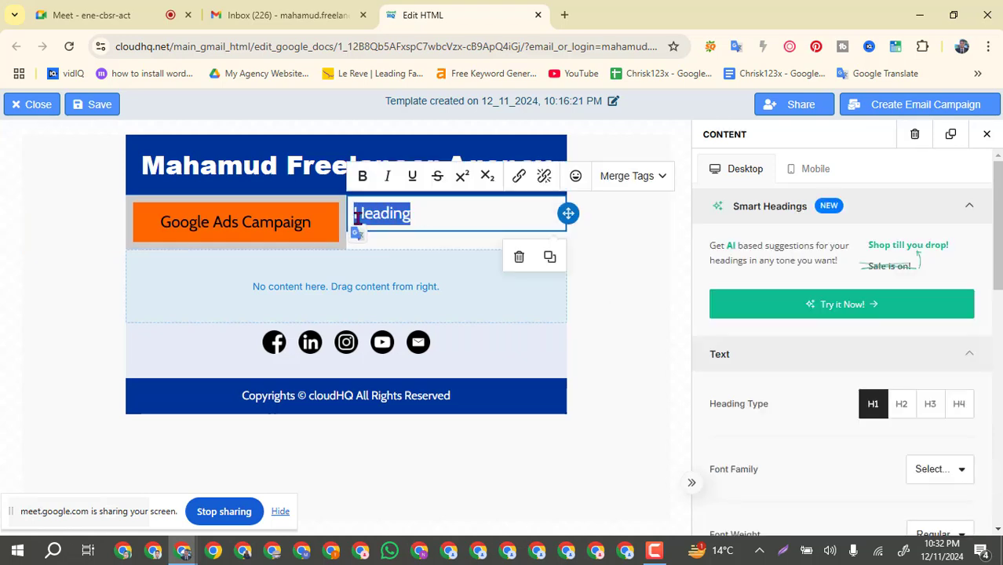
type("Facenb")
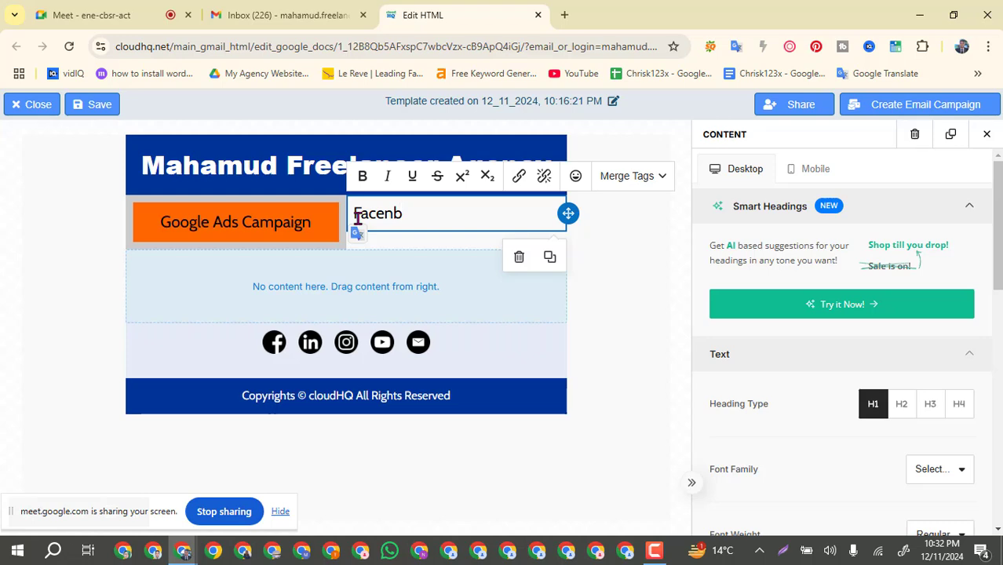
key("BackSpace")
key("BackSpace")
type("book Ads Campa")
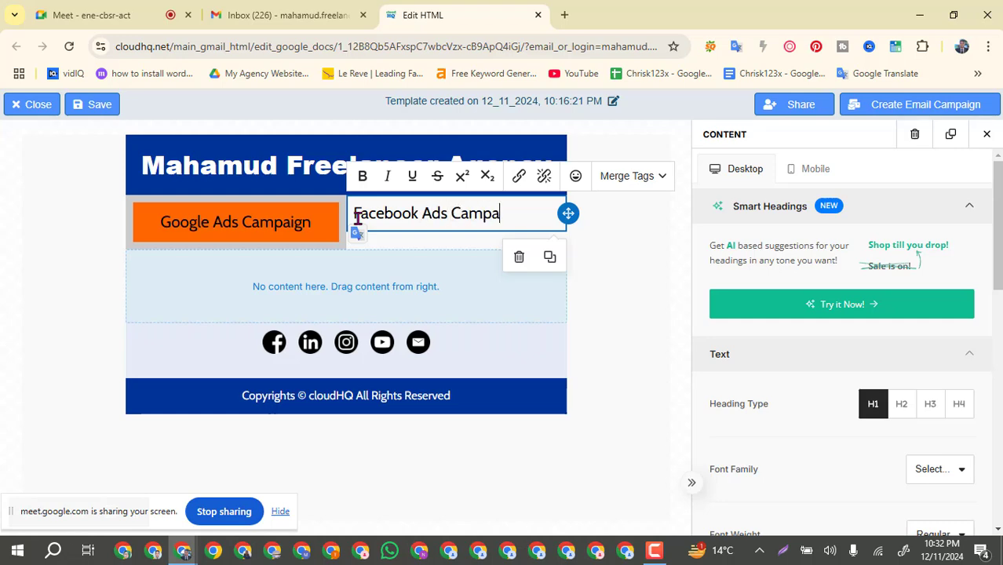
type("ign")
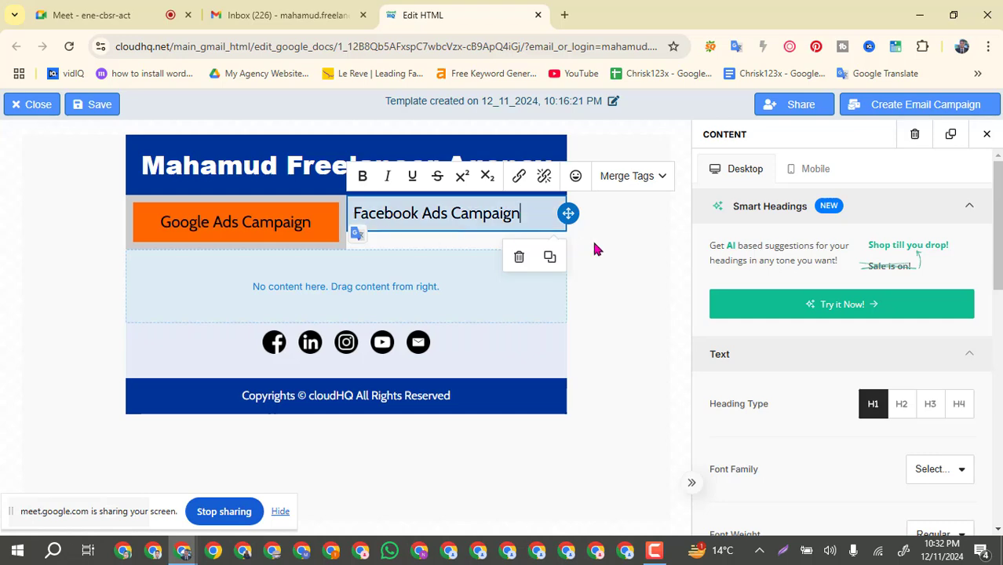
left_click(684, 249)
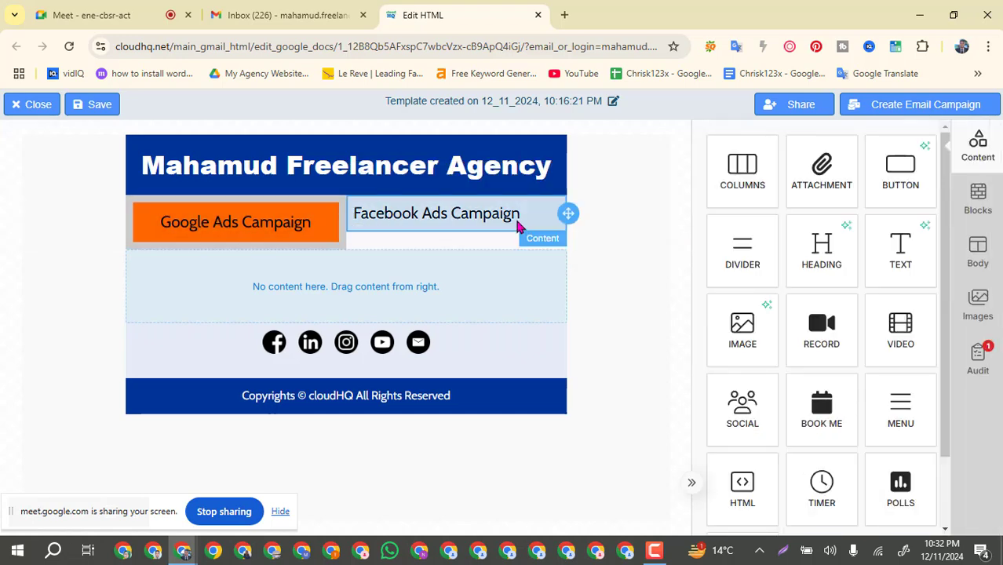
Step: Set the text color of the "Facebook Ads Campaign" heading to the template black 000000
left_click(517, 226)
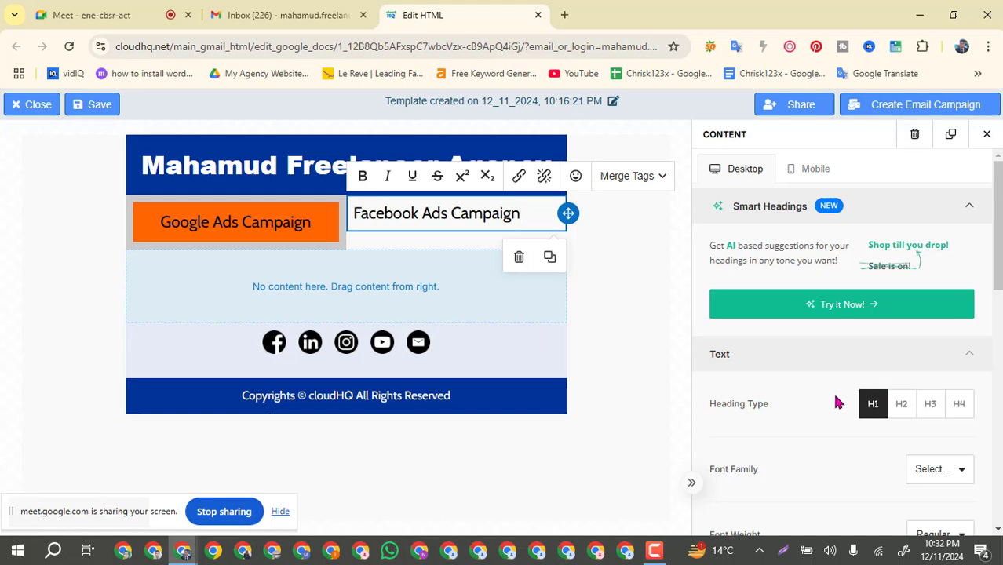
scroll(867, 385, "down", 2)
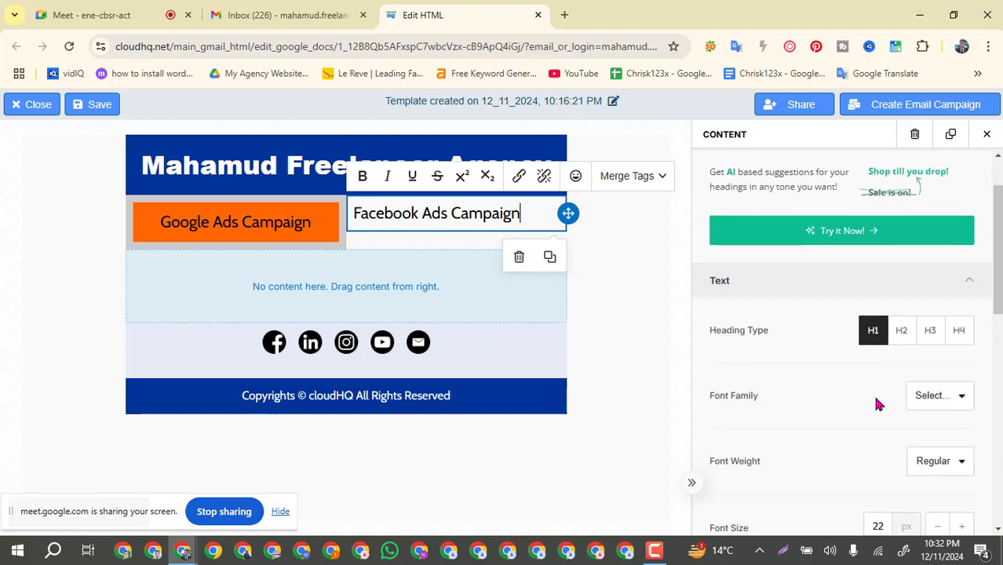
scroll(863, 409, "down", 4)
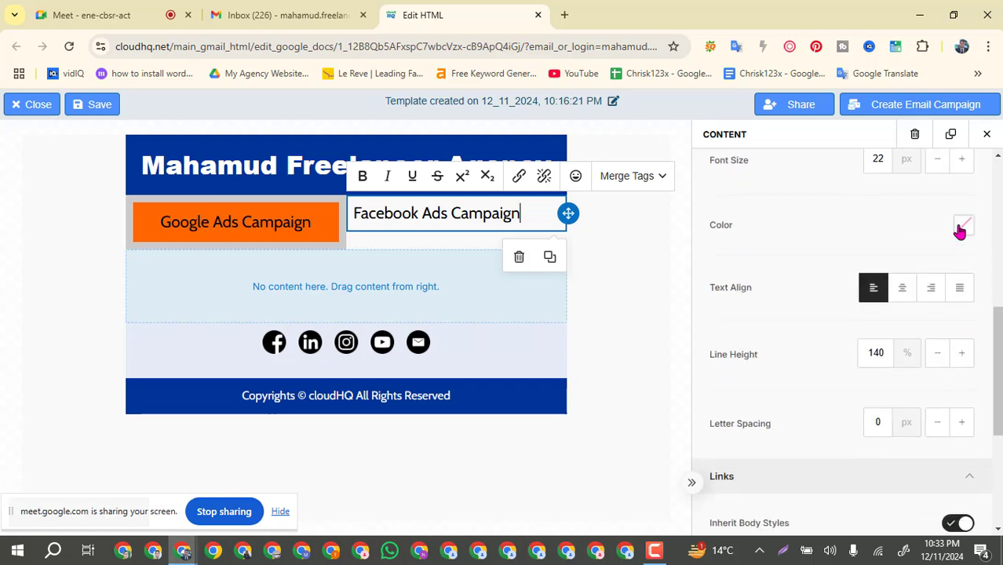
left_click(964, 228)
left_click(965, 228)
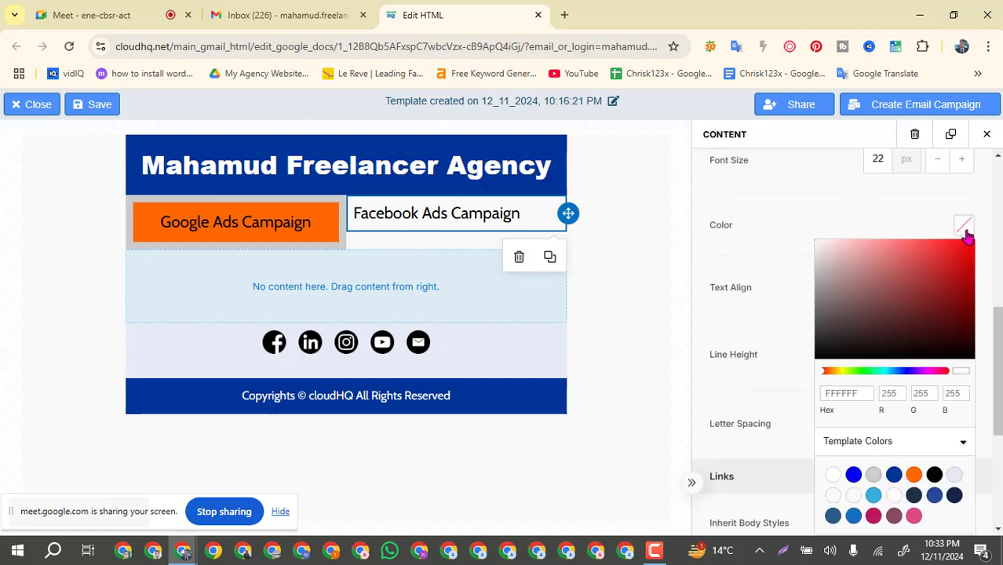
left_click(877, 371)
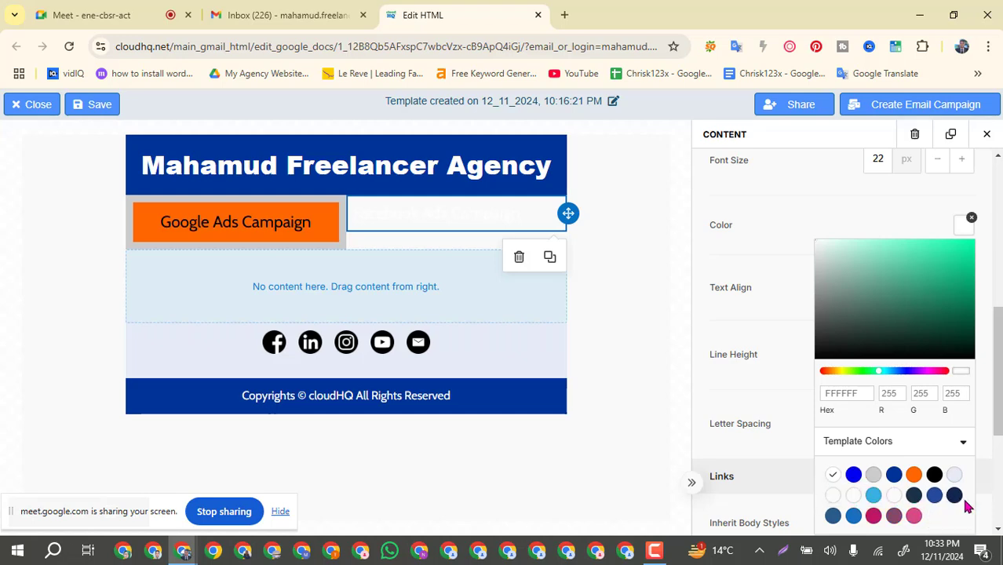
left_click(934, 473)
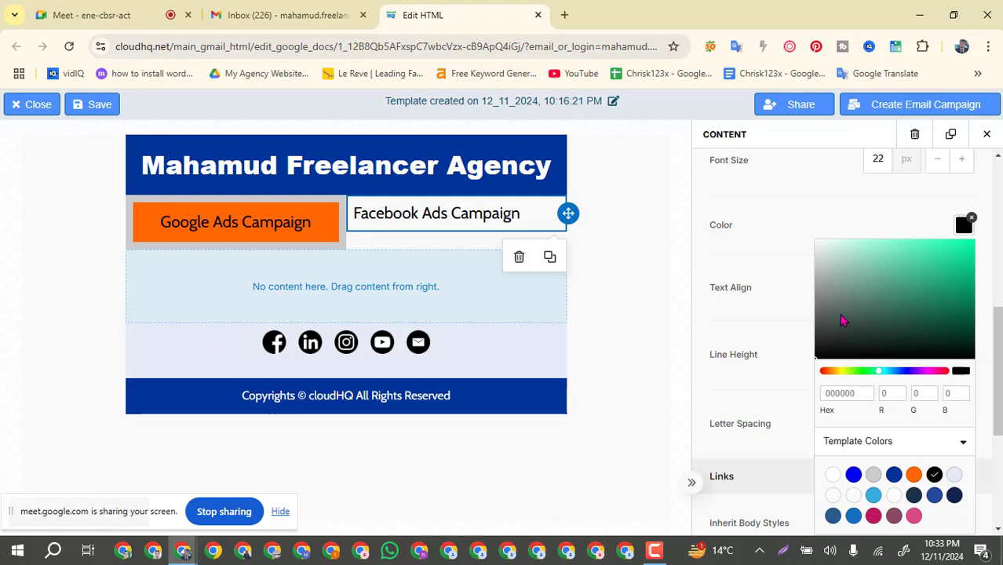
left_click(745, 291)
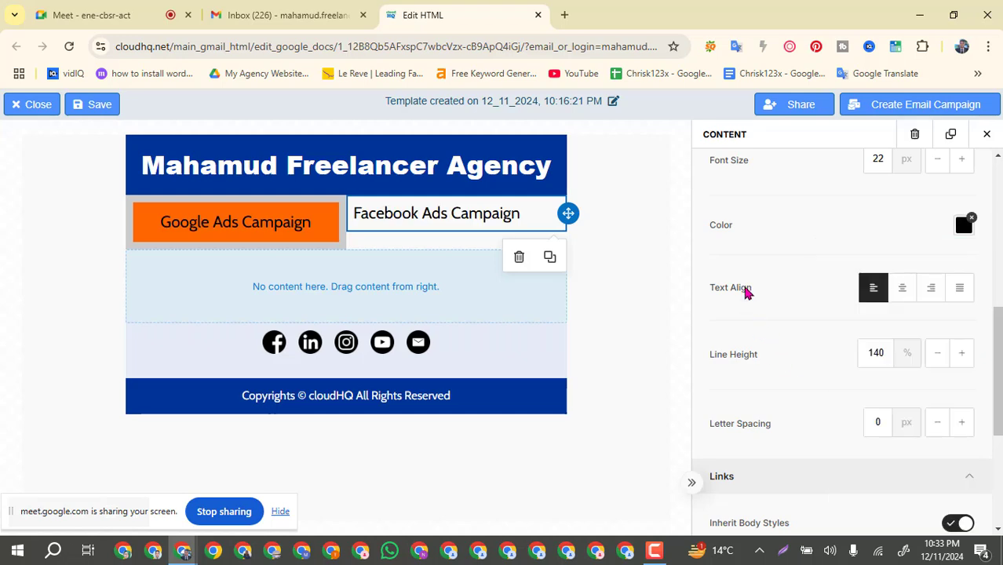
Step: Try green 2DC26B, red E03E2D and blue 0000EE as the "Facebook Ads Campaign" text color, and return it to black 000000
left_click(962, 227)
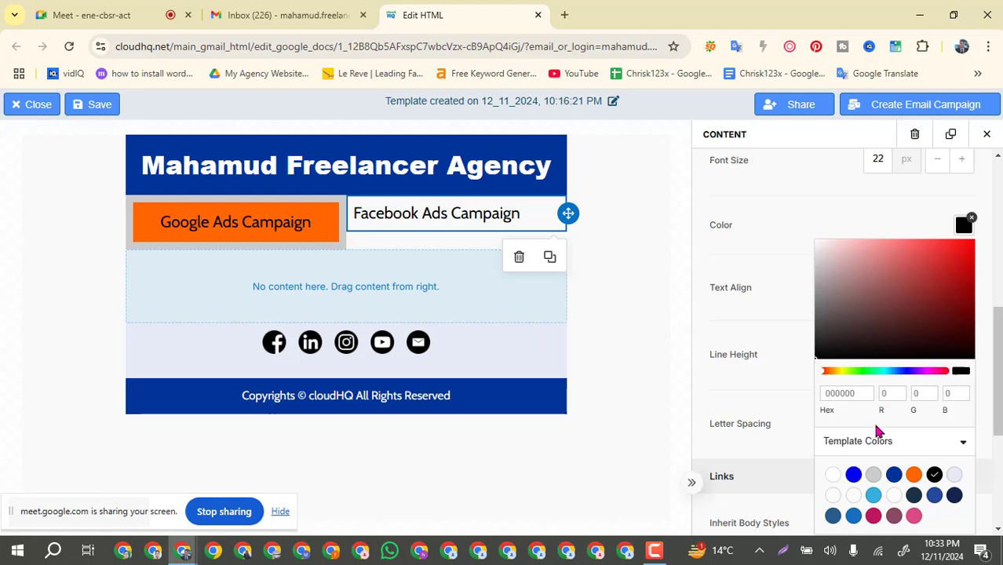
left_click(956, 446)
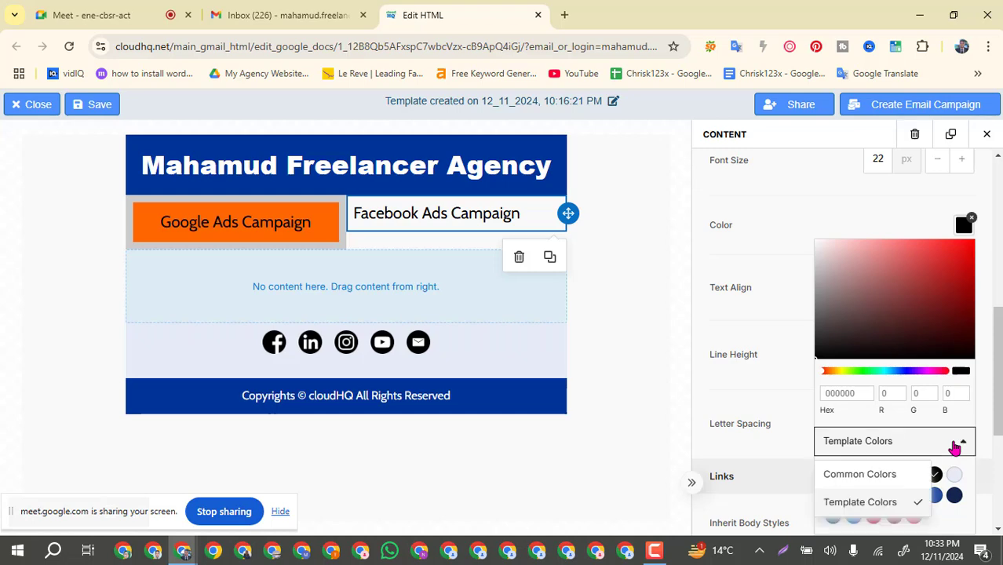
left_click(866, 475)
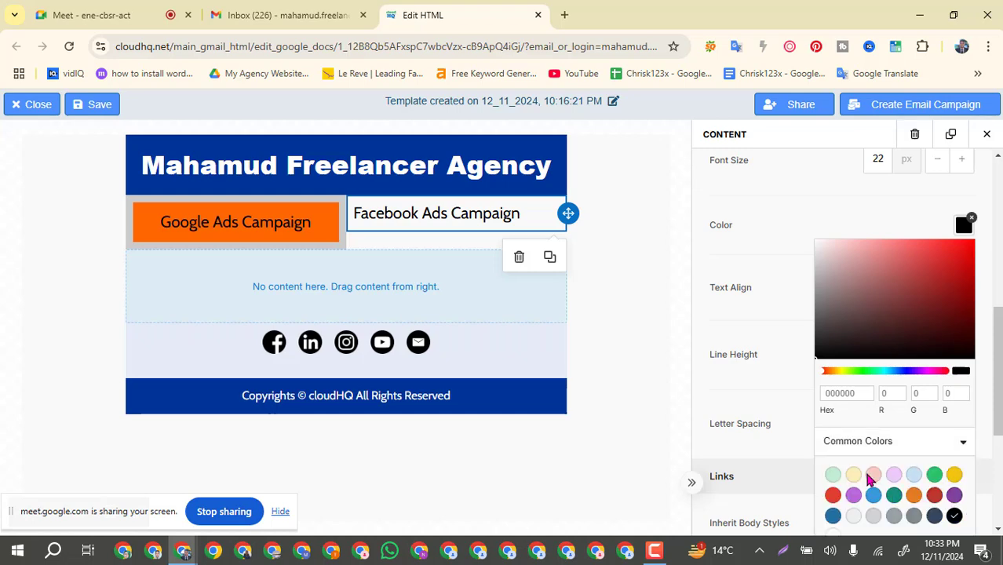
left_click(939, 482)
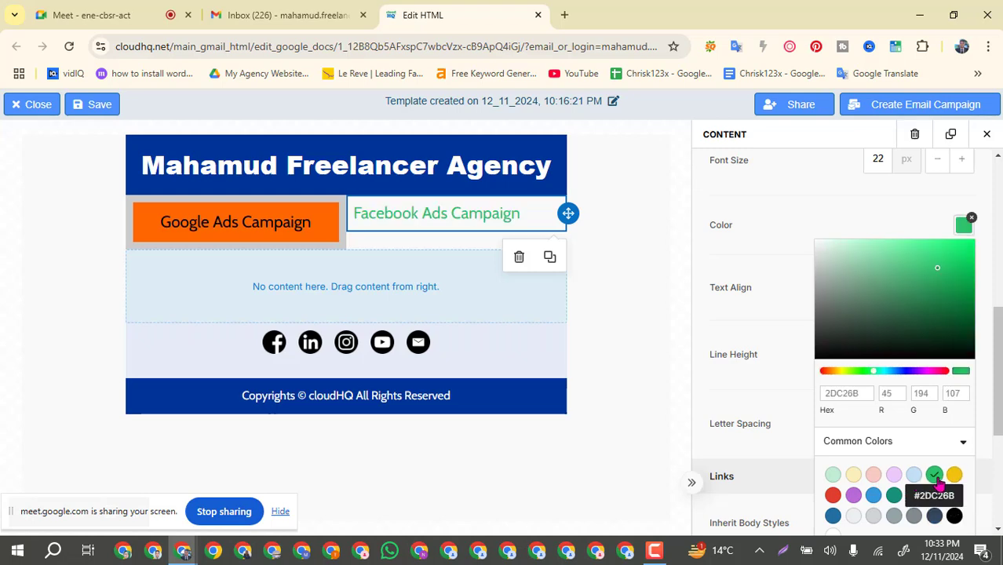
left_click(833, 496)
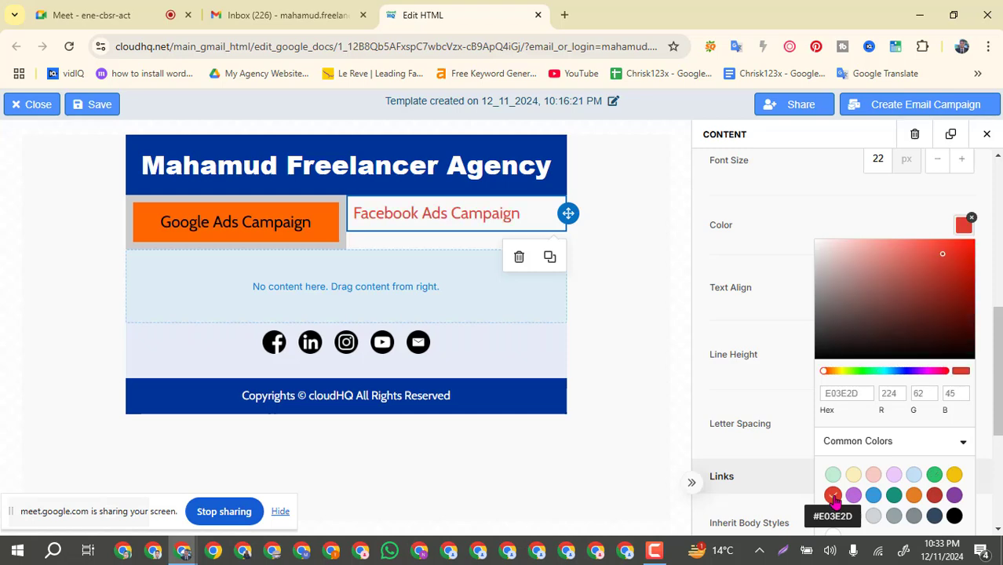
left_click(966, 445)
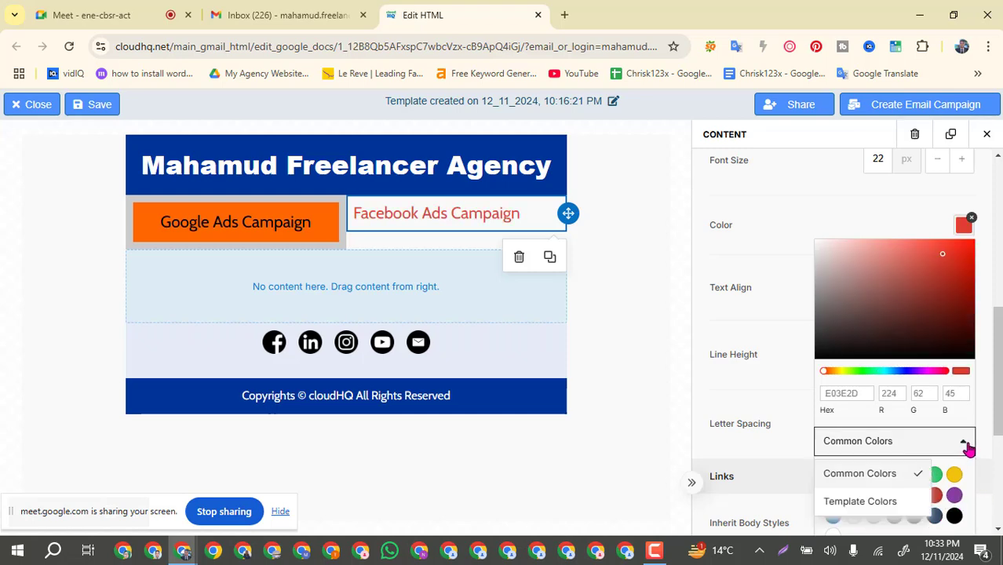
left_click(861, 502)
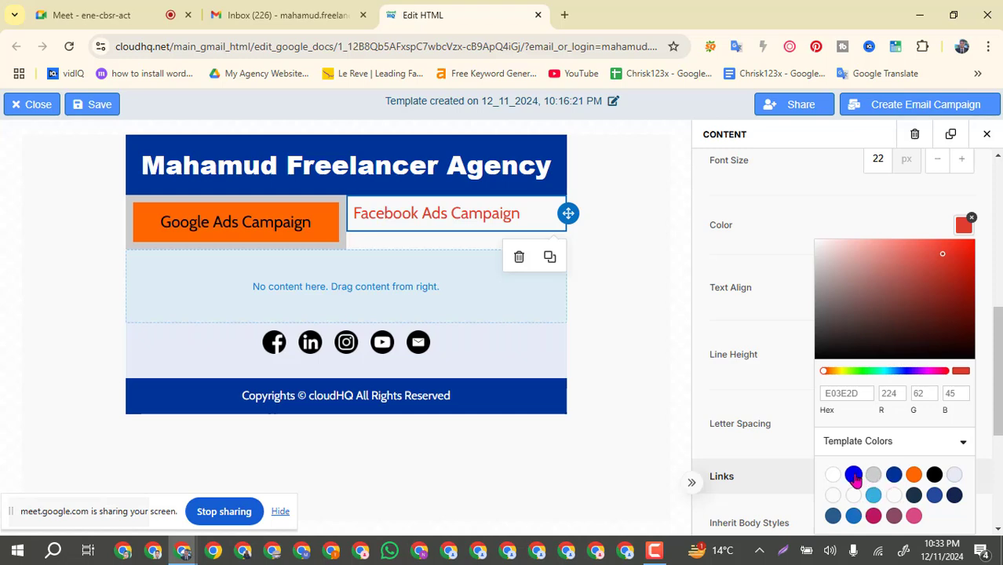
left_click(854, 475)
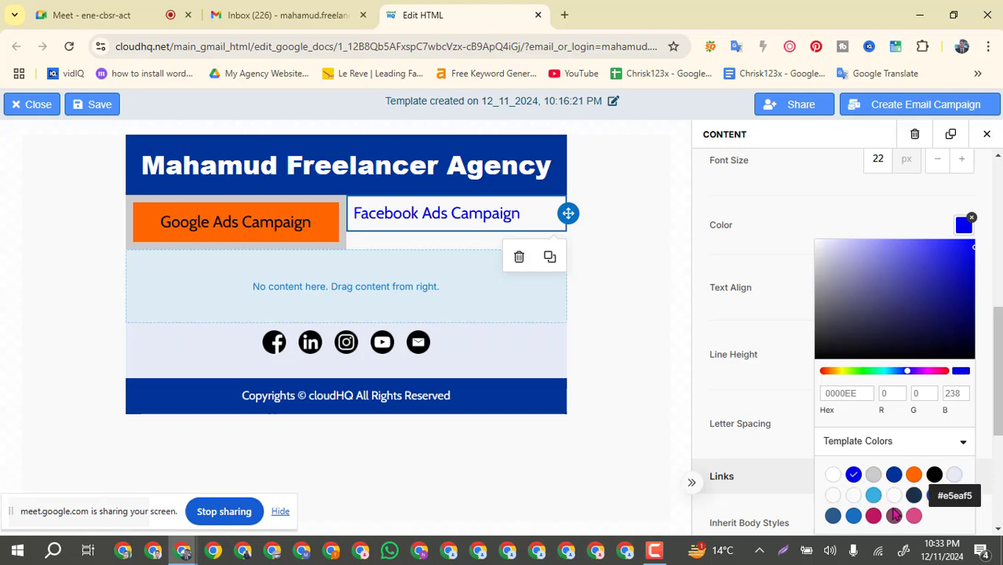
left_click(935, 480)
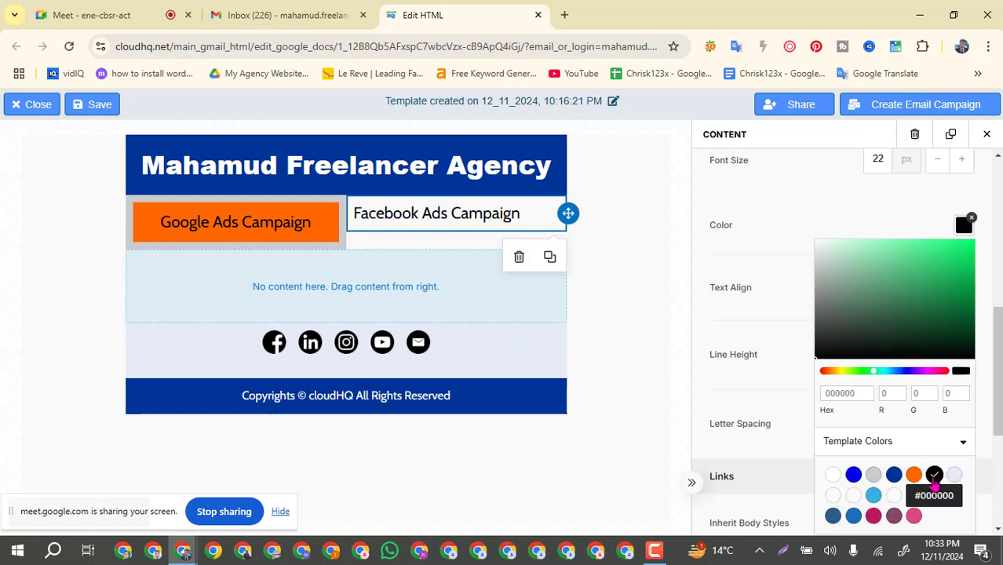
Step: Check the background color of the two-column row's first column and keep it at the template orange FF6600
left_click(830, 210)
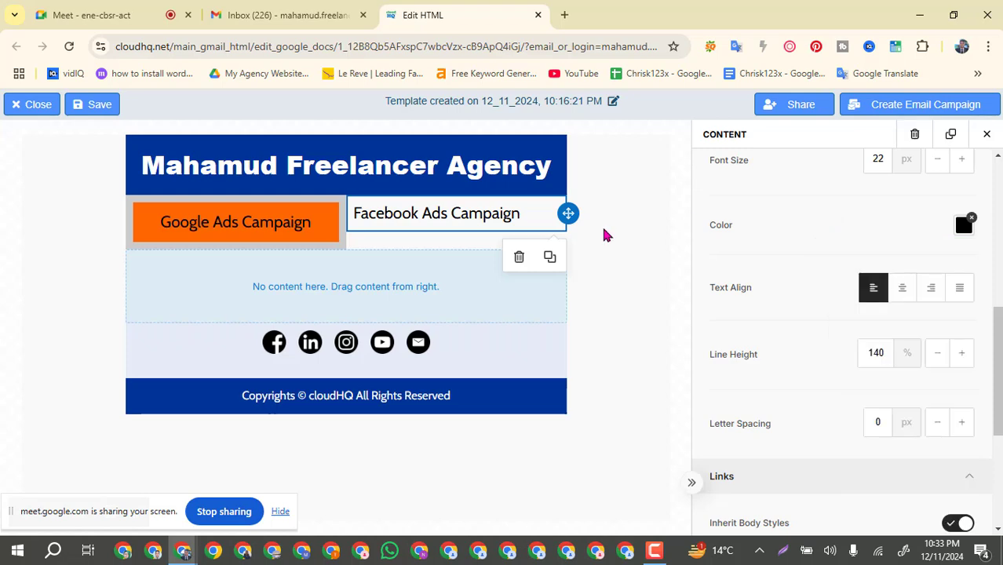
left_click(452, 246)
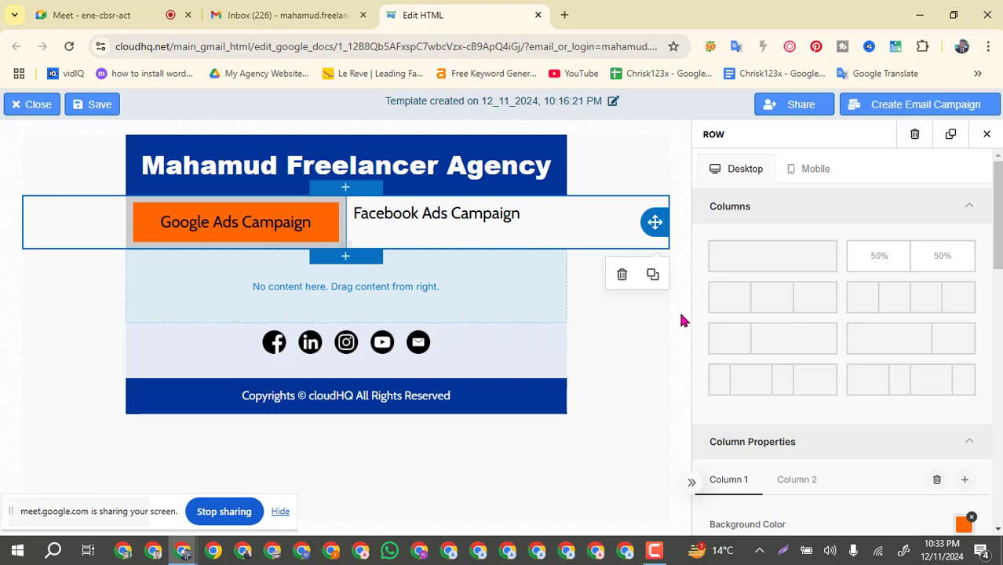
scroll(817, 381, "down", 1)
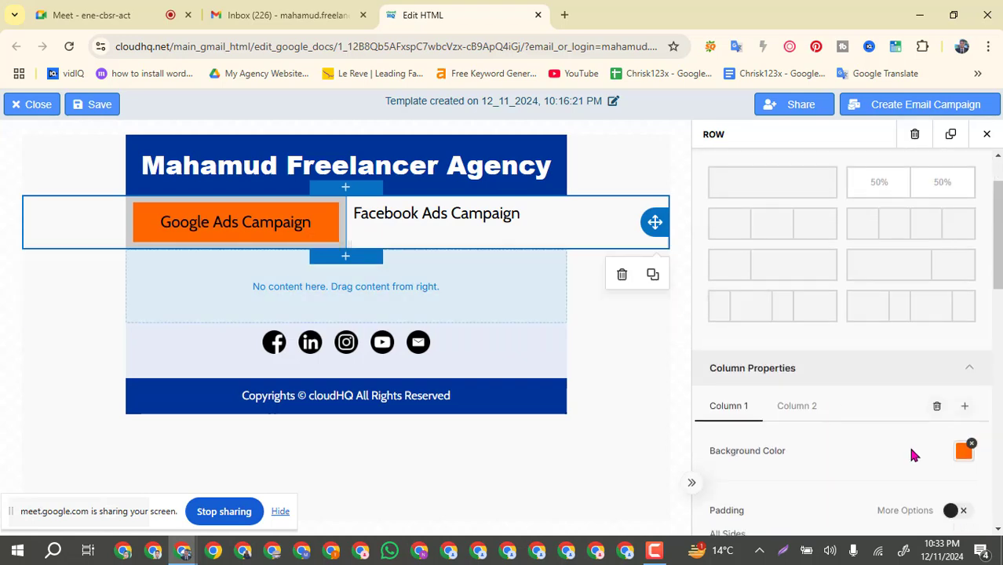
left_click(964, 453)
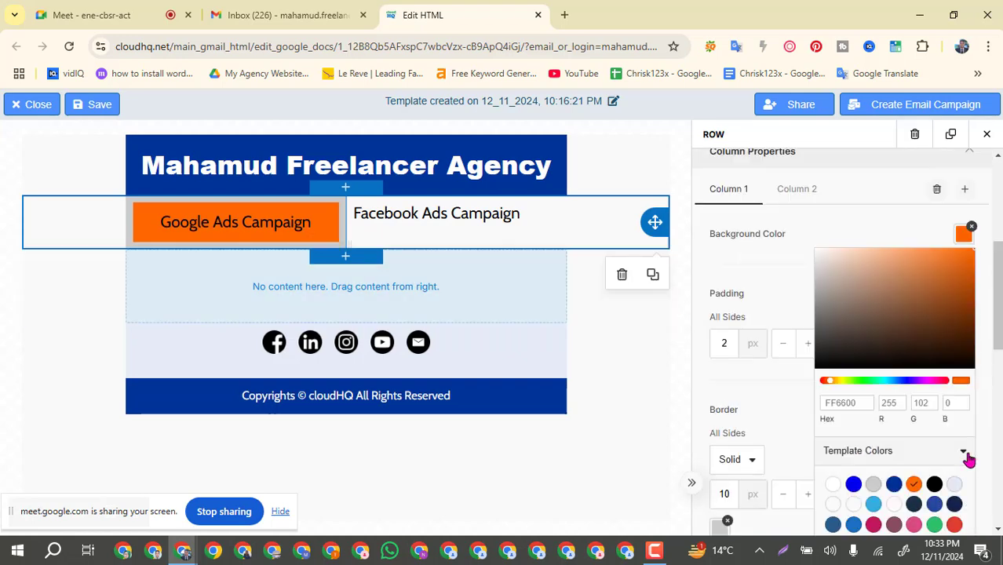
left_click(962, 235)
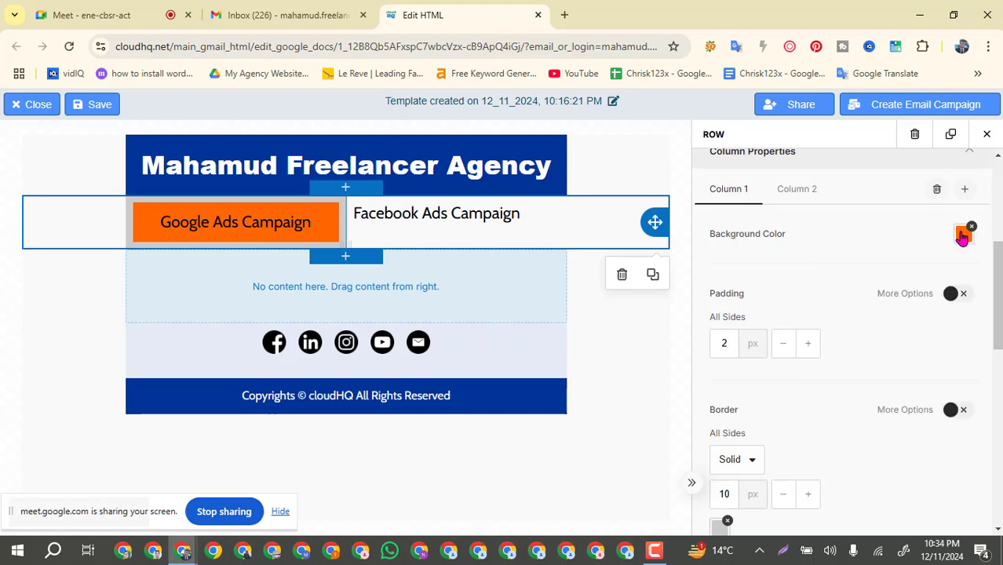
left_click(961, 236)
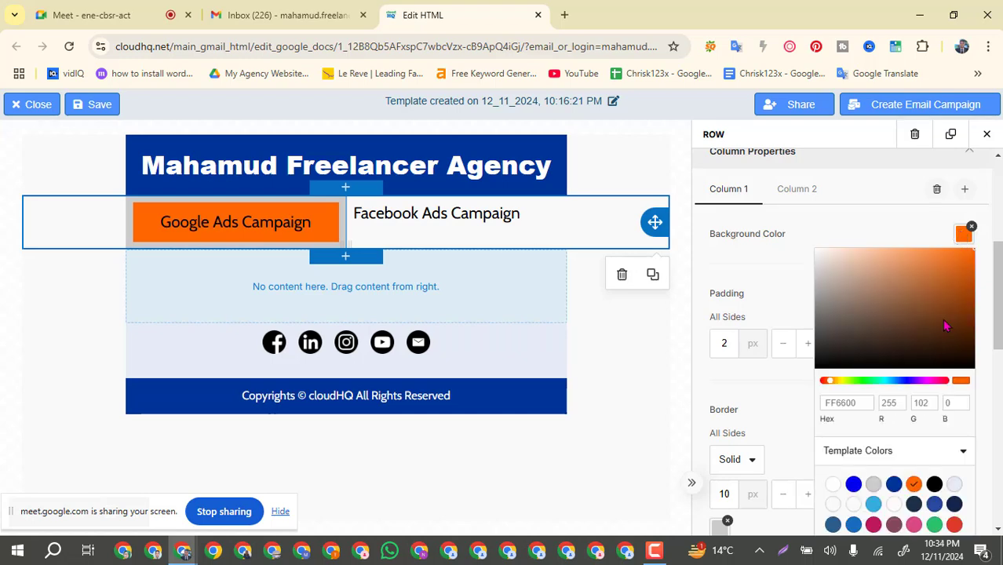
left_click(914, 484)
left_click(603, 237)
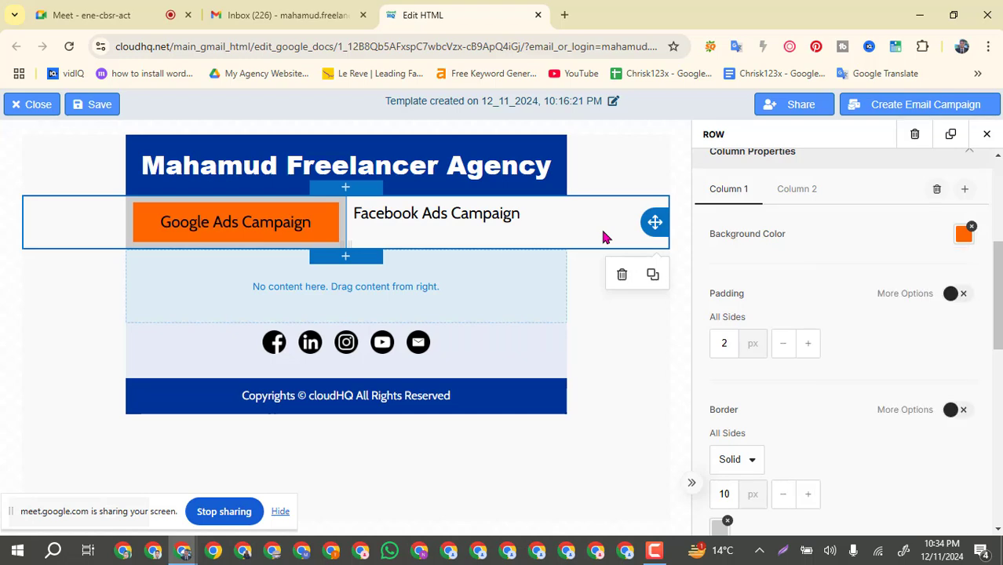
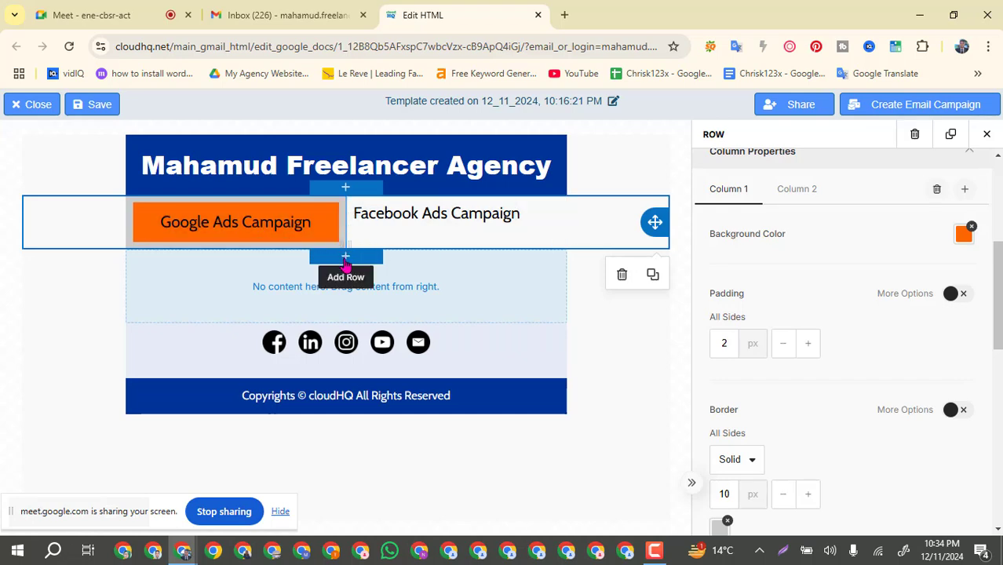
Step: Add three empty rows directly below the row with the Google and Facebook Ads headings
left_click(345, 258)
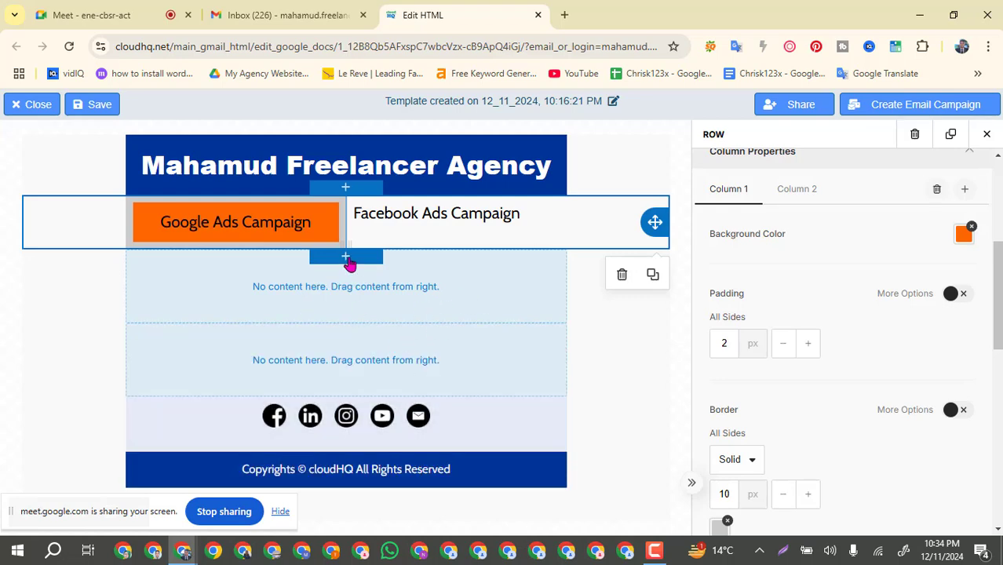
left_click(347, 258)
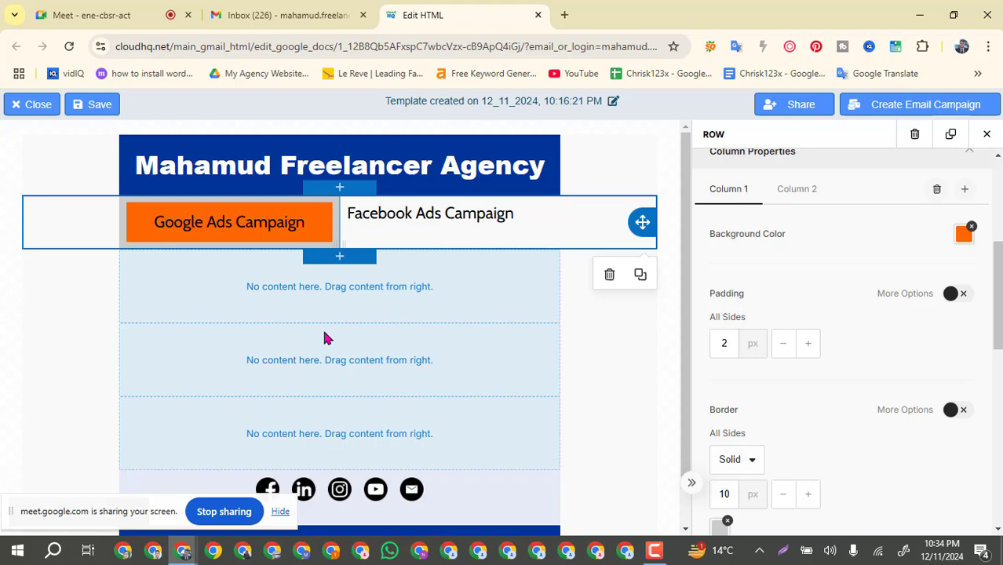
left_click(340, 259)
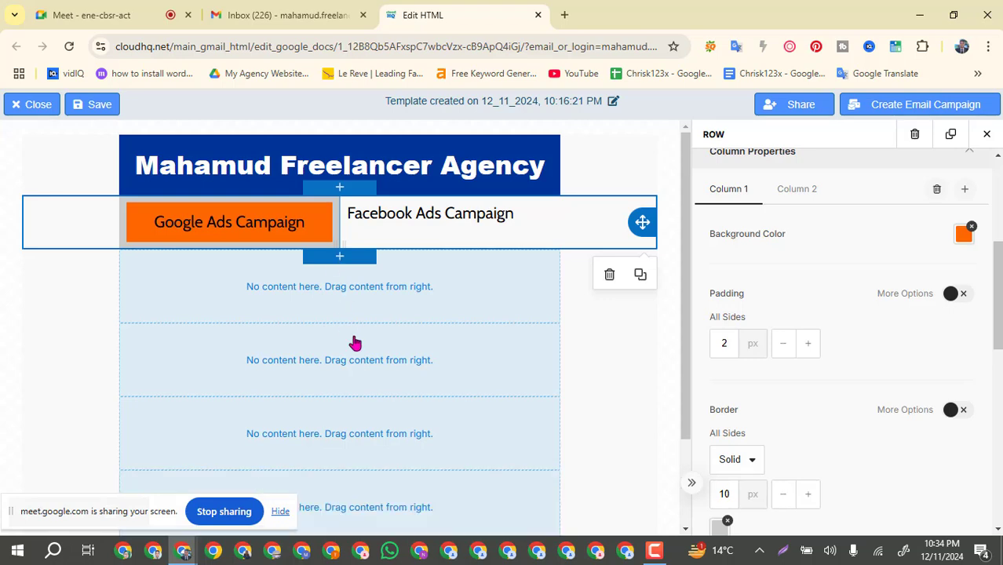
Step: Split the first empty row below the headings into two 50% columns and insert a heading in its first column
left_click(440, 292)
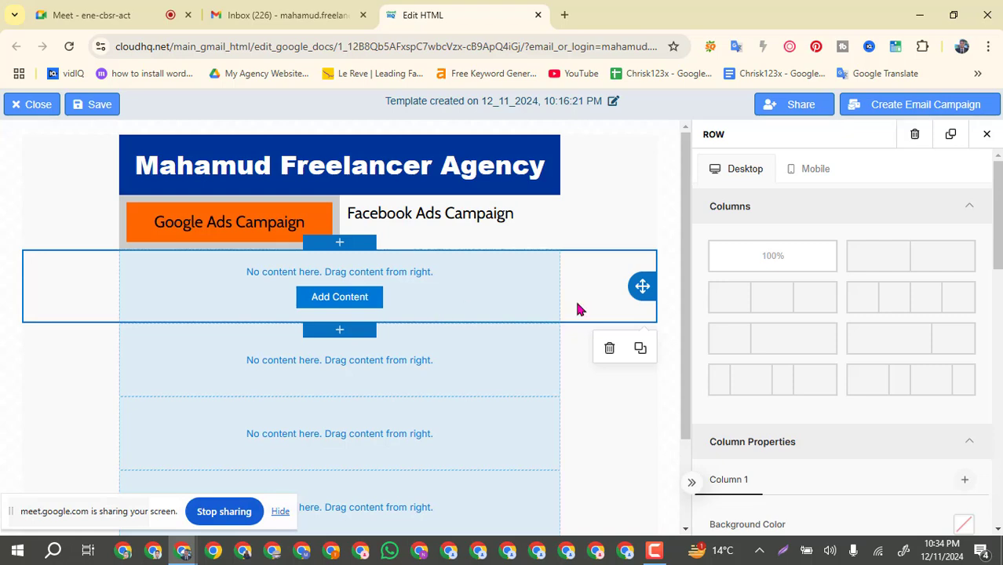
left_click(933, 267)
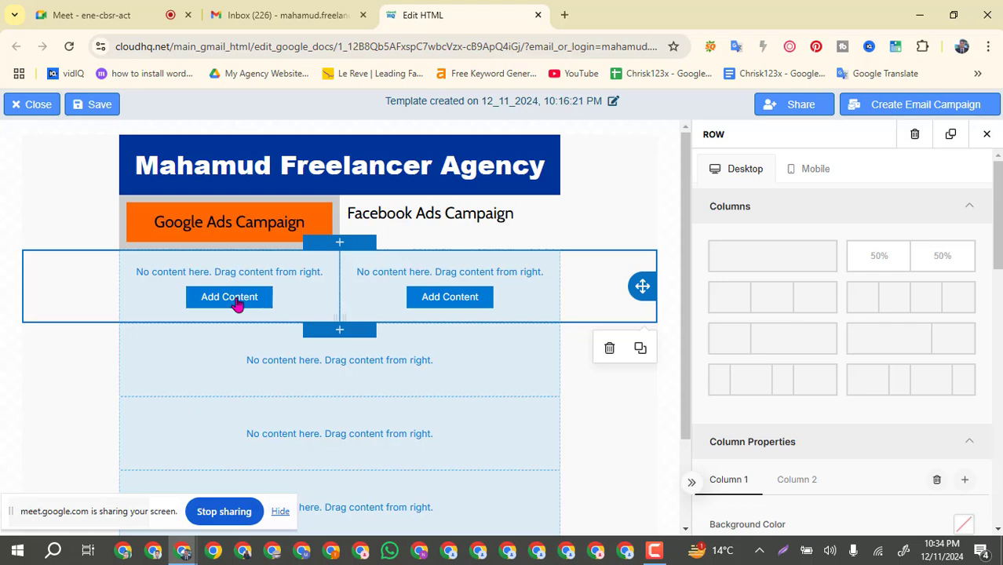
left_click(239, 302)
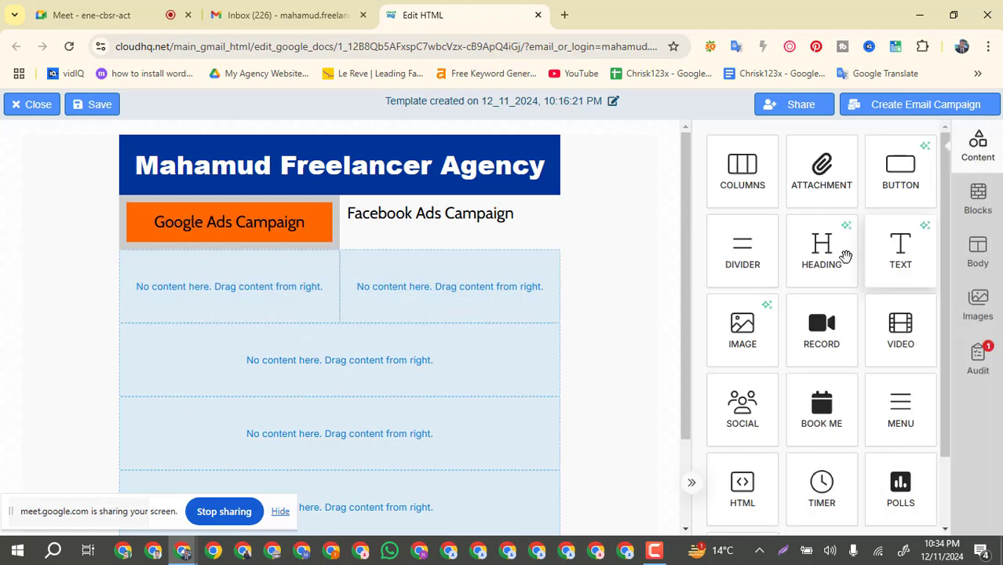
left_click_drag(826, 260, 212, 298)
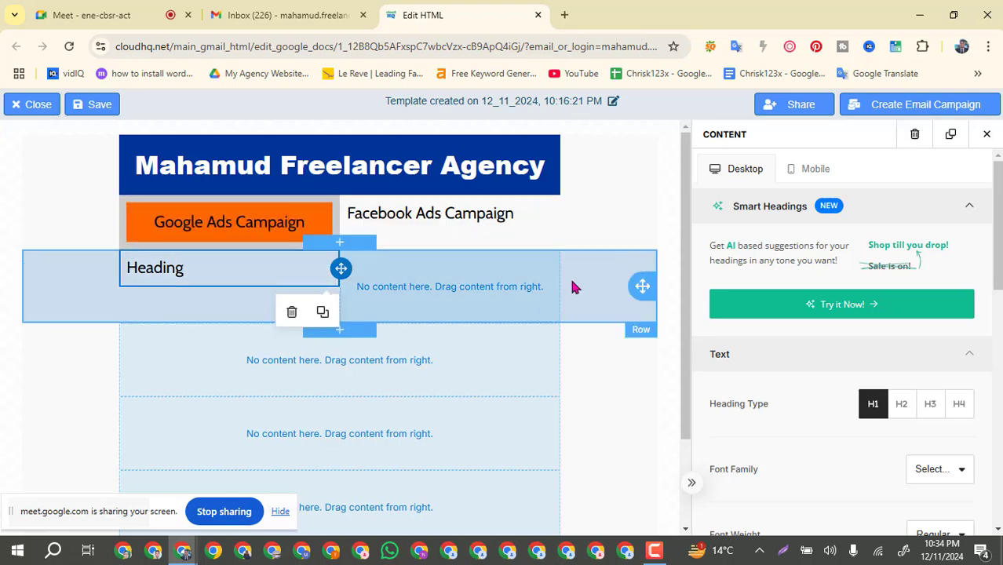
Step: Delete the row directly below the Google and Facebook Ads headings
left_click(638, 328)
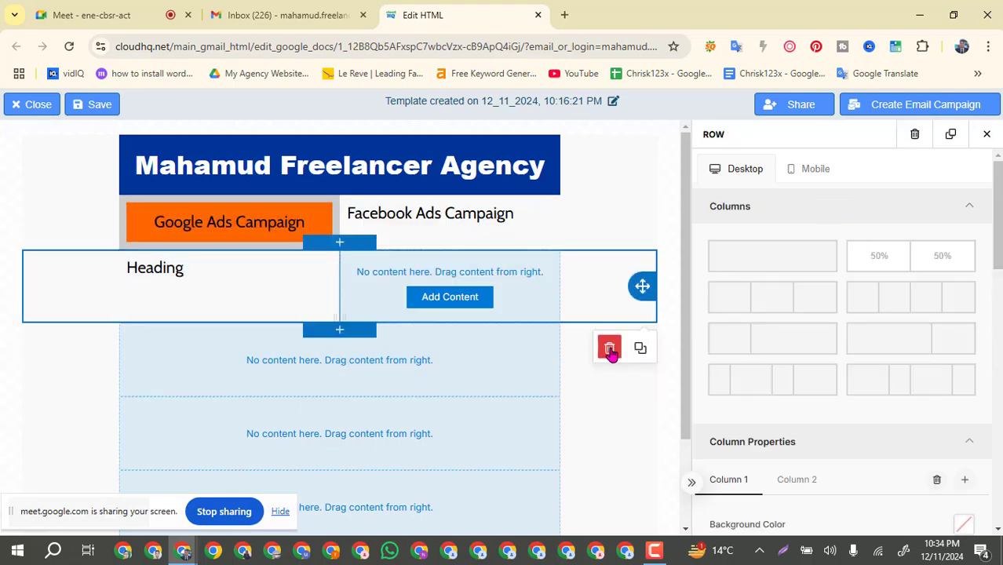
left_click(610, 349)
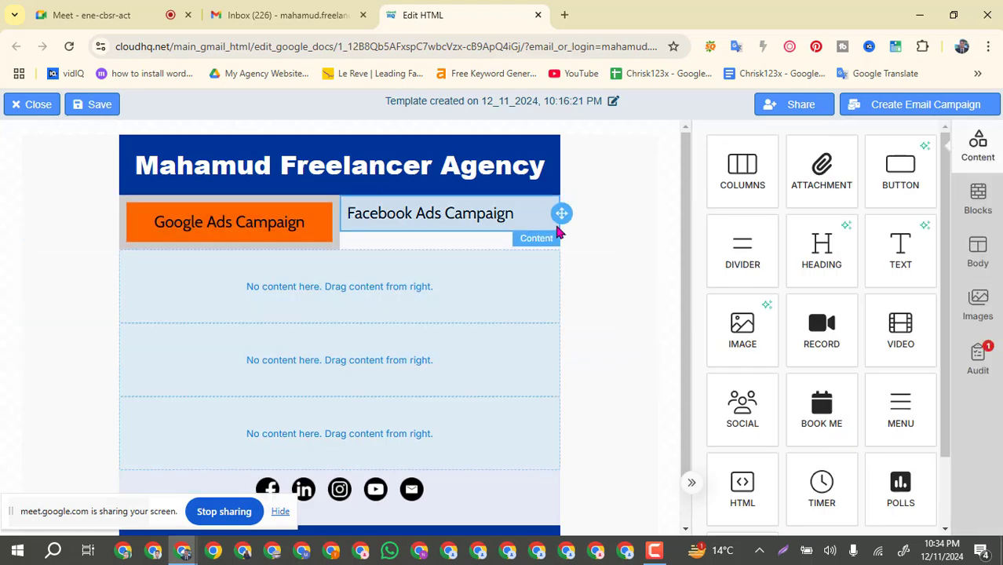
Step: Review the column properties of the row with the Google and Facebook Ads headings
left_click(580, 233)
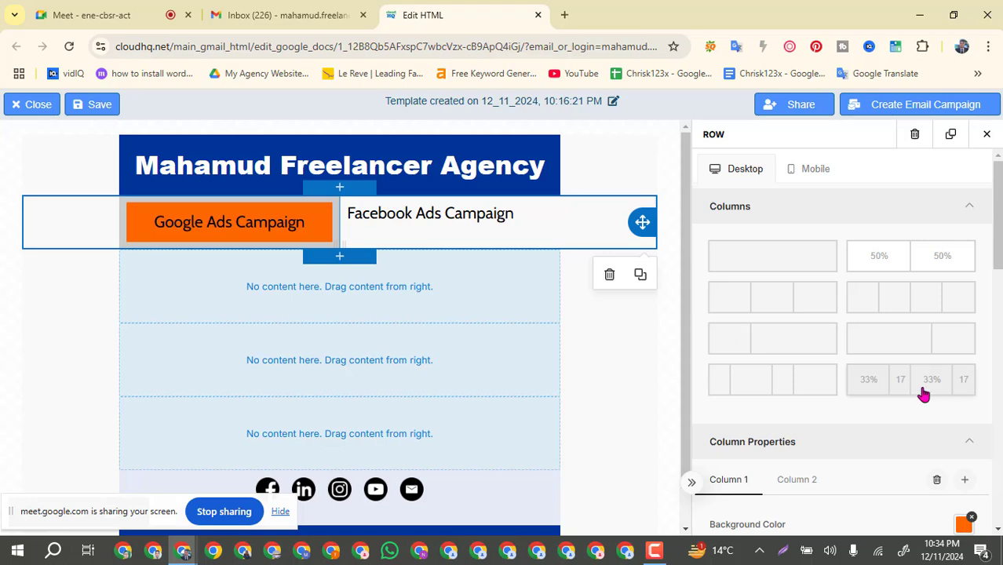
scroll(921, 393, "down", 3)
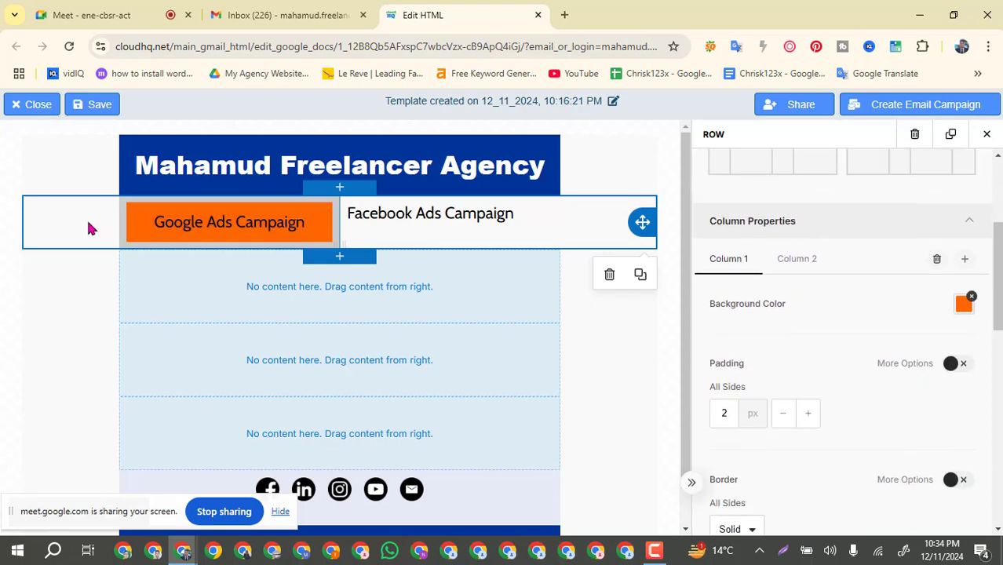
left_click(318, 225)
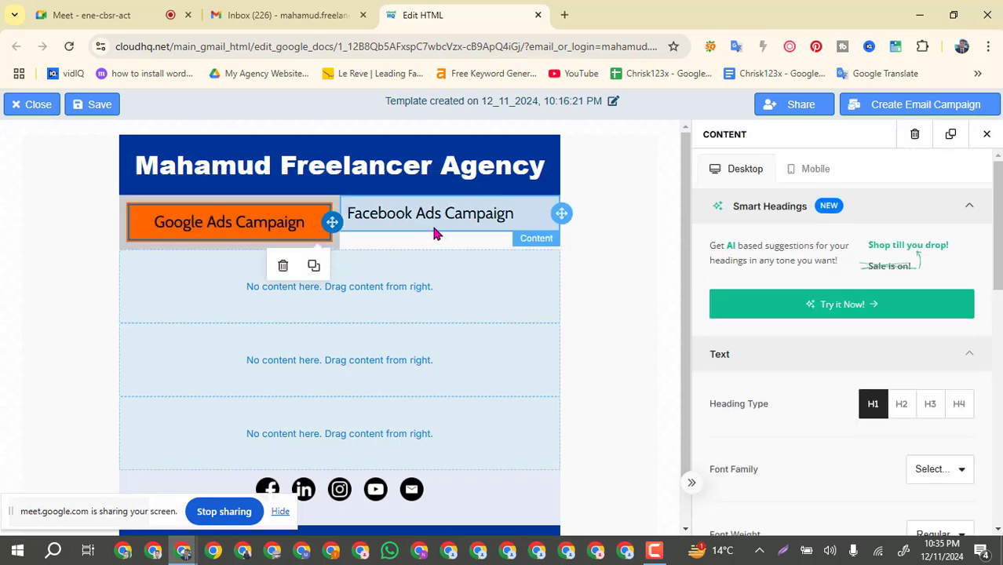
Step: Try the template orange FF6600 as the "Facebook Ads Campaign" text color, and return it to black 000000
left_click(437, 233)
scroll(904, 405, "down", 2)
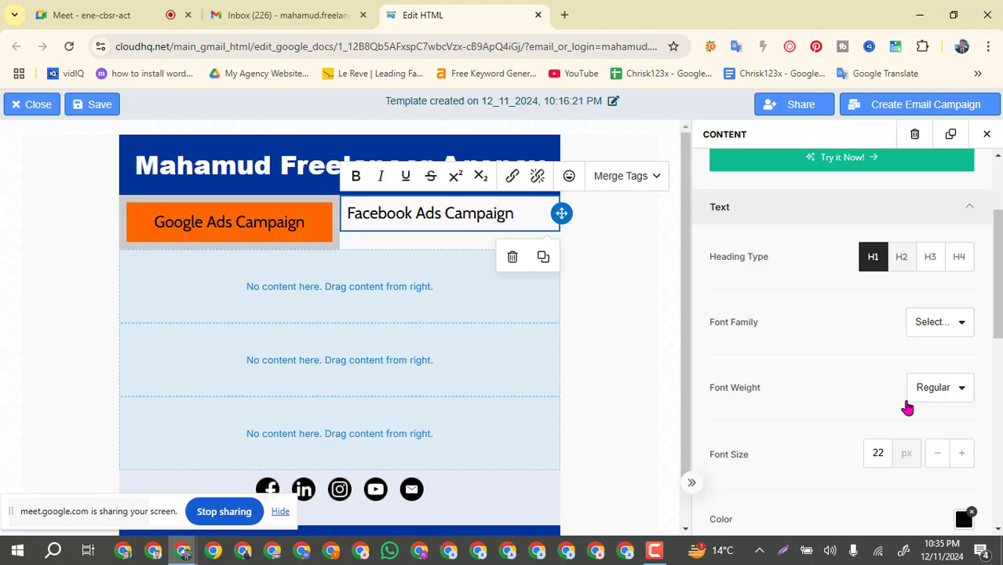
scroll(907, 406, "down", 3)
left_click(965, 306)
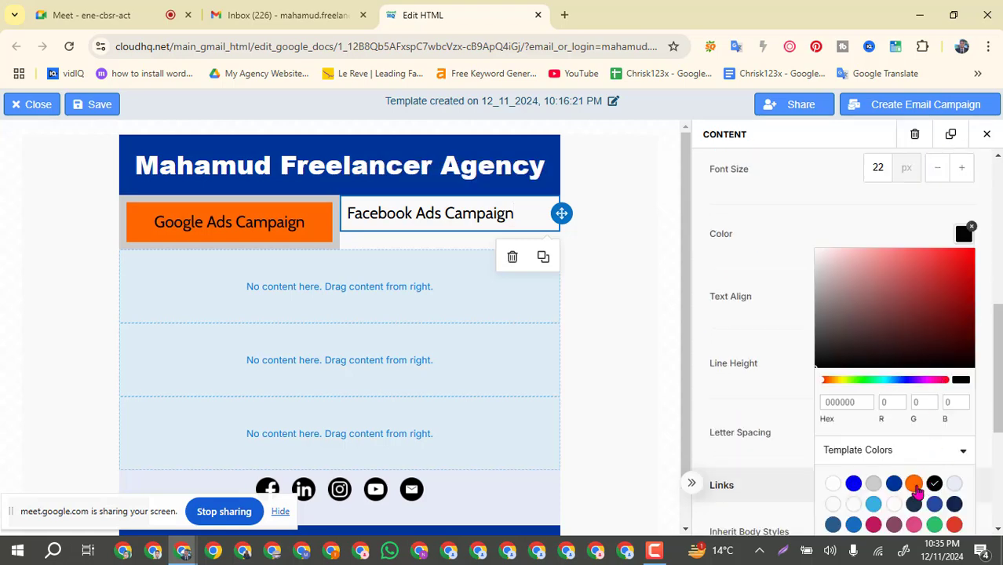
left_click(914, 485)
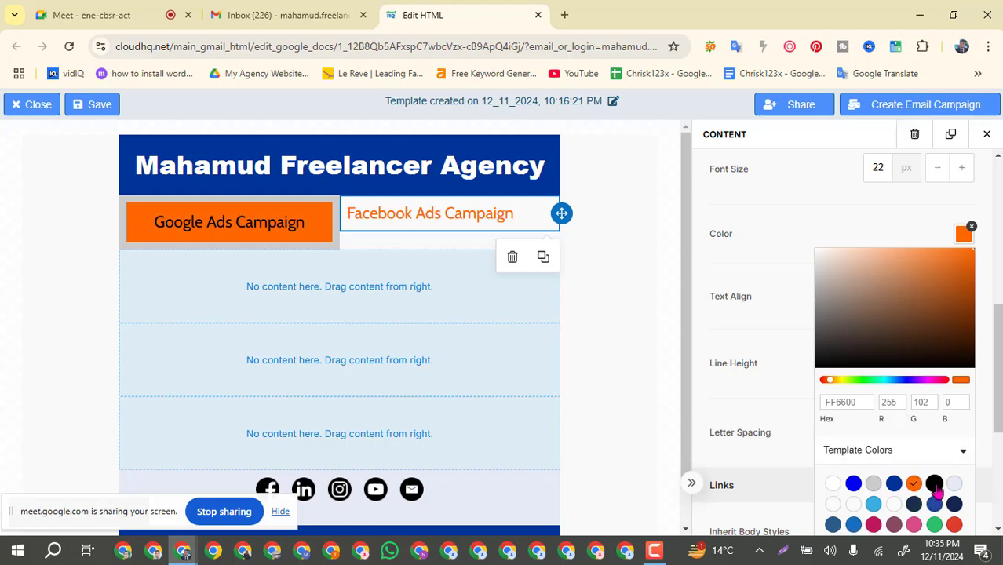
left_click(935, 486)
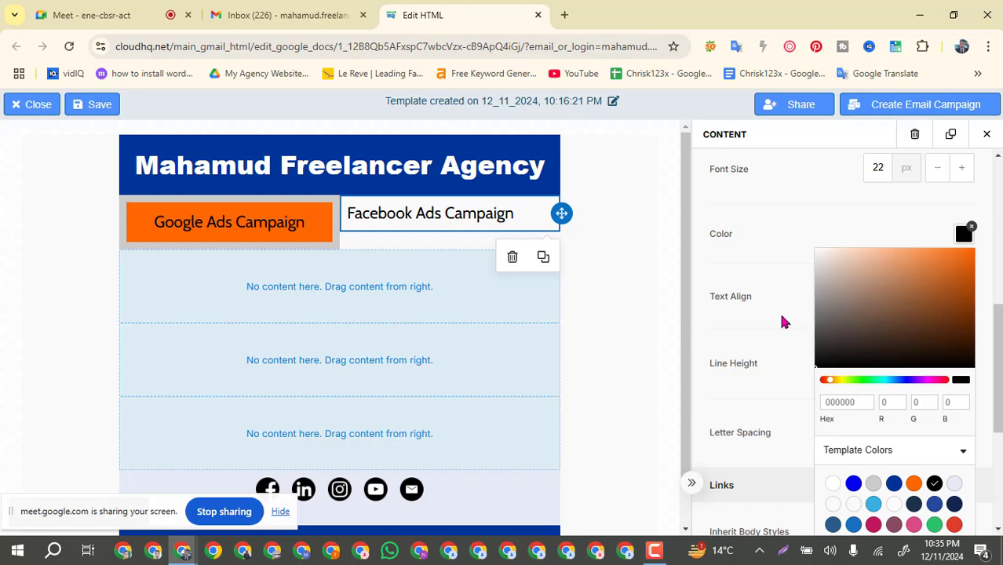
left_click(743, 367)
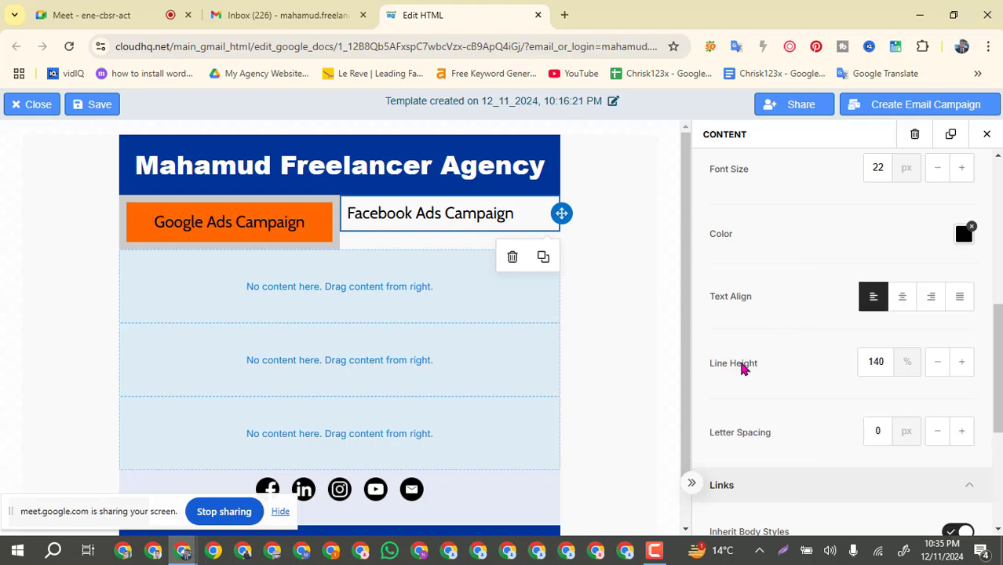
Step: Look through the text, color, link and general settings of the "Facebook Ads Campaign" heading for a background option
scroll(743, 366, "down", 2)
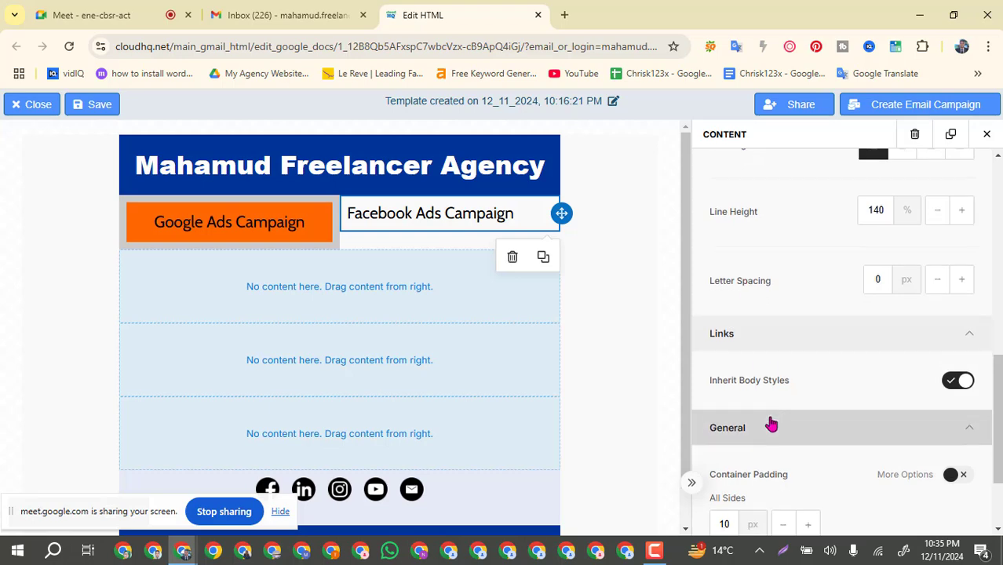
scroll(767, 421, "down", 2)
scroll(775, 422, "up", 10)
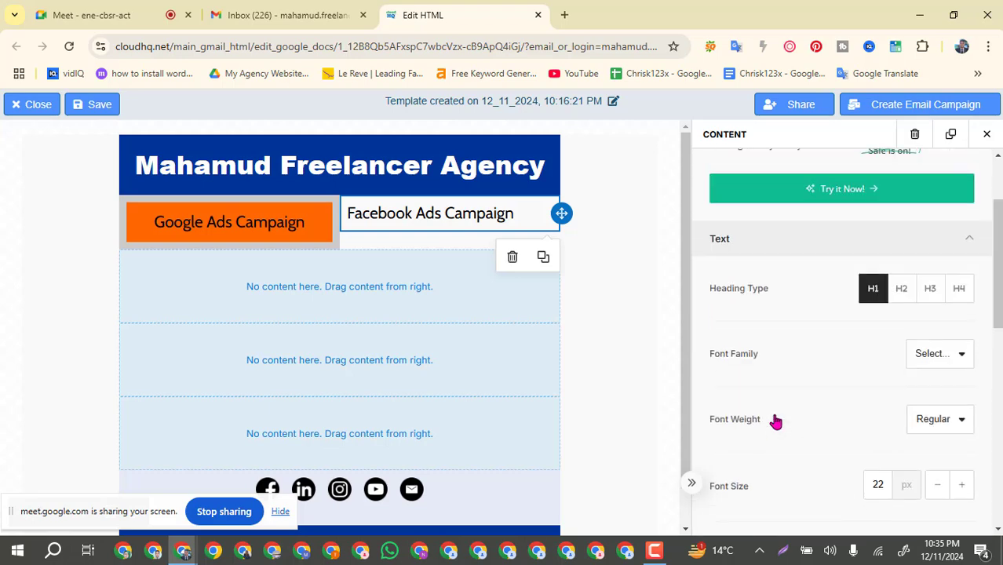
scroll(775, 419, "down", 2)
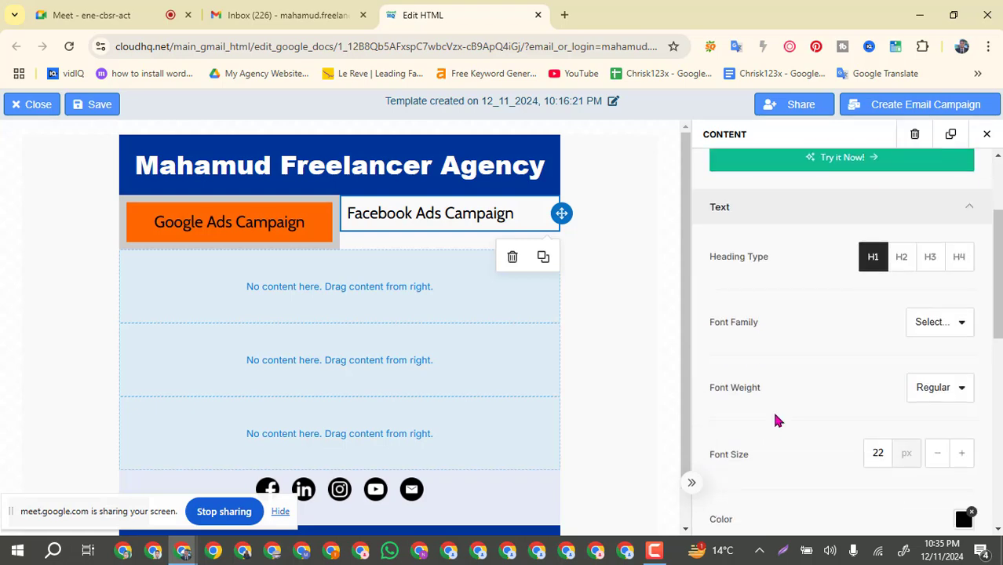
scroll(781, 408, "up", 2)
scroll(786, 404, "down", 4)
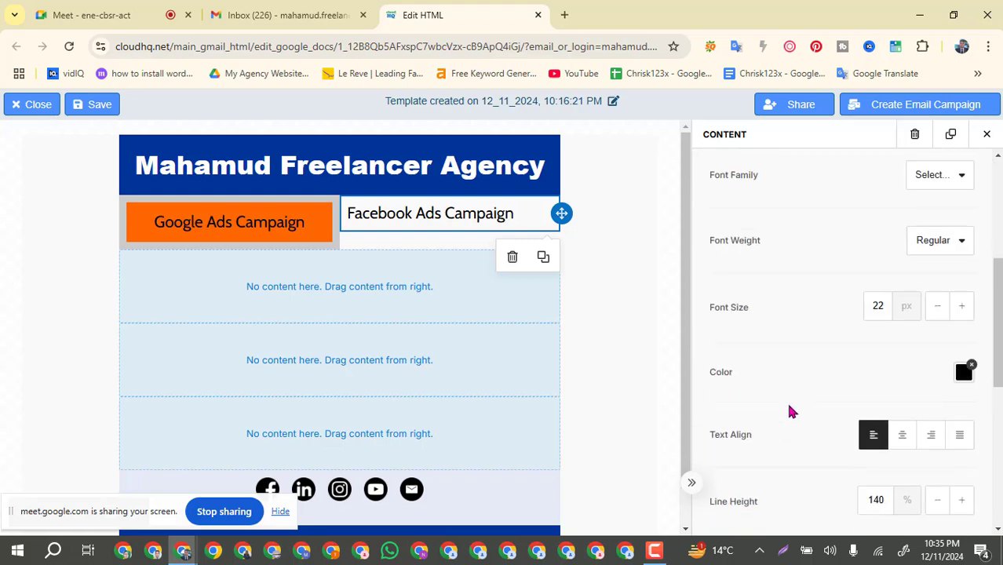
left_click(964, 375)
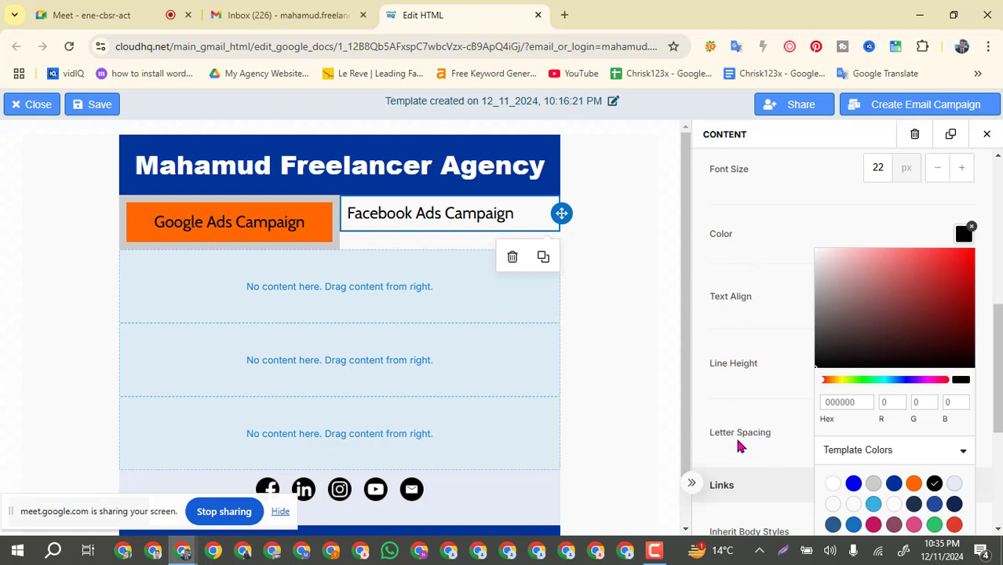
scroll(736, 440, "down", 2)
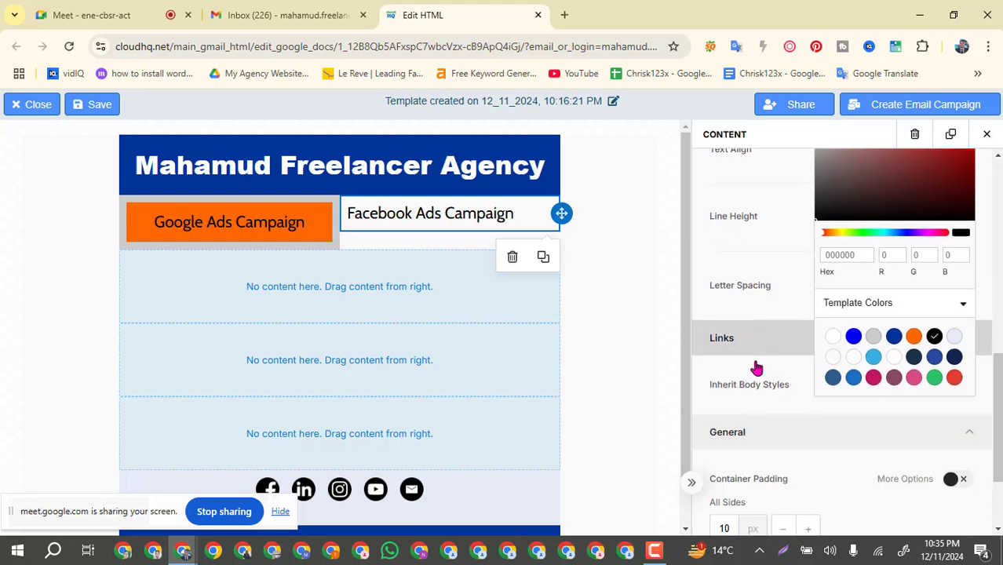
Step: Turn off inherited body styles for links in the "Facebook Ads Campaign" heading and set the link color to orange FF6600
left_click(769, 397)
left_click(767, 392)
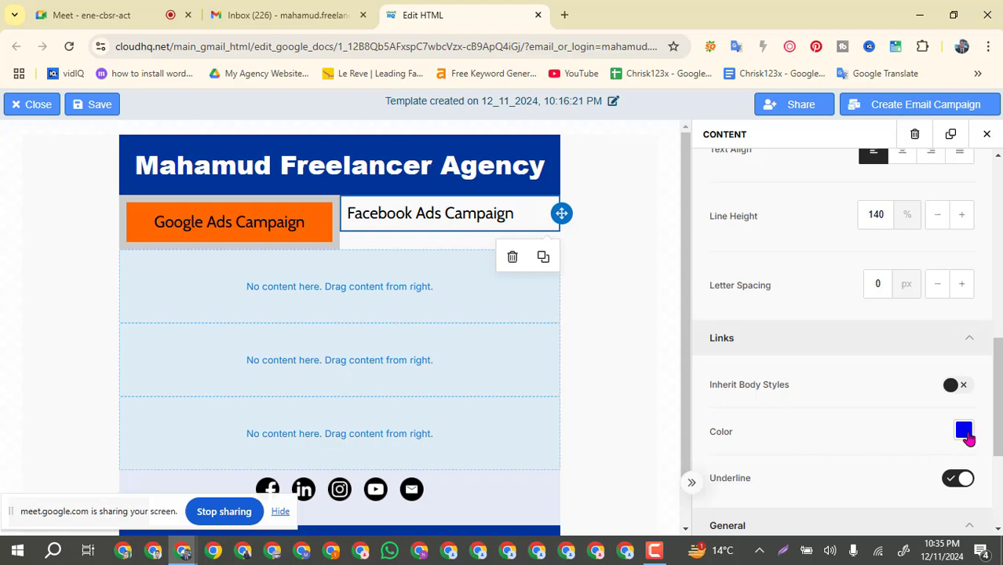
left_click(964, 431)
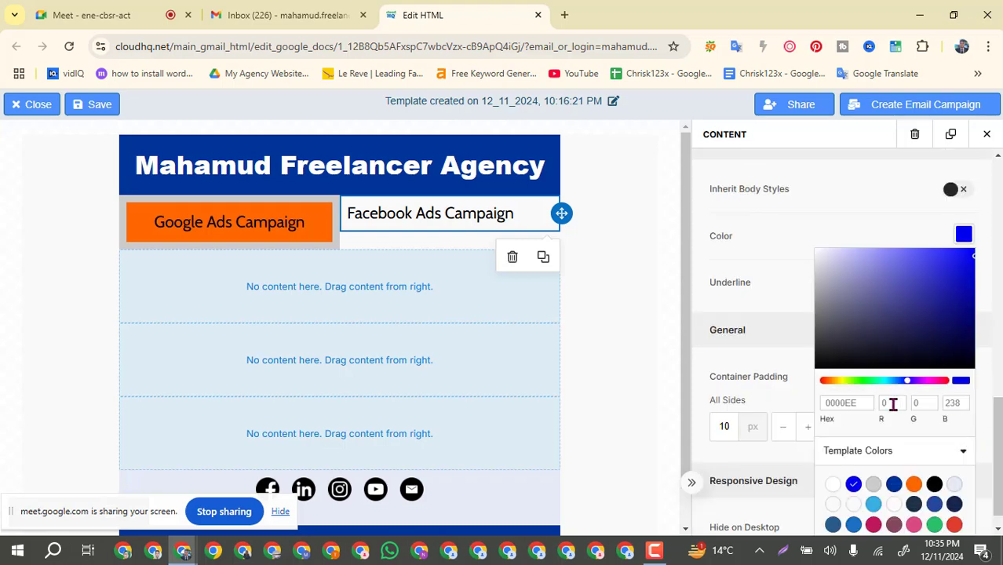
left_click(912, 485)
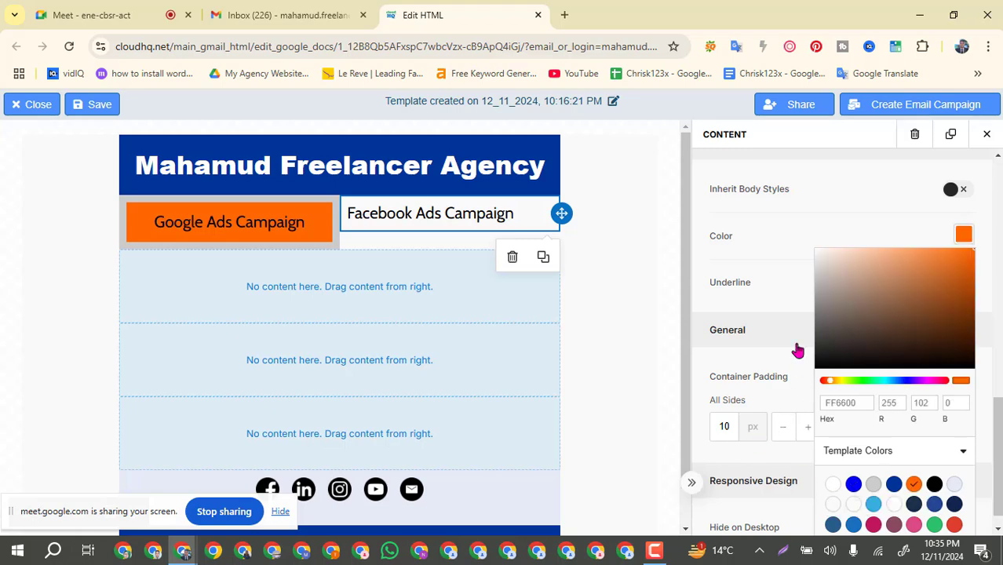
scroll(849, 484, "down", 1)
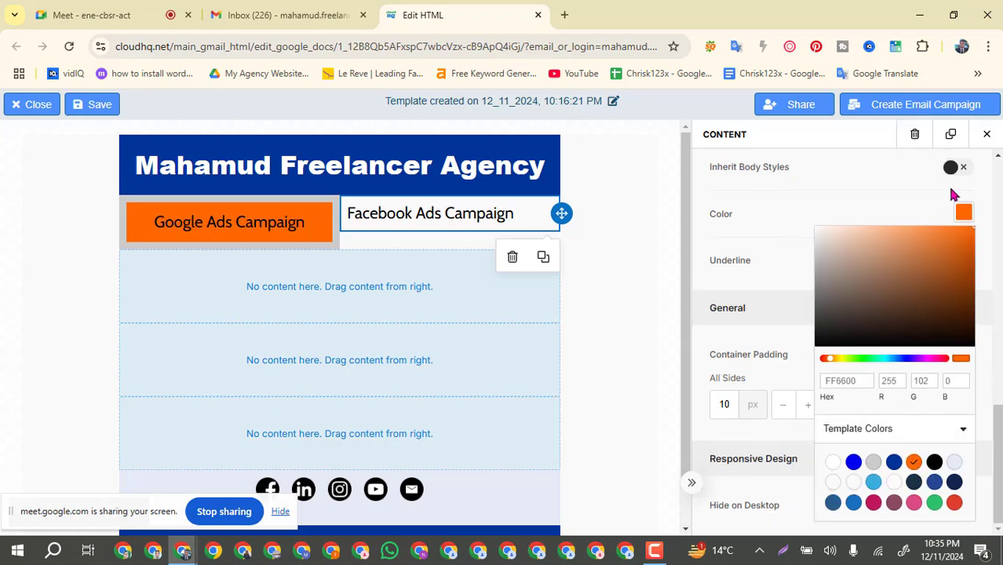
Step: Duplicate the two-column row with the Google and Facebook Ads headings
left_click(964, 212)
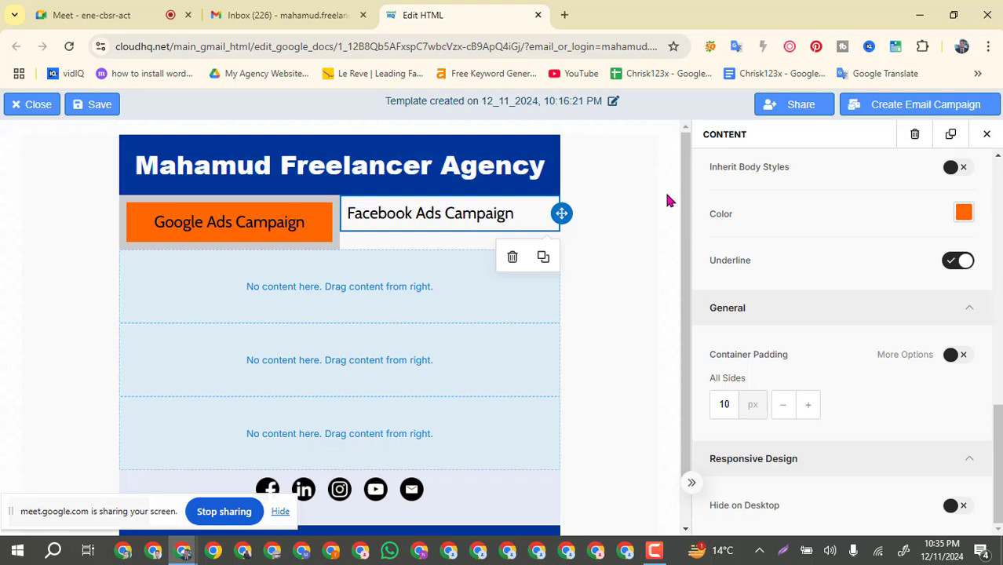
left_click(668, 201)
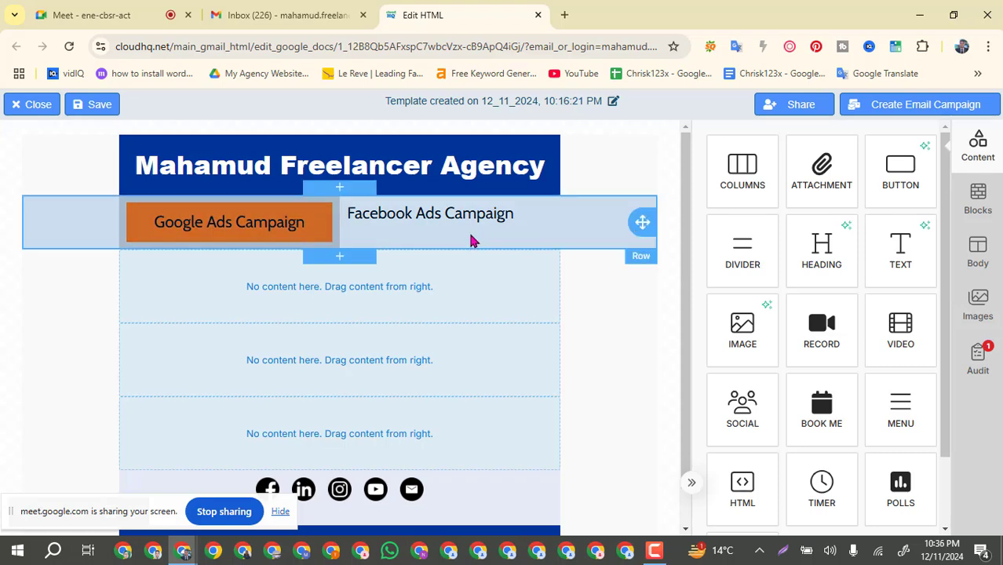
left_click(604, 230)
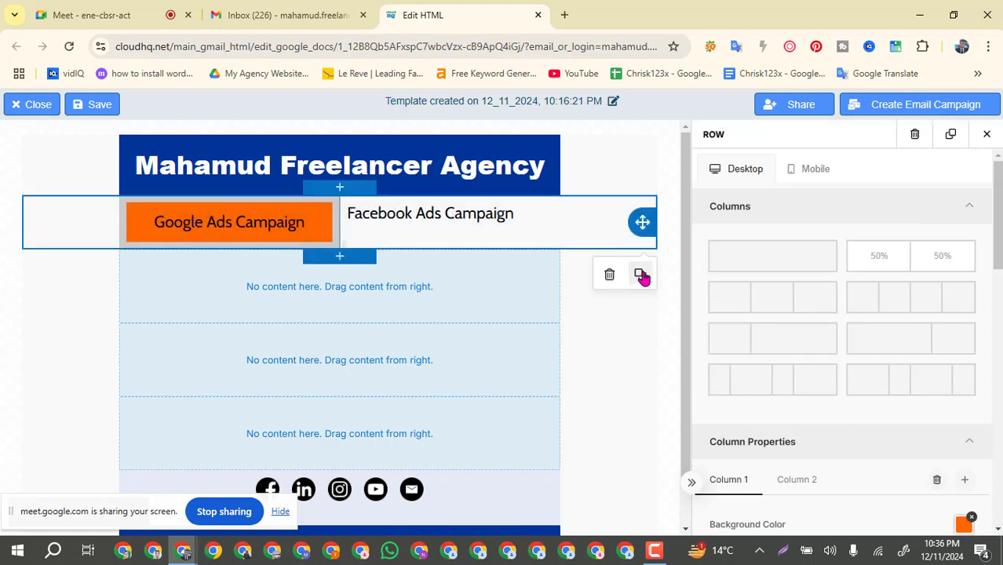
left_click(639, 275)
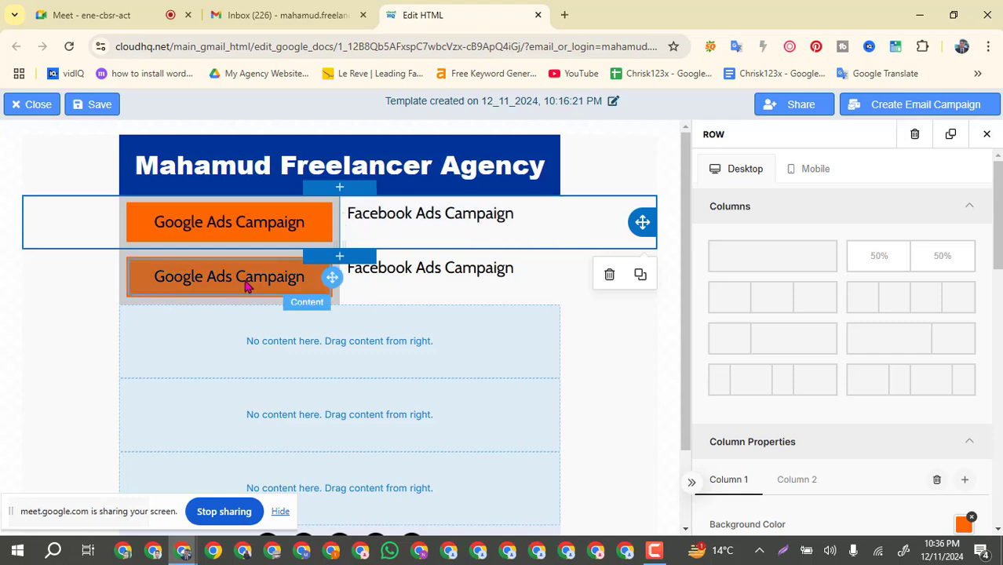
Step: Replace the "Google Ads Campaign" heading in the duplicated row with "Youtube Video SEO & Promotion"
left_click(255, 285)
left_click_drag(306, 276, 154, 289)
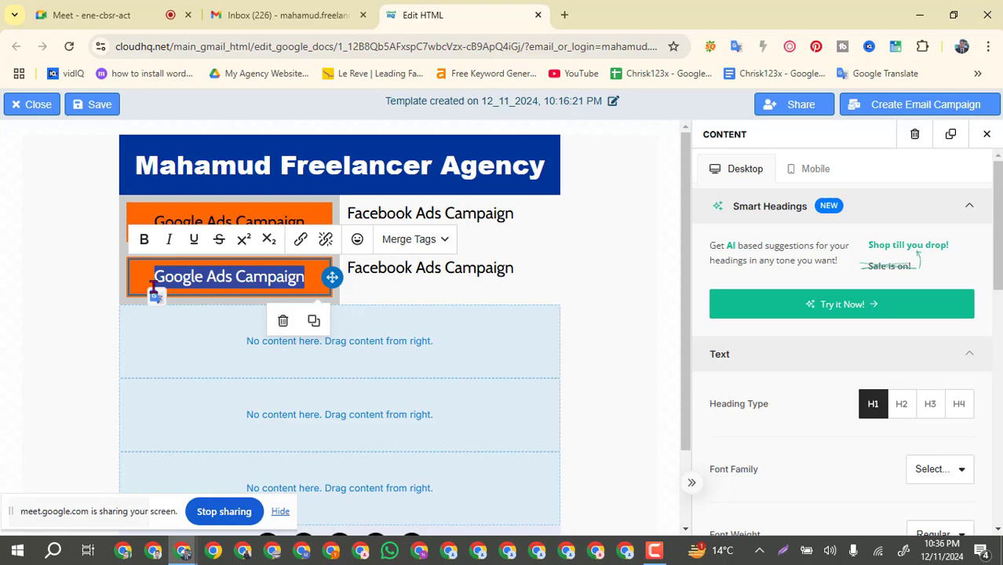
type("Youtu")
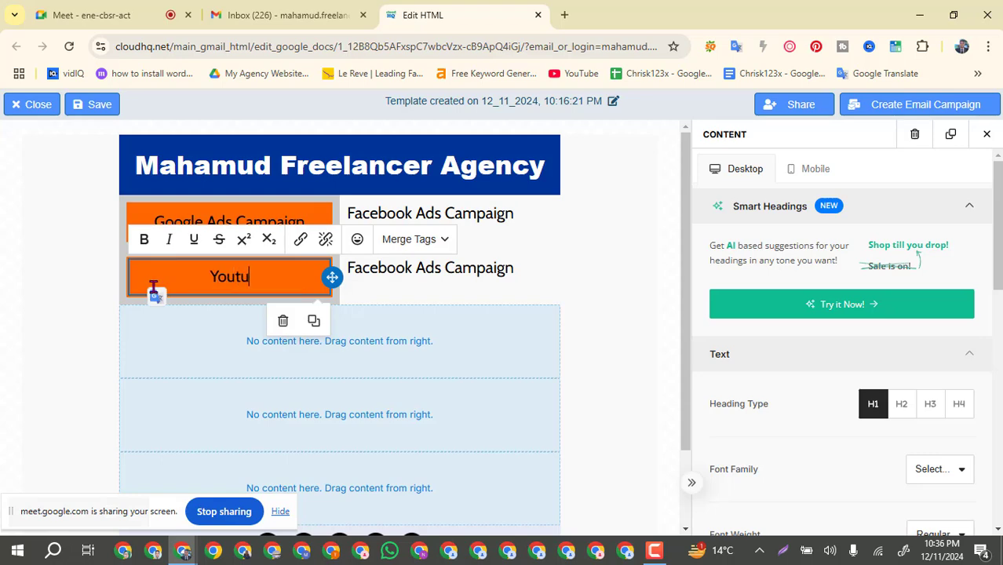
type("be Vi")
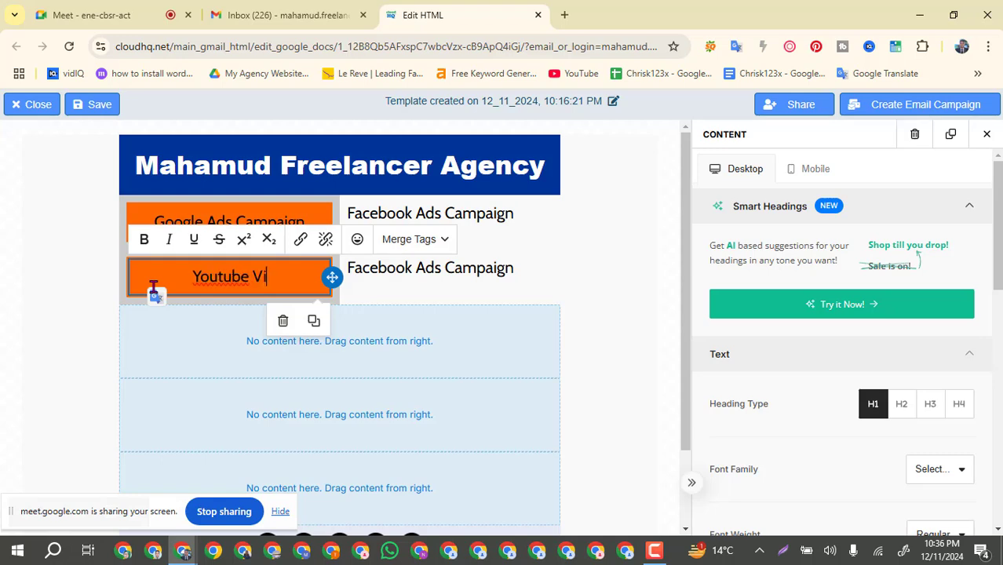
type("deo S")
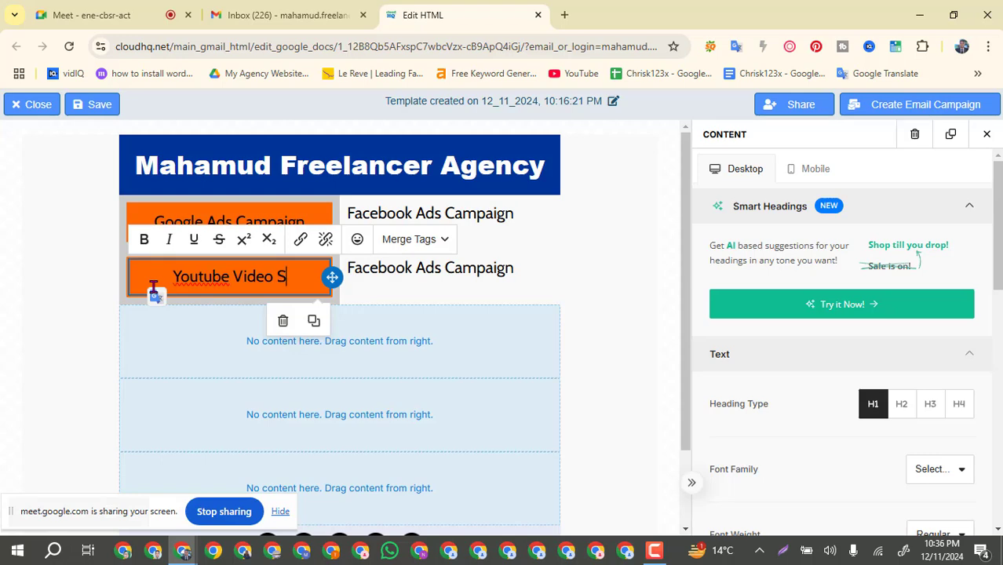
type("EO &")
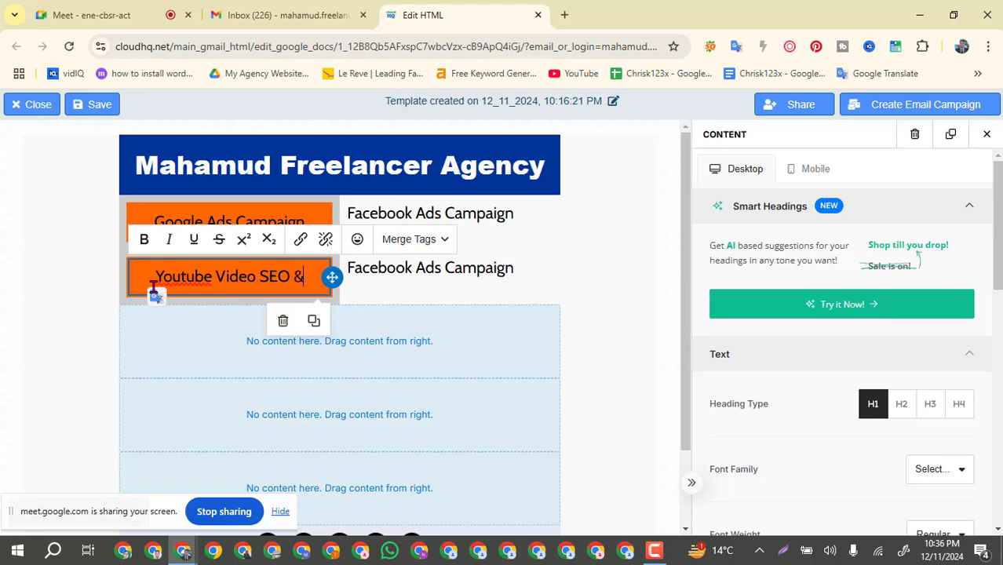
type(" Promotion")
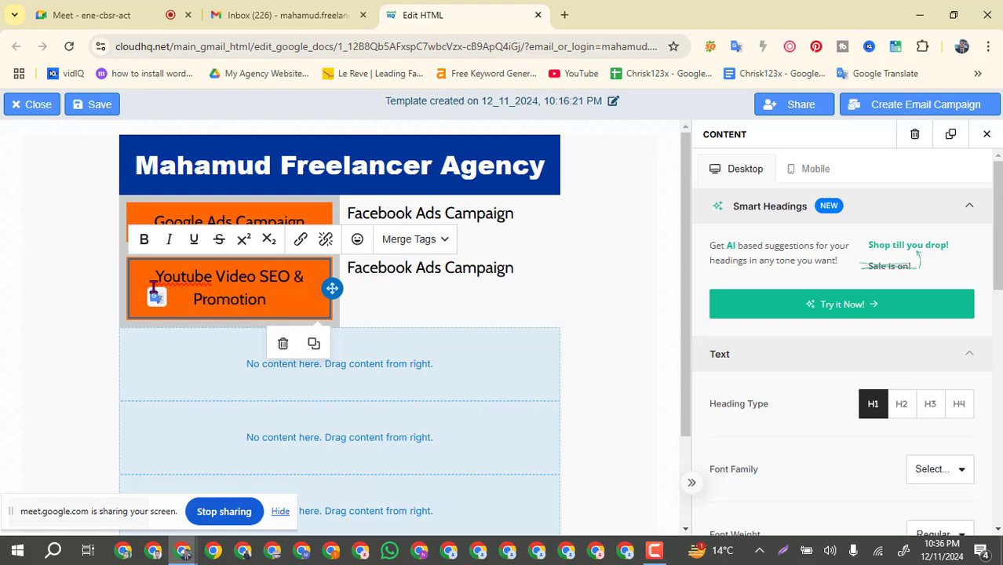
Step: Replace the "Facebook Ads Campaign" heading in the duplicated row with "Social Media Marketing & Management"
left_click(442, 279)
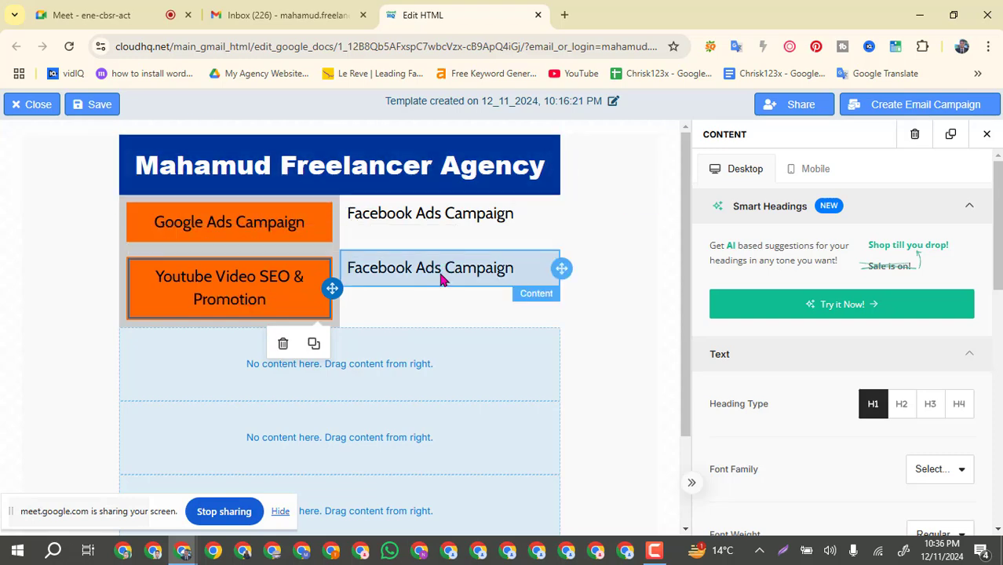
left_click(508, 269)
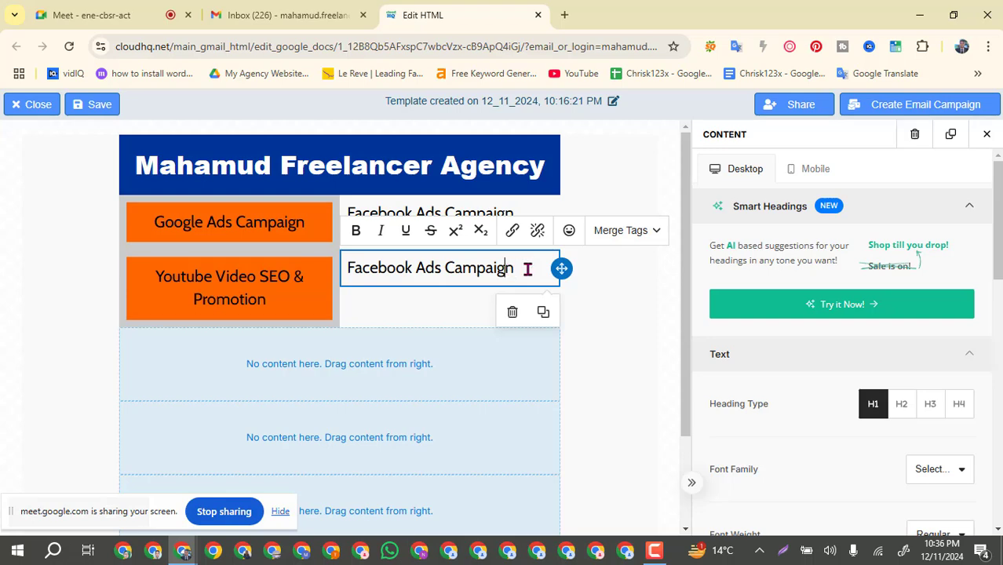
left_click_drag(521, 269, 344, 269)
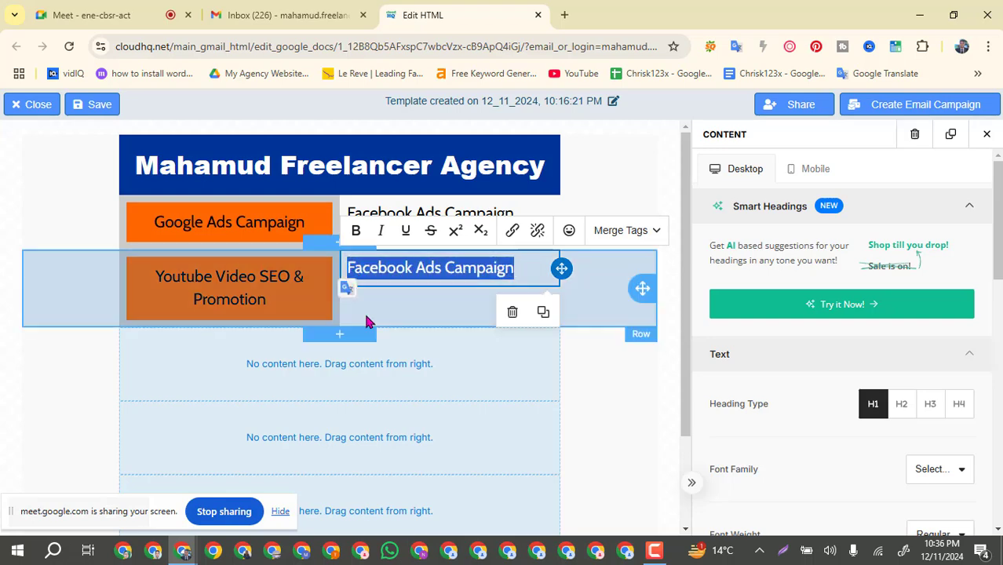
type("Soc")
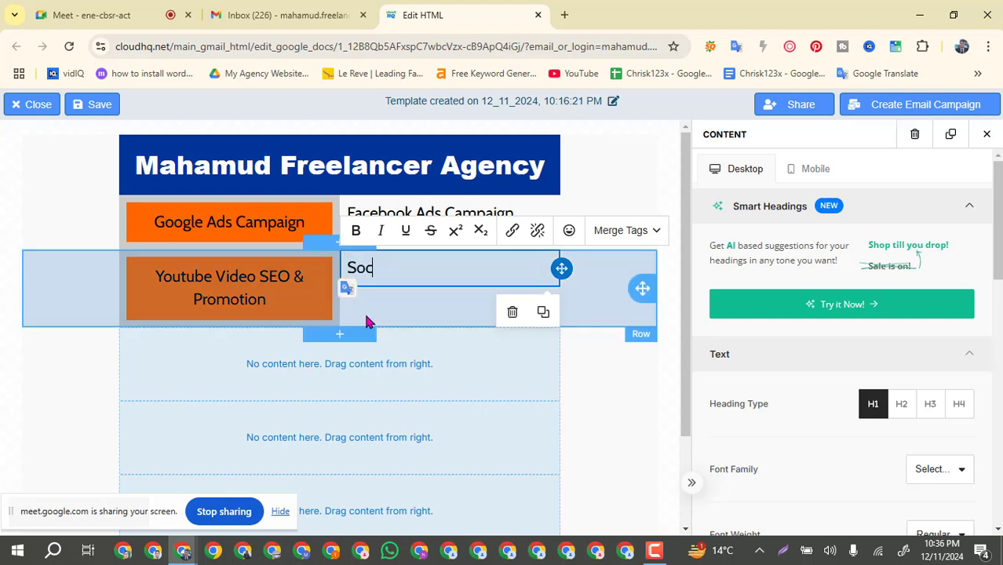
type("ial Media")
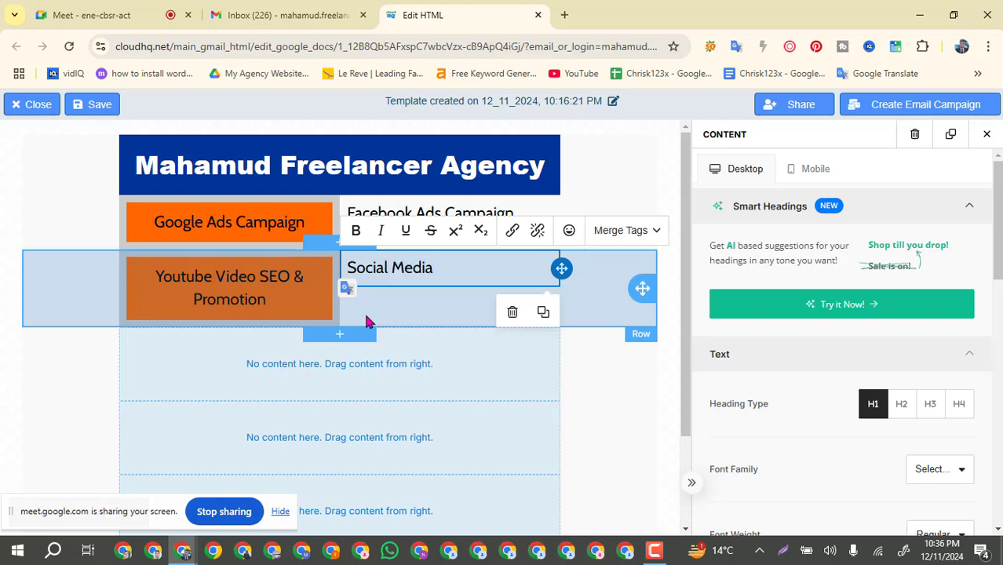
key("BackSpace")
key("BackSpace")
type("Marketin")
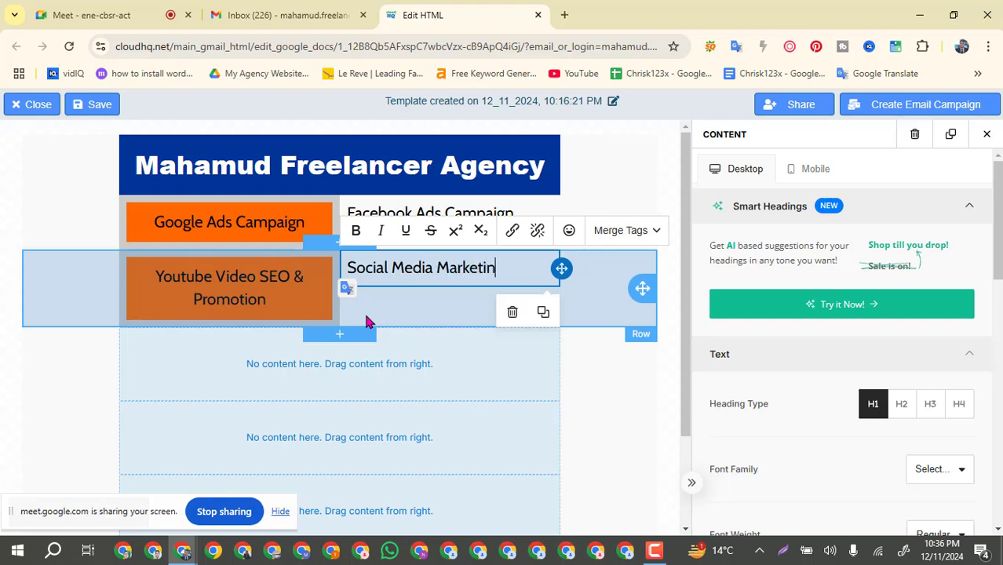
type("g & Manage")
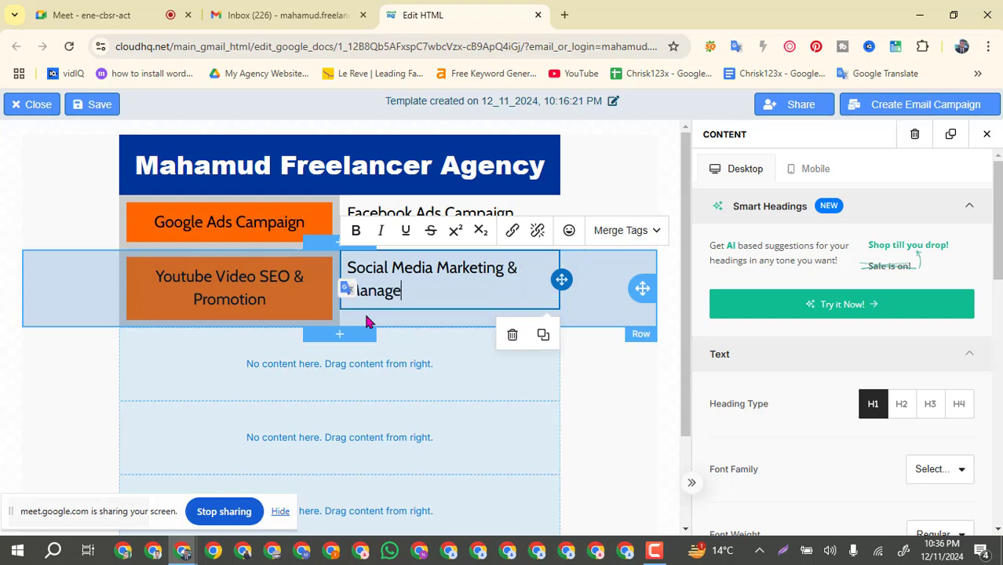
type("ment")
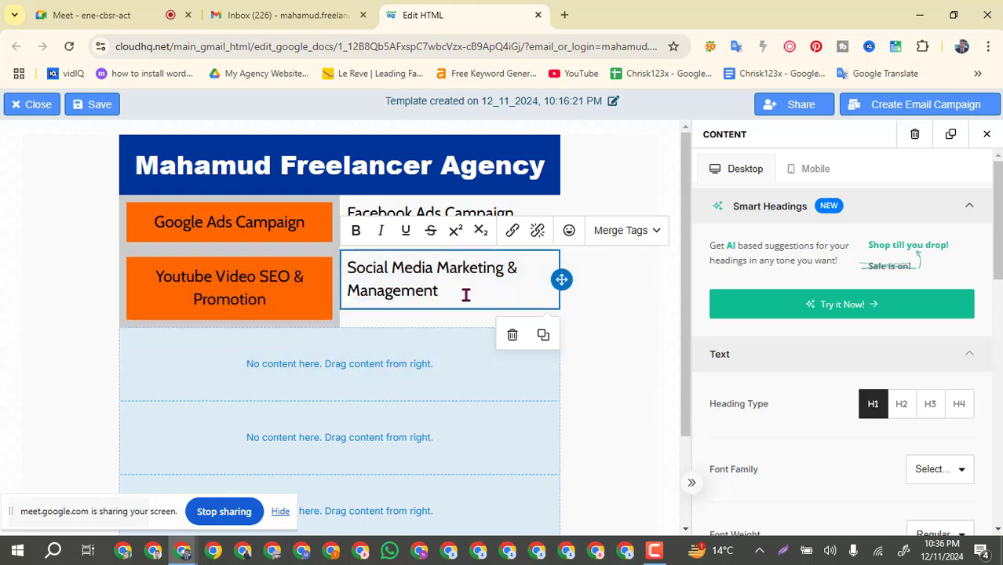
Step: Center-align the "Social Media Marketing & Management" heading
scroll(901, 453, "down", 3)
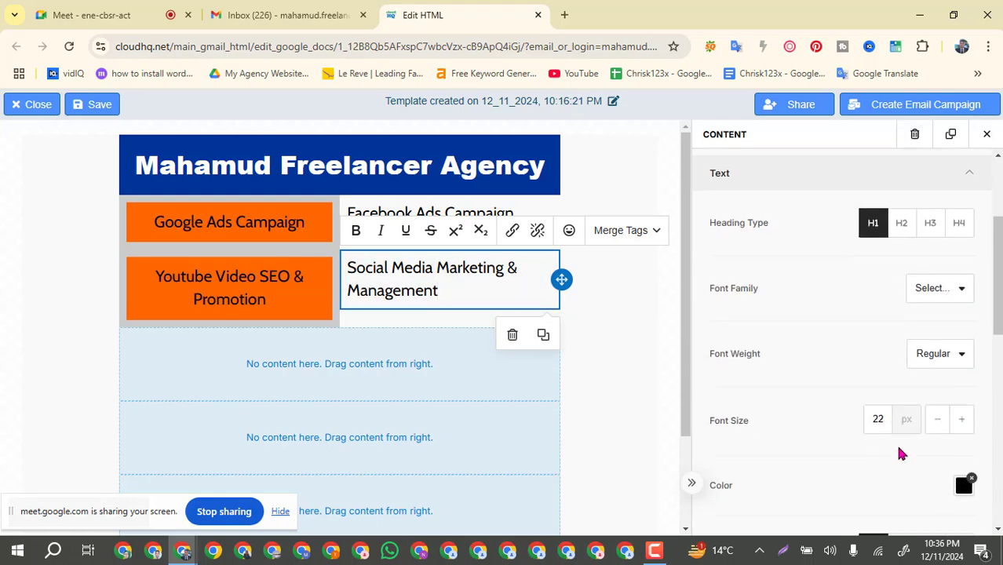
scroll(901, 454, "down", 1)
scroll(900, 454, "down", 2)
left_click(902, 436)
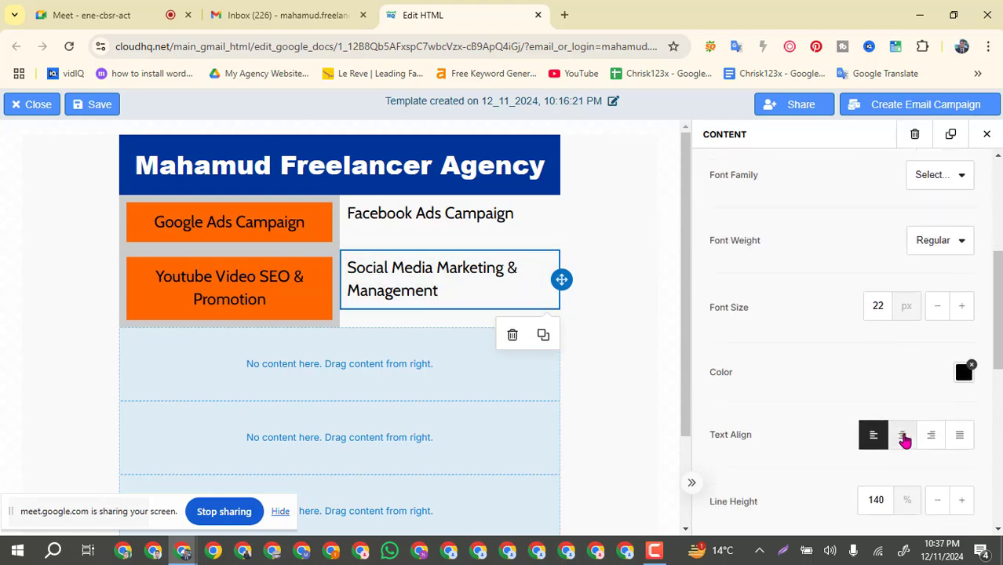
Step: Examine the first-column background color of the Google and Facebook Ads row and the text settings of the "Google Ads Campaign" heading
left_click(510, 238)
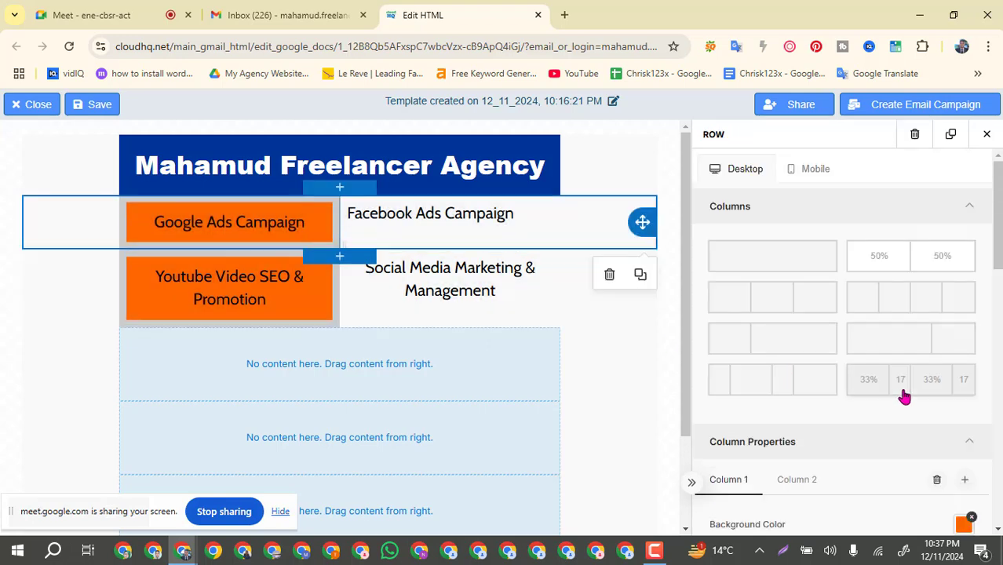
scroll(900, 401, "down", 2)
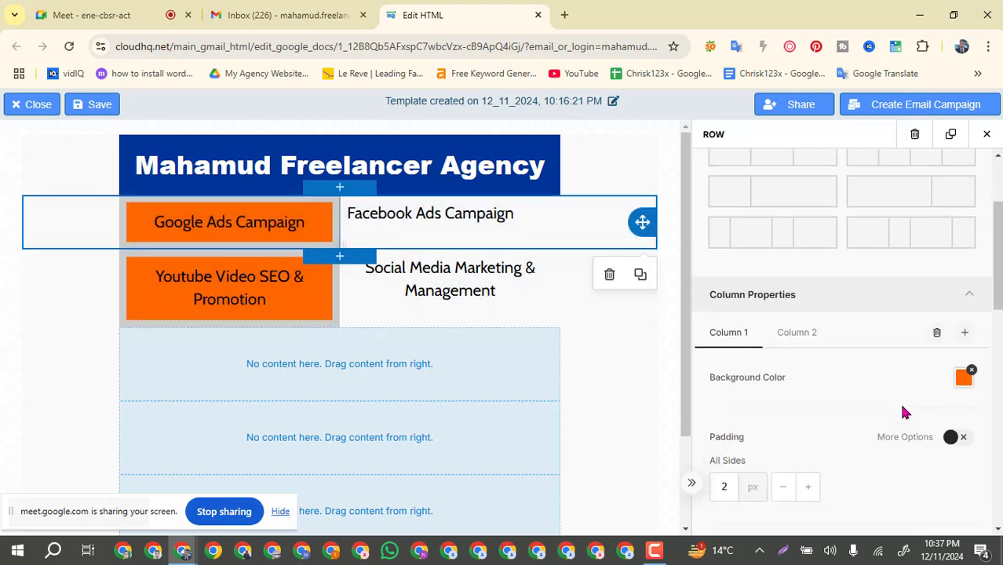
left_click(964, 377)
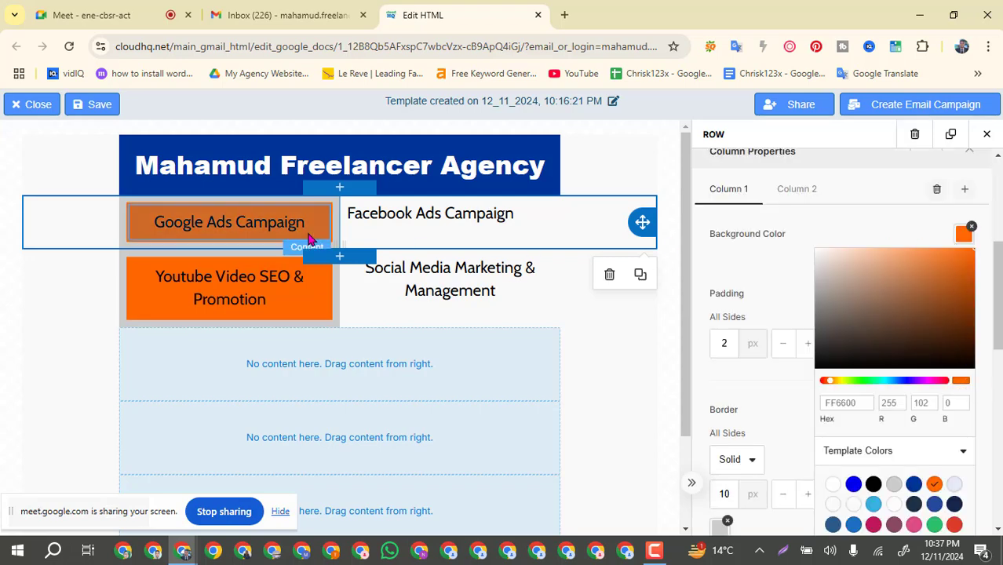
left_click(292, 228)
left_click(294, 225)
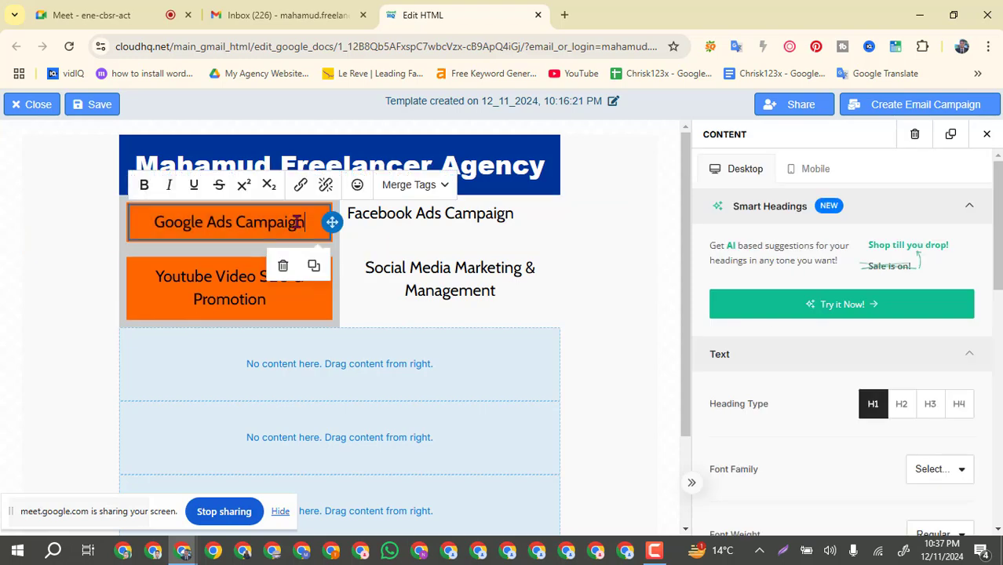
scroll(875, 392, "down", 5)
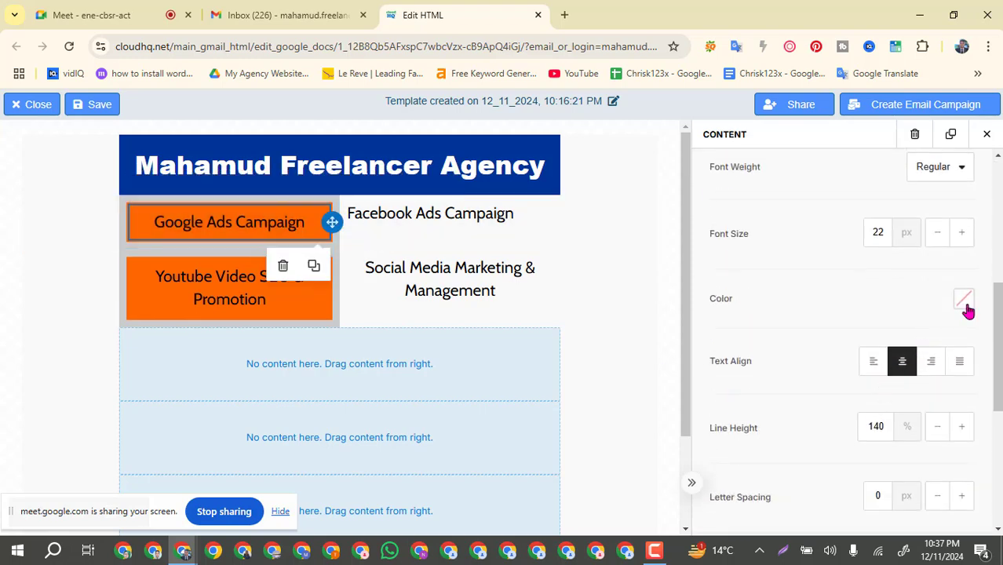
left_click(965, 301)
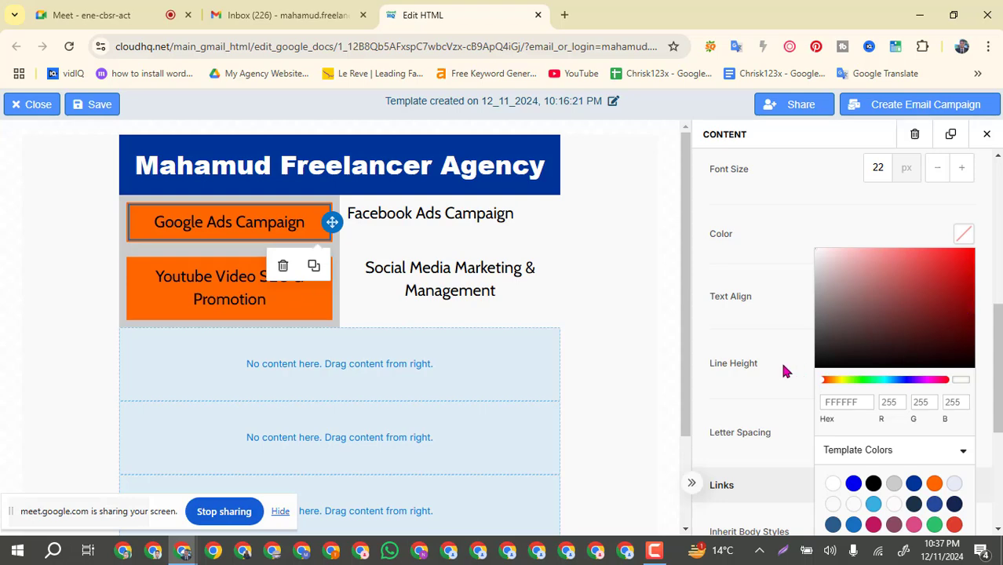
left_click(749, 374)
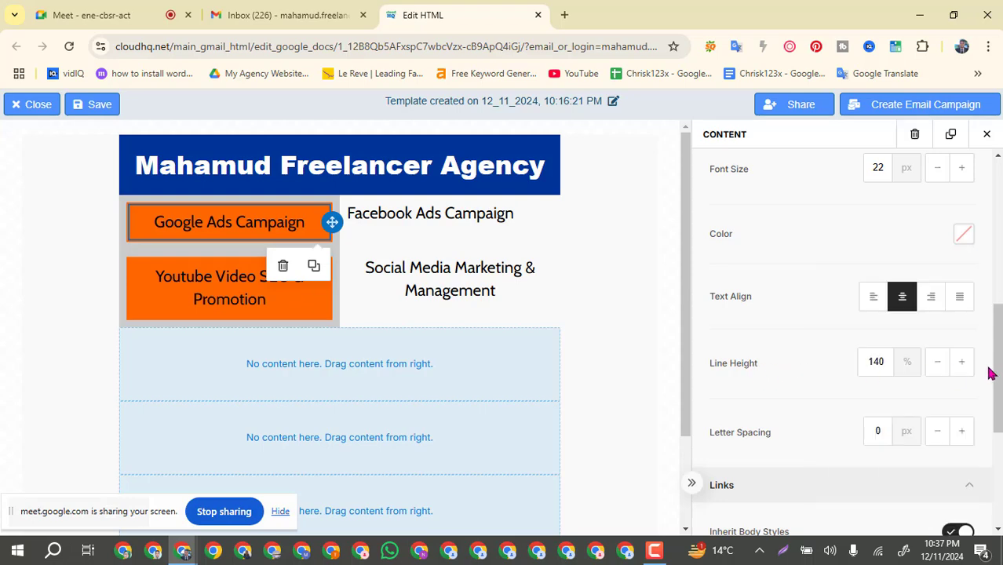
scroll(973, 371, "down", 1)
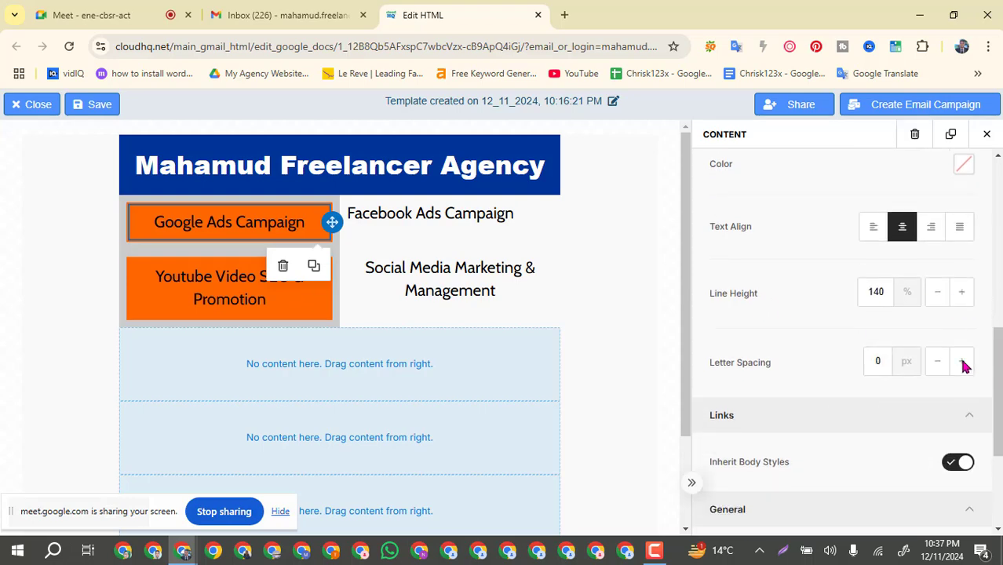
Step: Examine the first-column background color, padding and border settings of the row with the Youtube and Social Media headings
left_click(517, 303)
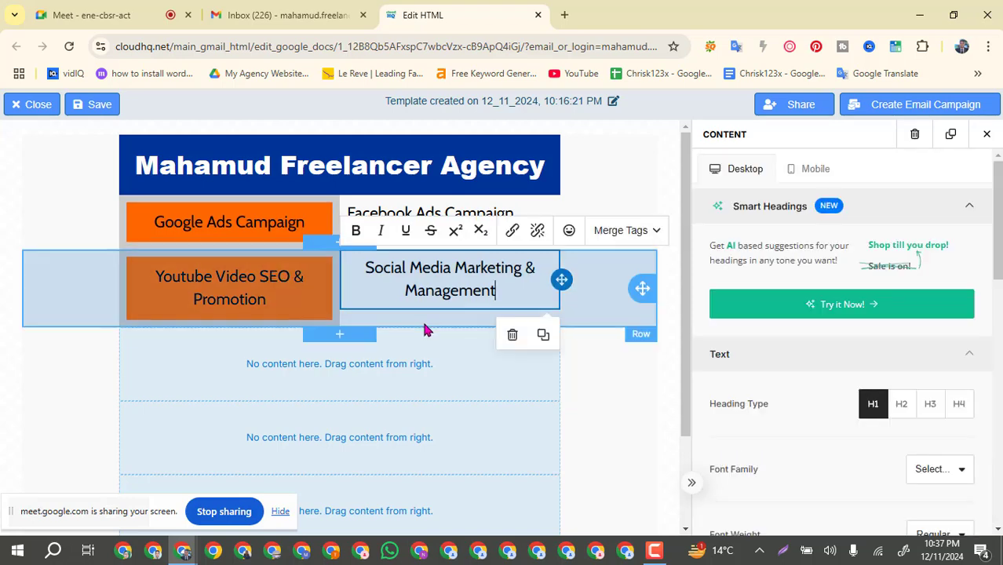
left_click(425, 329)
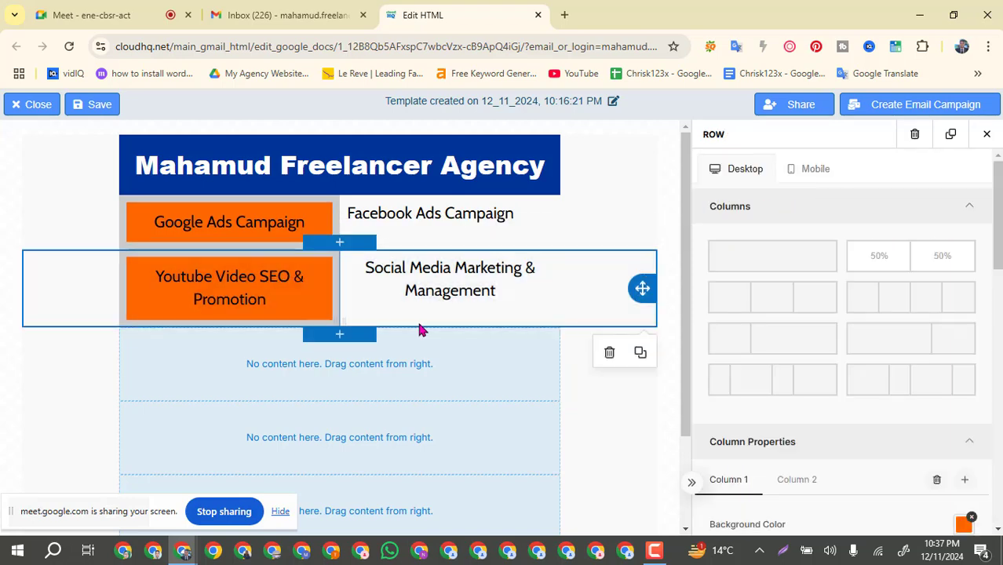
scroll(948, 467, "down", 2)
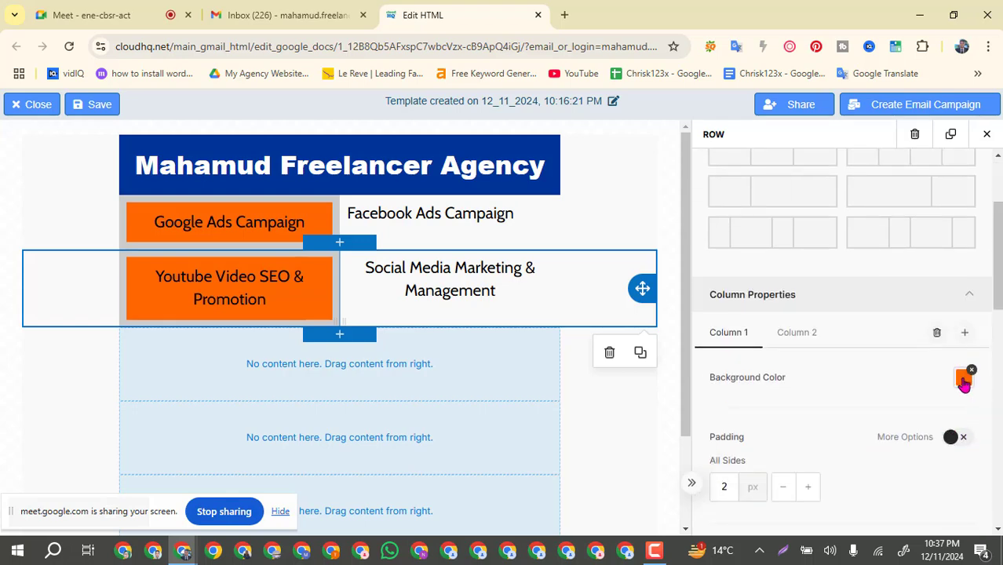
left_click(964, 381)
scroll(964, 381, "down", 2)
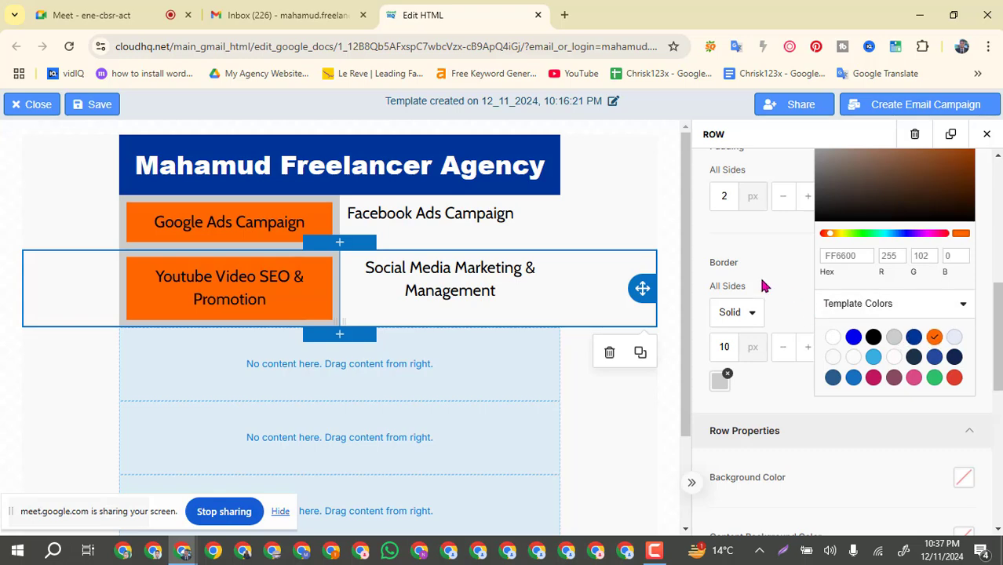
scroll(789, 302, "up", 1)
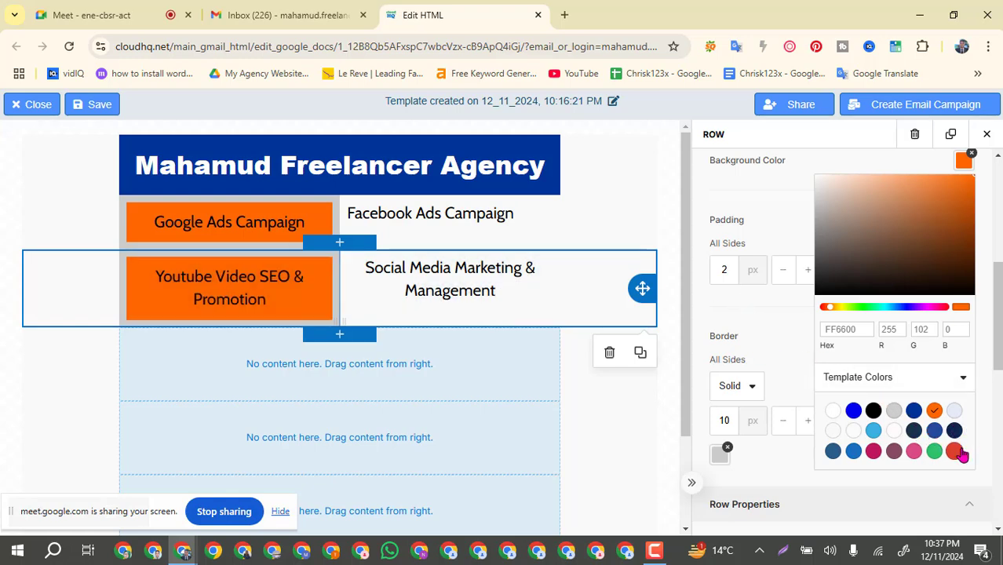
scroll(769, 304, "down", 2)
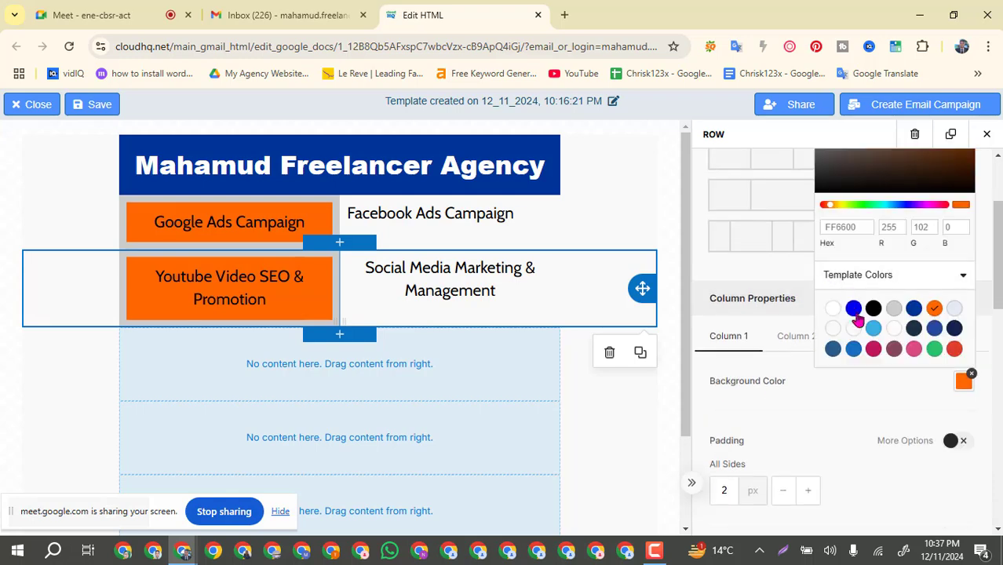
left_click(857, 392)
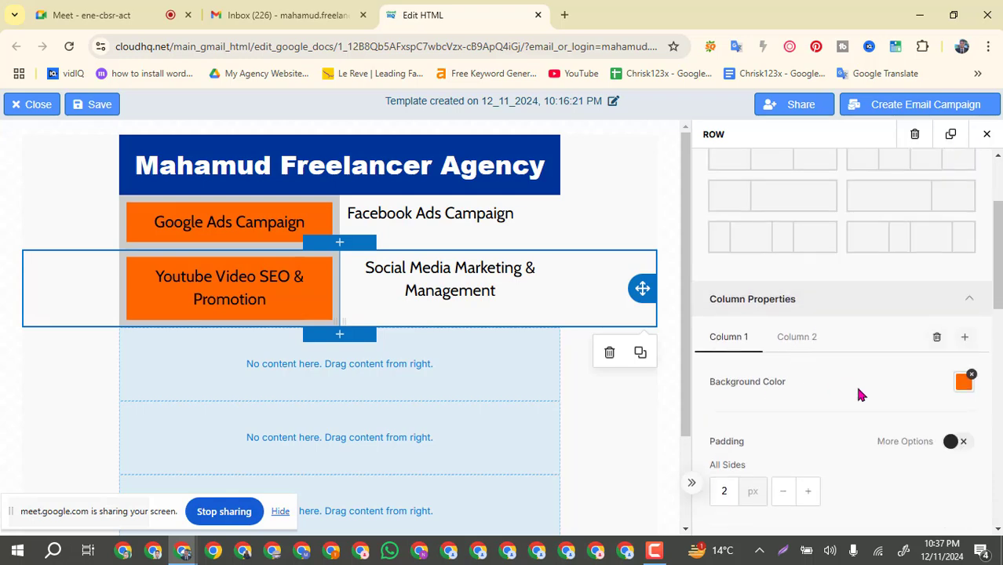
Step: Reapply the #FF6600 background color to the first column of the row with the Youtube and Social Media headings
scroll(858, 395, "up", 2)
scroll(858, 395, "down", 3)
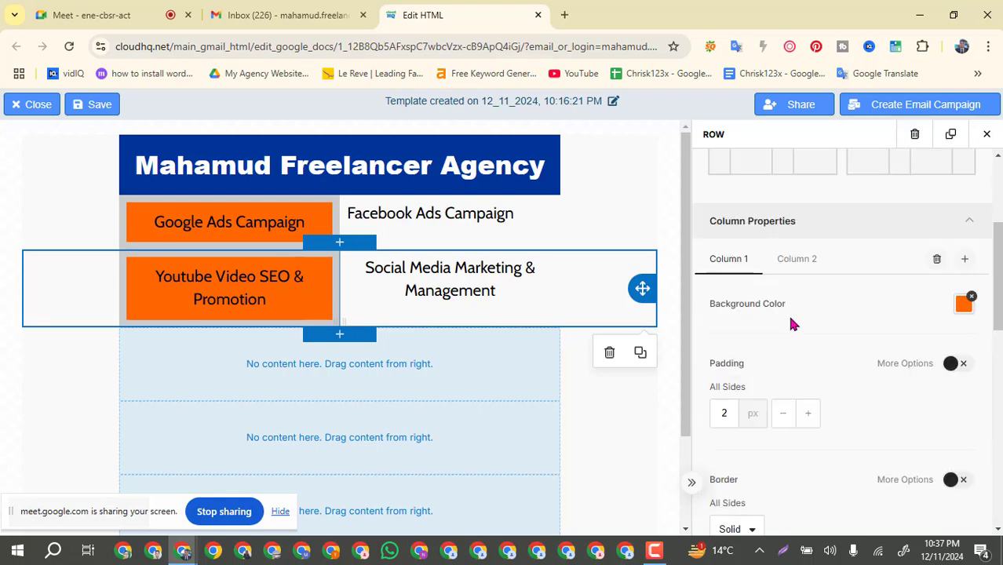
left_click(964, 305)
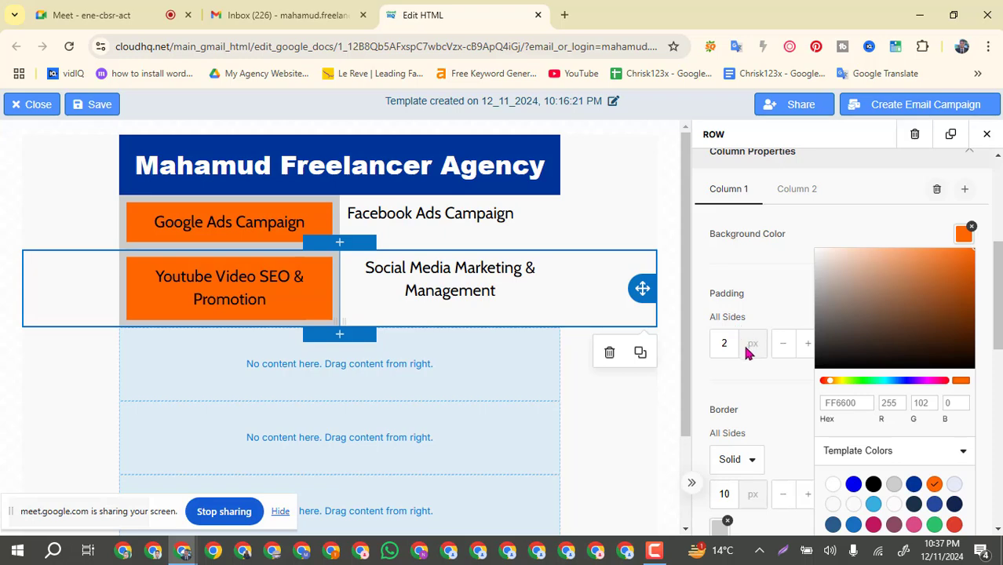
scroll(809, 364, "down", 1)
left_click(936, 412)
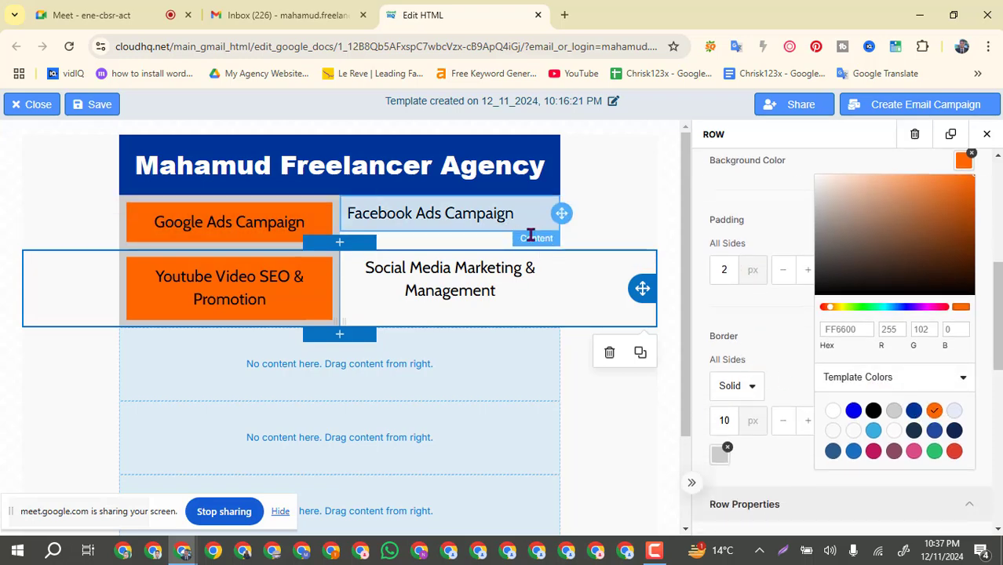
Step: Check the first-column background color of the Google and Facebook Ads row and the settings of its "Google Ads Campaign" heading
left_click(459, 243)
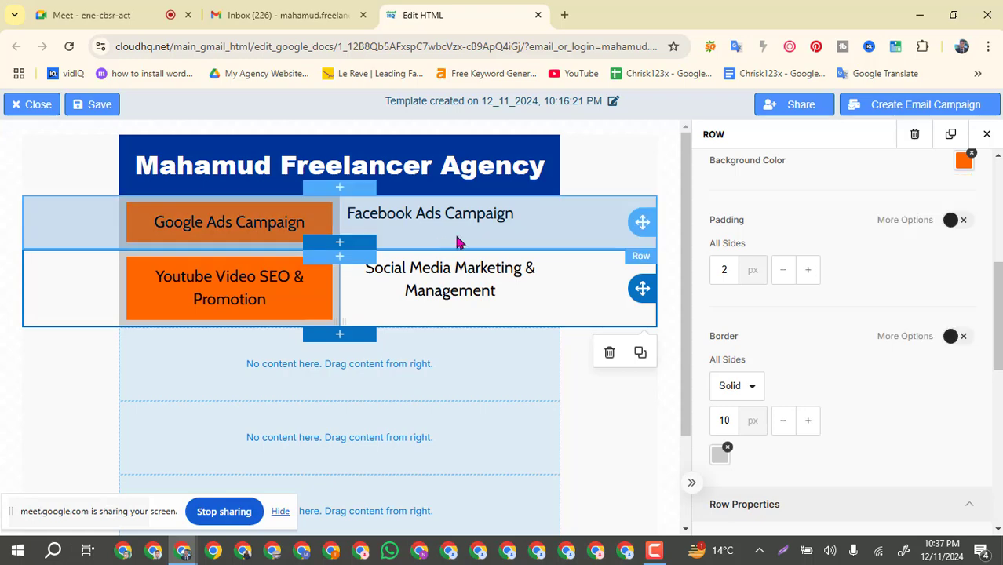
left_click(459, 243)
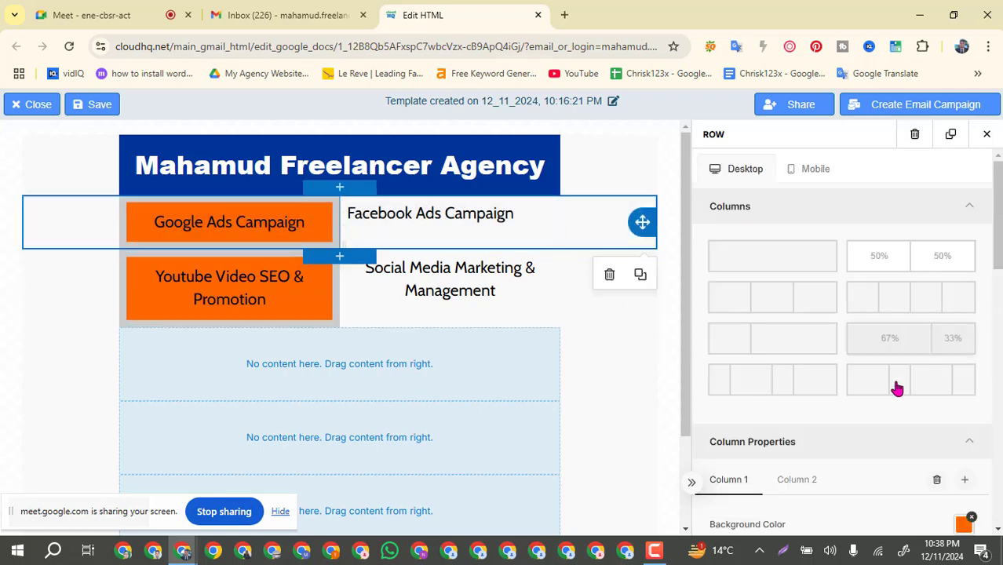
scroll(895, 386, "down", 2)
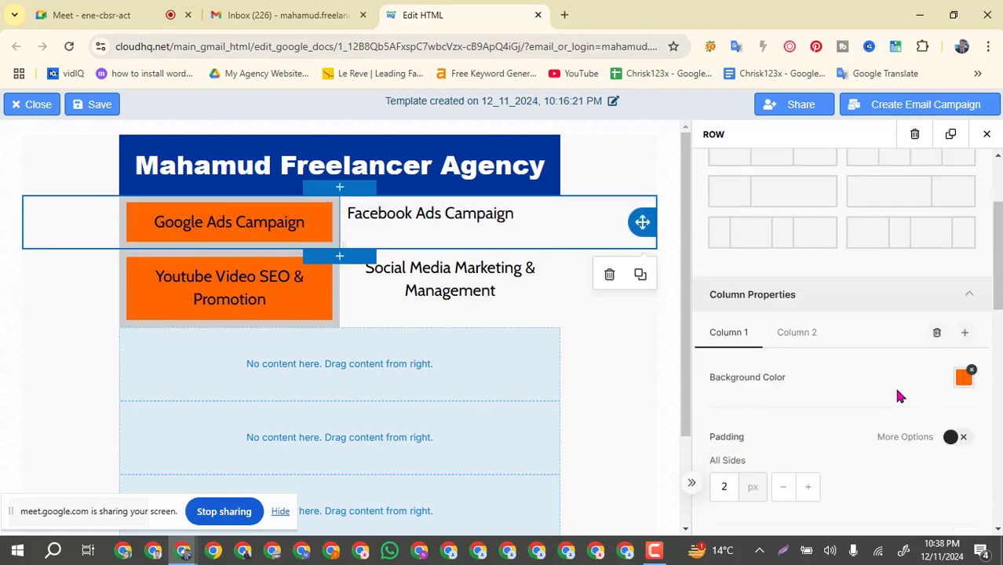
left_click(963, 381)
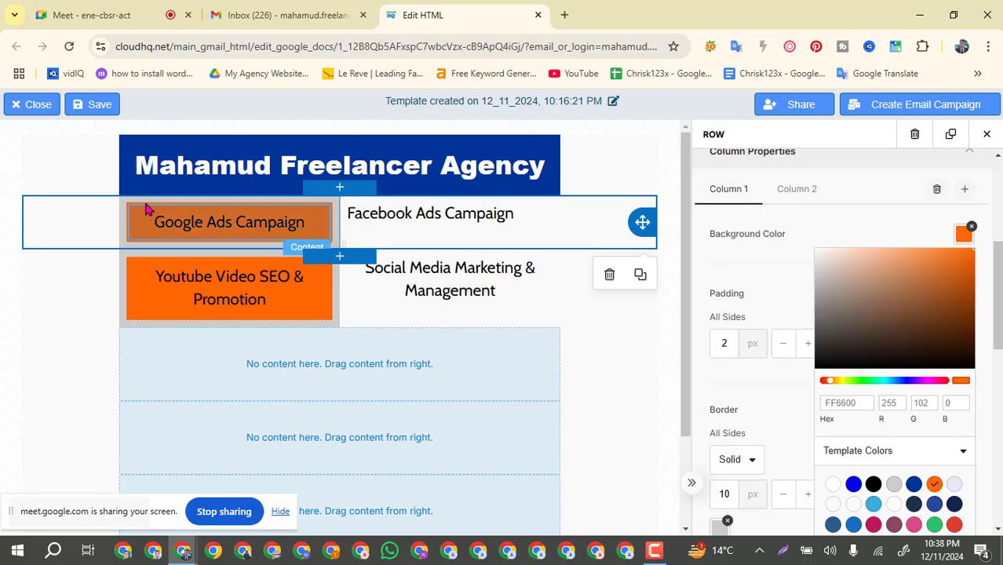
left_click(159, 225)
left_click(143, 230)
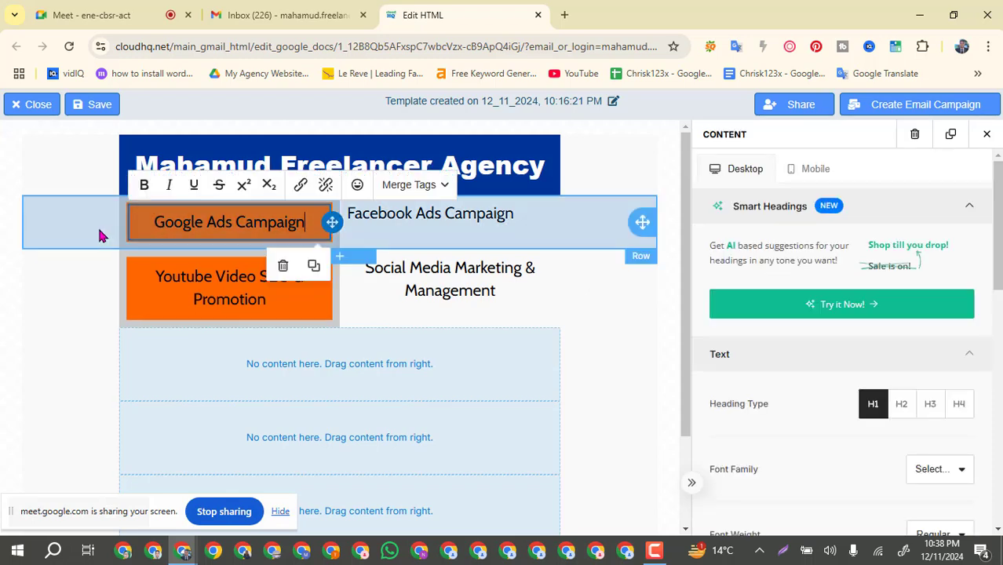
left_click(86, 229)
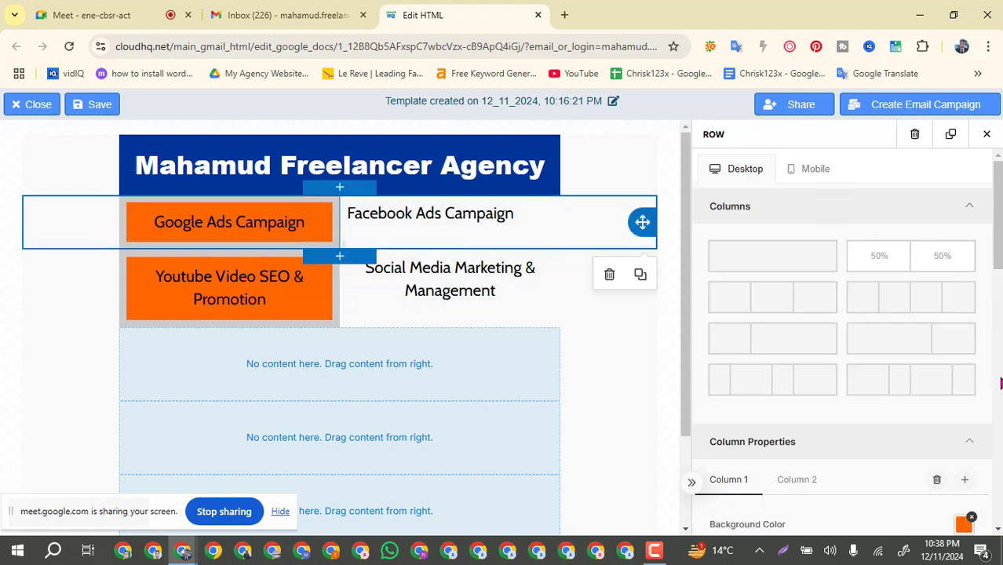
Step: Try a #003399 first-column background in the Google and Facebook Ads row and restore it to #FF6600
scroll(974, 452, "down", 2)
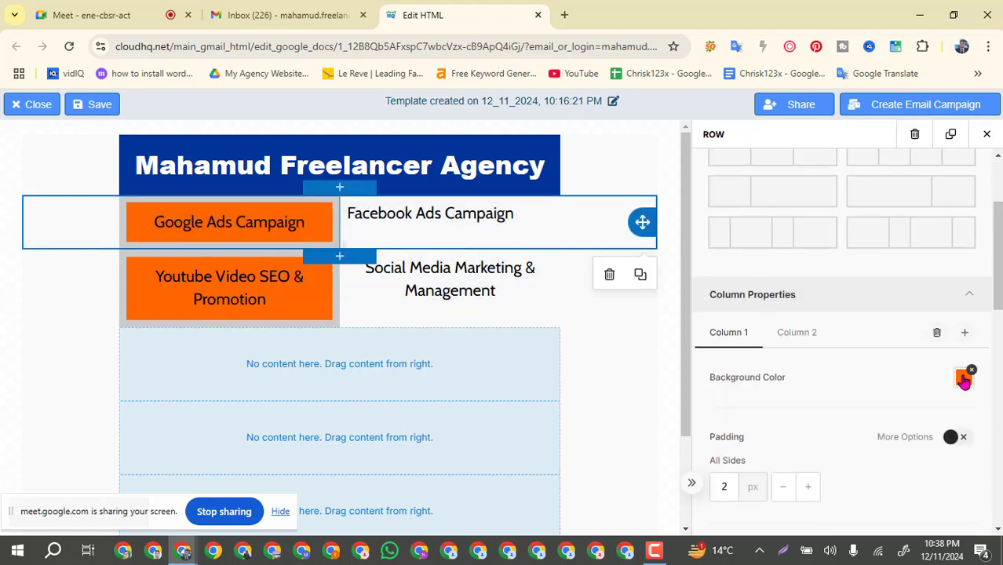
left_click(964, 380)
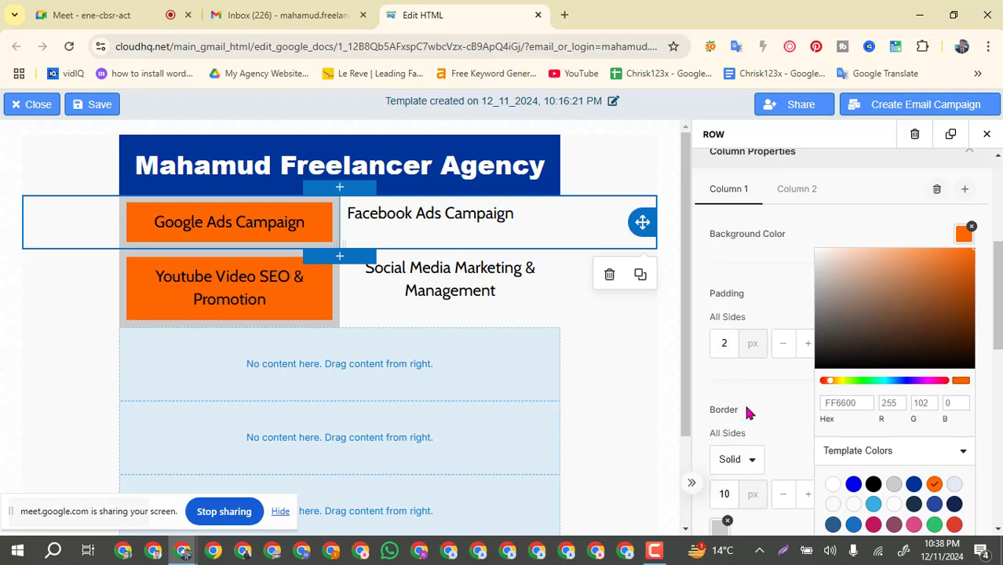
scroll(958, 407, "down", 3)
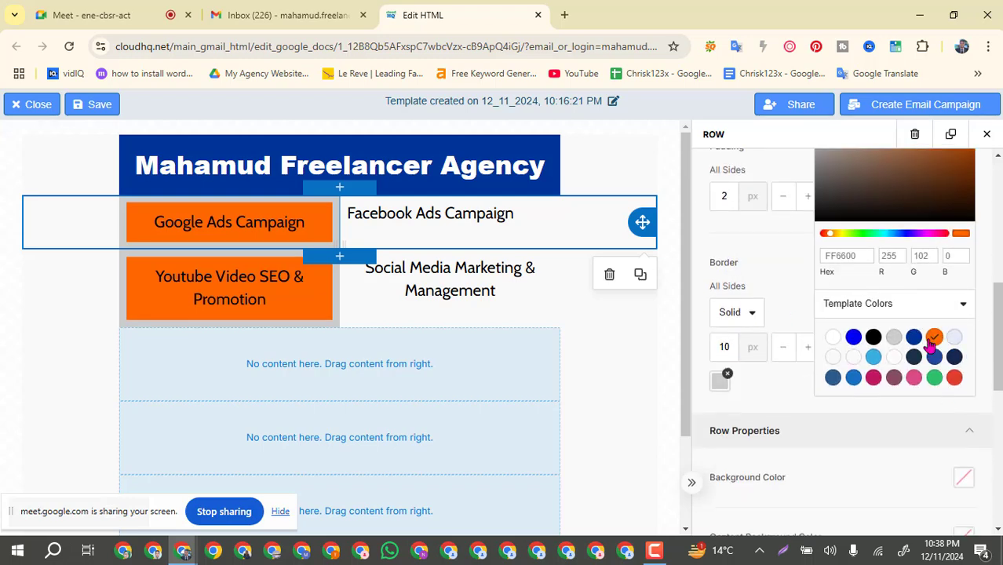
left_click(934, 339)
left_click(914, 339)
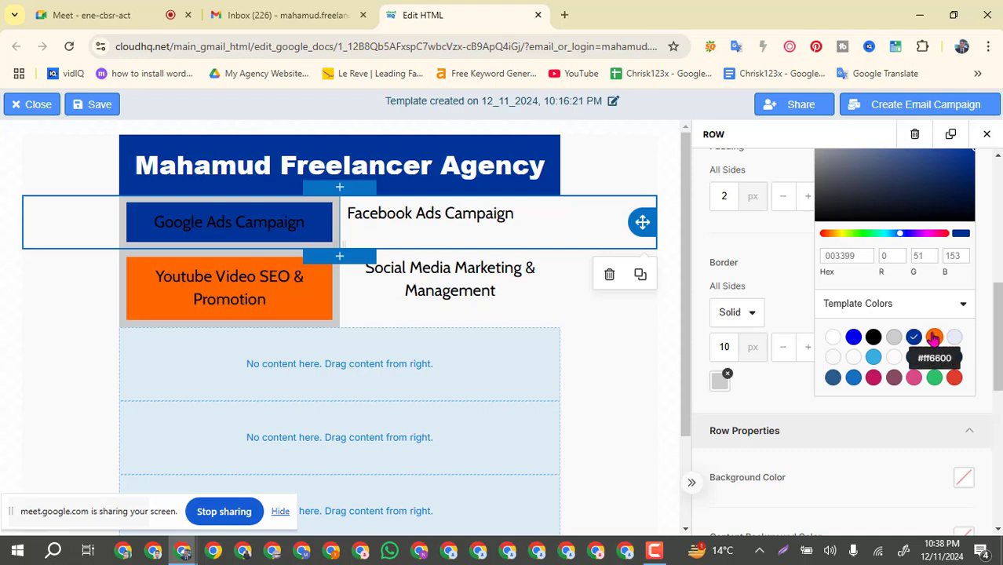
left_click(934, 338)
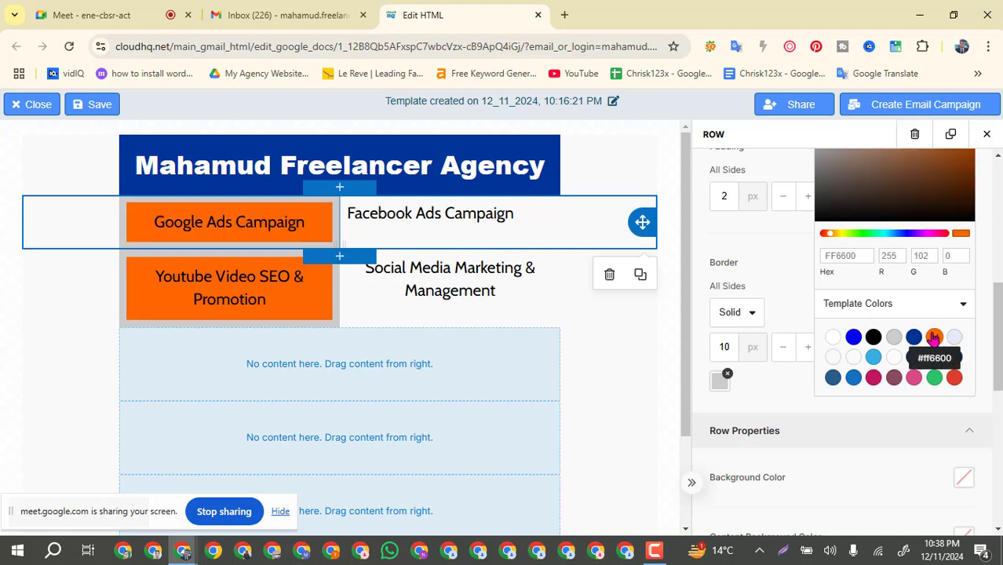
Step: Try a #0000EE first-column background in the Youtube and Social Media row and restore it to #FF6600
left_click(298, 297)
left_click(231, 298)
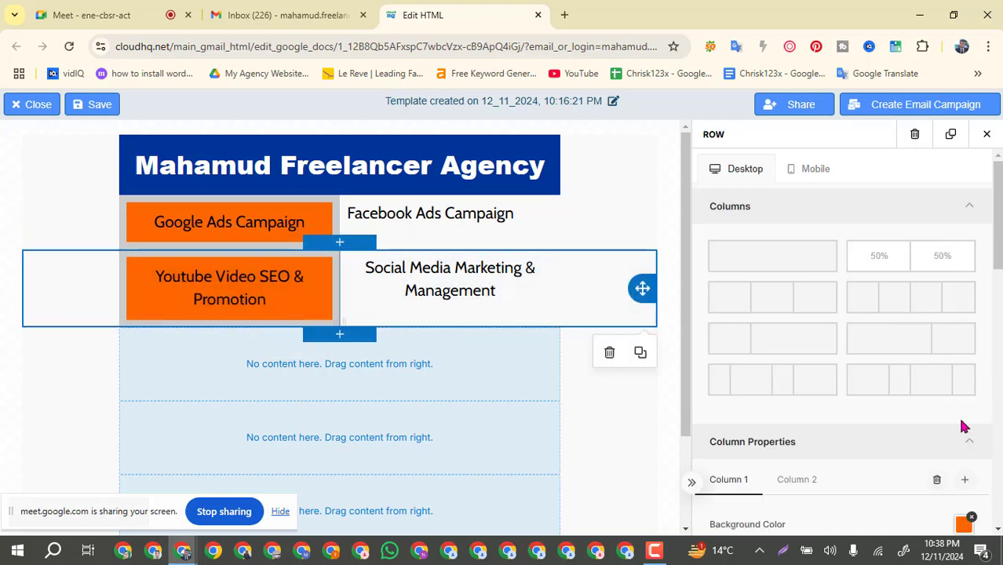
scroll(964, 426, "down", 1)
scroll(964, 440, "down", 1)
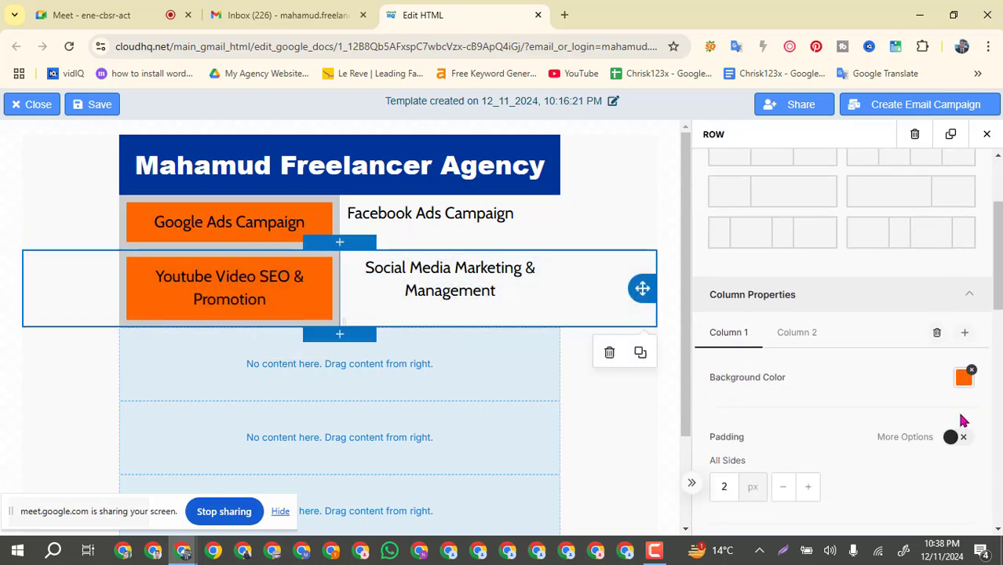
left_click(963, 377)
scroll(950, 416, "down", 1)
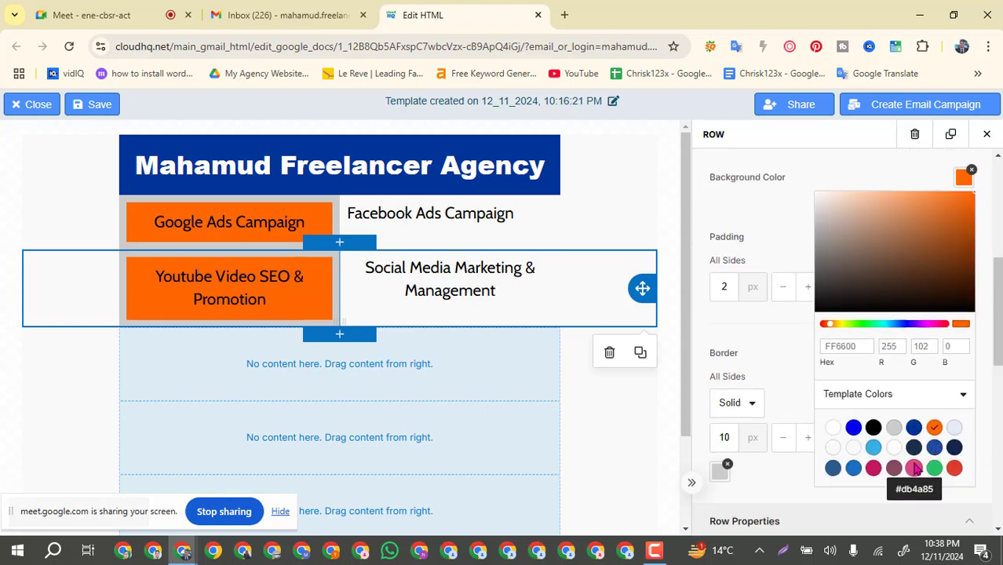
left_click(854, 410)
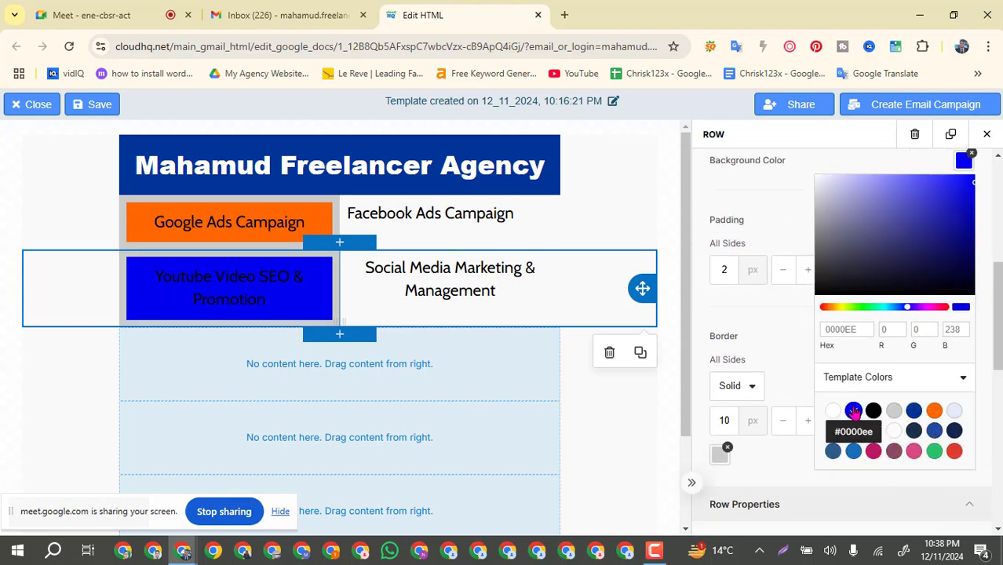
left_click(934, 416)
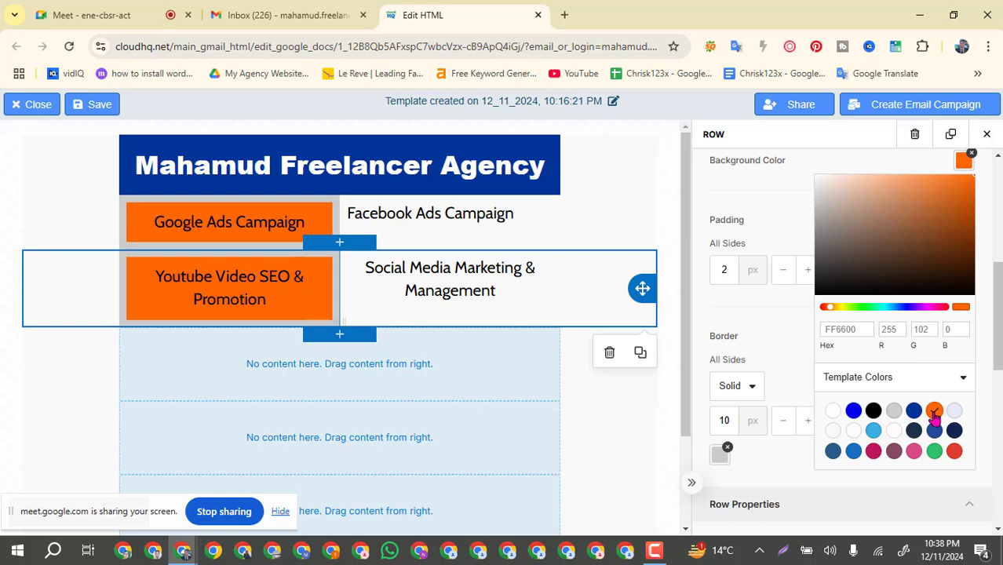
Step: Review the column background and padding settings of the Google and Facebook Ads row
left_click(619, 227)
left_click(620, 227)
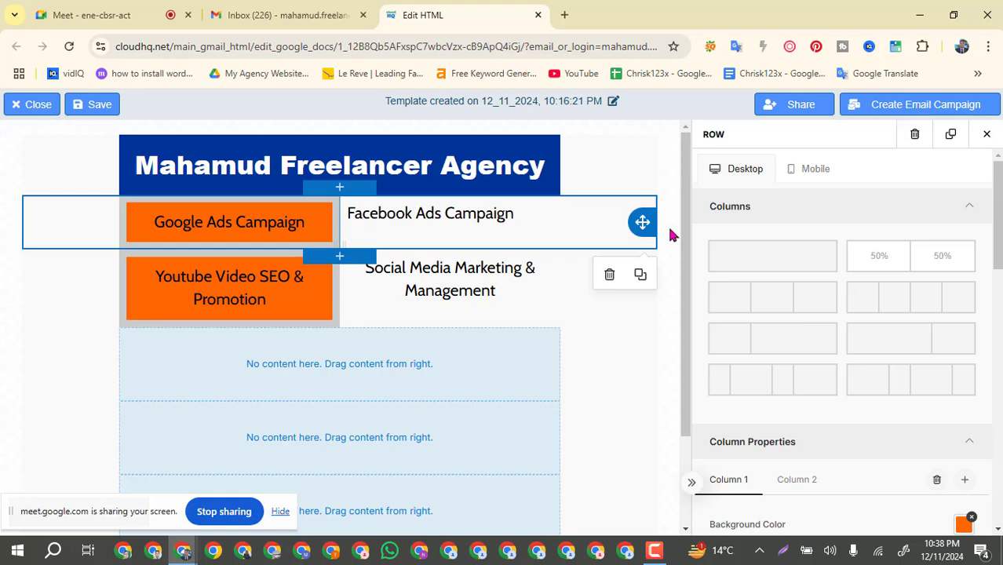
scroll(945, 475, "down", 2)
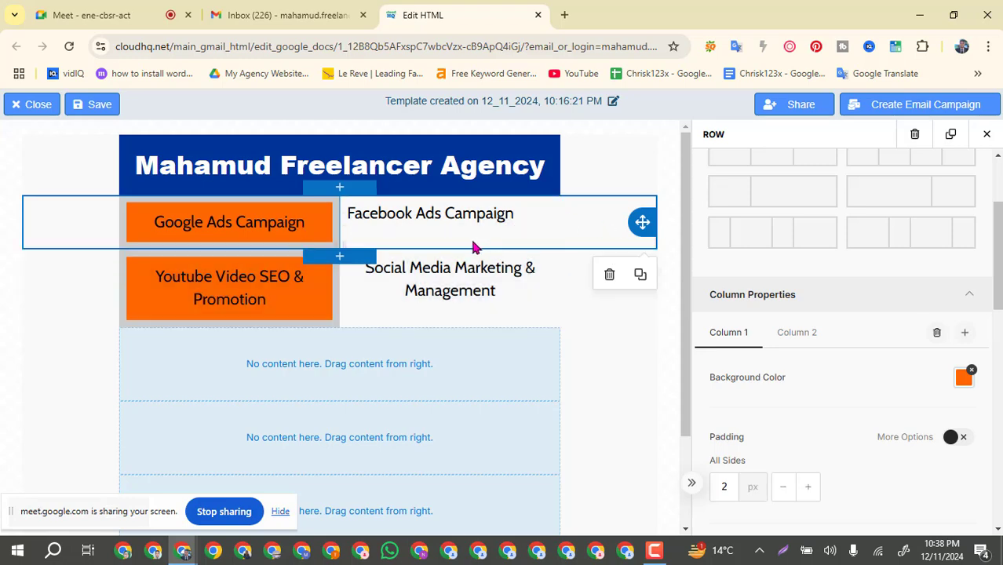
Step: Duplicate the "Google Ads Campaign" heading within its column and delete the extra copy
left_click(310, 223)
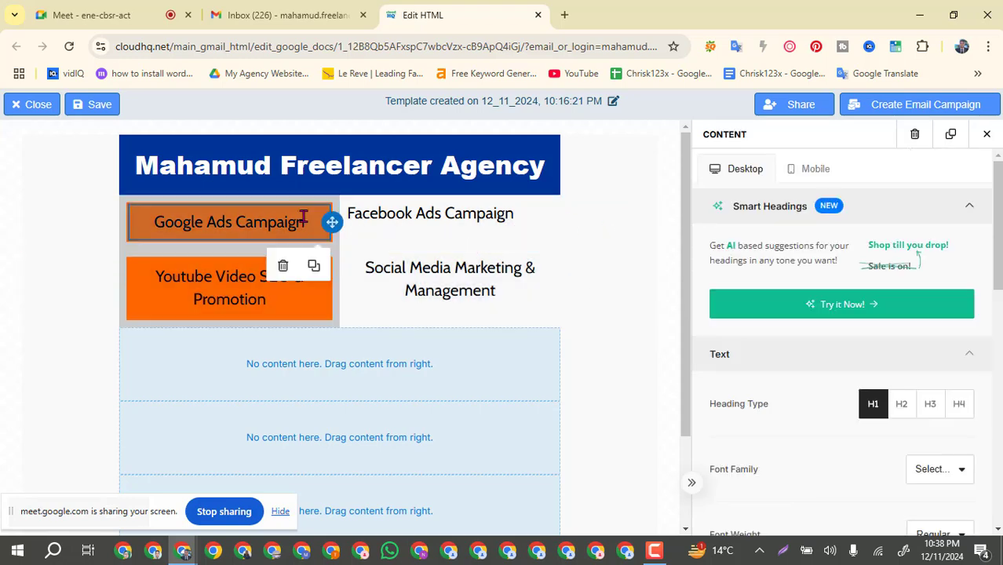
left_click_drag(310, 222, 297, 222)
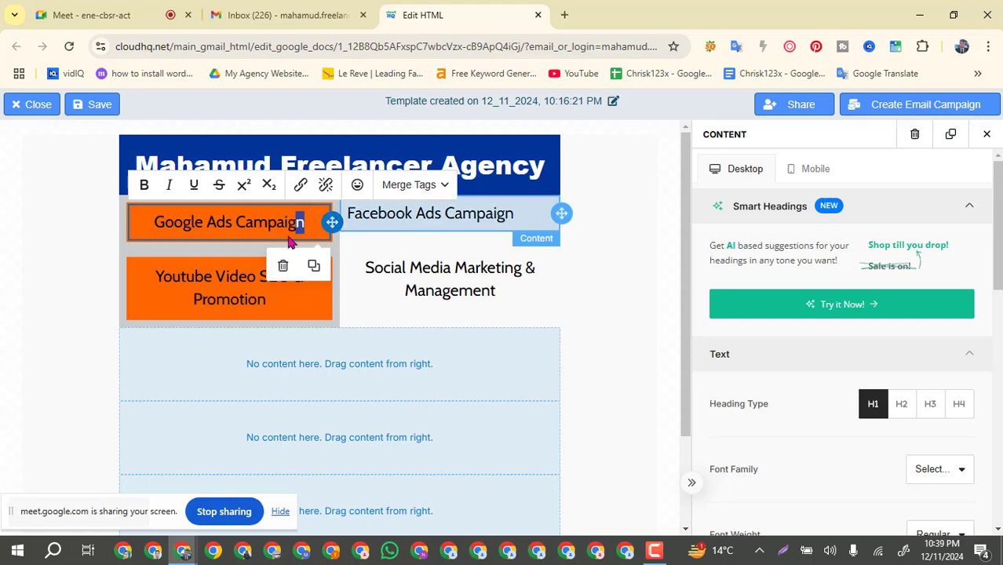
left_click(264, 230)
left_click(265, 231)
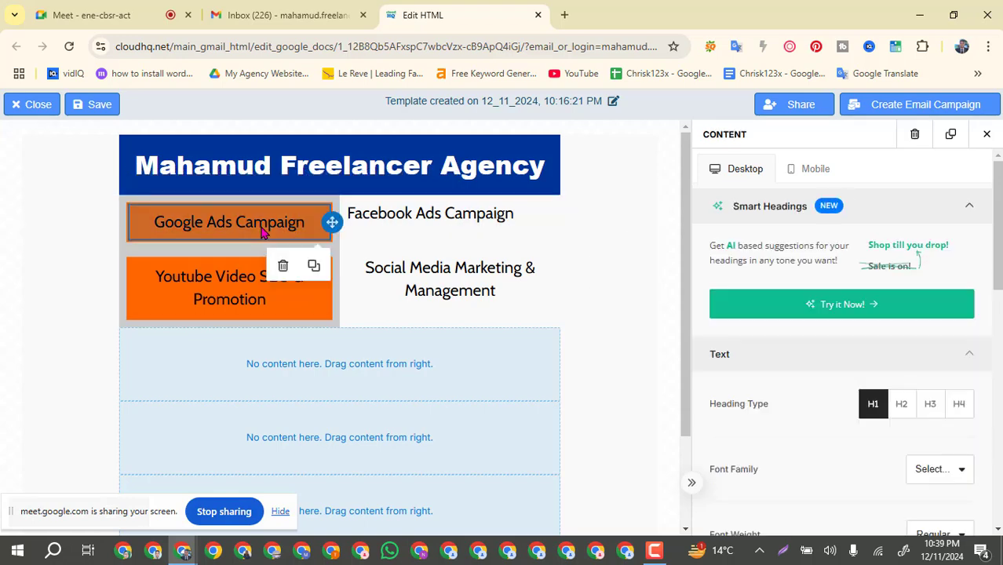
right_click(261, 226)
left_click(177, 228)
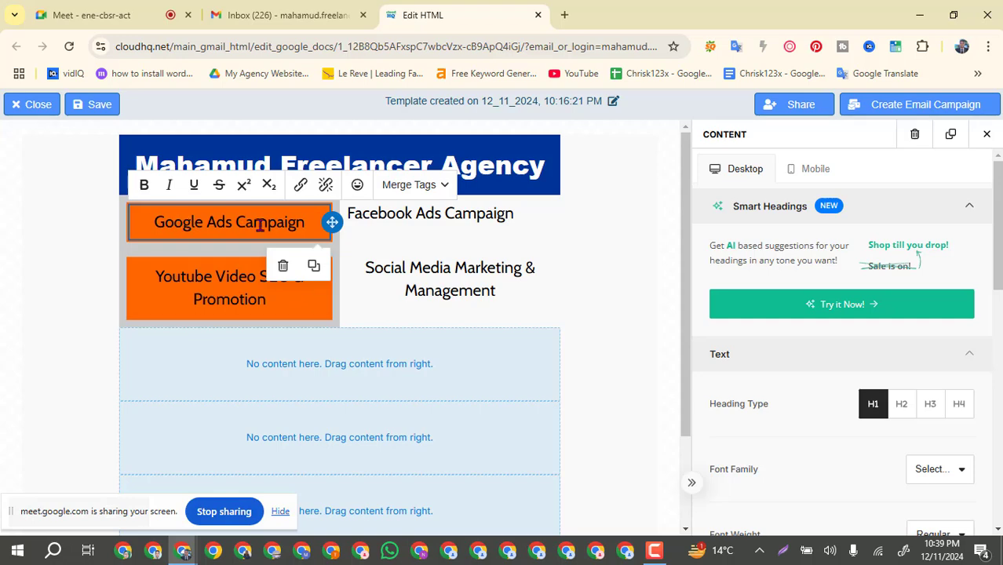
left_click(313, 267)
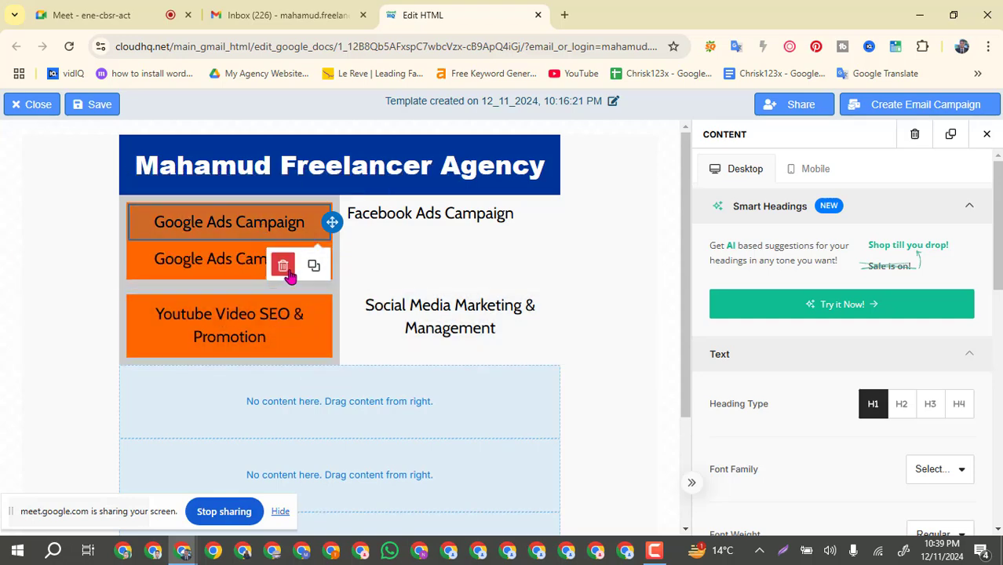
left_click(284, 267)
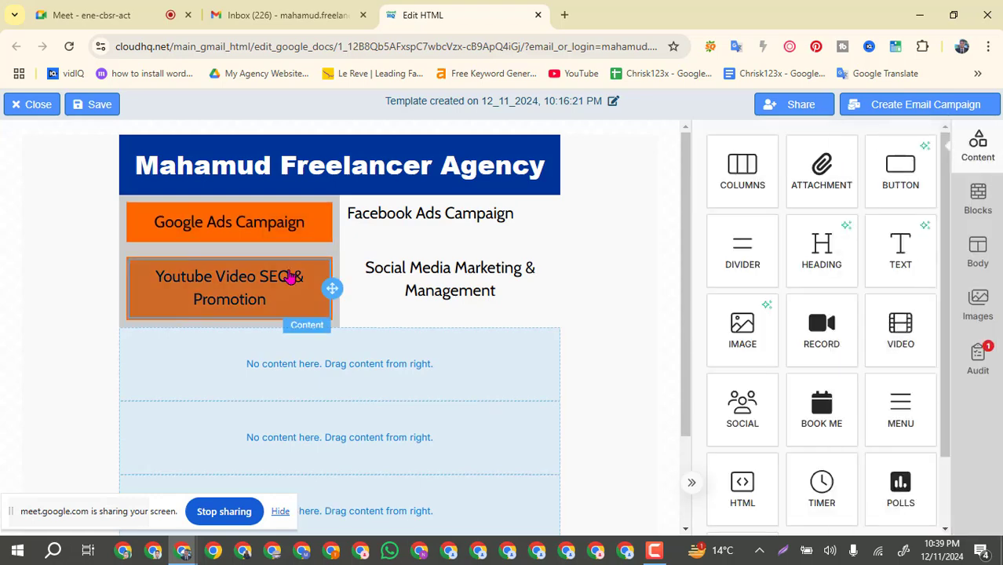
Step: Set the row background color of the Google and Facebook Ads row to orange #FF6600
left_click(511, 238)
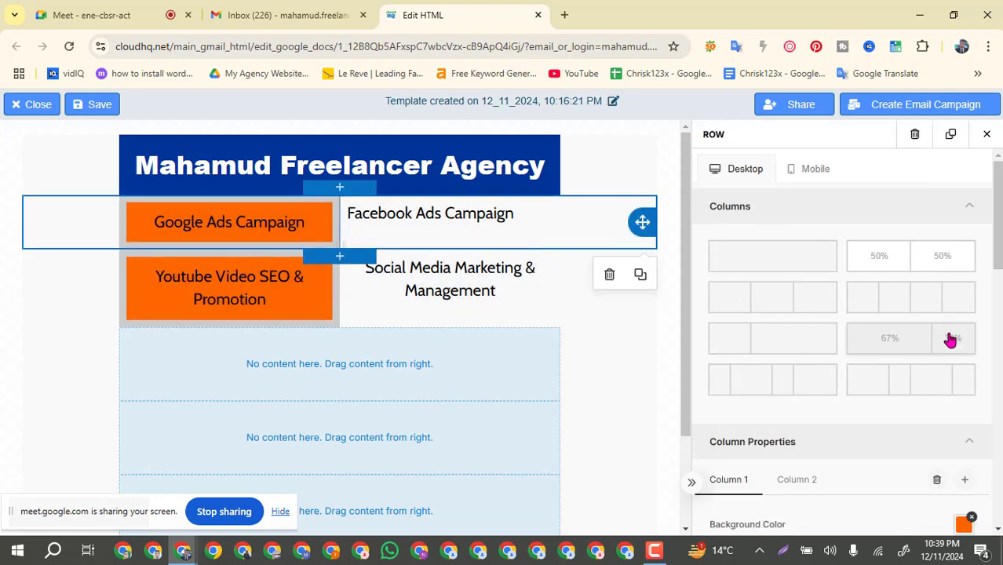
scroll(951, 339, "down", 1)
scroll(950, 339, "down", 5)
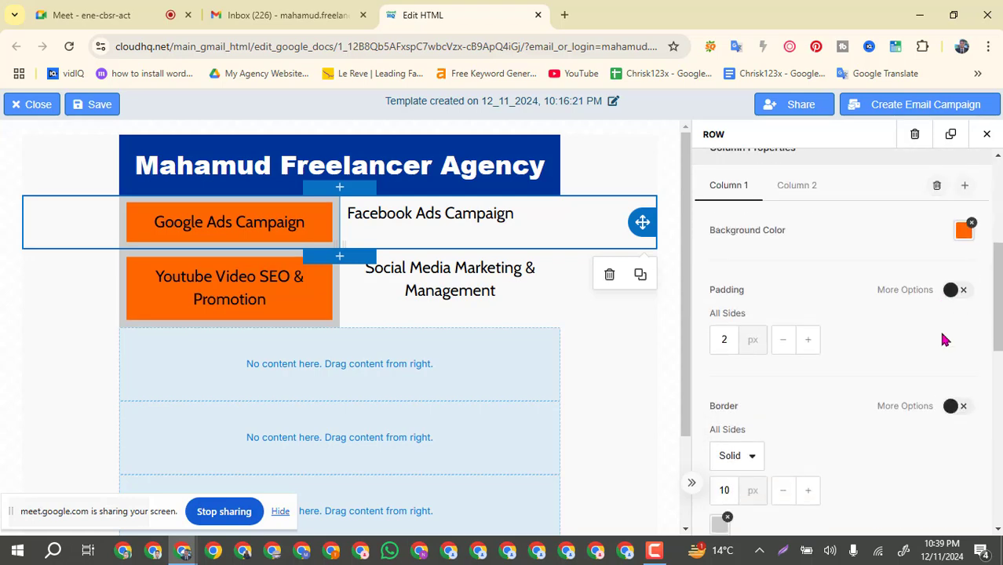
scroll(964, 330, "down", 2)
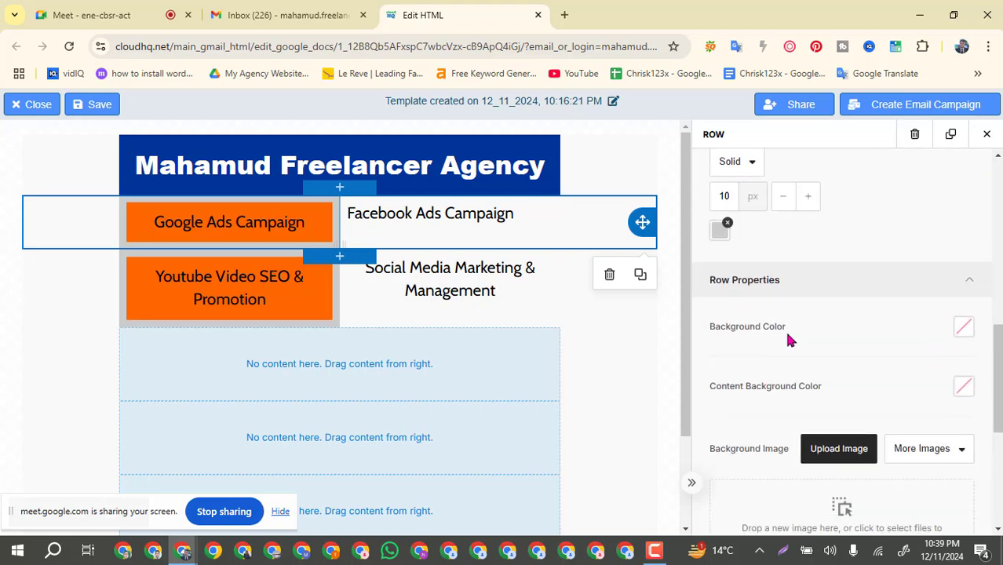
left_click(962, 330)
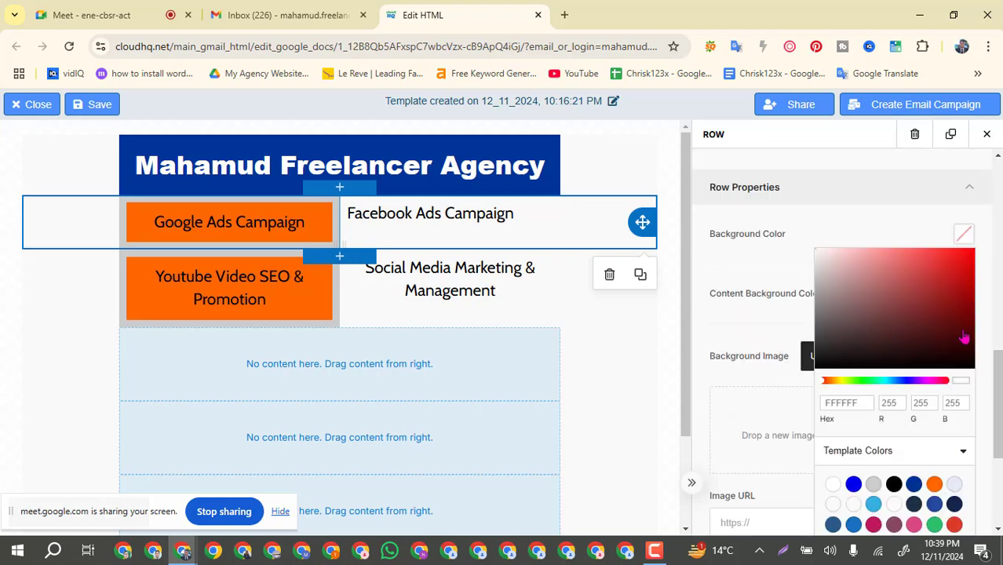
left_click(933, 485)
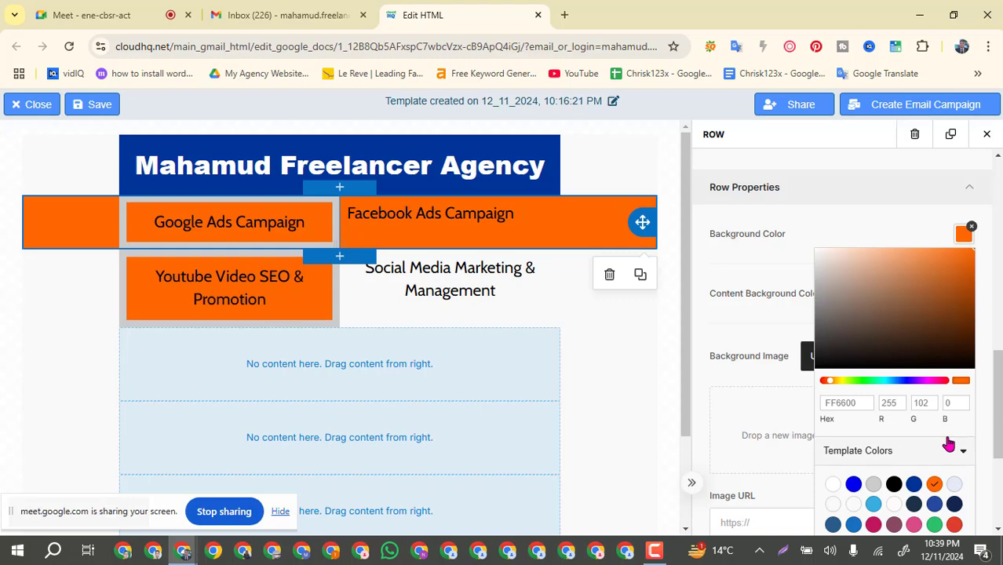
Step: Set the row background color of the Youtube and Social Media row to orange #FF6600
left_click(601, 309)
left_click(601, 307)
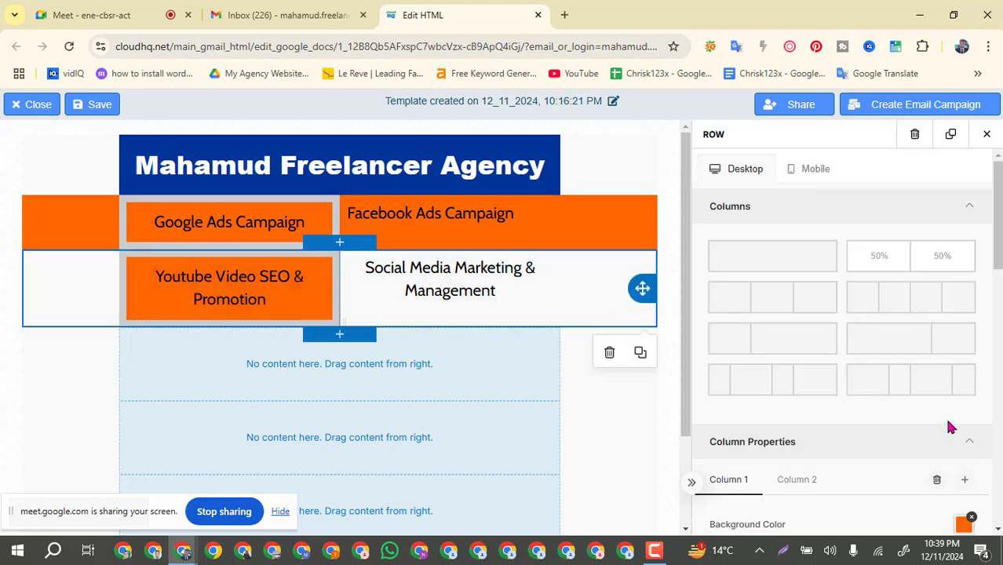
scroll(949, 426, "down", 2)
scroll(948, 424, "down", 5)
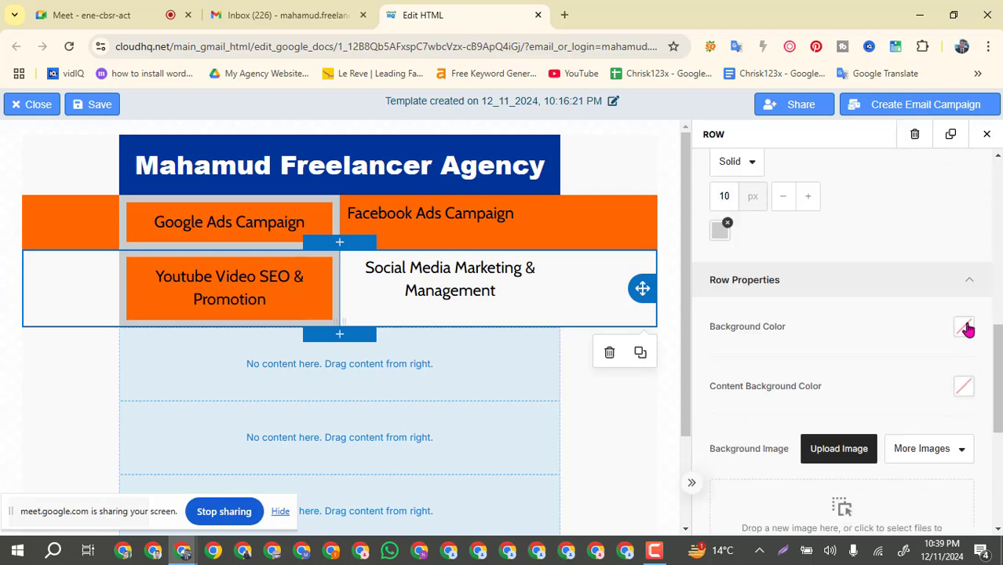
left_click(965, 328)
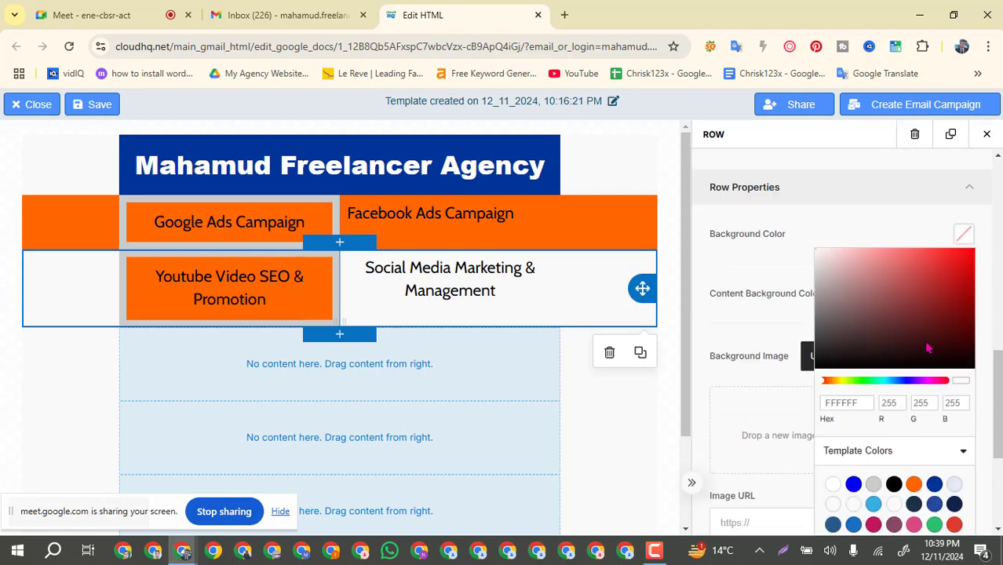
left_click(913, 484)
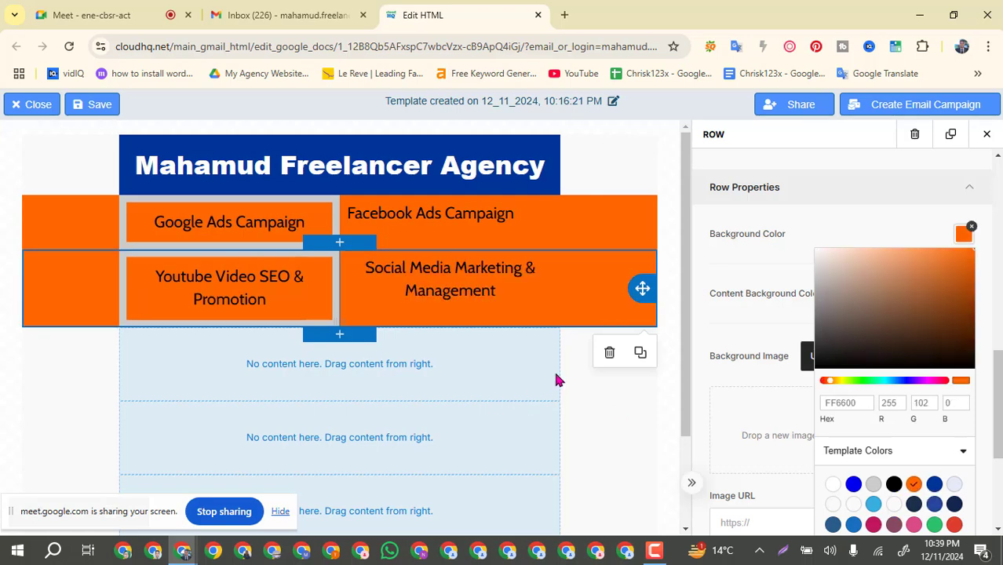
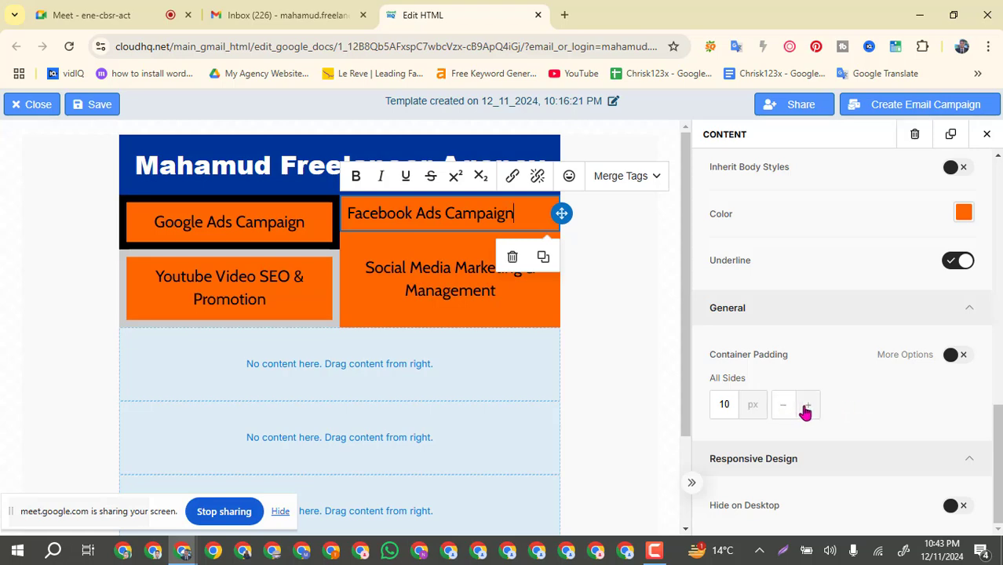
Step: Try a 14 px container padding on all sides of the "Facebook Ads Campaign" heading and restore it to 10 px
left_click(806, 408)
left_click(805, 408)
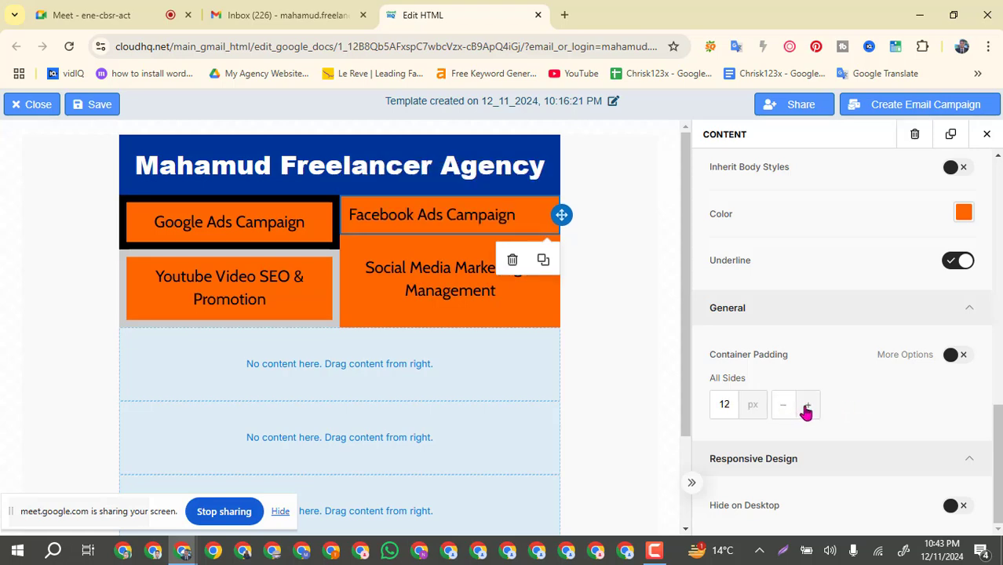
left_click(805, 408)
left_click(805, 408)
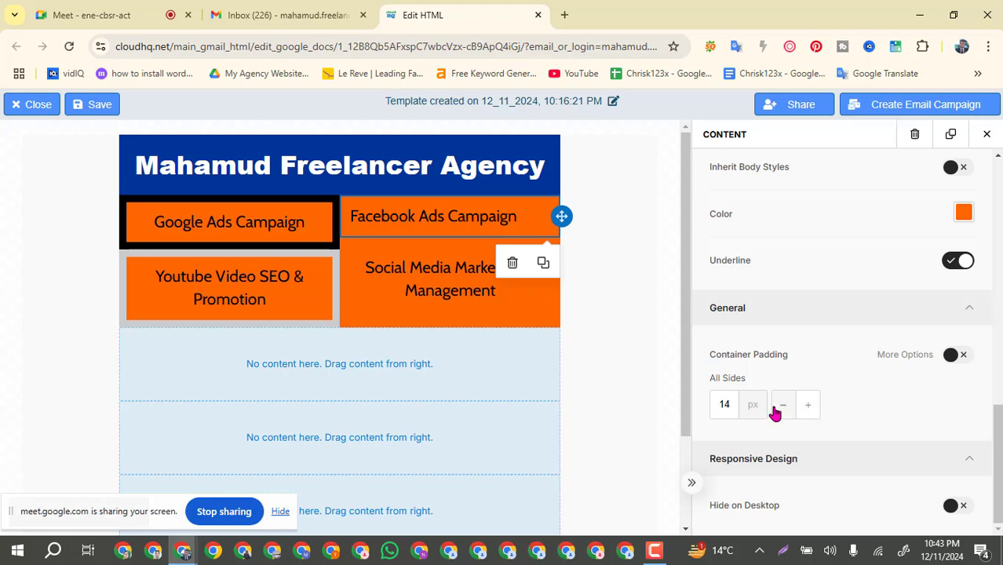
left_click(775, 410)
left_click(775, 410)
left_click(775, 410)
left_click(775, 410)
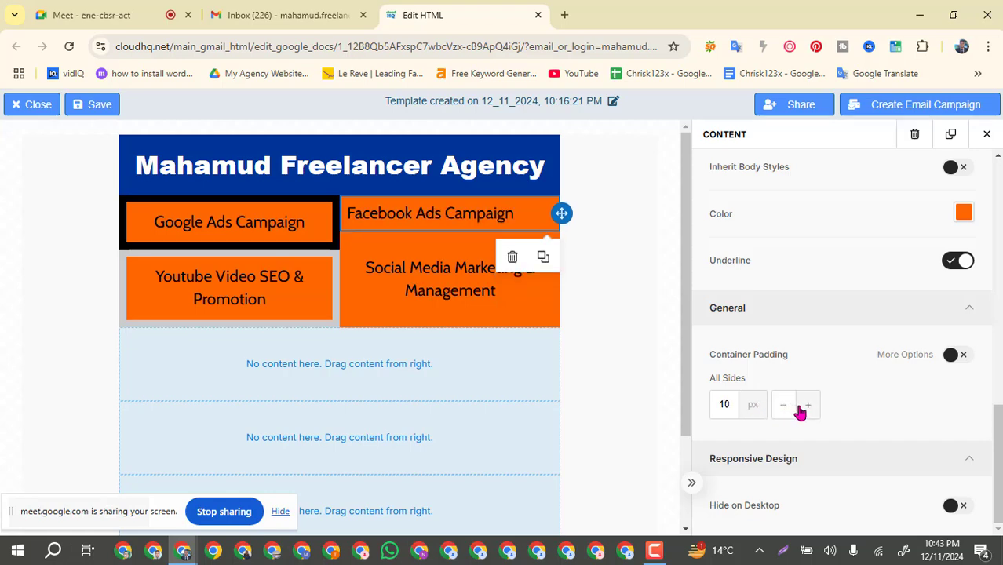
Step: Set the container padding of the "Facebook Ads Campaign" heading to 13 px on all sides
left_click(809, 409)
left_click(809, 409)
left_click(809, 409)
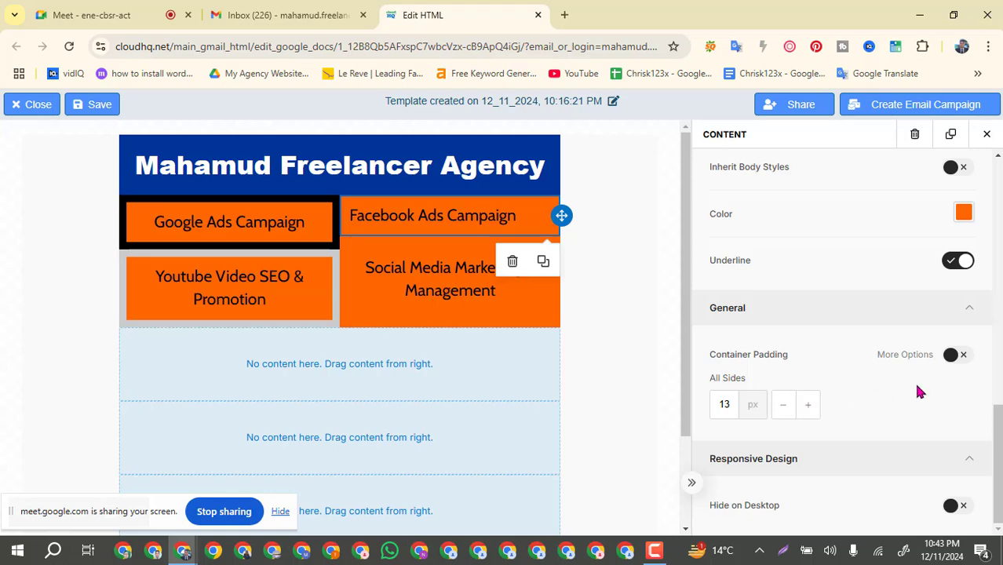
Step: Enable separate padding values per side for the "Facebook Ads Campaign" heading and set its top padding to 28 px
left_click(951, 357)
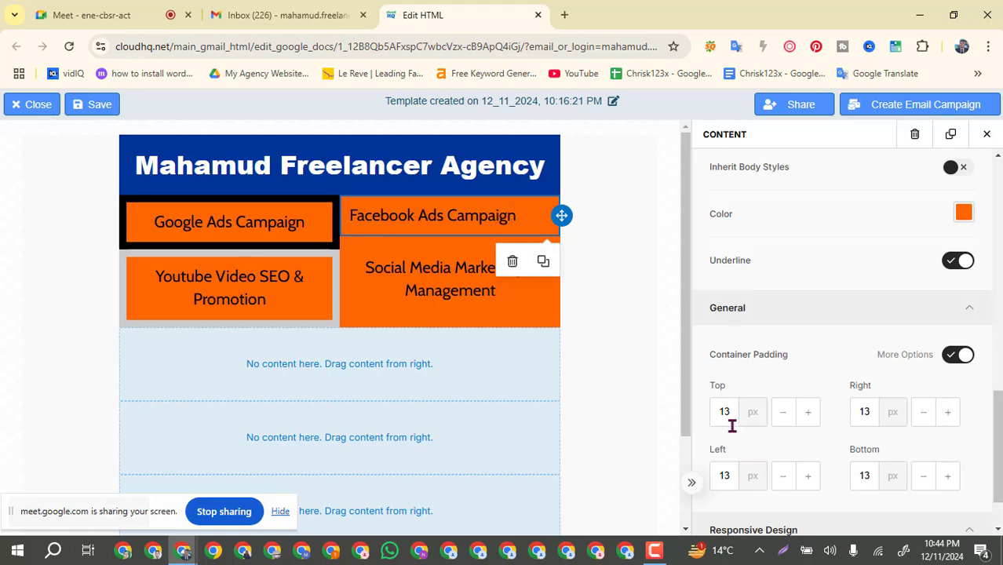
double_click(806, 422)
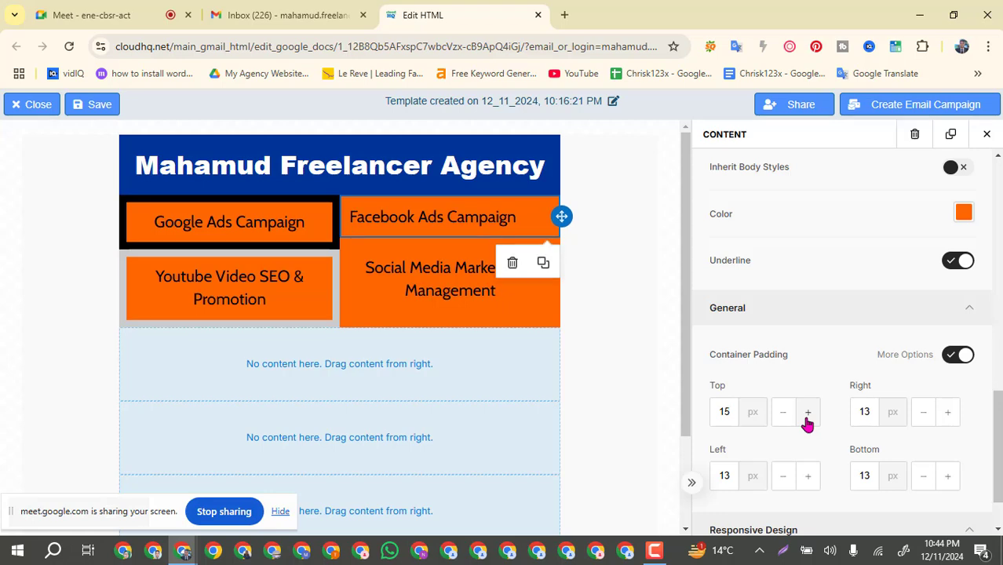
left_click(807, 413)
double_click(807, 413)
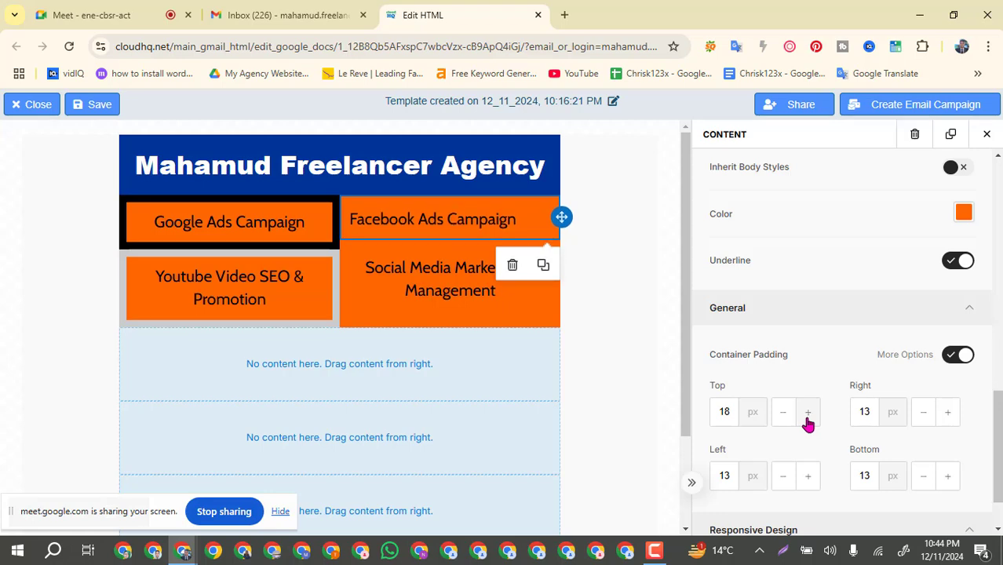
double_click(807, 414)
double_click(808, 422)
double_click(808, 421)
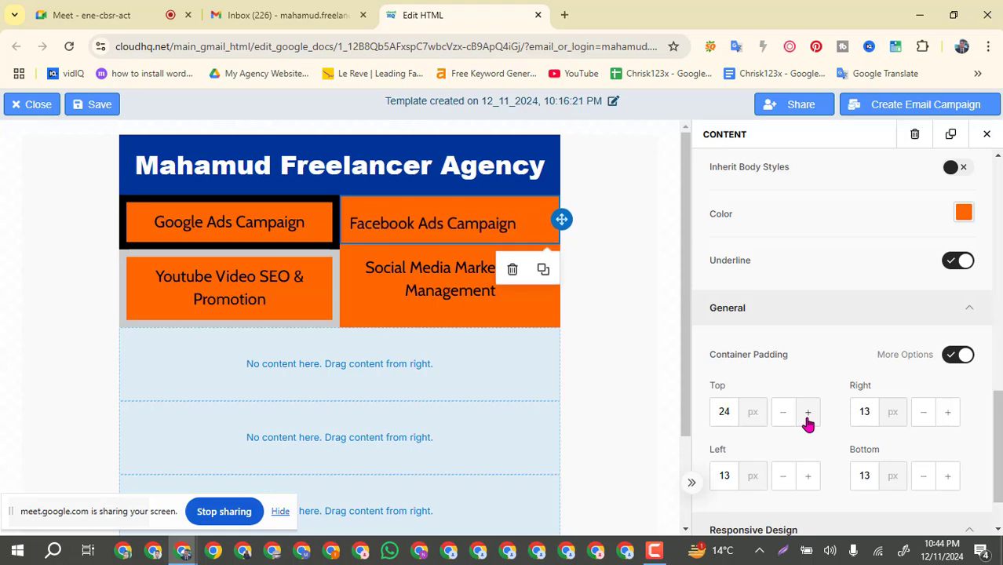
double_click(807, 422)
double_click(807, 421)
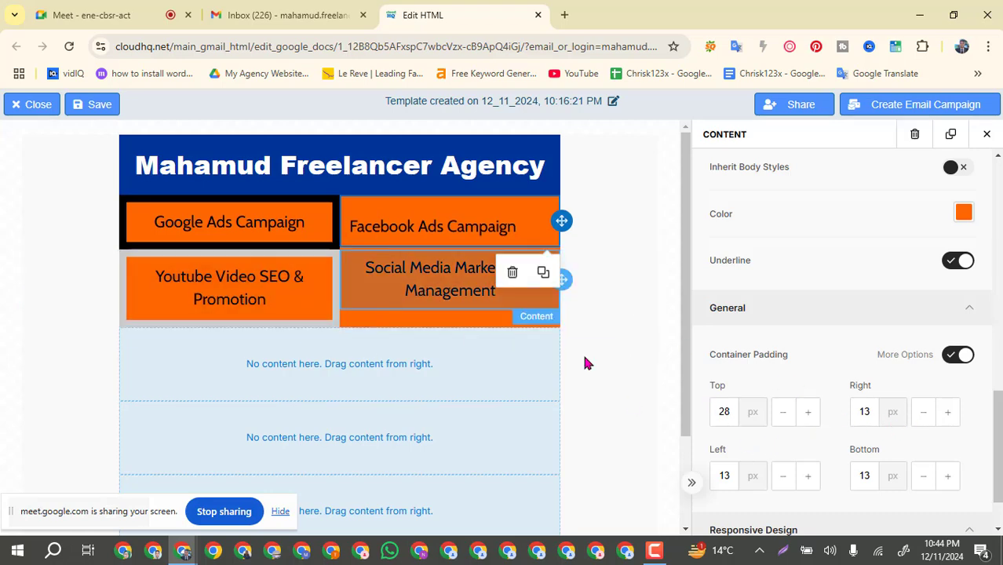
Step: Set the container padding of the "Social Media Marketing & Management" heading to 21 px on all sides and deselect it
left_click(509, 294)
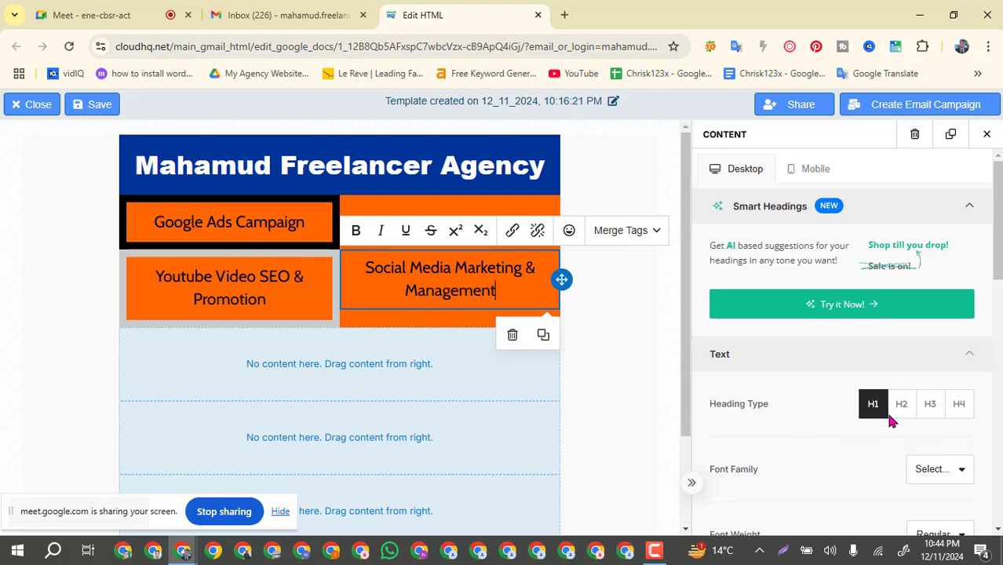
scroll(891, 421, "down", 10)
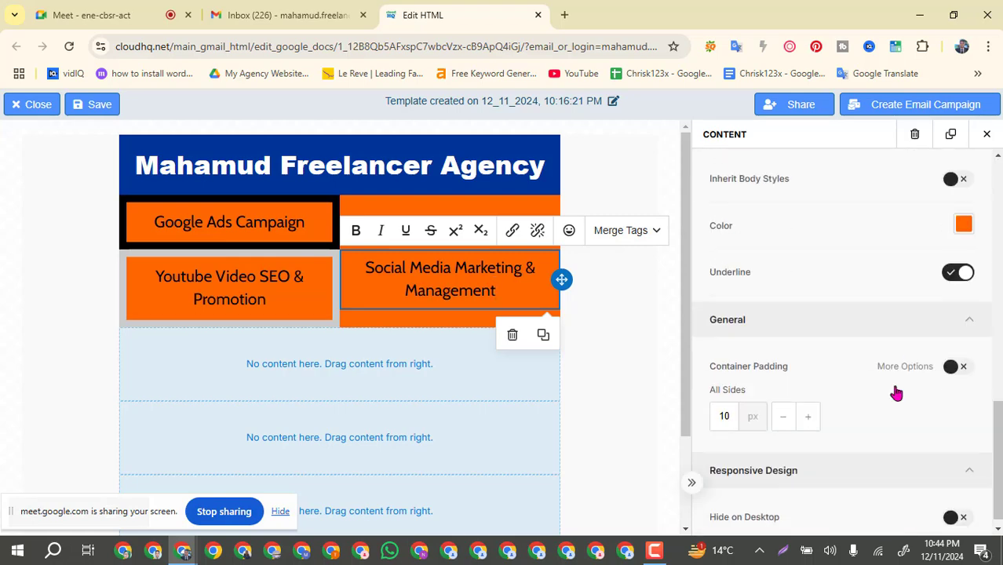
left_click(811, 409)
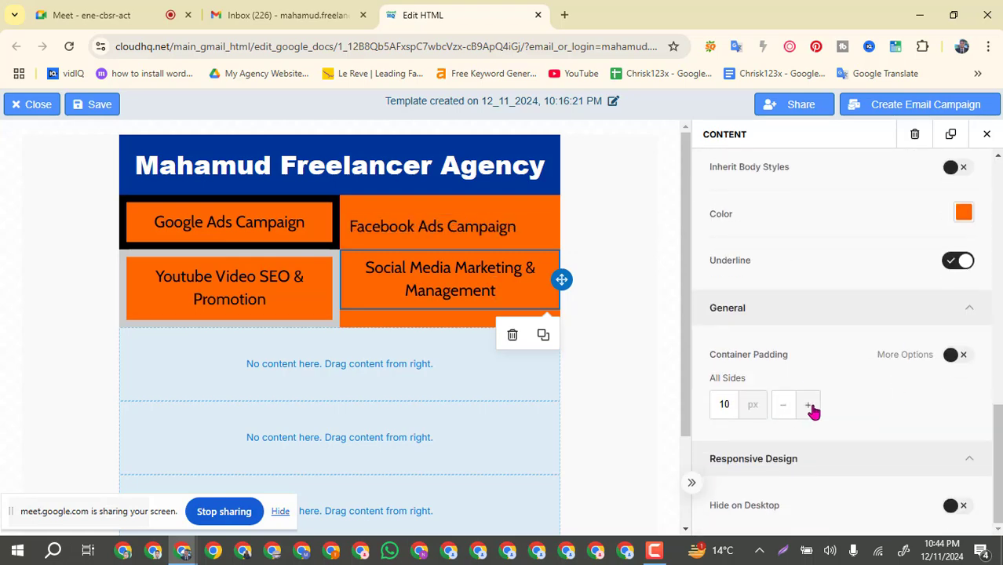
left_click(809, 406)
left_click(809, 406)
left_click(809, 406)
left_click(809, 405)
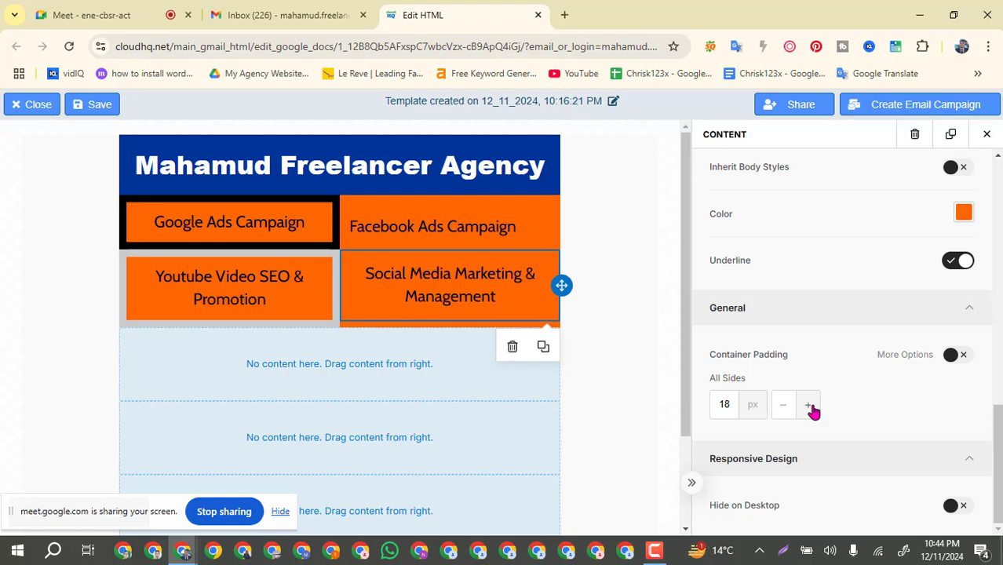
left_click(809, 406)
left_click(809, 406)
left_click(809, 406)
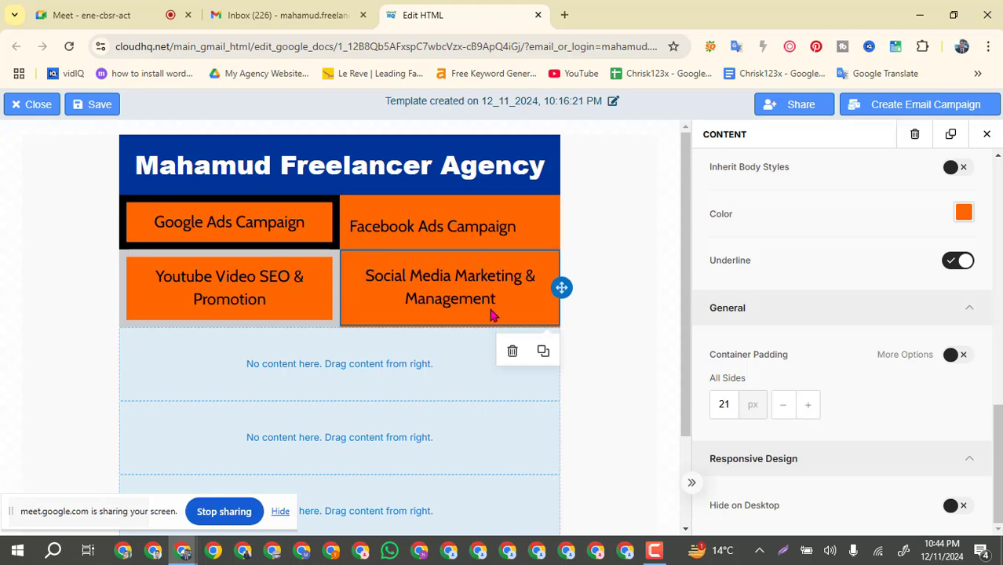
left_click(676, 215)
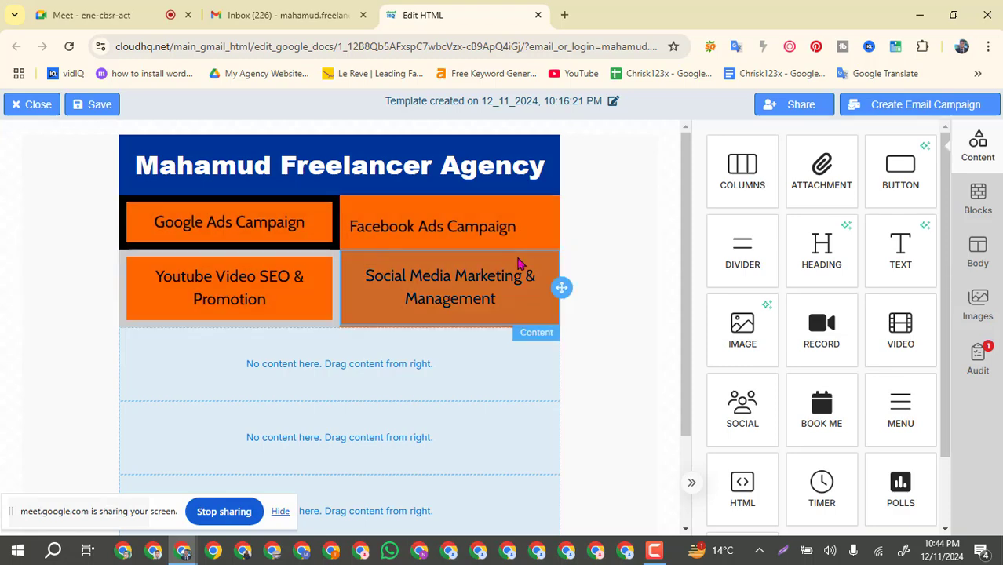
Step: Center-align the text of the "Facebook Ads Campaign" and "Social Media Marketing & Management" headings
scroll(902, 314, "down", 1)
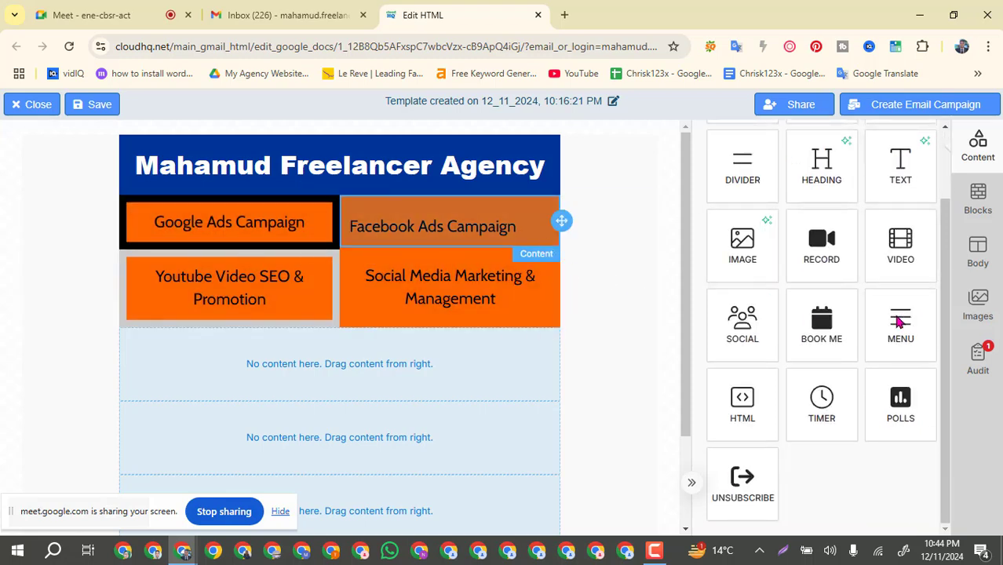
left_click(548, 246)
scroll(834, 319, "down", 5)
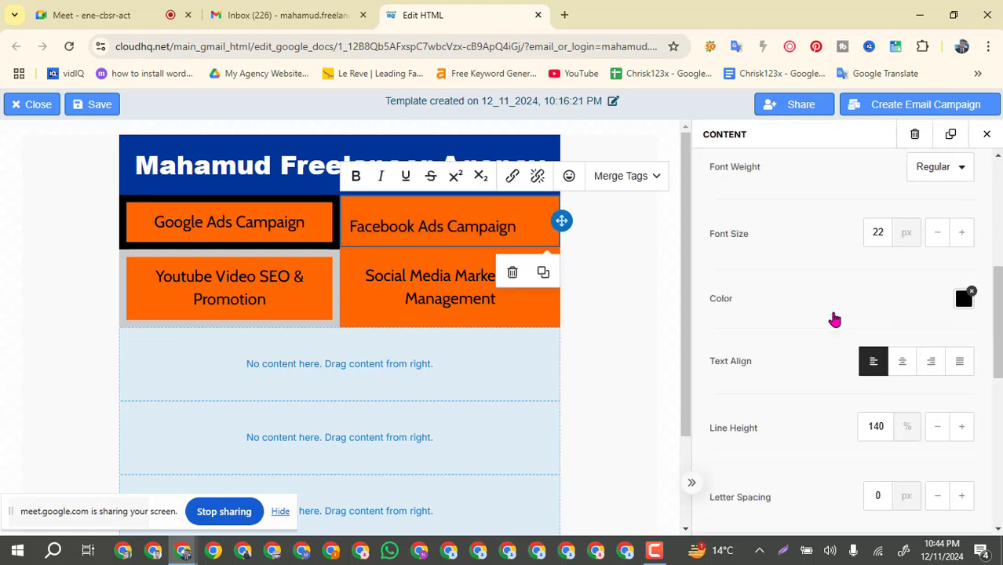
scroll(834, 319, "down", 2)
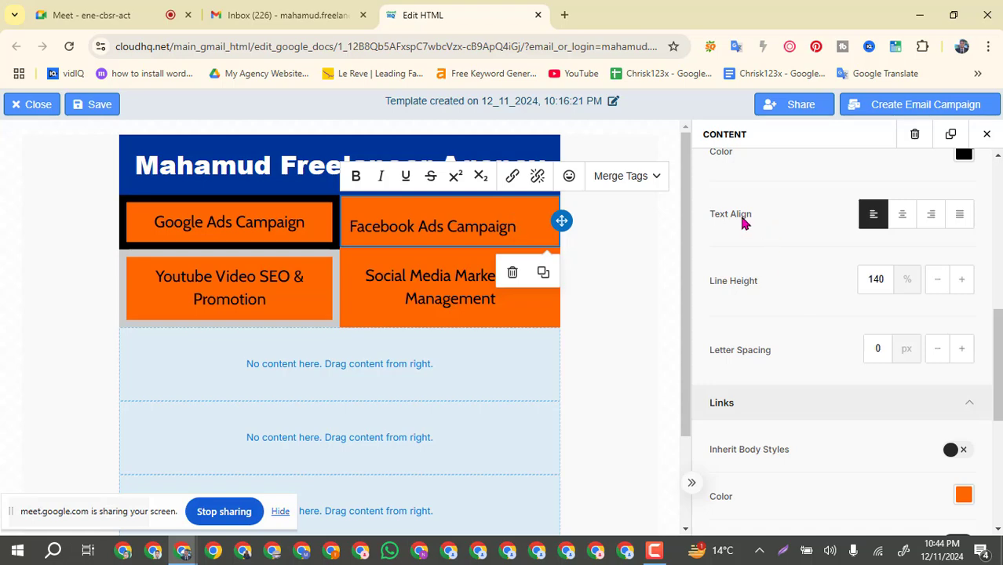
left_click(902, 216)
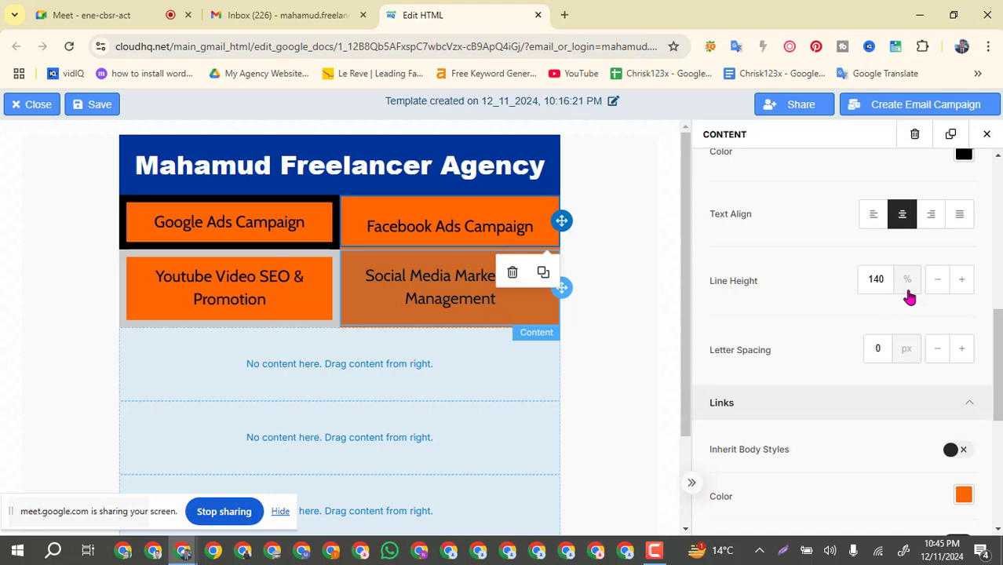
scroll(920, 349, "down", 4)
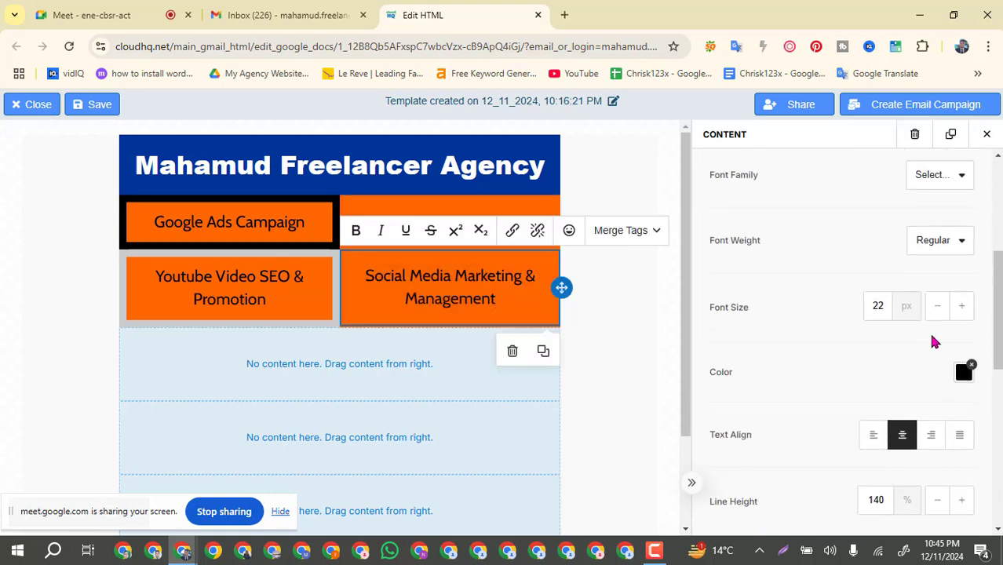
scroll(933, 341, "down", 2)
left_click(902, 287)
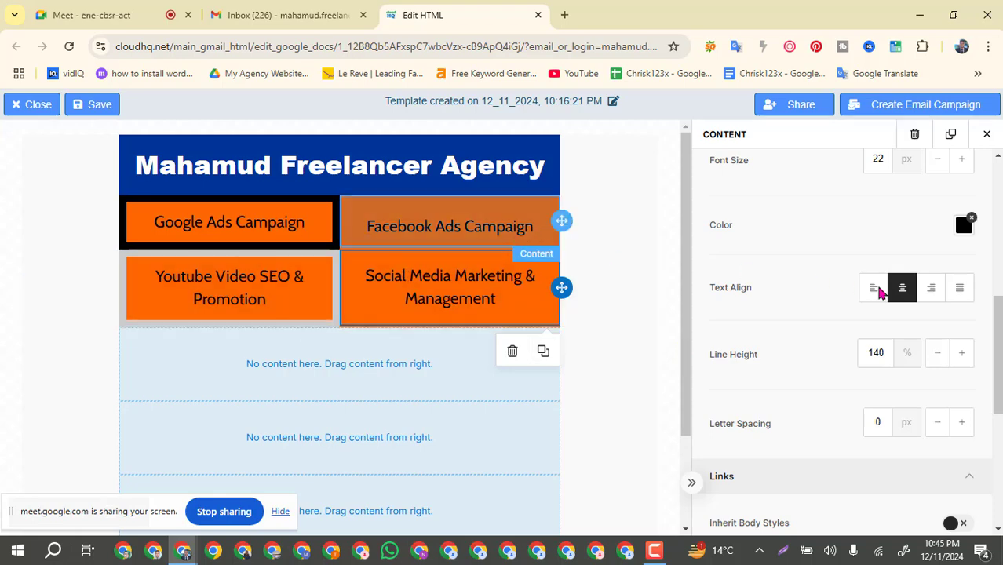
Step: Set the font weight of the "Facebook Ads Campaign" and "Social Media Marketing & Management" headings to Bold
scroll(874, 304, "down", 3)
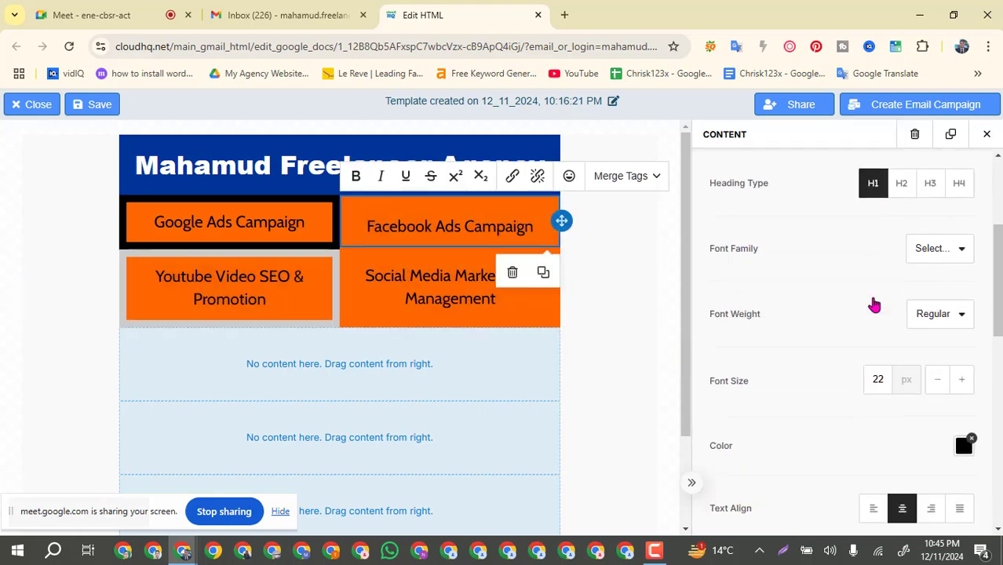
left_click(964, 250)
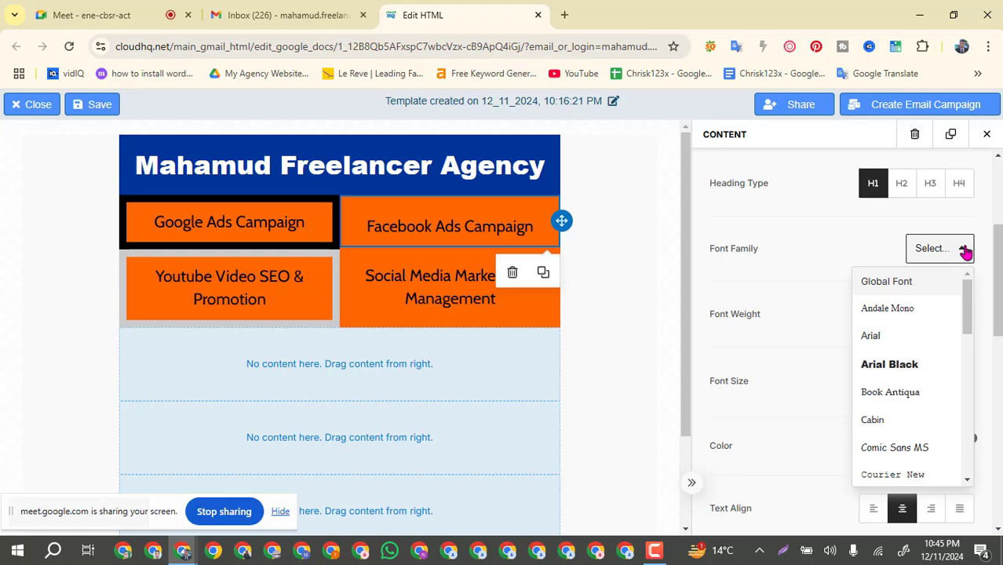
left_click(857, 260)
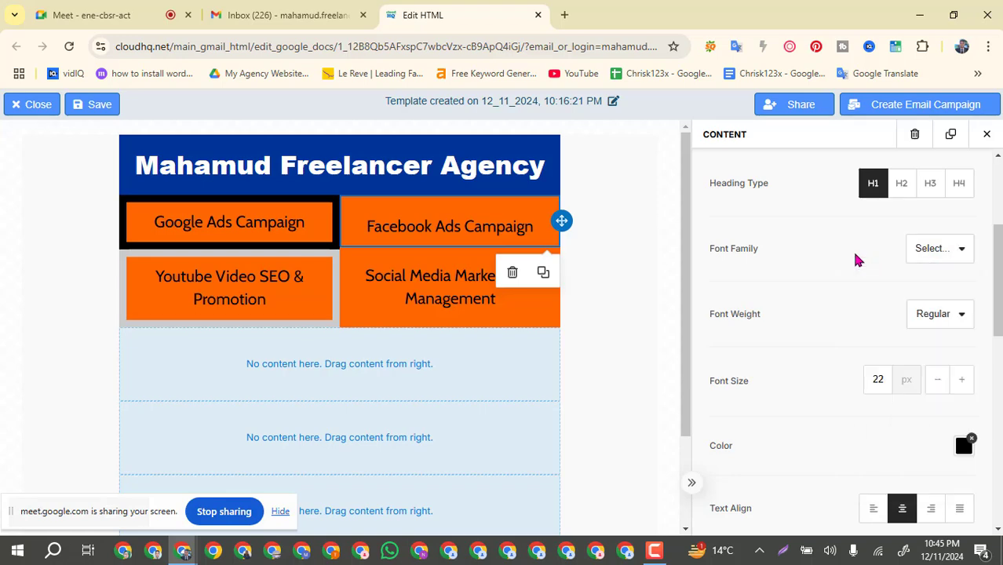
left_click(965, 316)
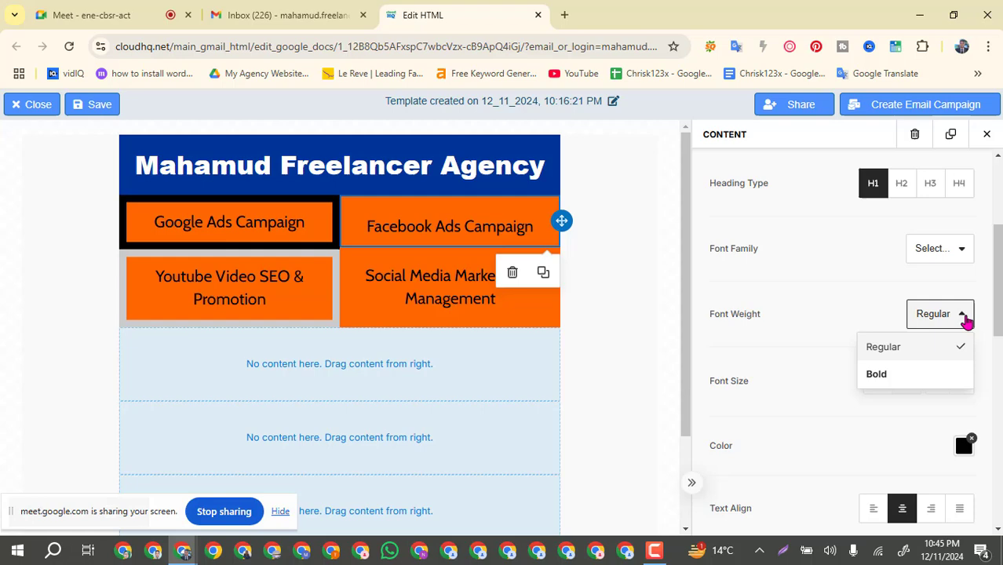
left_click(888, 385)
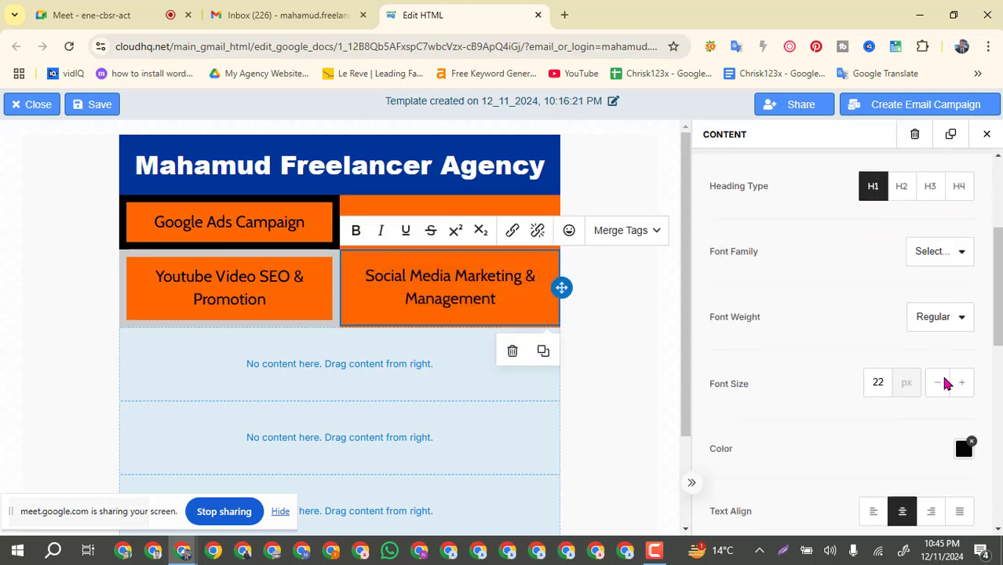
left_click(959, 318)
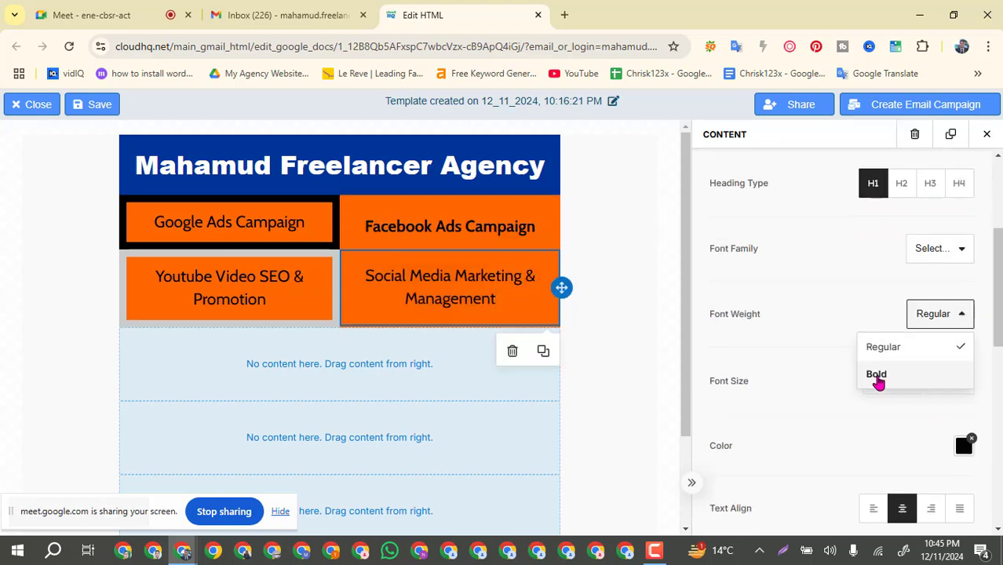
left_click(877, 376)
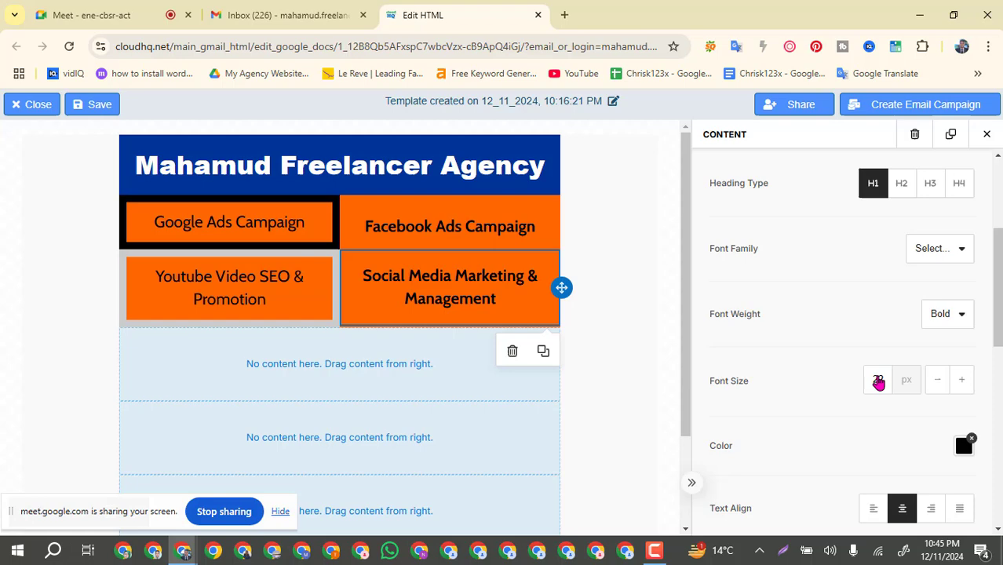
Step: Set the font weight of the "Google Ads Campaign" and "Youtube Video SEO & Promotion" headings to Bold
left_click(333, 249)
scroll(956, 316, "down", 3)
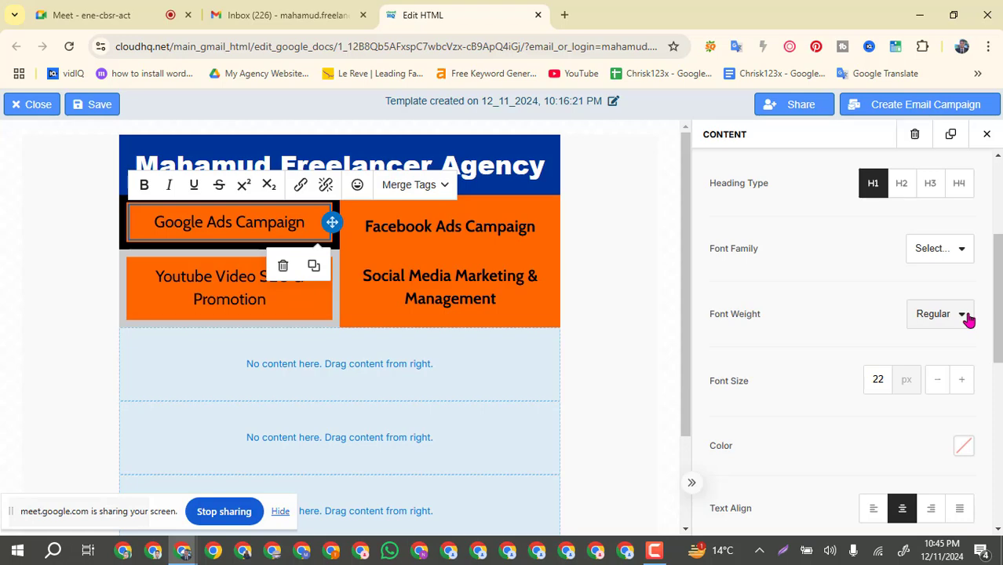
left_click(963, 314)
left_click(877, 375)
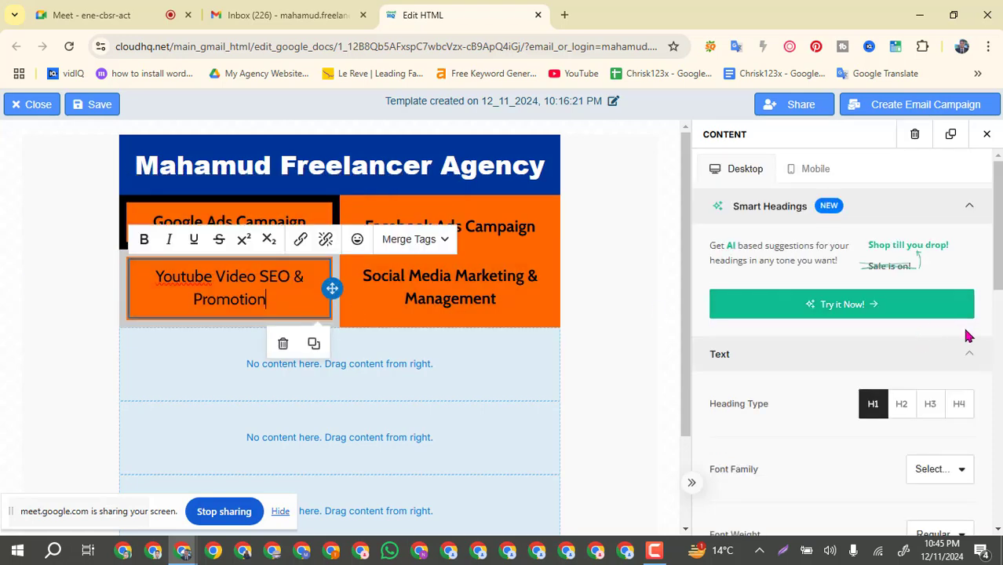
scroll(963, 402, "down", 2)
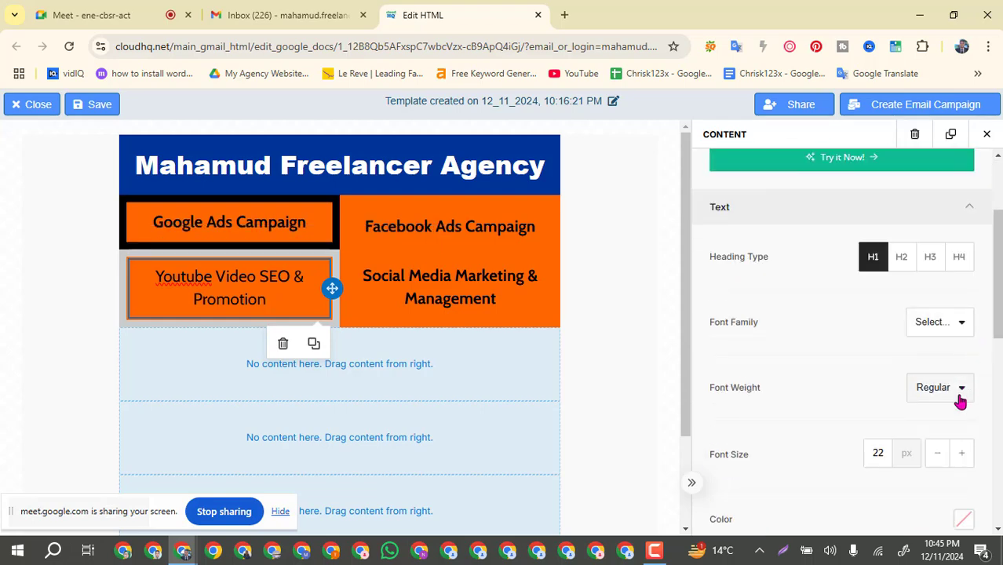
left_click(957, 395)
left_click(878, 449)
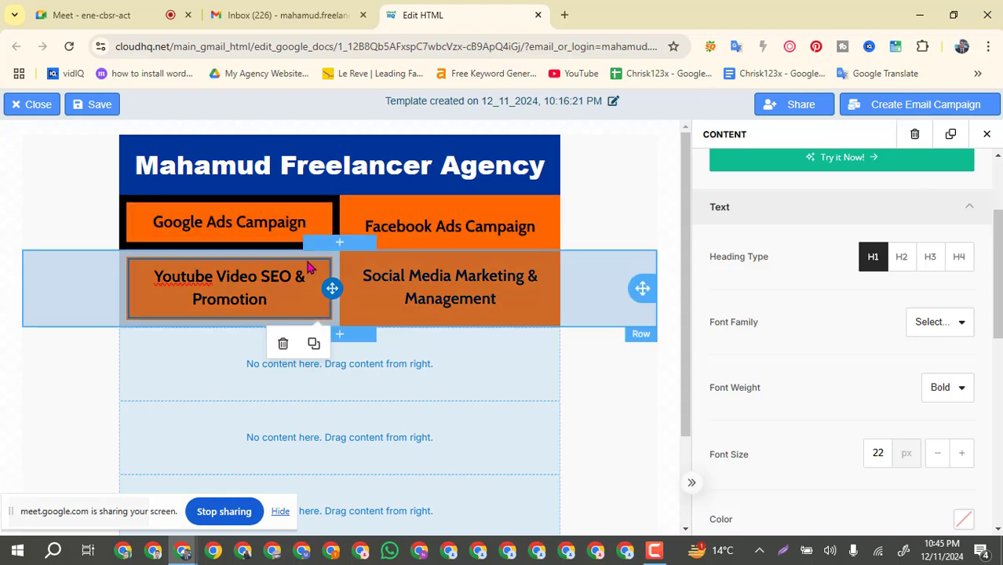
Step: Examine the column, background and padding properties of the row containing Youtube Video SEO & Promotion
left_click(140, 319)
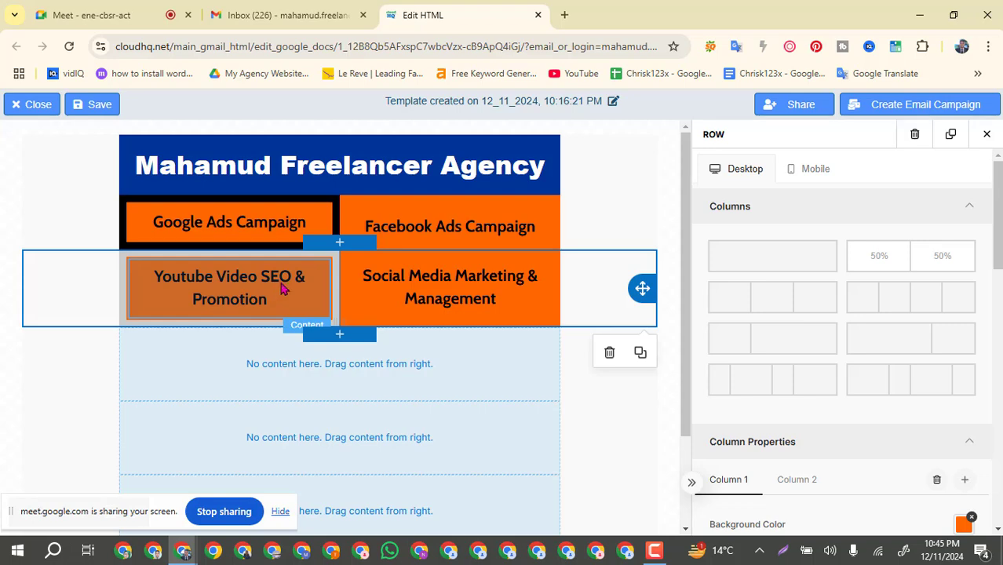
scroll(947, 435, "down", 5)
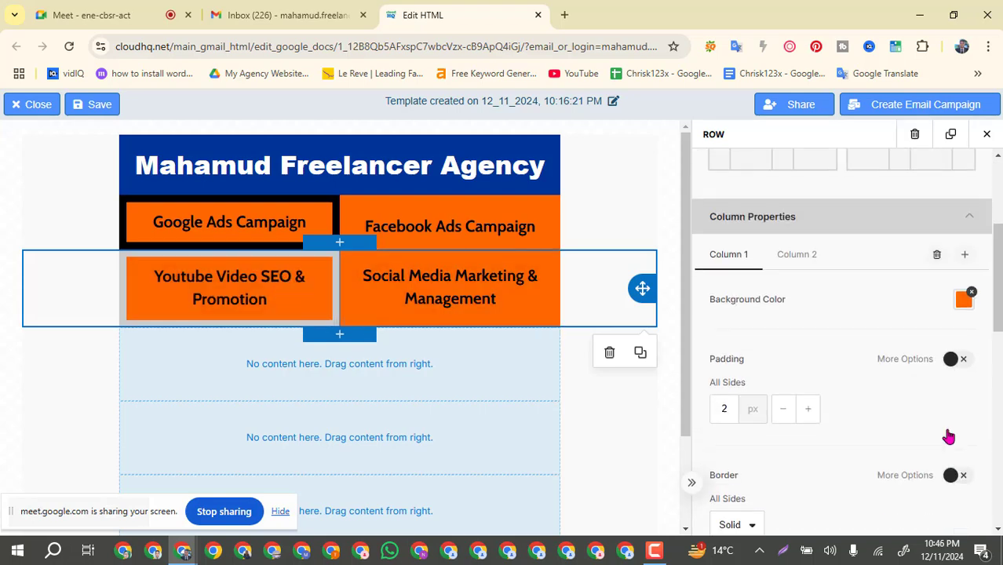
scroll(949, 435, "down", 7)
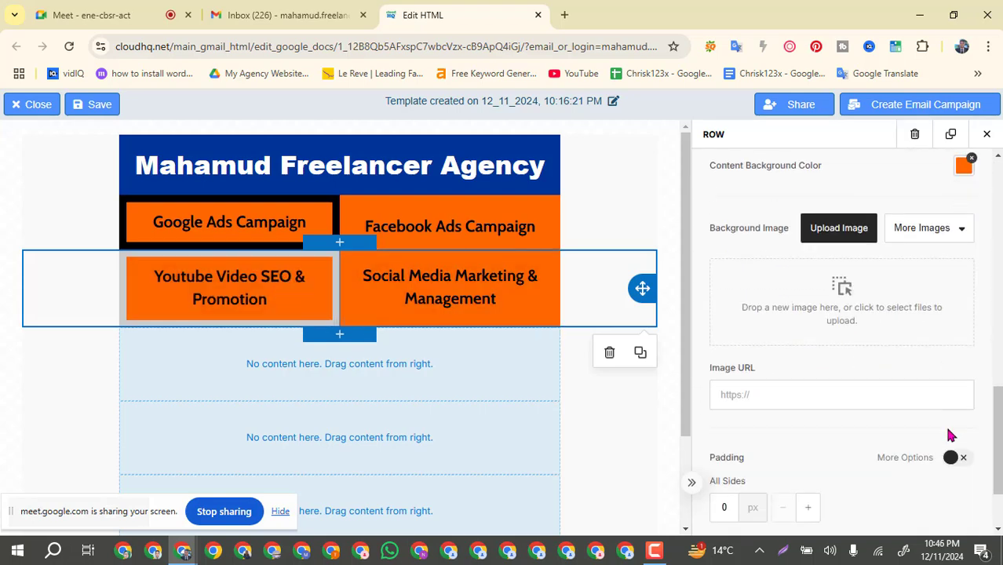
scroll(949, 433, "down", 1)
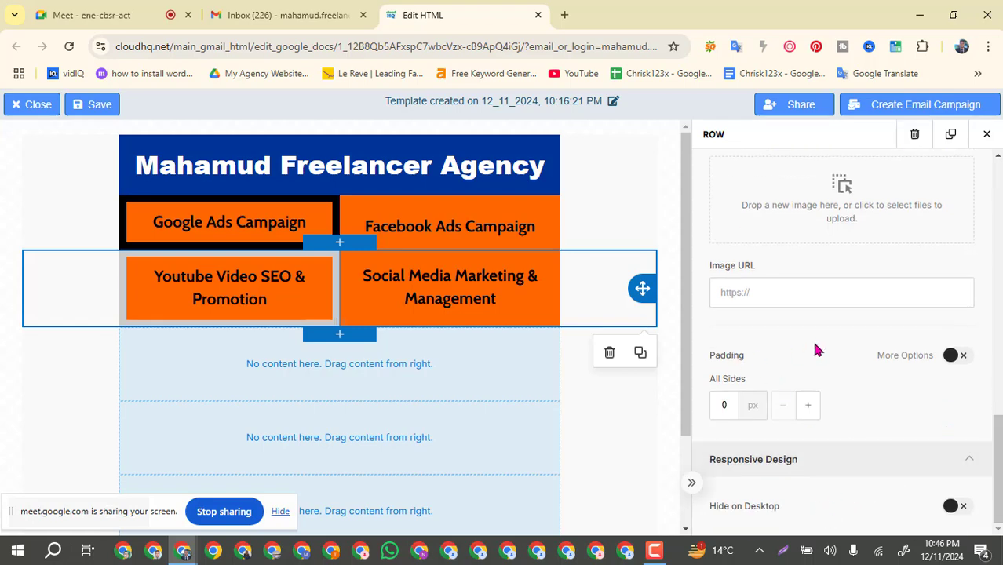
scroll(811, 339, "up", 4)
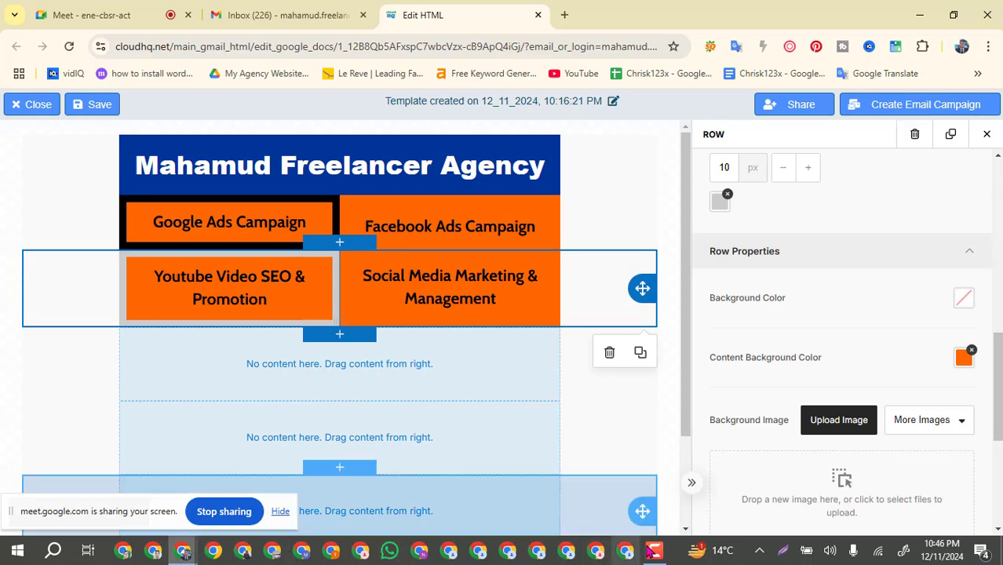
left_click(135, 9)
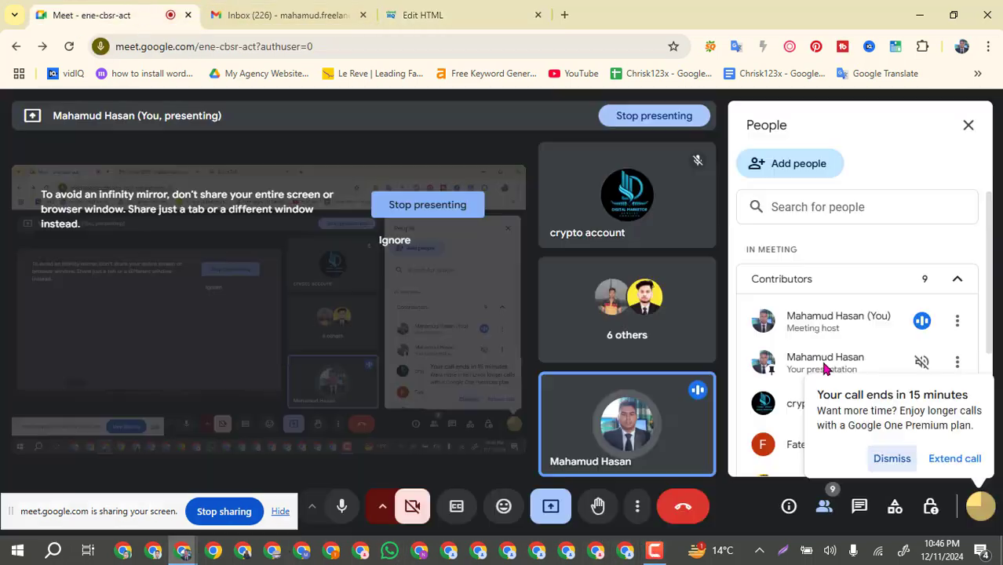
left_click(286, 9)
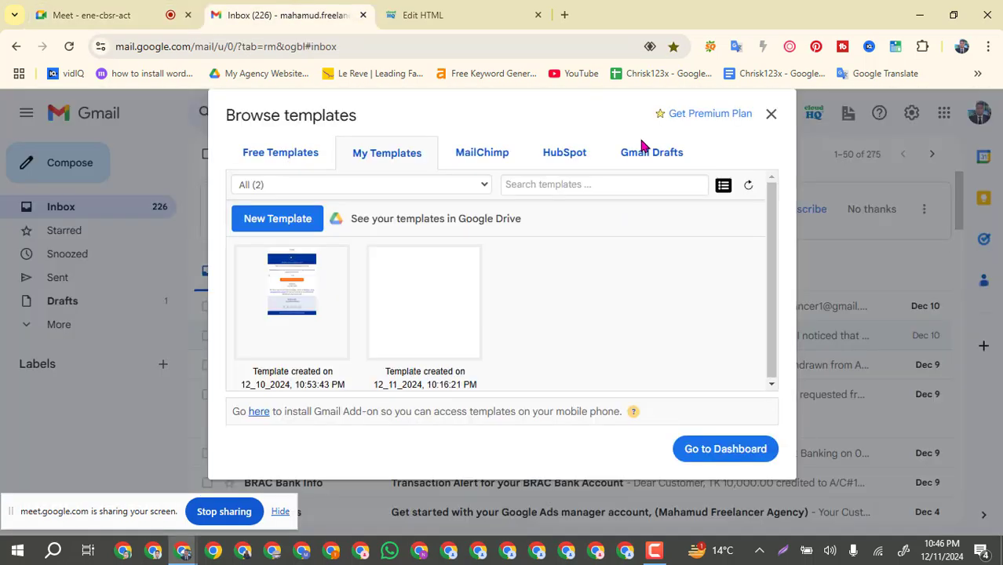
left_click(460, 15)
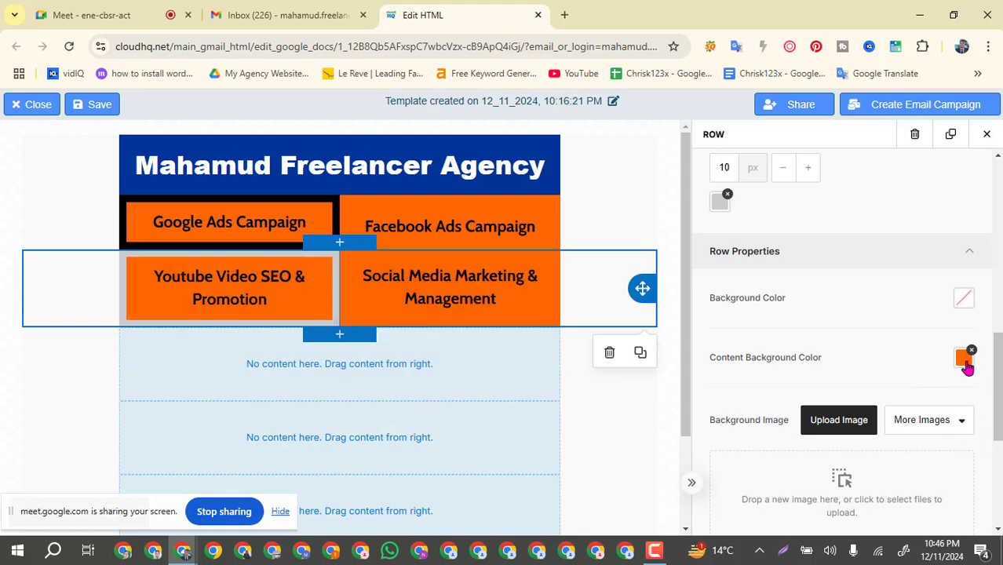
Step: Try the per-side row padding option and the hide-on-desktop option on the Youtube Video SEO & Promotion row
scroll(967, 367, "down", 4)
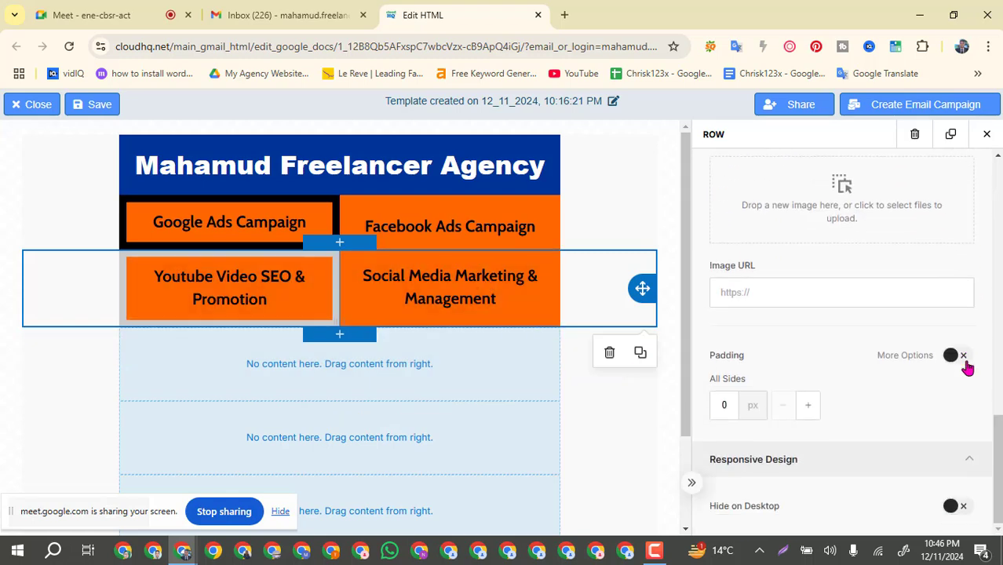
left_click(959, 357)
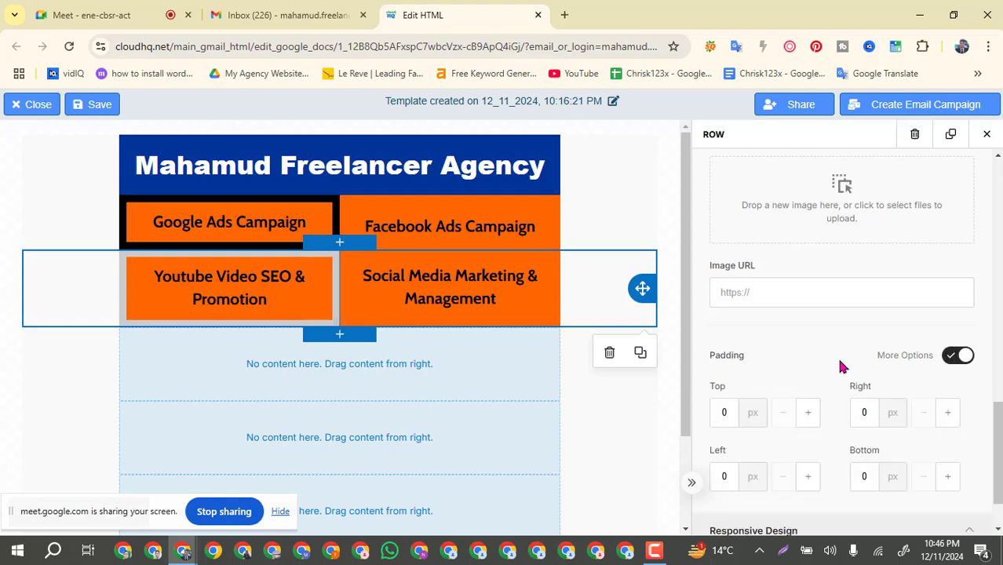
scroll(839, 354, "down", 2)
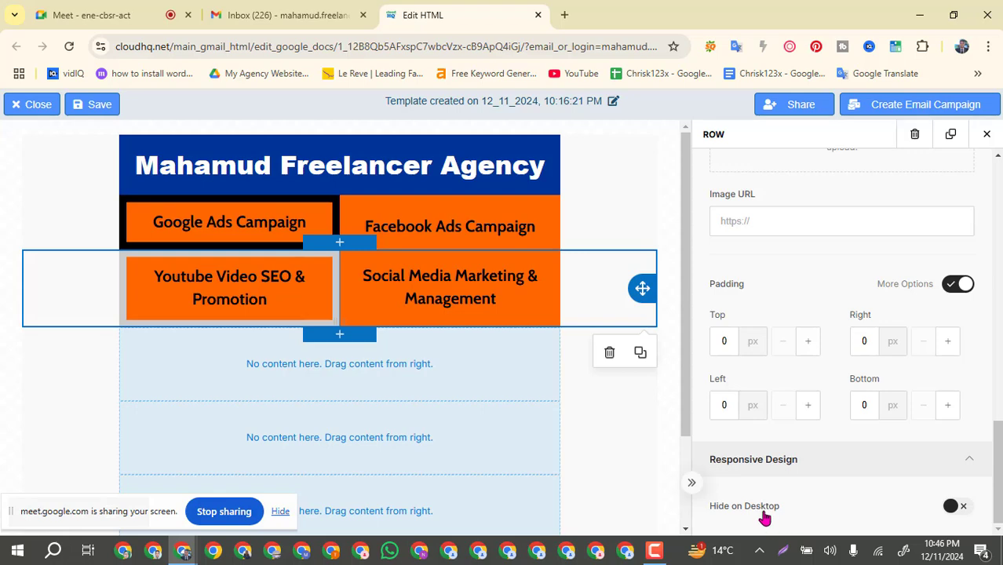
left_click(765, 510)
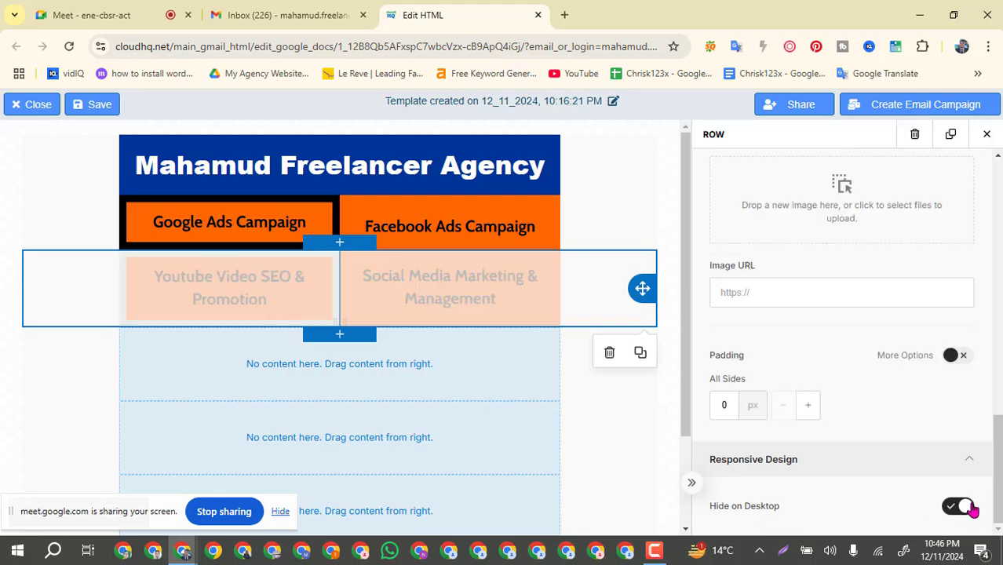
left_click(962, 506)
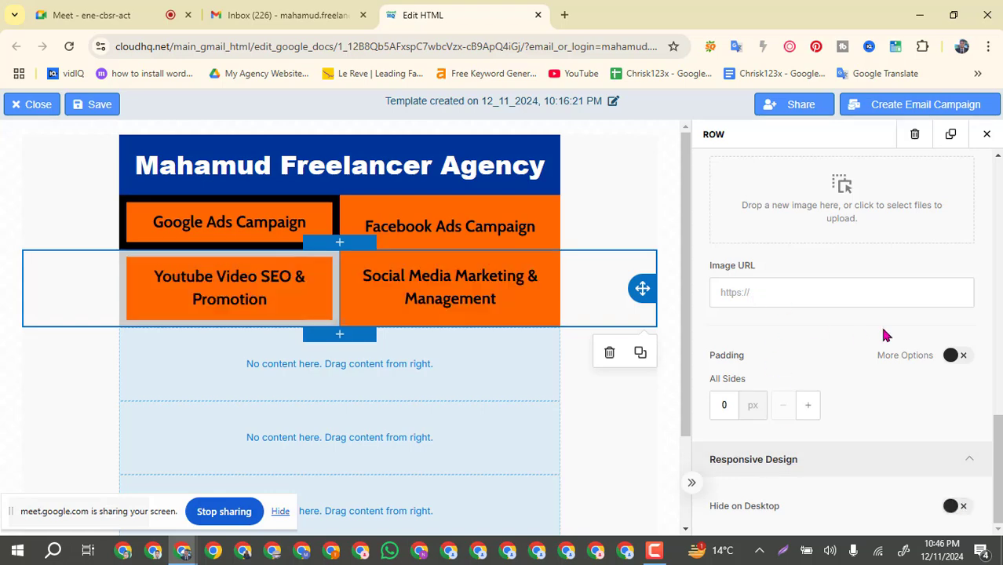
scroll(855, 337, "up", 4)
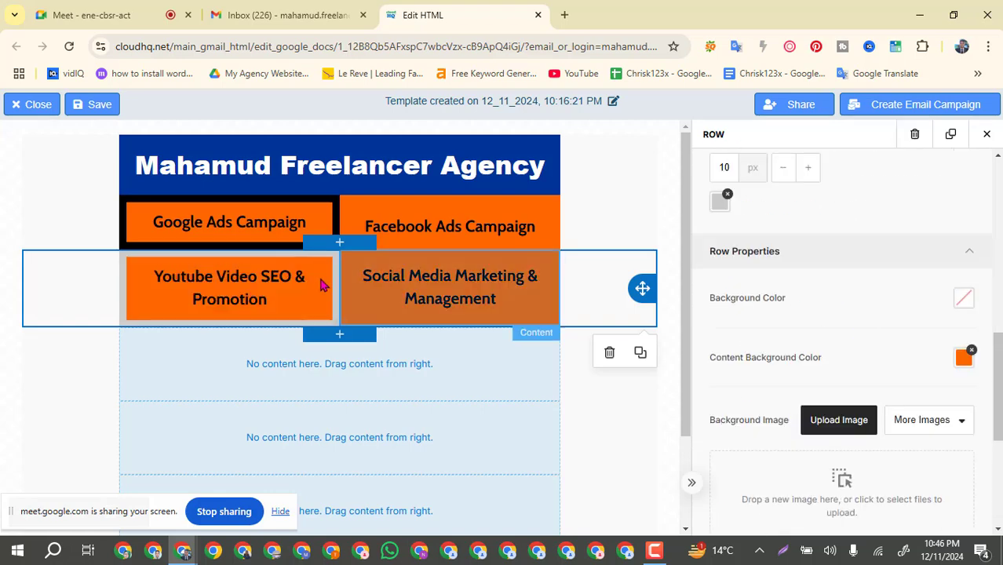
Step: Examine the text, link and container padding settings of the Youtube Video SEO & Promotion heading
left_click(195, 287)
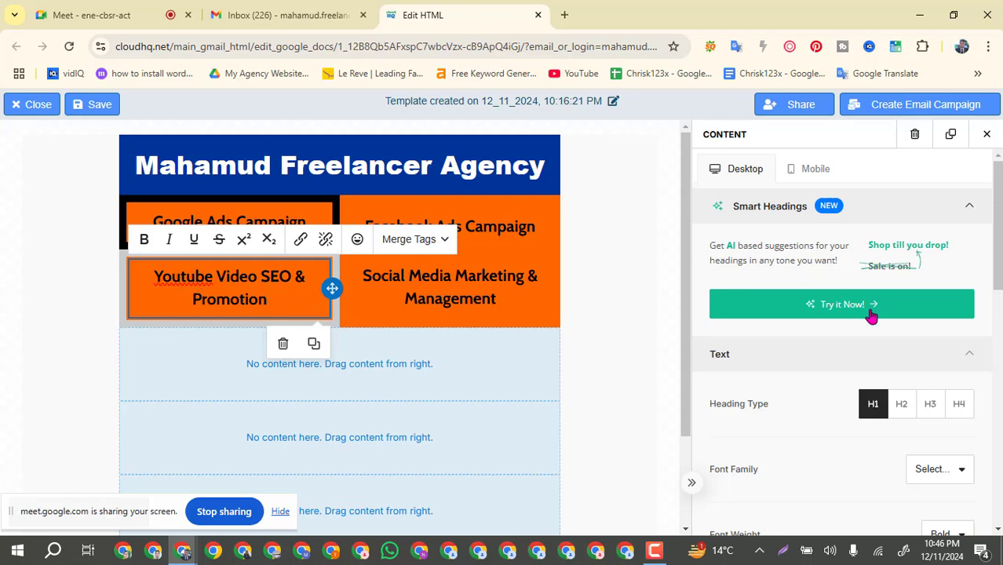
scroll(885, 329, "down", 5)
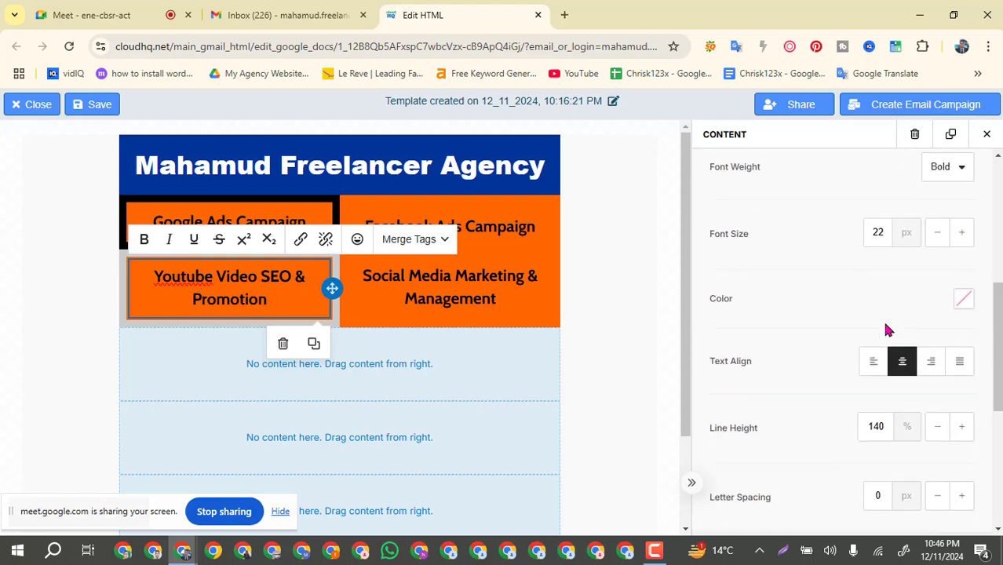
scroll(885, 329, "down", 5)
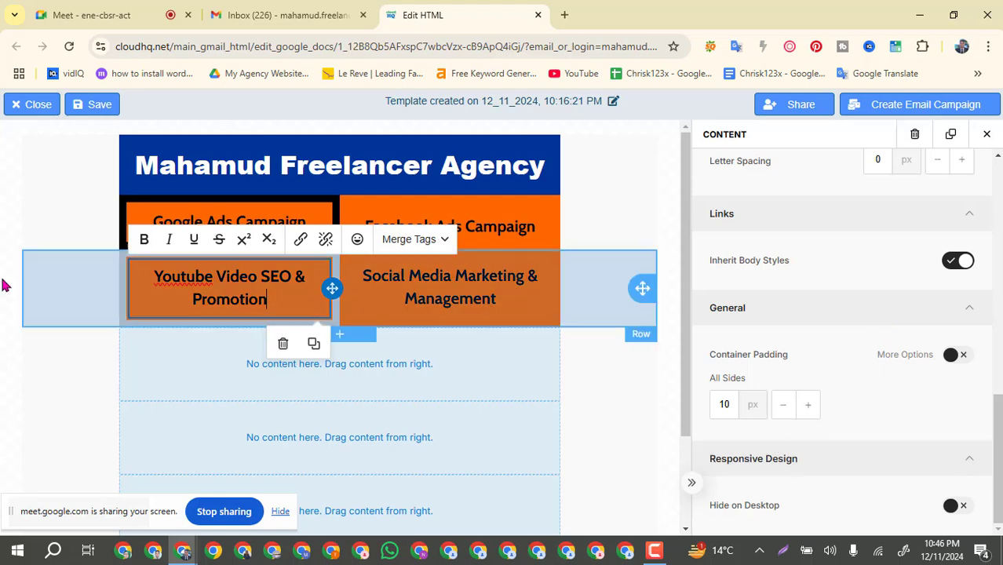
Step: Set the container padding of the Social Media Marketing & Management heading to 17 px on all sides
left_click(492, 296)
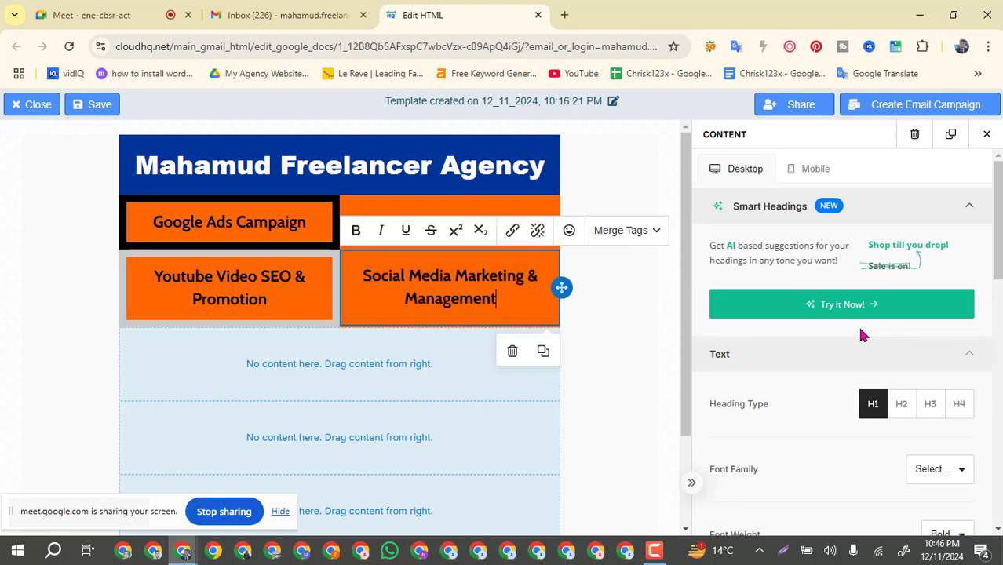
scroll(857, 324, "down", 2)
scroll(859, 335, "down", 3)
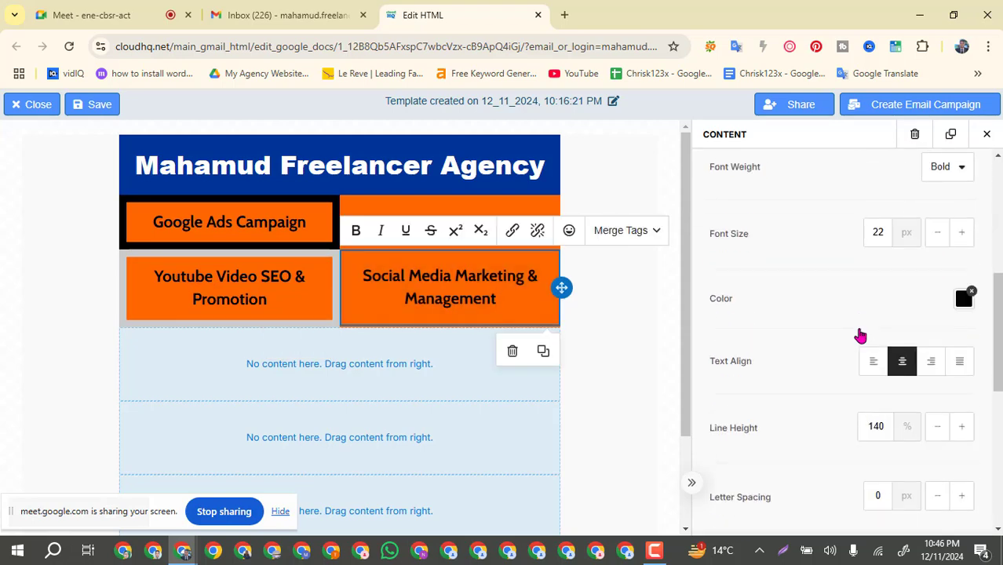
scroll(860, 335, "down", 3)
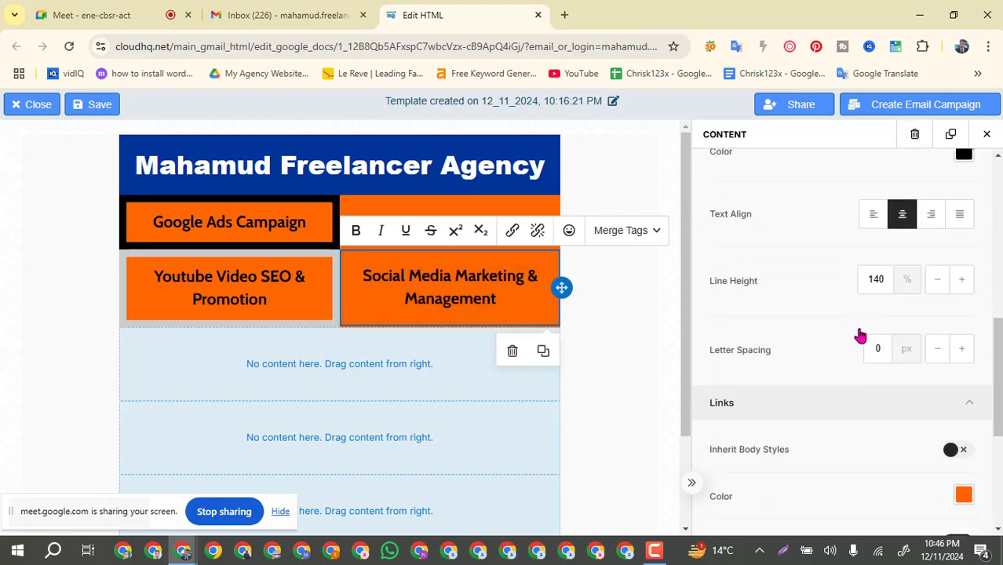
scroll(860, 335, "down", 2)
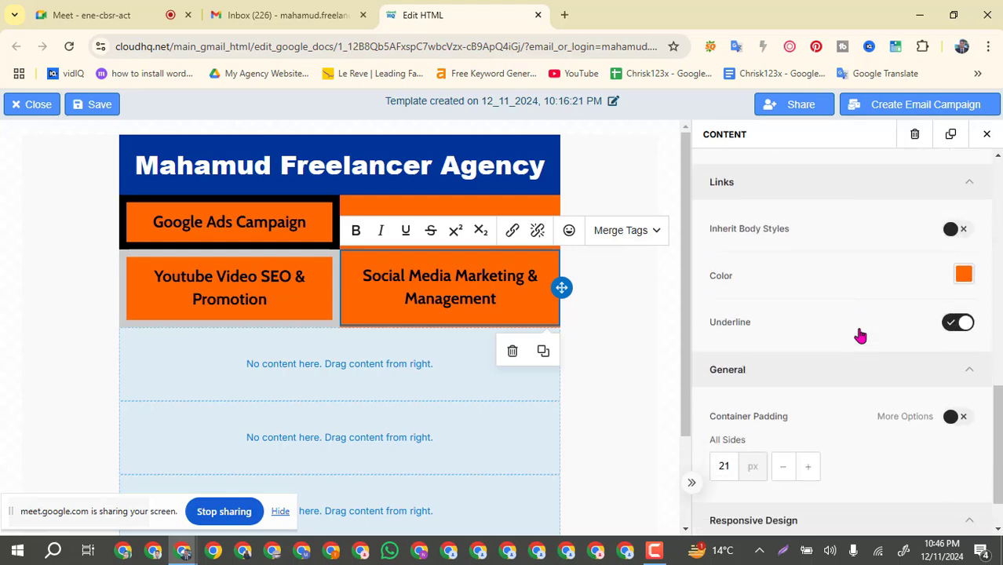
scroll(767, 365, "down", 1)
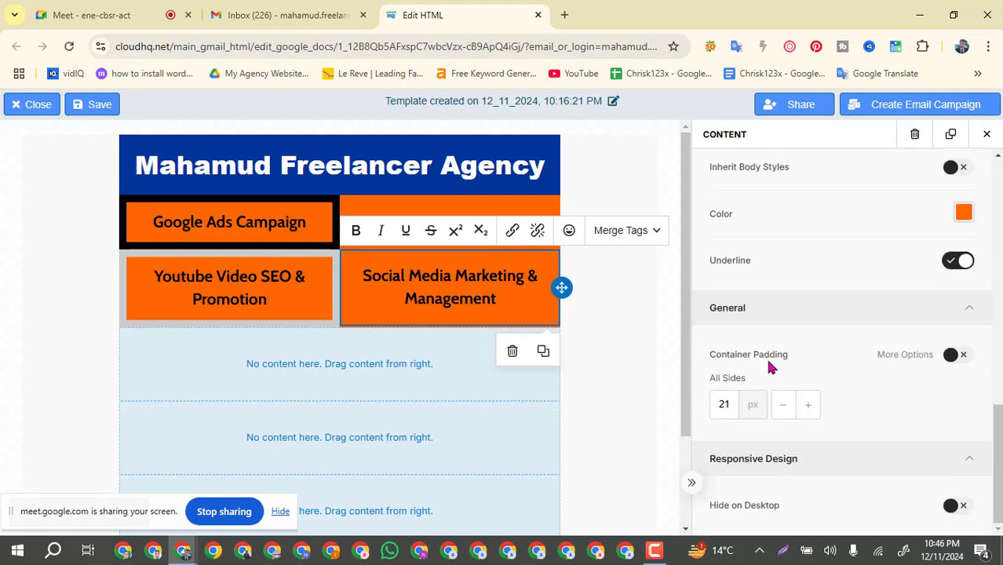
left_click(806, 405)
left_click(805, 405)
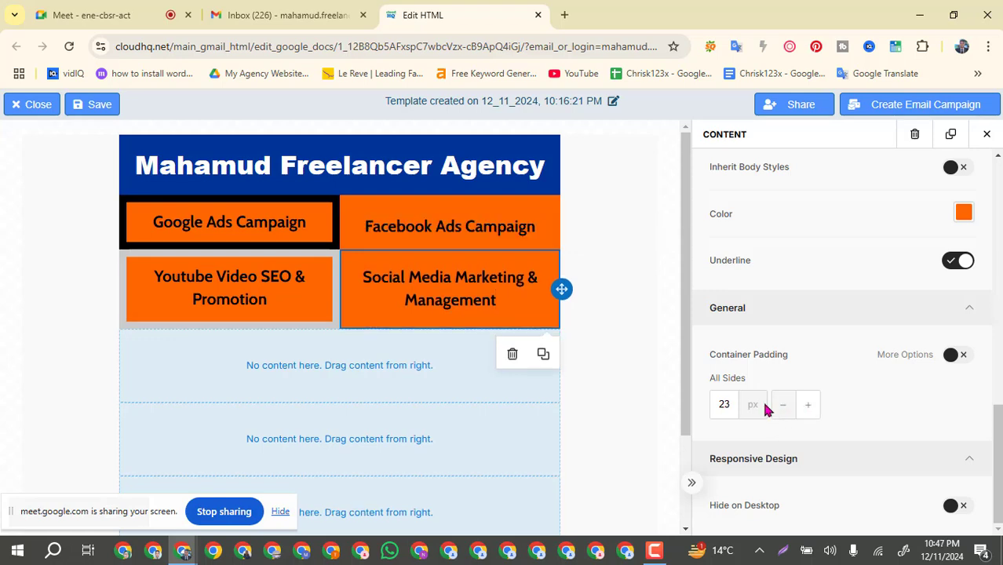
left_click(783, 411)
left_click(784, 409)
left_click(783, 410)
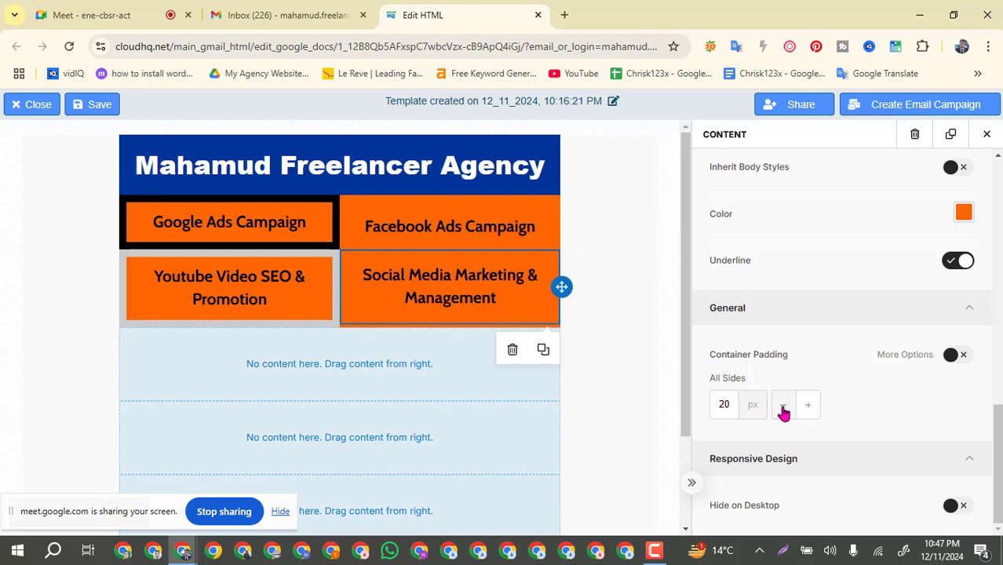
left_click(783, 409)
left_click(783, 410)
left_click(782, 410)
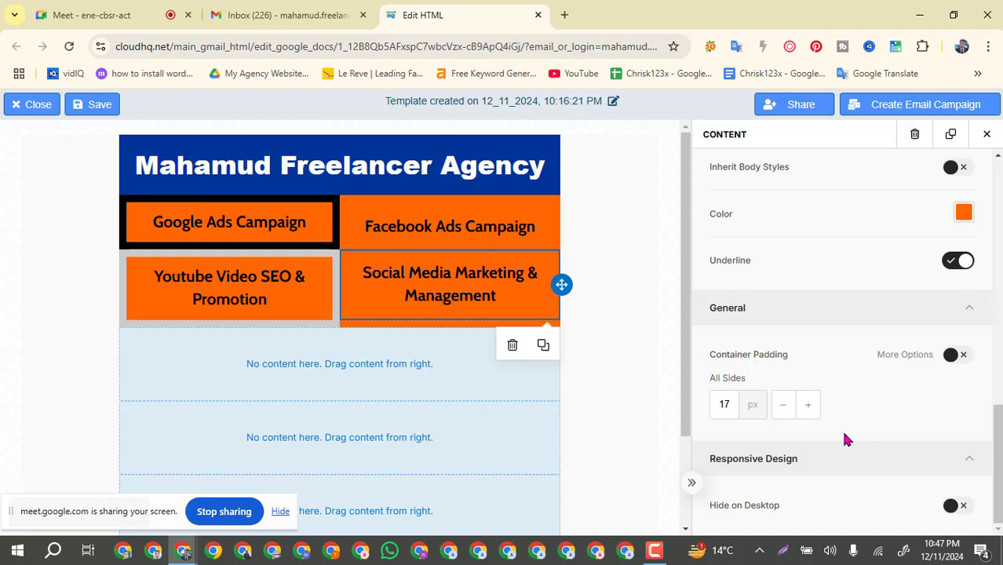
Step: Try hiding the Social Media Marketing & Management heading on desktop
left_click(756, 510)
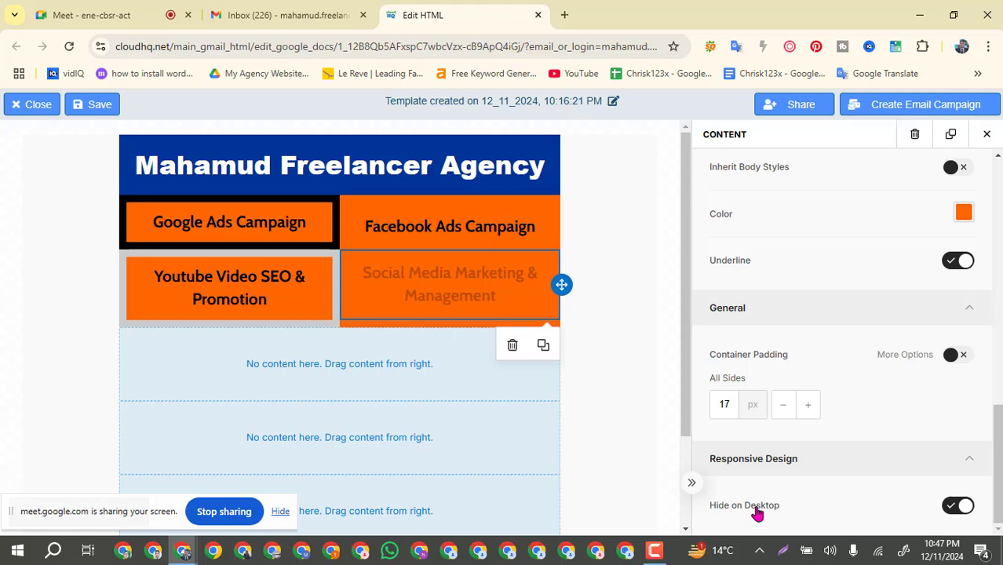
left_click(757, 510)
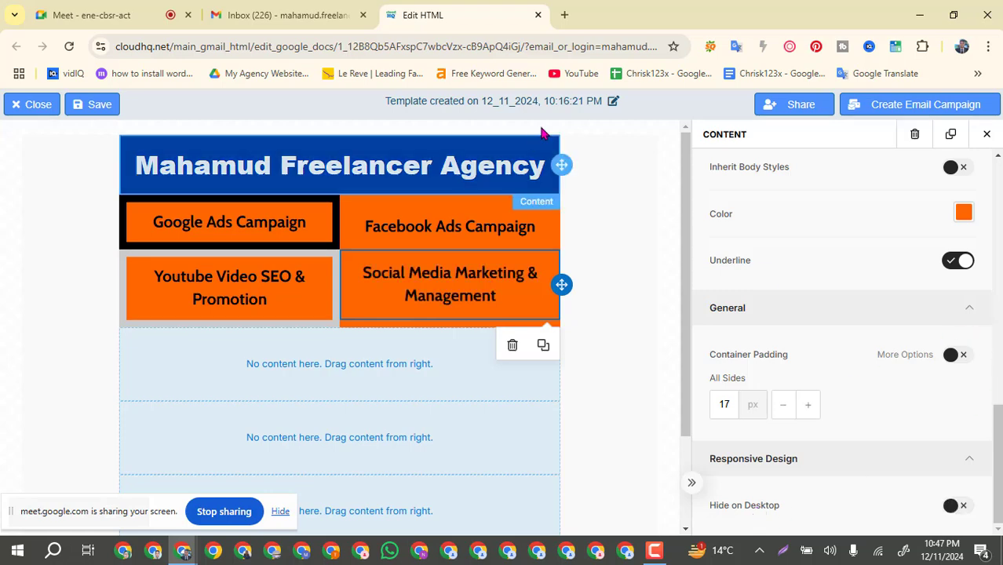
scroll(906, 235, "up", 5)
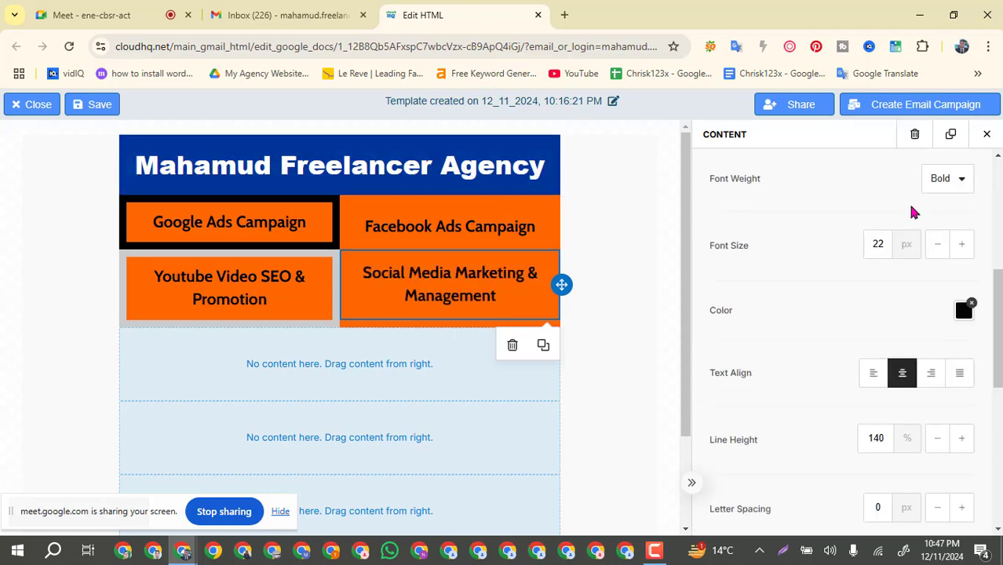
scroll(861, 259, "up", 3)
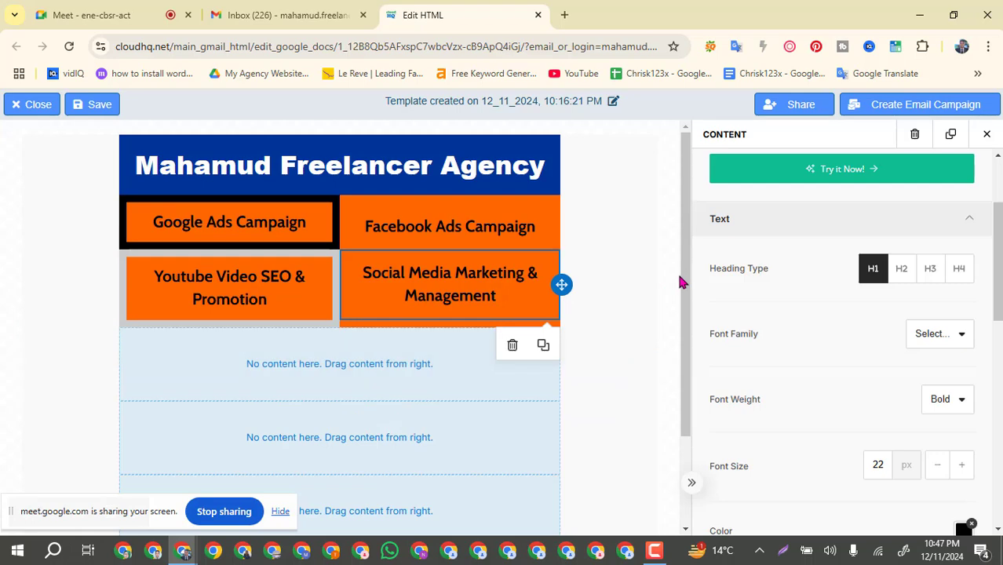
Step: Delete the empty row directly below the Youtube and Social Media services row
left_click(369, 361)
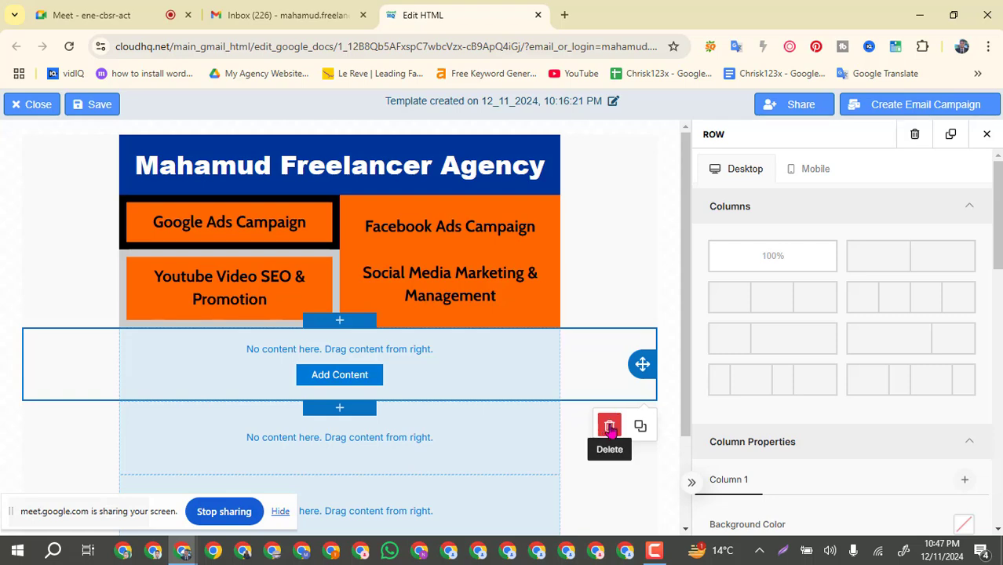
left_click(609, 428)
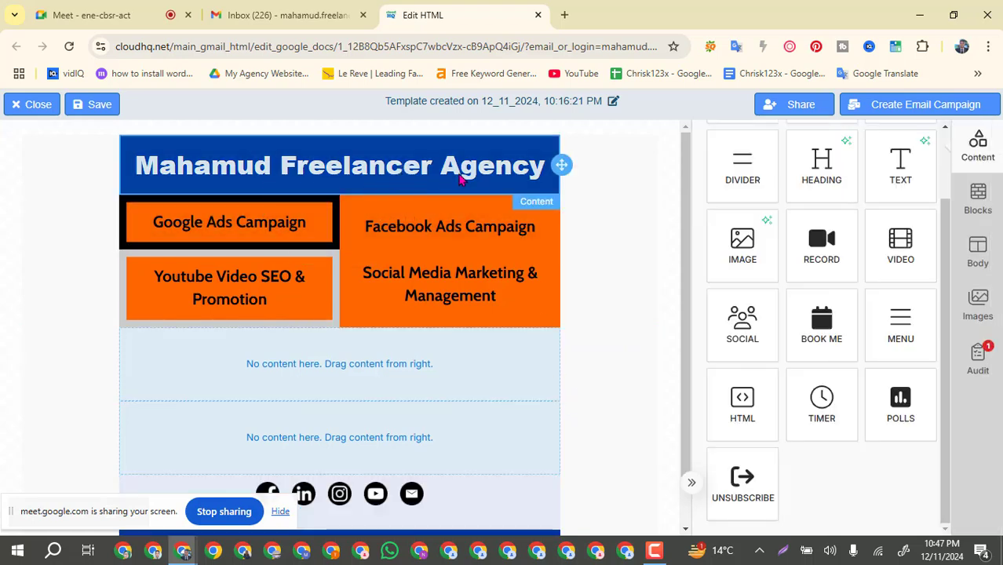
Step: Insert an empty single-column row between the agency title and the Google Ads Campaign row, and select it
left_click(430, 186)
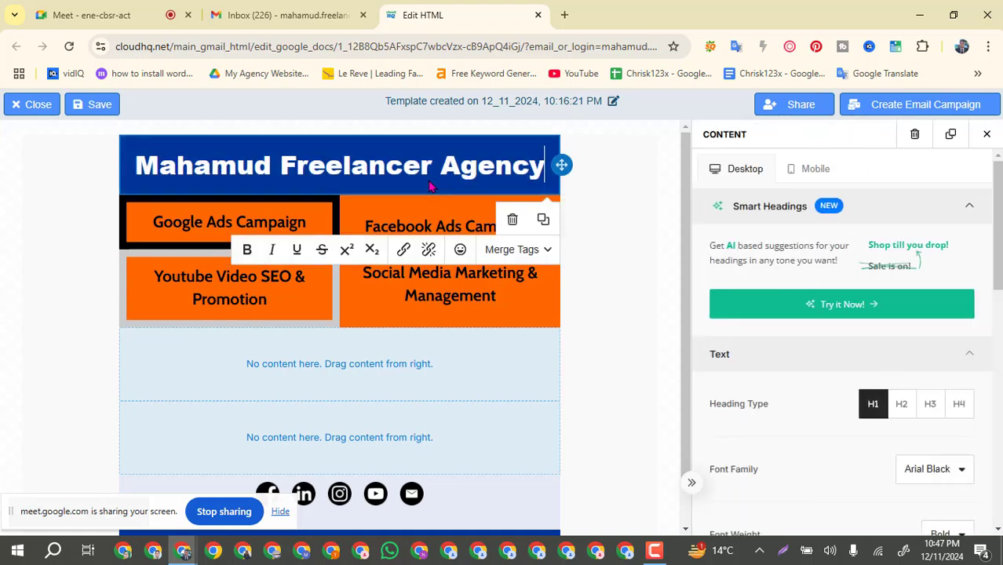
left_click(593, 164)
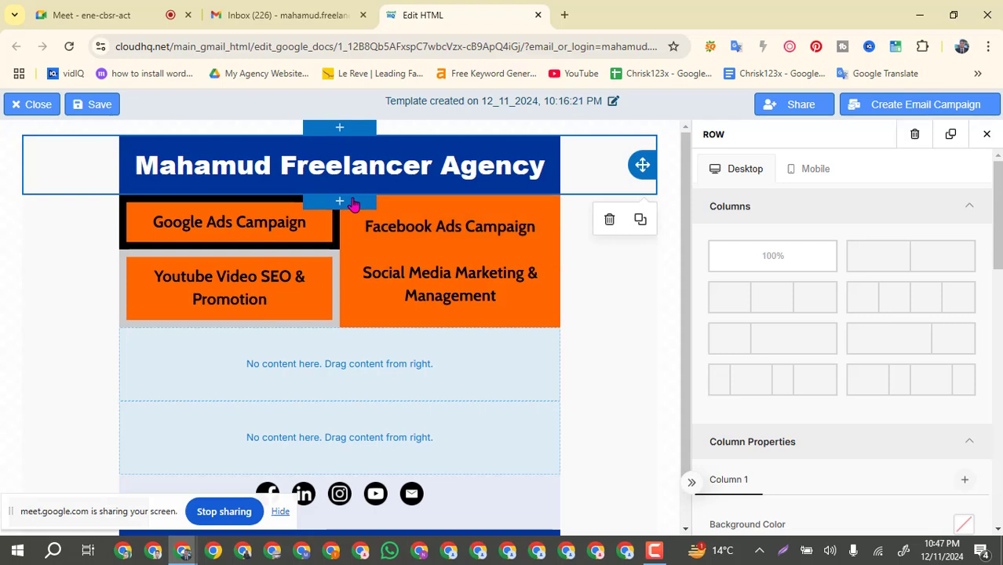
left_click(352, 203)
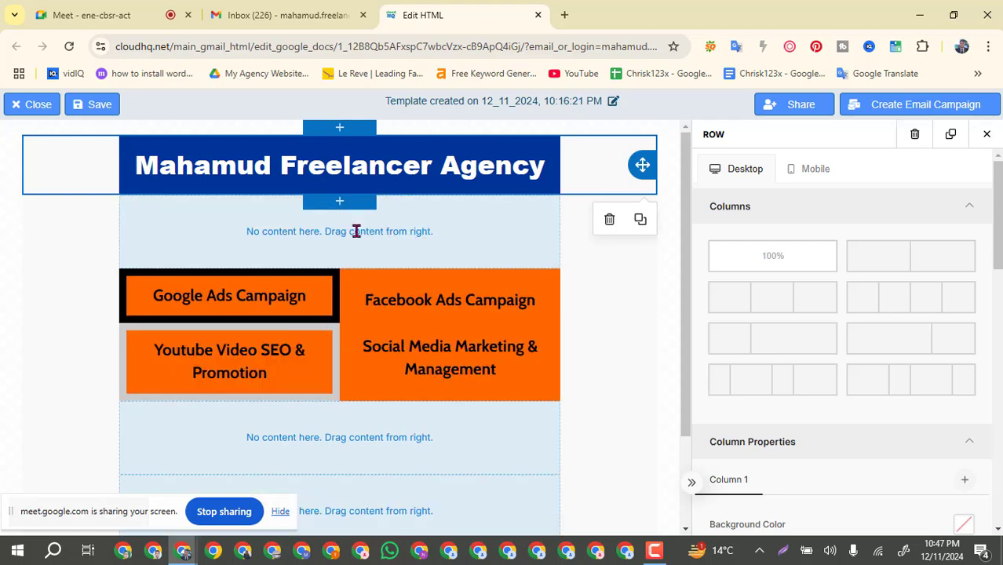
left_click(357, 231)
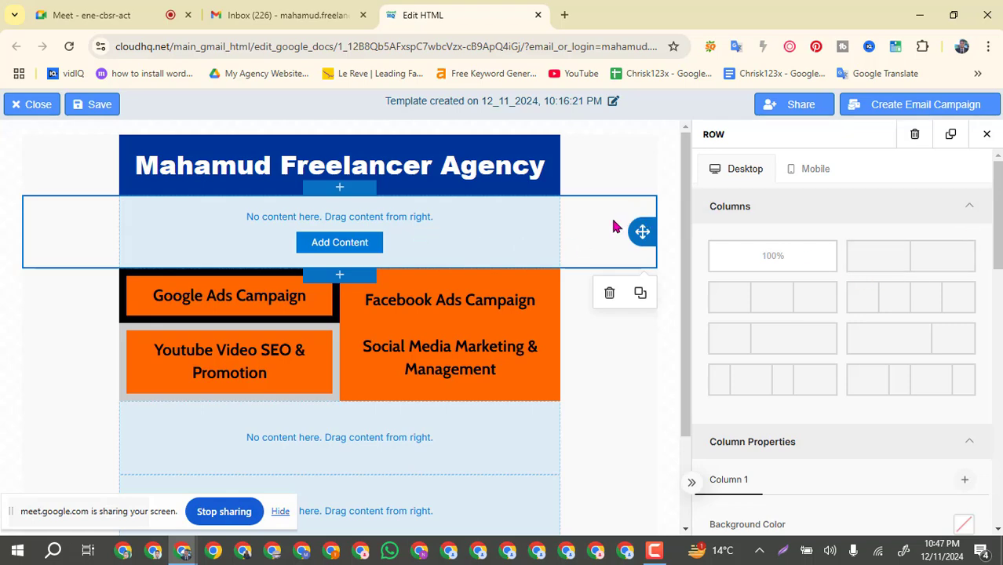
Step: Add a heading block to the empty row below the agency title and set its text to "Our Service"
left_click(671, 224)
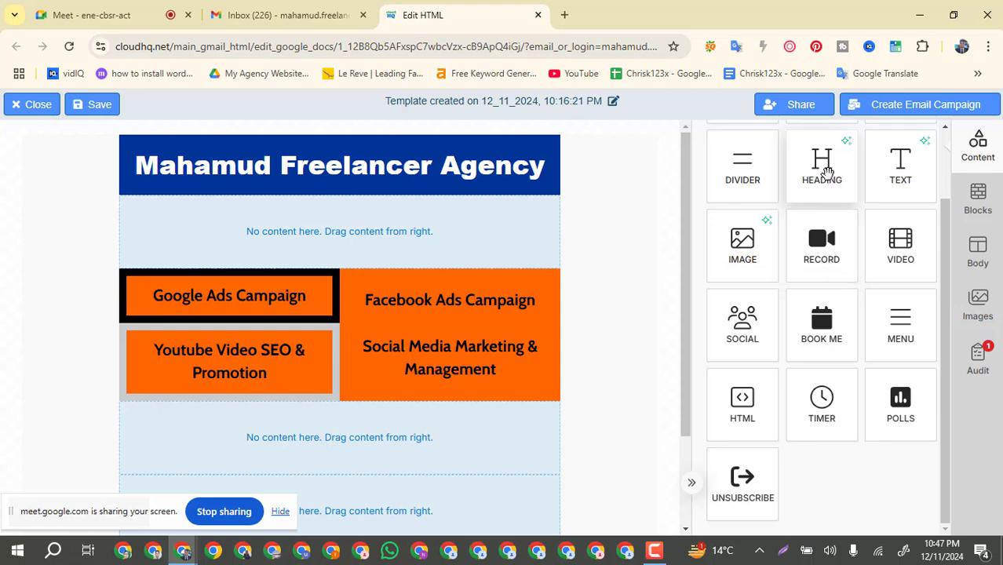
left_click_drag(824, 157, 333, 237)
left_click_drag(184, 215, 108, 222)
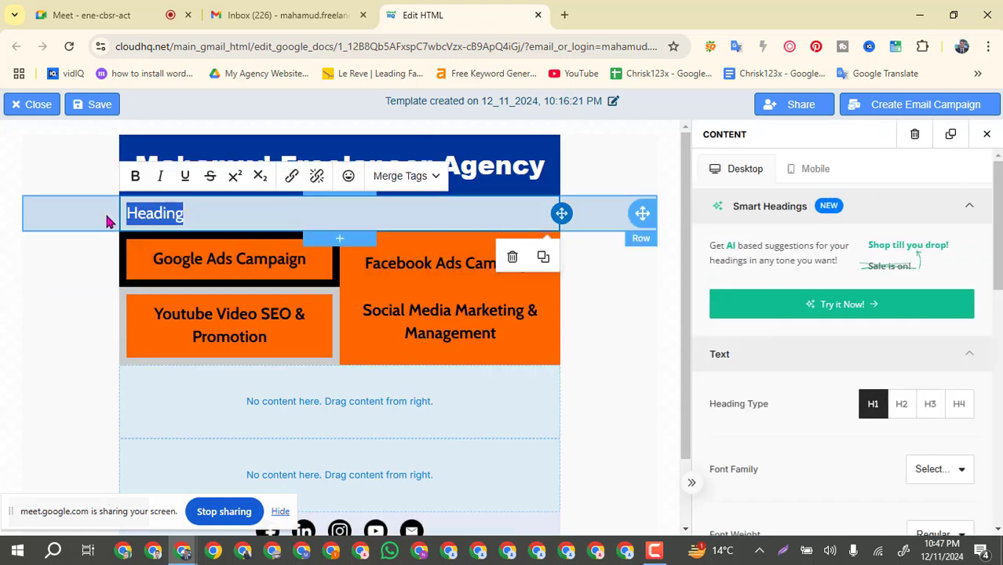
left_click(108, 223)
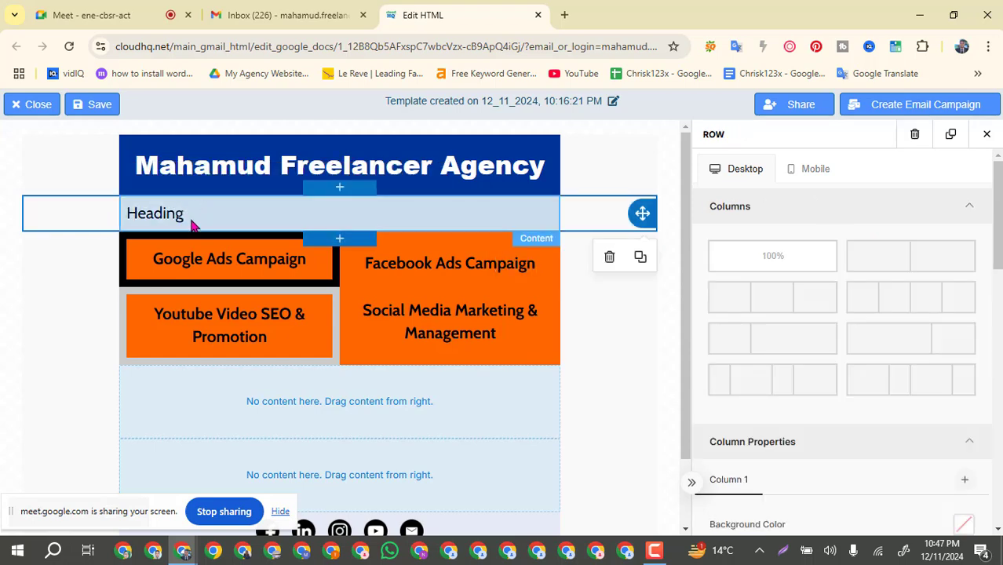
left_click(197, 220)
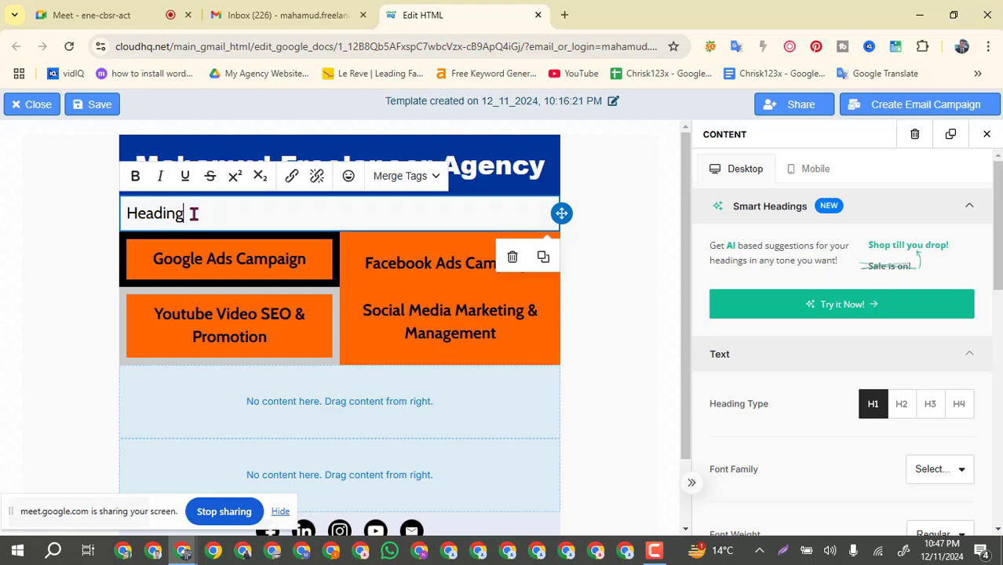
left_click_drag(194, 214, 124, 213)
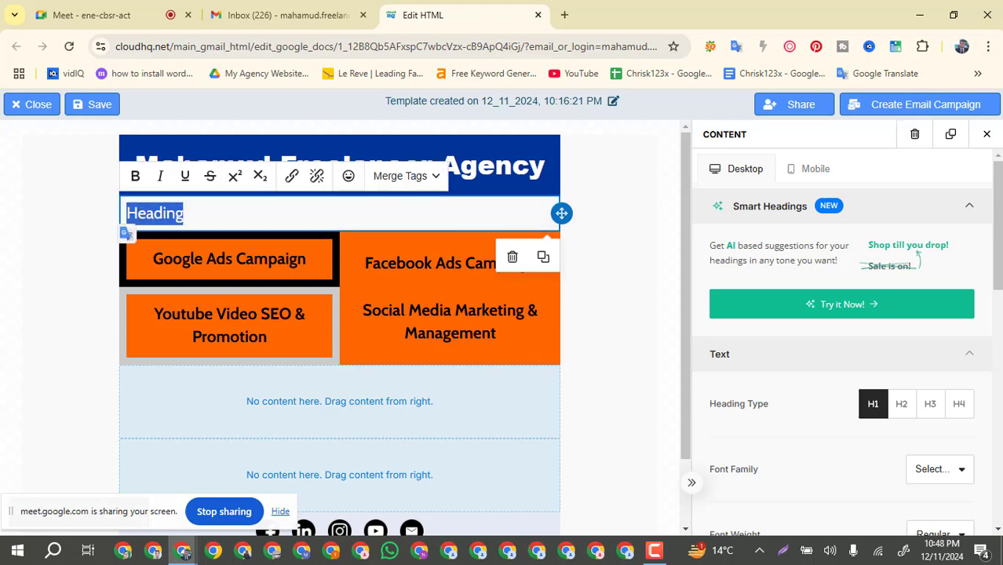
type("O")
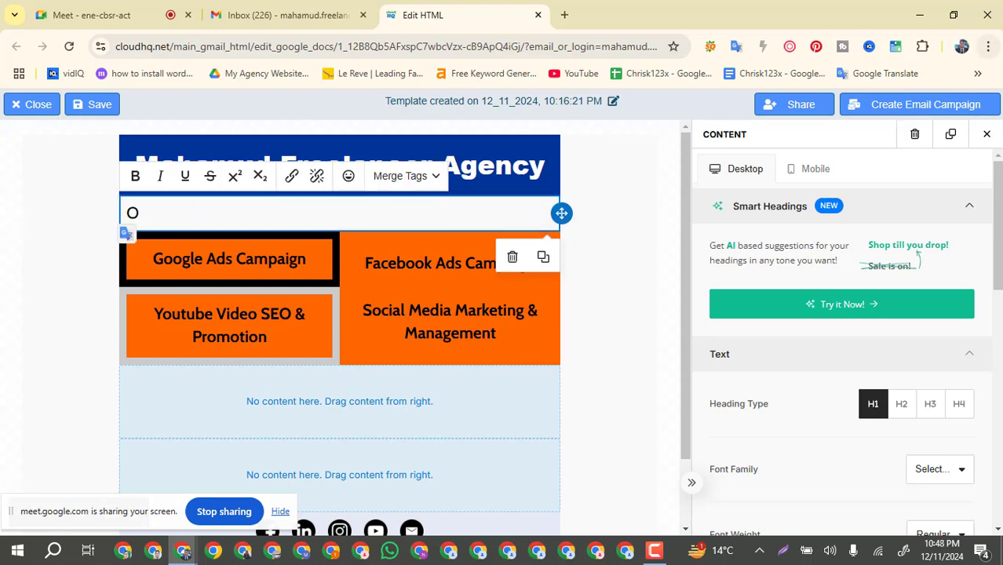
type("ur Service")
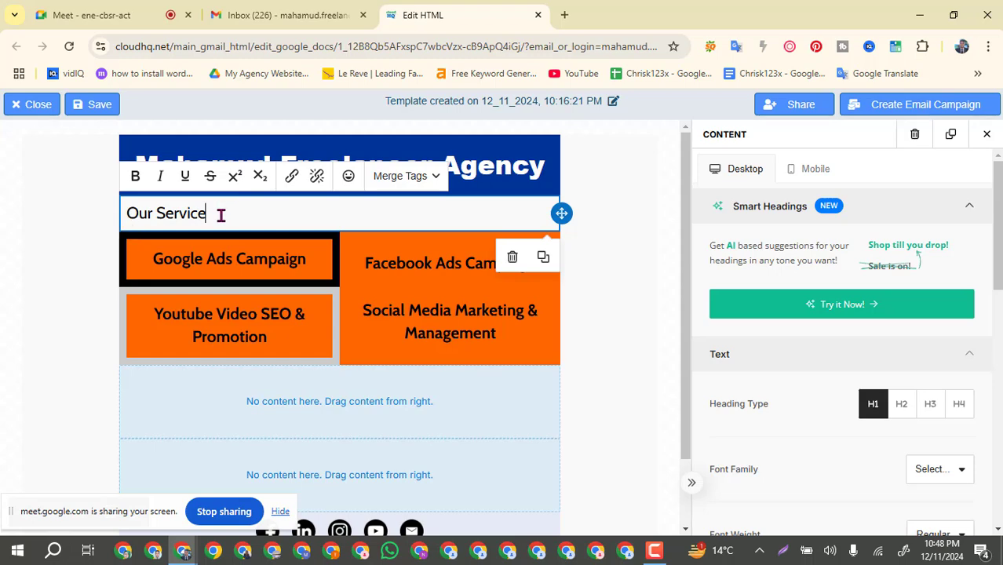
Step: Try applying inline bold formatting to the Our Service heading text
left_click_drag(217, 213, 128, 208)
left_click(142, 181)
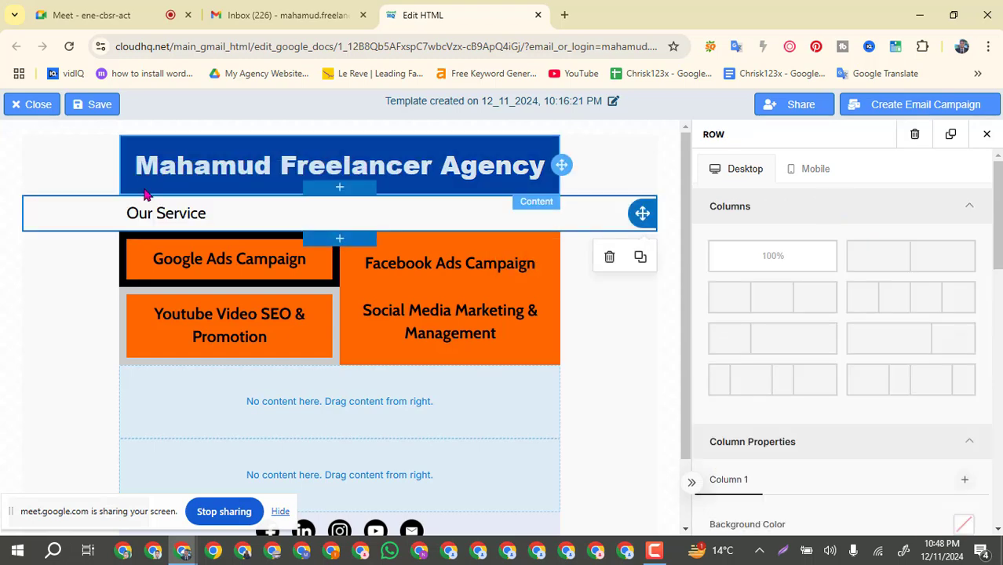
left_click(240, 219)
left_click(315, 219)
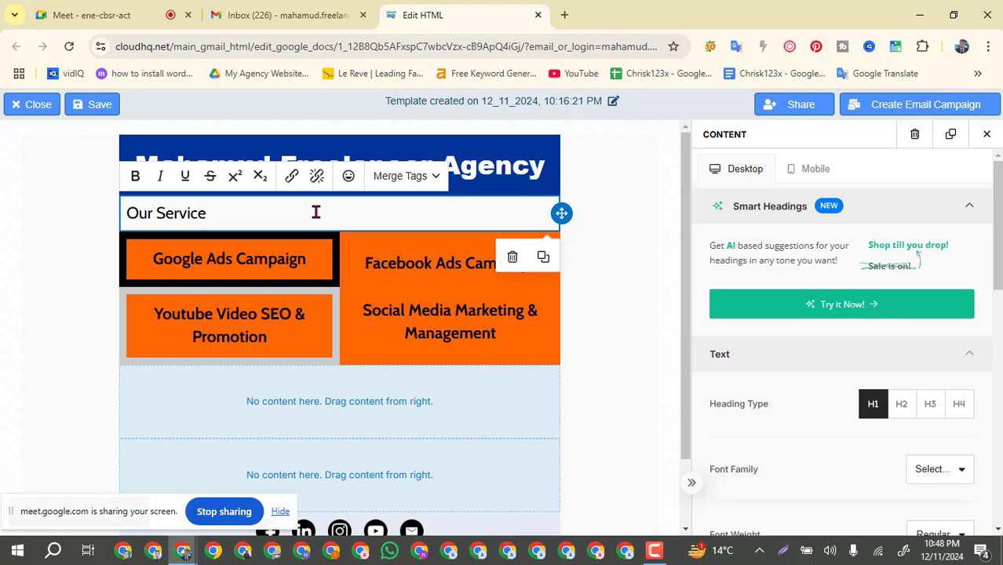
left_click(141, 179)
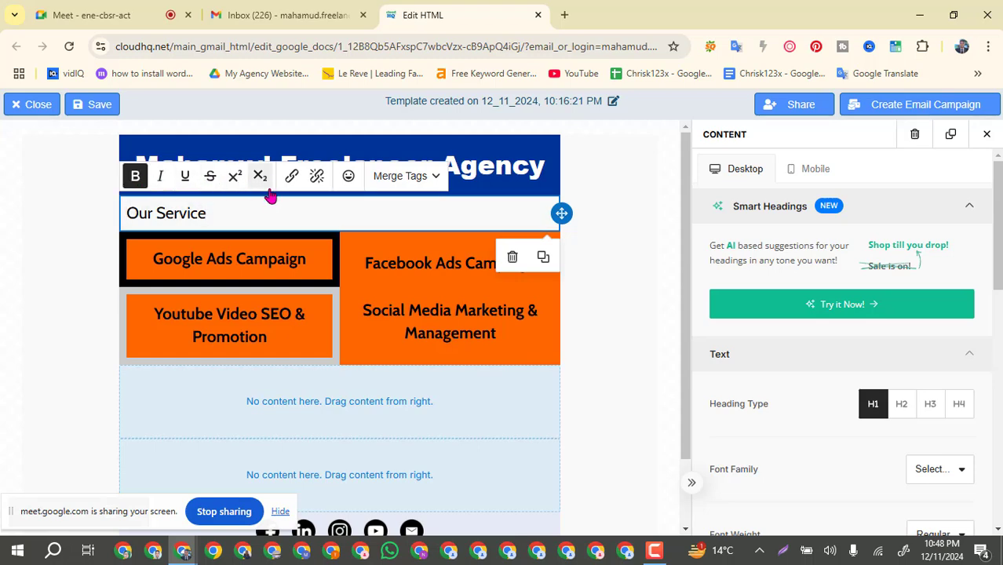
left_click(212, 212)
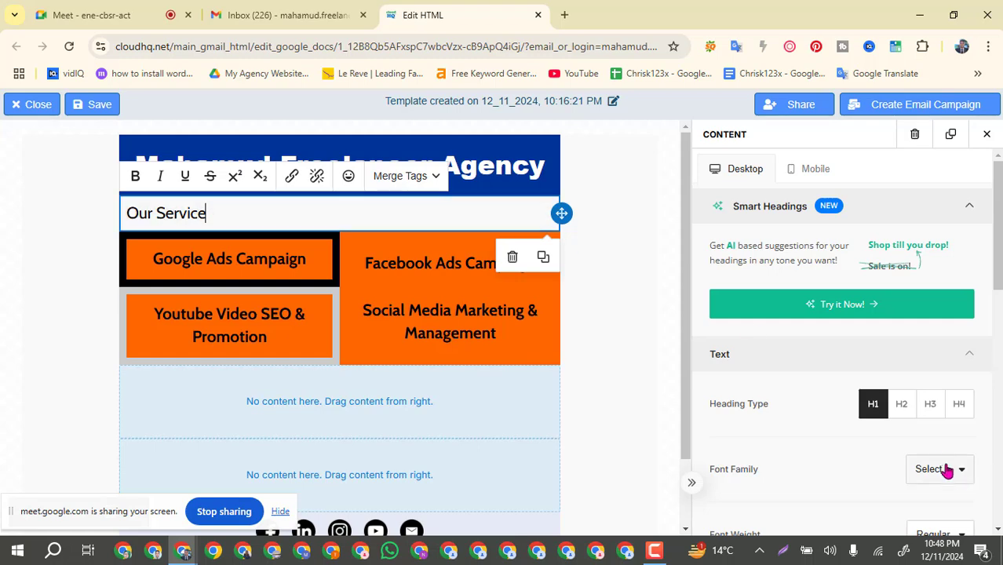
Step: Center-align the Our Service heading text
scroll(940, 448, "down", 1)
scroll(940, 448, "down", 1)
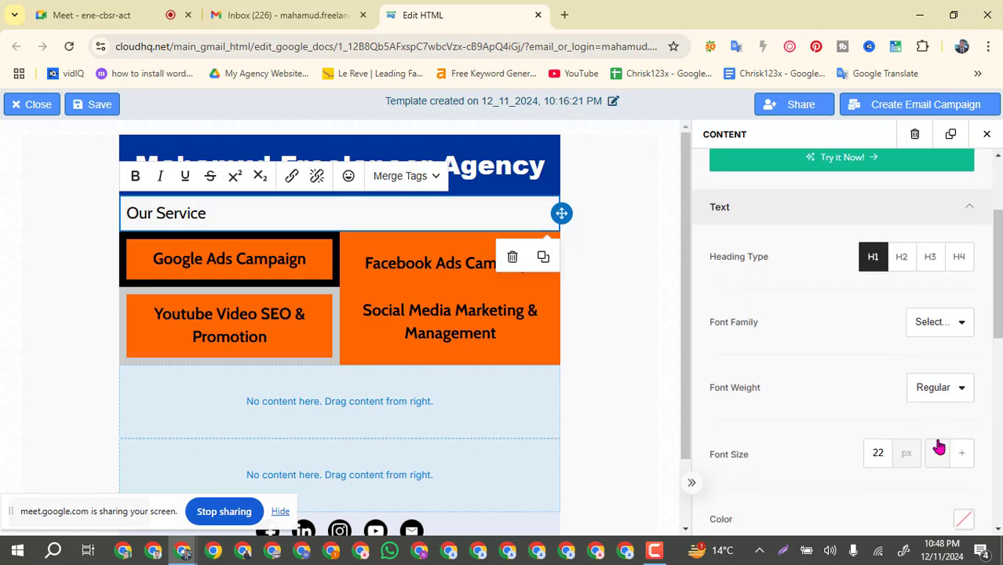
scroll(876, 384, "down", 3)
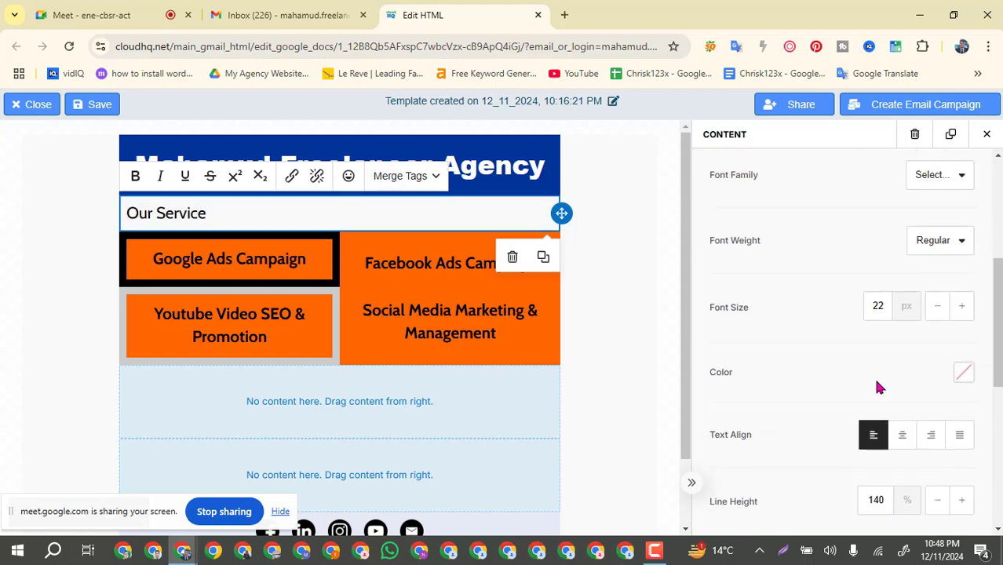
left_click(902, 363)
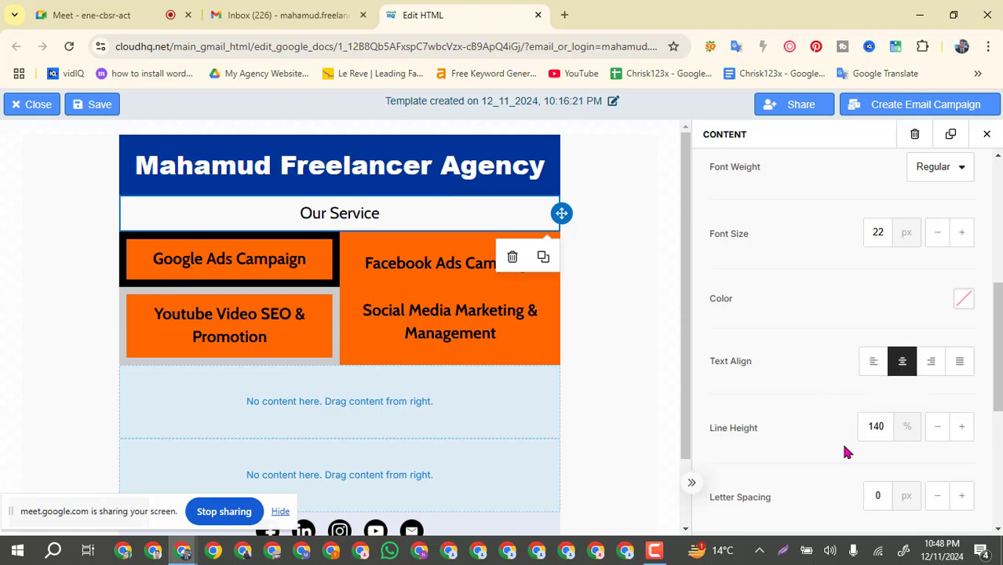
Step: Set the container padding of the Our Service heading to 13 px on all sides
scroll(845, 448, "down", 2)
scroll(842, 444, "down", 3)
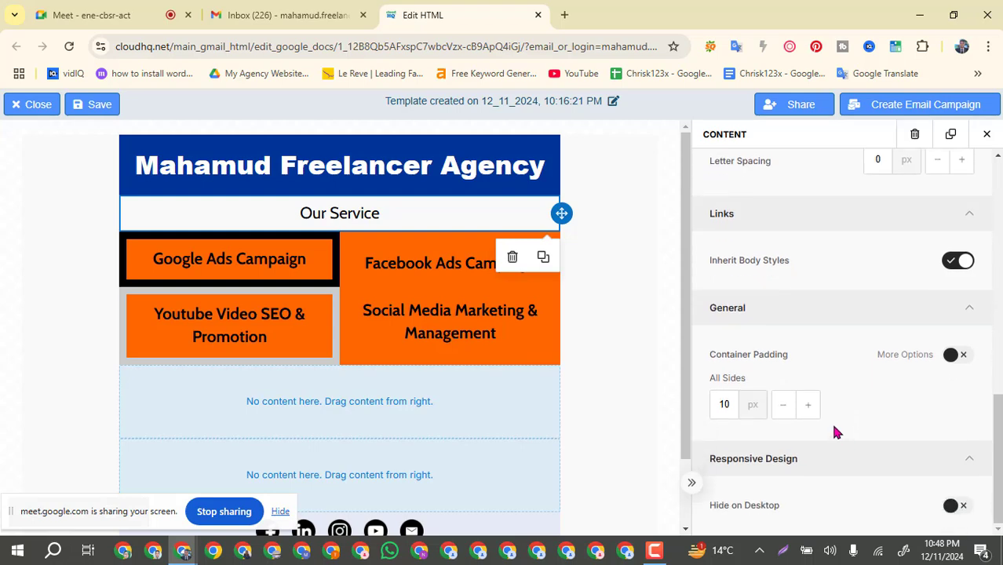
left_click(808, 405)
left_click(808, 405)
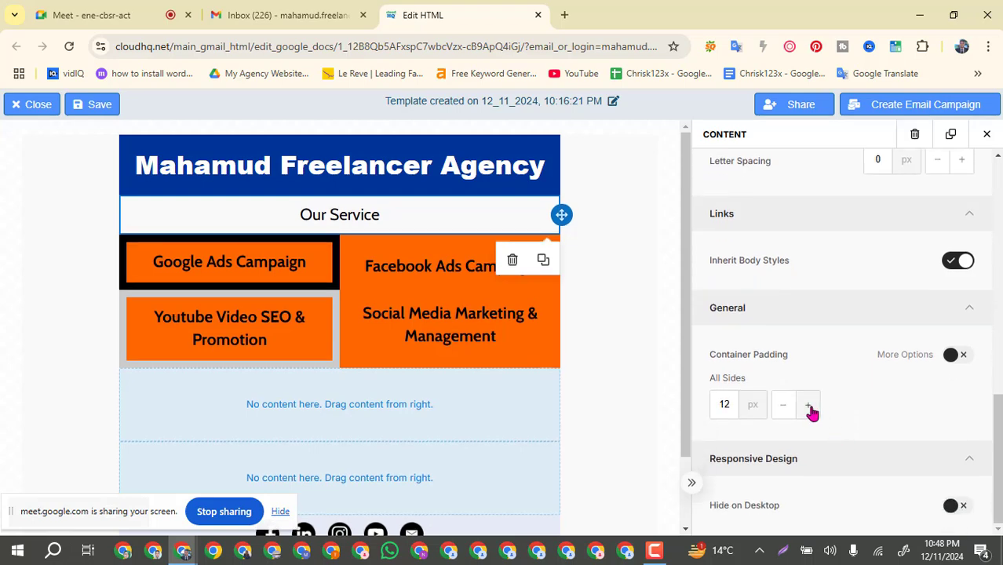
left_click(809, 405)
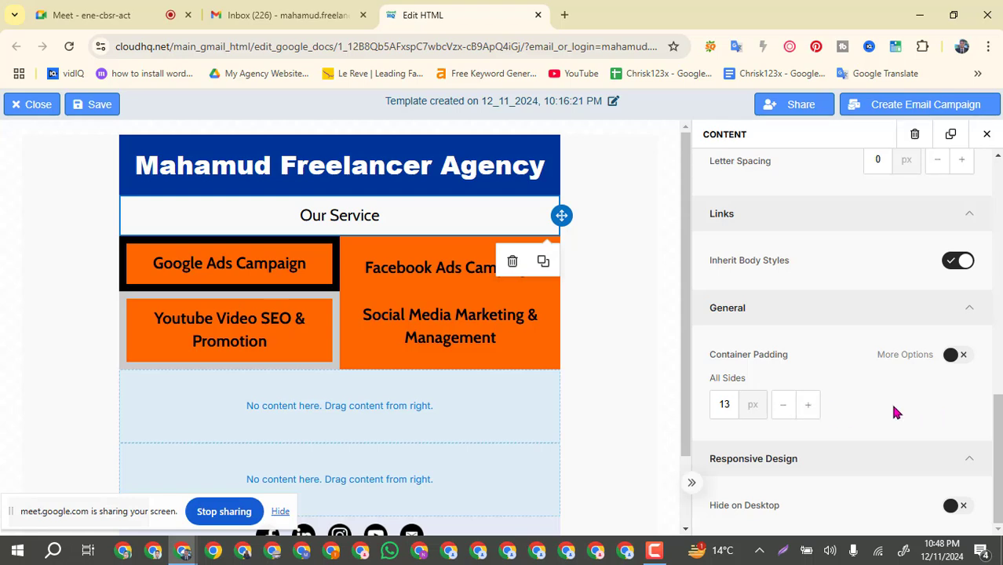
Step: Set the line height of the Our Service heading to 130%
scroll(890, 401, "up", 3)
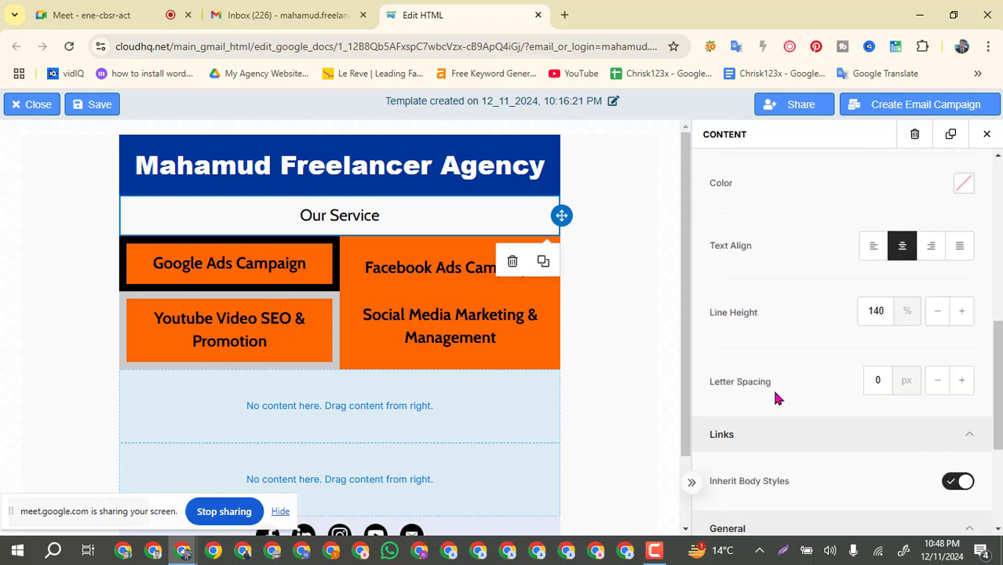
left_click(962, 312)
left_click(961, 311)
left_click(961, 312)
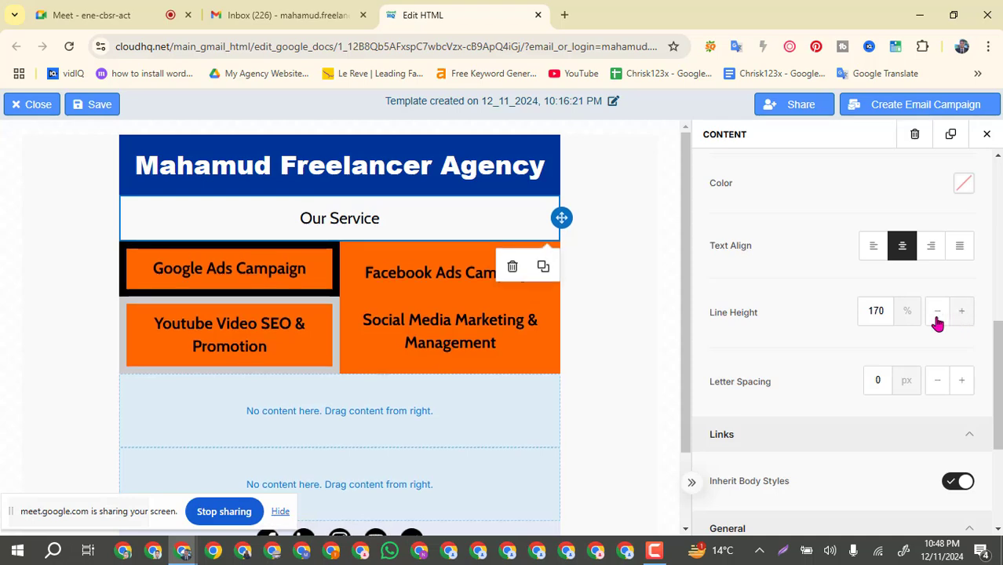
left_click(936, 314)
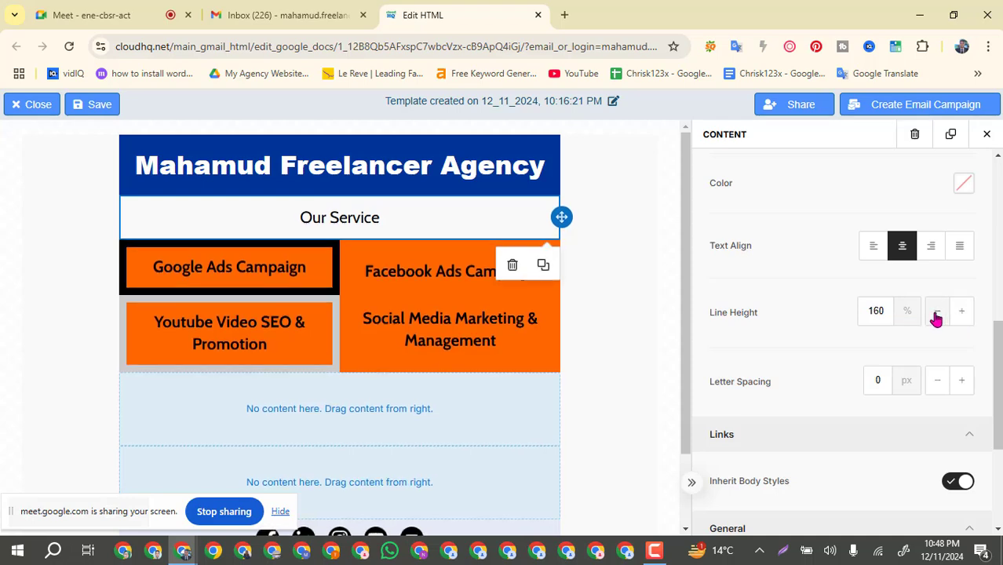
Step: Set the font size of the Our Service heading to 43 px
scroll(818, 321, "up", 3)
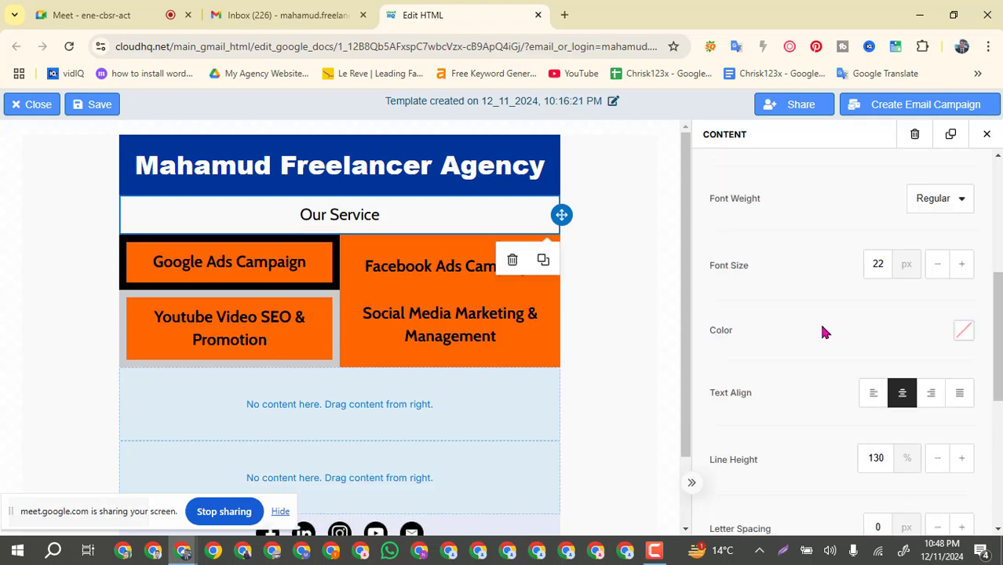
scroll(825, 330, "up", 1)
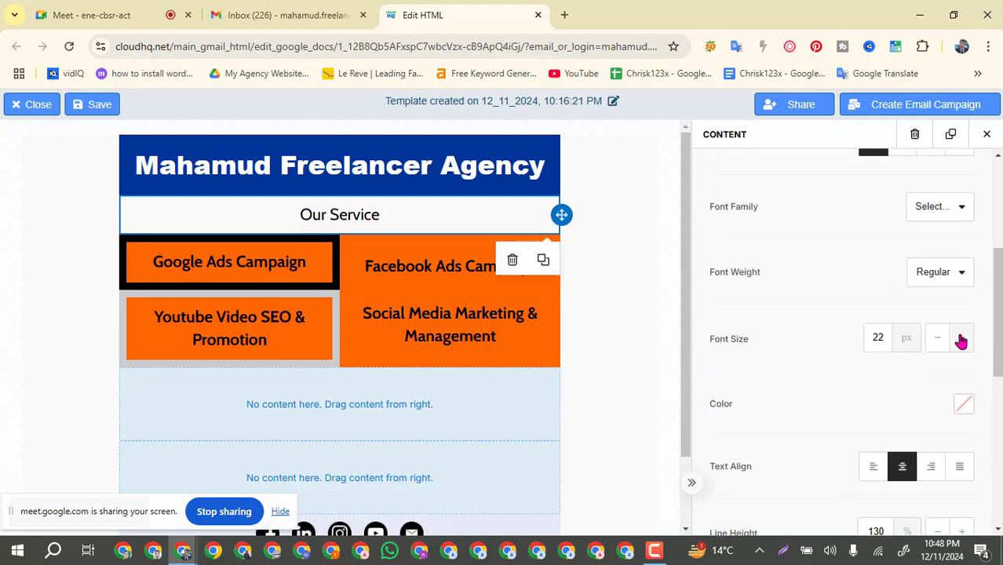
left_click(961, 339)
left_click(962, 338)
left_click(963, 338)
left_click(963, 338)
left_click(964, 338)
left_click(963, 338)
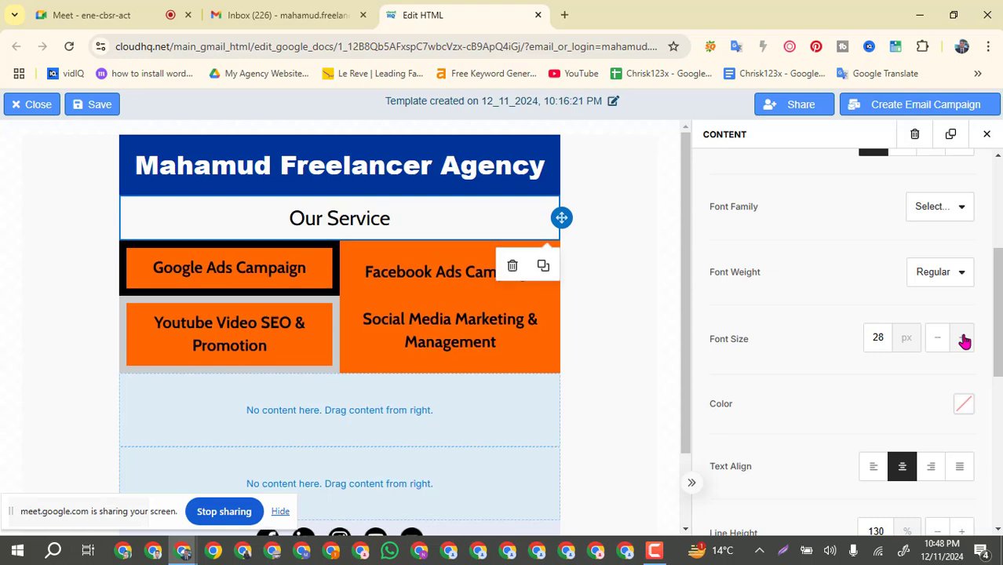
left_click(964, 338)
left_click(964, 338)
left_click(965, 339)
left_click(964, 338)
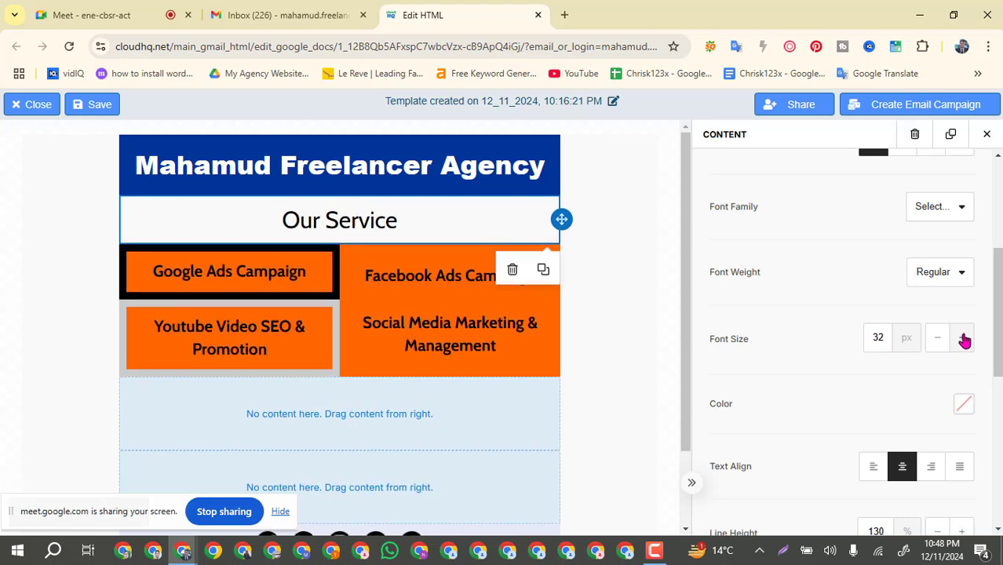
left_click(965, 339)
left_click(964, 338)
left_click(964, 339)
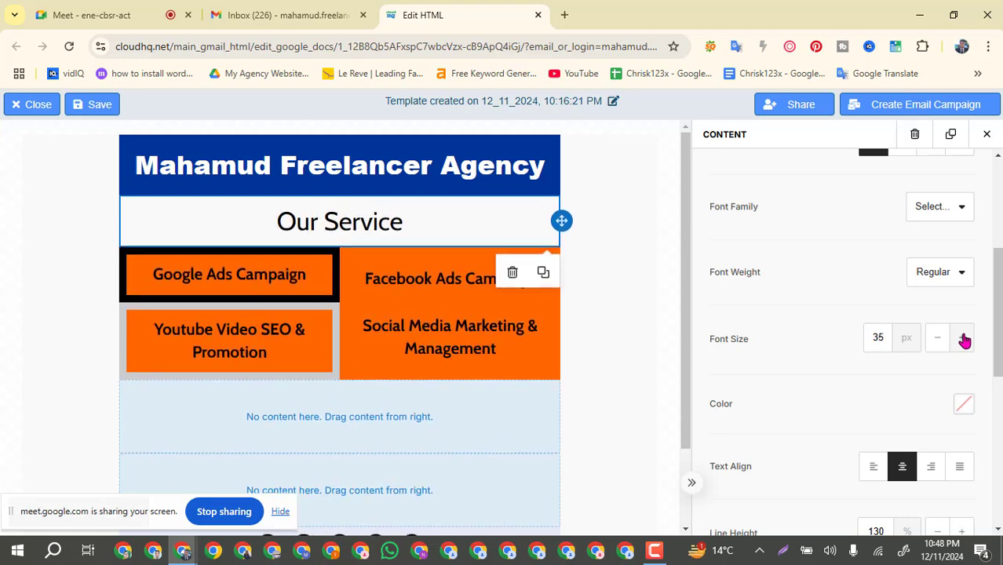
left_click(964, 339)
left_click(964, 338)
left_click(965, 338)
left_click(964, 338)
left_click(965, 338)
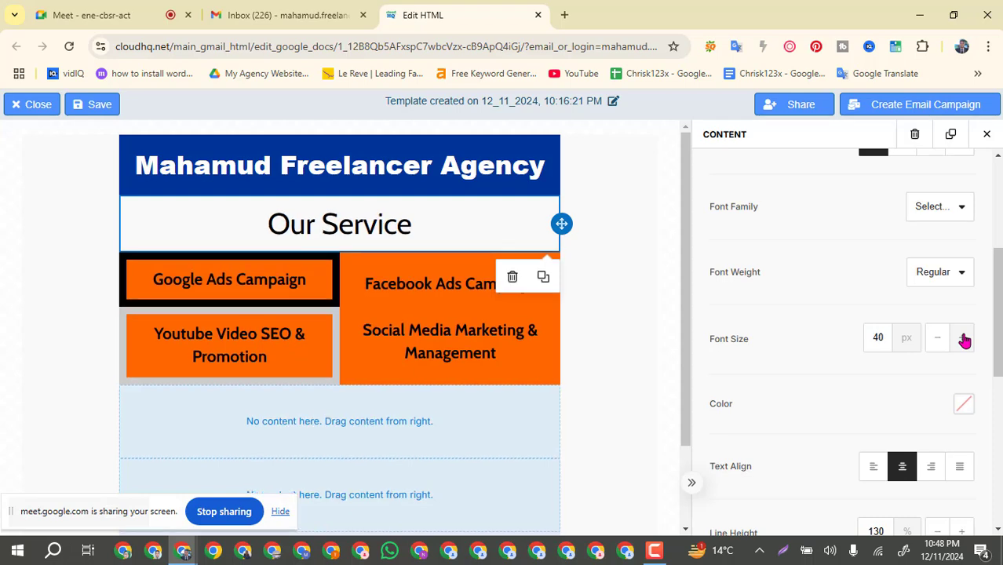
left_click(965, 338)
left_click(965, 338)
left_click(965, 338)
Step: Set the Our Service heading's font weight to Bold and its font family to Arial Black
left_click(967, 272)
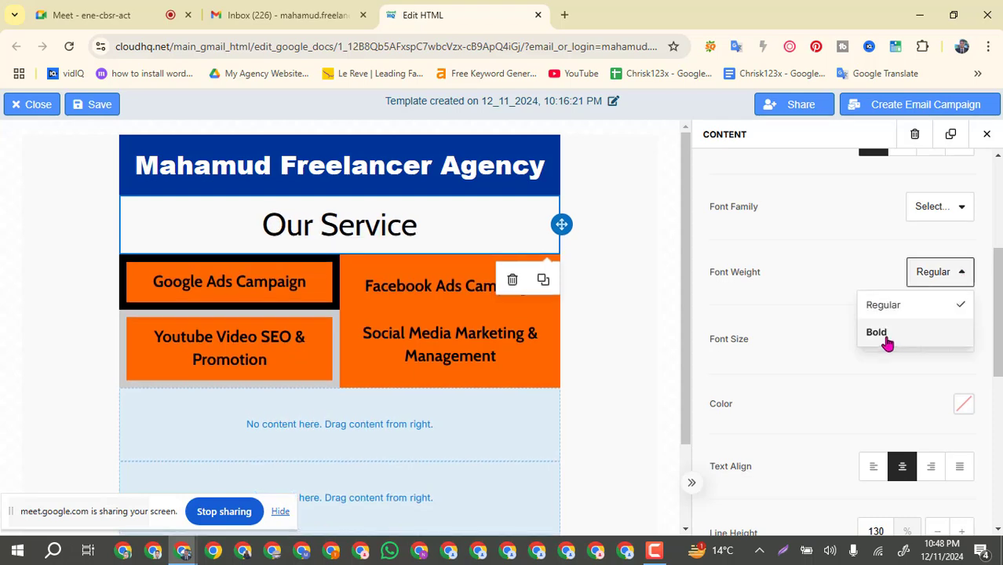
left_click(879, 333)
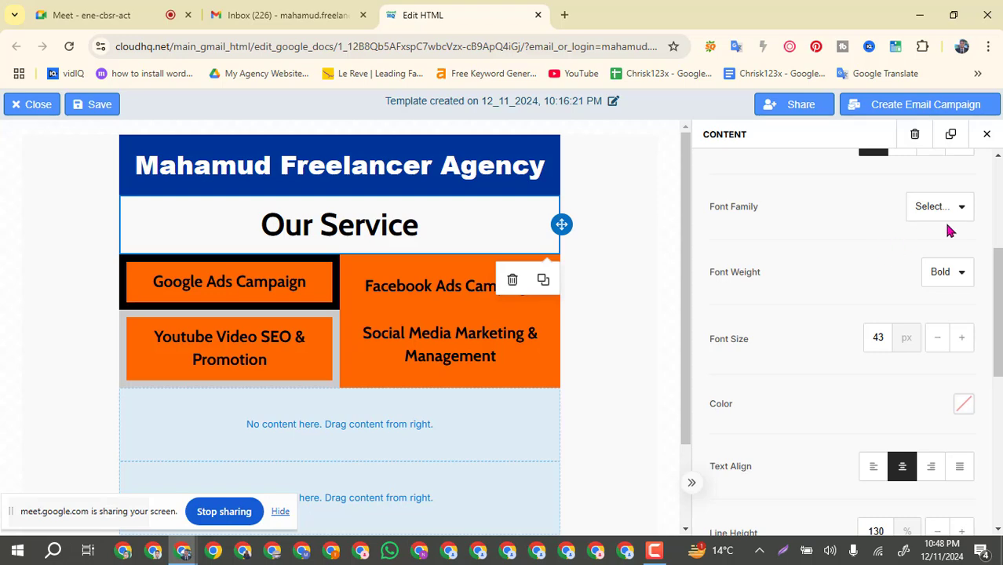
left_click(962, 209)
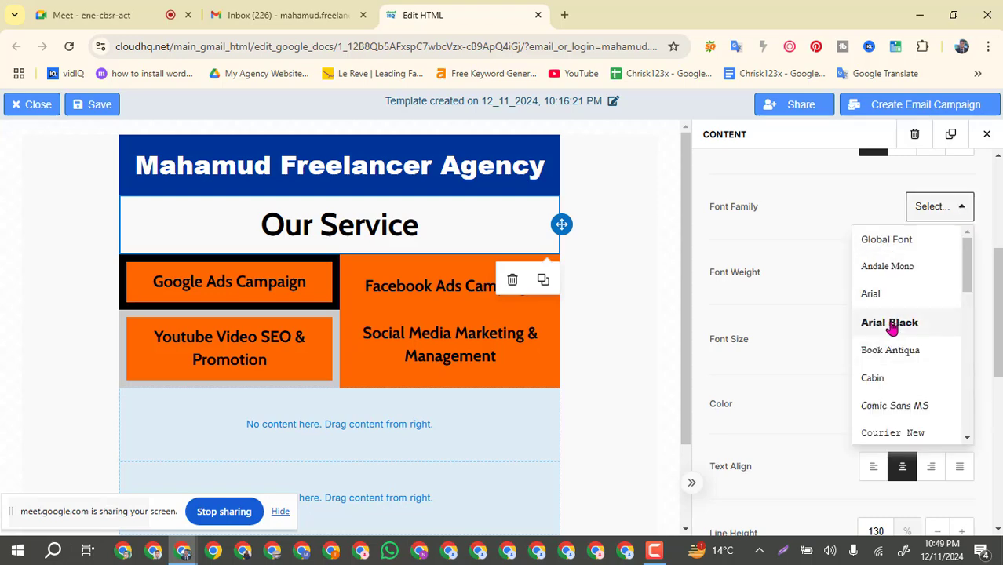
left_click(890, 323)
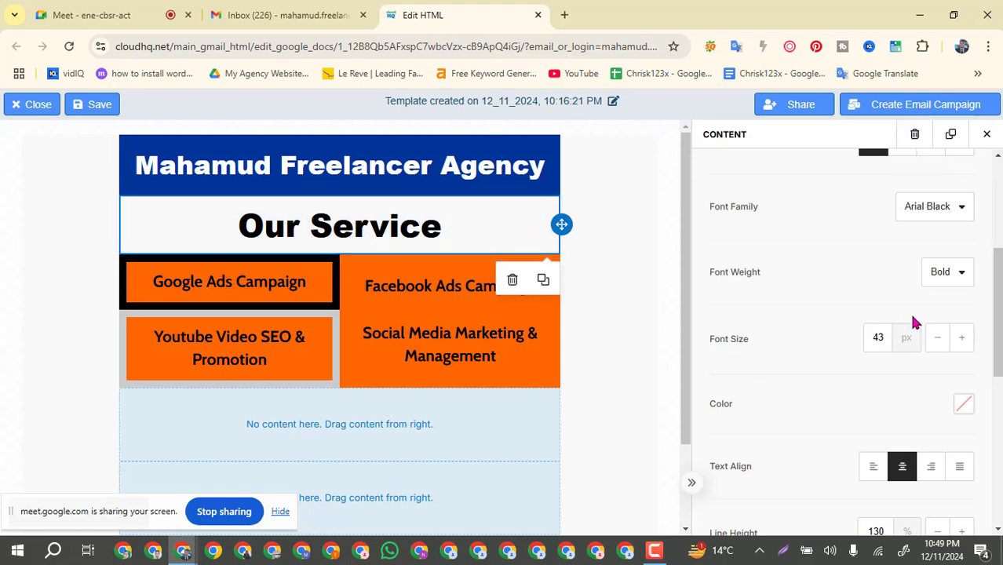
scroll(913, 322, "down", 6)
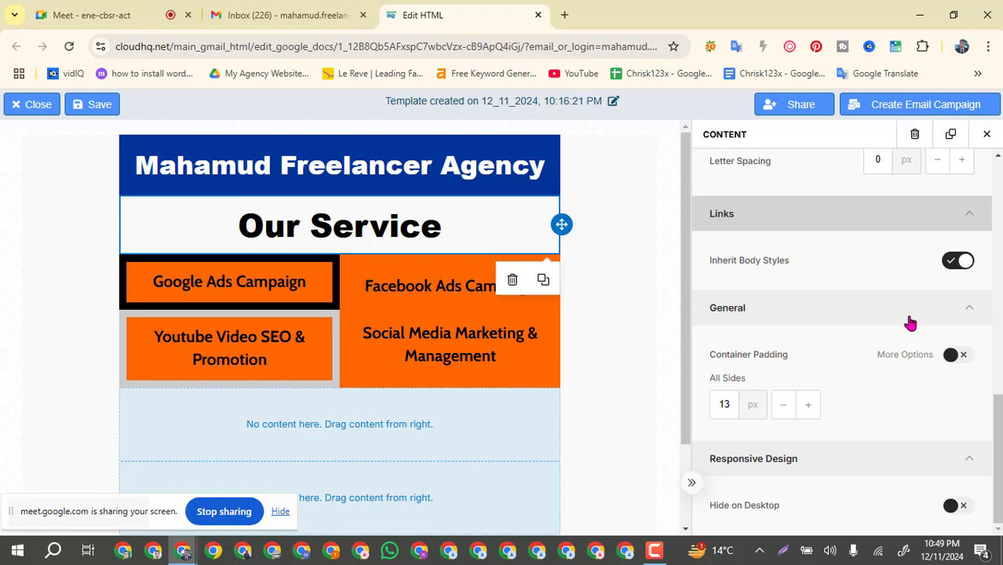
scroll(910, 323, "up", 6)
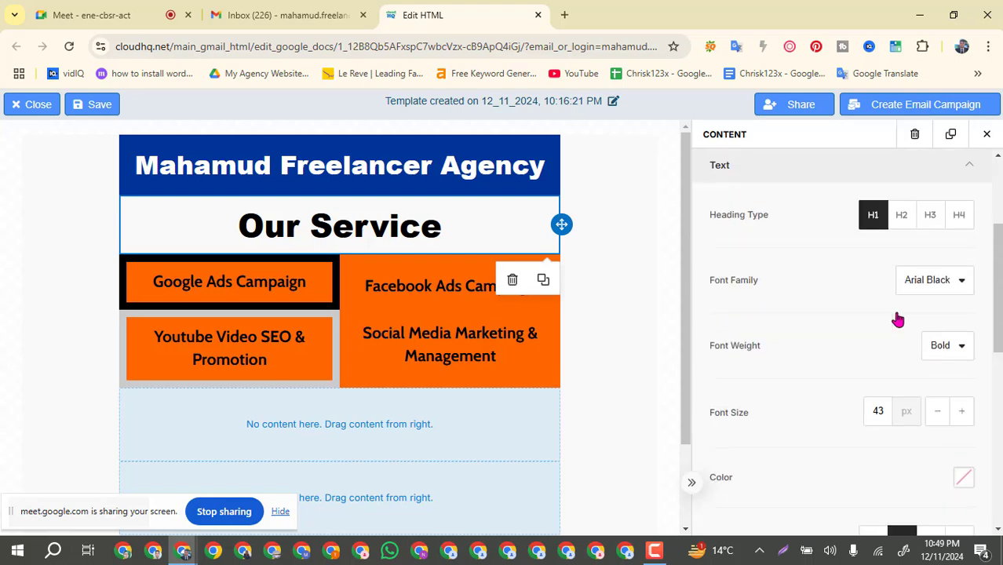
scroll(896, 318, "up", 2)
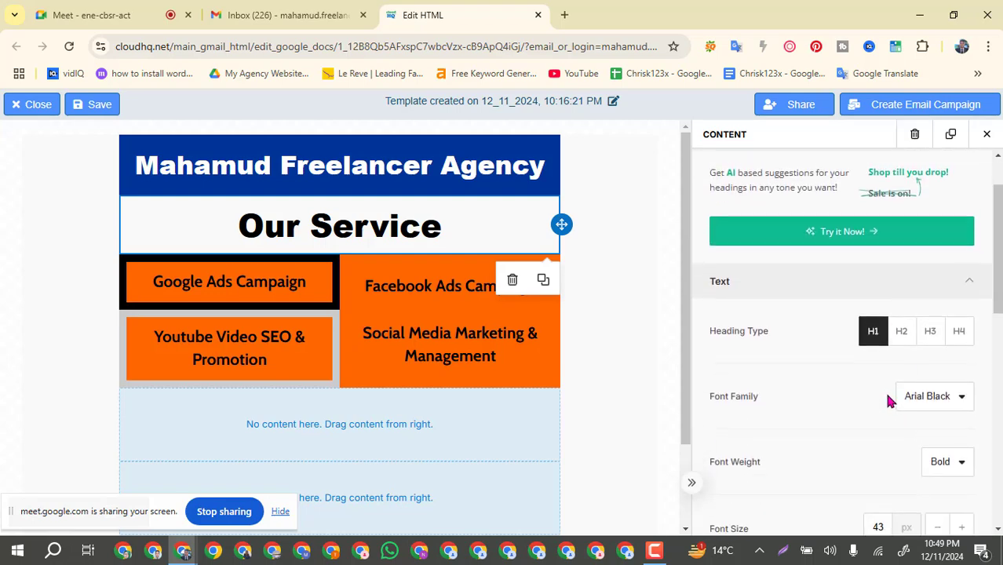
scroll(889, 400, "up", 1)
Step: Set the background color of the Our Service row to the light lavender template color #E5EAF5
left_click(524, 226)
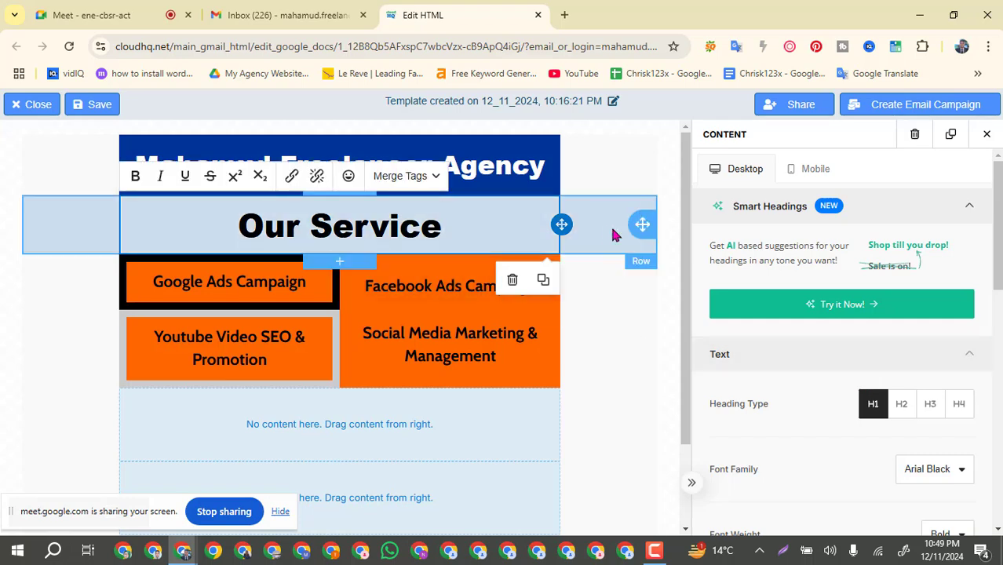
left_click(530, 233)
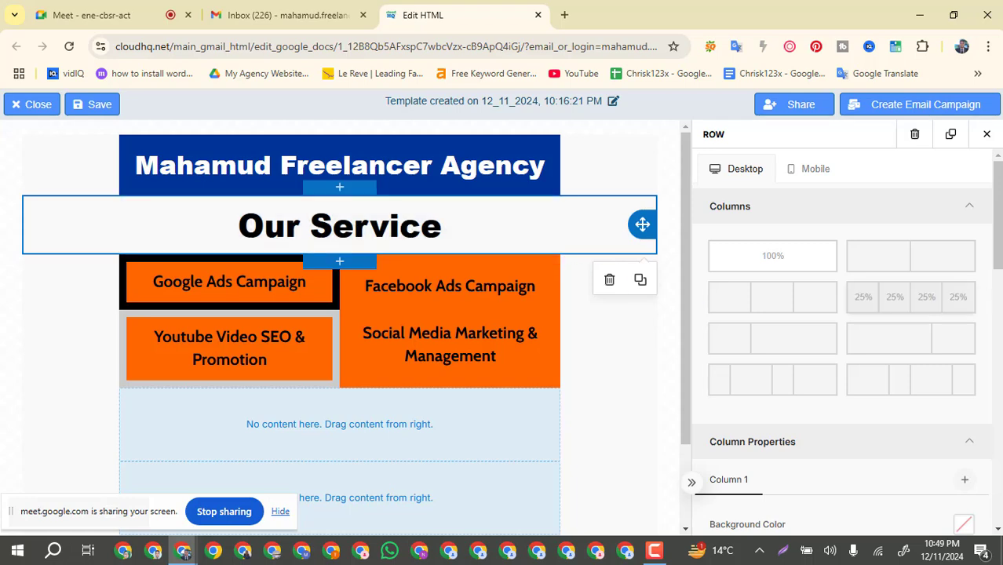
scroll(895, 389, "down", 5)
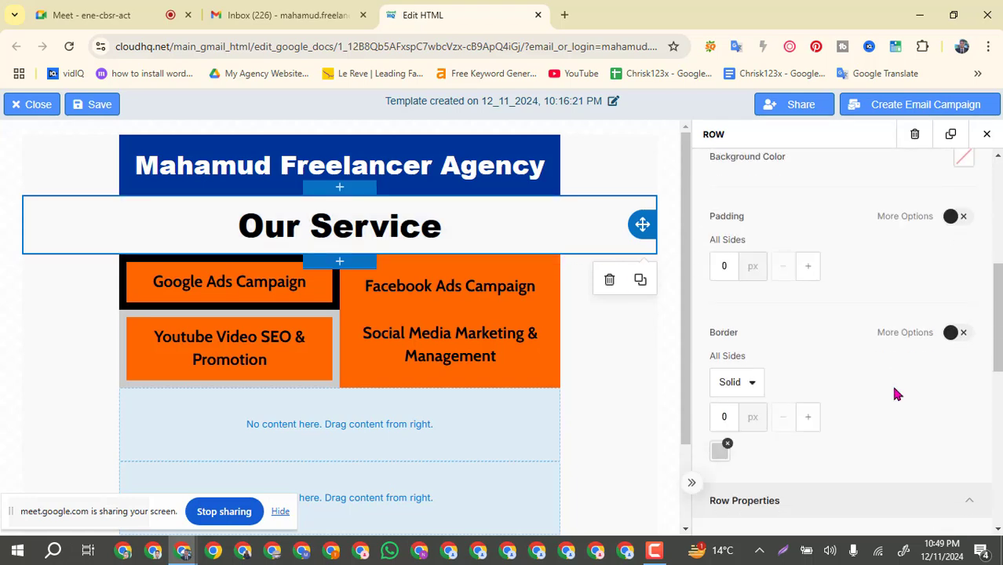
scroll(846, 284, "down", 5)
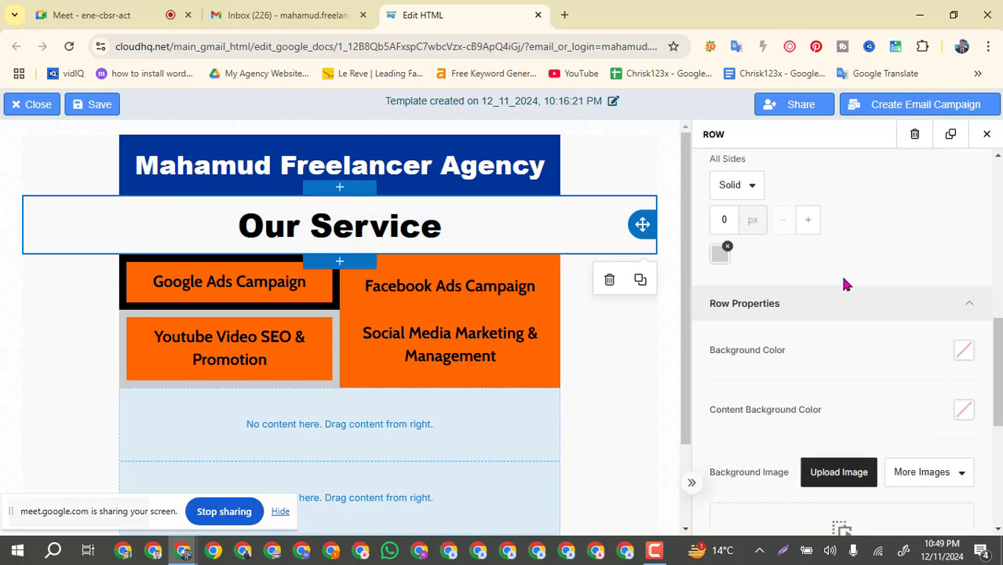
scroll(889, 231, "up", 1)
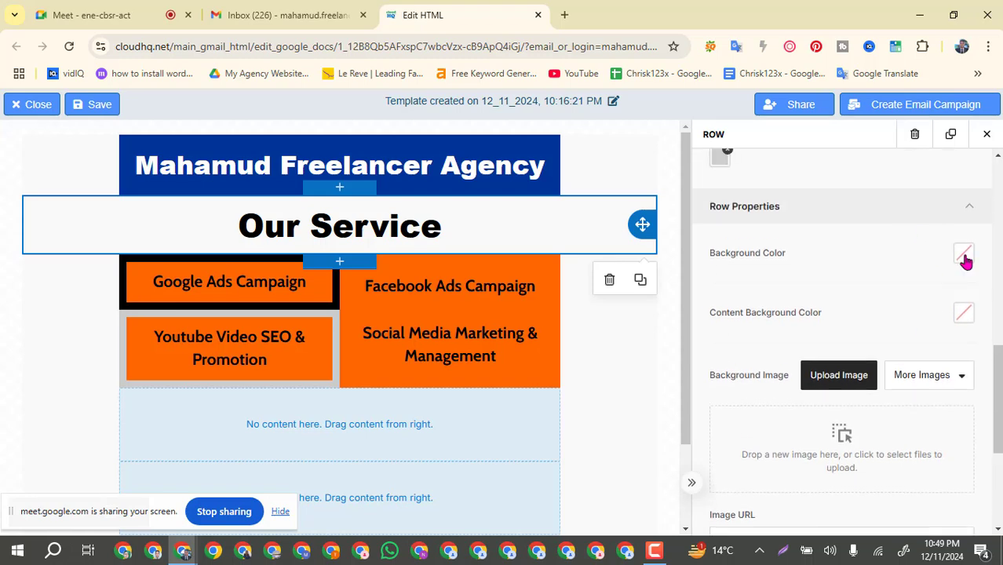
left_click(969, 257)
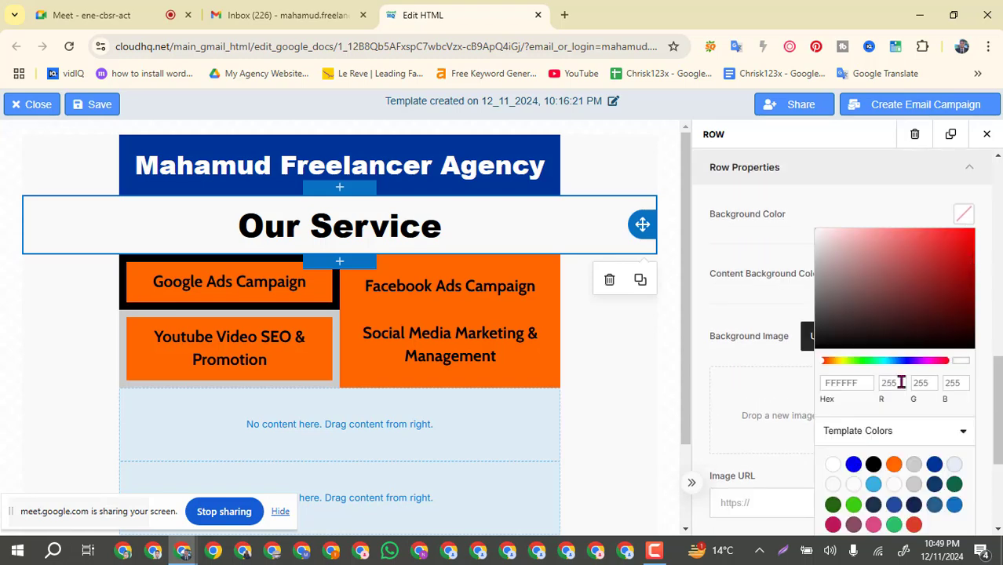
scroll(914, 487, "down", 1)
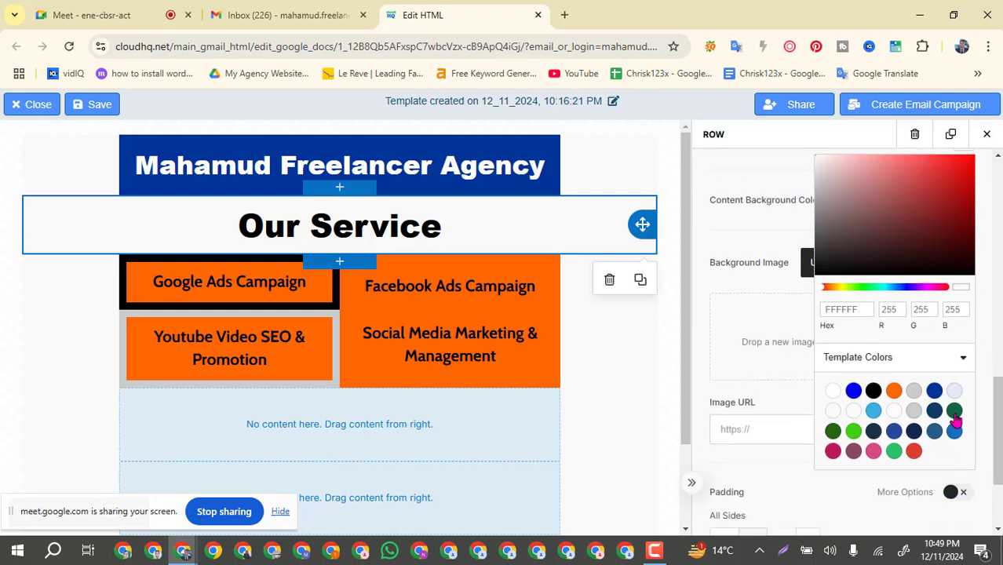
left_click(954, 392)
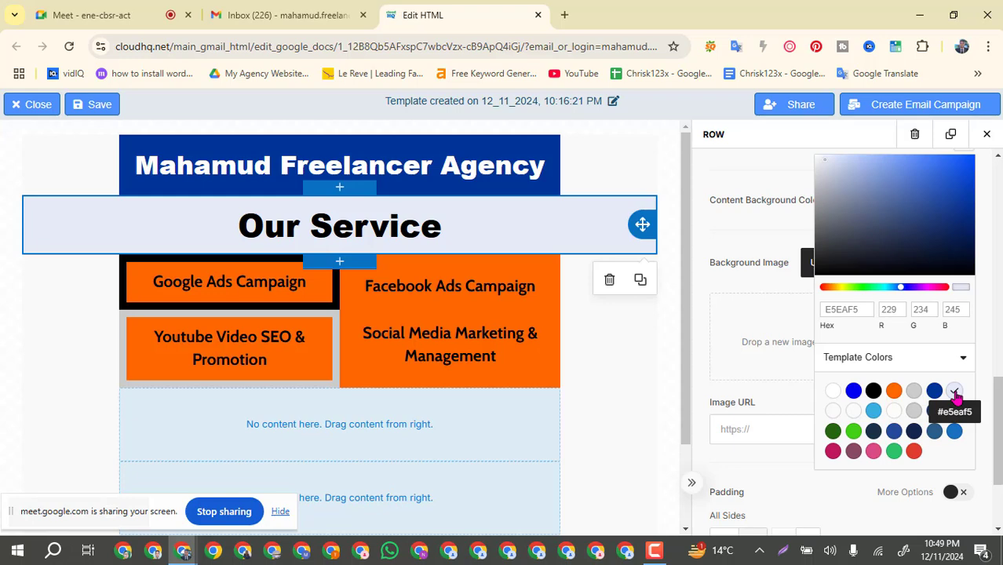
left_click(853, 392)
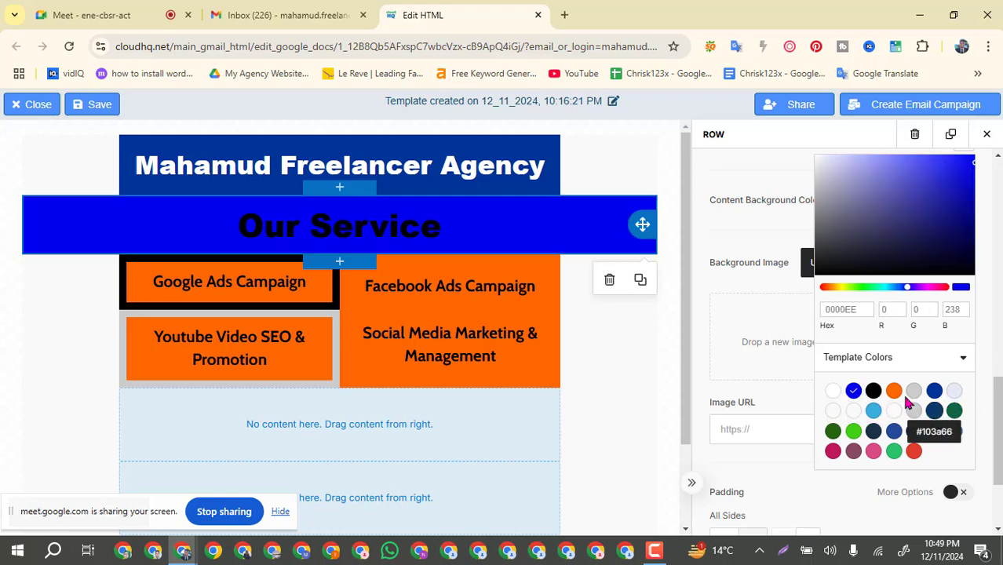
left_click(955, 391)
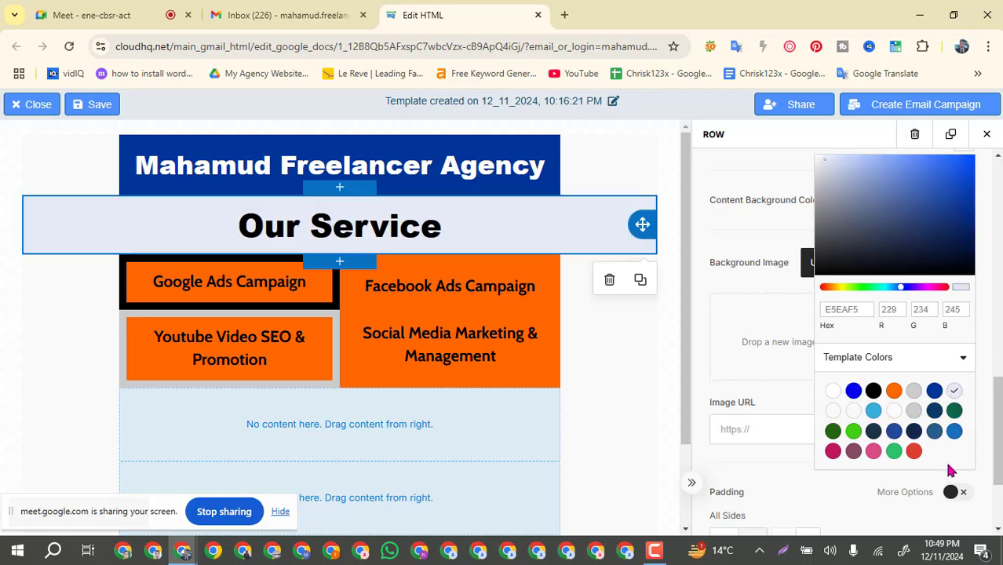
left_click(781, 477)
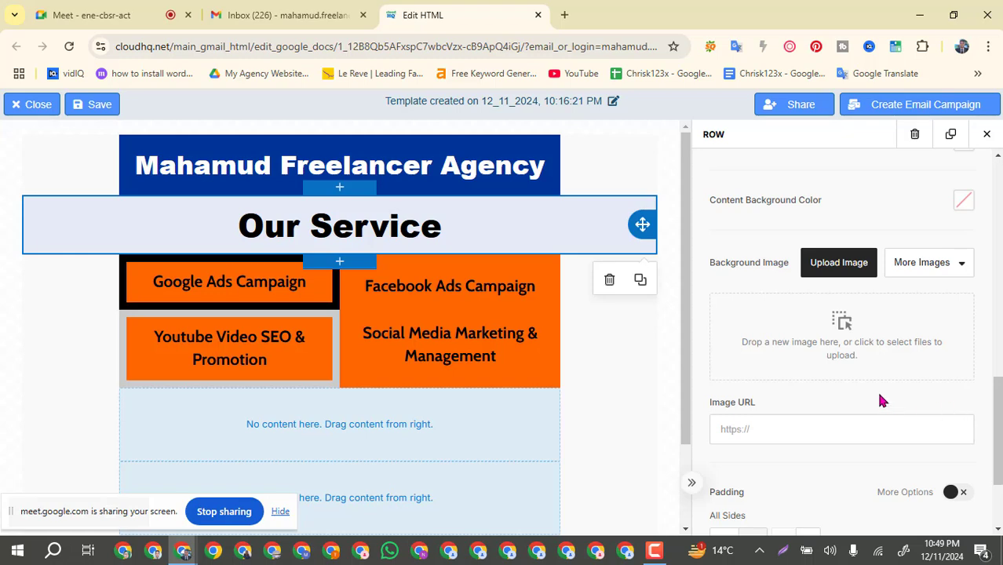
Step: Review the Our Service row's column padding, border, background and row padding settings
scroll(852, 380, "up", 1)
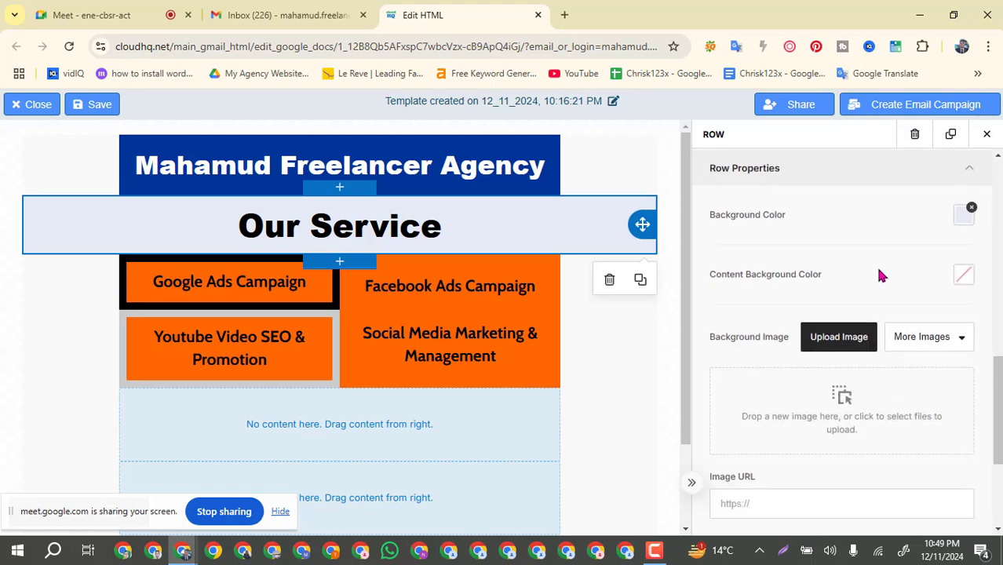
scroll(875, 264, "up", 2)
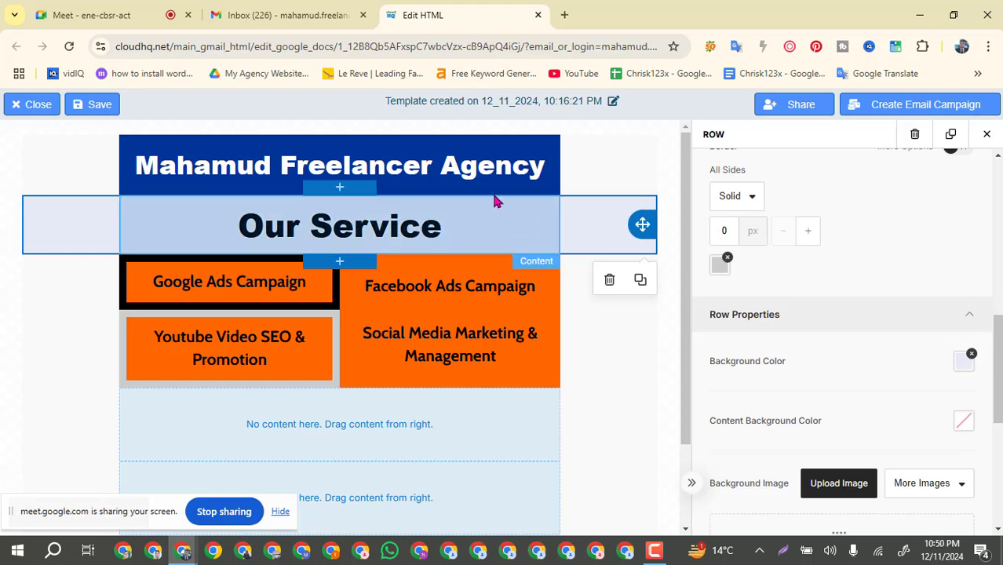
scroll(871, 326, "up", 3)
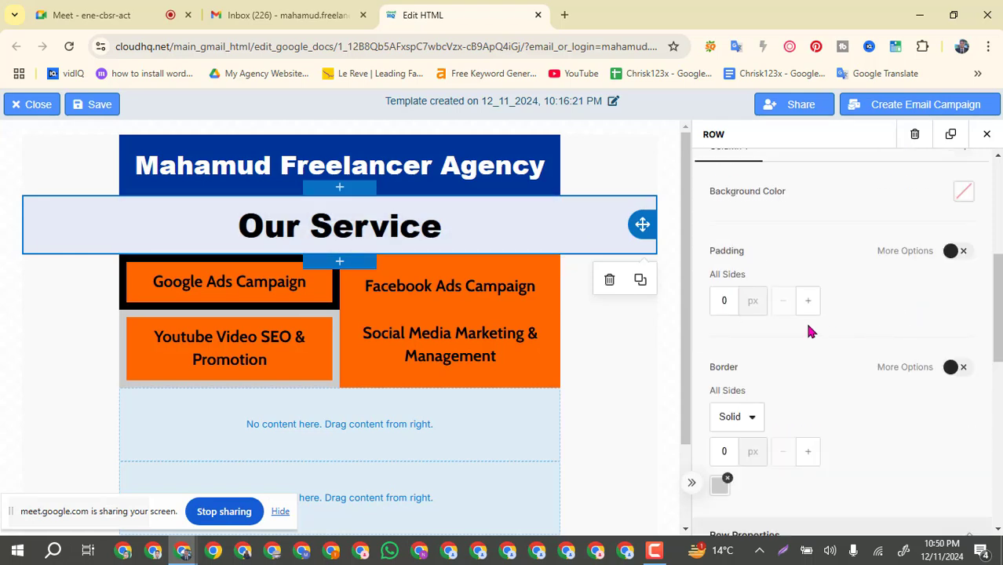
scroll(808, 329, "up", 3)
scroll(808, 332, "down", 4)
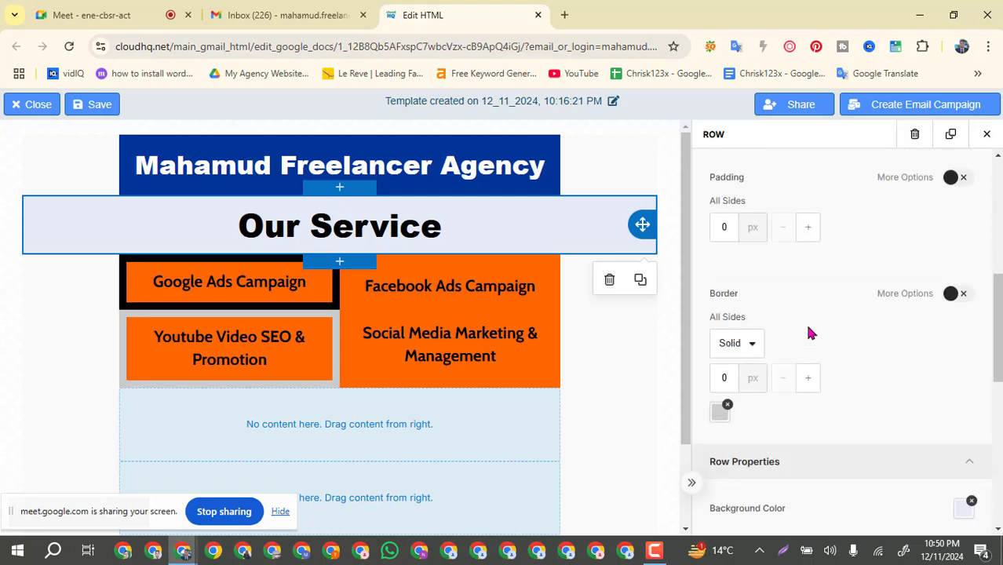
scroll(808, 327, "down", 2)
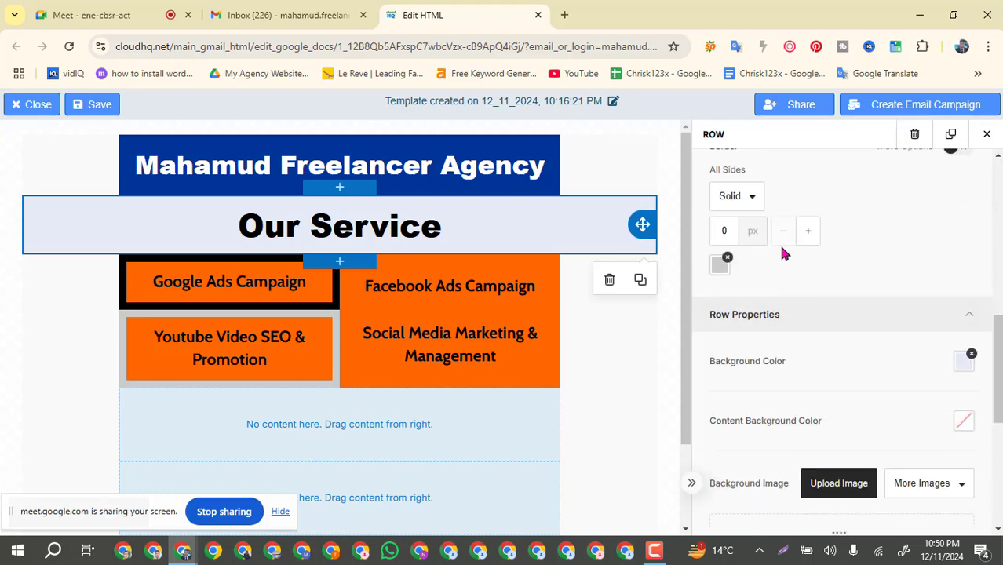
scroll(813, 295, "down", 5)
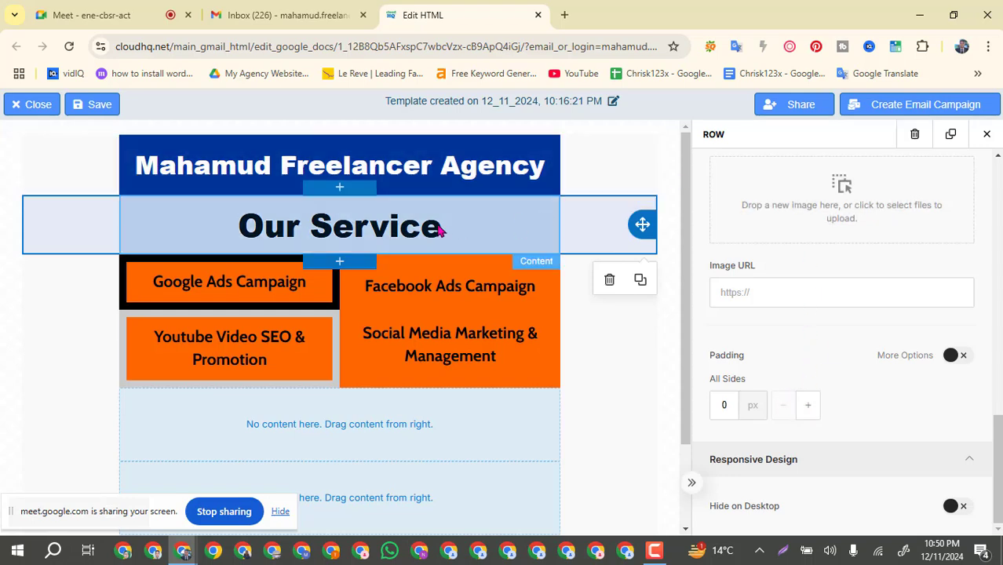
Step: Reduce the line height of the Our Service heading to 70%
left_click(471, 229)
left_click(463, 229)
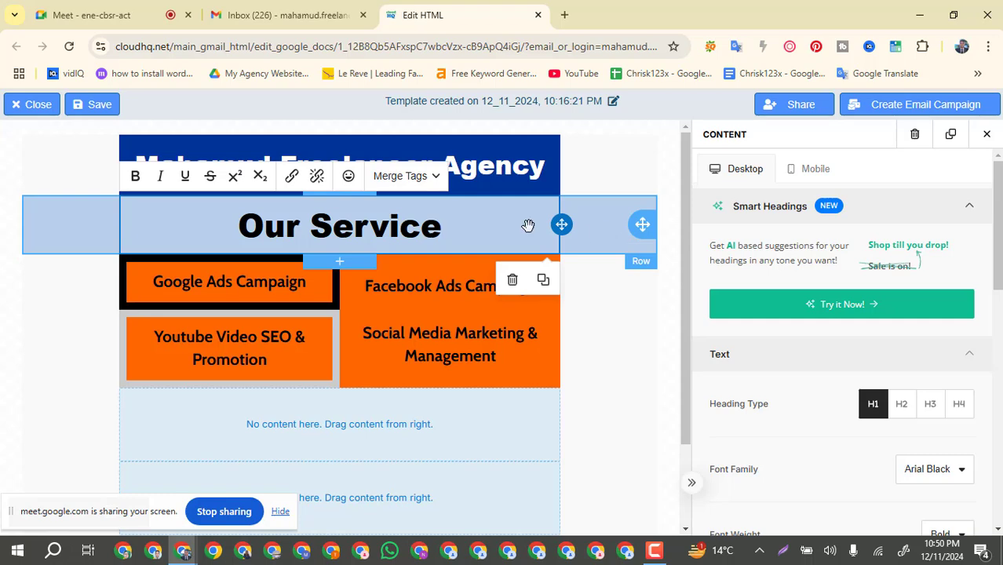
scroll(810, 369, "down", 2)
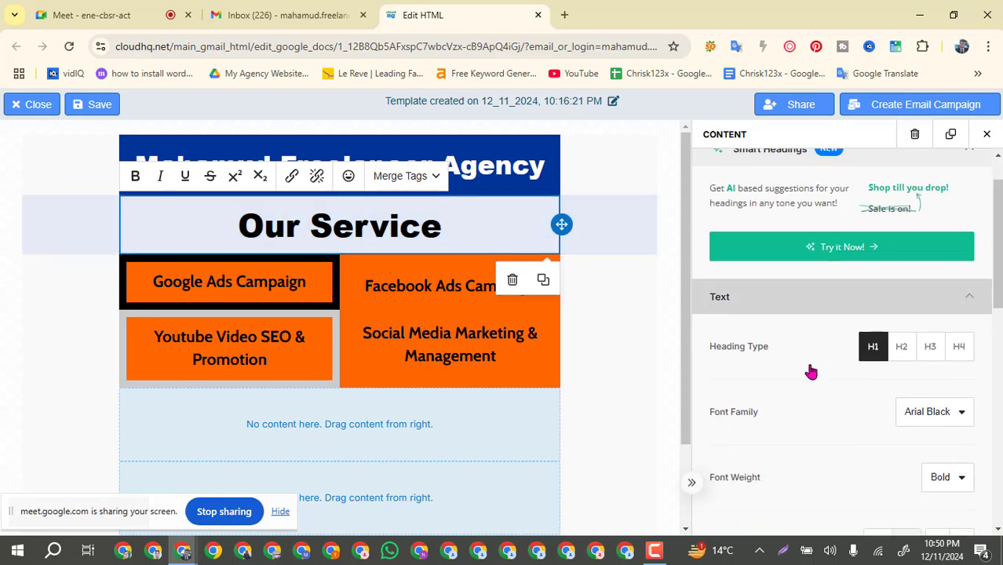
scroll(810, 368, "down", 2)
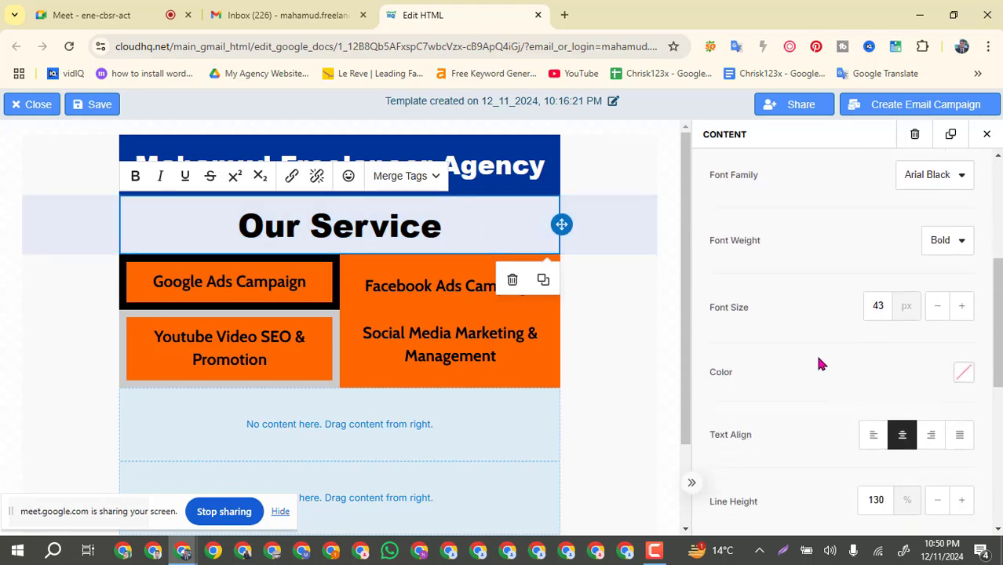
scroll(838, 386, "down", 2)
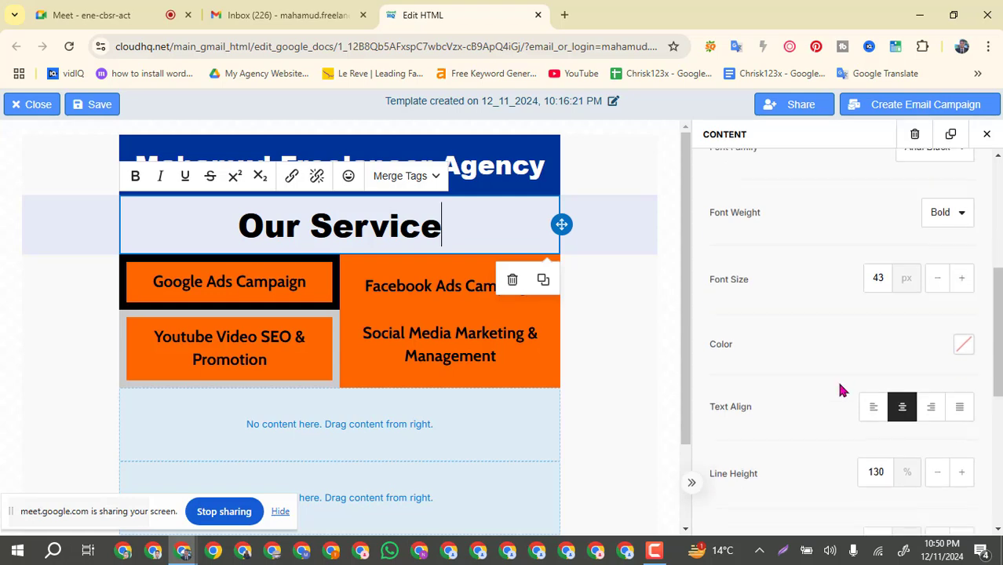
scroll(840, 390, "down", 1)
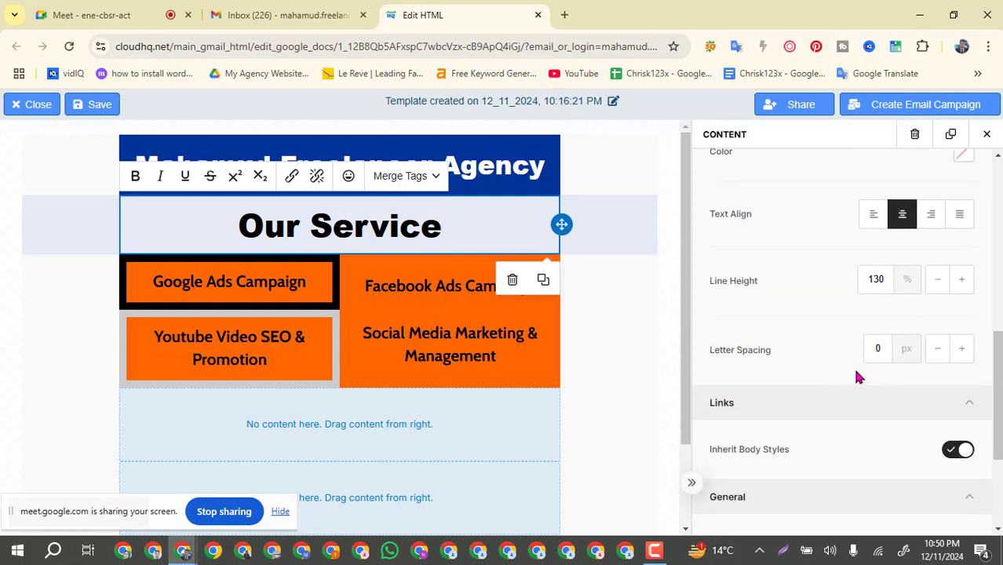
left_click(938, 291)
left_click(938, 290)
left_click(938, 290)
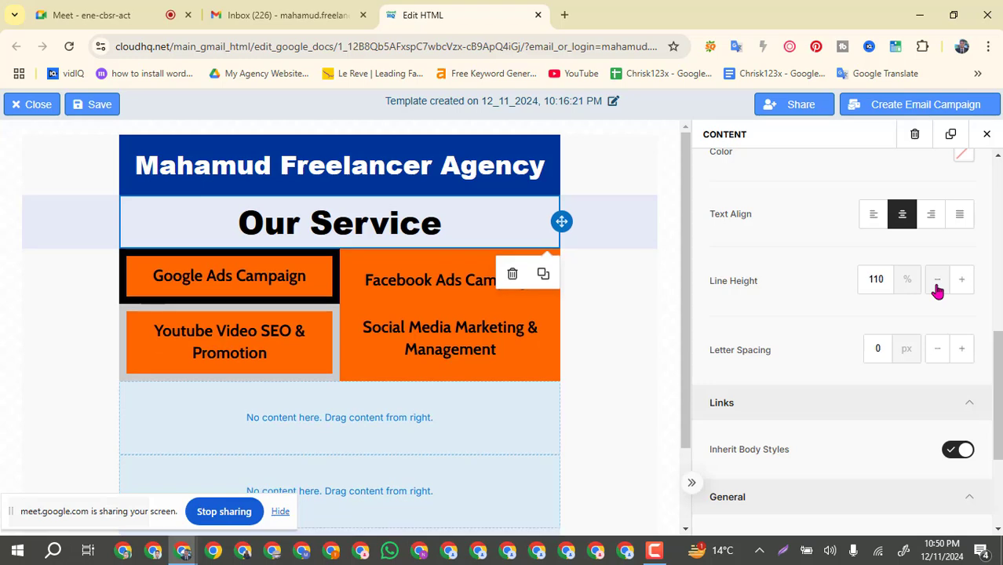
left_click(938, 291)
left_click(938, 291)
left_click(938, 291)
left_click(938, 291)
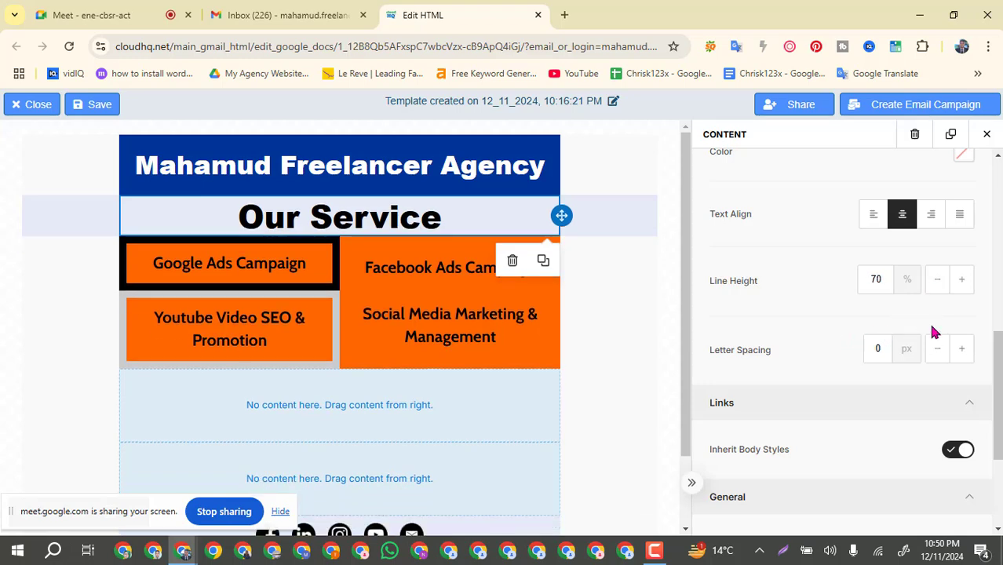
Step: Set the letter spacing of the Our Service heading to 0.1 px
left_click(935, 355)
left_click(935, 356)
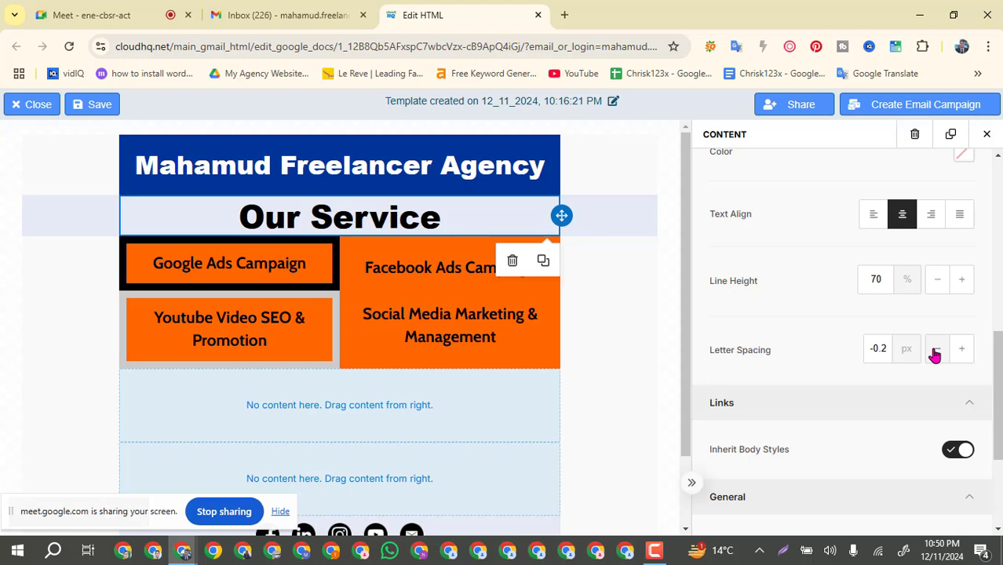
left_click(935, 355)
left_click(934, 355)
left_click(935, 356)
left_click(962, 354)
left_click(962, 354)
left_click(962, 354)
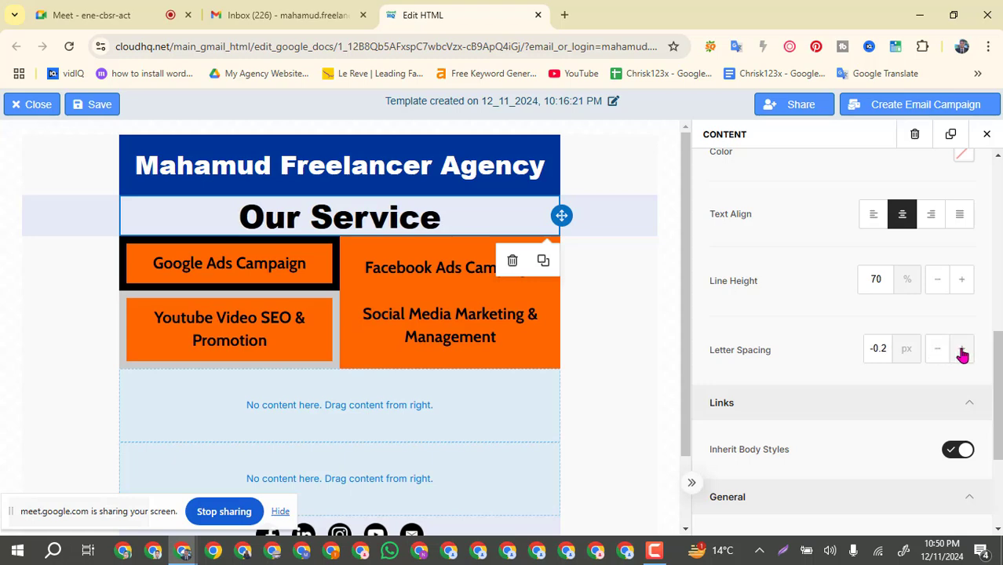
left_click(962, 354)
left_click(962, 354)
left_click(962, 354)
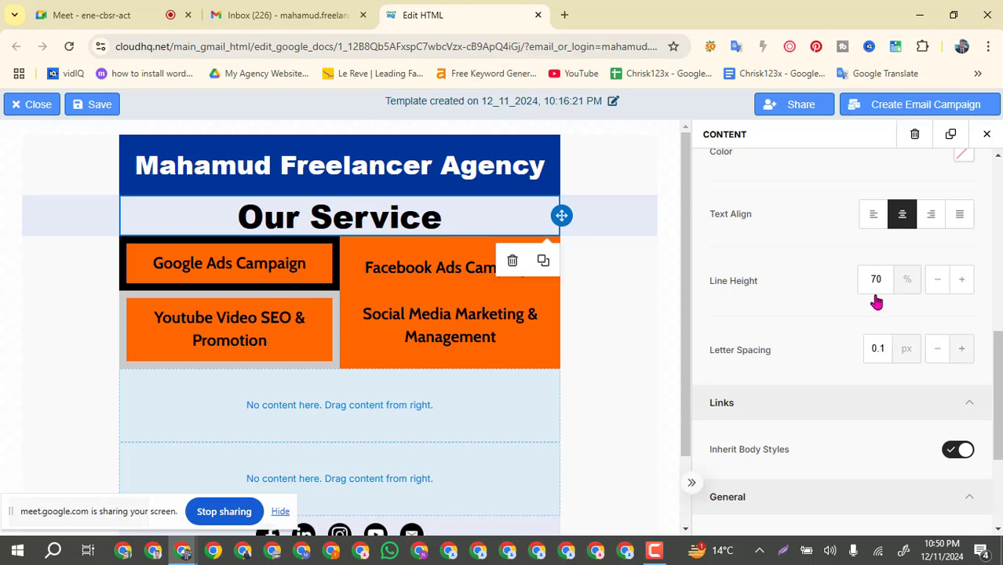
Step: Set the line height of the Our Service heading to 100%
left_click(962, 284)
left_click(963, 284)
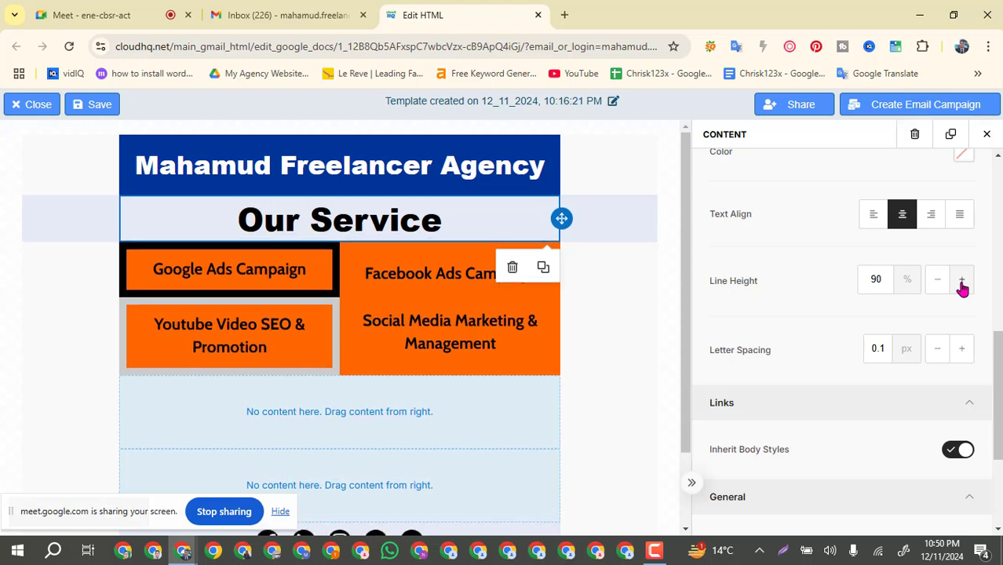
left_click(962, 284)
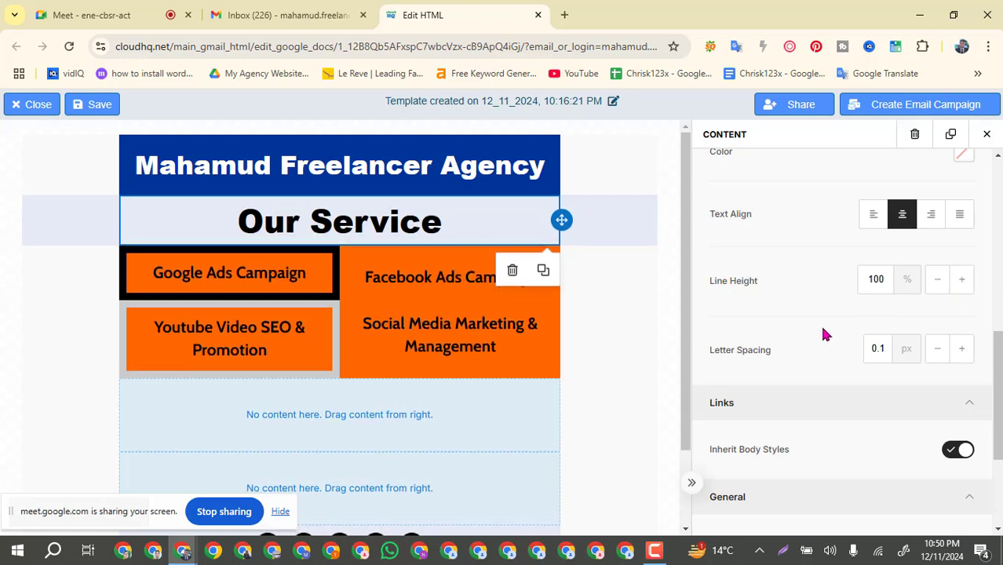
scroll(821, 329, "down", 2)
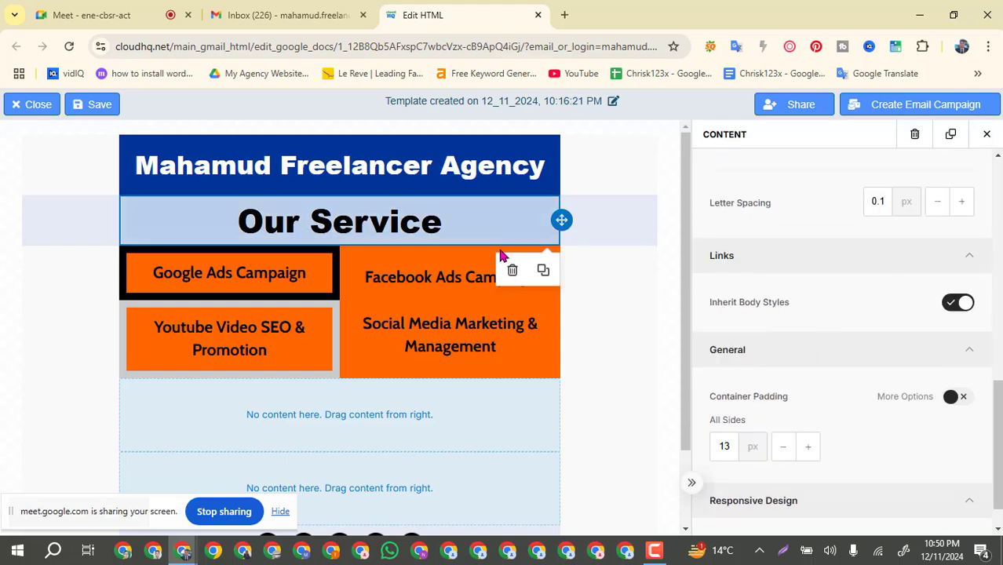
left_click(463, 233)
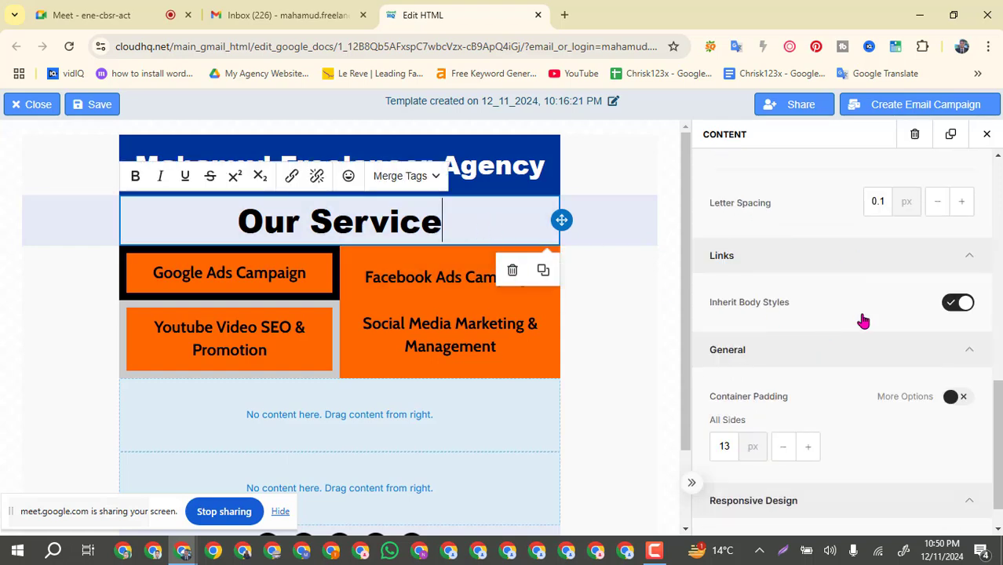
scroll(863, 320, "down", 1)
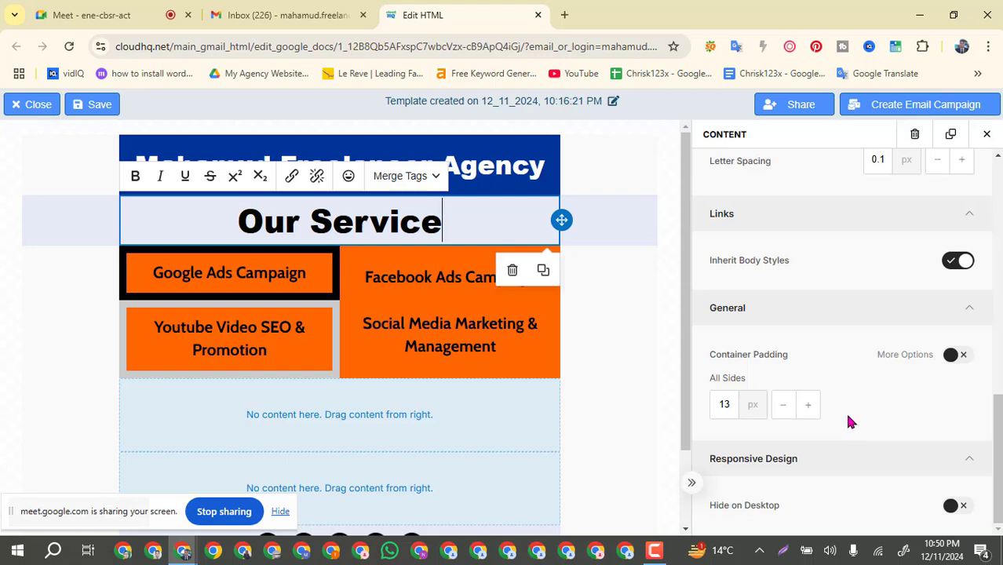
Step: Add a Text block to the first empty row below the service headings
scroll(846, 416, "up", 5)
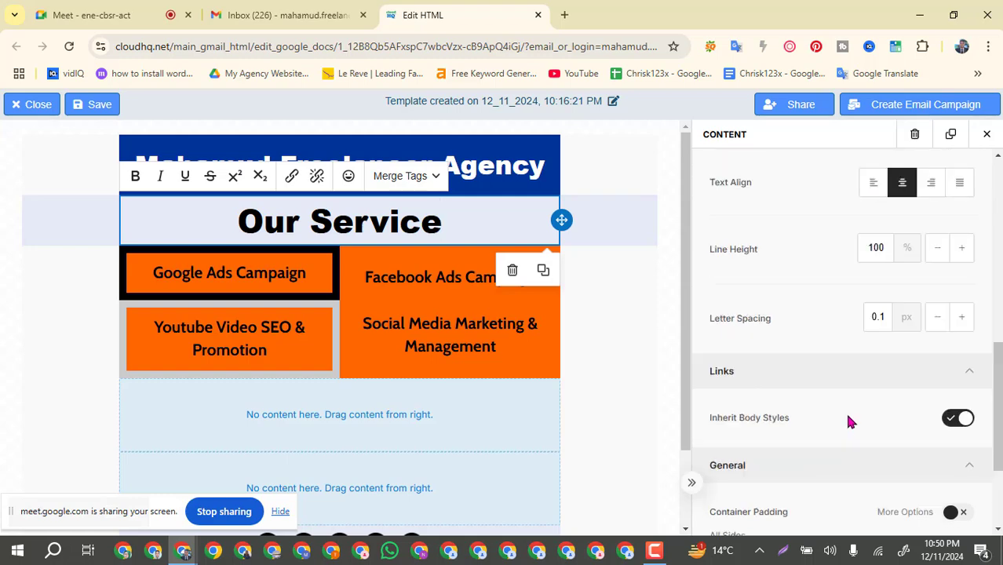
left_click(681, 314)
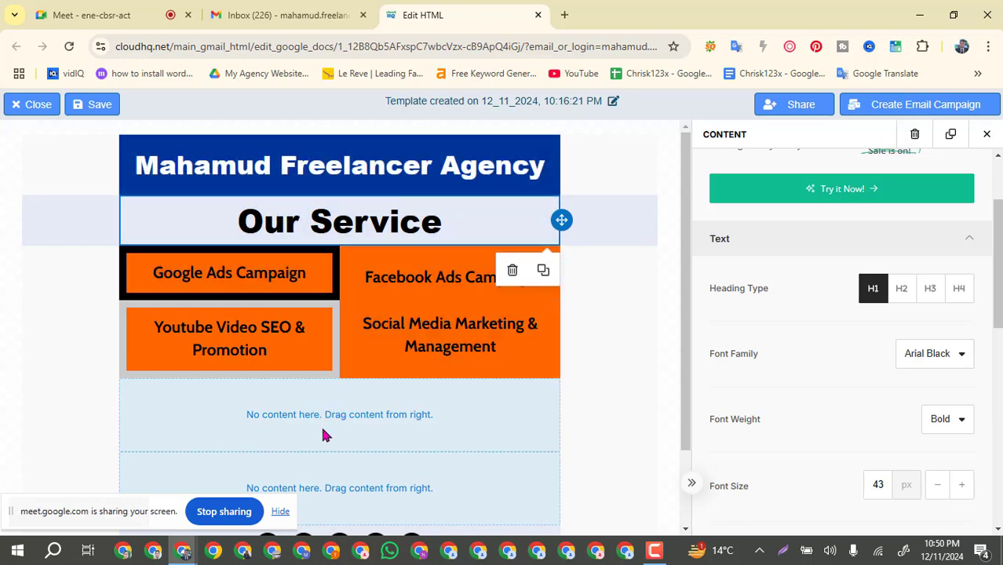
left_click(366, 418)
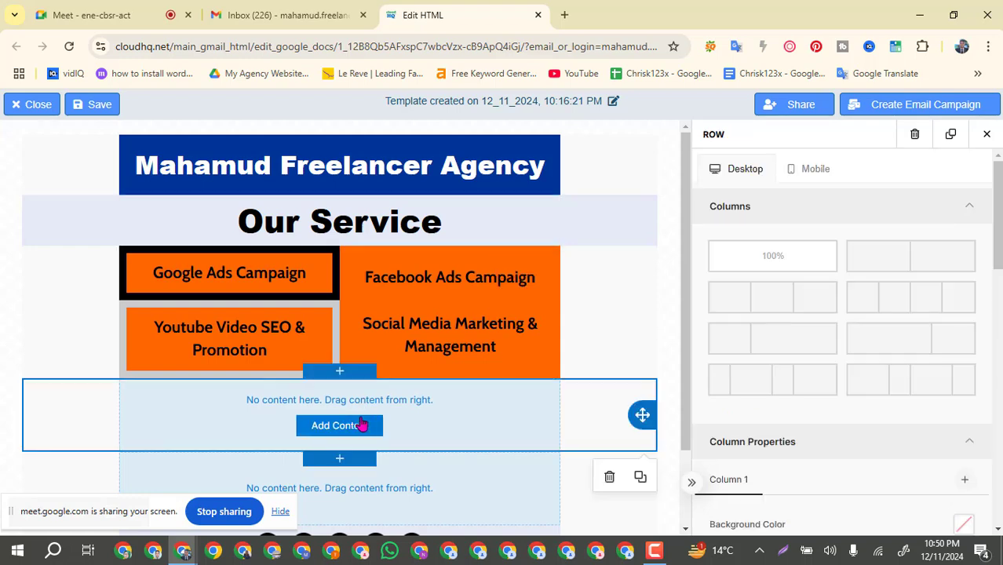
left_click(665, 408)
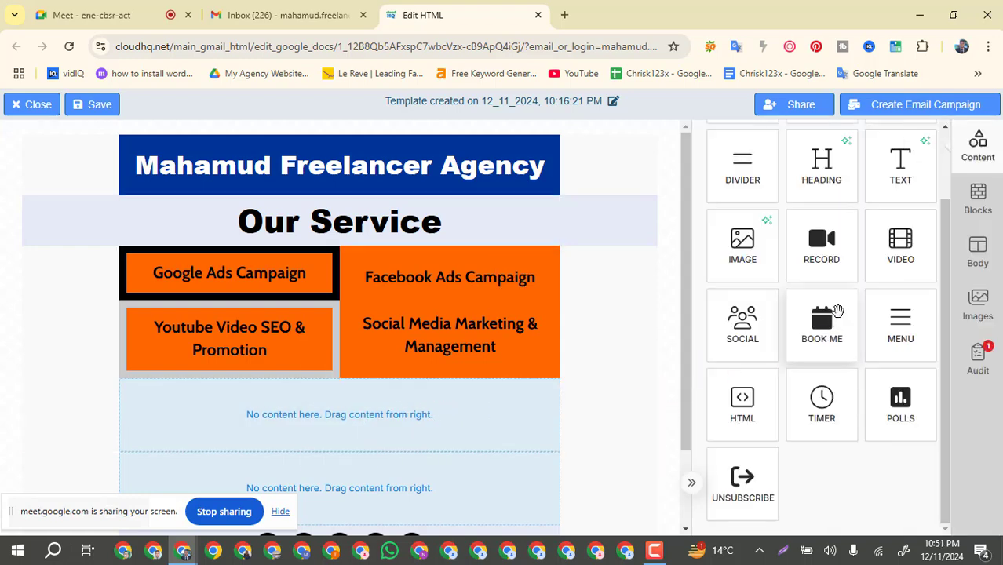
scroll(833, 287, "up", 1)
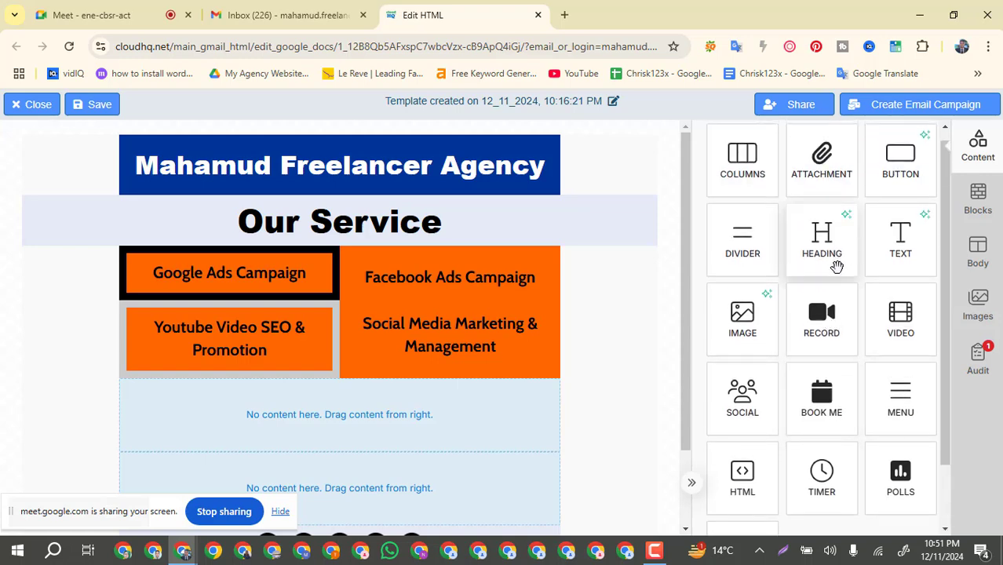
left_click_drag(897, 248, 363, 416)
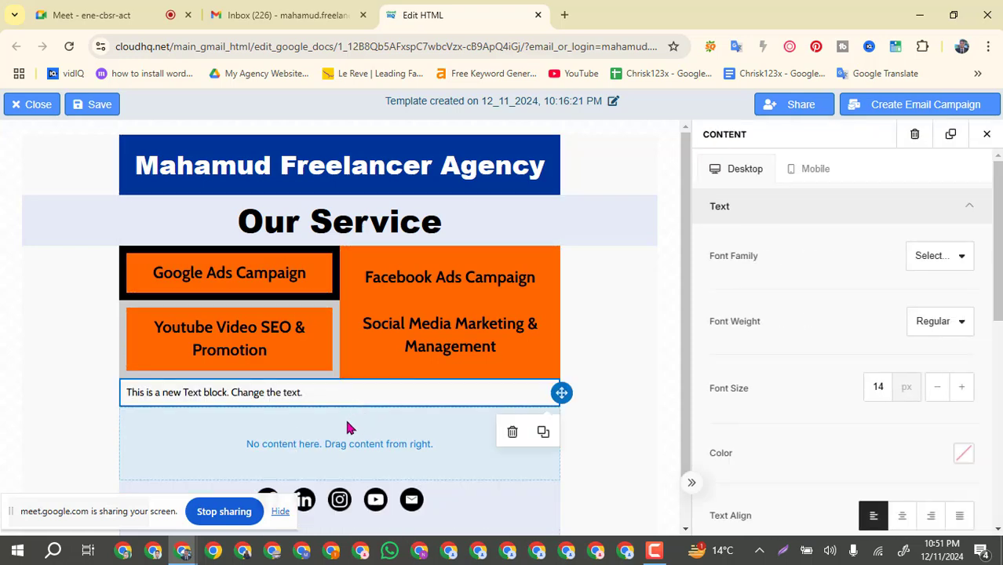
left_click(314, 395)
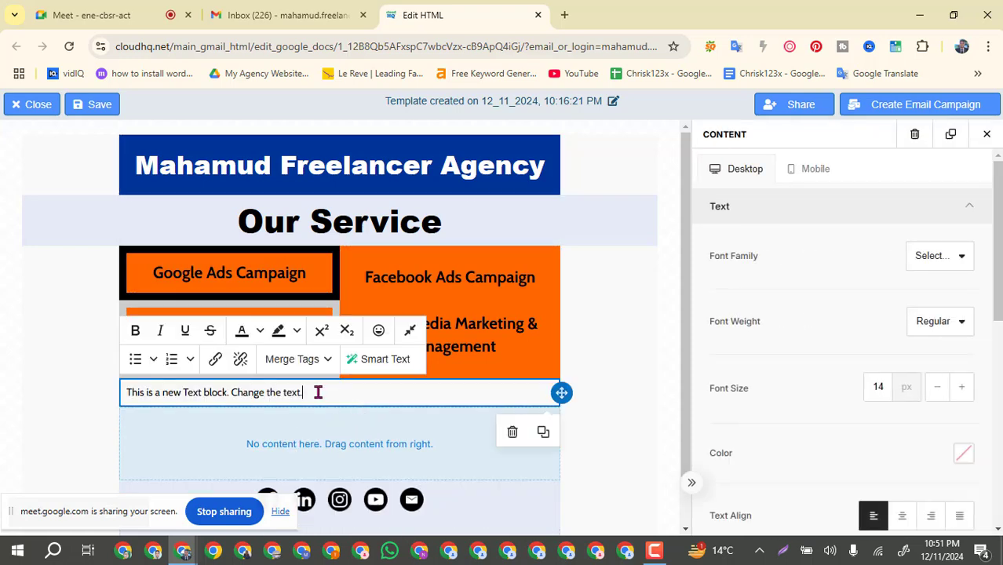
triple_click(273, 396)
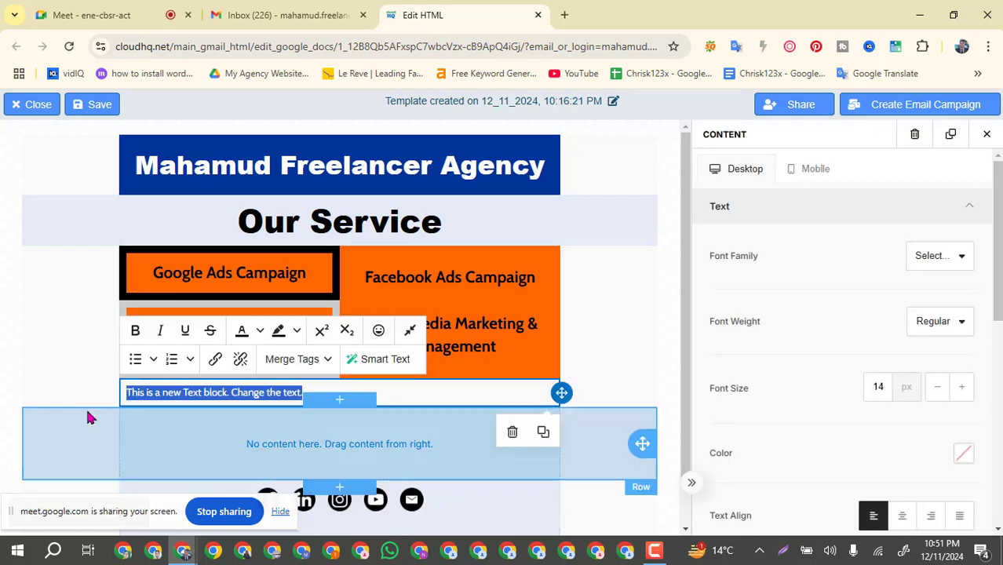
left_click(234, 401)
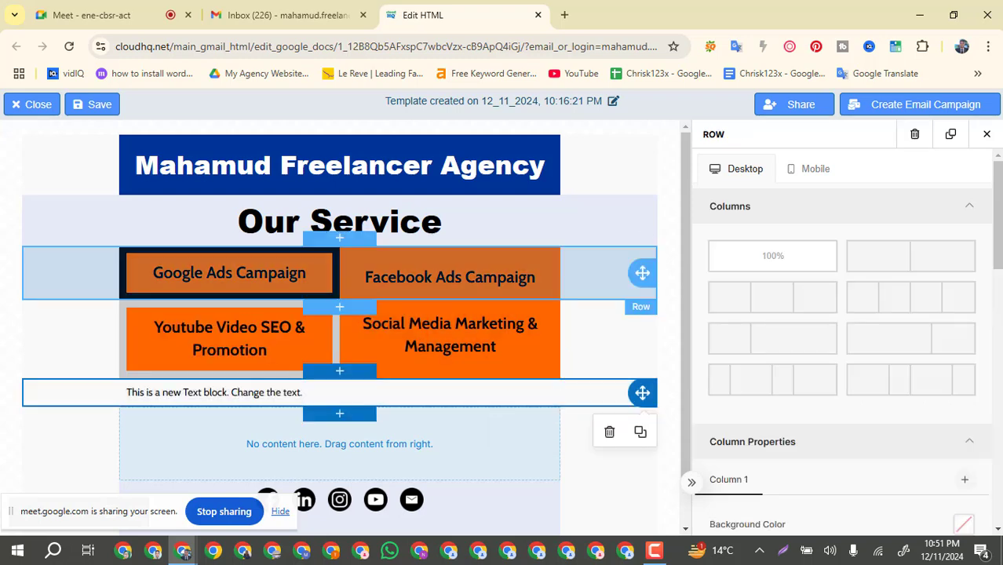
Step: Open mahamudfreelancer.com in a new browser tab
left_click(564, 15)
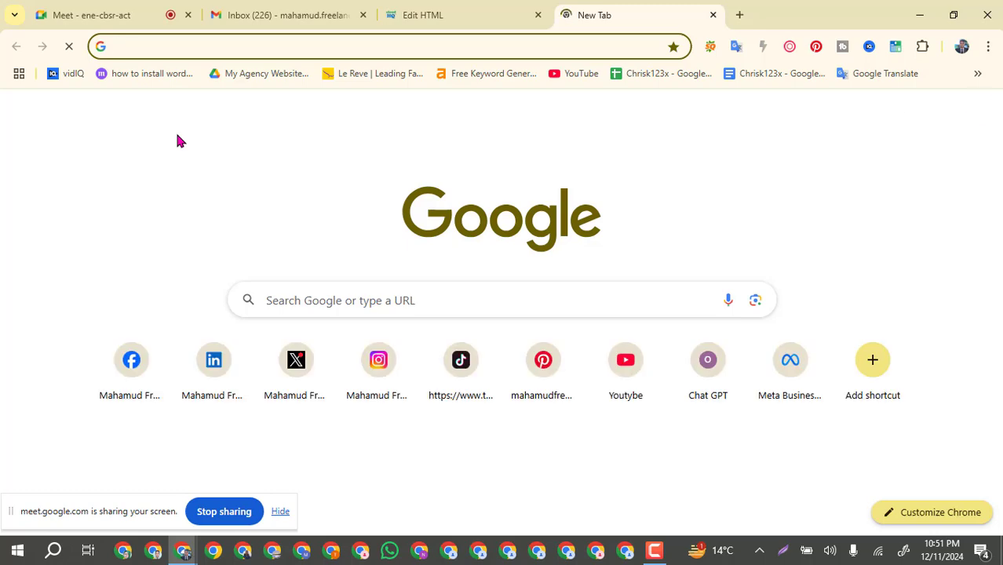
type("ma")
key("Right")
key("Return")
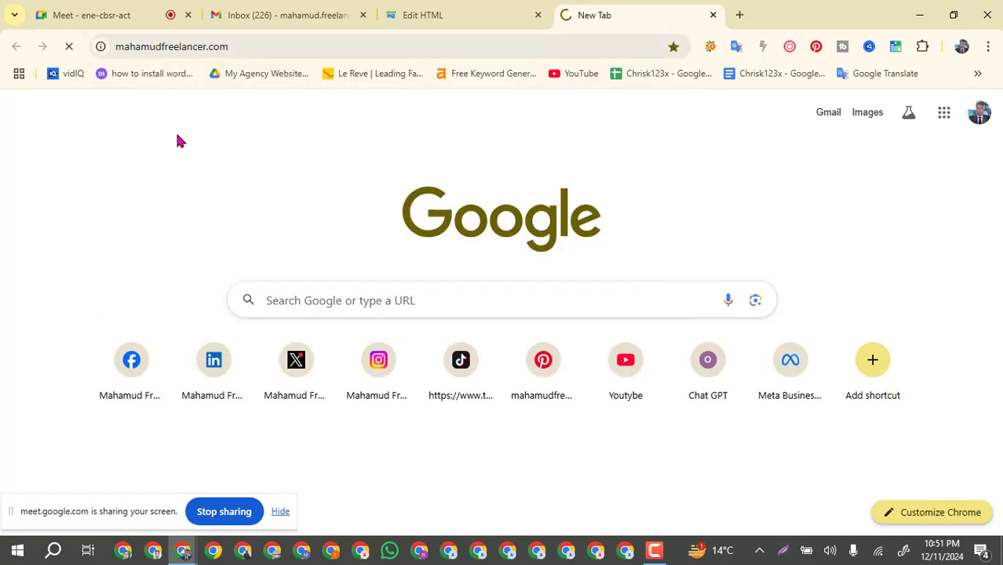
left_click(473, 16)
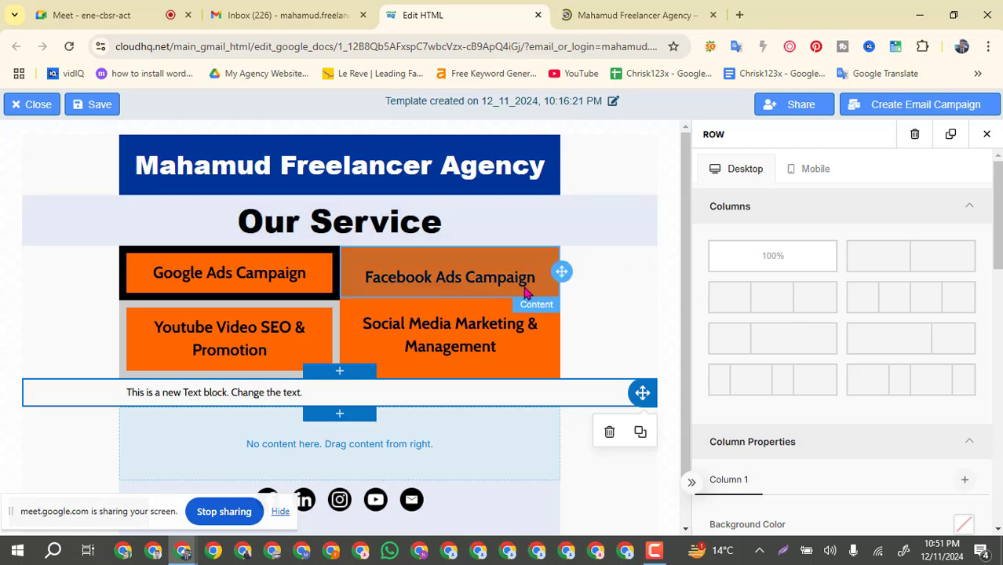
left_click(675, 19)
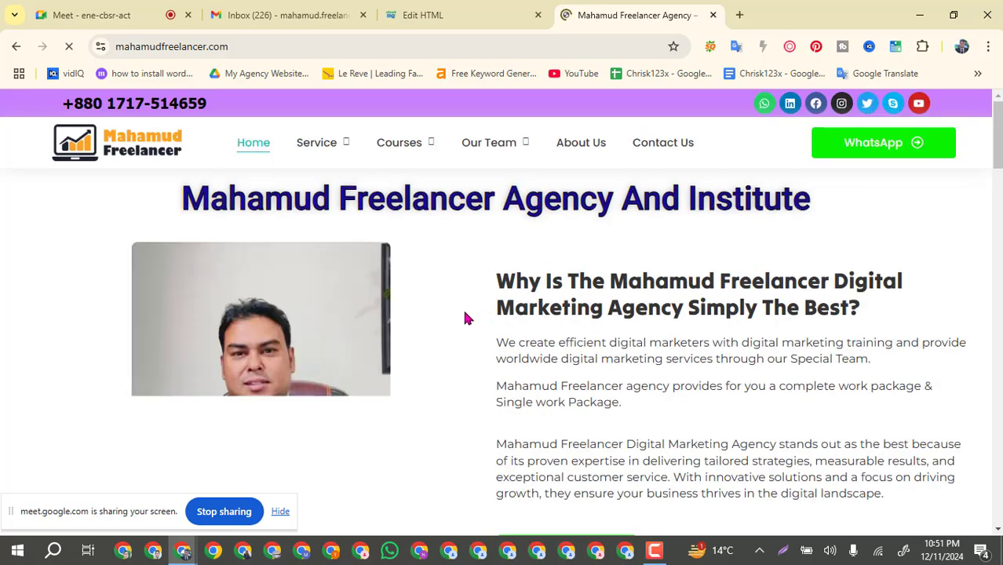
Step: Copy the agency description paragraphs beside the portrait photo on the website's home page
scroll(464, 314, "down", 3)
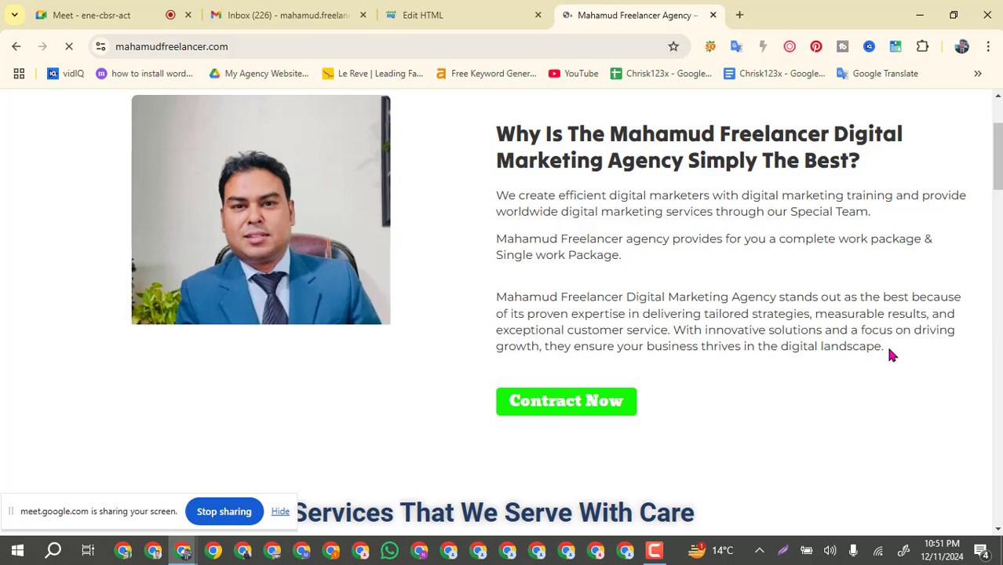
left_click_drag(887, 350, 496, 205)
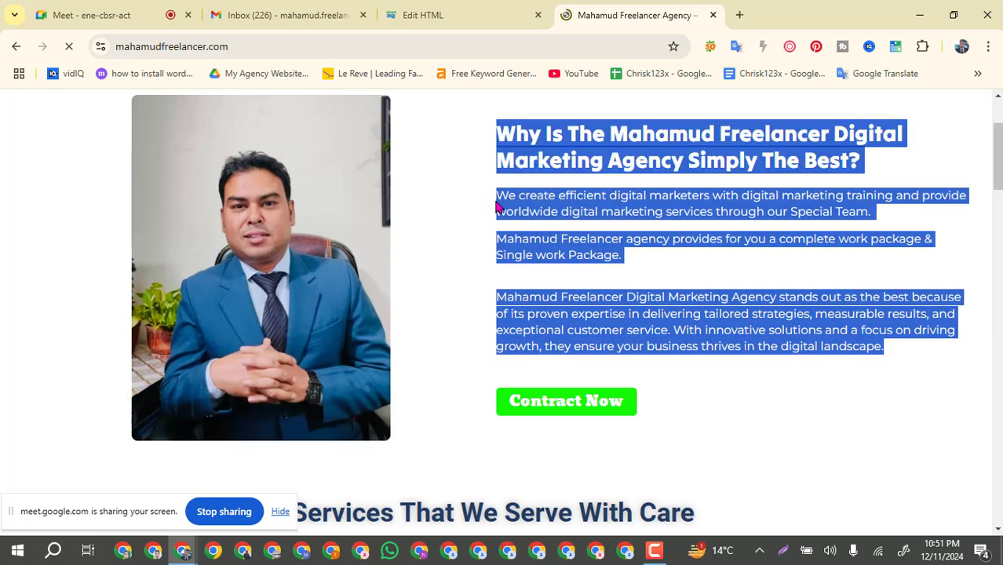
left_click(821, 285)
left_click_drag(919, 366, 498, 198)
Step: Return to the email template and paste the copied description over the new text block's placeholder text
left_click(414, 11)
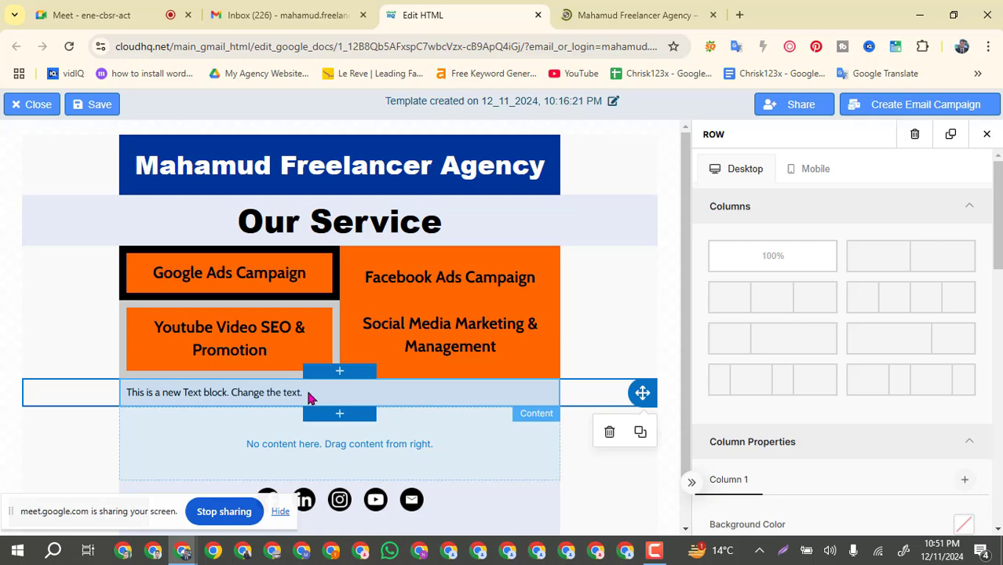
left_click(302, 396)
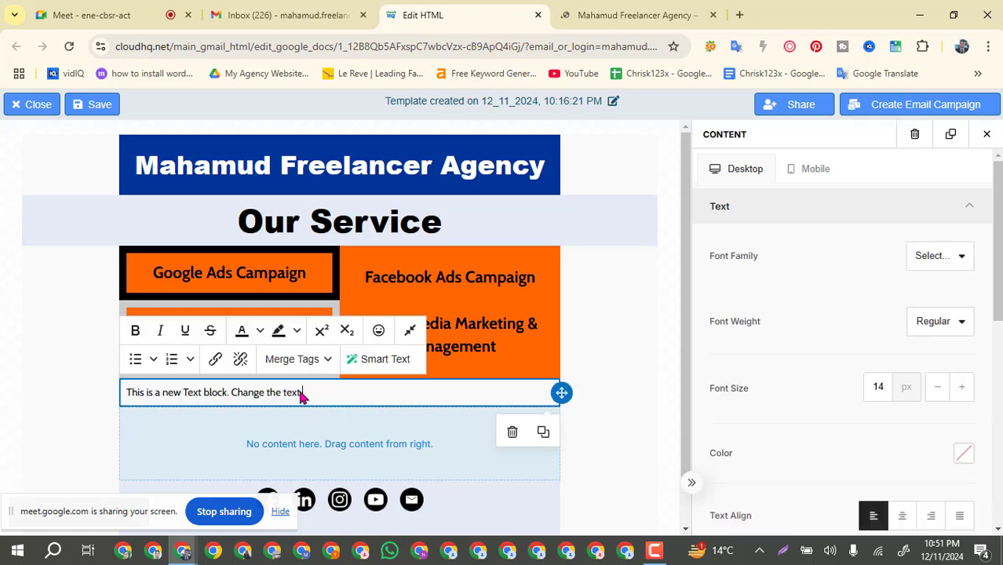
left_click_drag(301, 393, 102, 398)
left_click(106, 397)
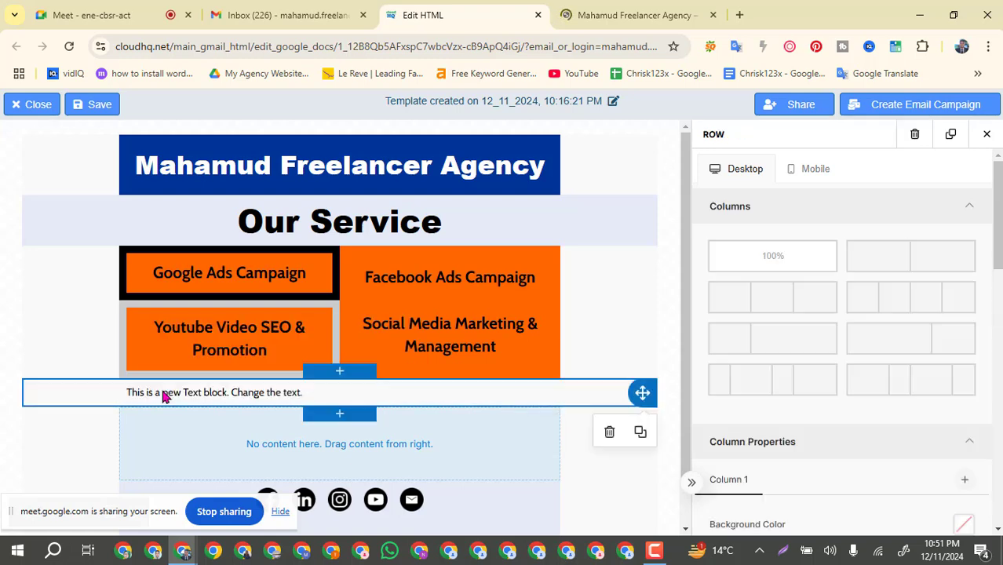
left_click(311, 400)
left_click(312, 400)
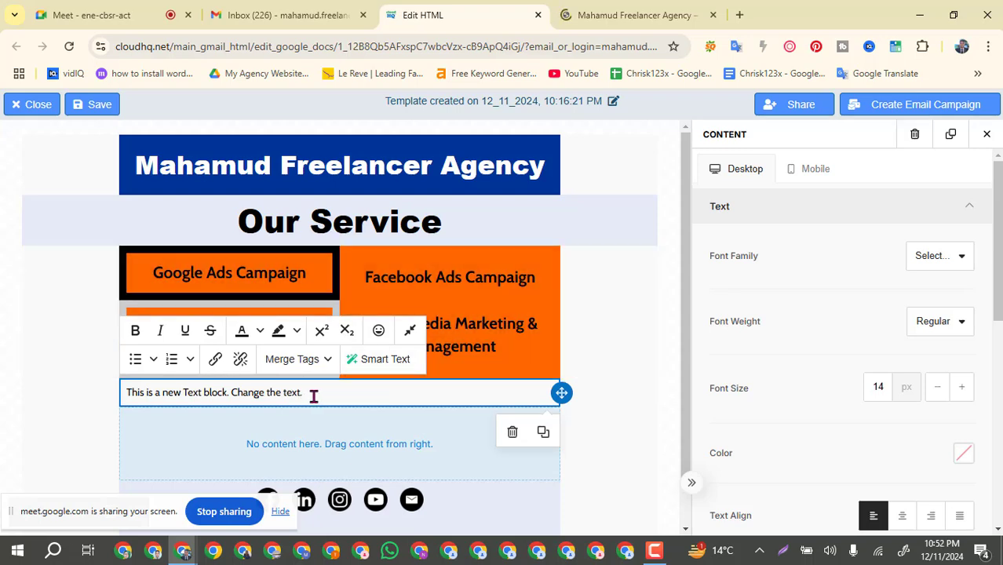
left_click_drag(313, 396, 128, 400)
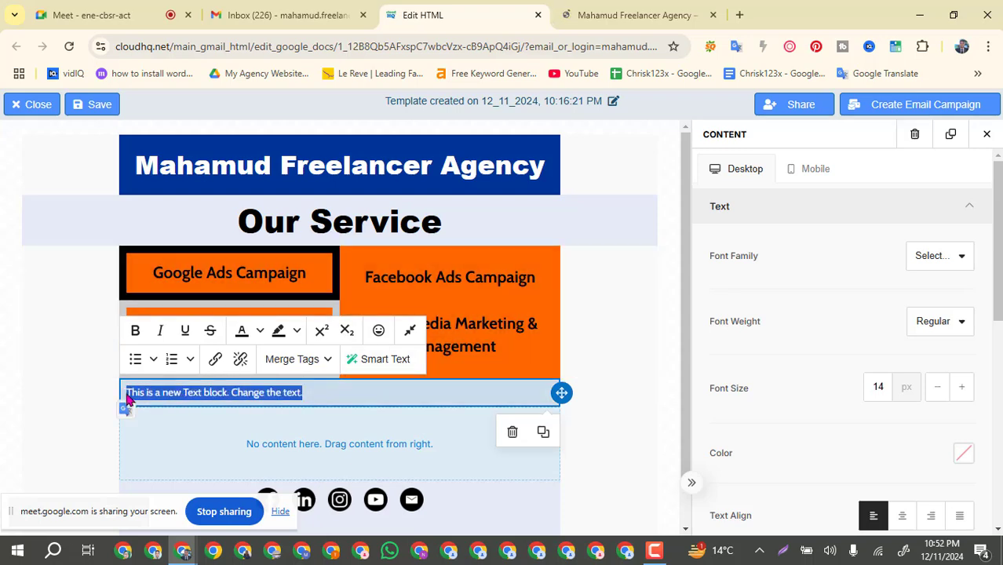
key("BackSpace")
key("ctrl+v")
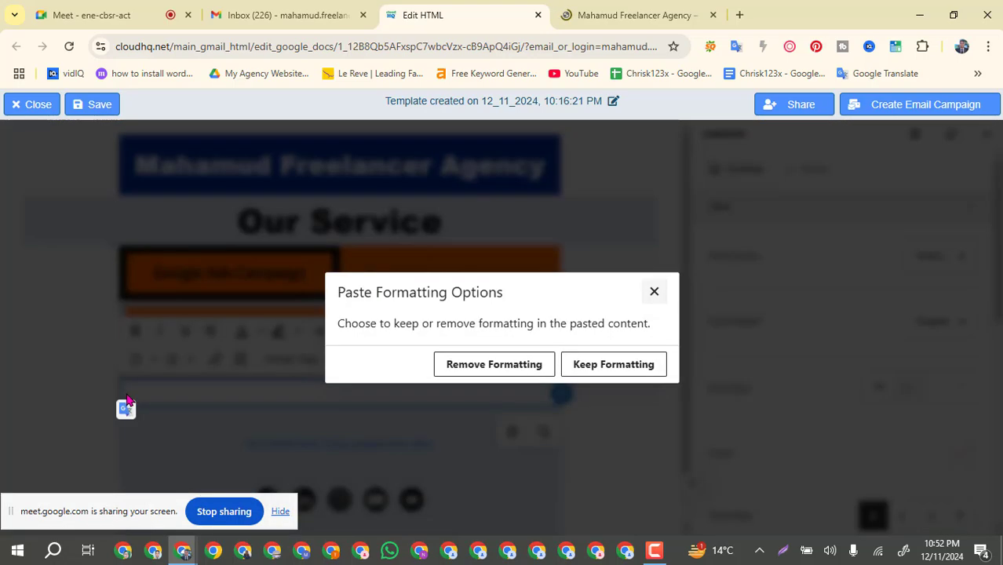
key("Escape")
key("ctrl+v")
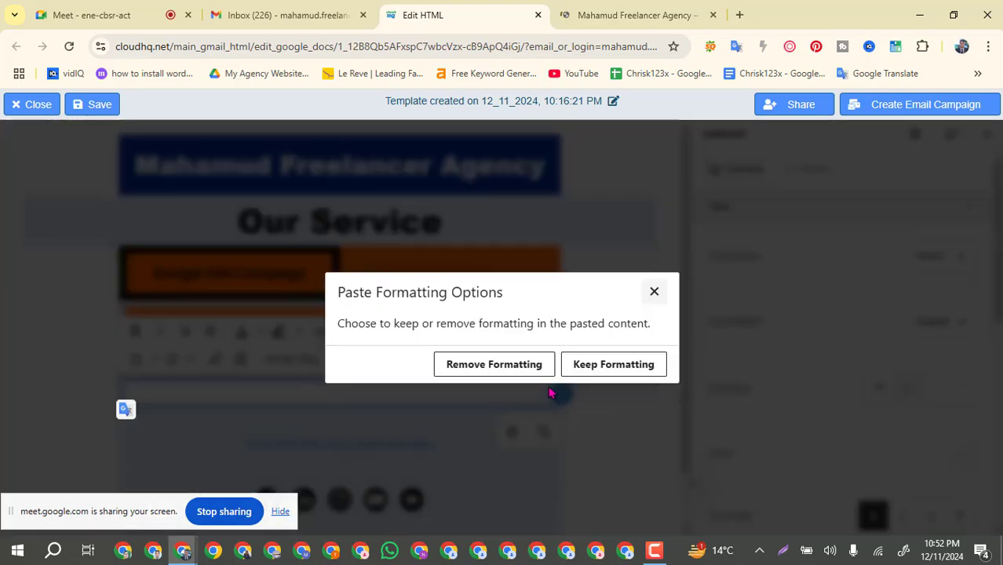
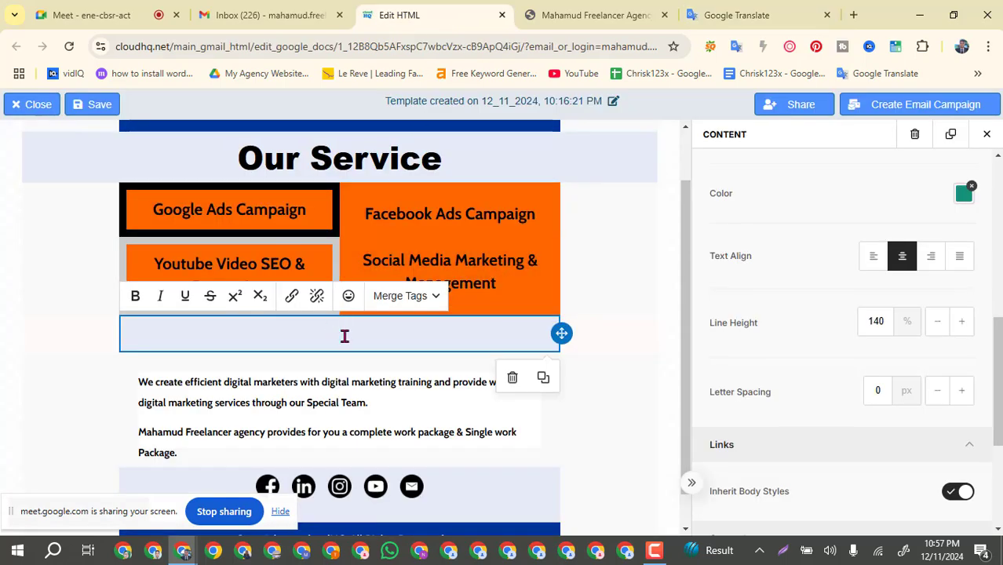
Step: Enter "Why is the Mahamud Freelancer digital marketing agency simply the best?" in the empty heading block above the description
type("Why is the Mahamud Freelancer digital marketing agency simply the best?")
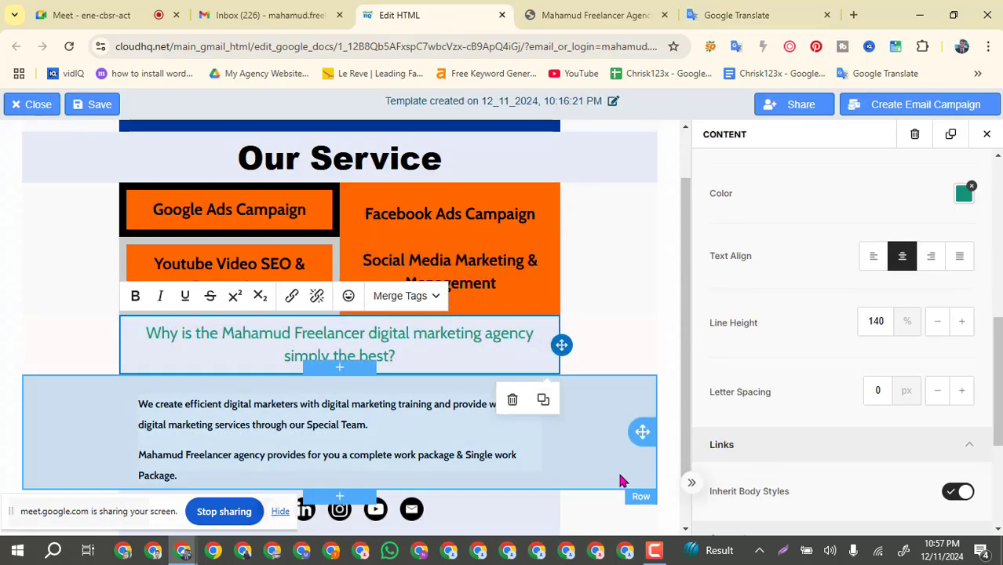
left_click(420, 363)
left_click_drag(413, 360, 165, 354)
left_click(439, 358)
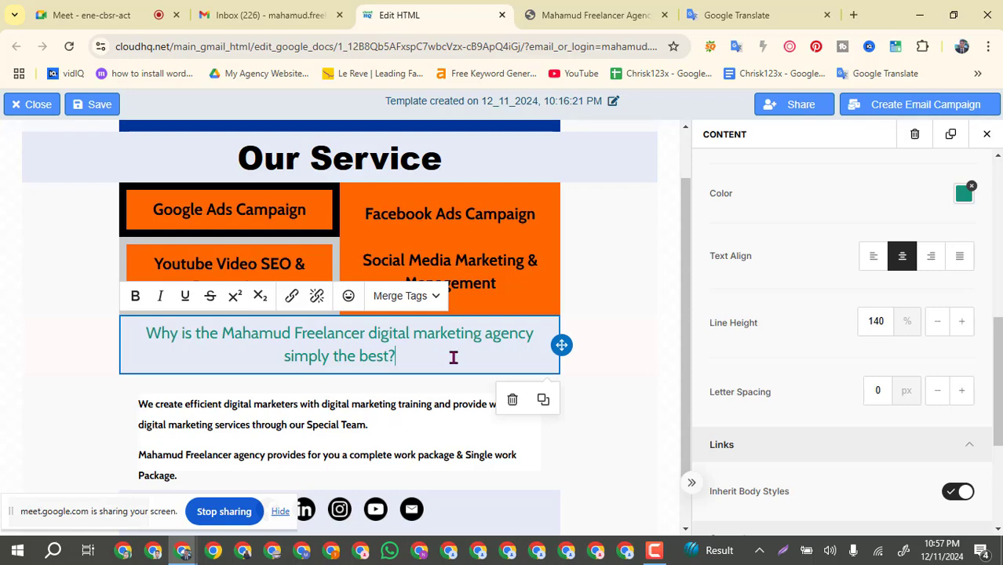
Step: Set the text color of the heading above the description to blue, hex 0000EE, from the template colors
scroll(916, 359, "down", 2)
scroll(942, 338, "up", 3)
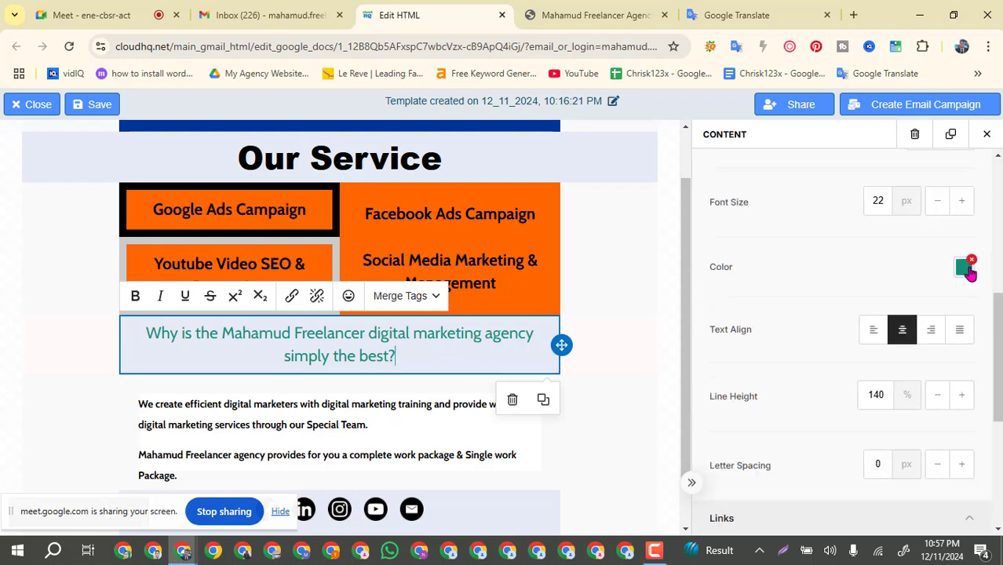
left_click(967, 268)
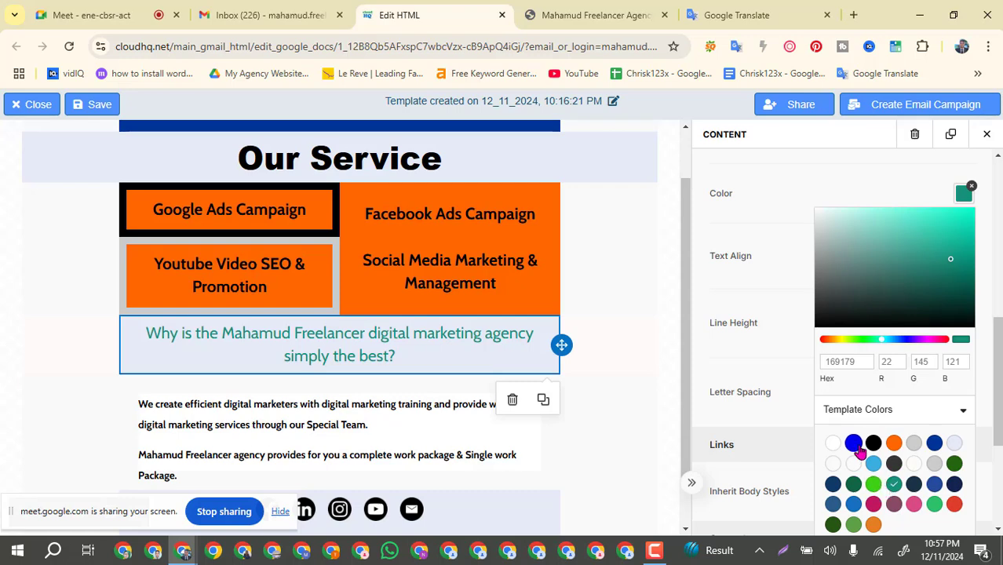
left_click(856, 445)
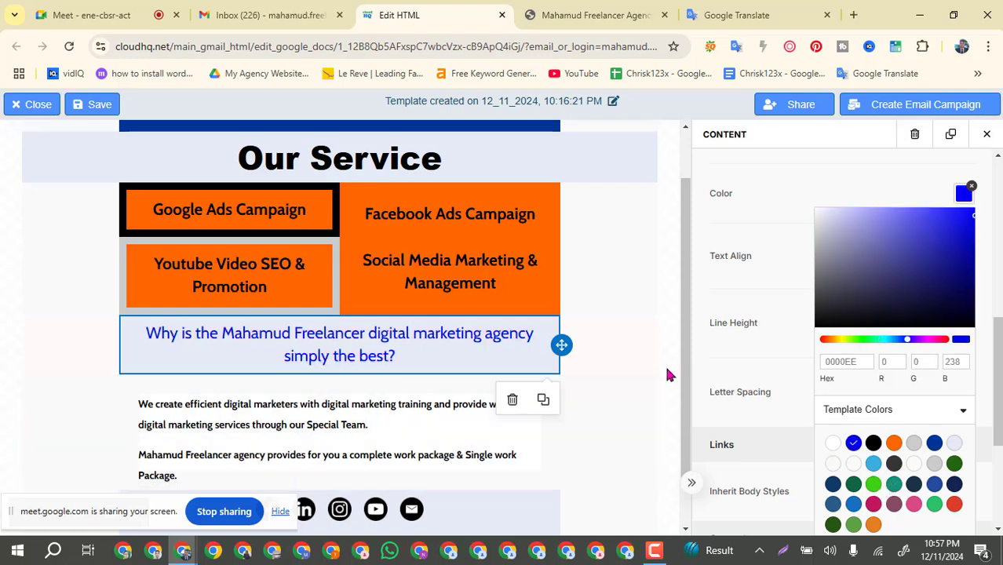
left_click(667, 375)
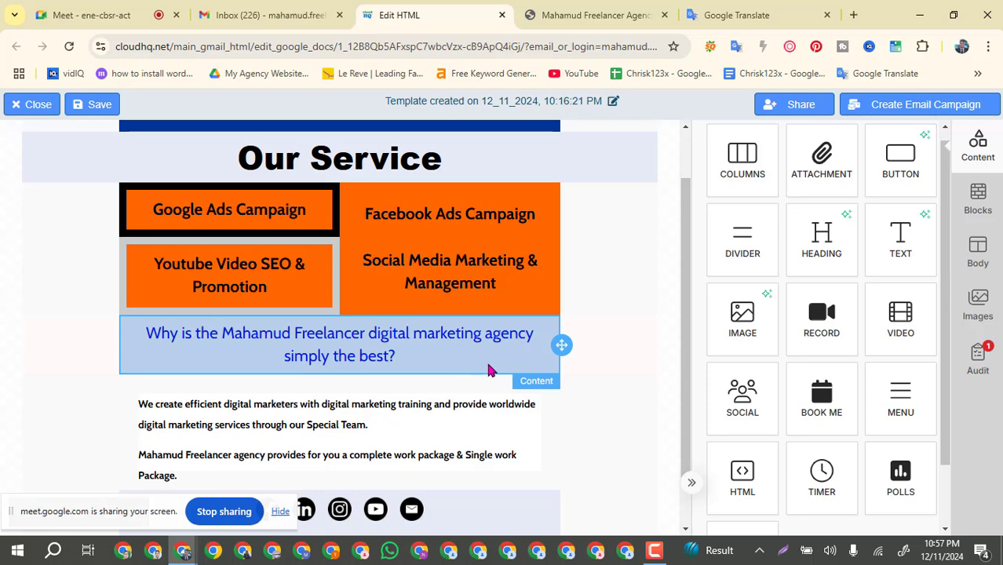
Step: Increase the font size of the blue heading above the description to 30 px
scroll(927, 381, "down", 2)
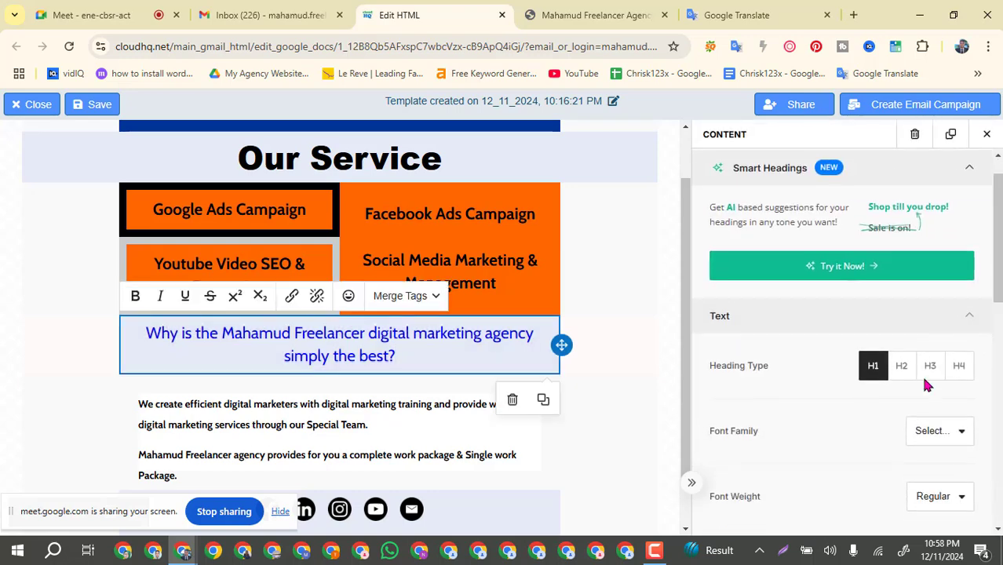
scroll(914, 388, "down", 2)
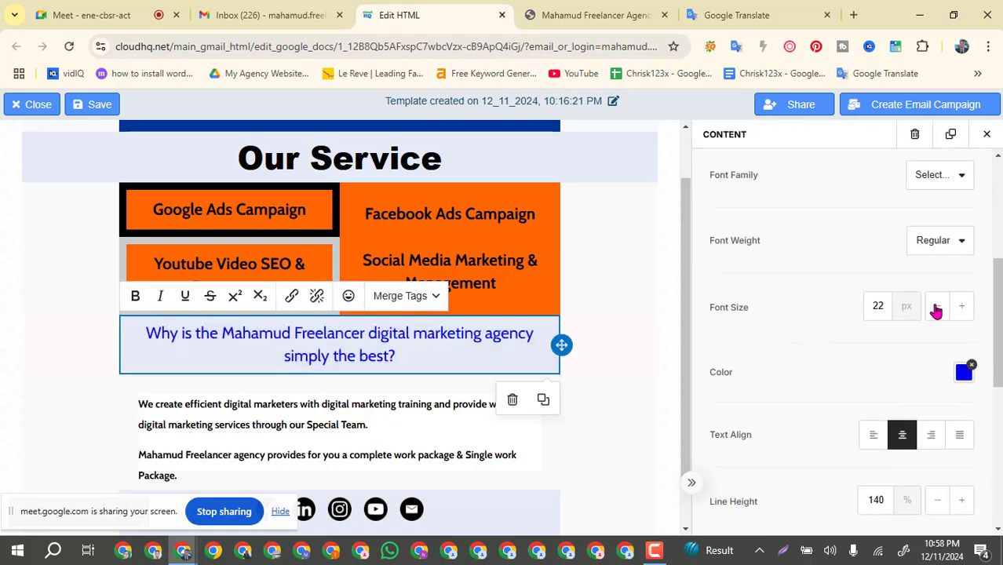
left_click(961, 307)
left_click(961, 307)
left_click(961, 307)
left_click(961, 306)
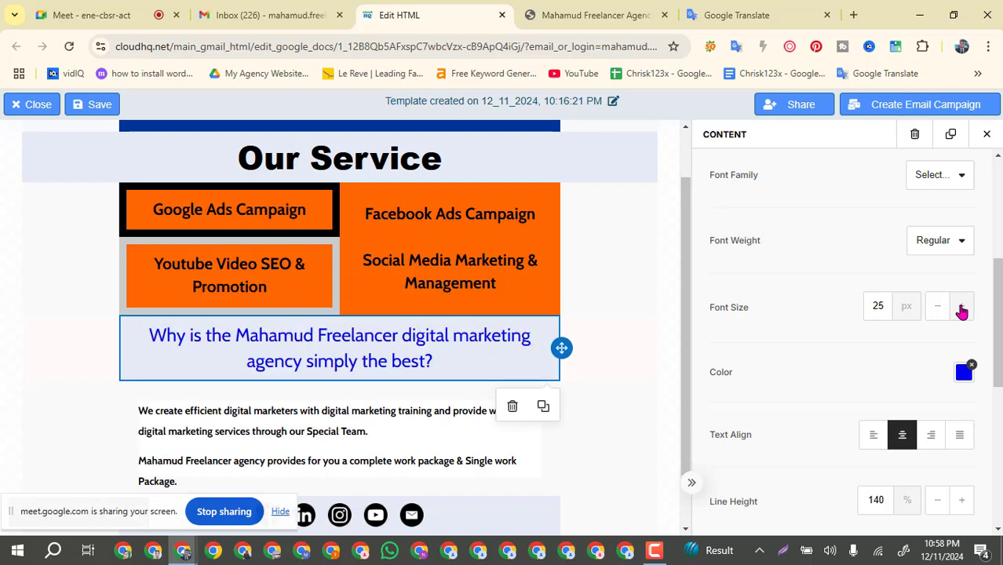
left_click(962, 307)
left_click(961, 307)
left_click(961, 307)
left_click(961, 307)
left_click(961, 307)
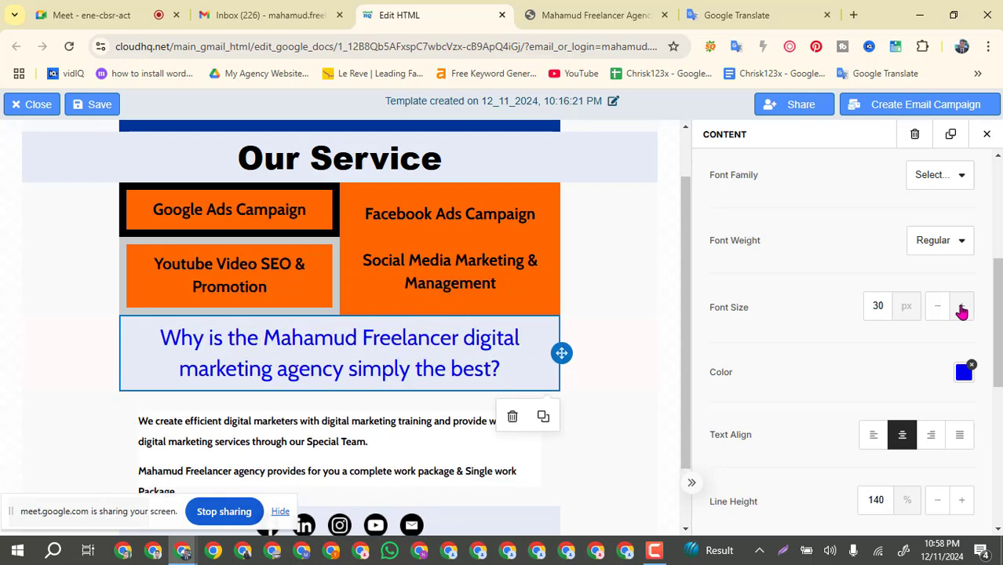
left_click(605, 405)
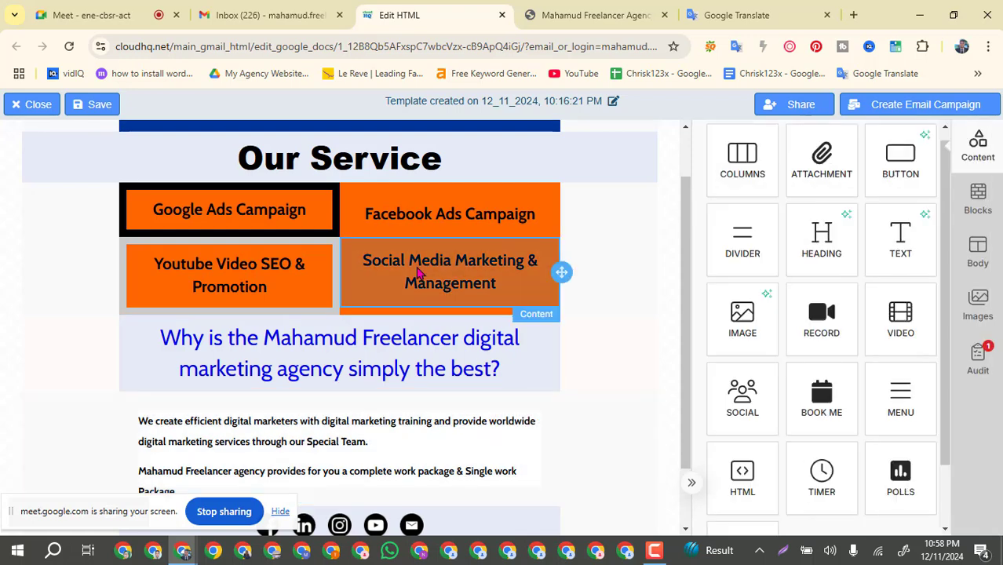
scroll(418, 272, "up", 1)
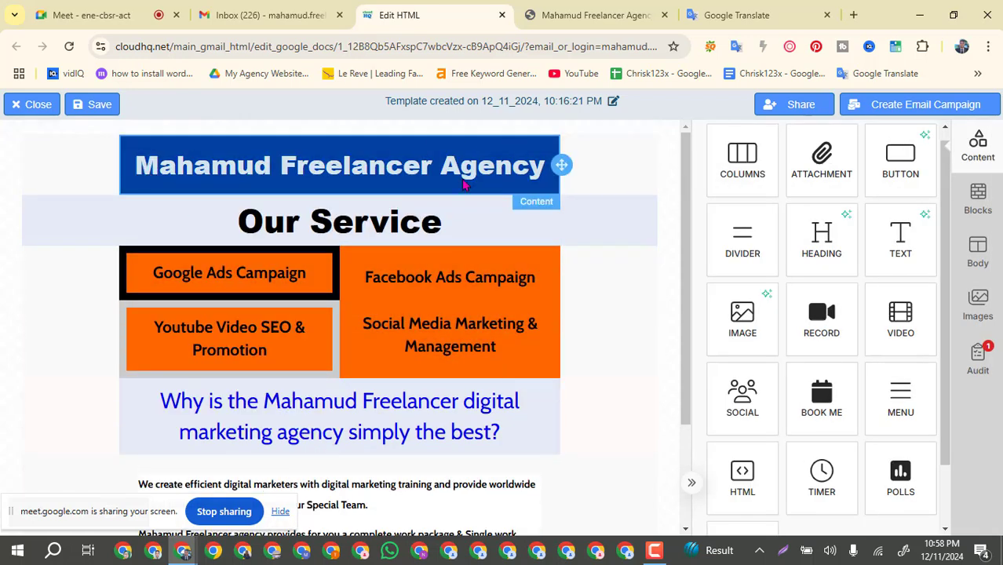
Step: Add three empty rows directly below the agency description row, above the social icons
scroll(464, 222, "down", 2)
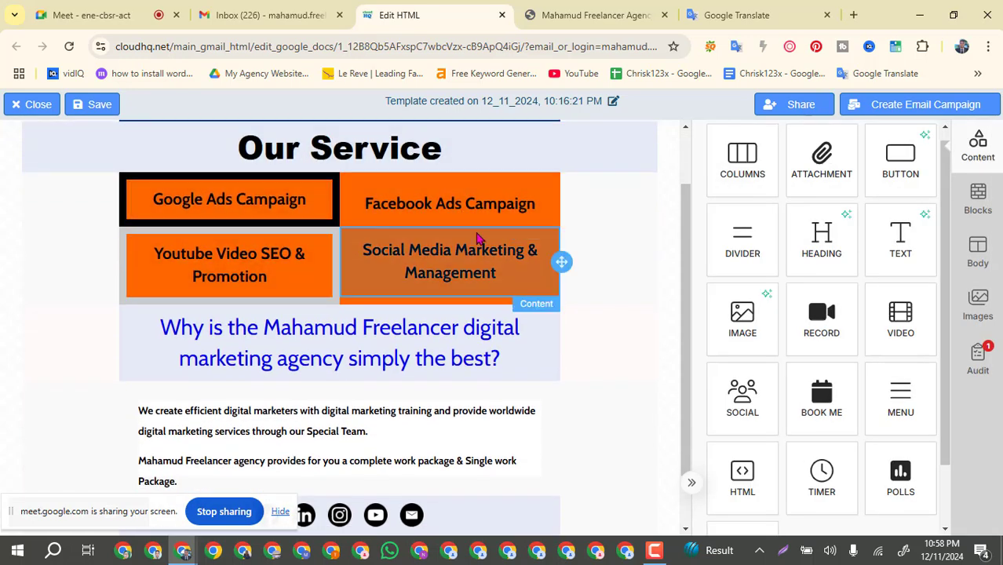
scroll(486, 345, "down", 1)
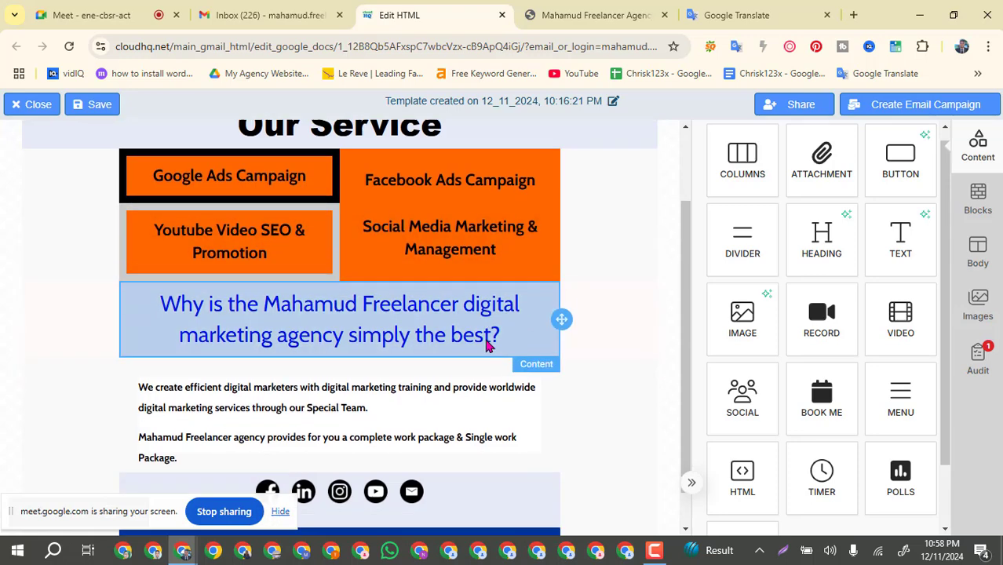
scroll(487, 345, "down", 1)
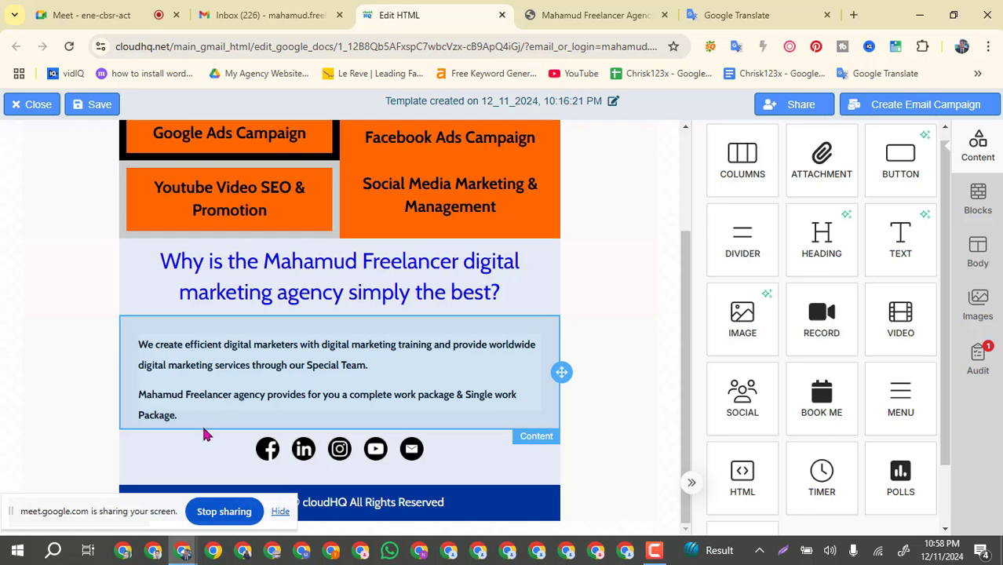
left_click(169, 413)
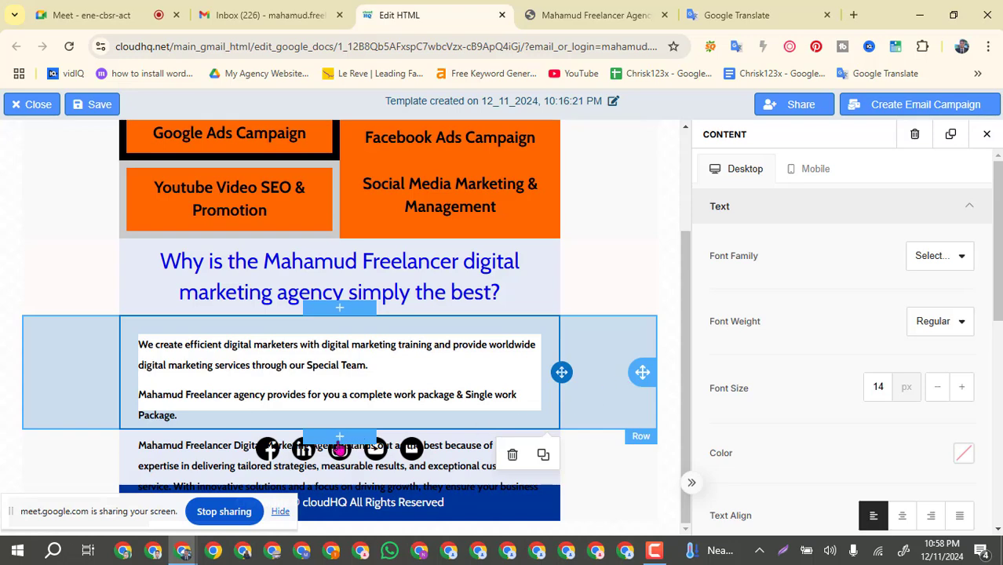
left_click(339, 447)
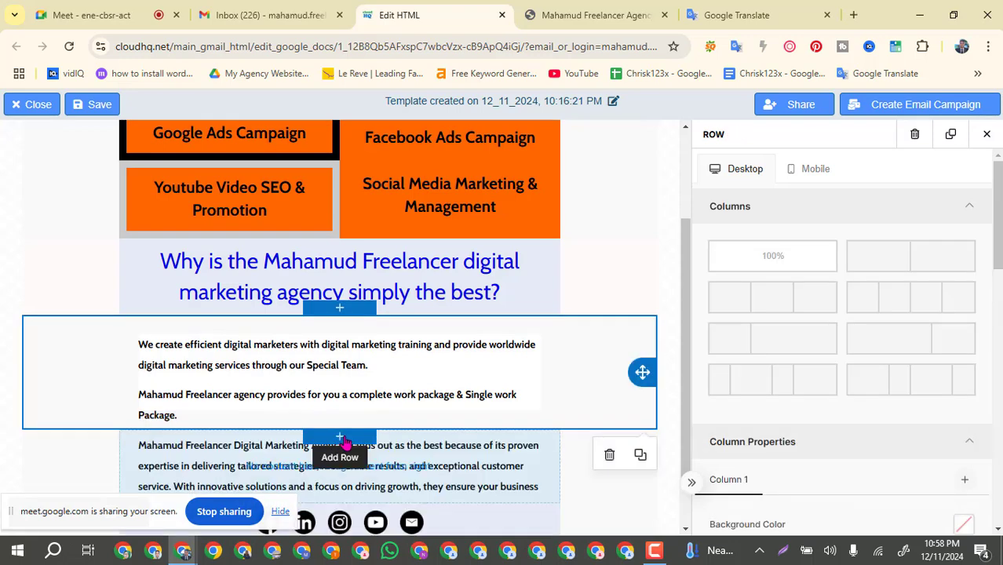
left_click(345, 442)
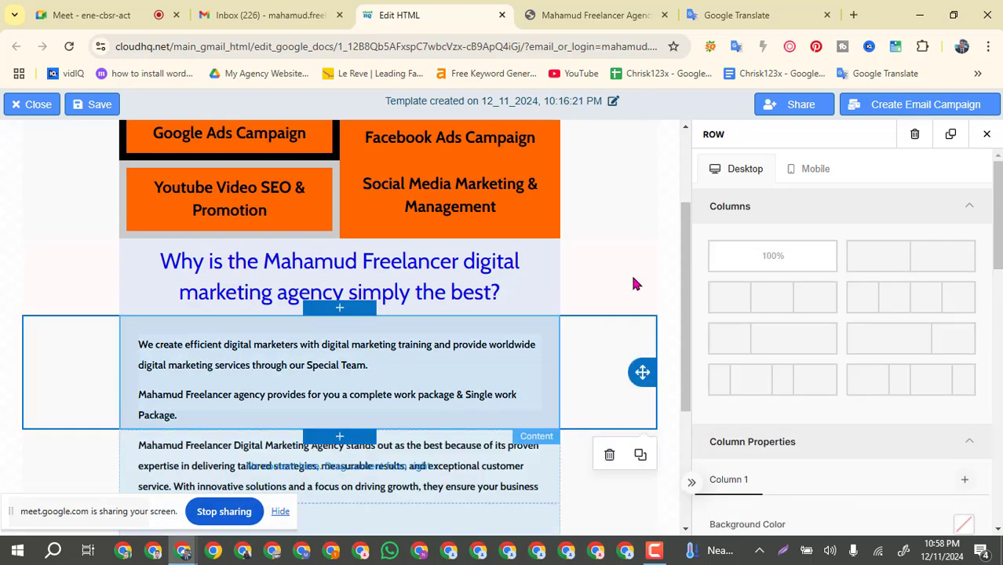
left_click(451, 388)
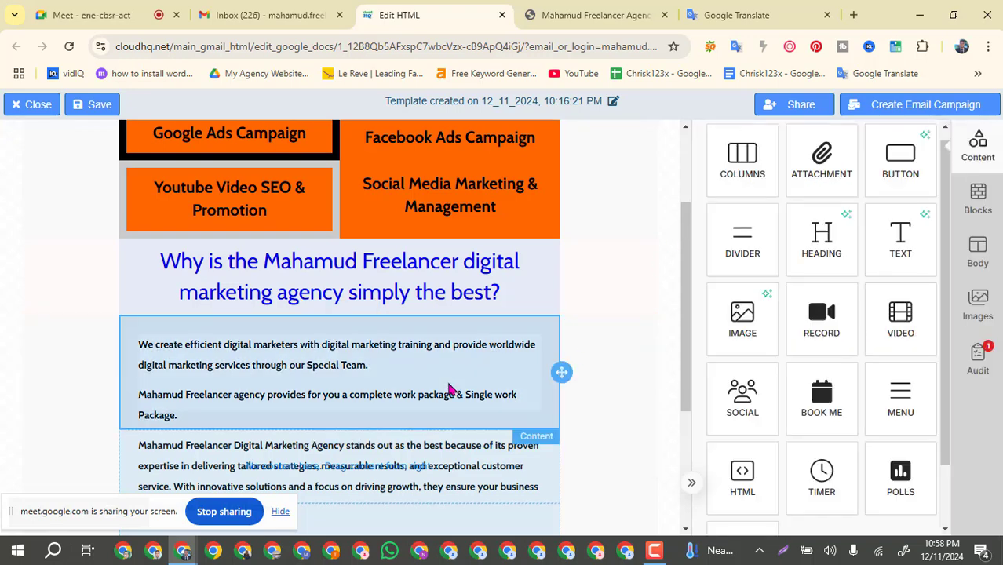
Step: Increase the description row's column padding to 20 px on all sides
scroll(589, 357, "down", 3)
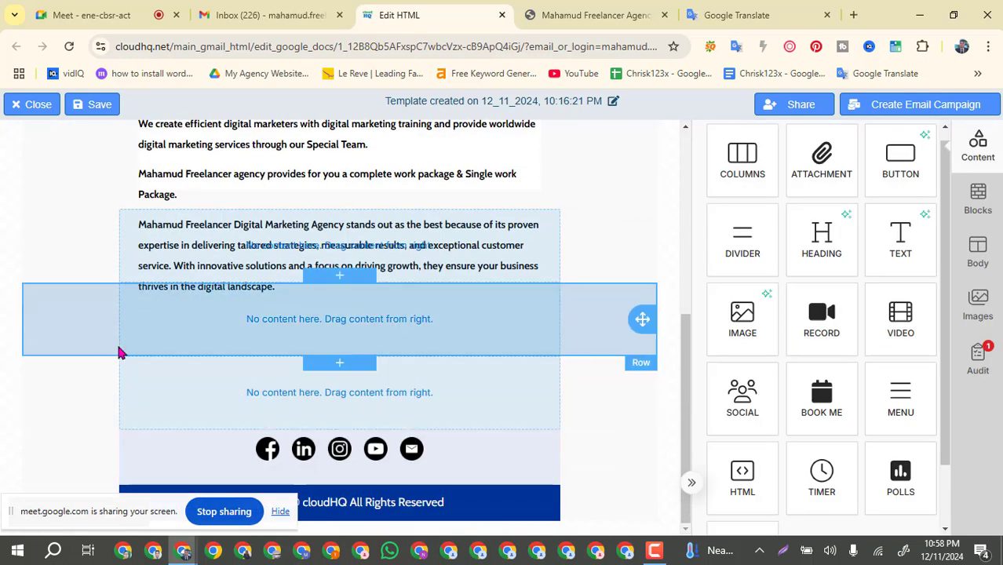
scroll(157, 364, "up", 1)
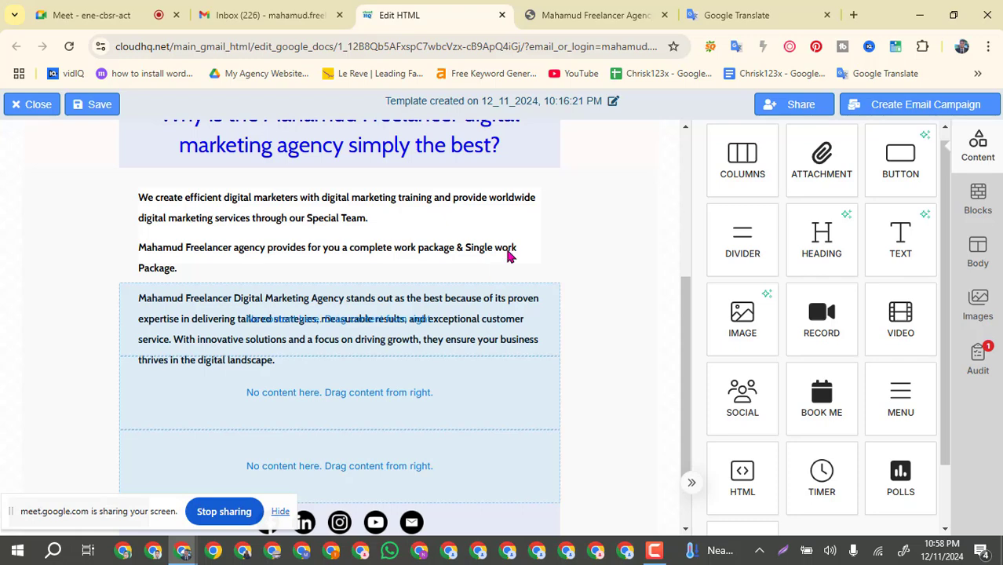
left_click(540, 248)
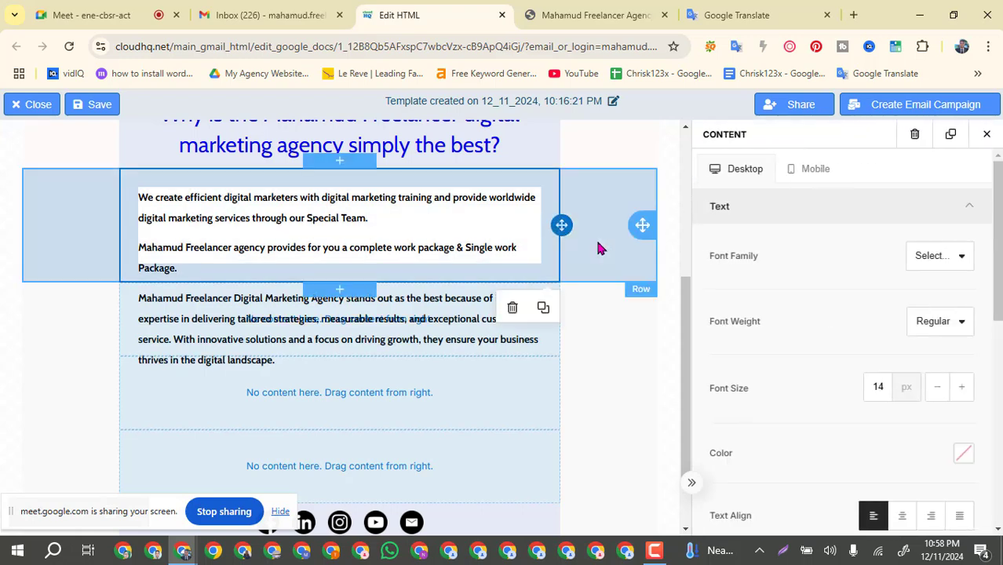
left_click(595, 248)
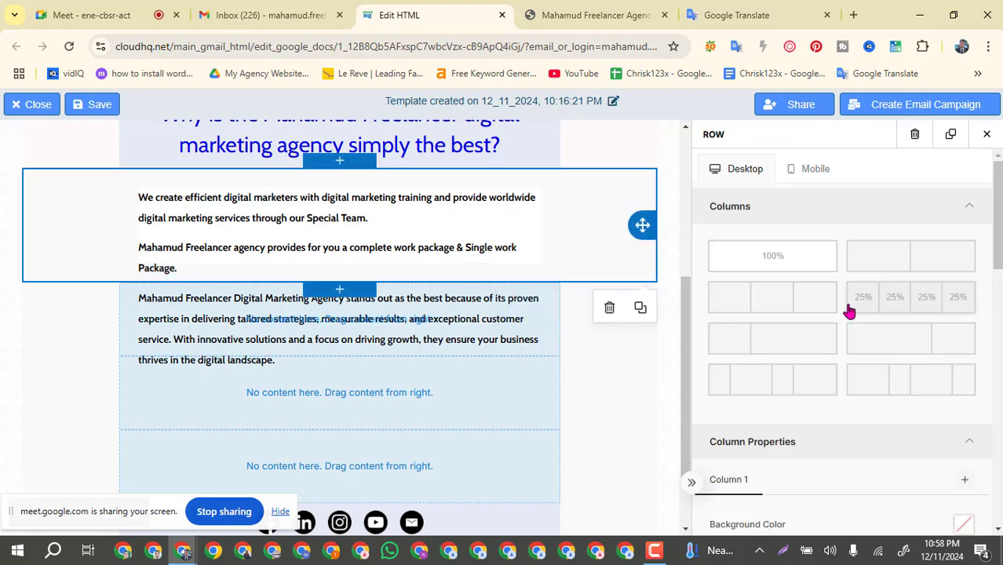
scroll(844, 310, "down", 3)
scroll(845, 314, "down", 2)
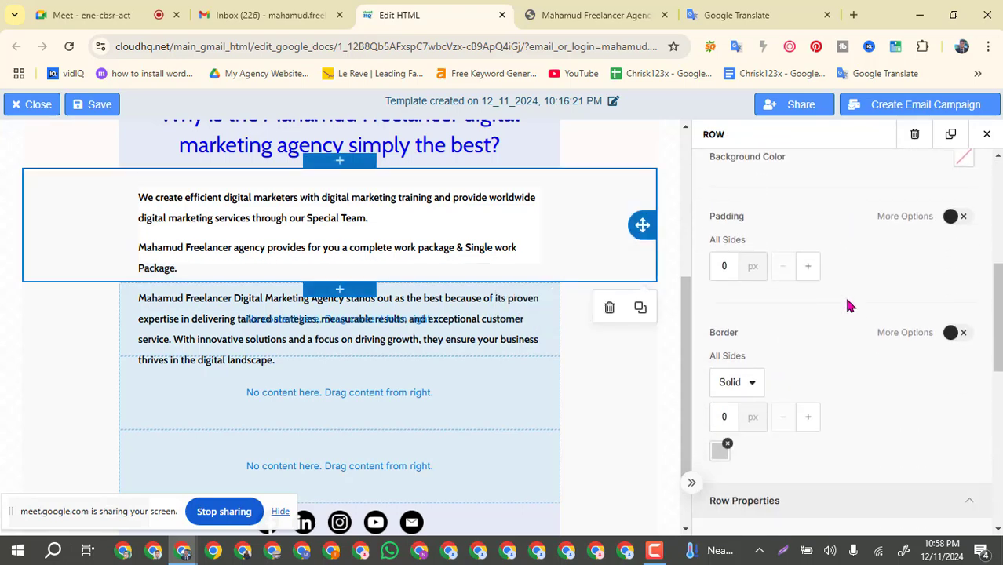
left_click(807, 266)
left_click(807, 267)
left_click(807, 267)
left_click(807, 267)
left_click(808, 267)
left_click(807, 267)
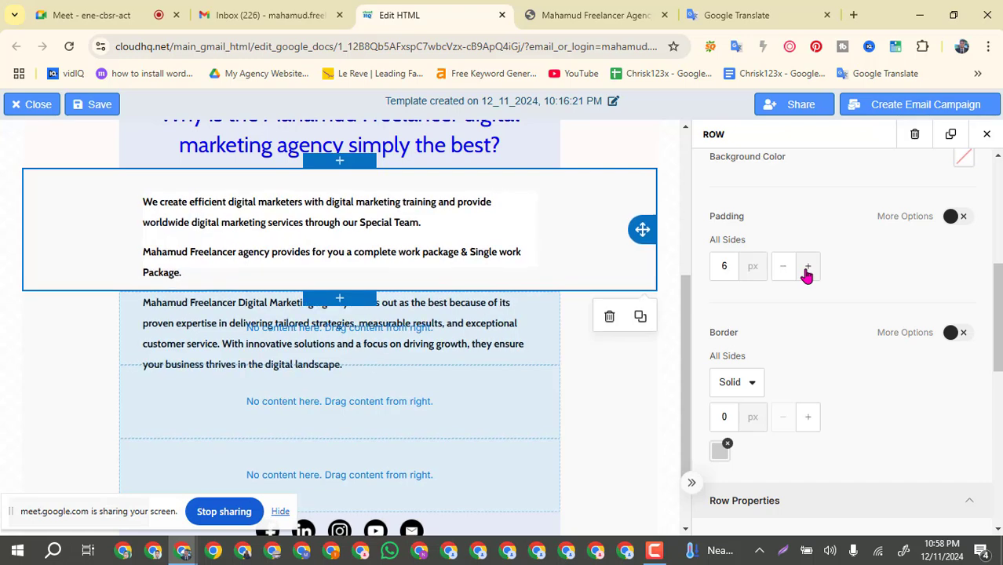
left_click(807, 267)
left_click(807, 267)
left_click(807, 266)
left_click(808, 267)
left_click(807, 267)
left_click(808, 267)
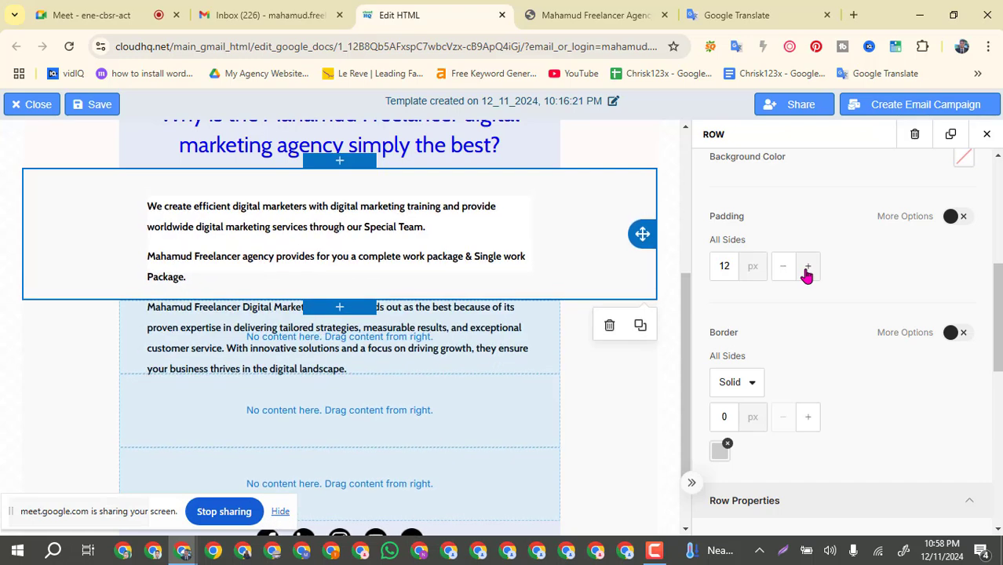
left_click(808, 267)
left_click(808, 267)
left_click(808, 267)
left_click(808, 267)
left_click(807, 267)
left_click(808, 267)
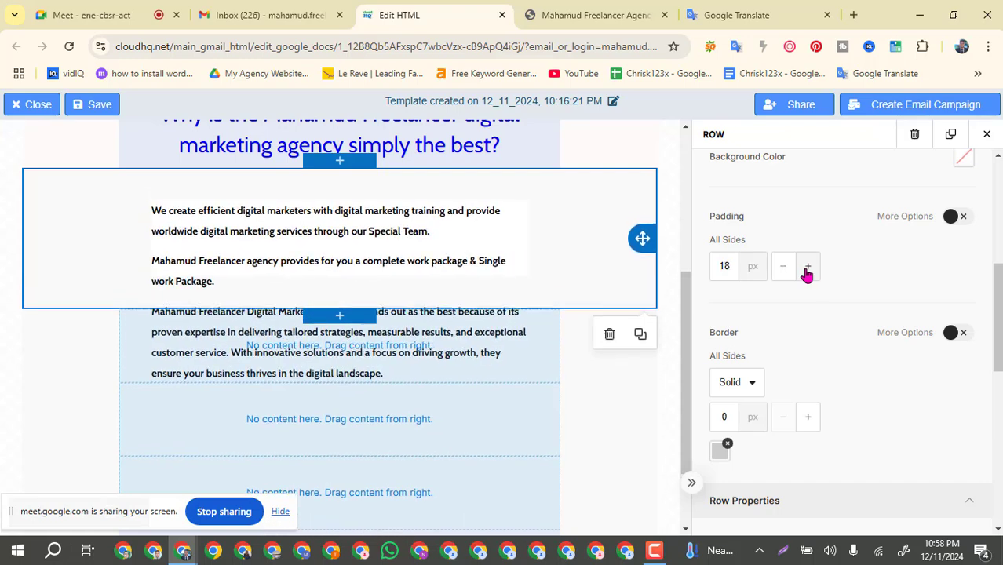
left_click(807, 267)
left_click(808, 267)
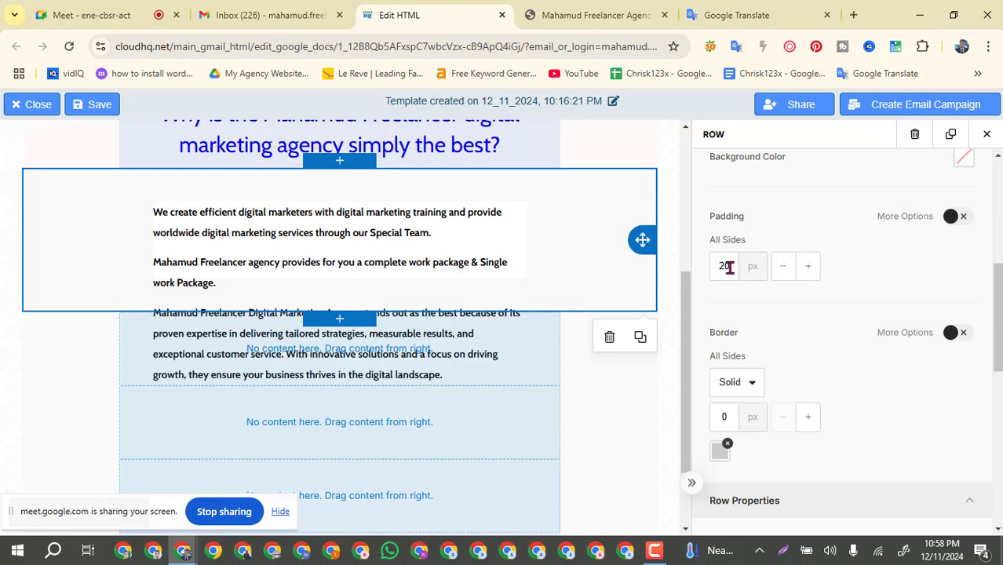
Step: Reduce the description row's column padding to 0 px on all sides
left_click(781, 267)
left_click(781, 267)
left_click(781, 267)
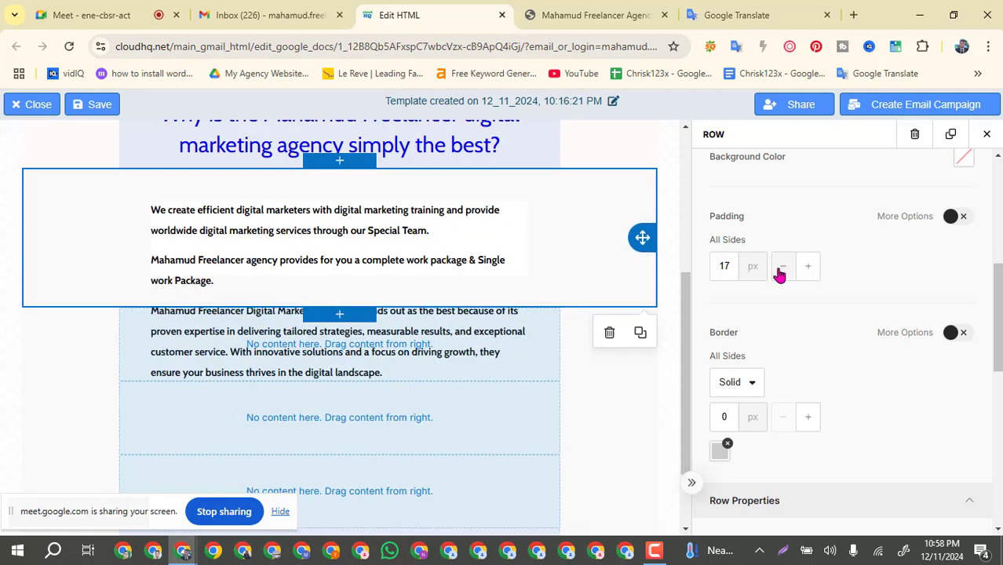
left_click(781, 267)
left_click(782, 267)
left_click(781, 267)
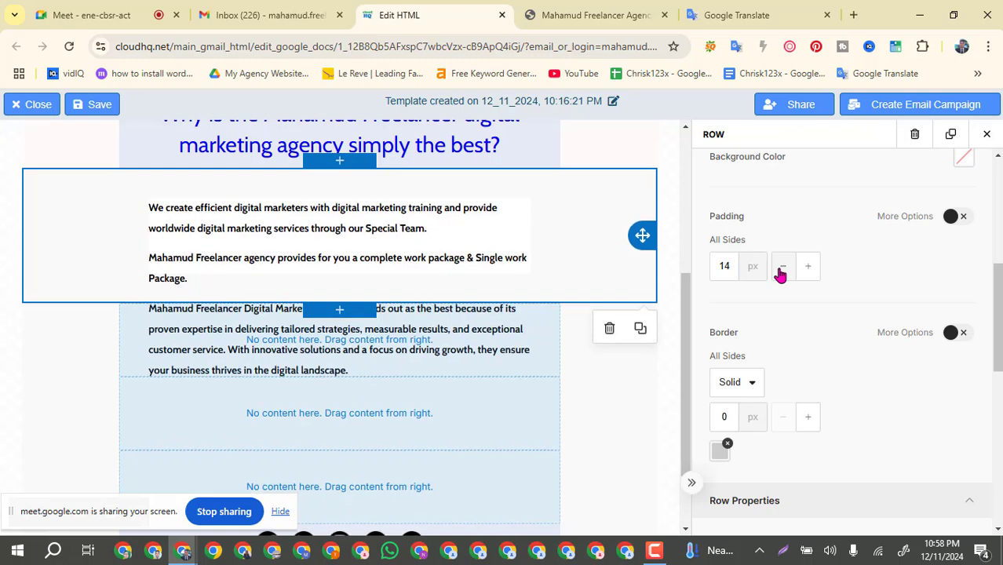
left_click(781, 267)
left_click(782, 267)
left_click(781, 266)
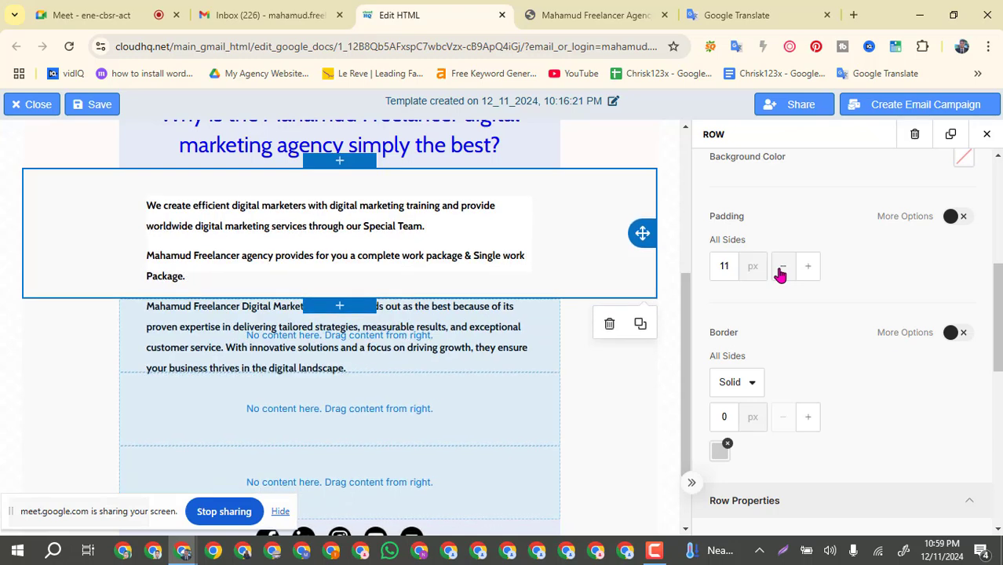
left_click(781, 266)
left_click(782, 267)
left_click(782, 267)
left_click(782, 267)
left_click(781, 267)
left_click(780, 267)
left_click(781, 267)
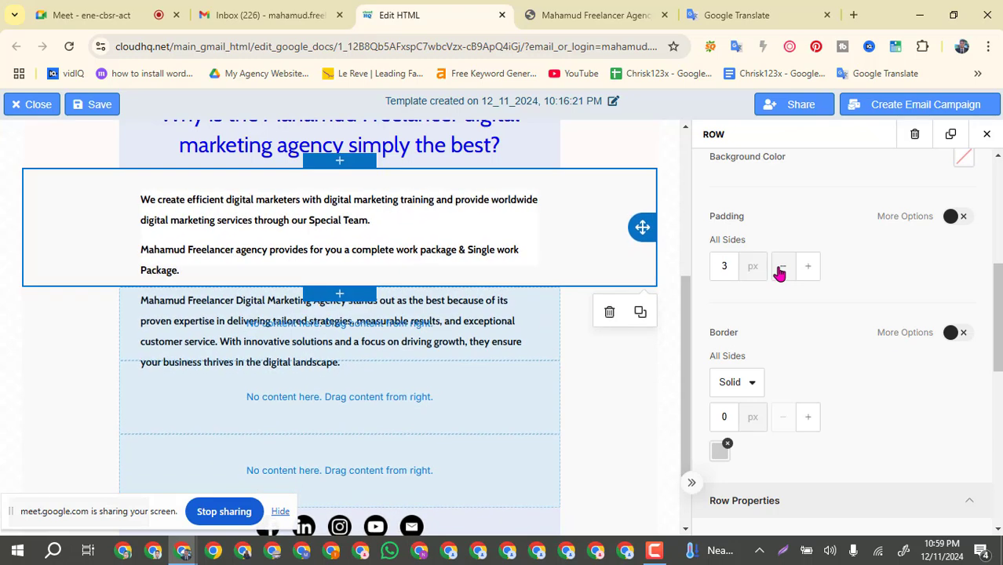
left_click(781, 267)
left_click(781, 266)
left_click(779, 266)
left_click(779, 266)
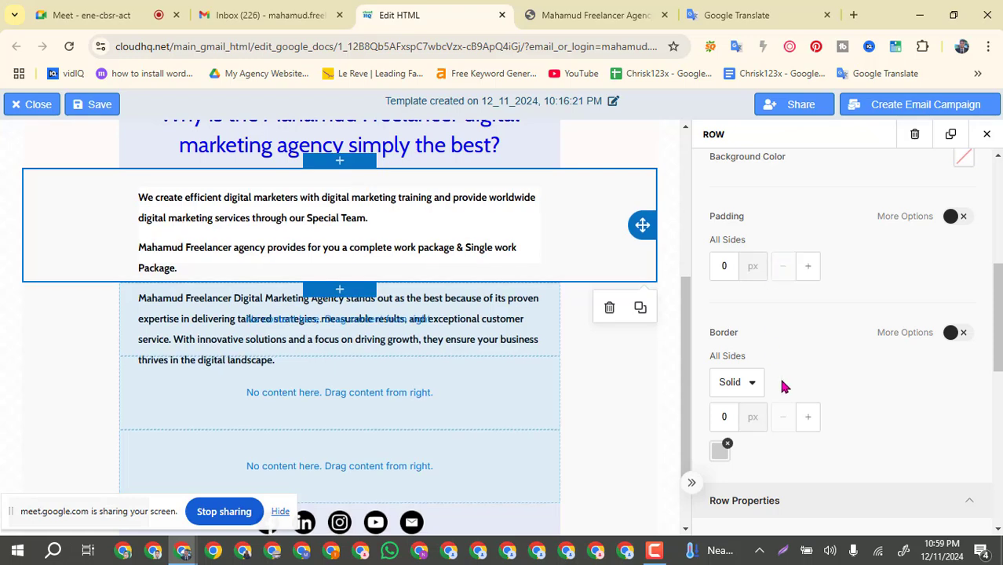
Step: Set the description row's own padding to 10 px on all sides in the row properties
scroll(845, 383, "down", 3)
scroll(845, 383, "down", 3)
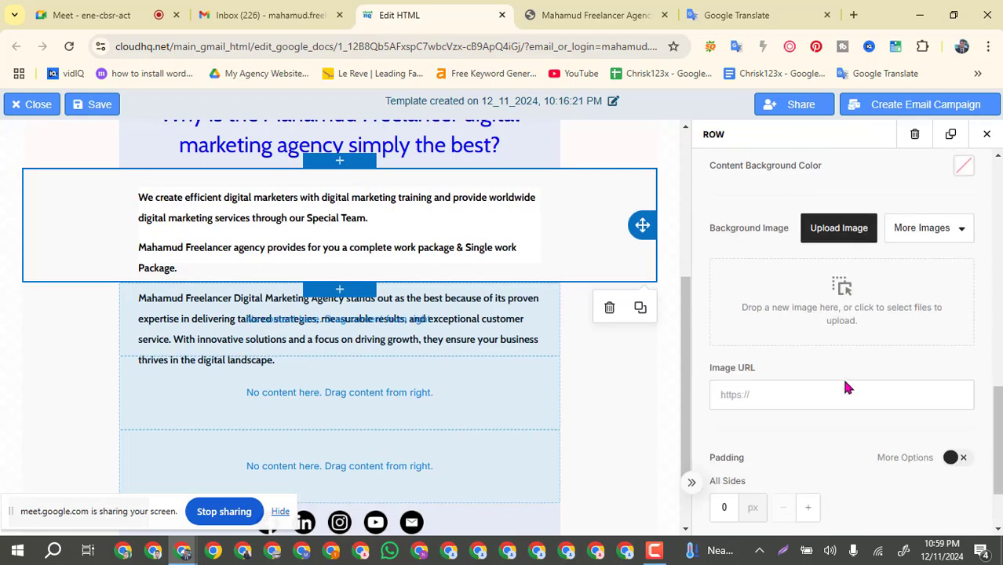
scroll(845, 386, "down", 1)
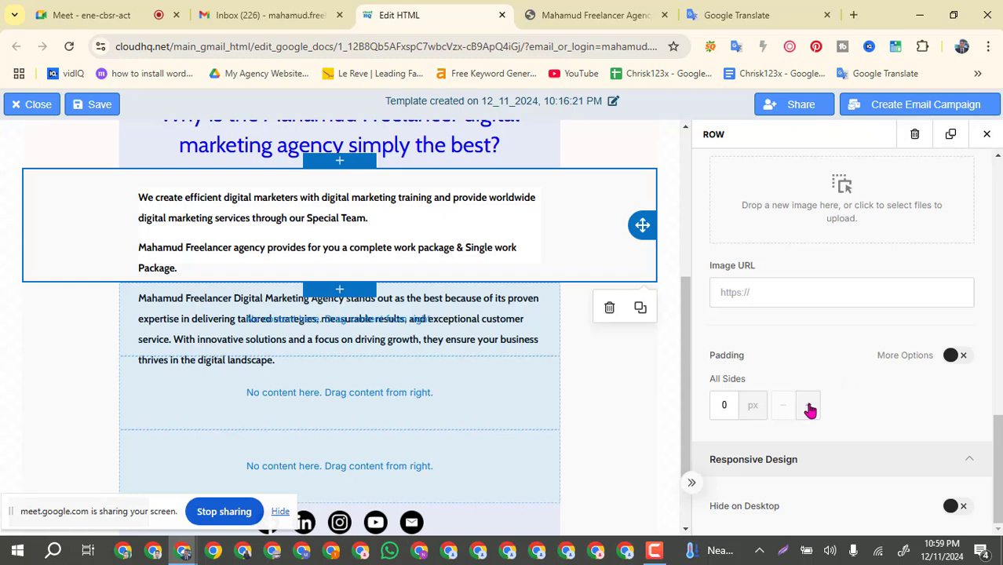
left_click(808, 406)
left_click(808, 405)
left_click(809, 406)
left_click(808, 405)
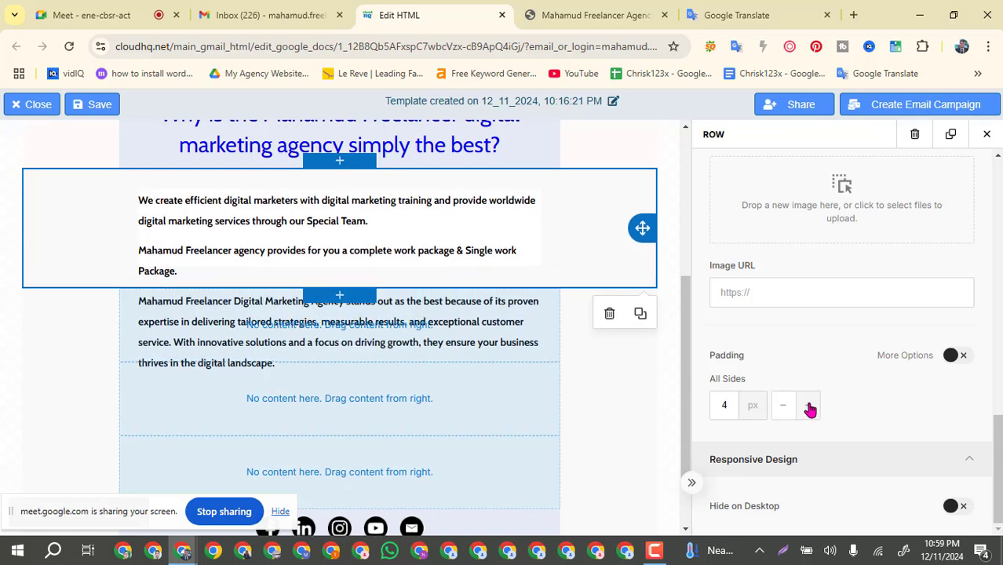
left_click(808, 406)
left_click(808, 405)
left_click(808, 405)
left_click(808, 405)
left_click(808, 406)
left_click(808, 405)
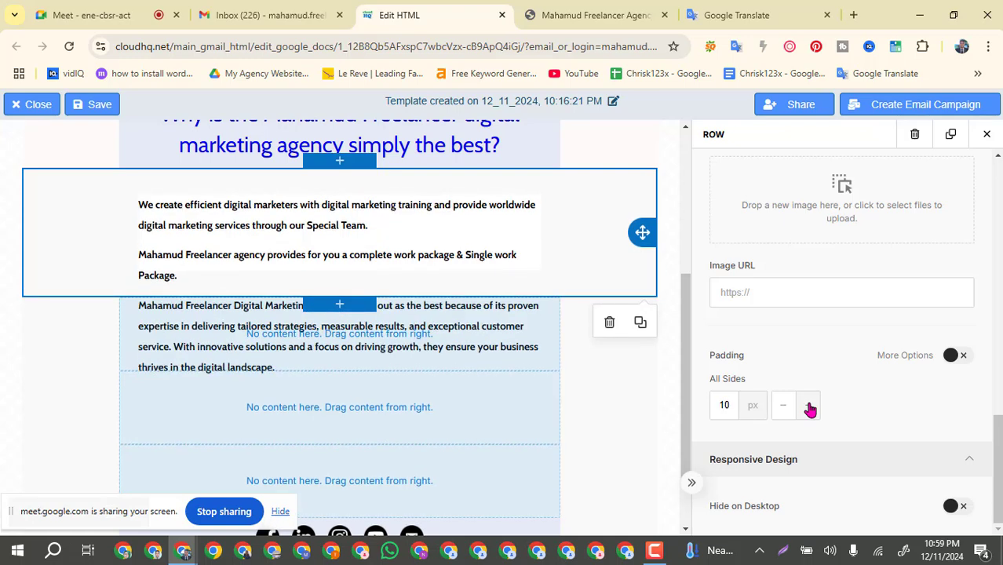
Step: Clear the opening paragraphs of the agency description and delete its text block from the row below the blue heading
left_click(307, 262)
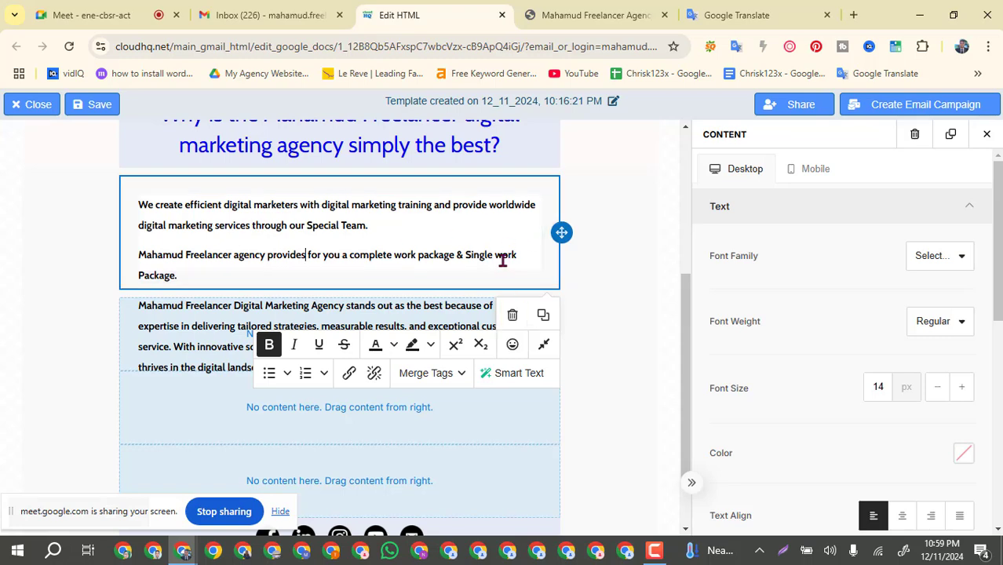
left_click_drag(278, 276, 135, 218)
key("BackSpace")
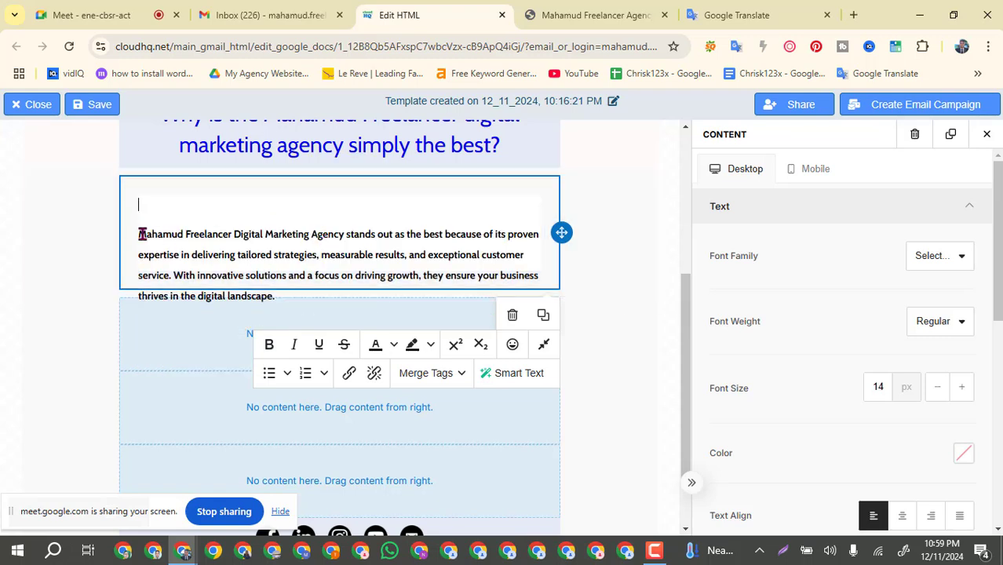
left_click(513, 315)
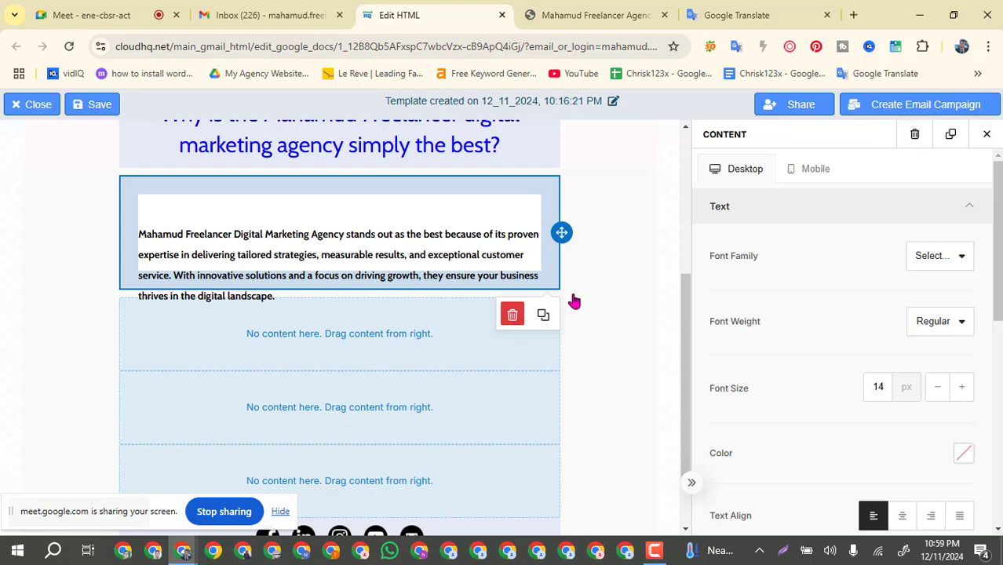
left_click(337, 213)
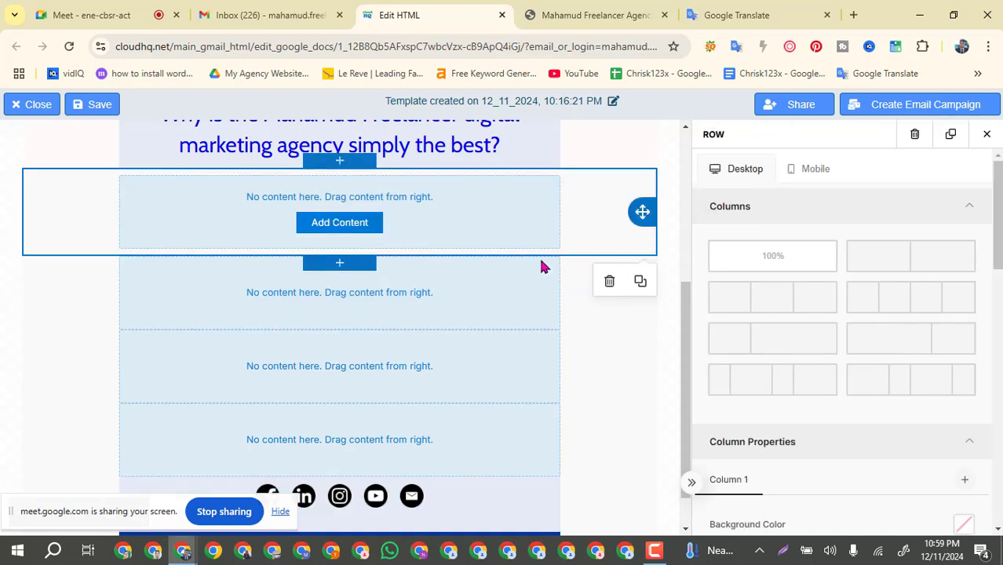
Step: Insert a new text block into the emptied row below the blue heading and place the cursor in it
left_click(678, 219)
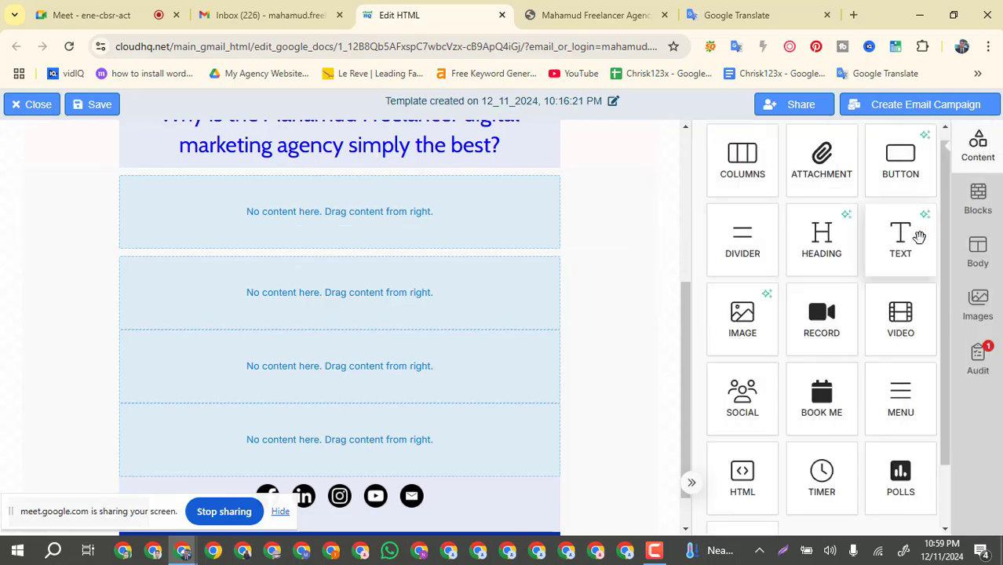
left_click_drag(900, 235, 381, 210)
left_click(339, 194)
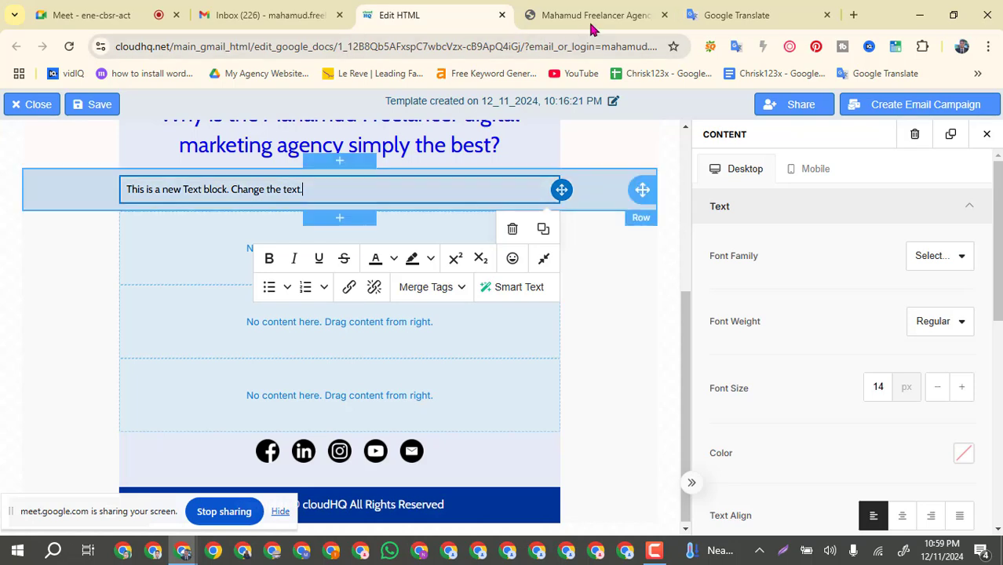
Step: Switch to the agency website and copy the description paragraphs under "Why Is The Mahamud Freelancer Digital Marketing Agency Simply The Best?"
left_click(645, 15)
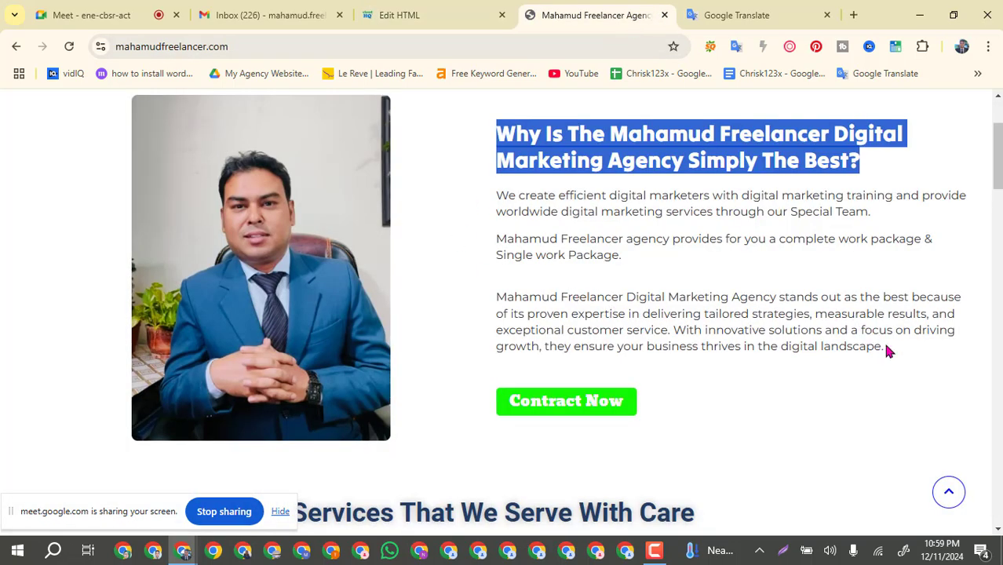
left_click_drag(889, 350, 499, 200)
key("ctrl+c")
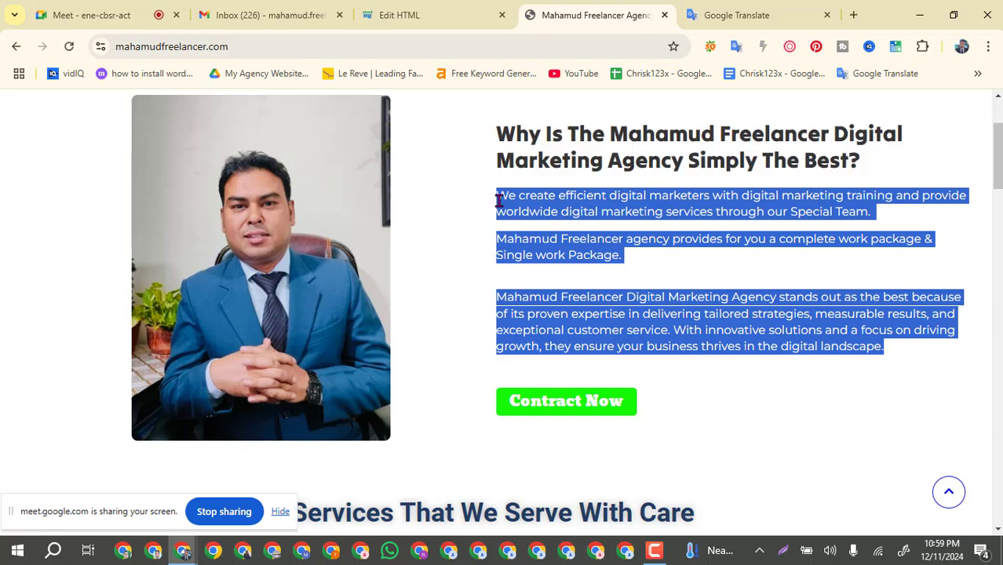
Step: Return to the email template editor and clear the placeholder text from the new text block below the blue heading
left_click(401, 10)
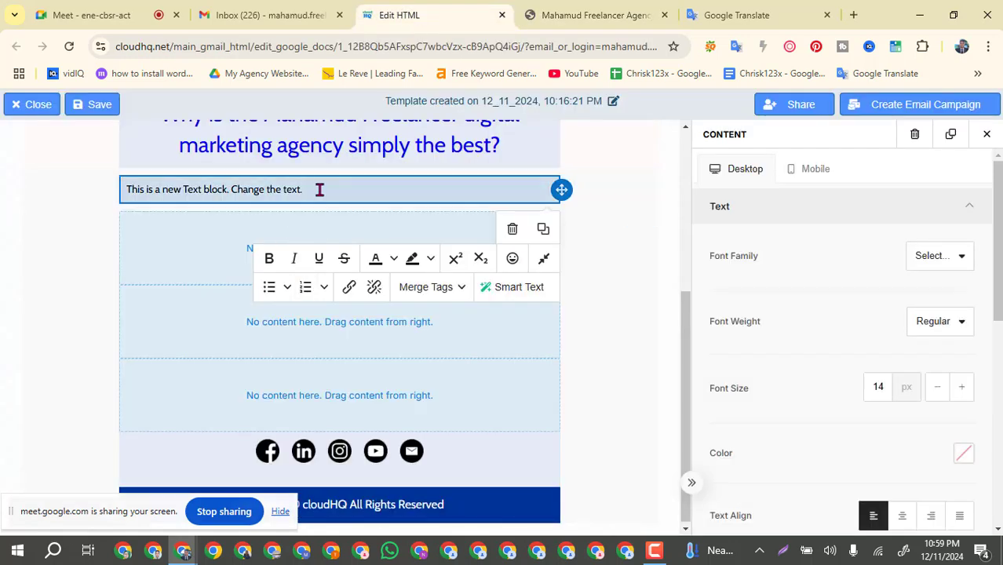
left_click_drag(317, 188, 99, 192)
left_click(99, 193)
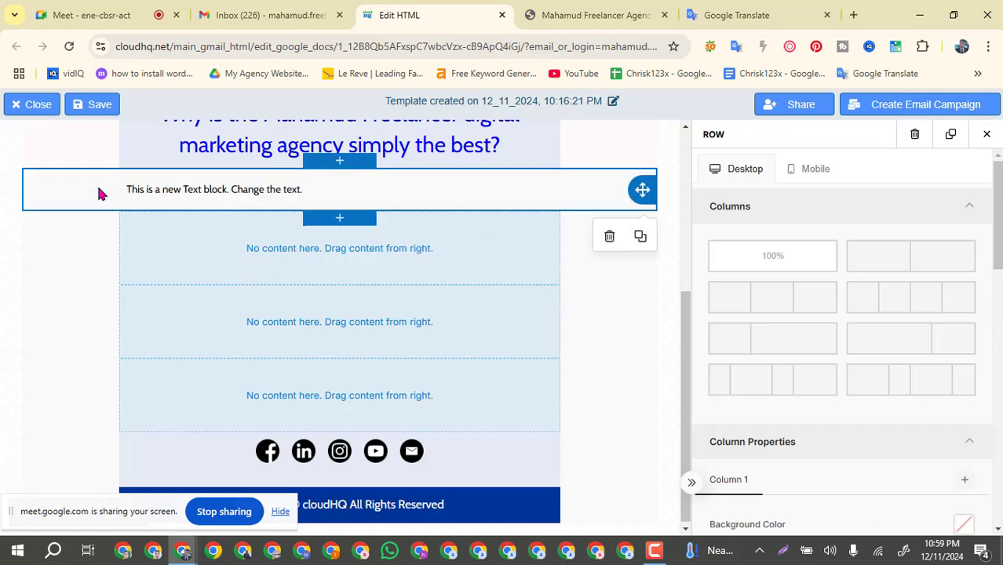
key("ctrl+s")
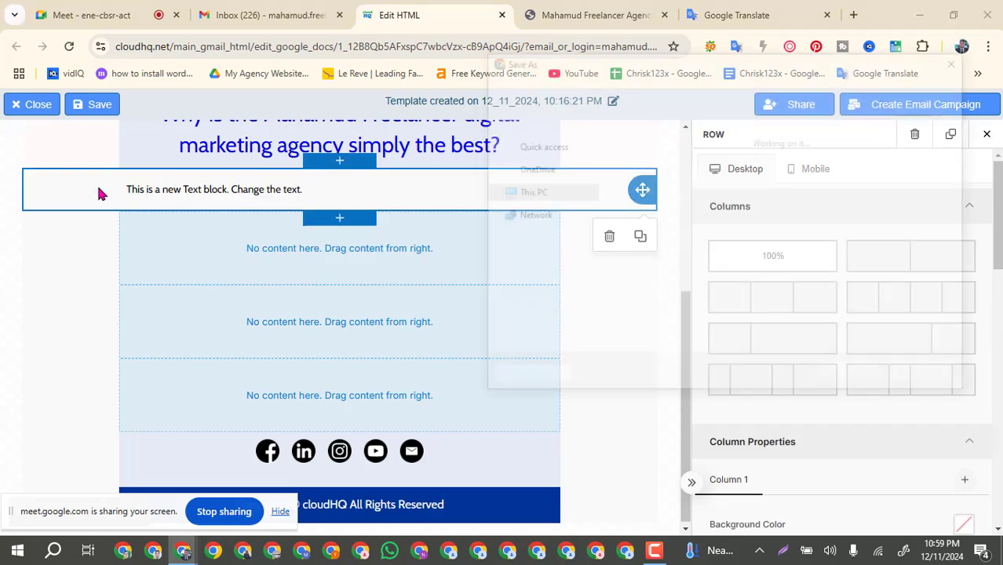
left_click(958, 58)
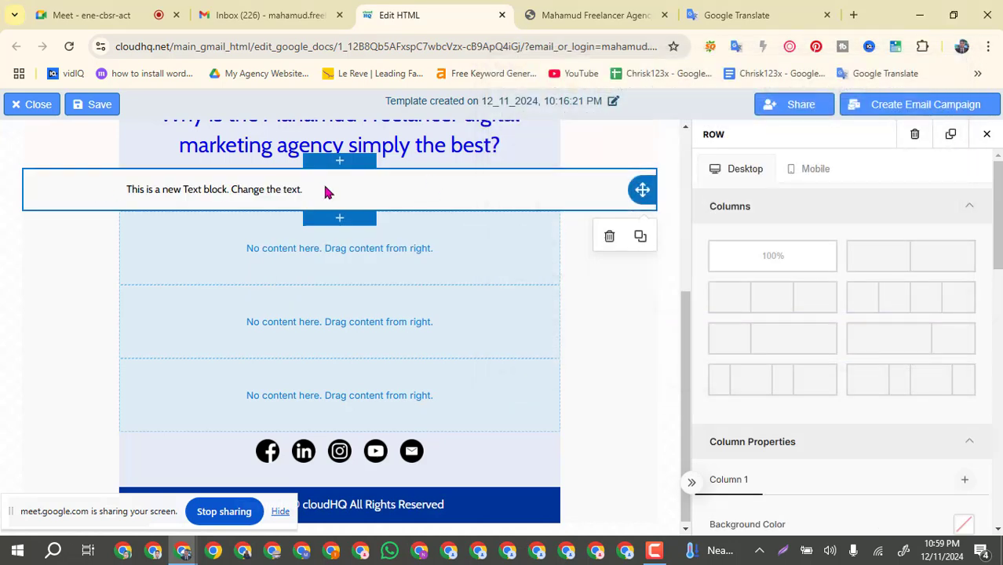
left_click(306, 192)
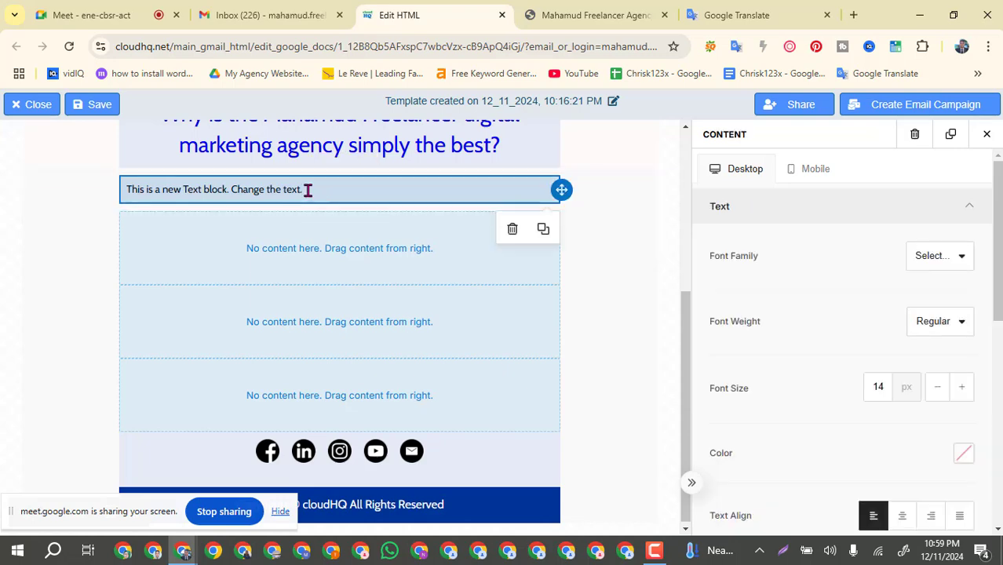
key("ctrl+a")
key("BackSpace")
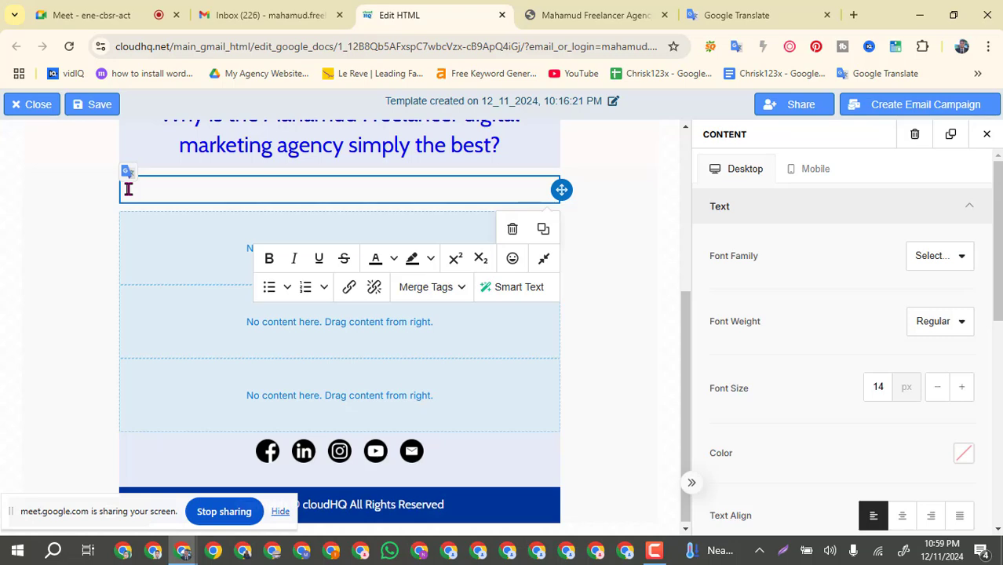
Step: Paste the copied agency description paragraphs into the emptied text block
key("ctrl+s")
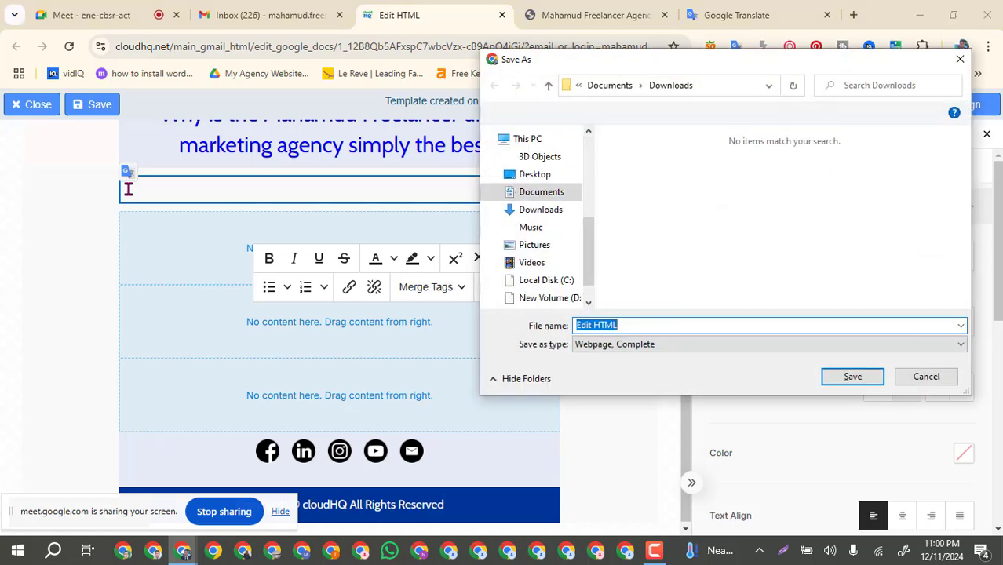
key("BackSpace")
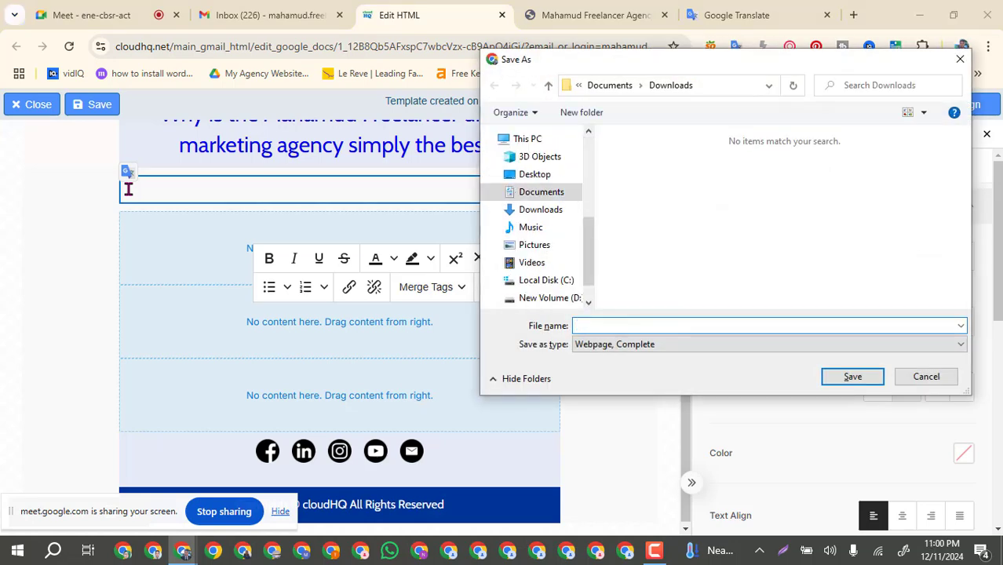
left_click(958, 59)
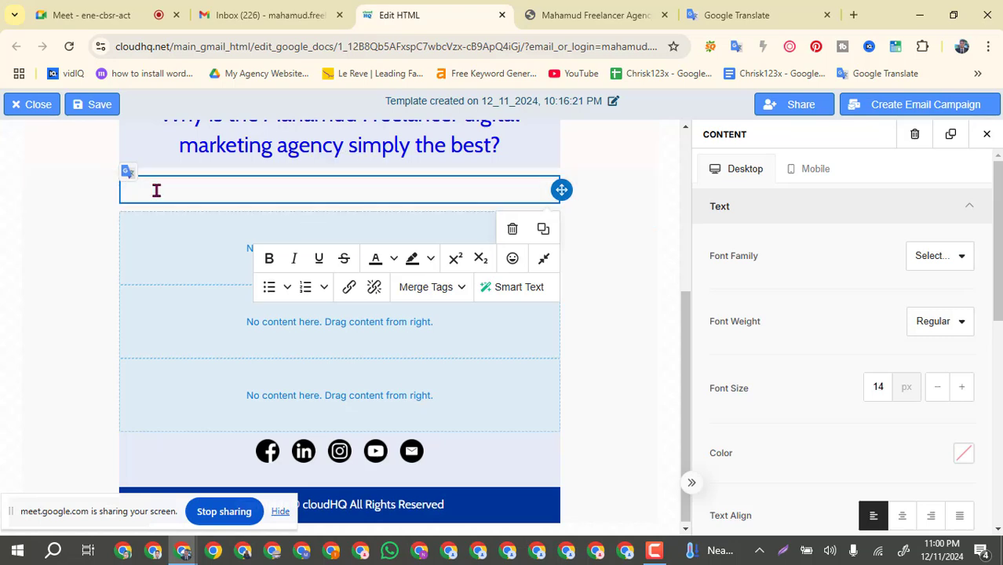
key("ctrl+v")
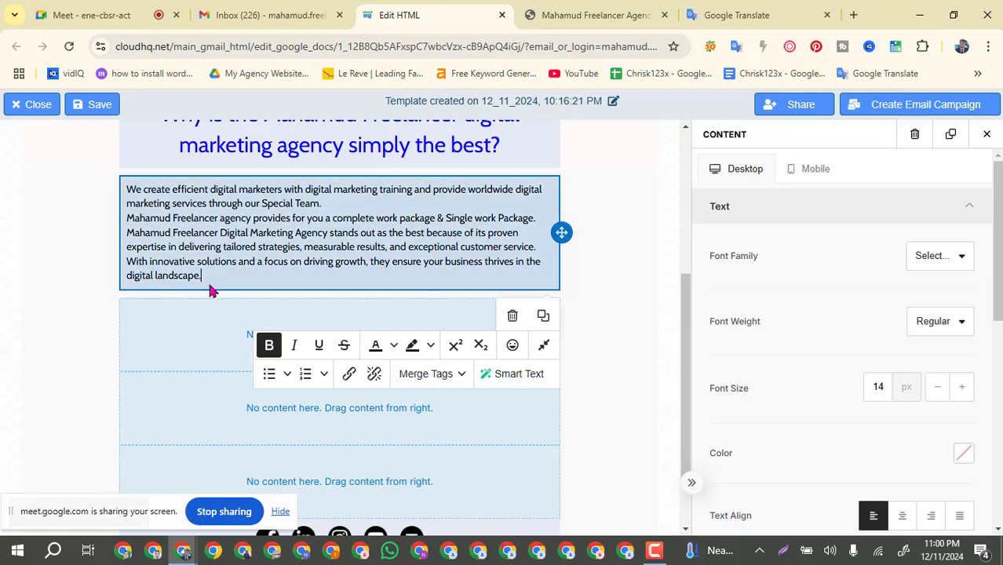
Step: Make all the agency description text in the block bold
left_click_drag(202, 276, 146, 261)
left_click(273, 354)
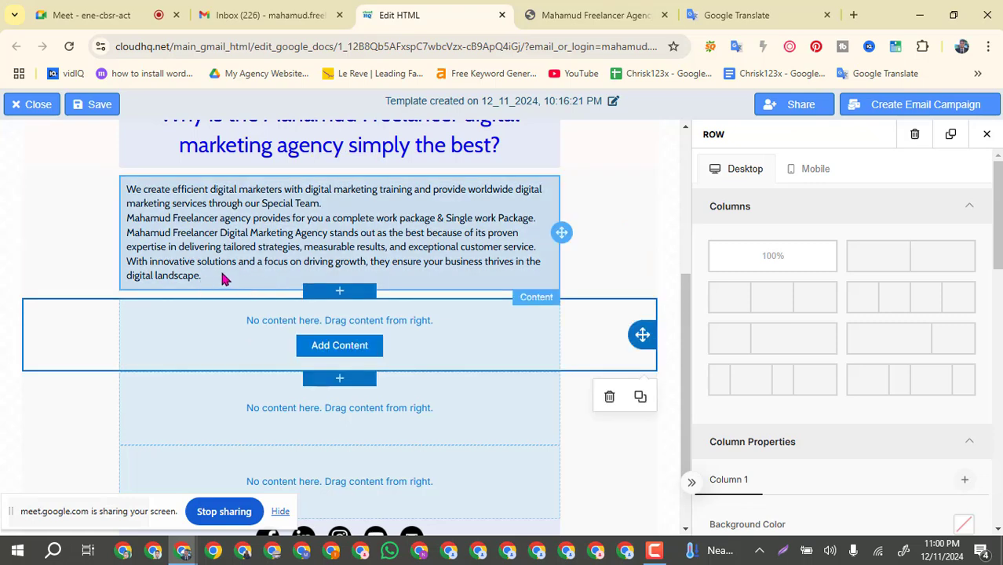
left_click(276, 244)
left_click(222, 274)
left_click_drag(214, 277, 126, 189)
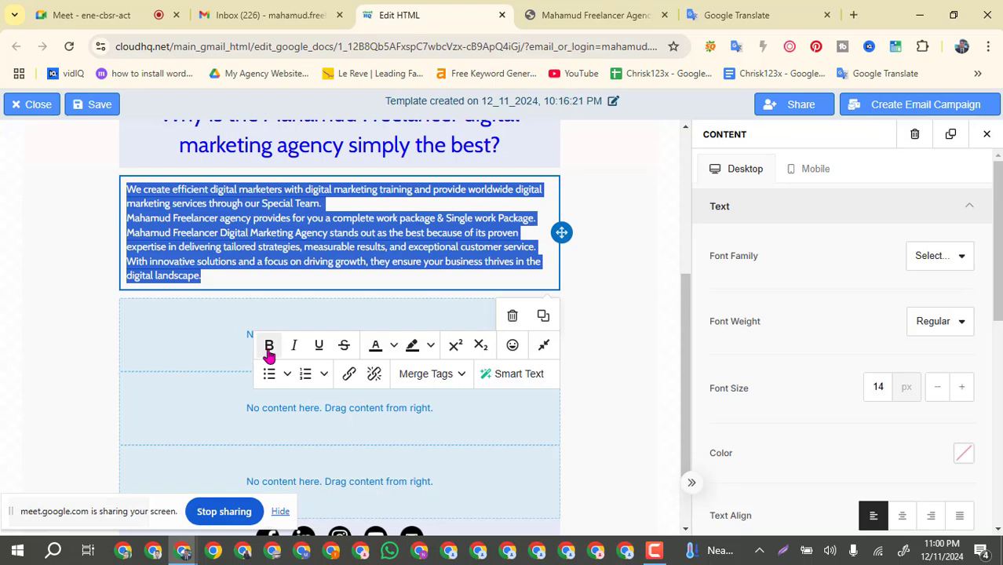
left_click(269, 350)
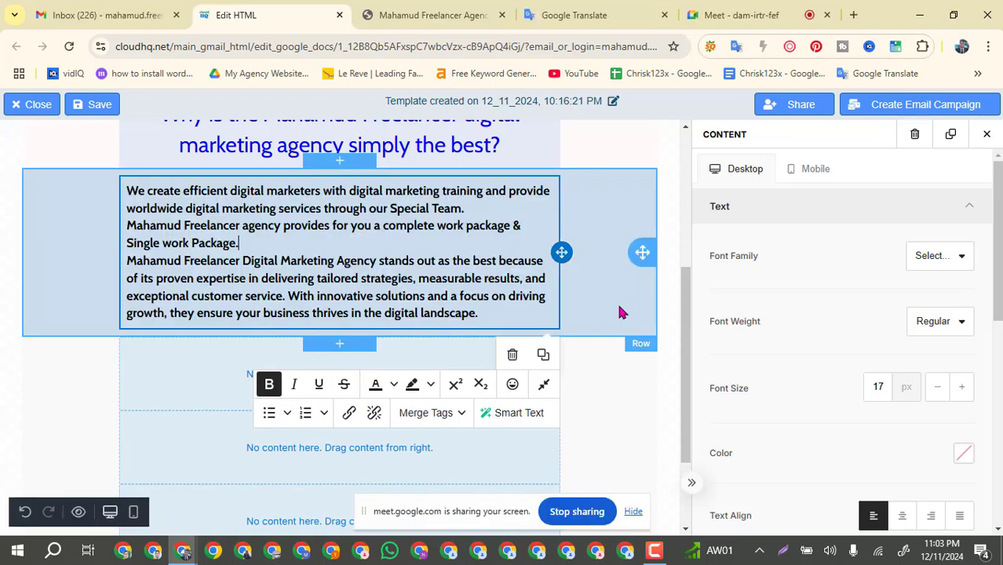
Step: Switch to the Google Meet call to admit the waiting participants and return to the email template editor
scroll(481, 264, "up", 3)
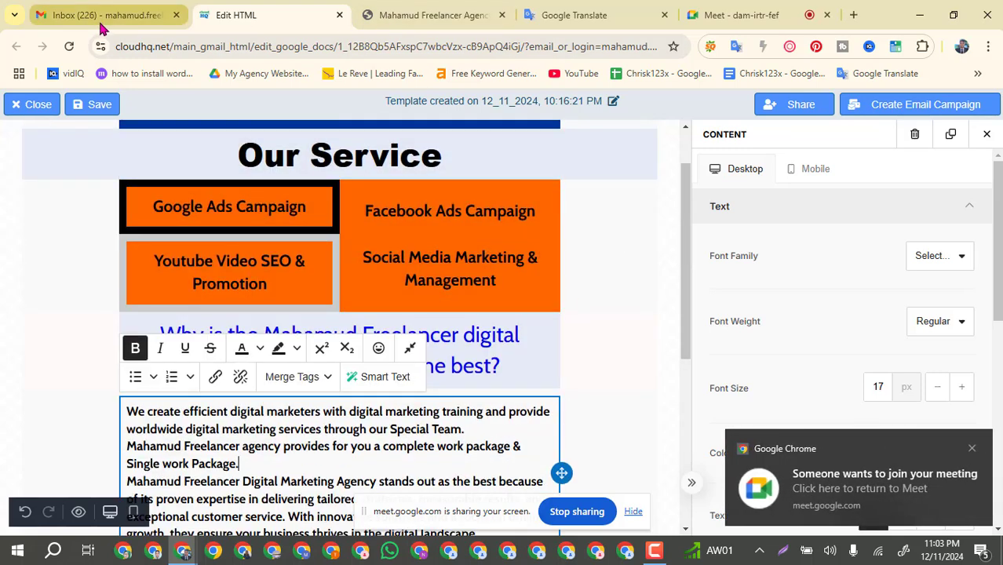
left_click(741, 15)
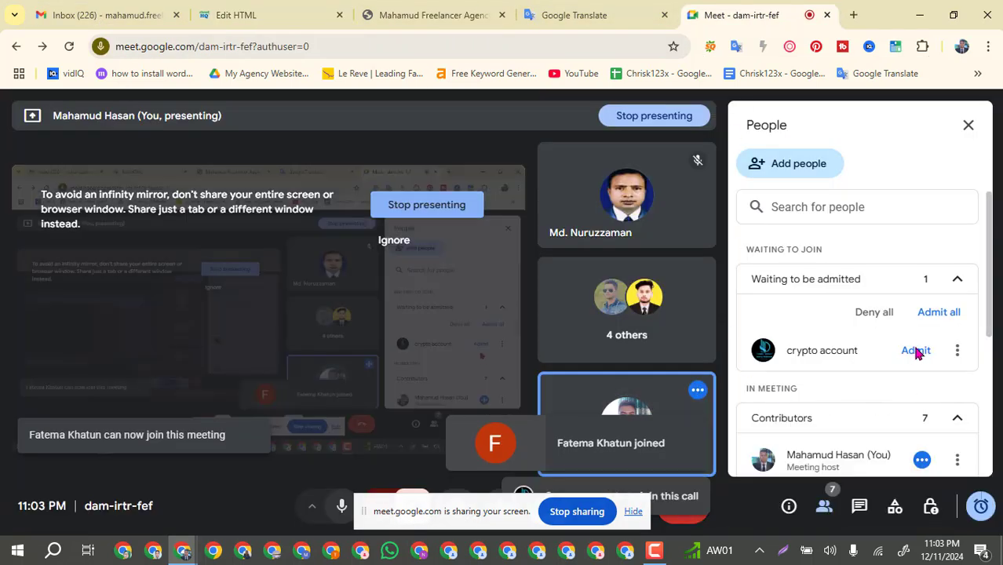
left_click(287, 11)
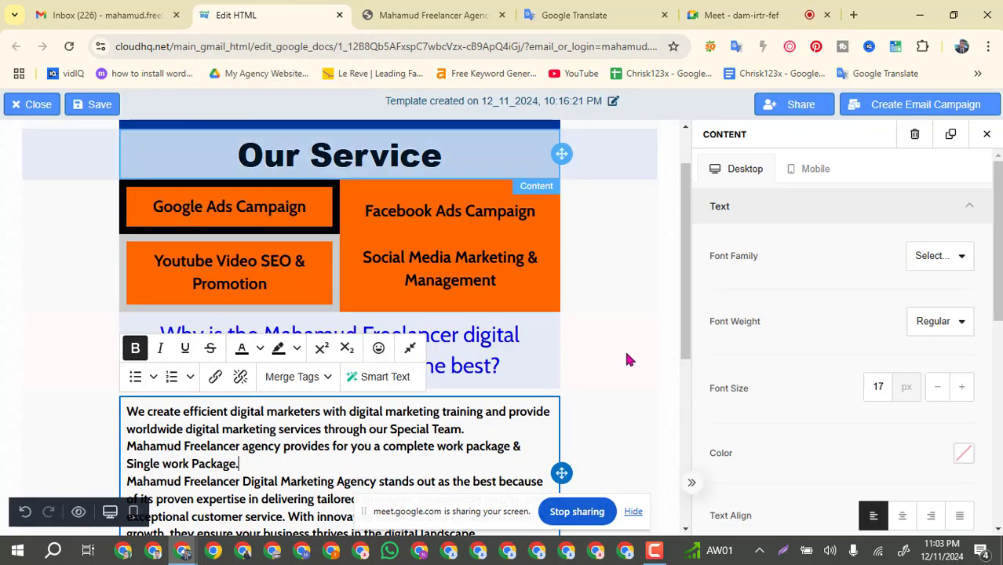
Step: Review the template layout from the agency title and services grid to the description block and the empty rows below it
scroll(640, 347, "down", 2)
scroll(640, 431, "down", 2)
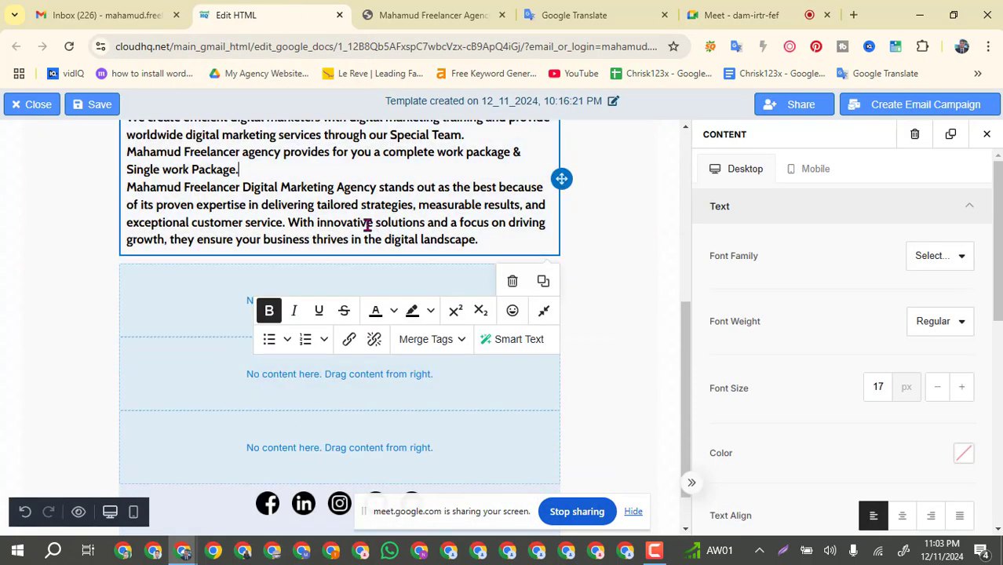
scroll(380, 259, "up", 1)
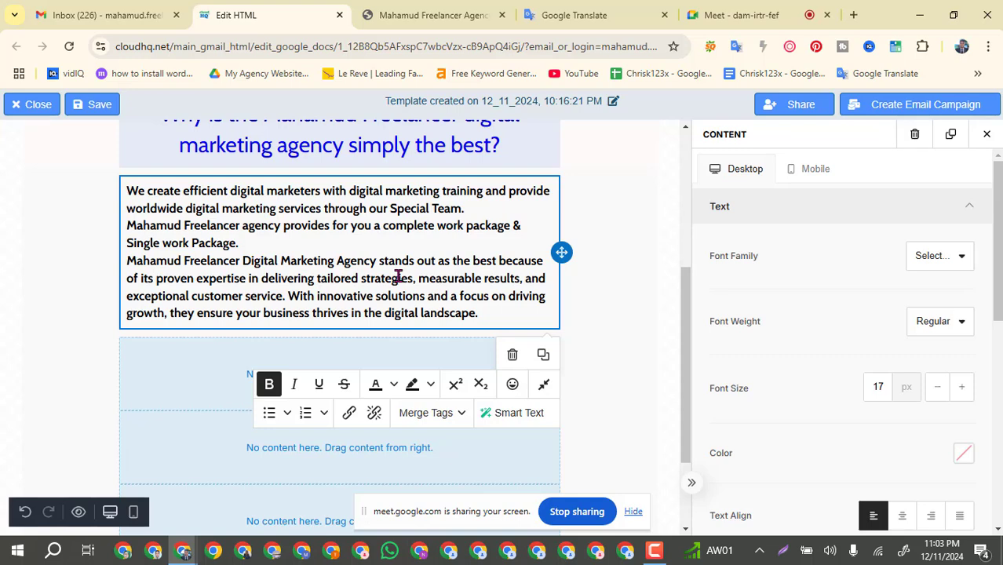
scroll(398, 276, "up", 2)
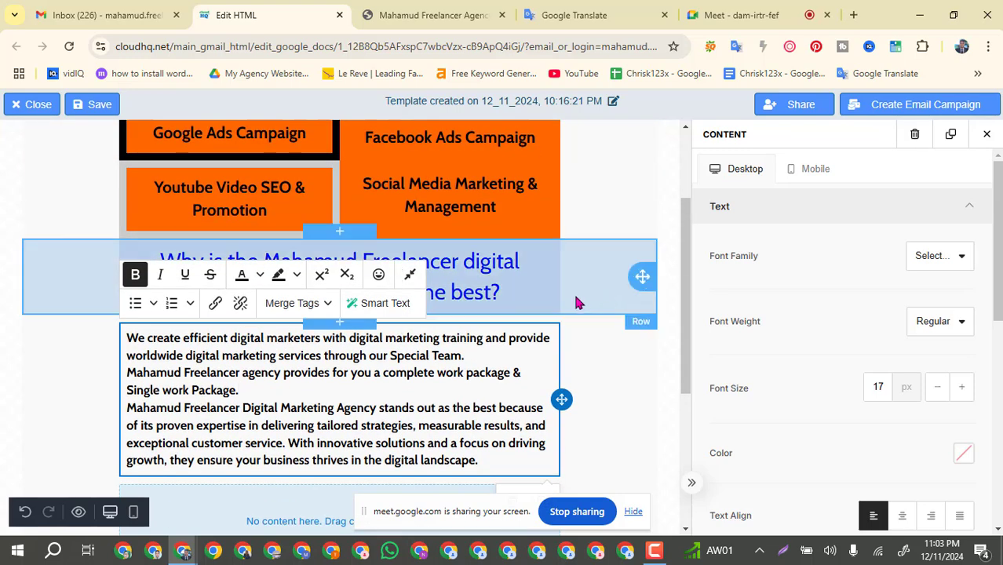
scroll(468, 365, "down", 1)
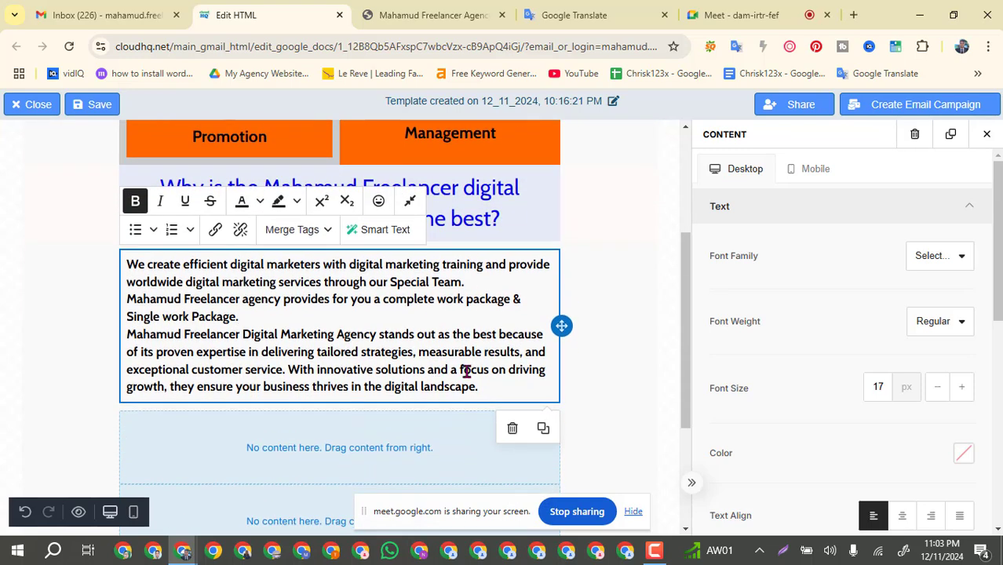
scroll(476, 366, "down", 2)
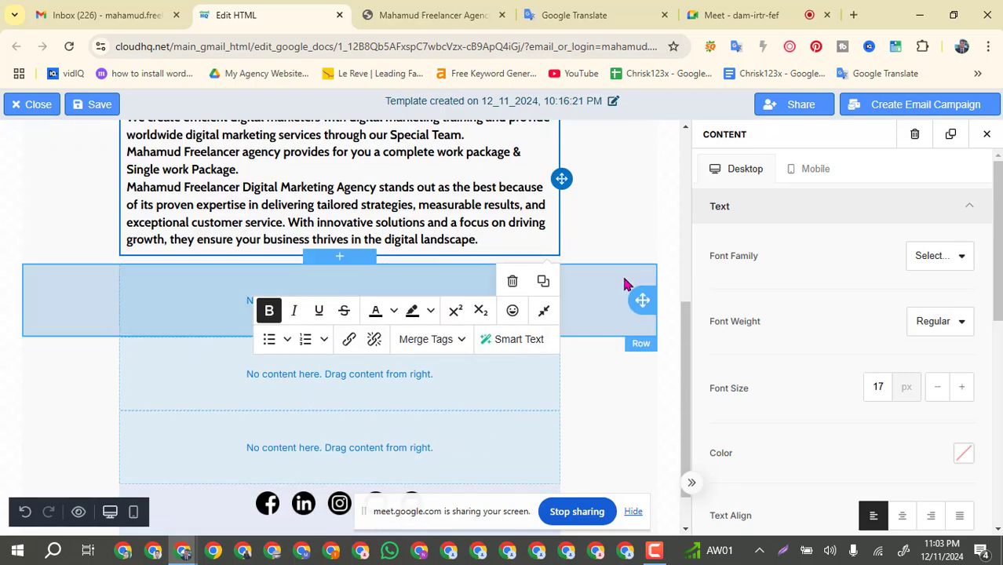
scroll(387, 210, "up", 1)
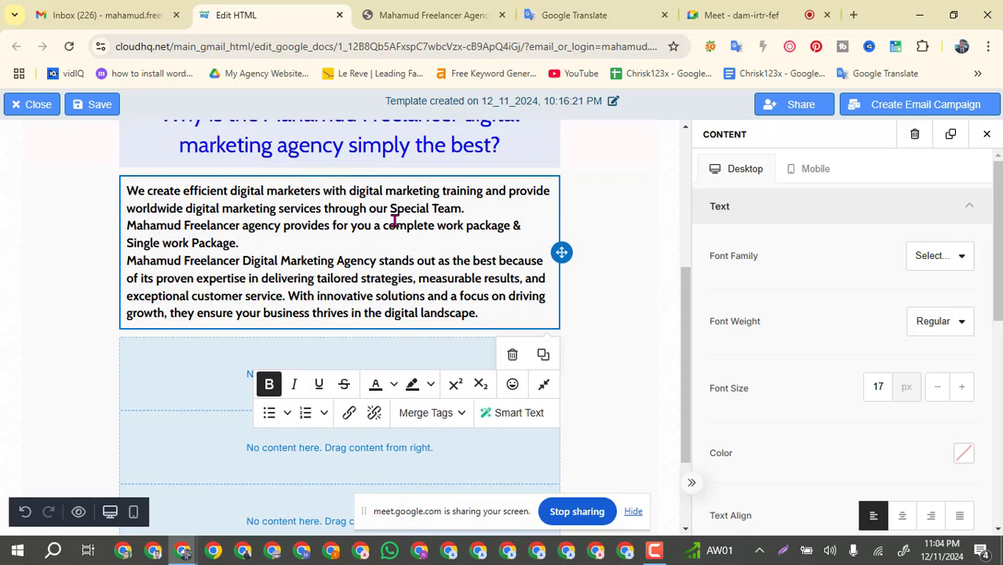
scroll(396, 223, "up", 1)
scroll(401, 244, "up", 1)
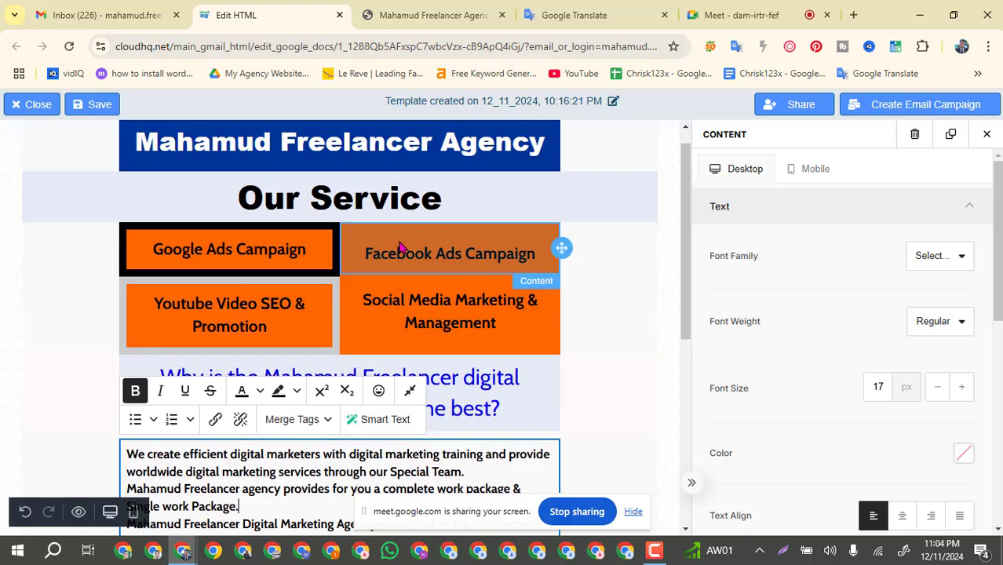
scroll(424, 277, "down", 1)
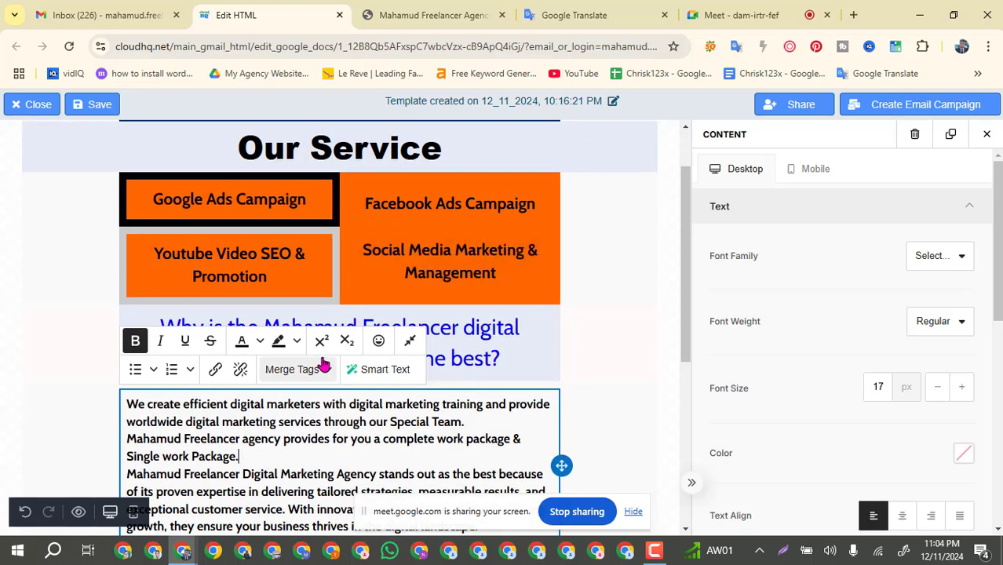
scroll(228, 434, "down", 2)
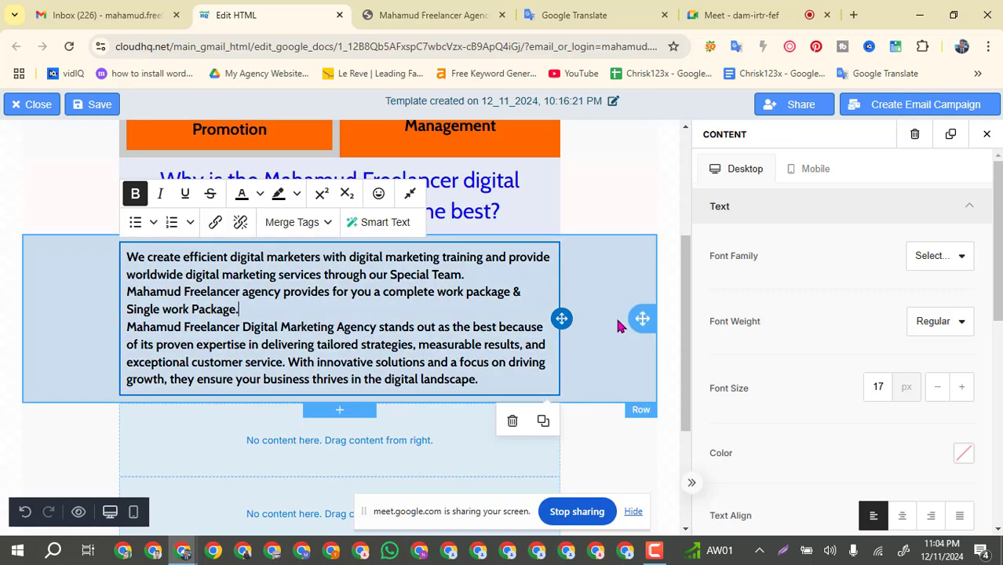
Step: Insert an image block into the first empty row below the agency description
left_click(611, 437)
scroll(633, 285, "down", 2)
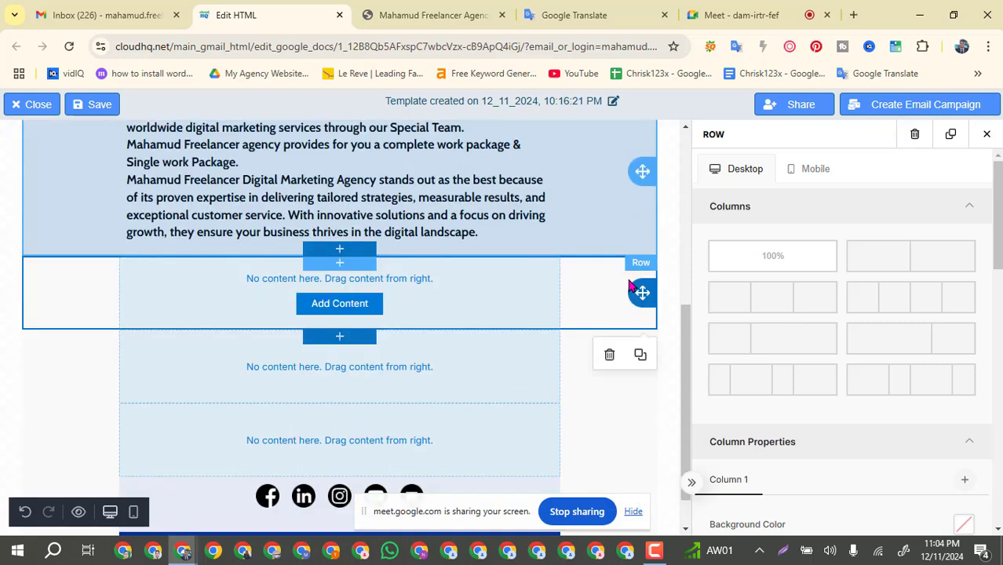
left_click(670, 296)
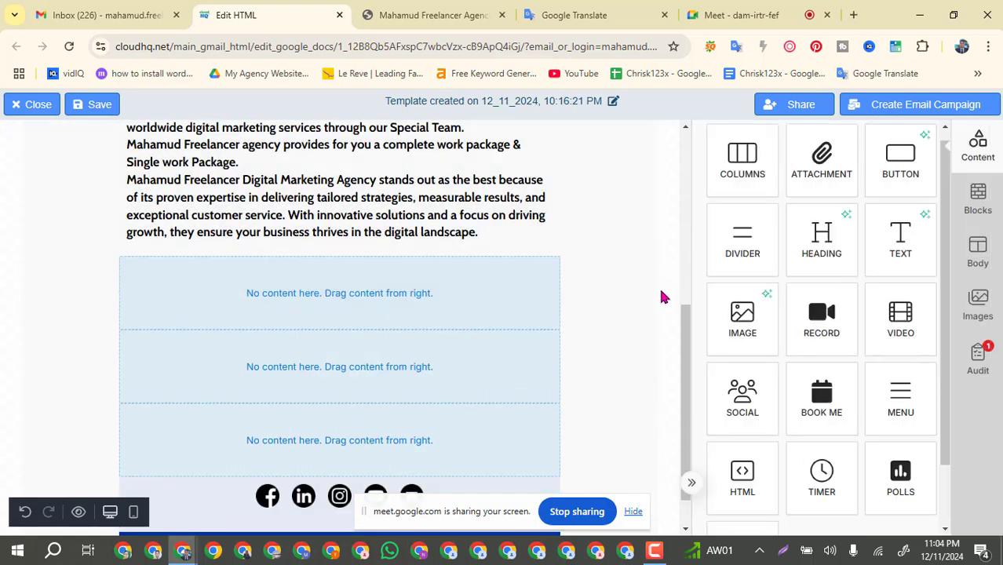
left_click(616, 297)
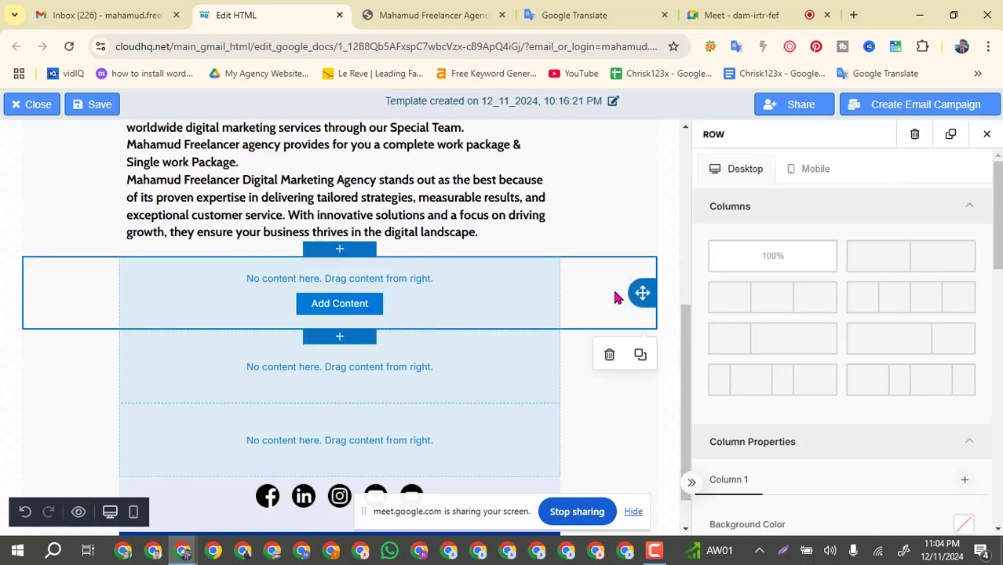
left_click(668, 280)
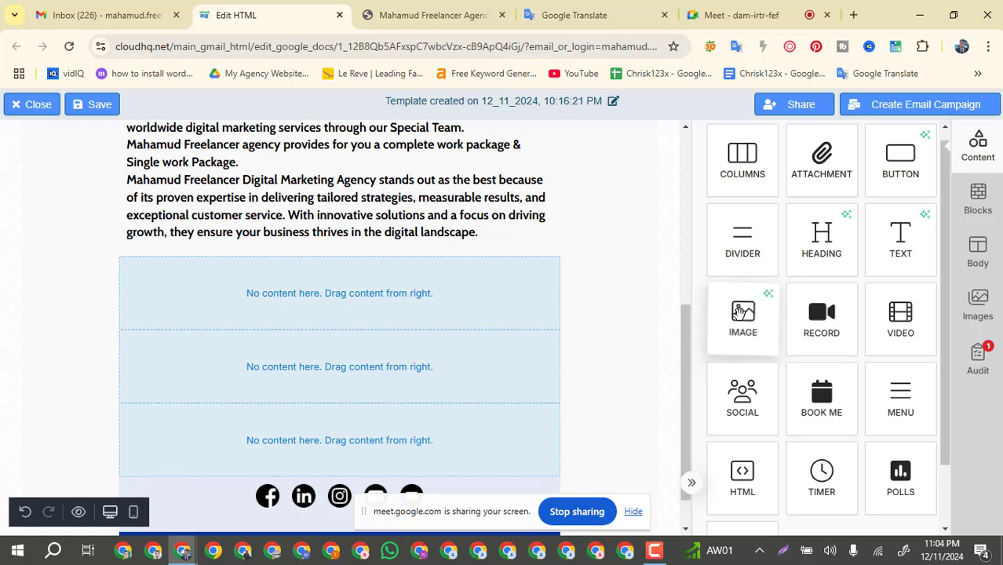
left_click_drag(738, 313, 447, 298)
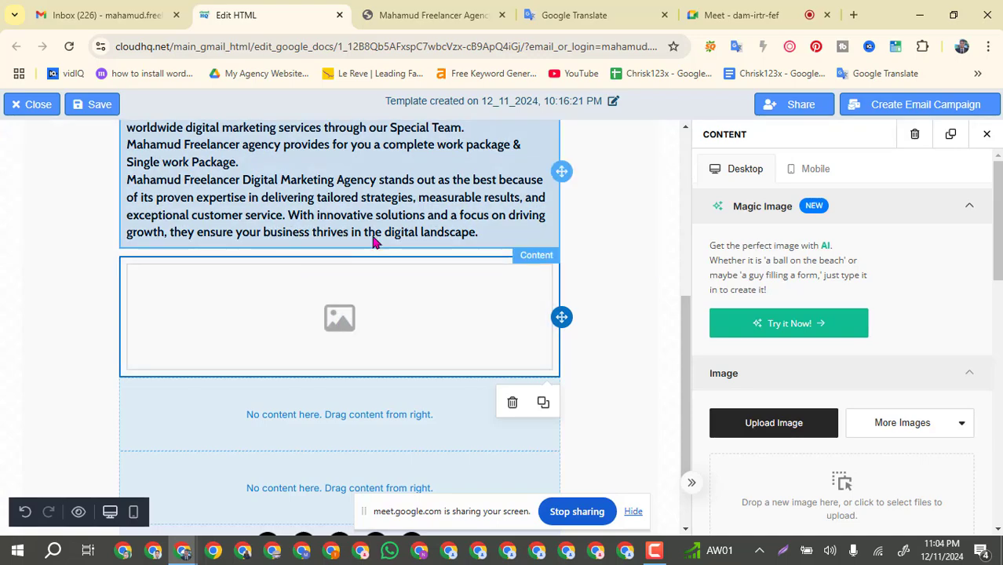
Step: Start an image upload for the empty image block below the agency description and browse to the New Volume (D:) drive
scroll(384, 244, "up", 3)
scroll(475, 239, "up", 2)
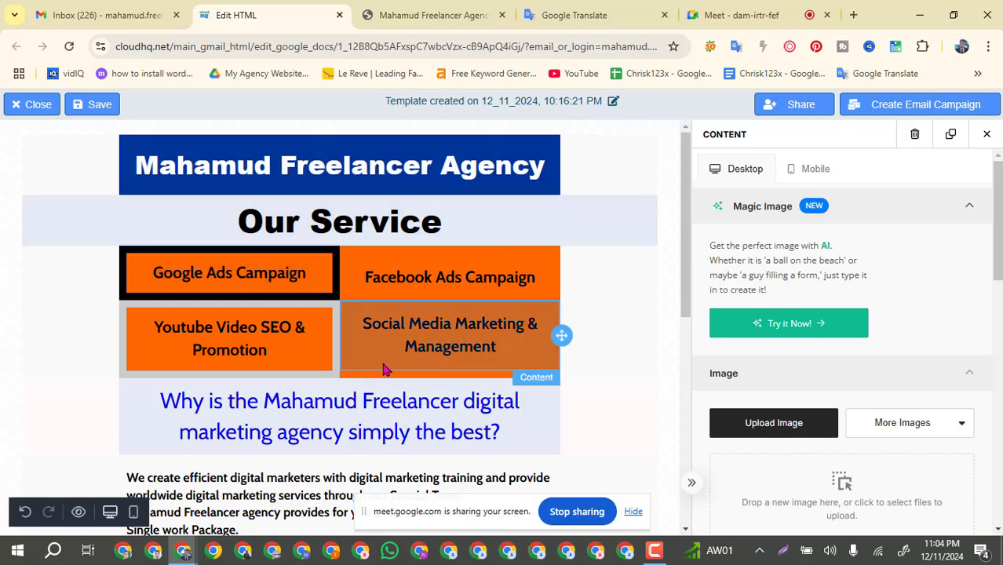
scroll(385, 367, "down", 3)
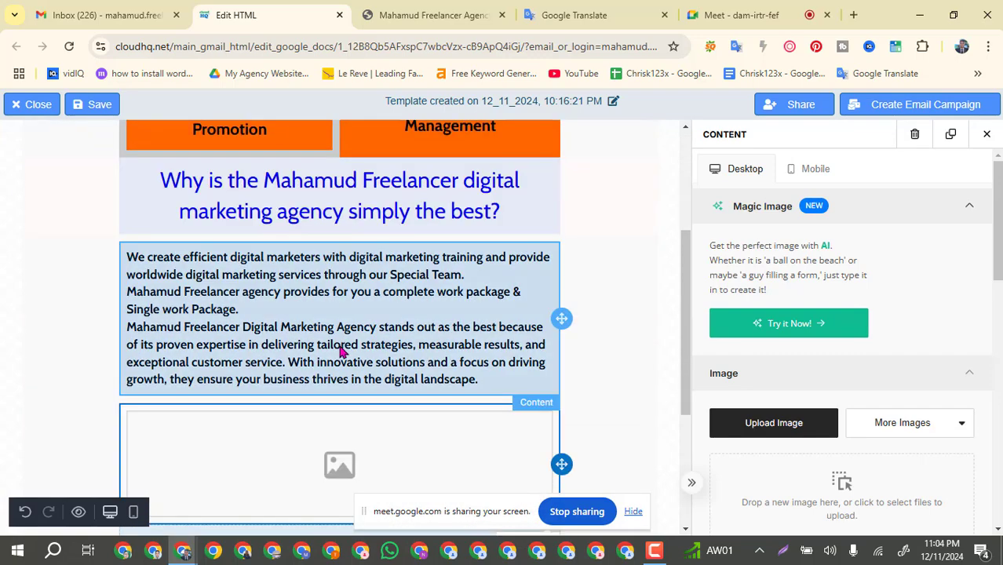
scroll(340, 353, "up", 2)
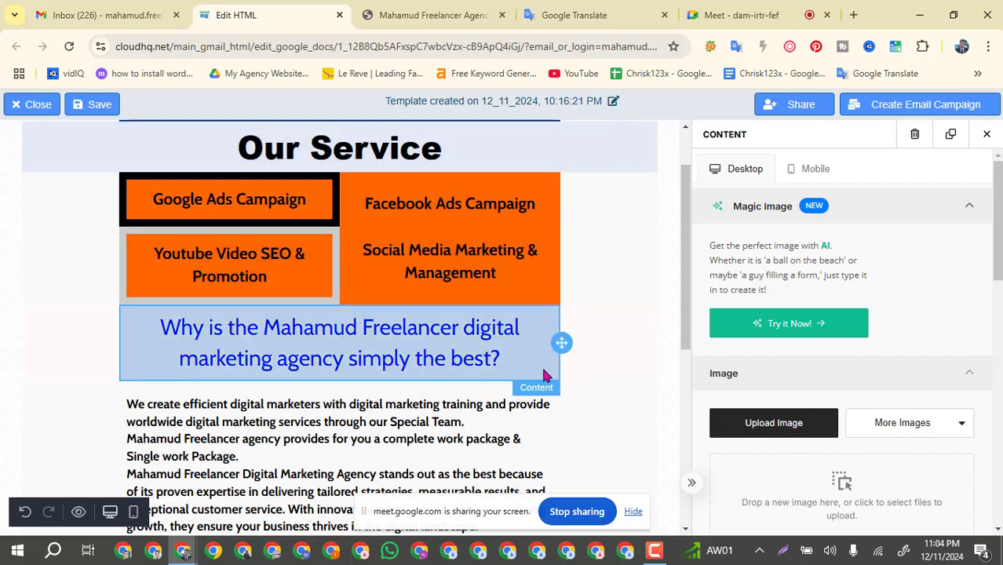
scroll(544, 376, "down", 5)
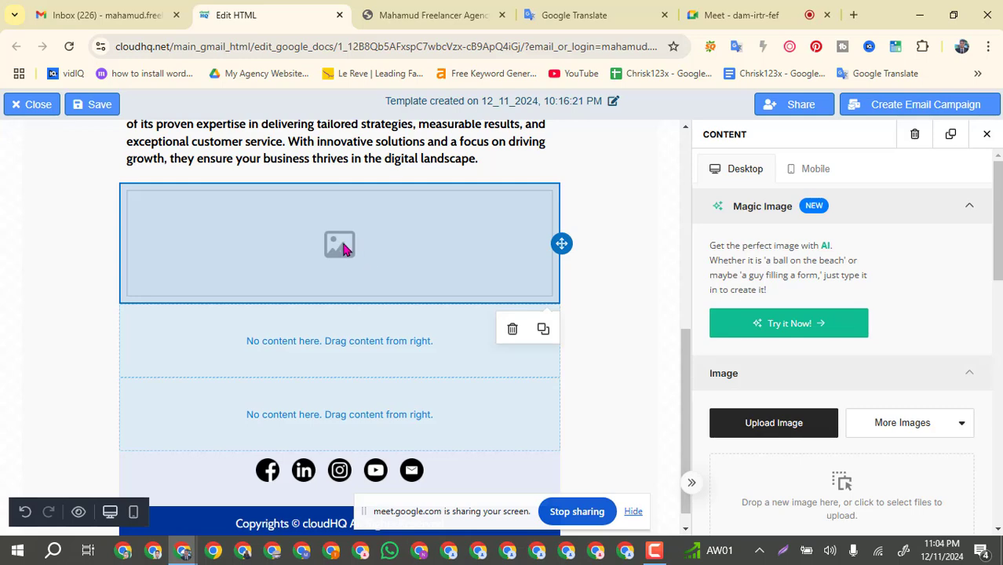
scroll(931, 272, "down", 2)
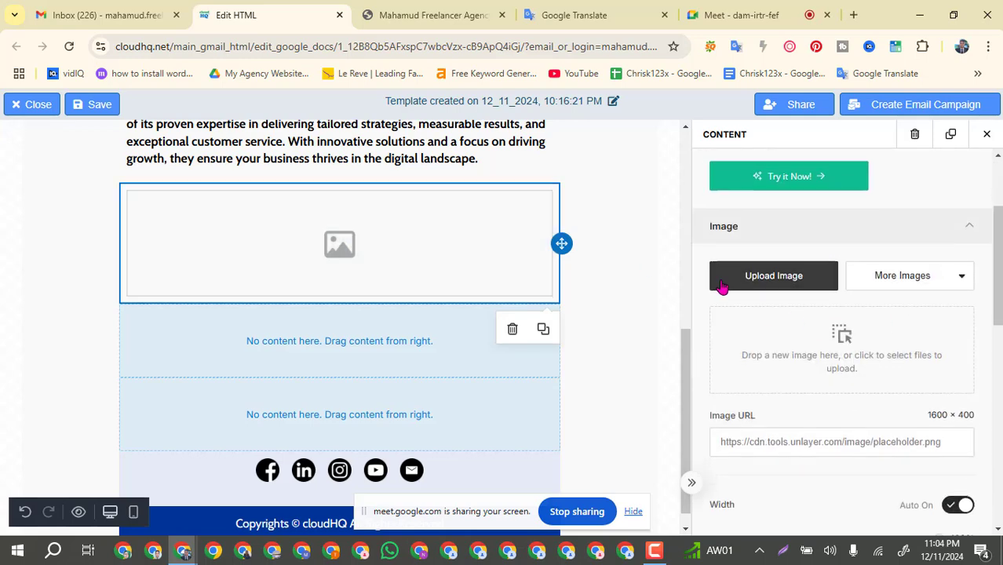
left_click(780, 283)
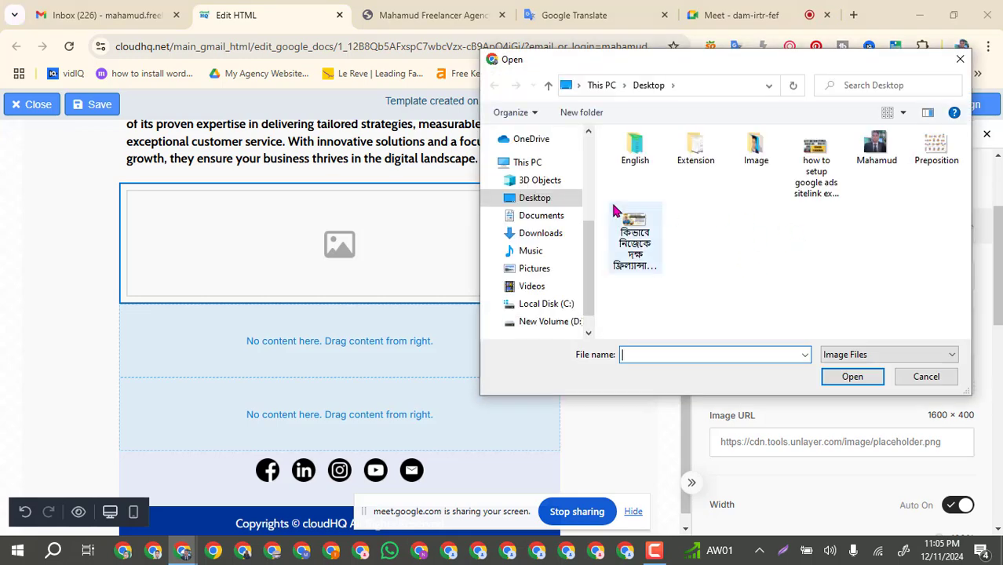
left_click(540, 202)
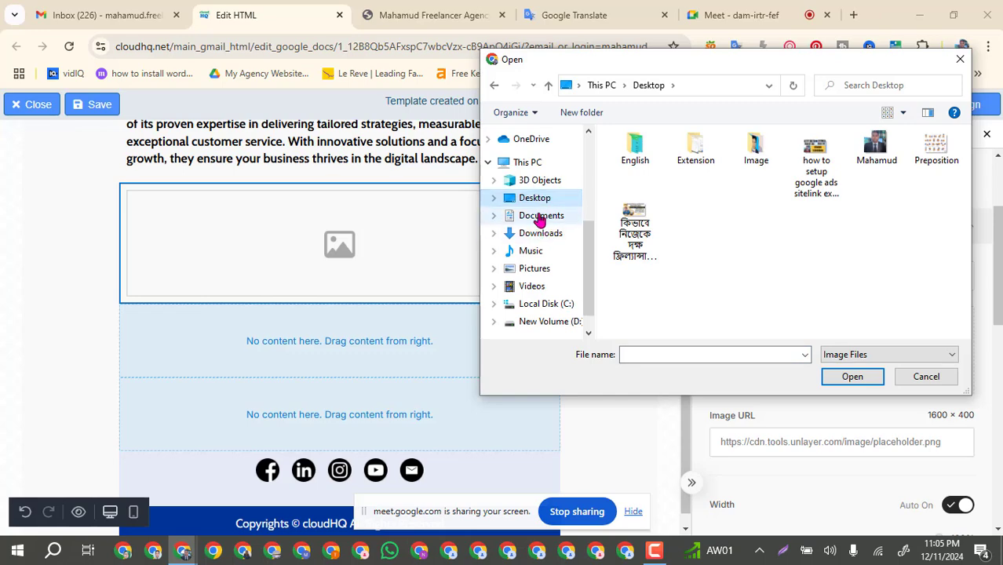
left_click(543, 215)
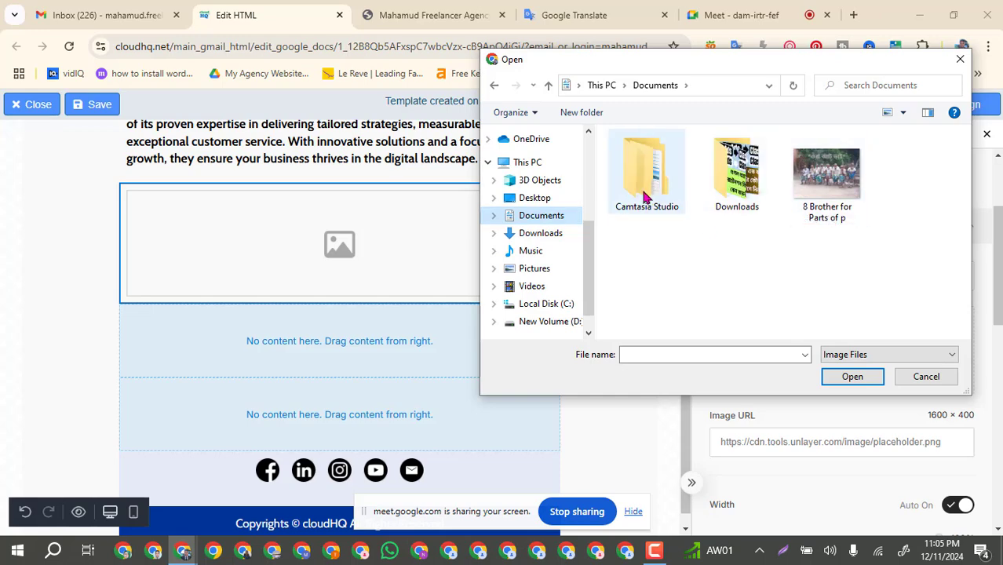
scroll(565, 312, "down", 1)
left_click(551, 281)
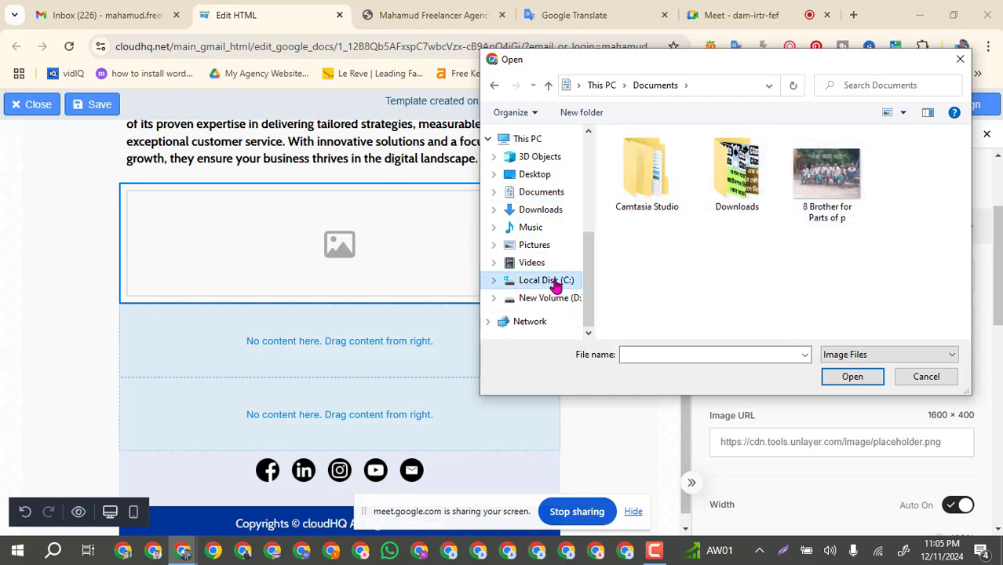
left_click(552, 301)
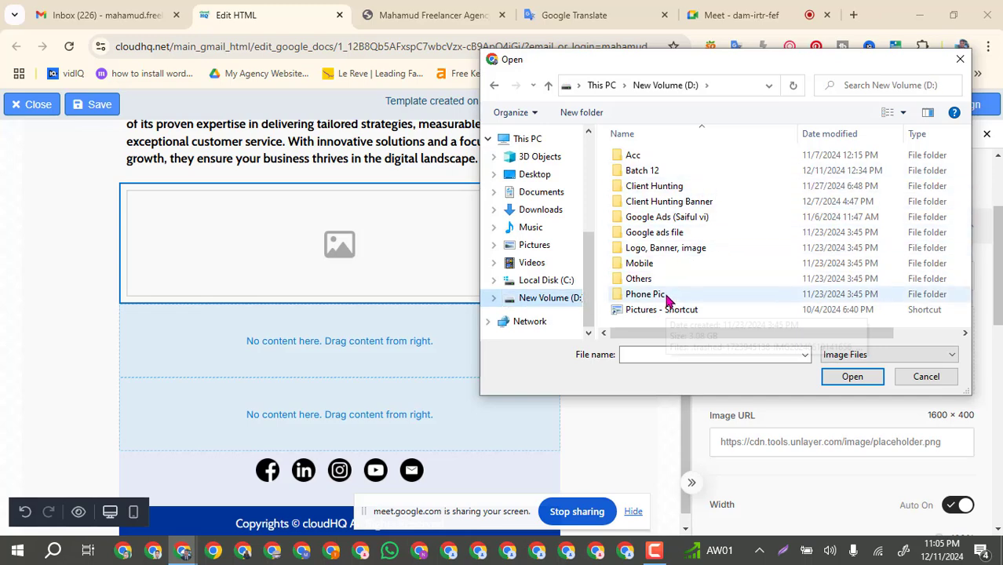
Step: Upload the Banner picture from the "Logo, Banner, image" folder into the image block
scroll(680, 275, "right", 1)
left_click(674, 248)
left_click(664, 250)
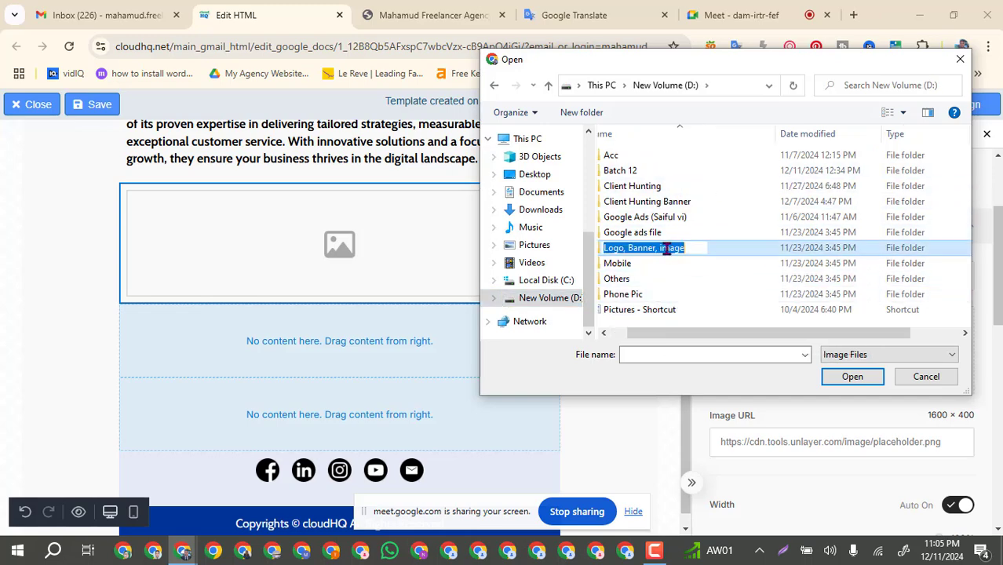
left_click(722, 247)
double_click(722, 247)
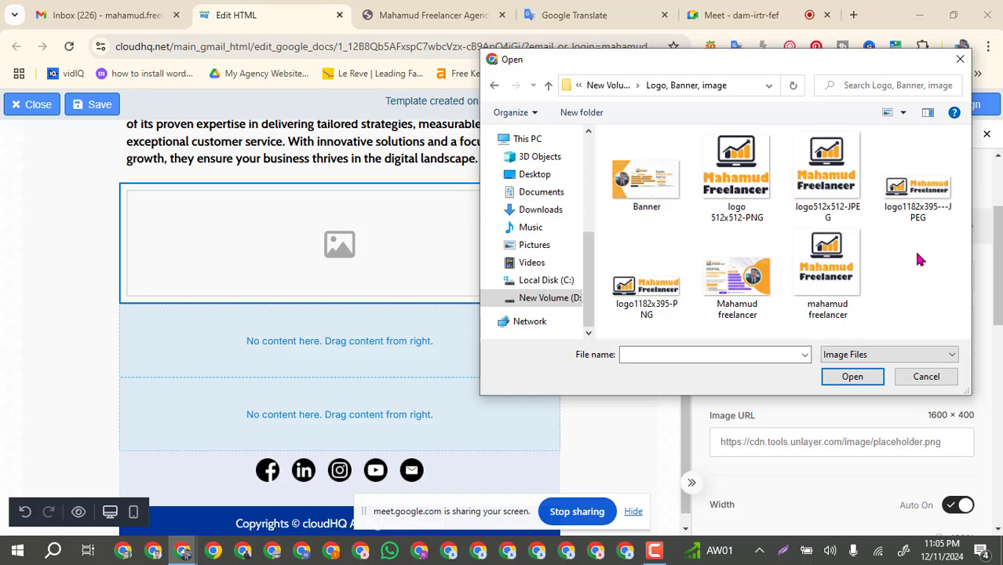
left_click(652, 186)
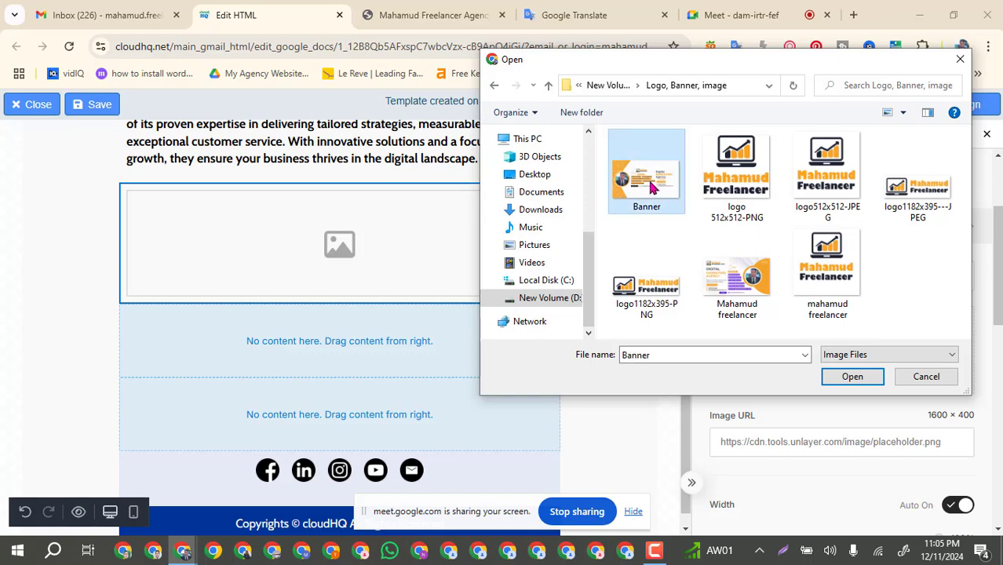
left_click(852, 377)
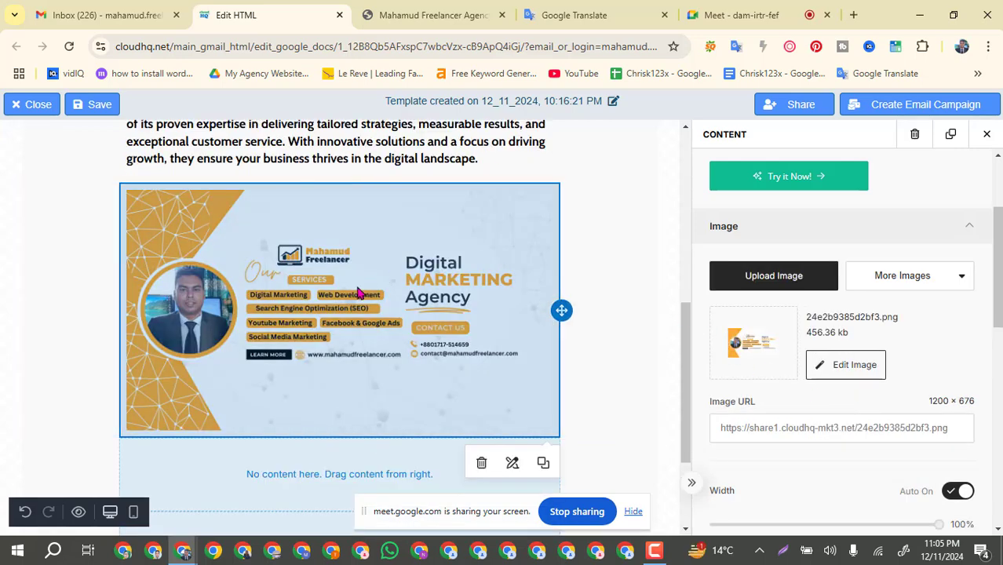
Step: Review the template around the uploaded banner and inspect the row settings of the blue question heading below the services grid
scroll(373, 312, "up", 1)
scroll(374, 312, "up", 2)
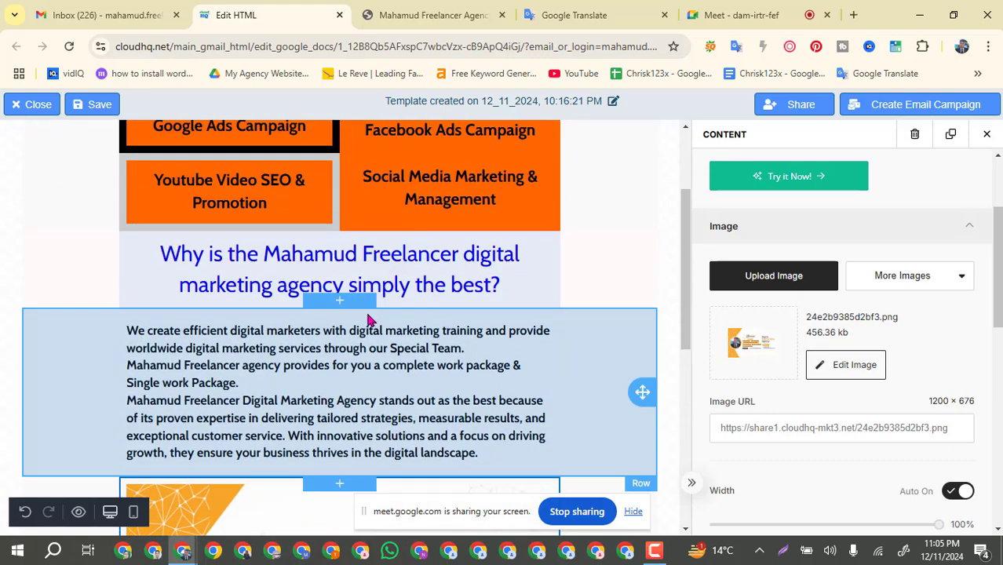
scroll(367, 352, "down", 2)
scroll(370, 355, "down", 1)
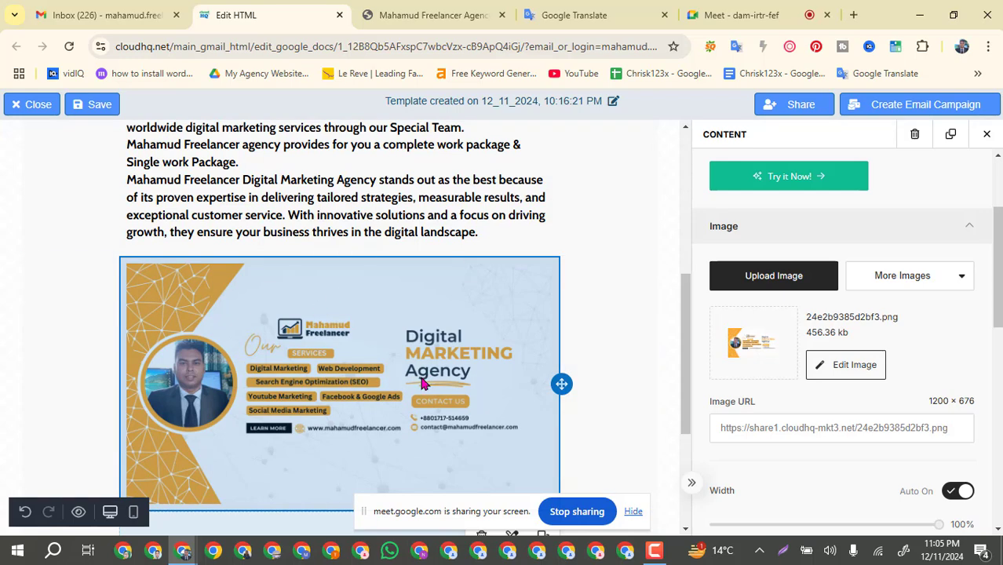
scroll(424, 383, "up", 3)
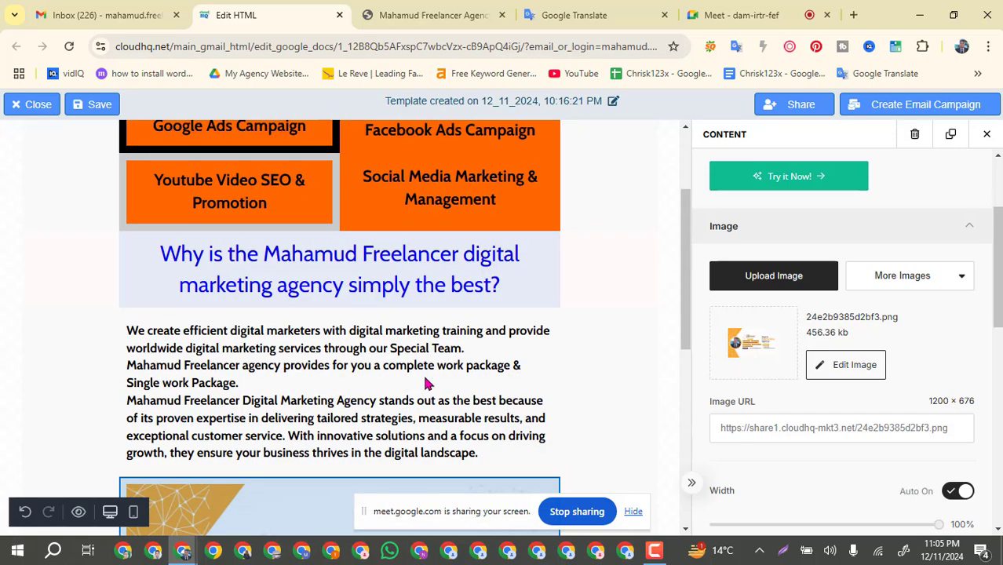
scroll(428, 383, "up", 2)
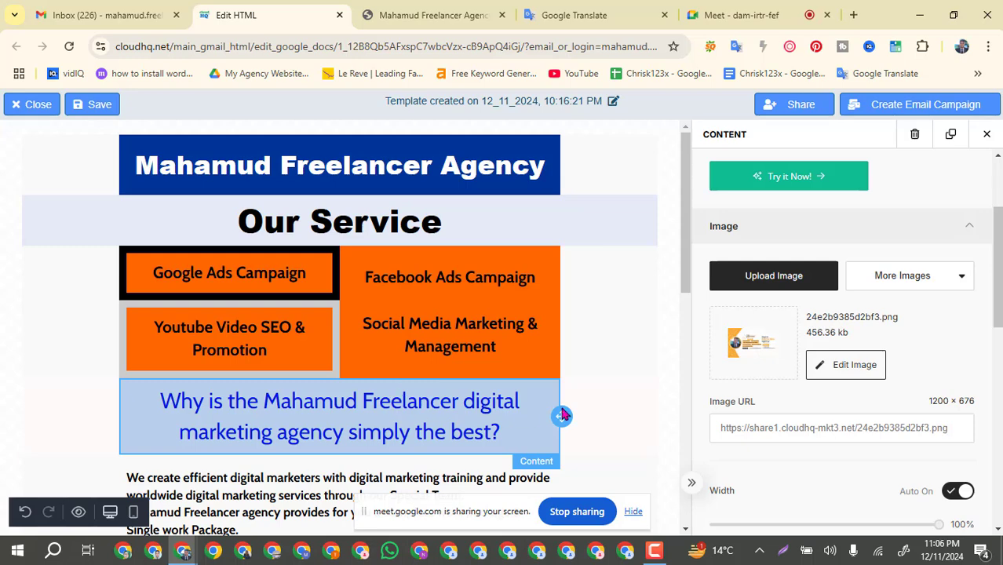
left_click(616, 418)
left_click(342, 374)
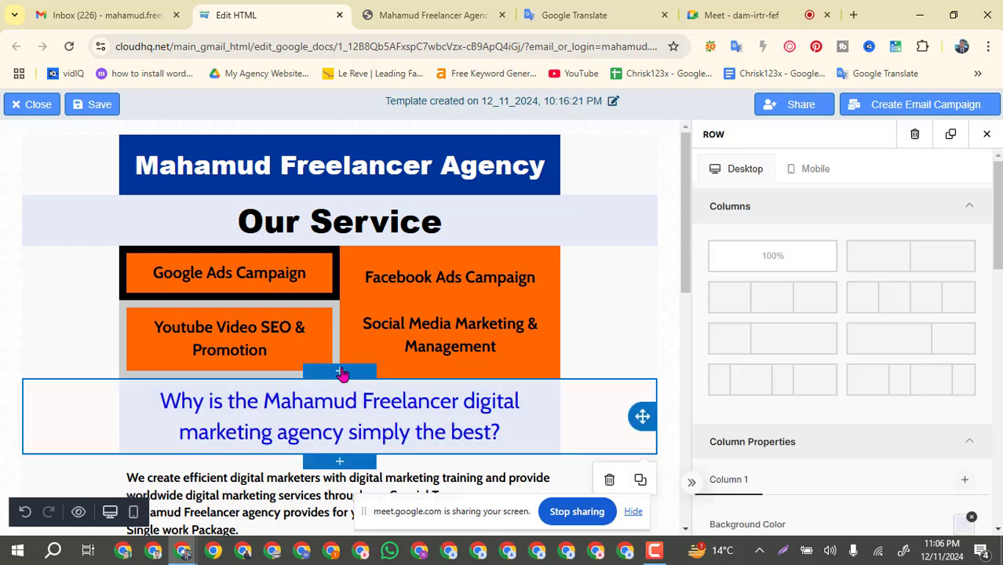
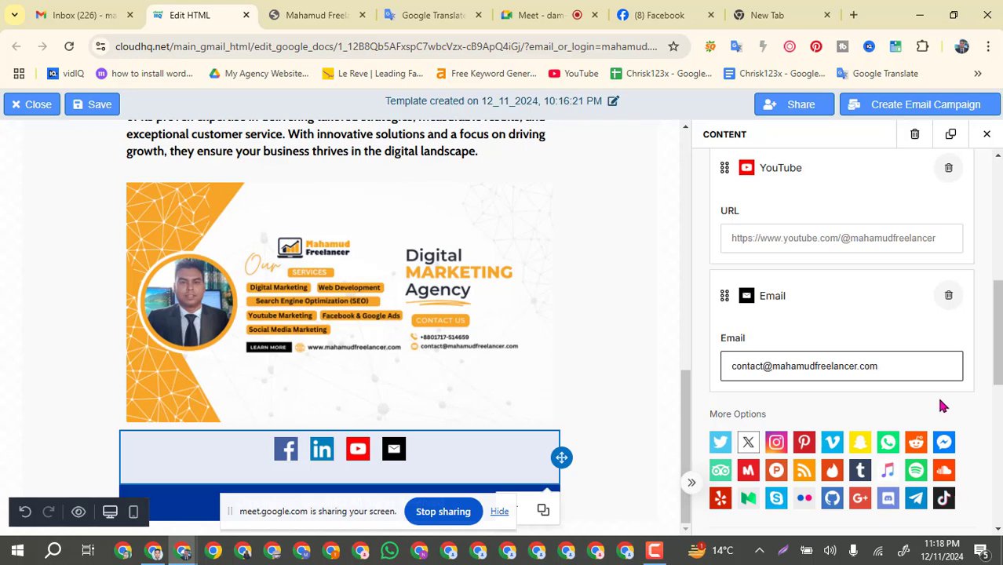
Step: Examine the social icons block's settings, including icon type, links, alignment, icon size, icon spacing and container padding
scroll(943, 406, "up", 5)
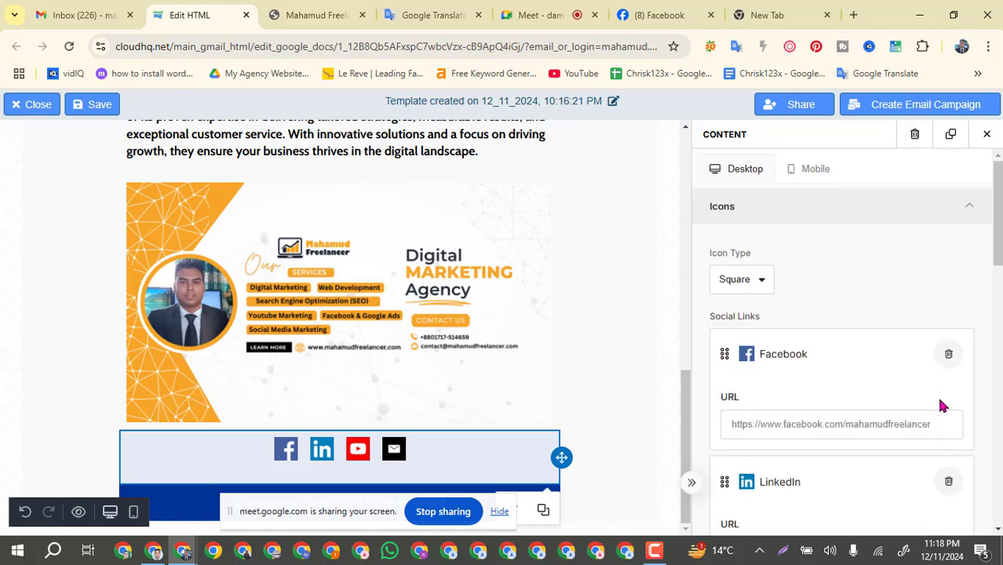
scroll(941, 404, "down", 6)
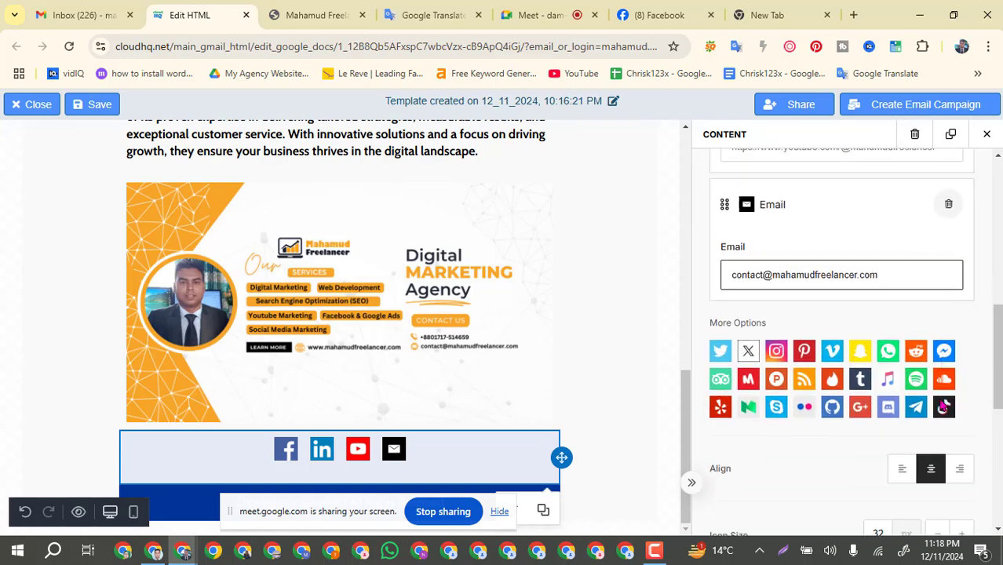
scroll(942, 405, "down", 1)
scroll(941, 403, "down", 1)
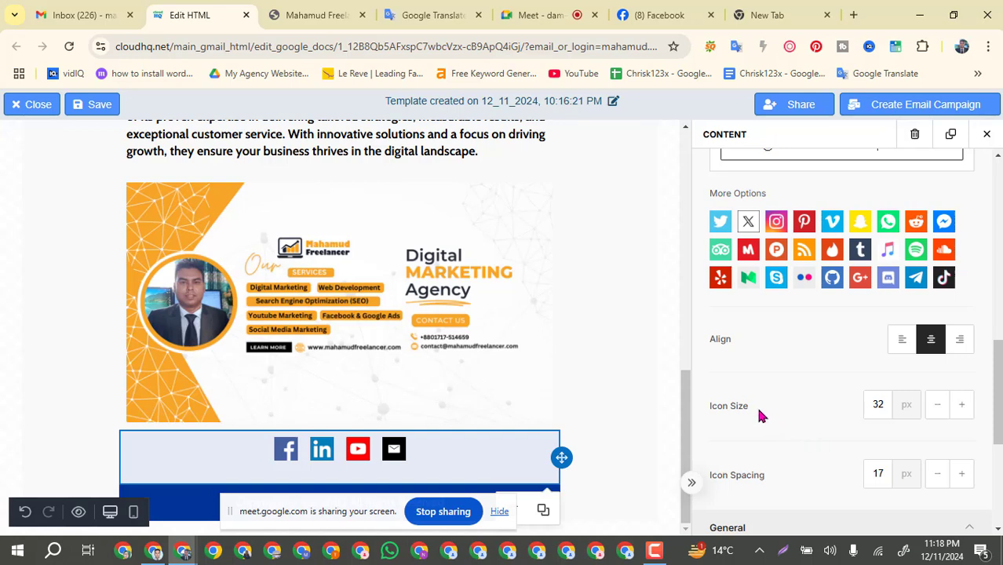
scroll(777, 476, "down", 1)
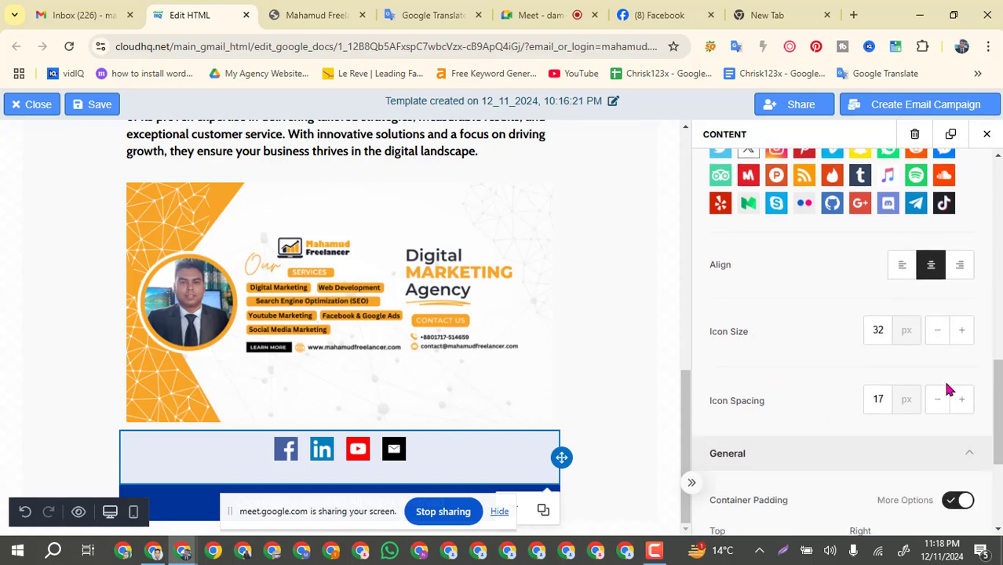
scroll(945, 388, "down", 2)
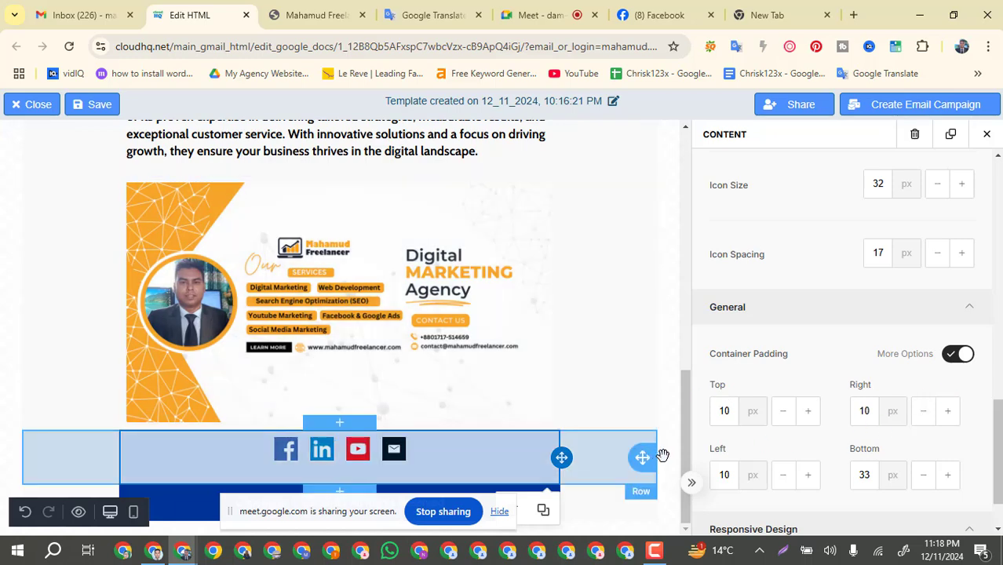
left_click(671, 461)
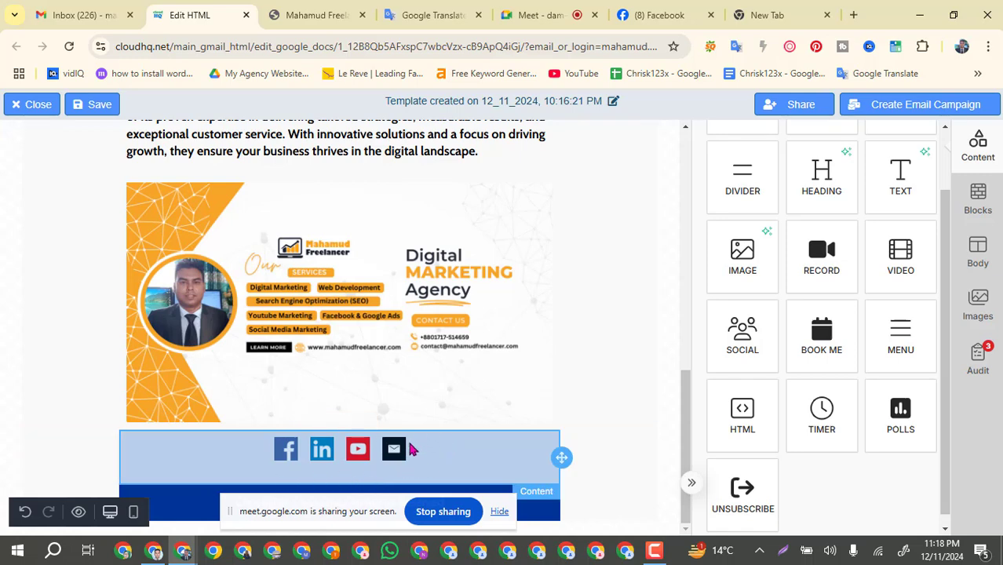
Step: Try an all-sides padding of 4 px on the social icons row and set it back to 0
left_click(602, 472)
scroll(892, 450, "down", 10)
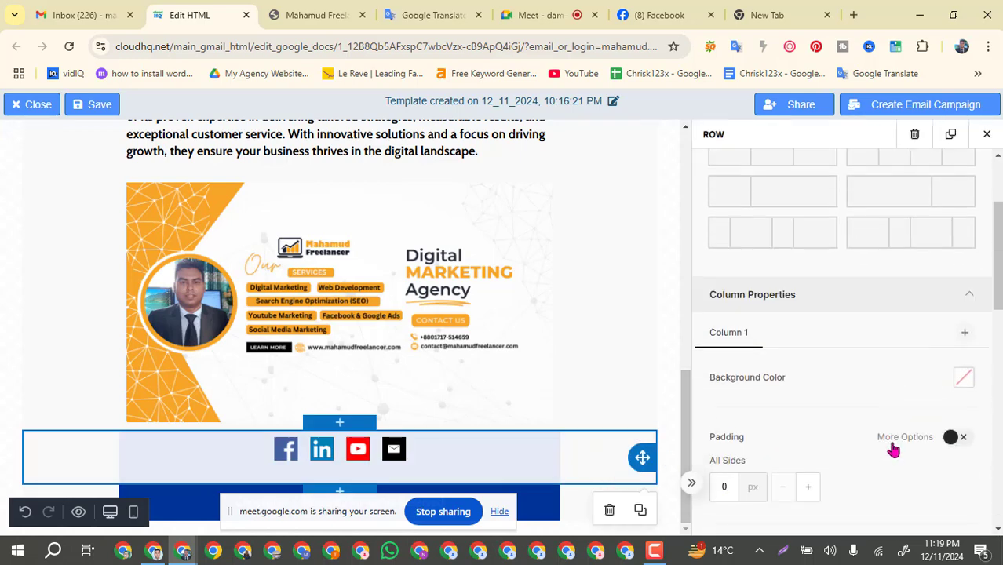
scroll(893, 449, "down", 5)
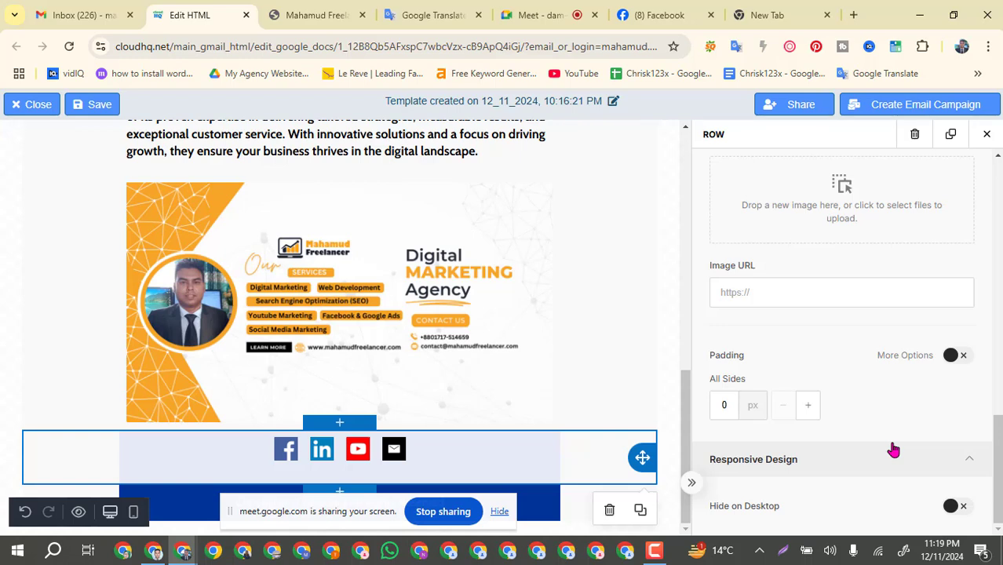
left_click(809, 407)
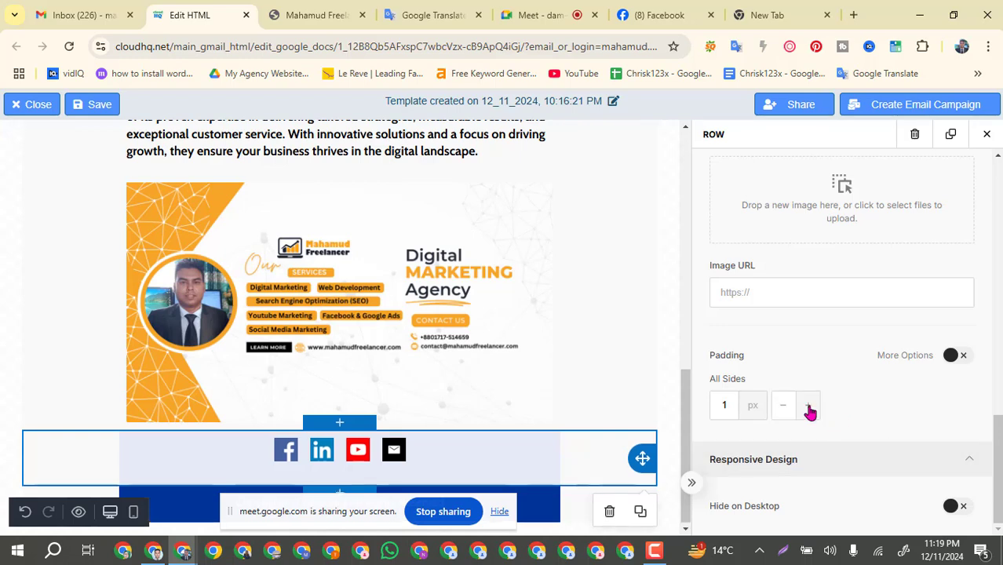
left_click(809, 406)
left_click(809, 407)
left_click(809, 407)
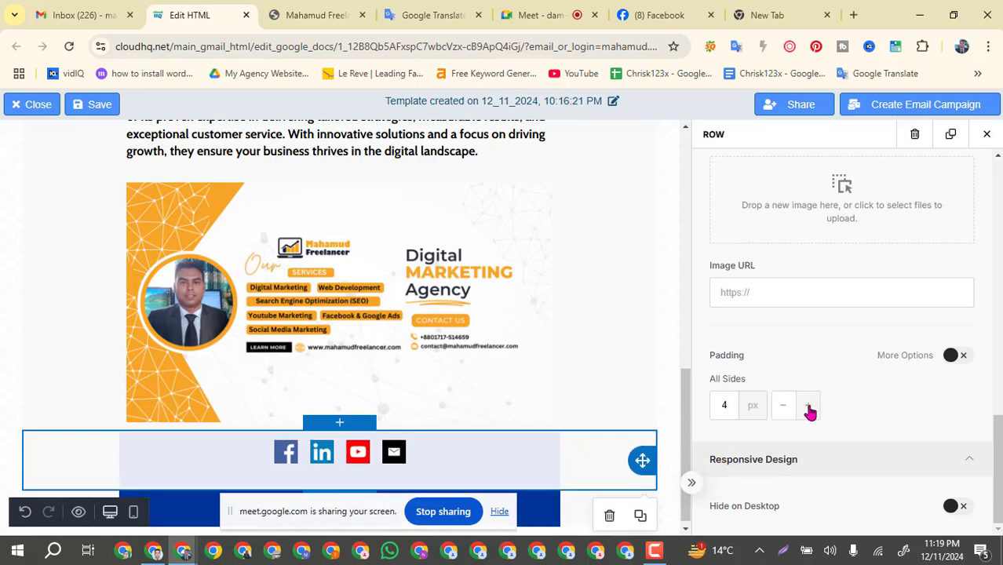
left_click(779, 410)
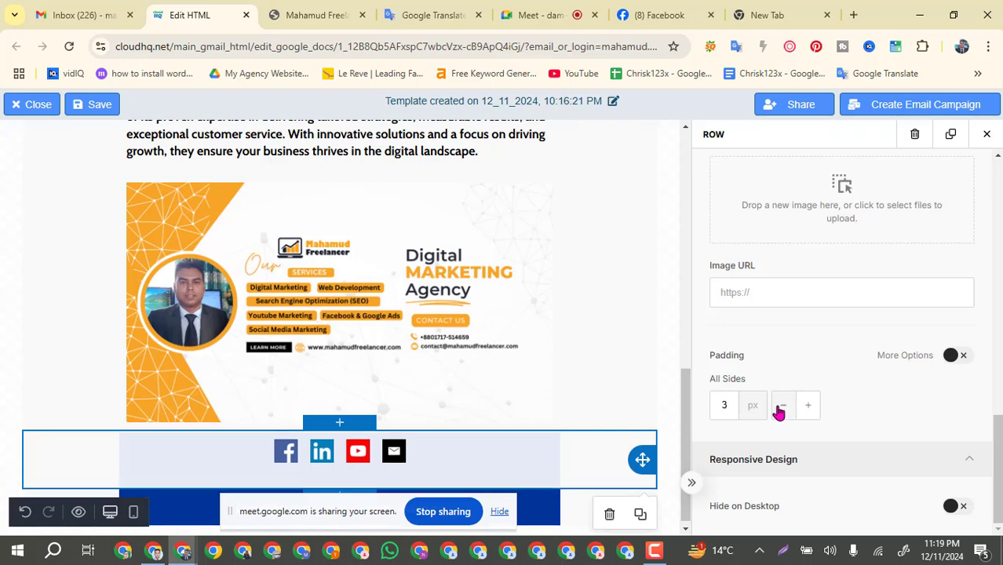
left_click(779, 409)
left_click(779, 410)
left_click(776, 407)
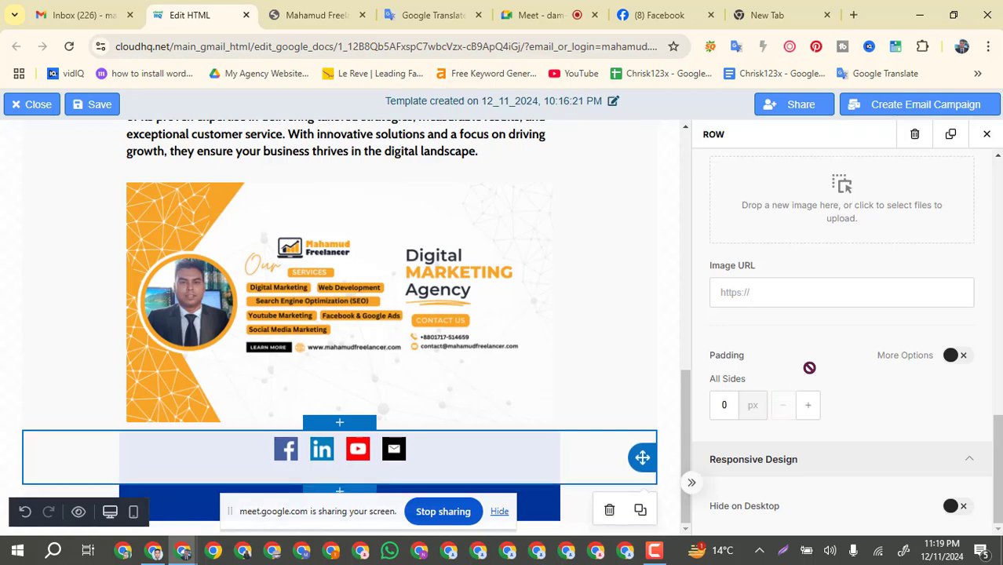
Step: Set the top container padding of the social icons block to 19 px
scroll(808, 364, "up", 10)
scroll(812, 373, "up", 3)
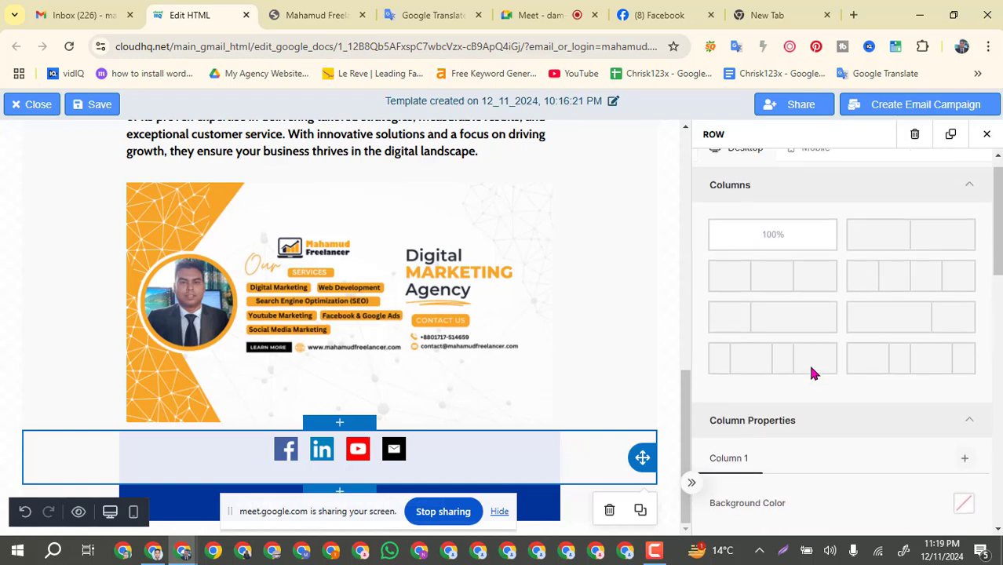
left_click(502, 472)
scroll(911, 369, "down", 6)
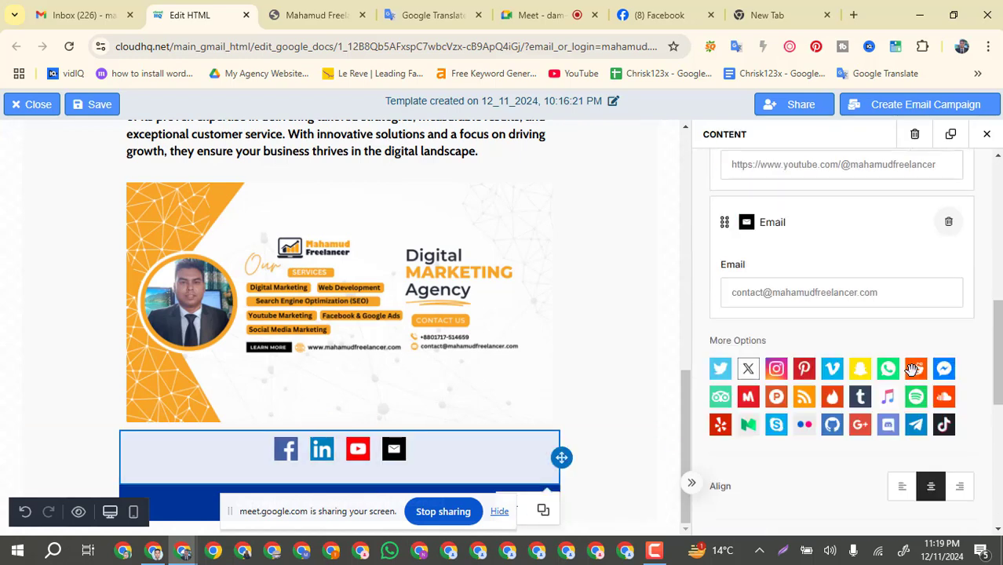
scroll(911, 369, "down", 5)
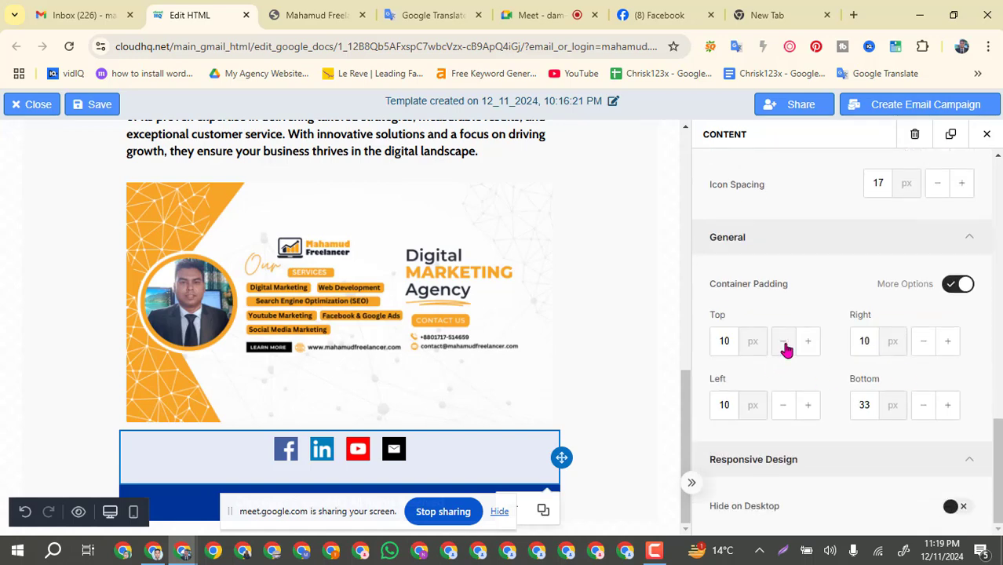
left_click(782, 343)
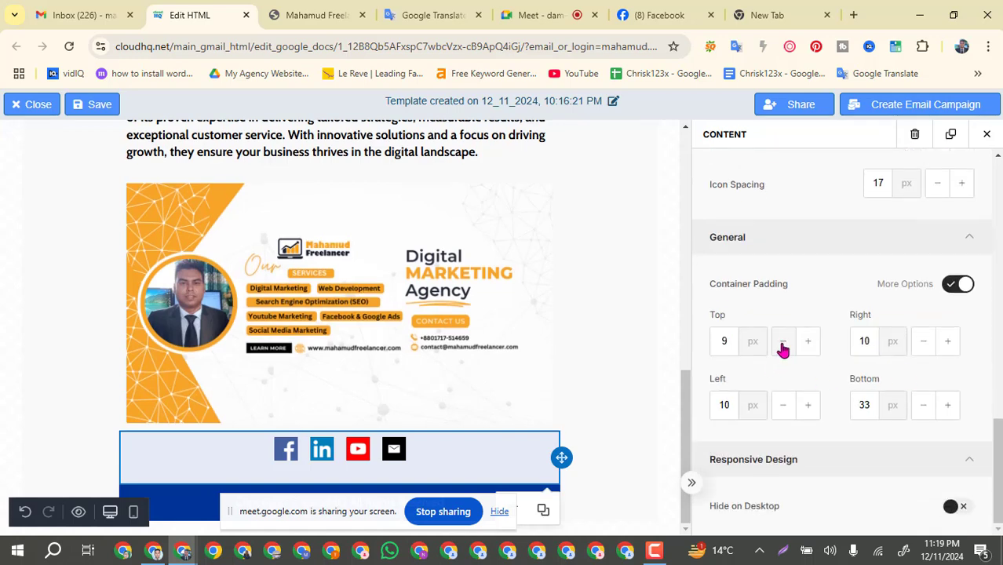
left_click(814, 347)
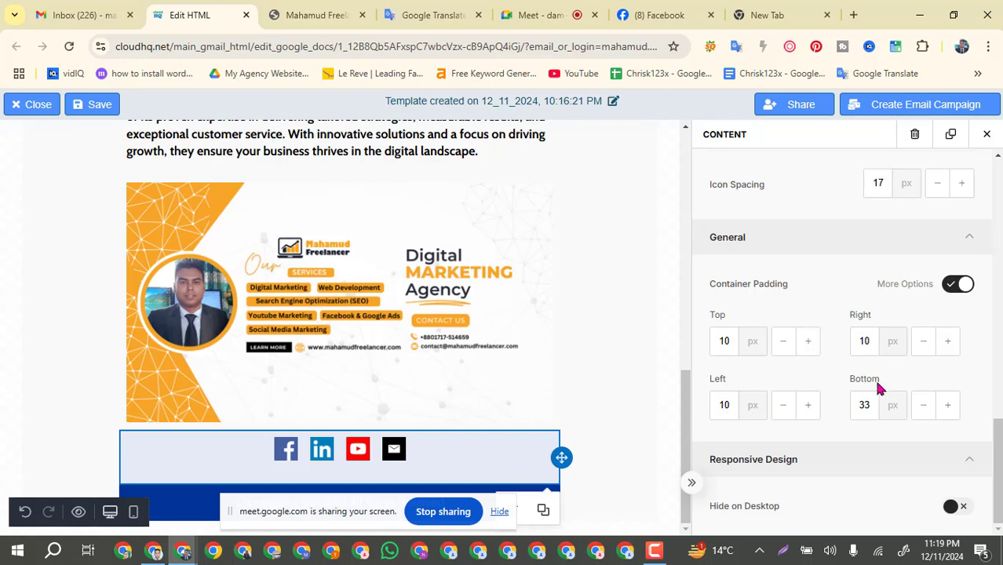
left_click(812, 349)
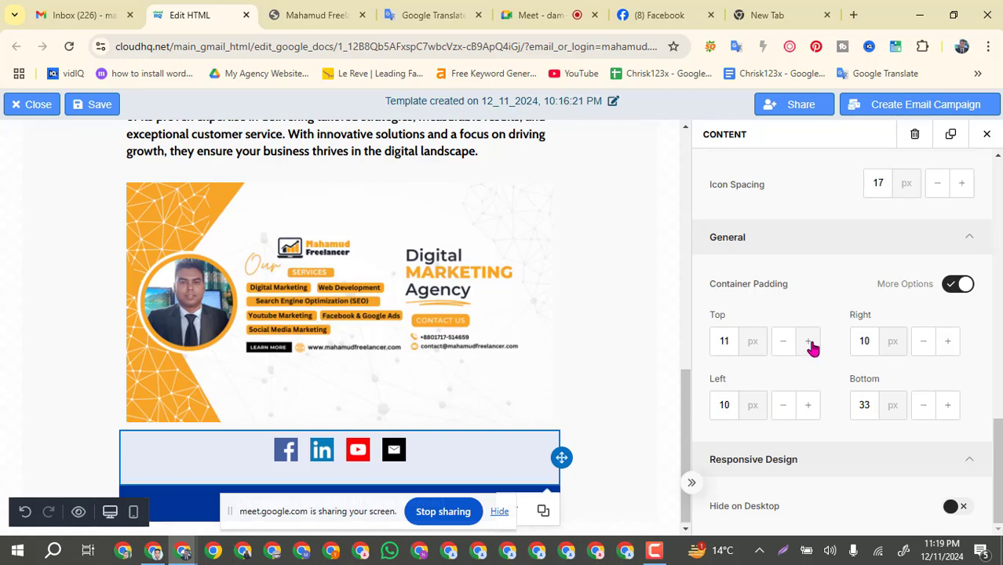
left_click(812, 348)
left_click(811, 350)
left_click(811, 350)
left_click(809, 350)
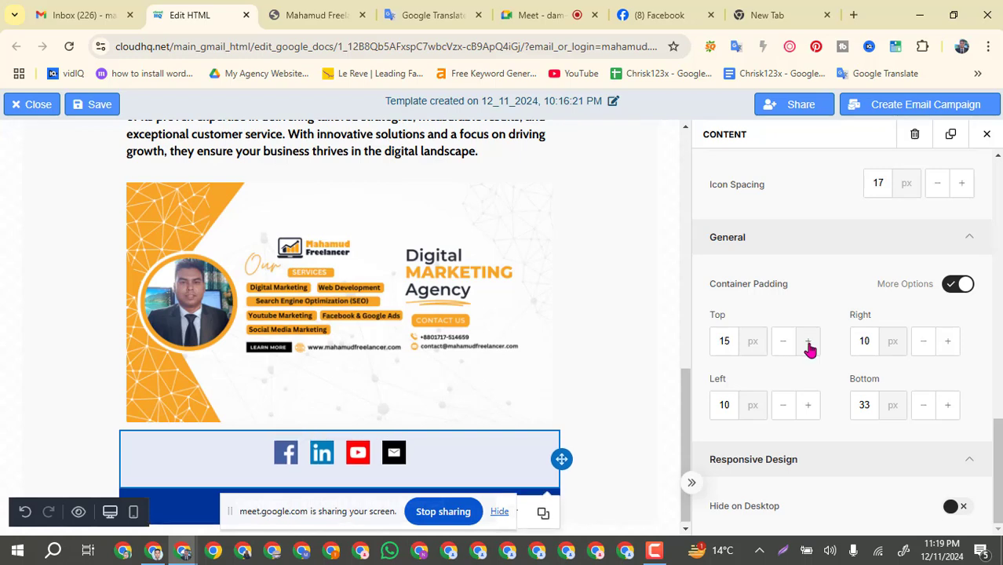
left_click(810, 350)
left_click(810, 350)
left_click(811, 351)
left_click(811, 352)
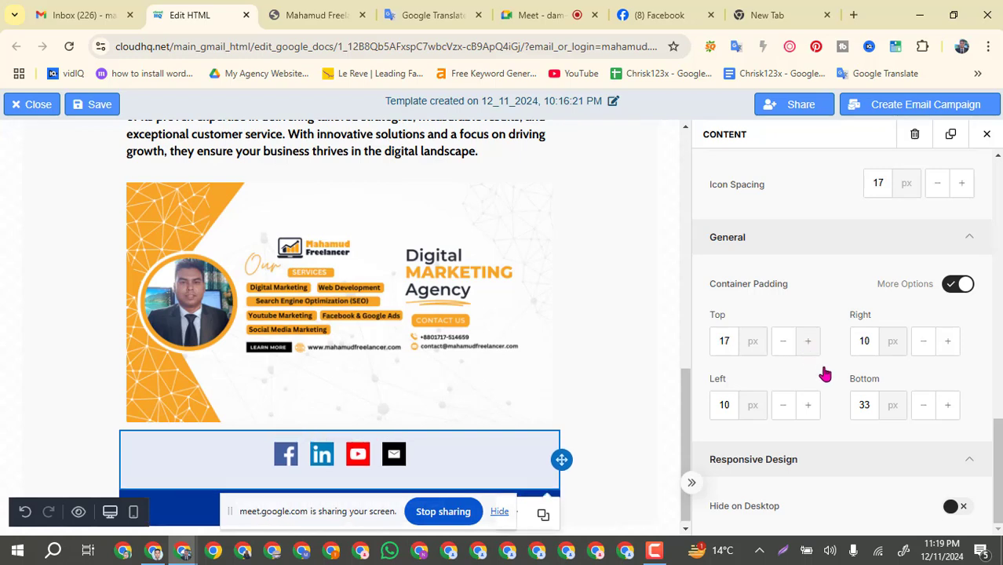
Step: Set the bottom container padding of the social icons block to 19 px
left_click(923, 414)
left_click(924, 414)
left_click(924, 414)
left_click(923, 413)
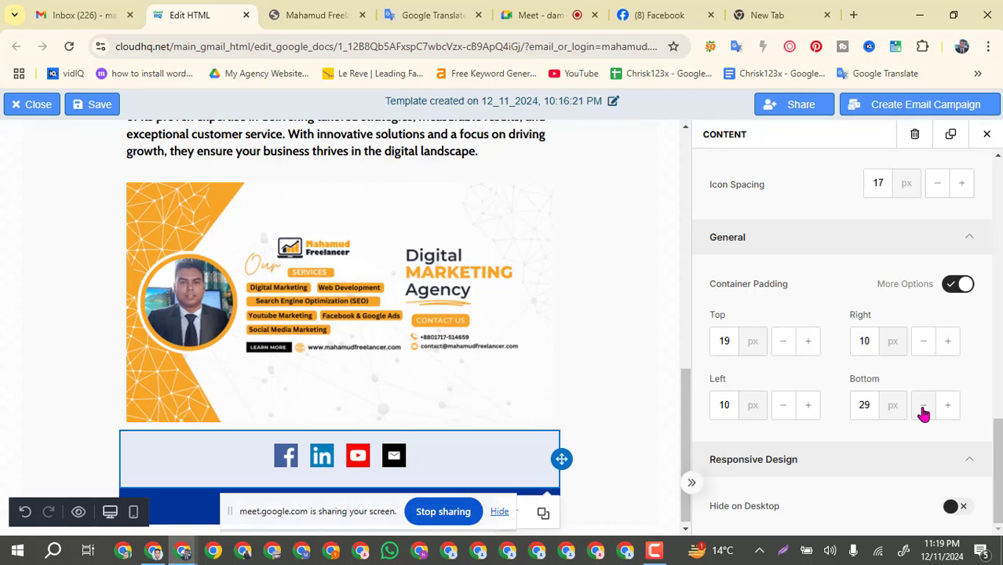
left_click(923, 414)
left_click(924, 413)
left_click(924, 413)
left_click(924, 413)
left_click(924, 413)
left_click(924, 414)
left_click(924, 414)
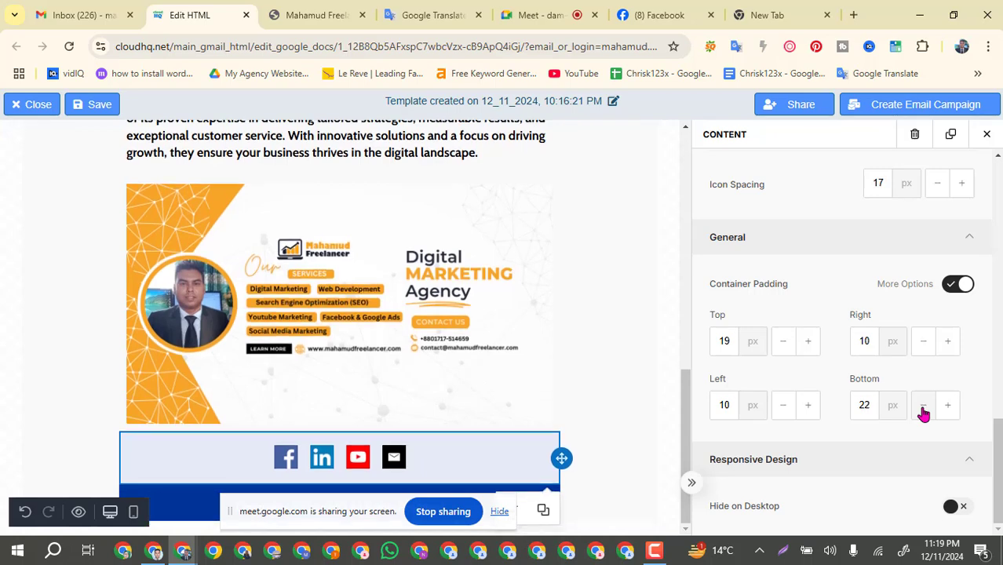
left_click(924, 413)
left_click(923, 414)
left_click(924, 413)
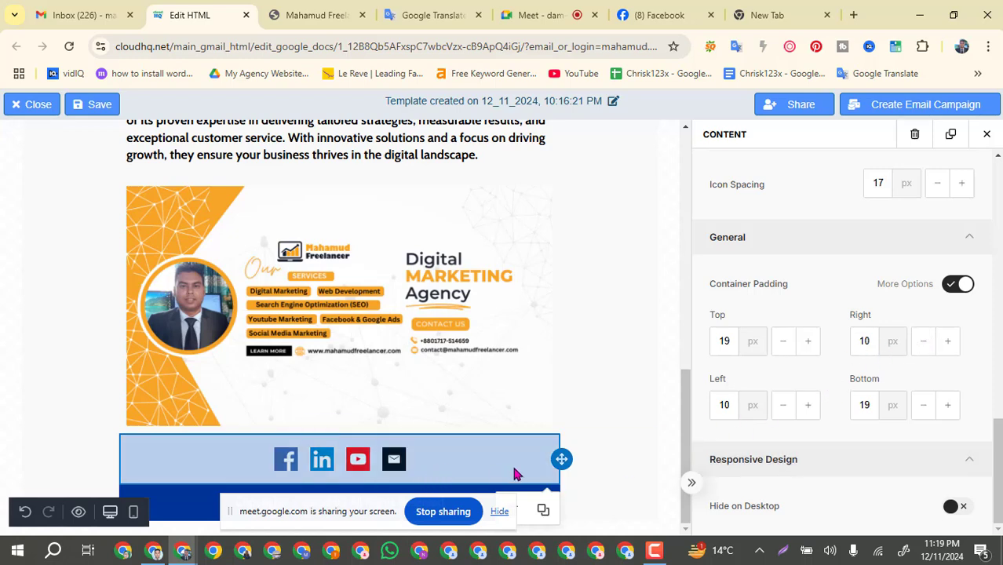
Step: Examine the social icons block's links, additional icon options, alignment, icon size, icon spacing and container padding
left_click(676, 457)
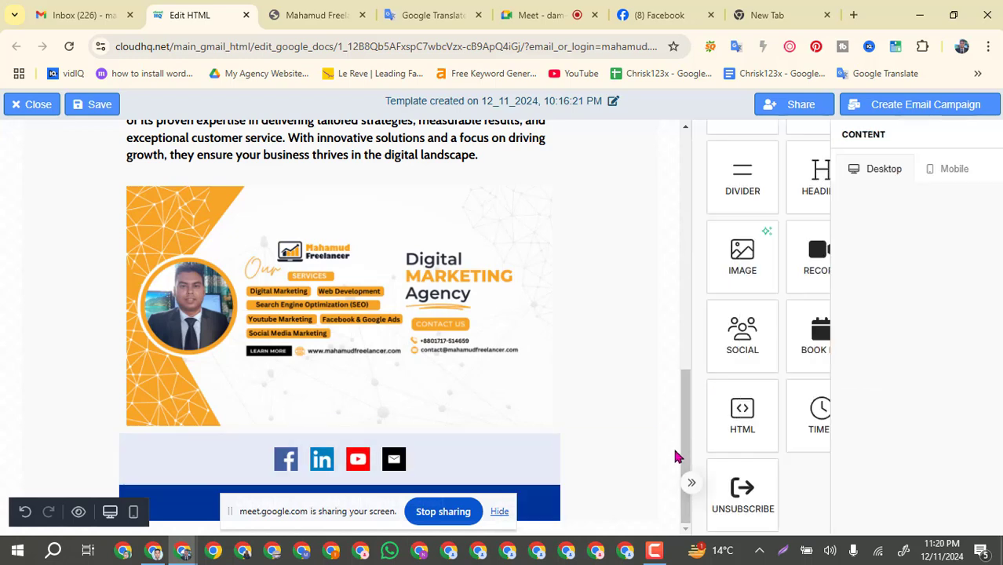
left_click(464, 468)
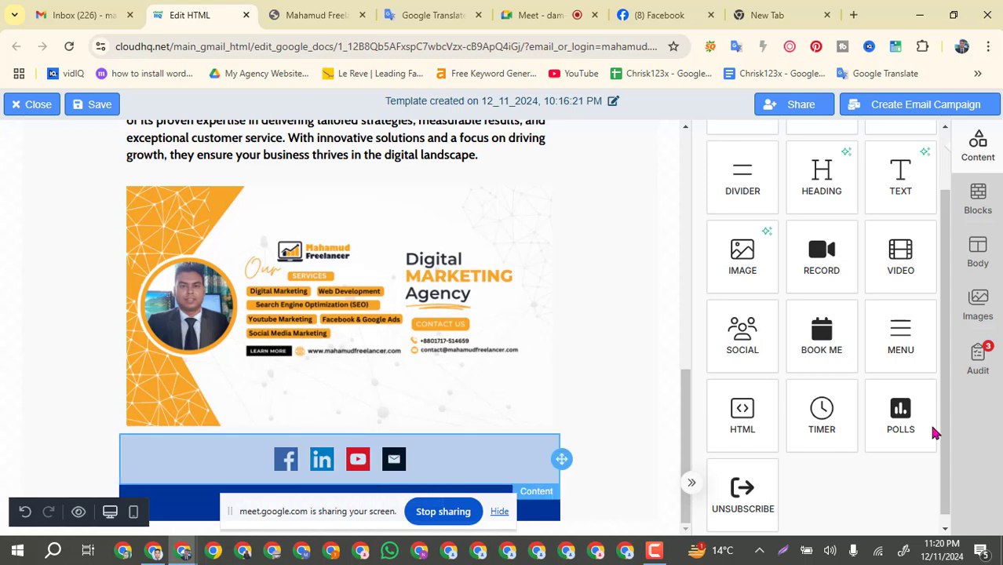
scroll(878, 427, "down", 2)
scroll(877, 426, "down", 5)
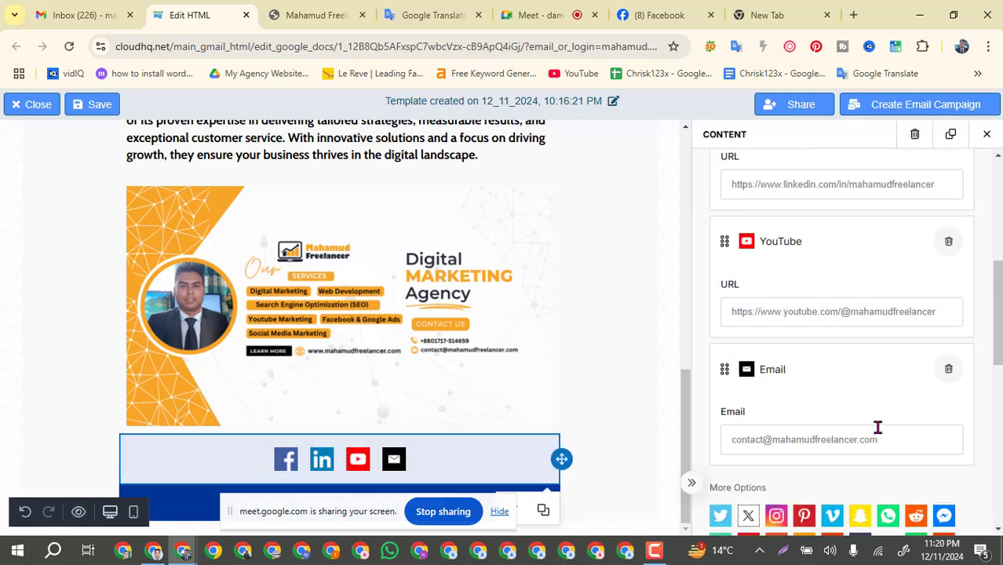
scroll(877, 427, "up", 2)
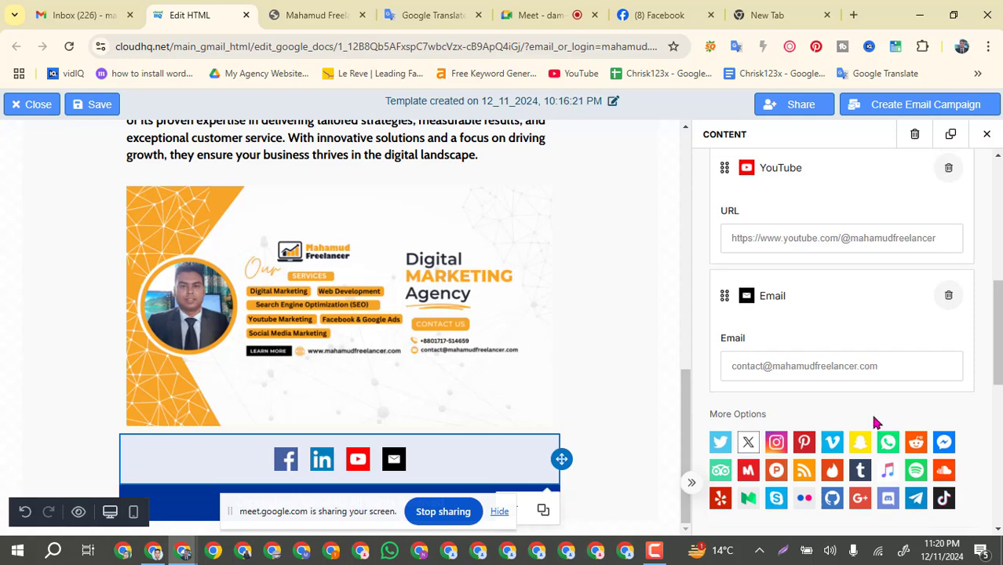
scroll(854, 386, "down", 2)
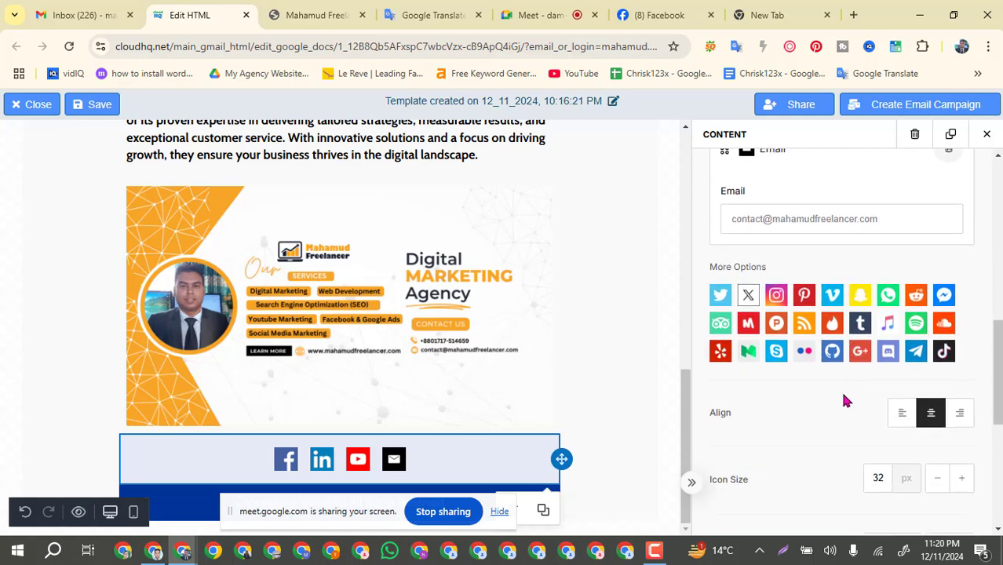
scroll(767, 444, "down", 2)
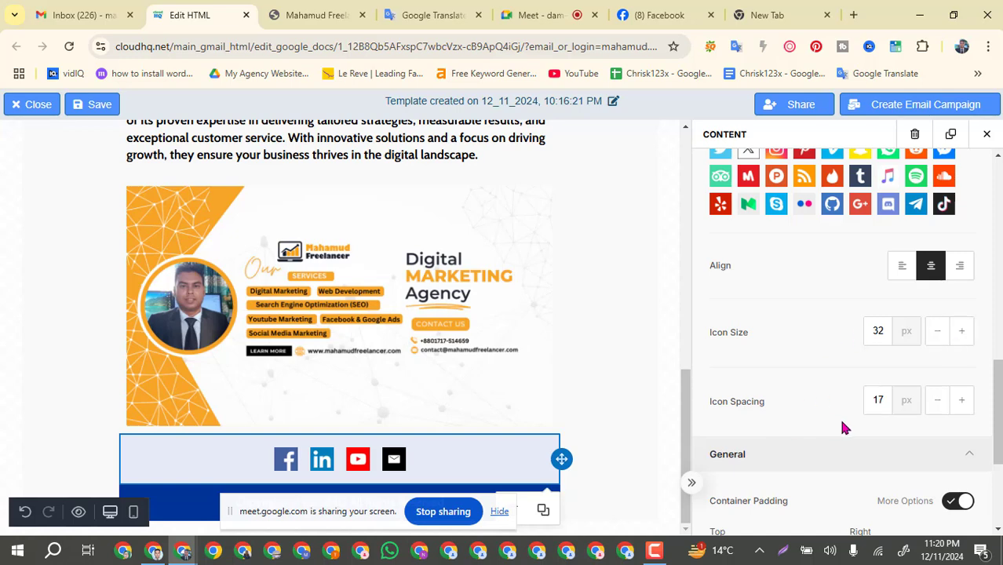
scroll(844, 428, "down", 2)
scroll(844, 428, "down", 1)
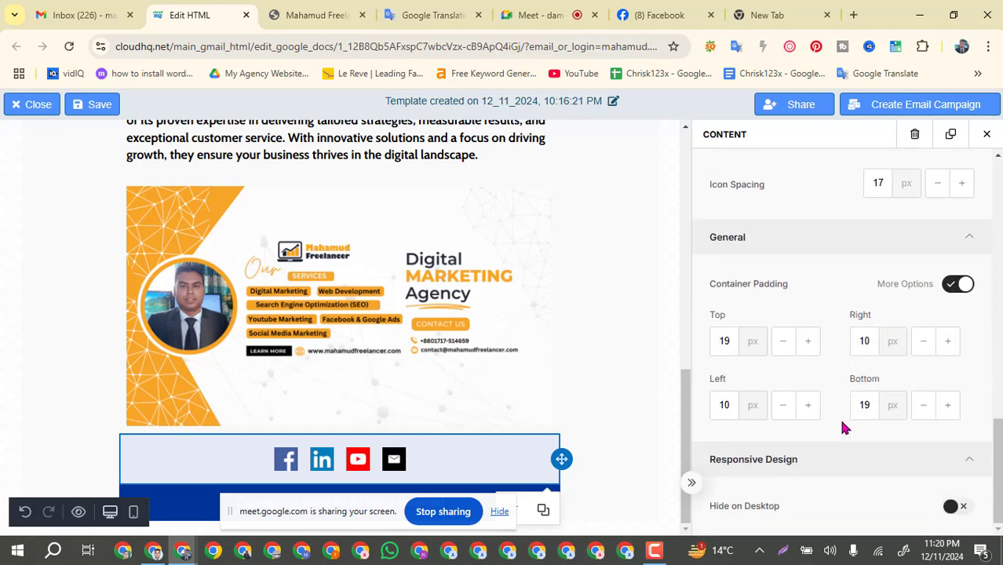
scroll(842, 428, "up", 6)
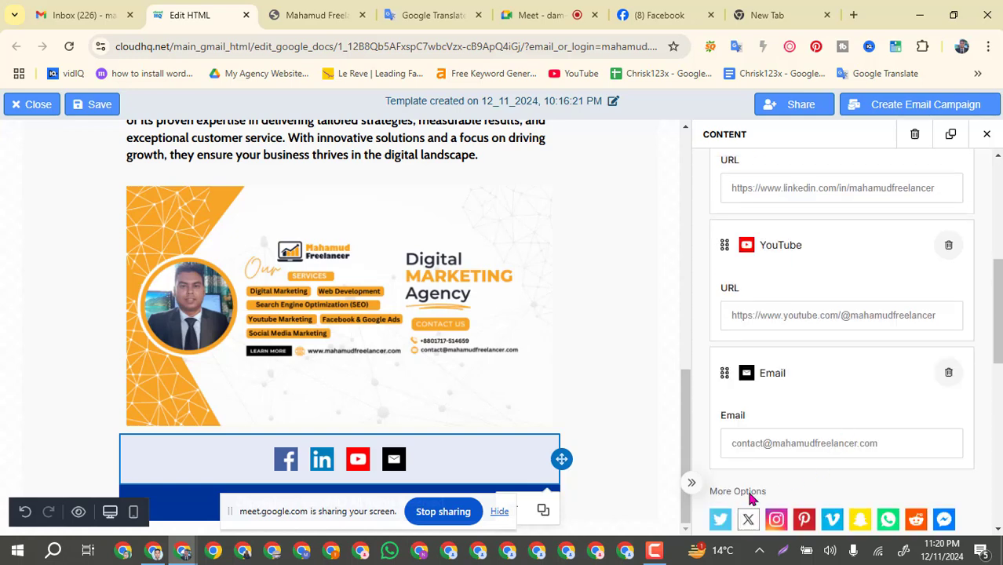
scroll(752, 498, "down", 1)
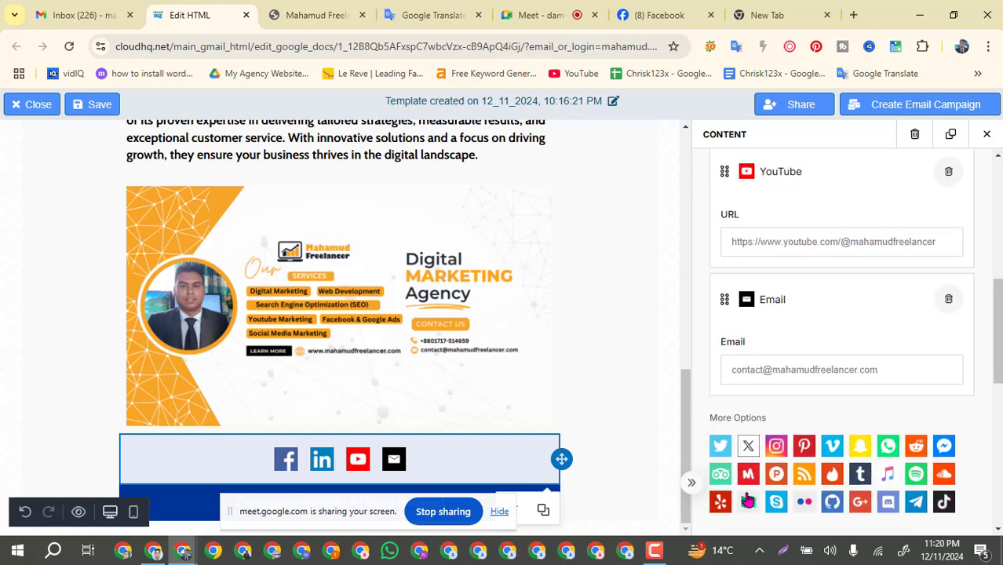
Step: Add a Twitter icon to the social links of the icons block
left_click(720, 446)
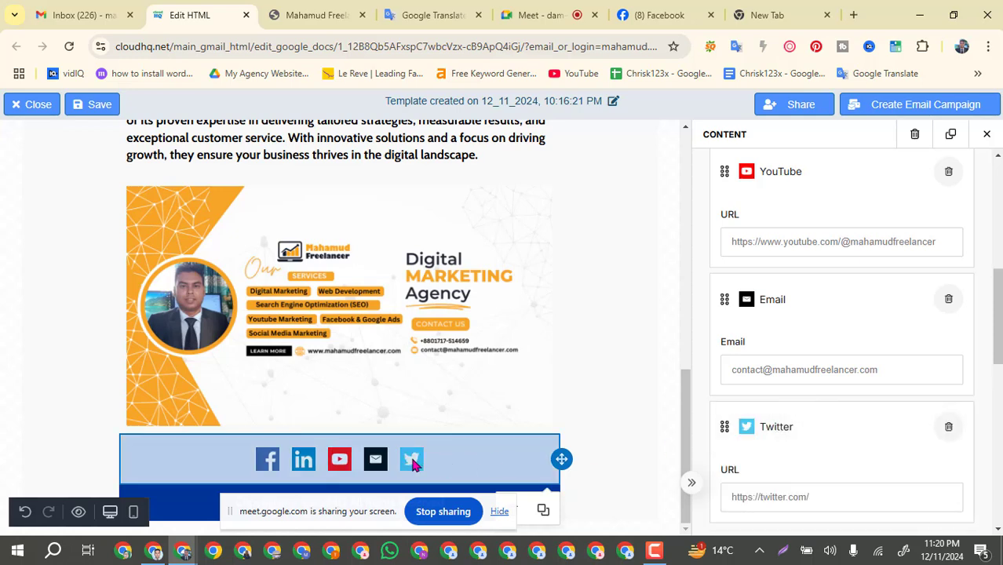
scroll(790, 466, "down", 3)
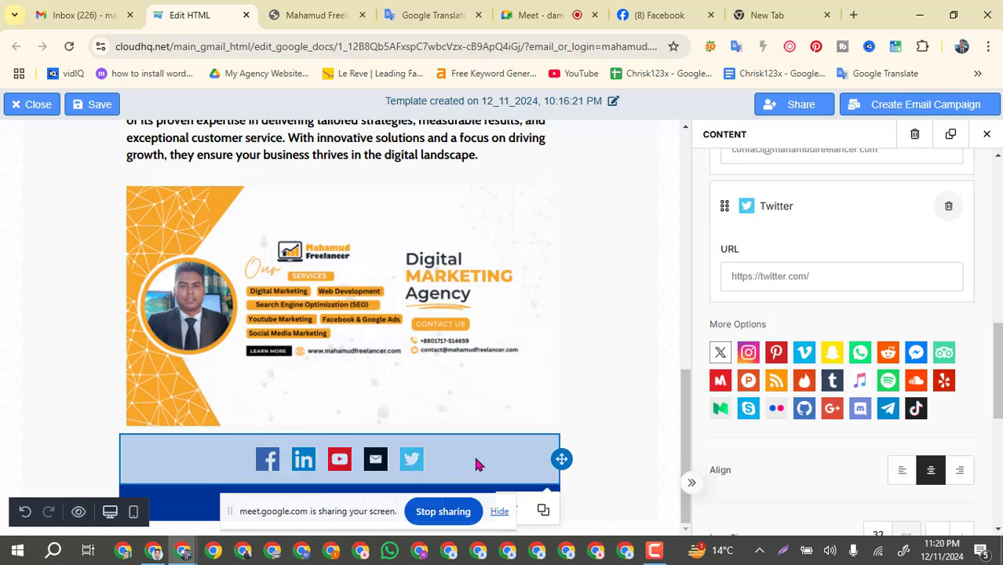
left_click(779, 18)
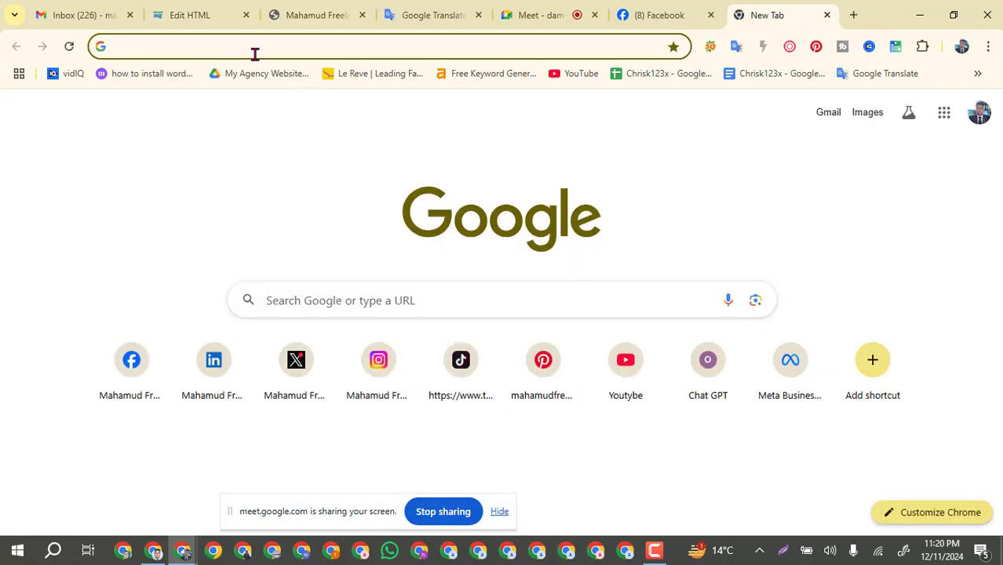
type("t")
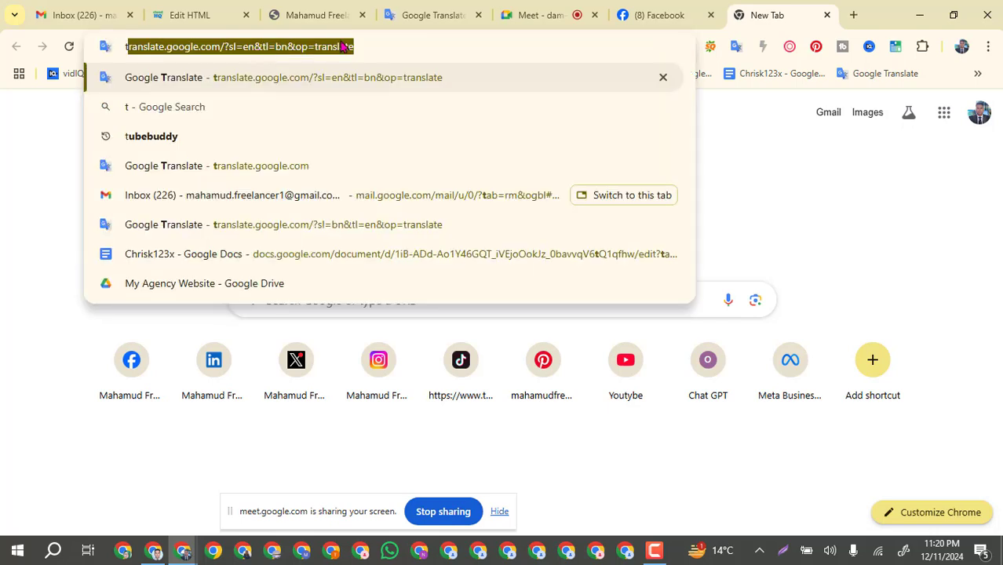
left_click(827, 16)
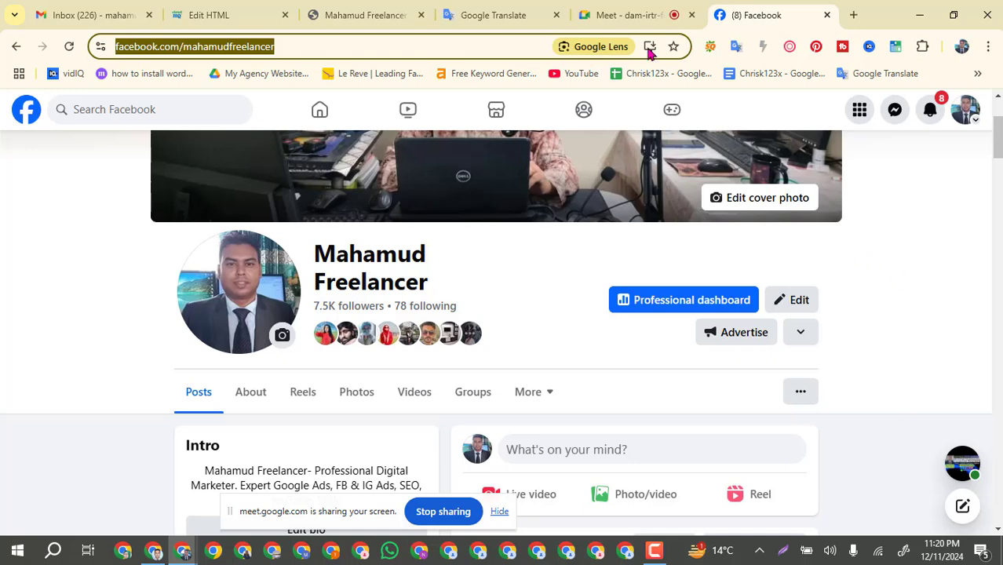
left_click(259, 15)
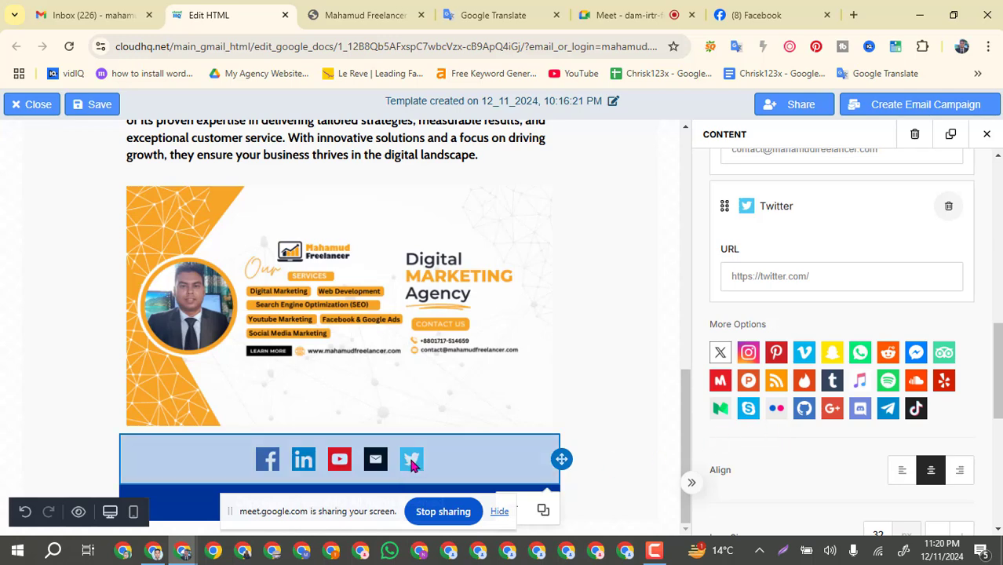
Step: Remove the Twitter icon from the social links, and try a Pinterest icon in its place before deleting that too
scroll(886, 327, "up", 1)
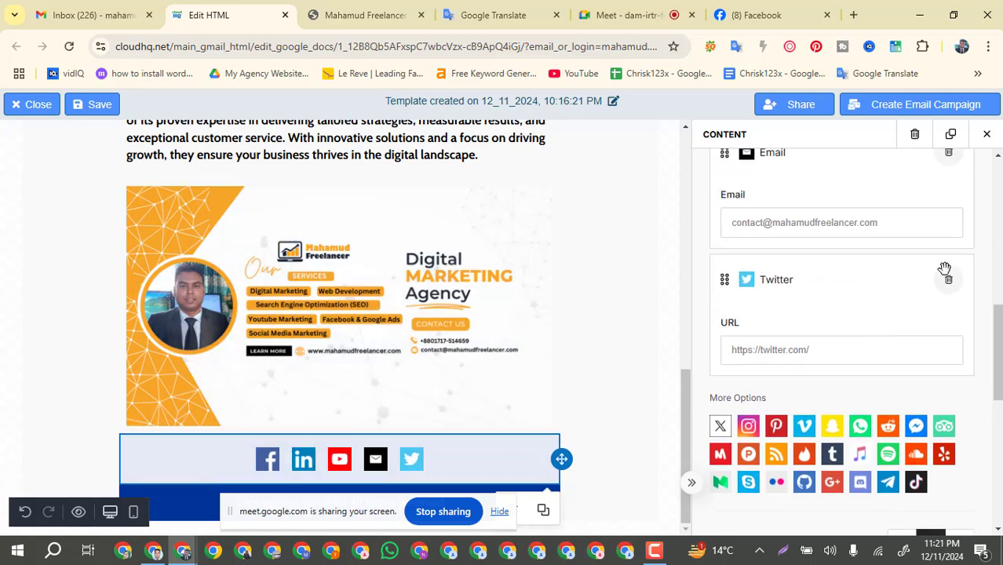
left_click(949, 283)
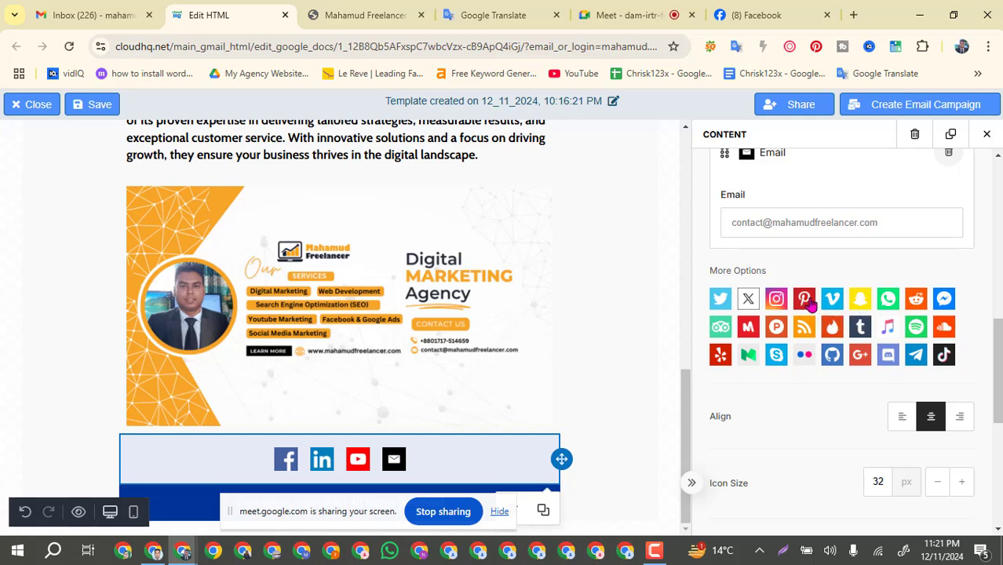
left_click(806, 300)
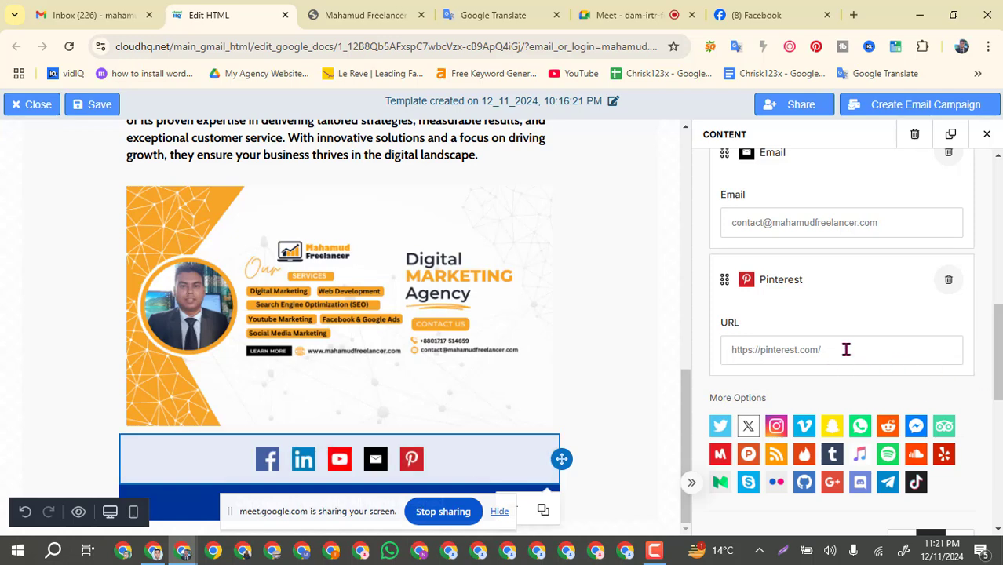
left_click(947, 283)
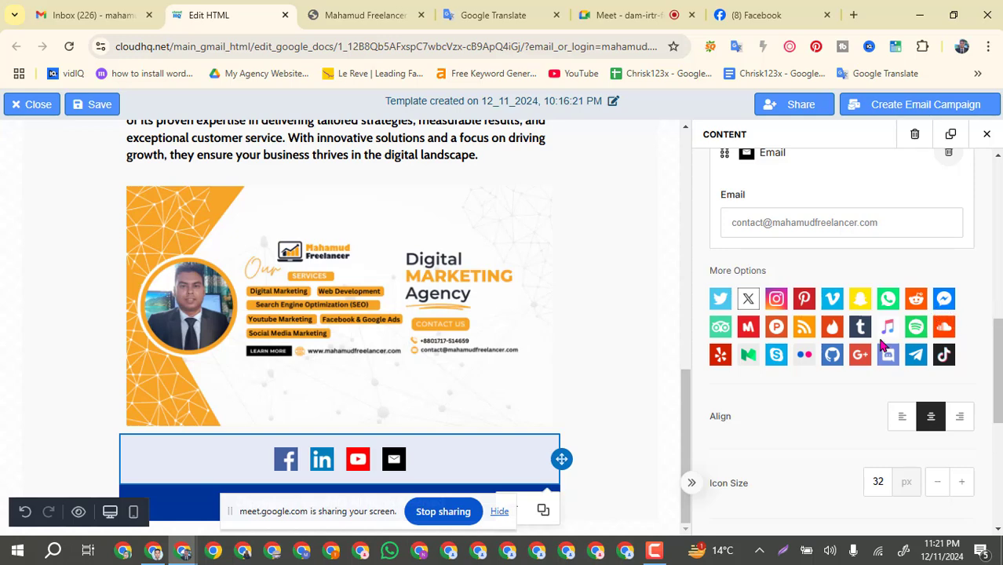
Step: Add a WhatsApp icon to the social links and place it between YouTube and Email
left_click(888, 300)
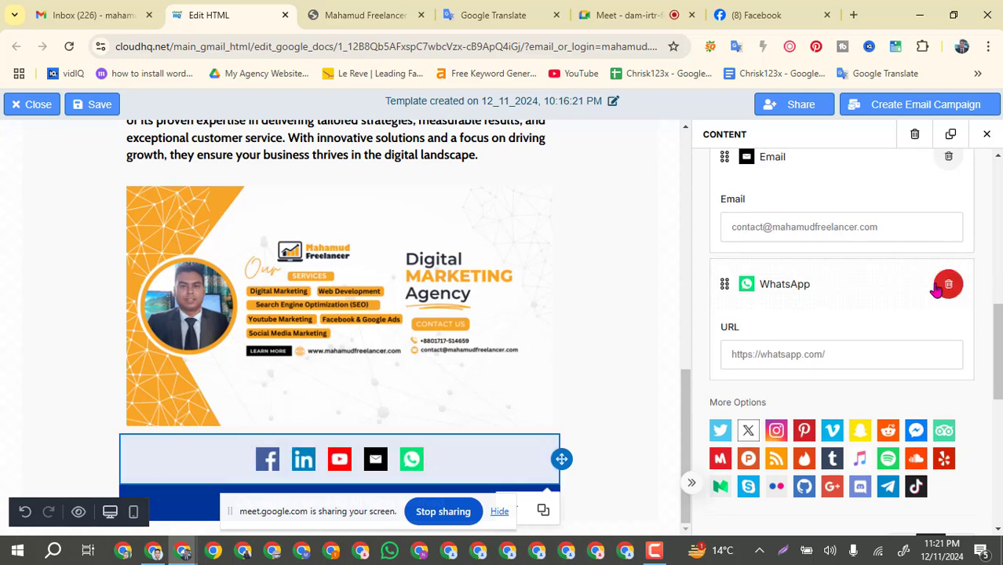
scroll(938, 291, "up", 2)
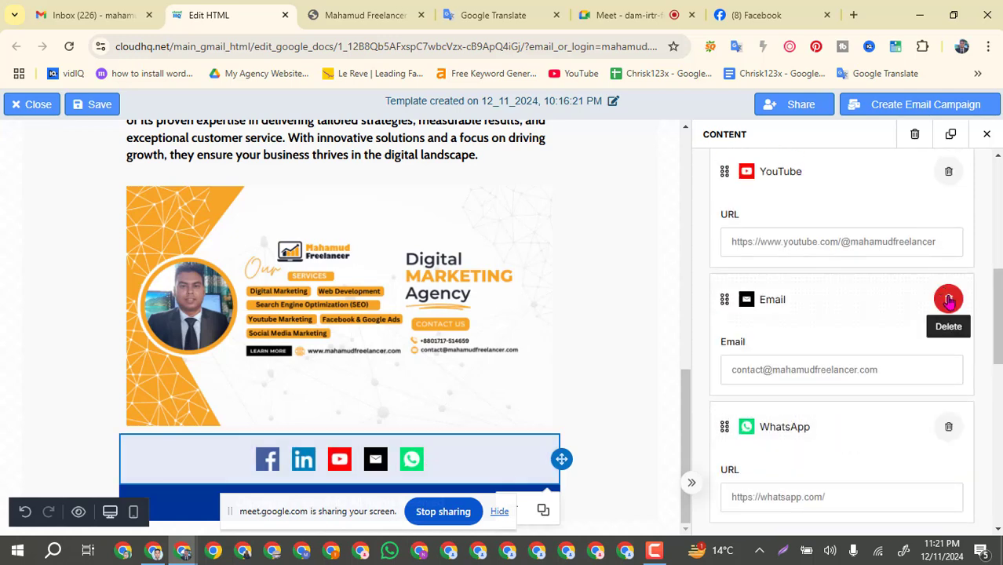
left_click_drag(719, 439, 719, 331)
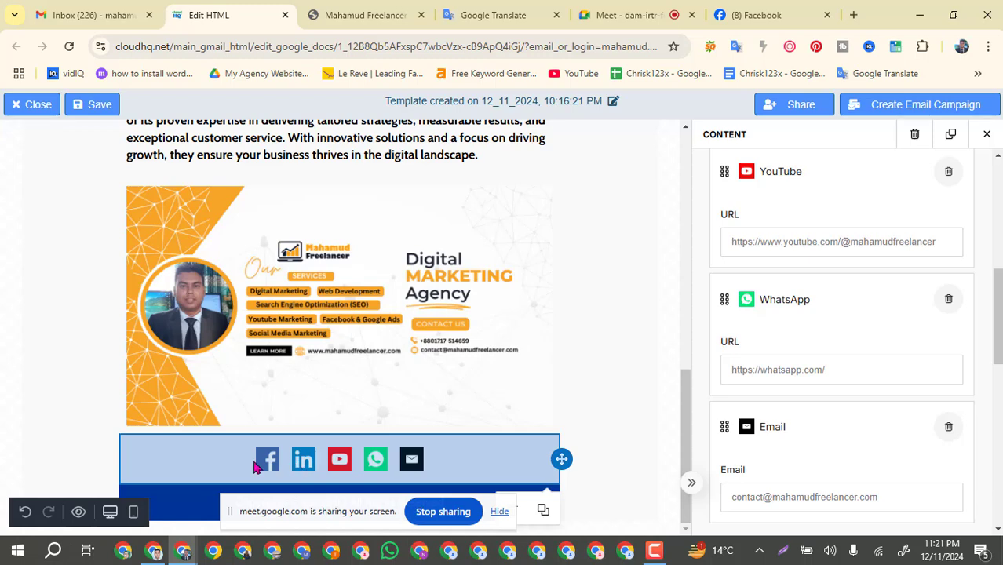
Step: Reorder the social links so that LinkedIn comes first, ahead of Facebook
scroll(871, 346, "up", 3)
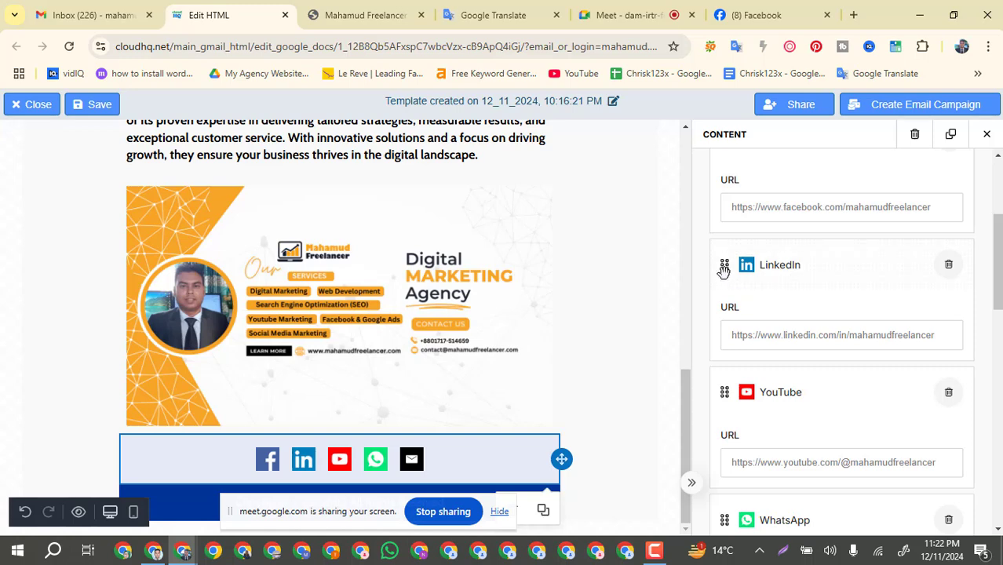
left_click_drag(723, 269, 725, 292)
scroll(761, 347, "up", 1)
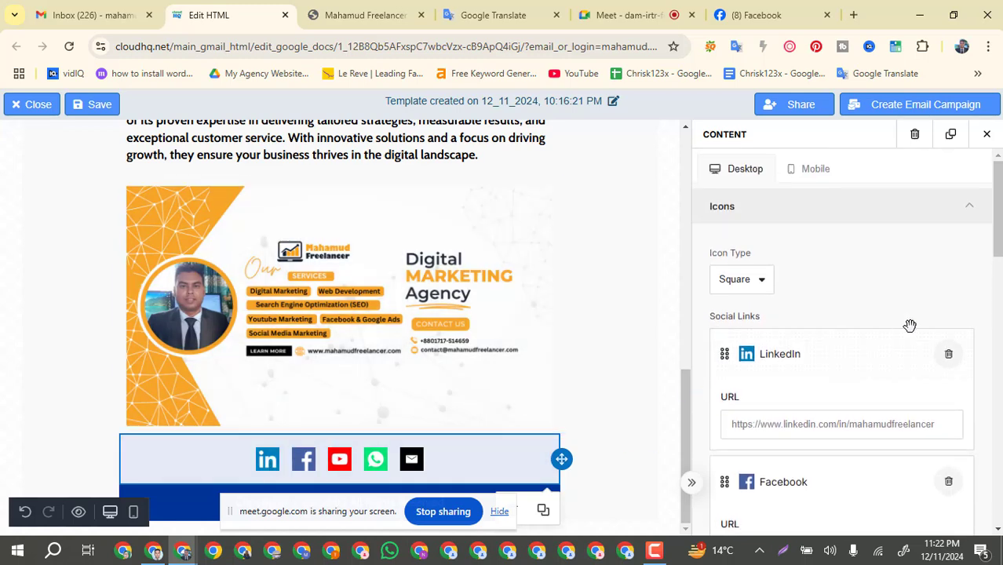
Step: Reorder the social links so that they run WhatsApp, YouTube, Facebook, LinkedIn and Email
scroll(909, 323, "down", 3)
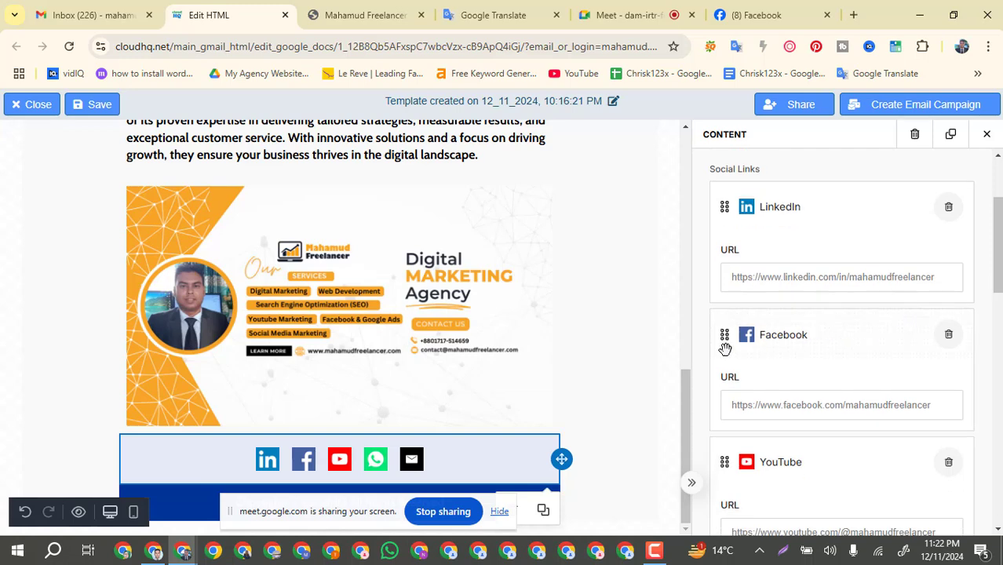
left_click_drag(723, 342, 701, 348)
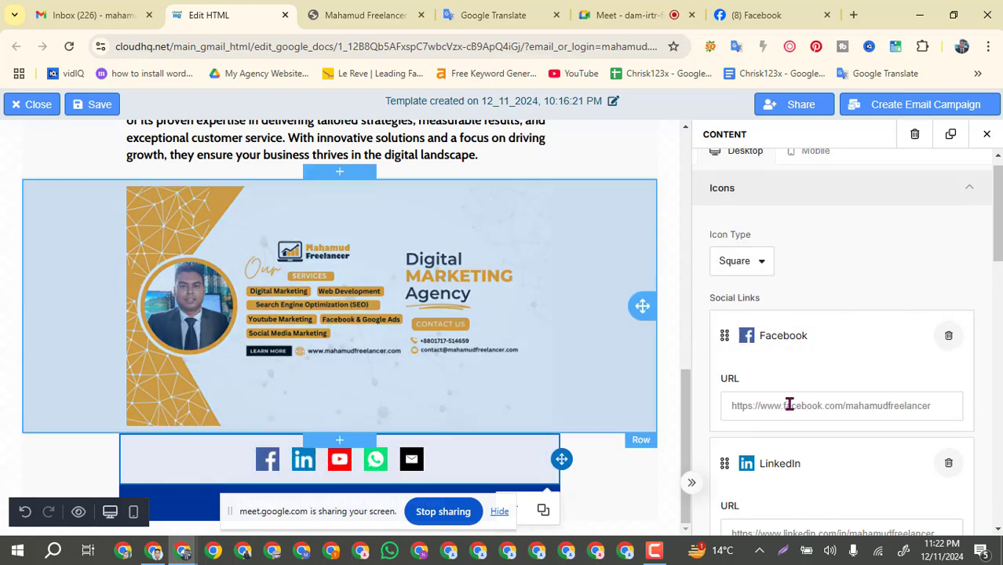
scroll(841, 395, "down", 2)
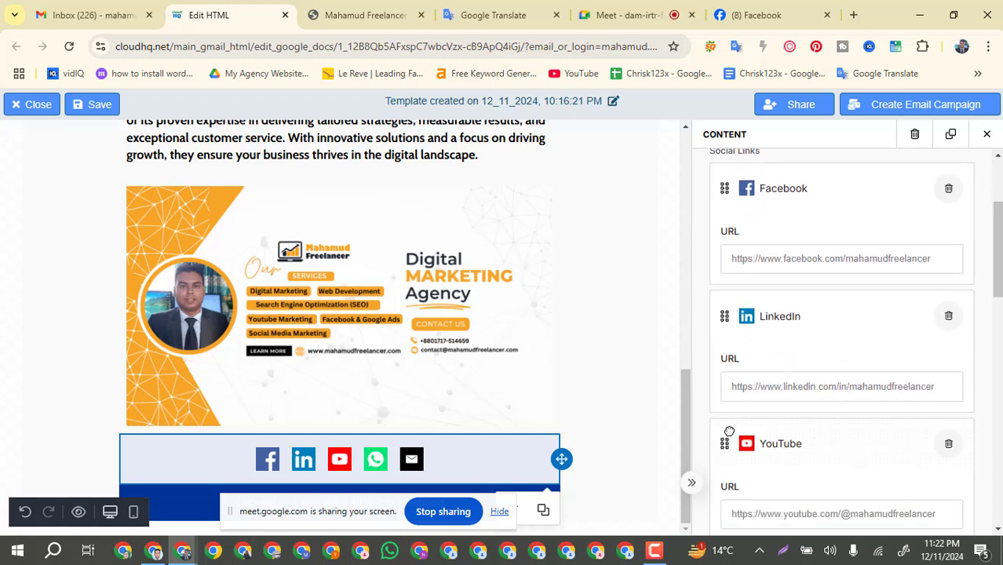
left_click_drag(729, 430, 730, 299)
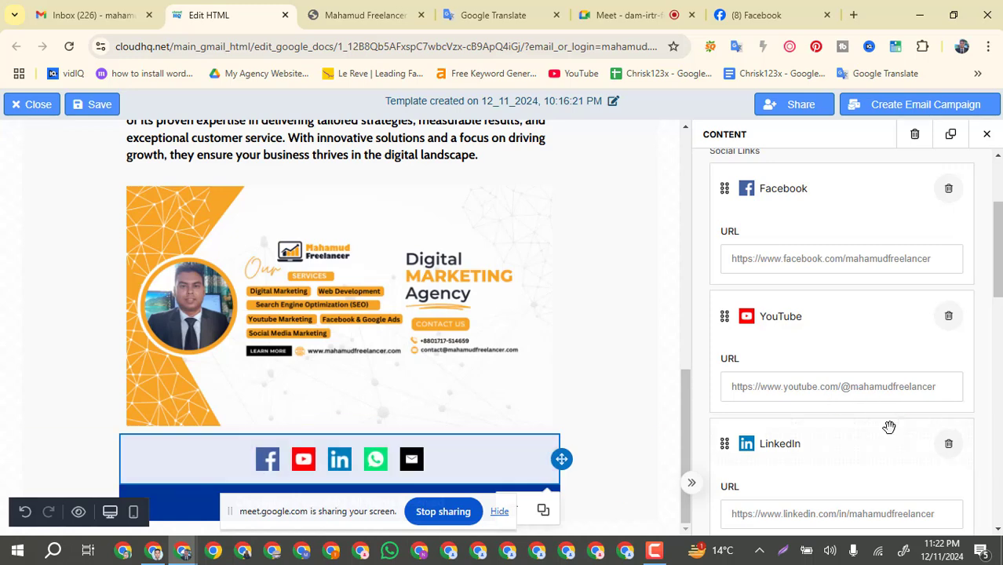
scroll(889, 427, "down", 2)
left_click_drag(738, 428, 755, 376)
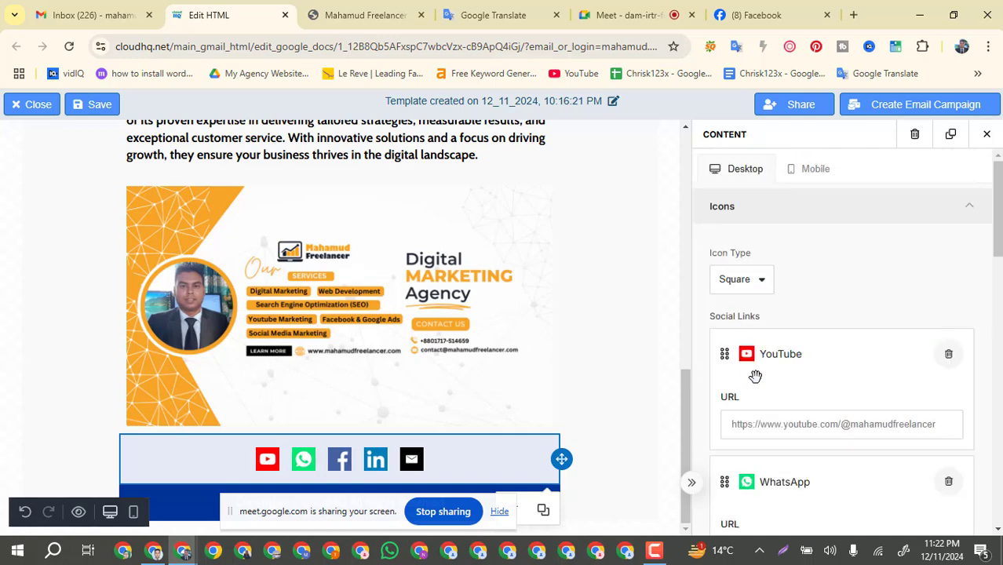
left_click_drag(768, 471, 750, 329)
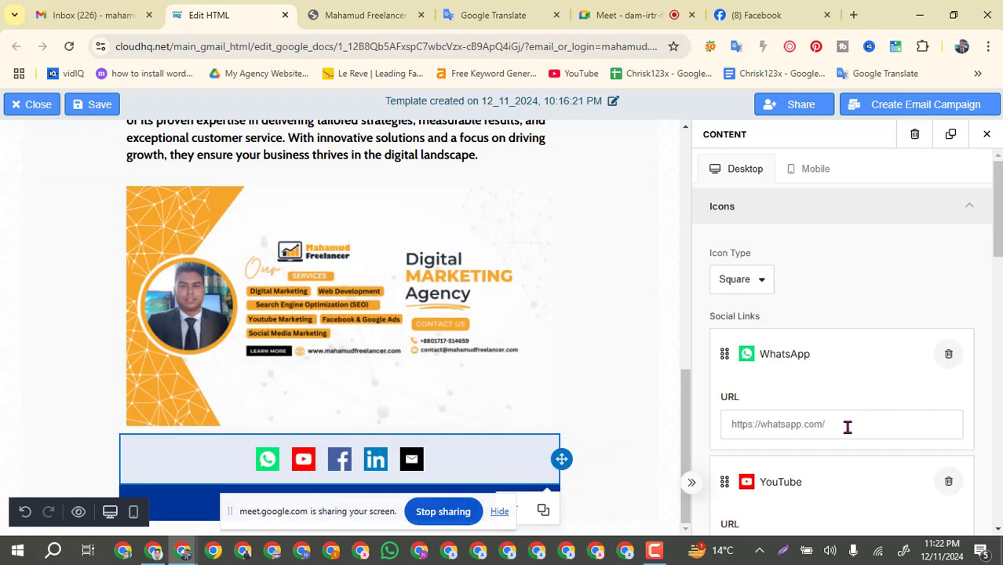
Step: Switch to the browser window with the agency's YouTube channel and open the featured video on its home page
left_click(847, 427)
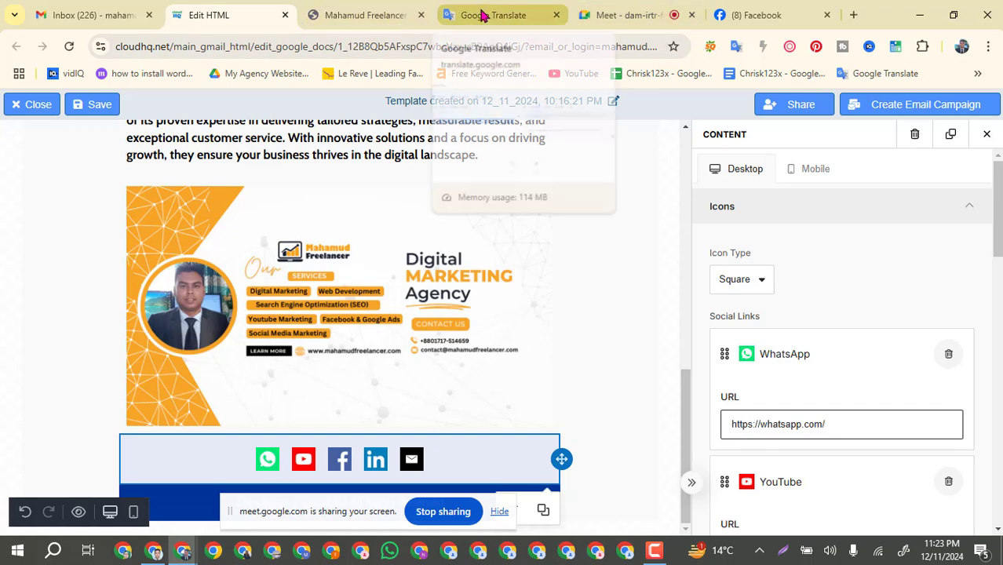
left_click(154, 553)
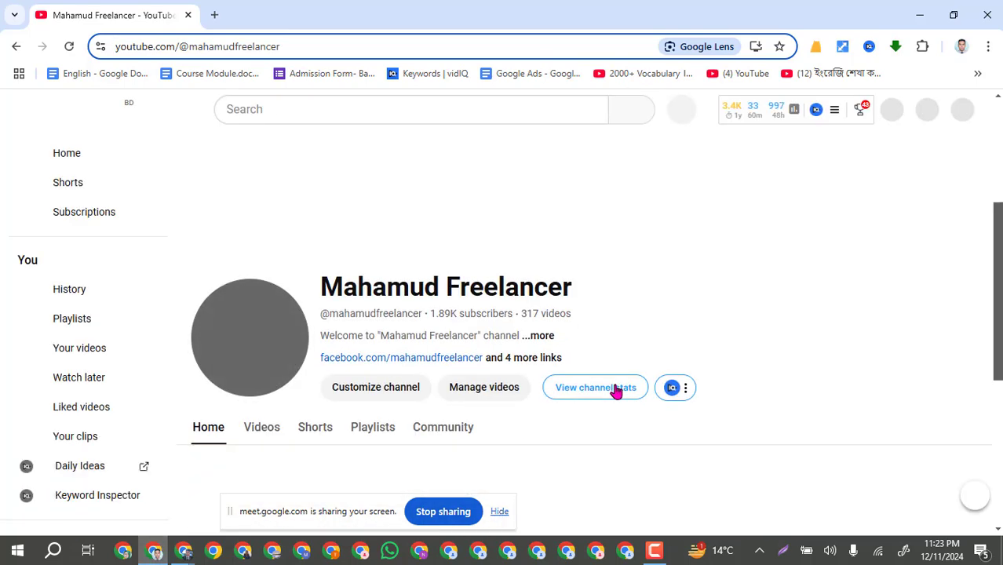
scroll(486, 408, "down", 2)
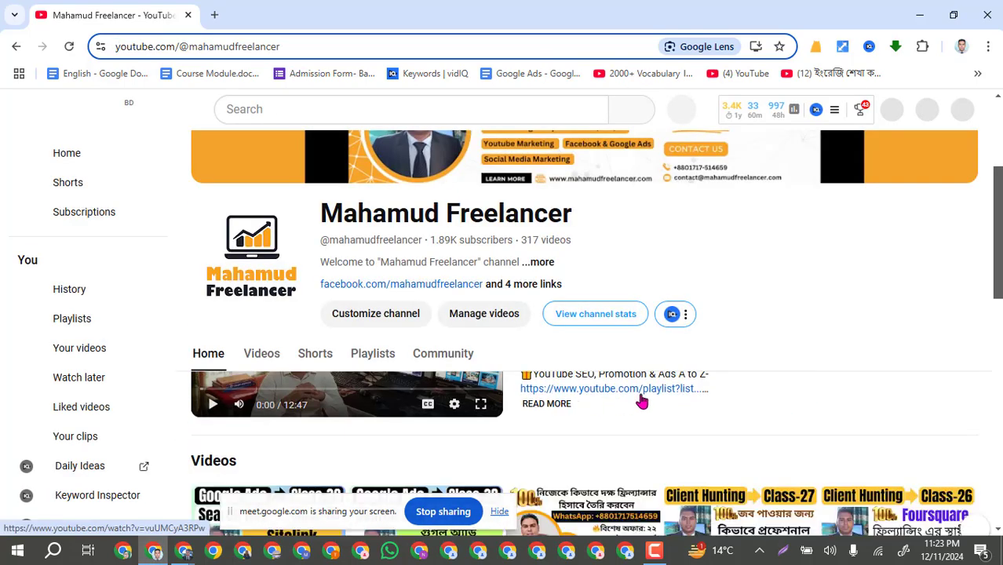
left_click(543, 404)
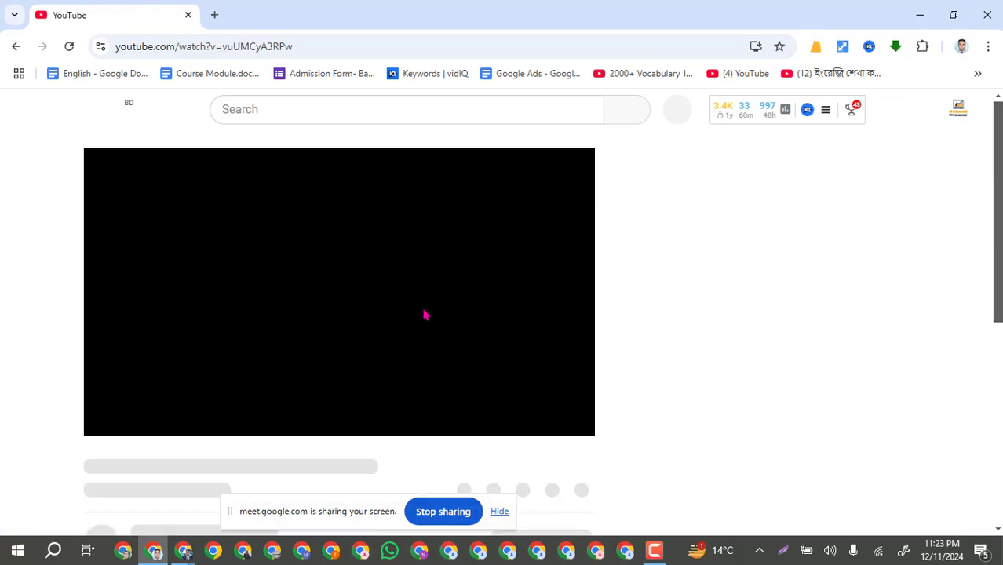
Step: Expand the description of the freelancing success story video and copy the WhatsApp wa.link address from it
scroll(424, 314, "down", 2)
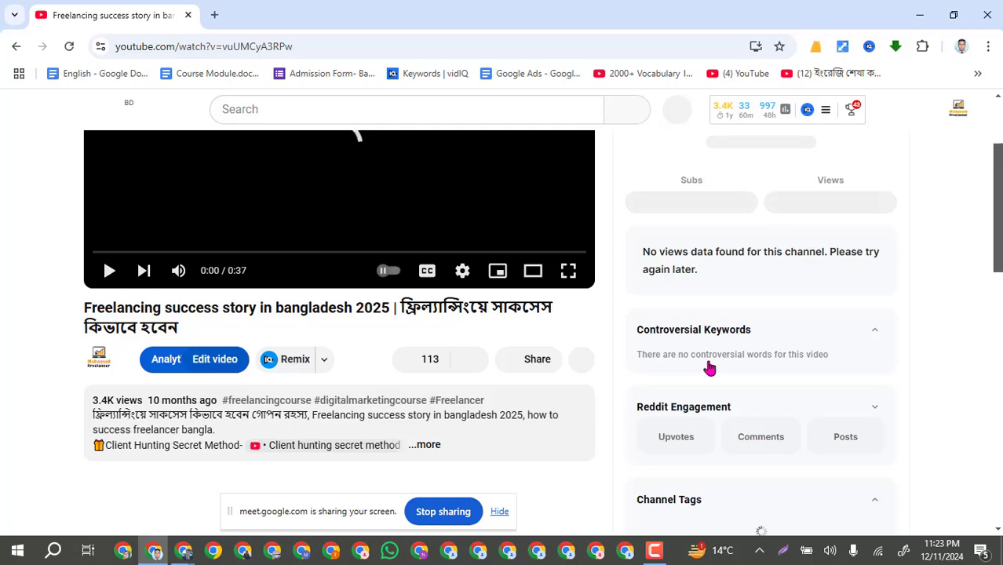
scroll(788, 366, "down", 2)
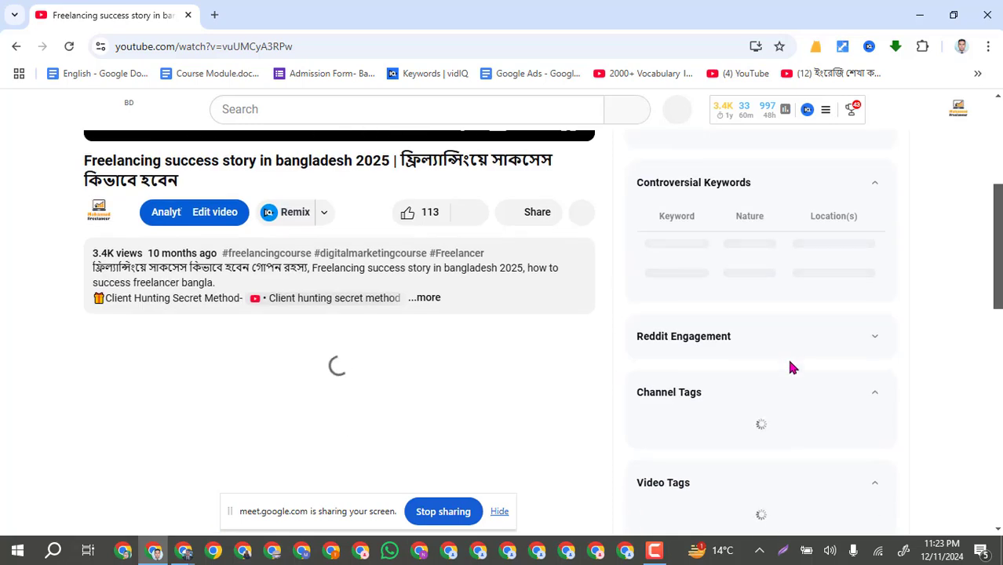
scroll(791, 366, "down", 2)
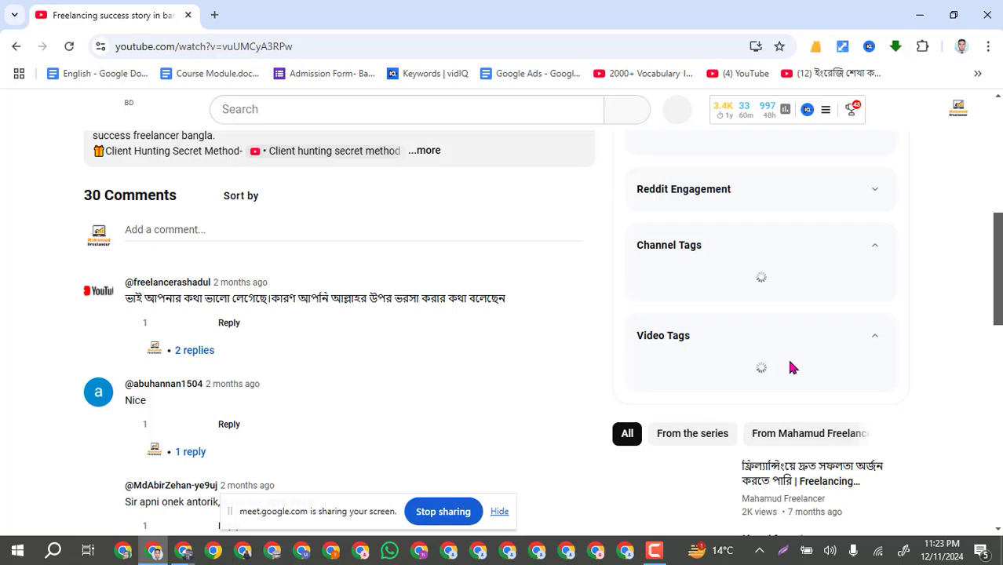
scroll(510, 307, "up", 3)
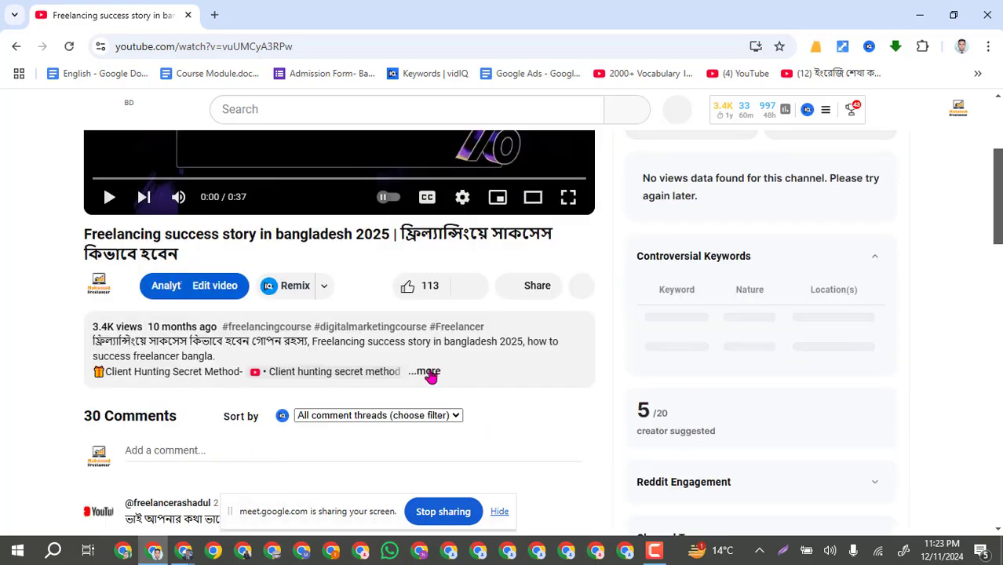
left_click(528, 380)
scroll(531, 376, "down", 5)
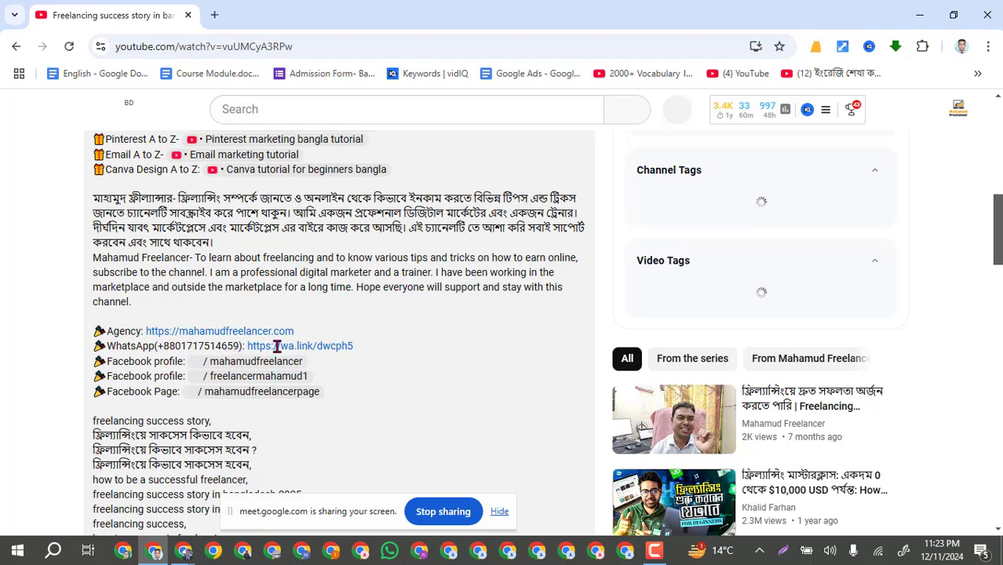
left_click_drag(352, 348, 246, 348)
key("ctrl+c")
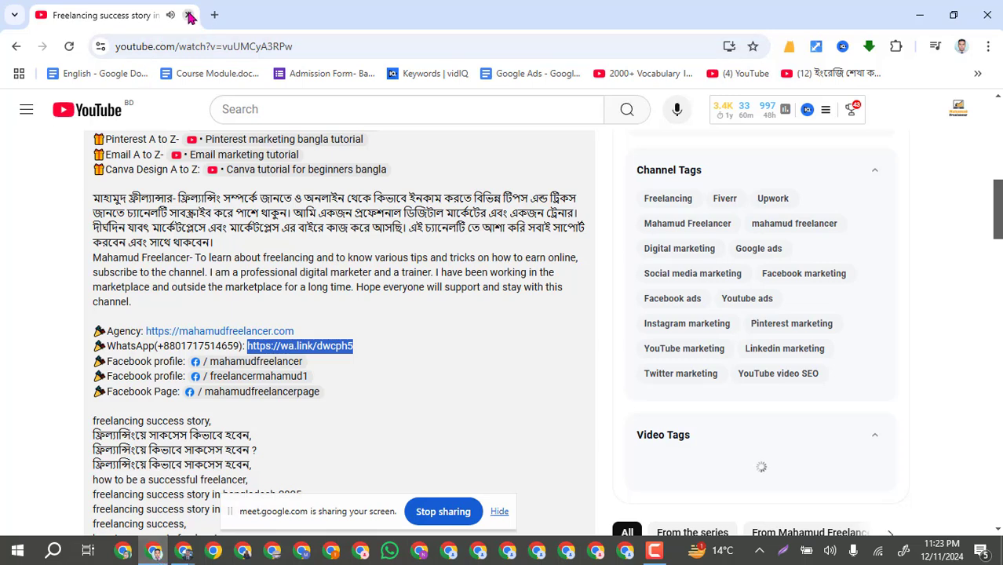
Step: Return to the email template, replace the WhatsApp icon's URL with the copied wa.link address, and deselect the icons block
key("alt+Tab")
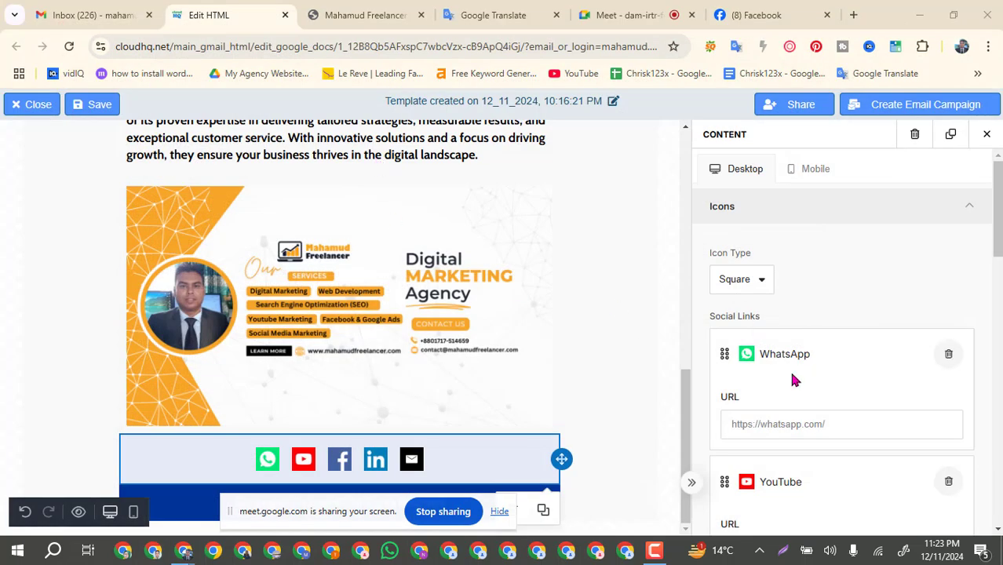
left_click_drag(832, 424, 714, 429)
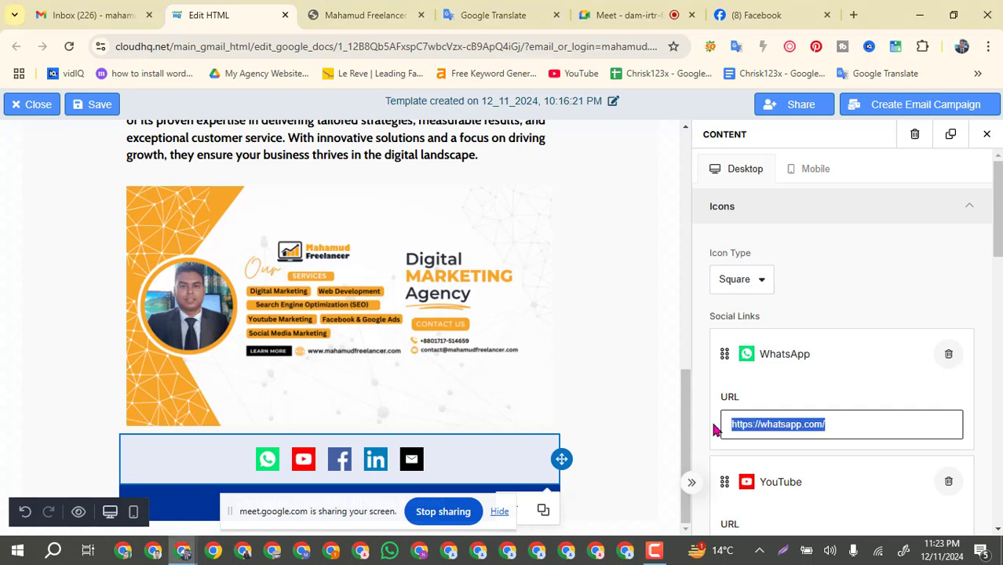
key("ctrl+v")
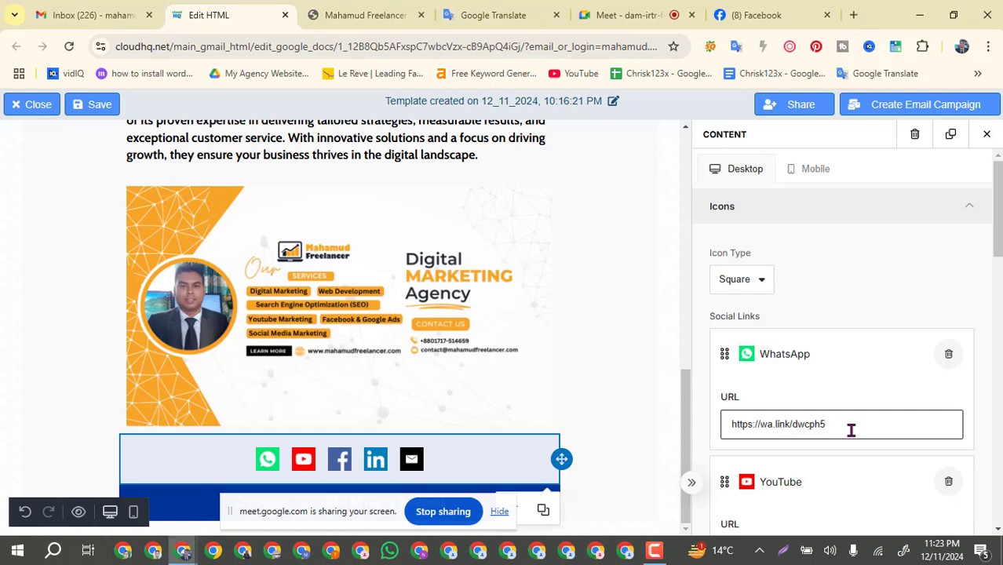
scroll(851, 430, "down", 2)
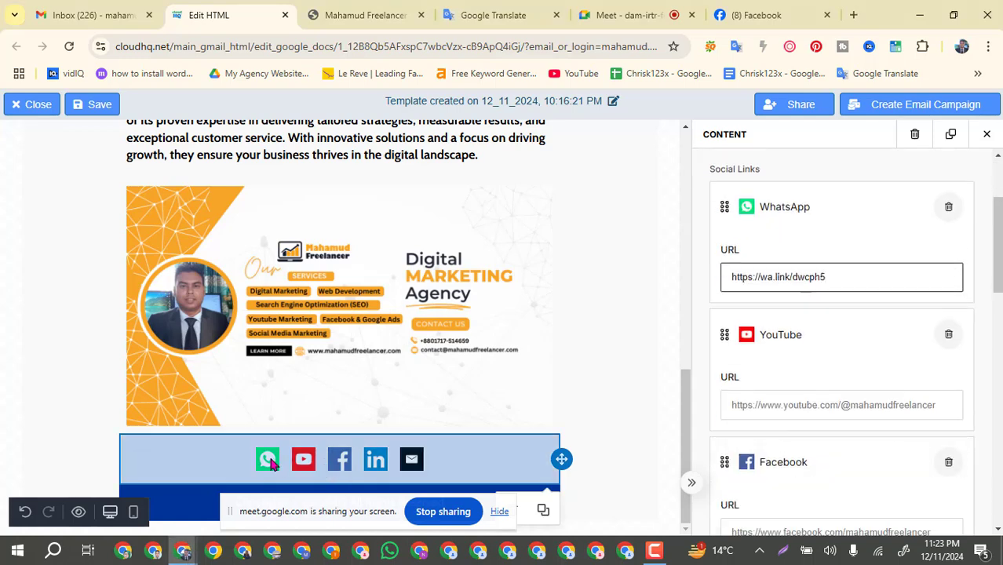
scroll(922, 419, "down", 5)
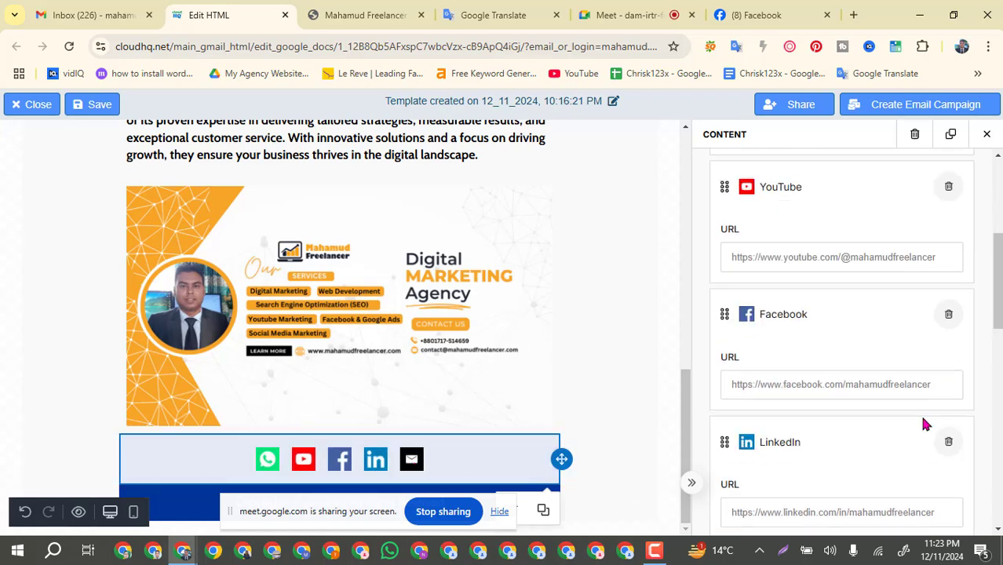
scroll(871, 421, "down", 5)
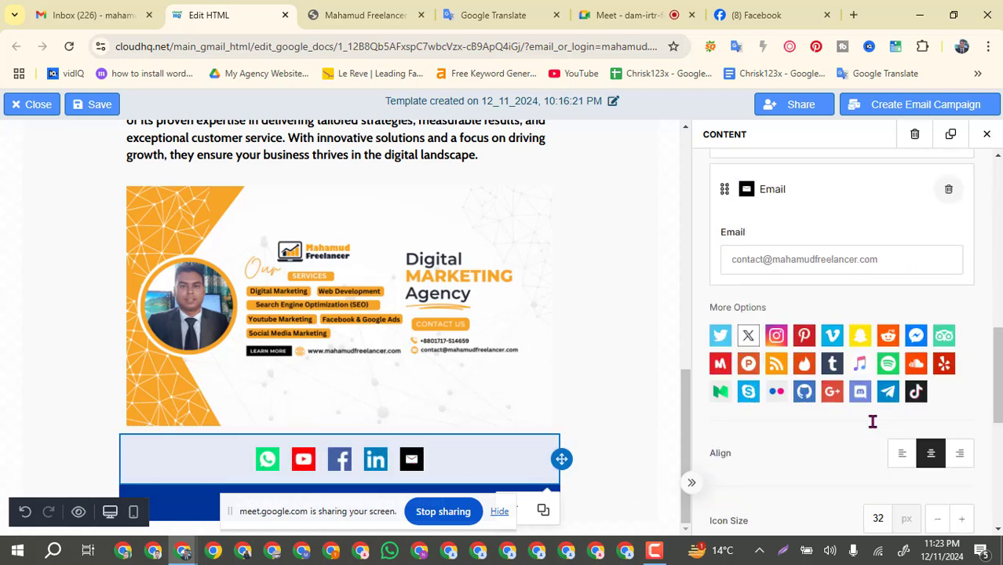
left_click(665, 458)
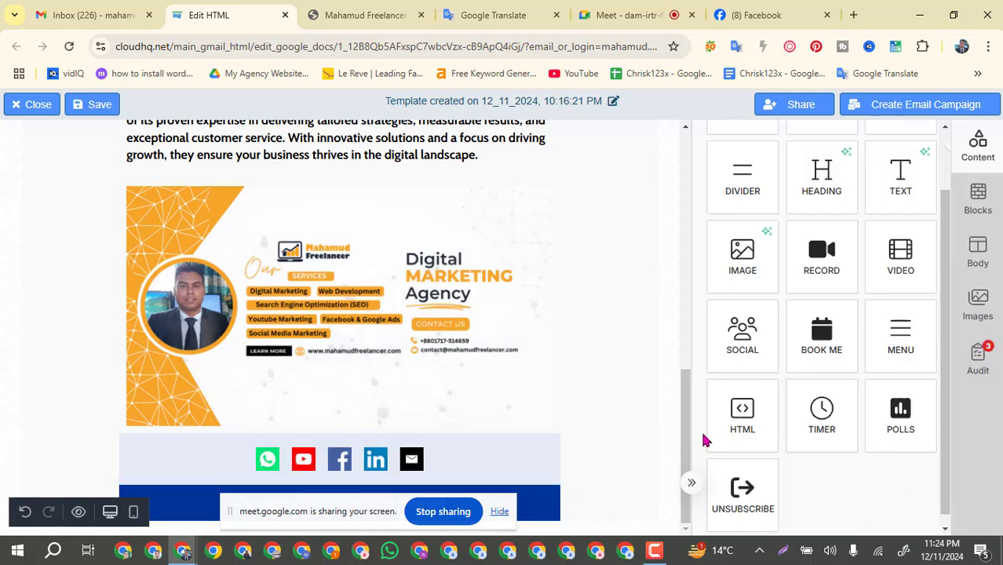
Step: Delete the "Copyrights © cloudHQ All Rights Reserved" text from the blue footer row
left_click_drag(349, 513, 831, 520)
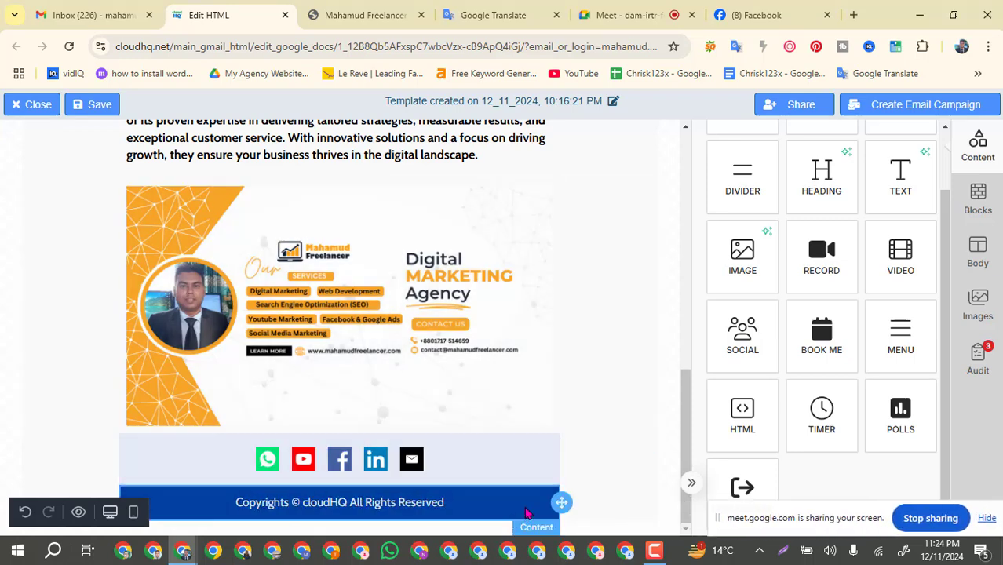
left_click(569, 506)
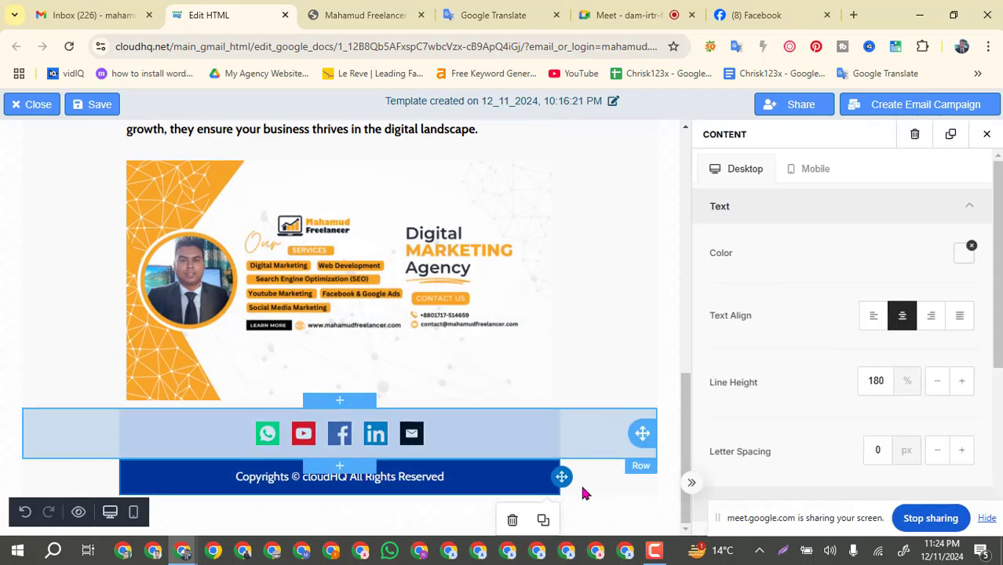
left_click(513, 521)
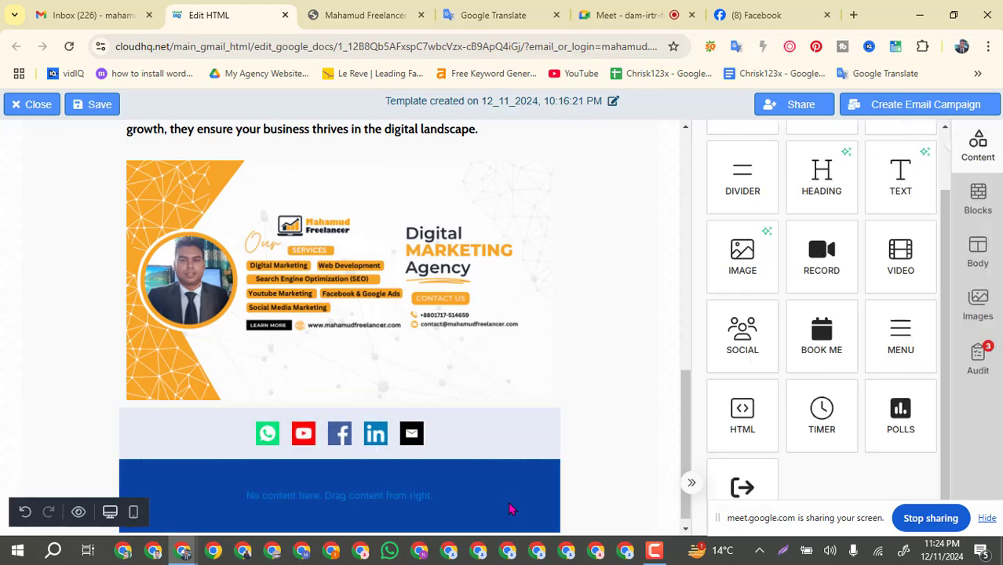
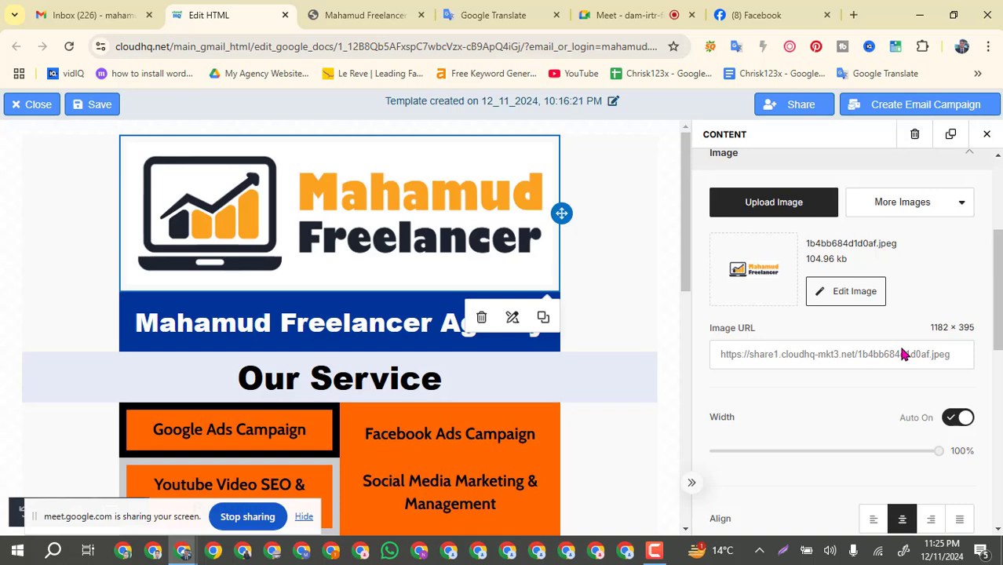
Step: Try the square, 16:9, 5:3, 4:3, 10:8 and custom crop ratios on the header logo, and discard the image edit
scroll(899, 345, "down", 1)
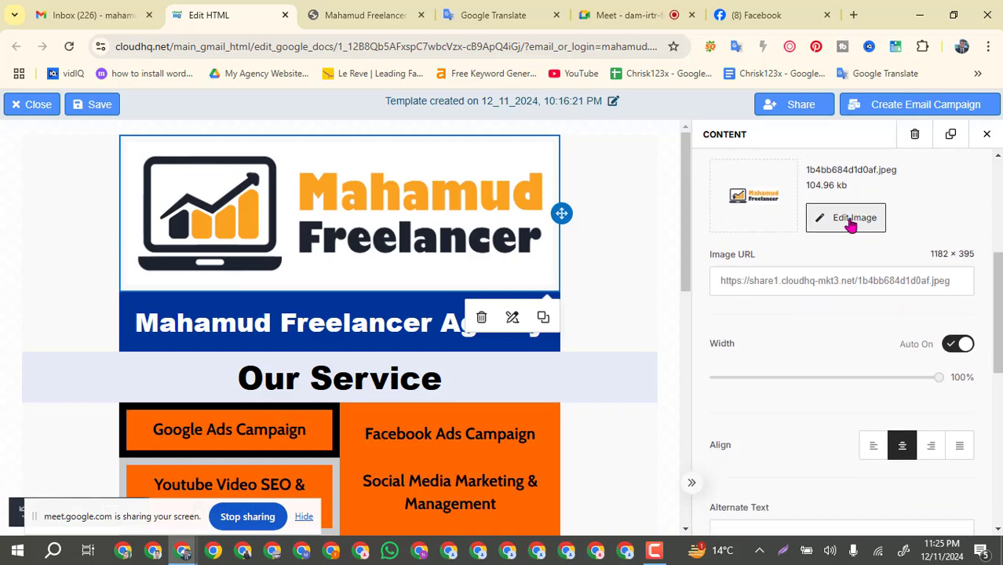
left_click(850, 224)
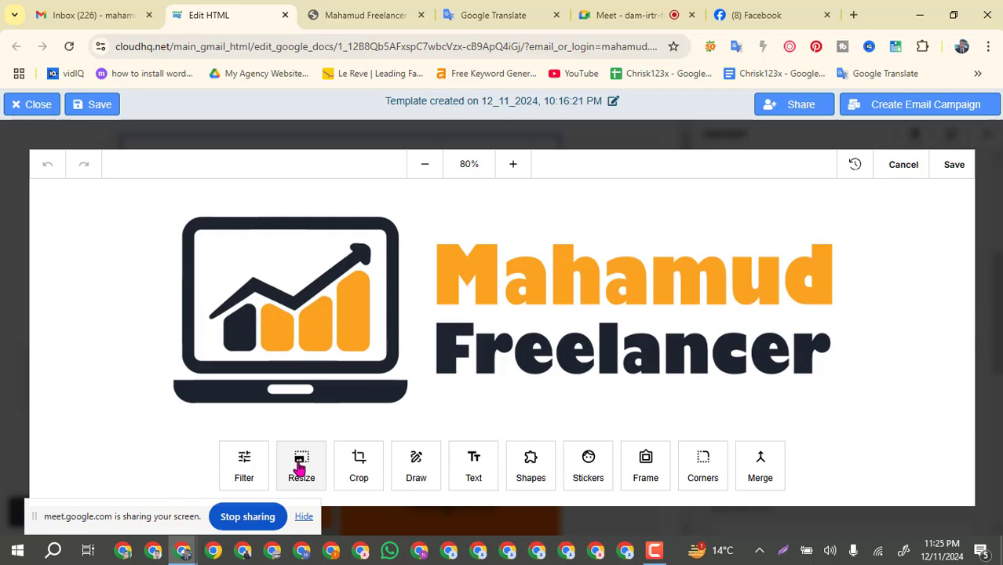
left_click(353, 467)
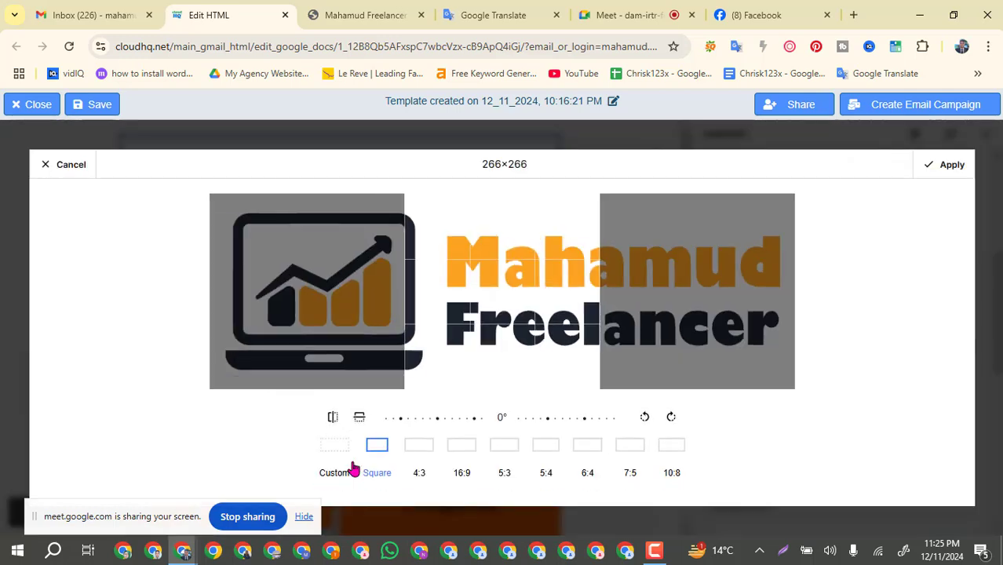
left_click(463, 451)
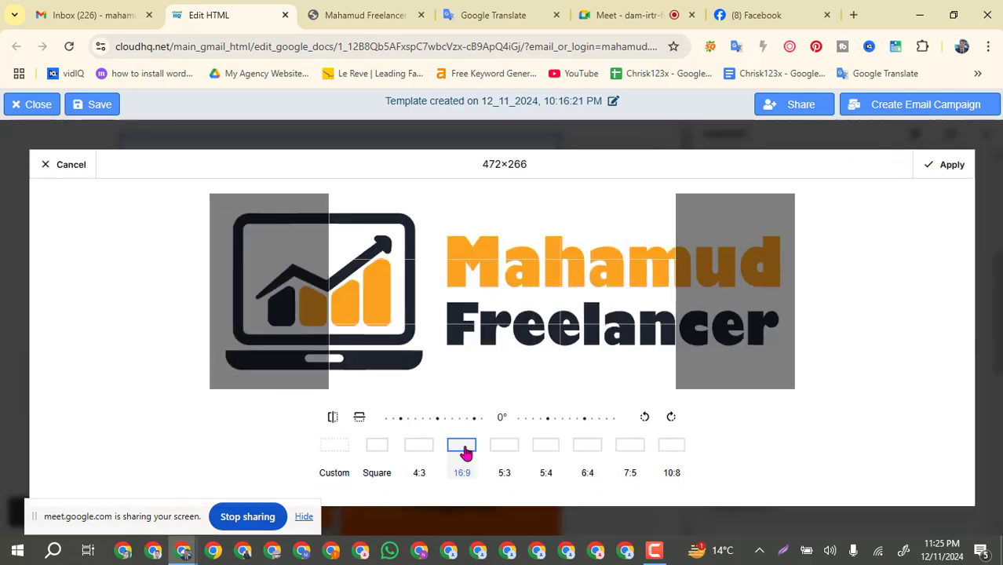
left_click(505, 446)
left_click(547, 446)
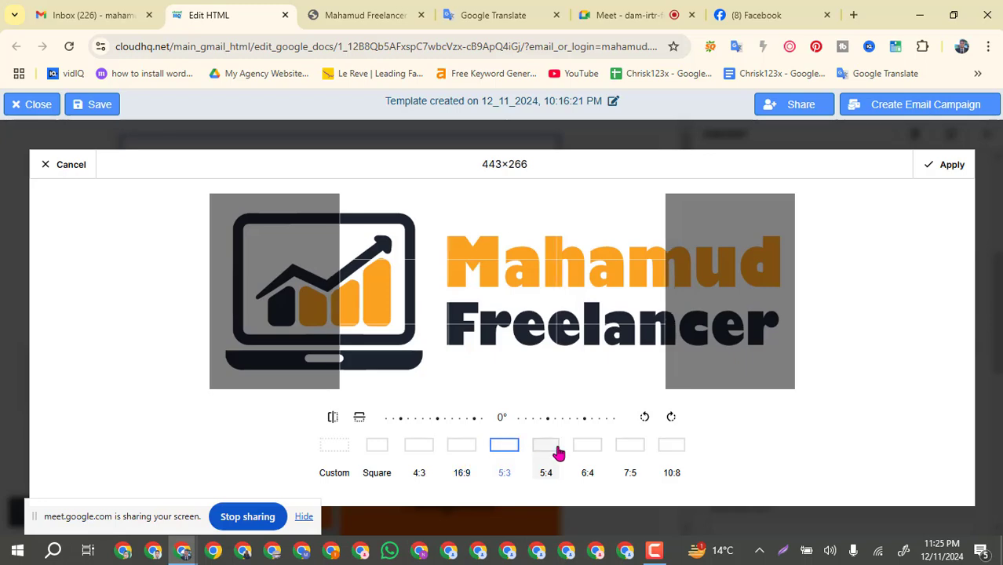
left_click(600, 447)
left_click(422, 449)
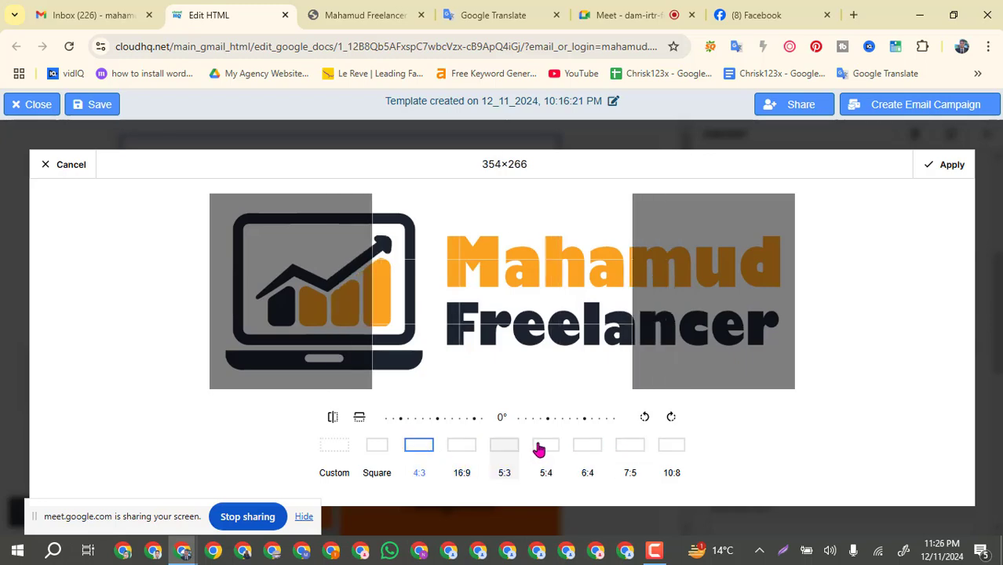
left_click(588, 446)
left_click(630, 446)
left_click(673, 446)
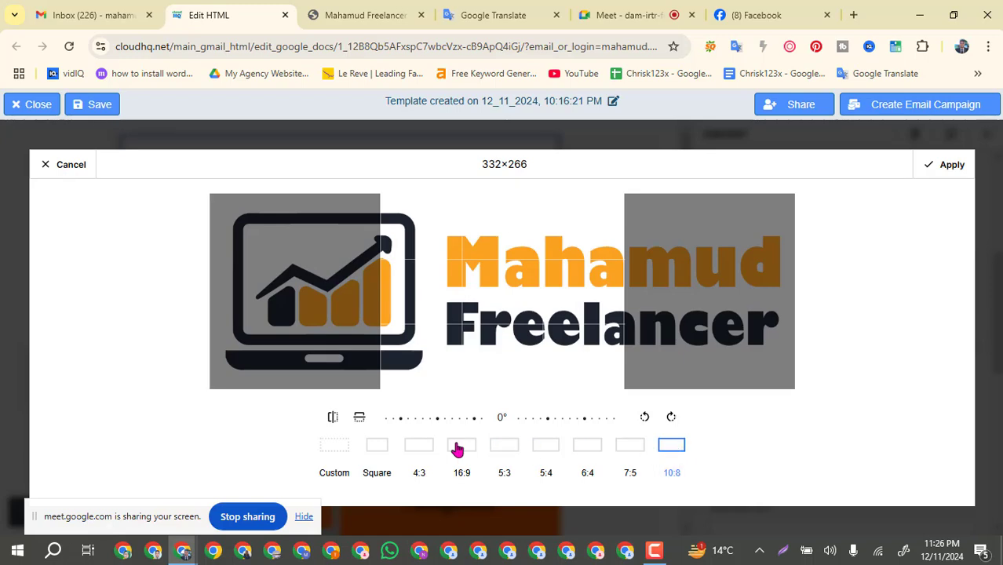
left_click(415, 446)
left_click(377, 446)
left_click(338, 447)
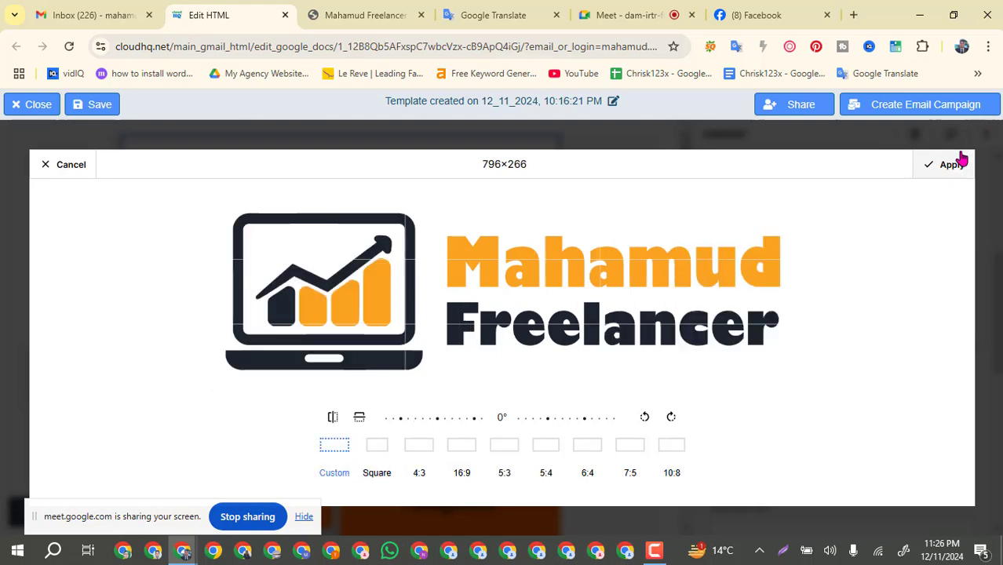
left_click(61, 164)
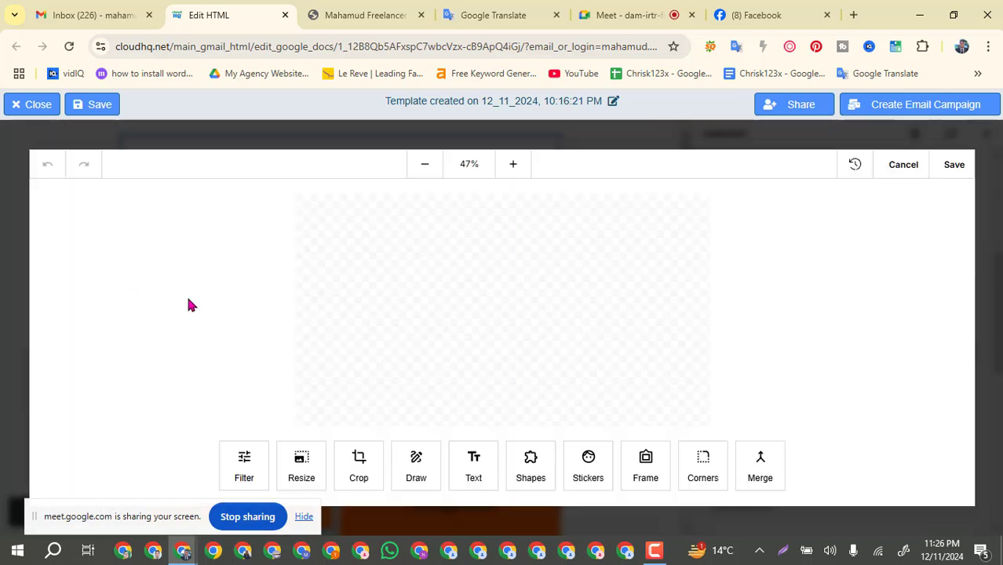
left_click(903, 165)
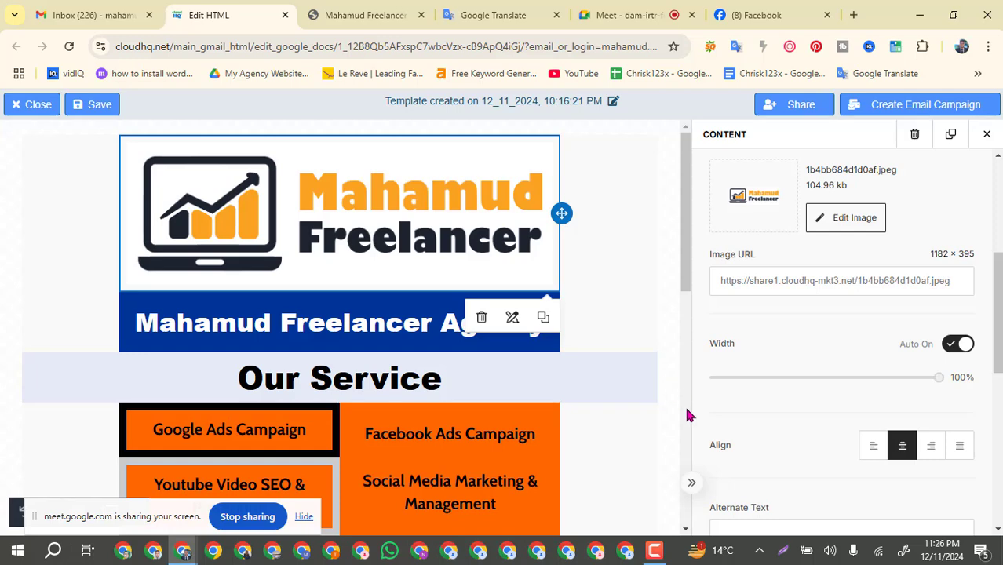
Step: Select the agency name heading below the logo and examine its text, link, padding and responsive design settings
scroll(641, 394, "down", 1)
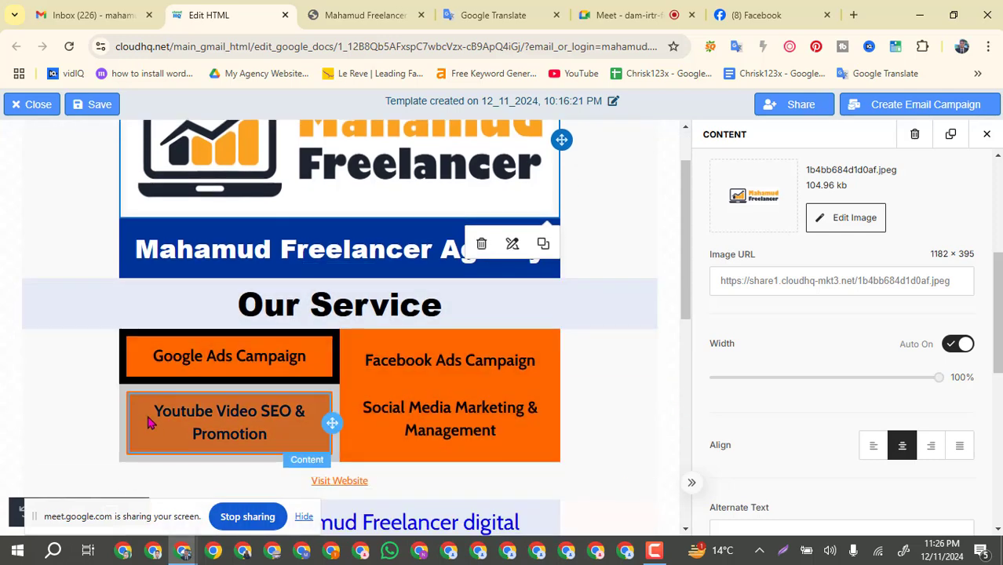
scroll(179, 392, "down", 2)
scroll(374, 305, "up", 3)
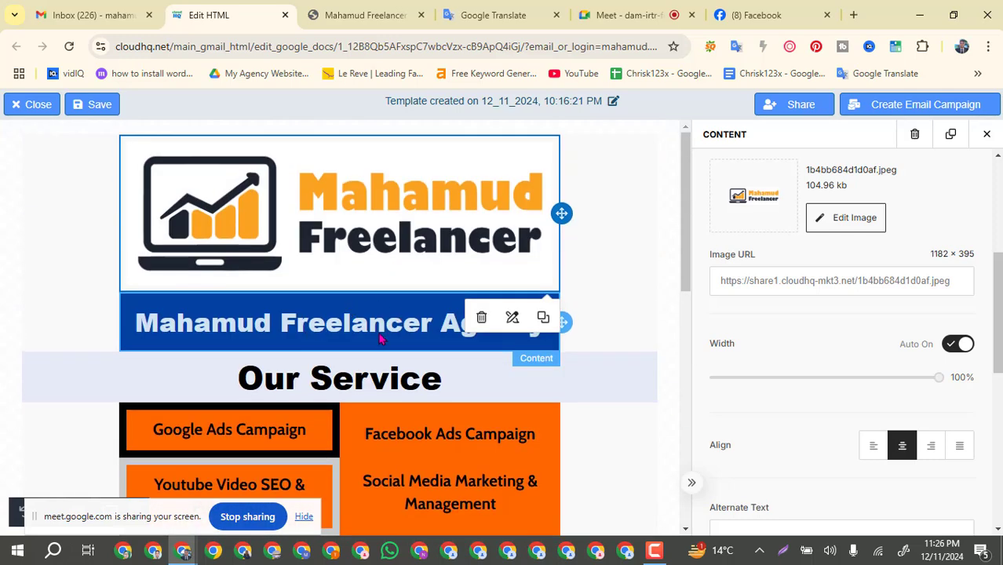
left_click(392, 328)
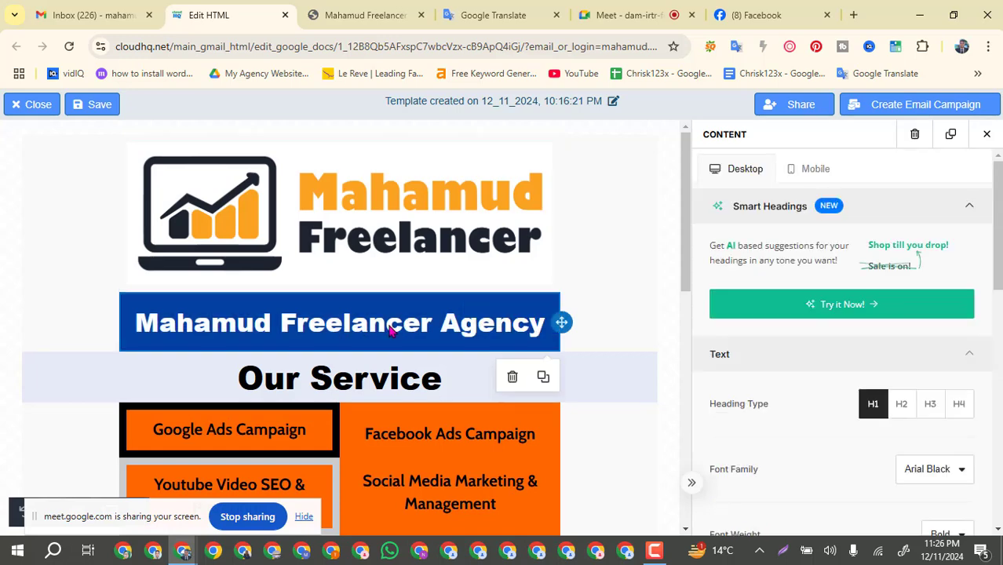
scroll(898, 315, "down", 3)
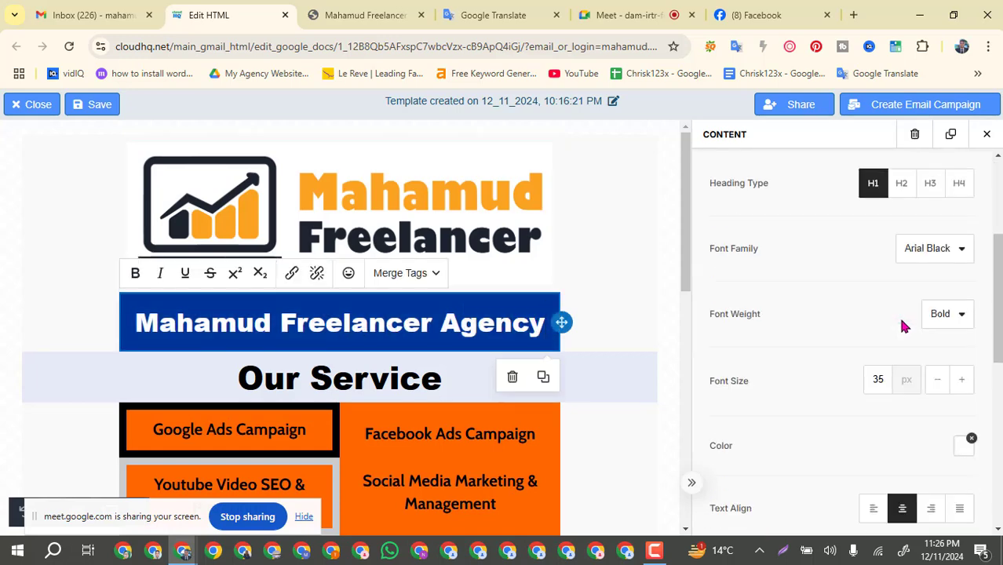
scroll(901, 321, "down", 4)
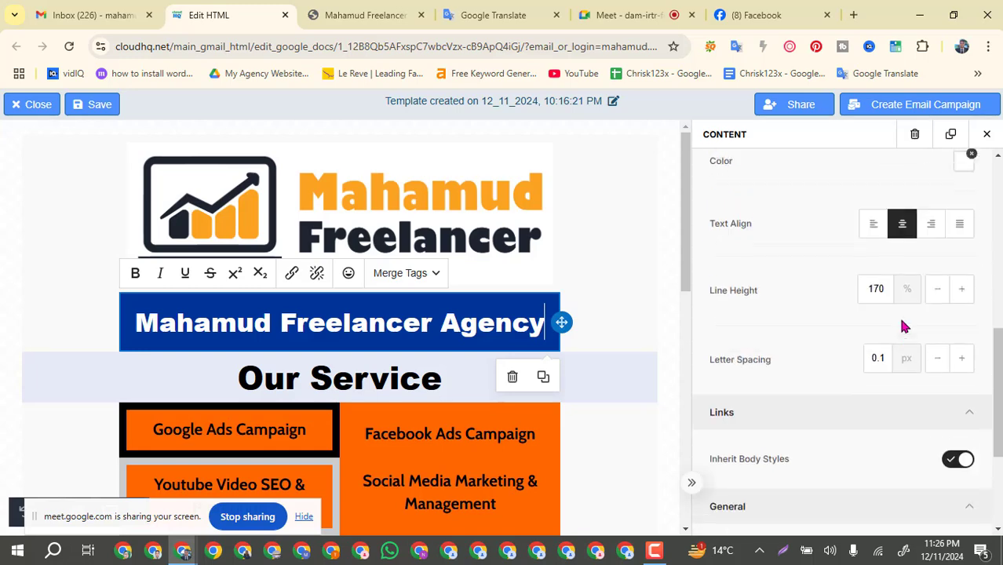
scroll(902, 325, "down", 3)
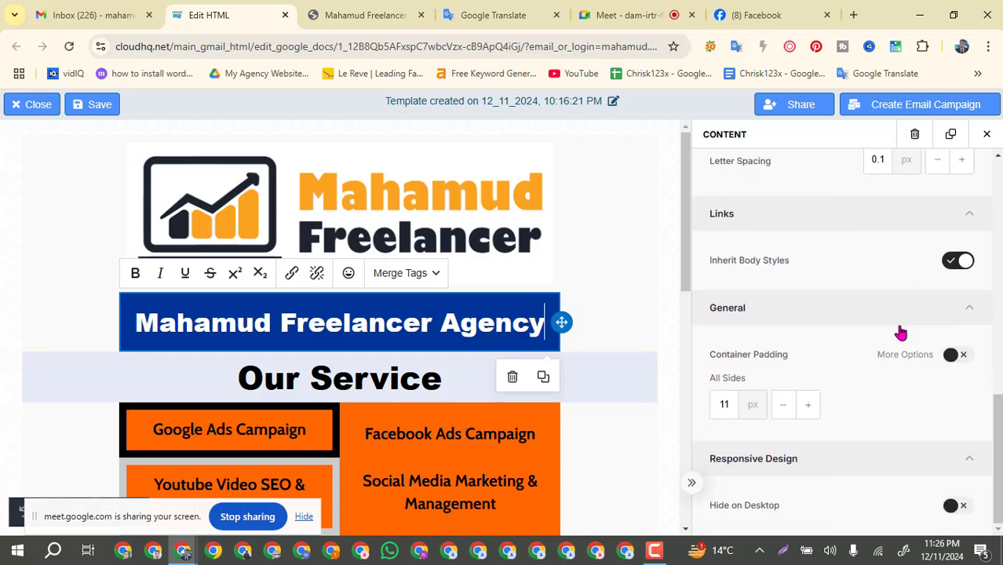
scroll(884, 378, "up", 3)
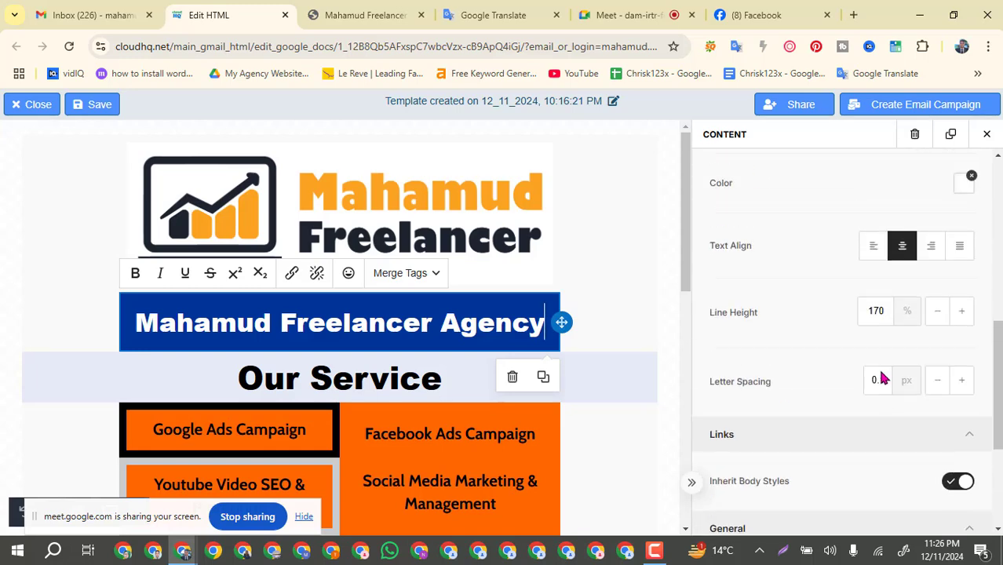
scroll(880, 378, "up", 5)
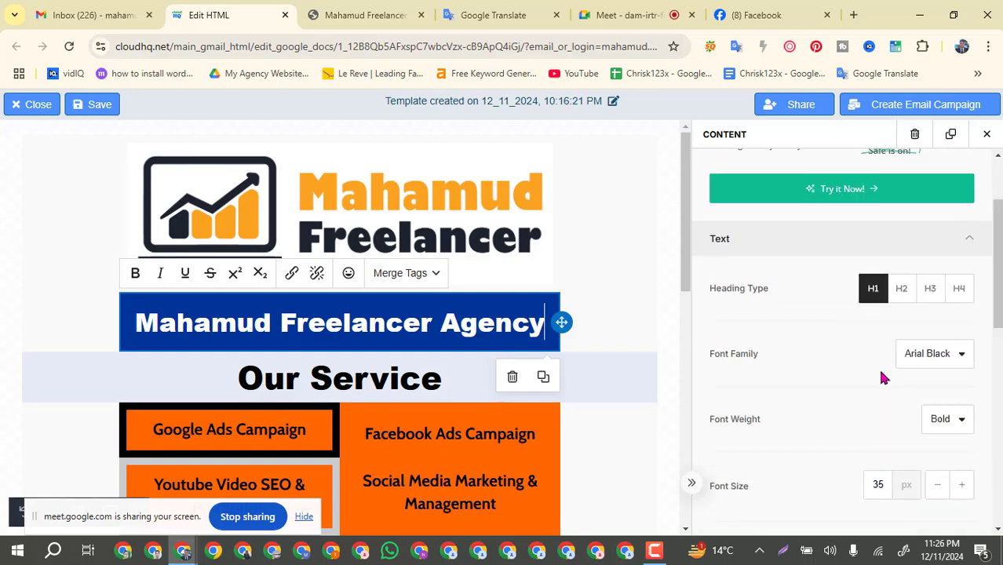
scroll(864, 369, "up", 3)
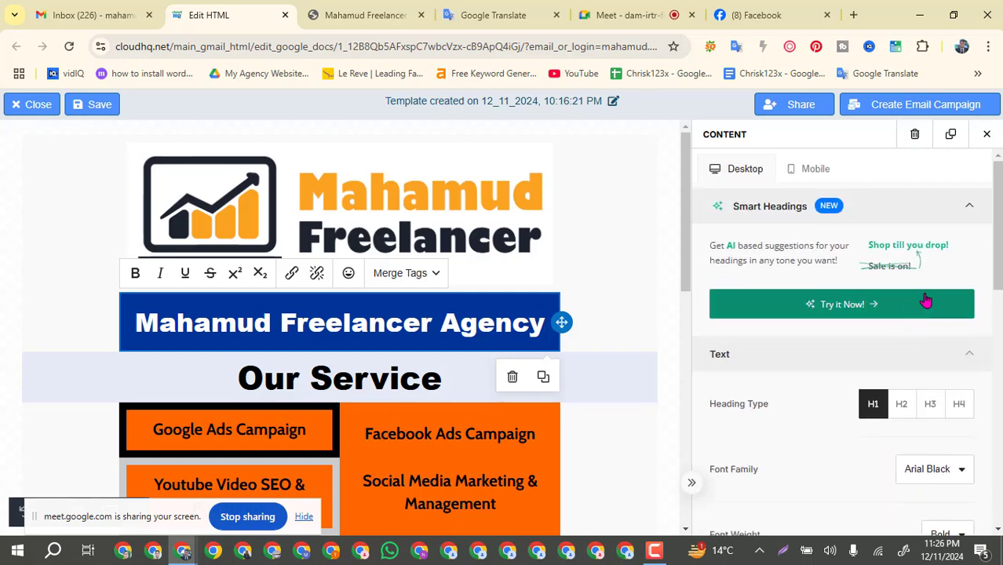
scroll(926, 301, "down", 2)
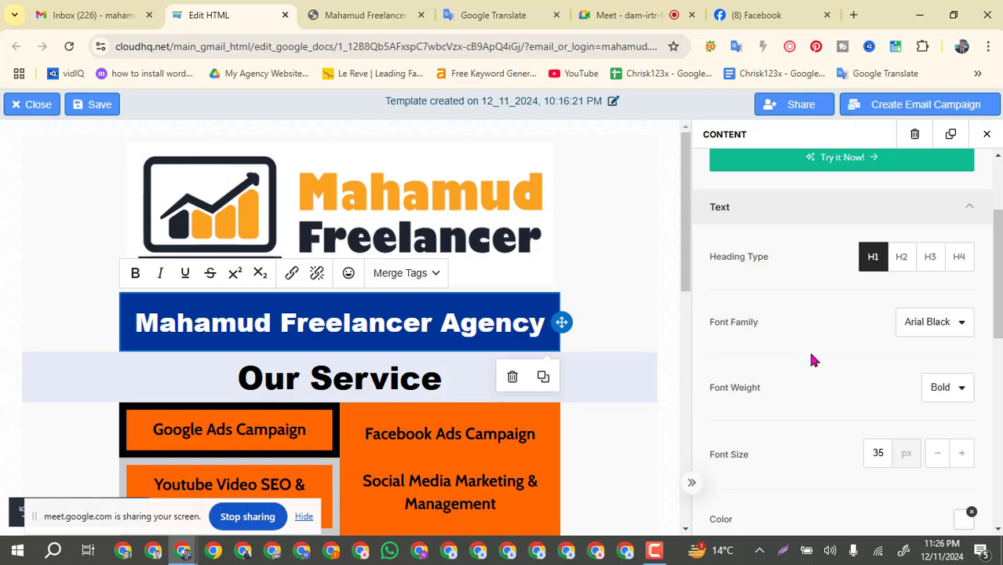
scroll(847, 348, "down", 2)
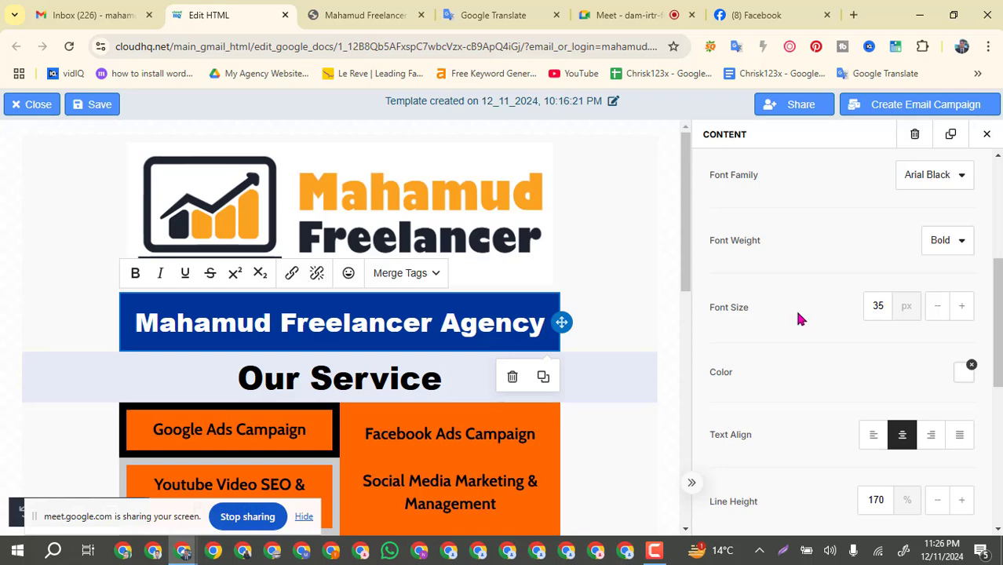
scroll(798, 313, "down", 2)
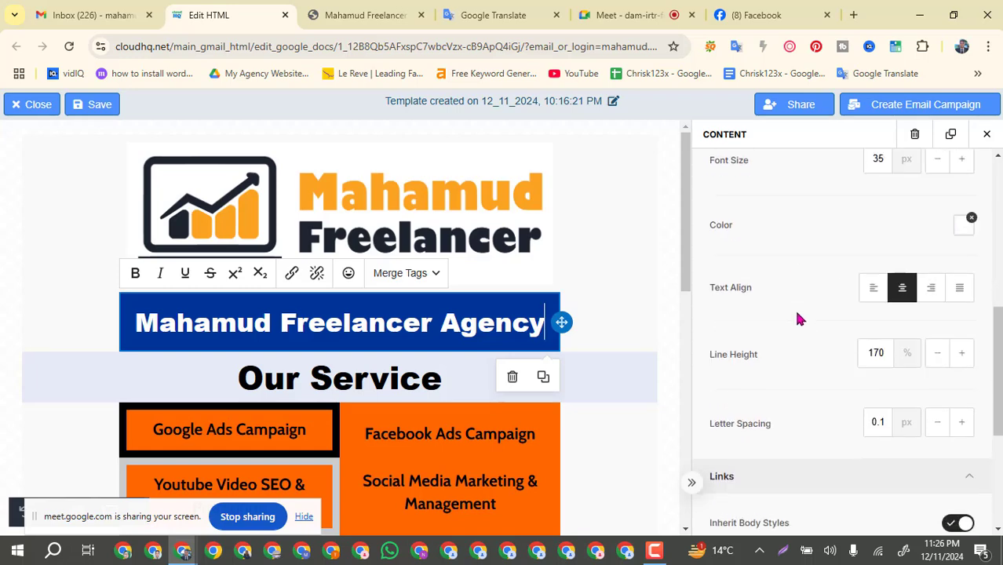
scroll(798, 352, "down", 1)
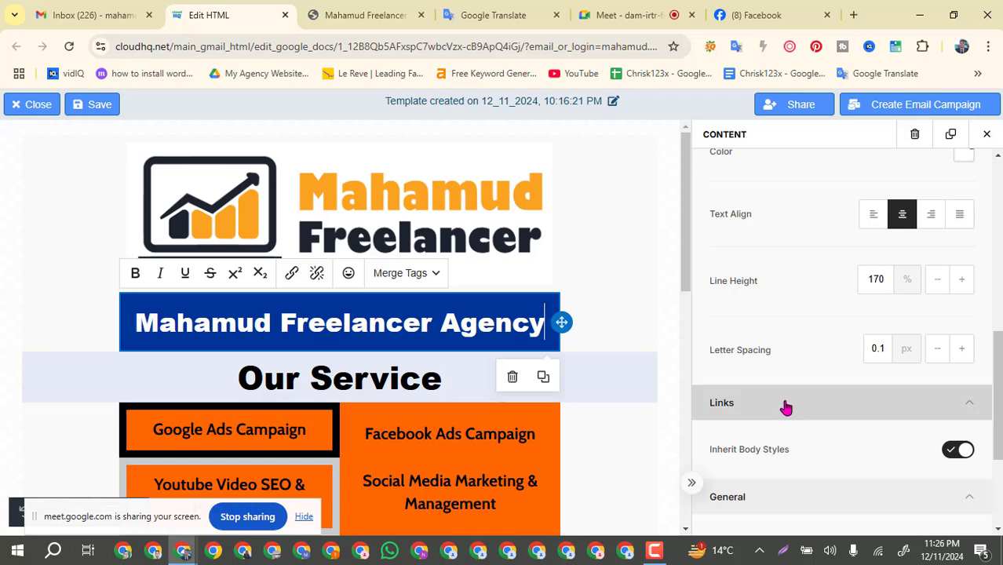
scroll(787, 393, "down", 3)
scroll(796, 361, "up", 6)
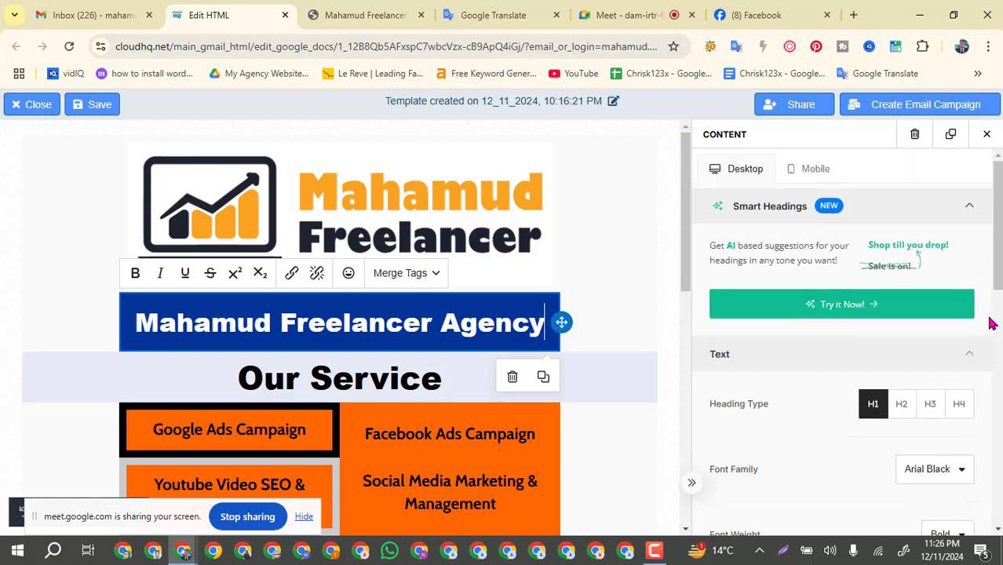
scroll(965, 326, "down", 1)
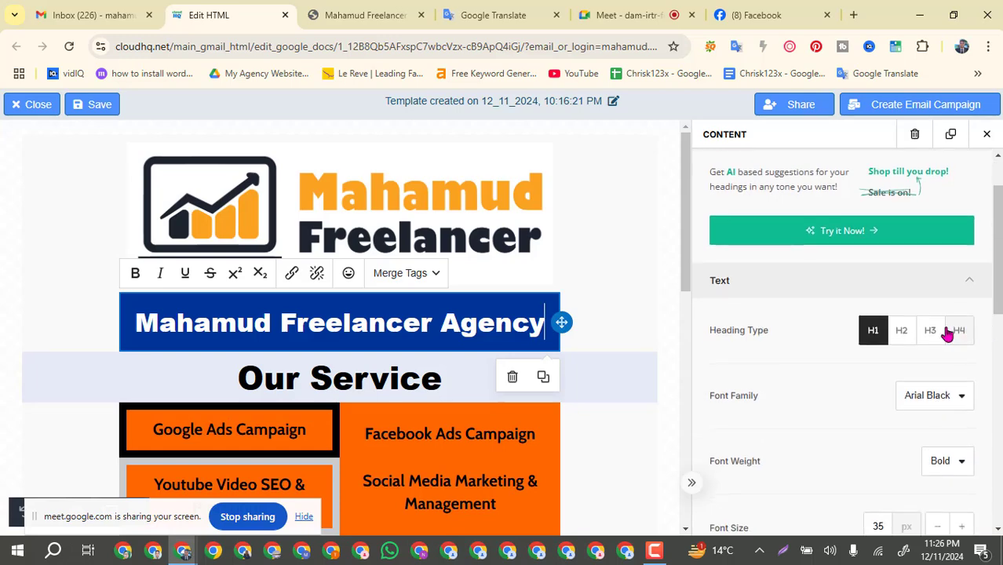
Step: Switch the agency name heading's type to H2, to H3, and back to H1
left_click(774, 289)
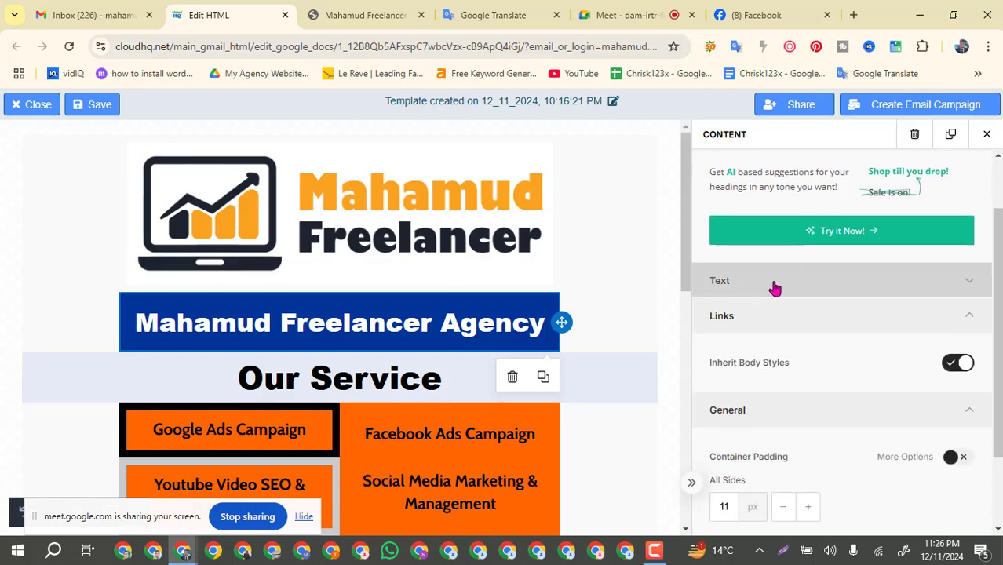
left_click(775, 284)
scroll(895, 321, "down", 2)
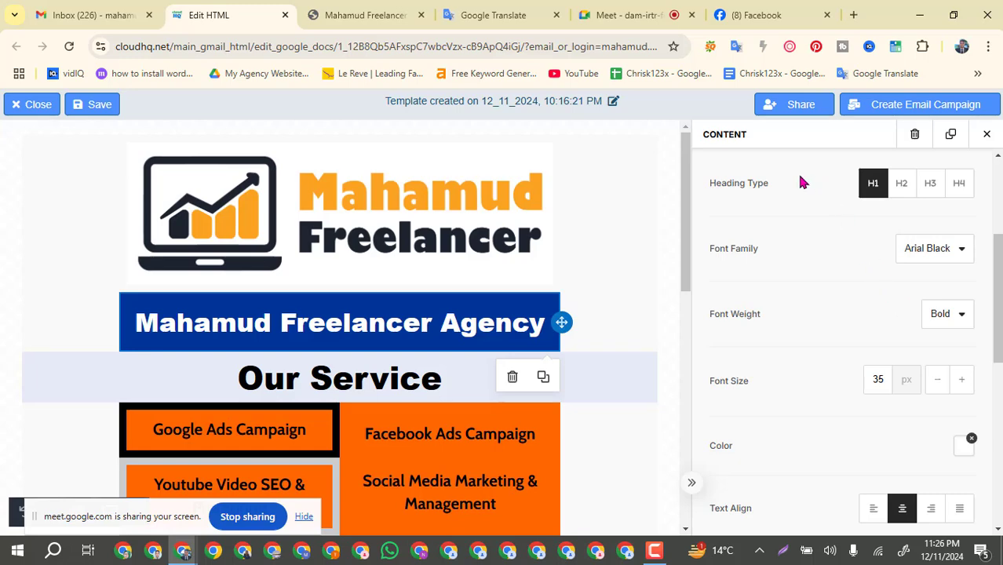
left_click(902, 186)
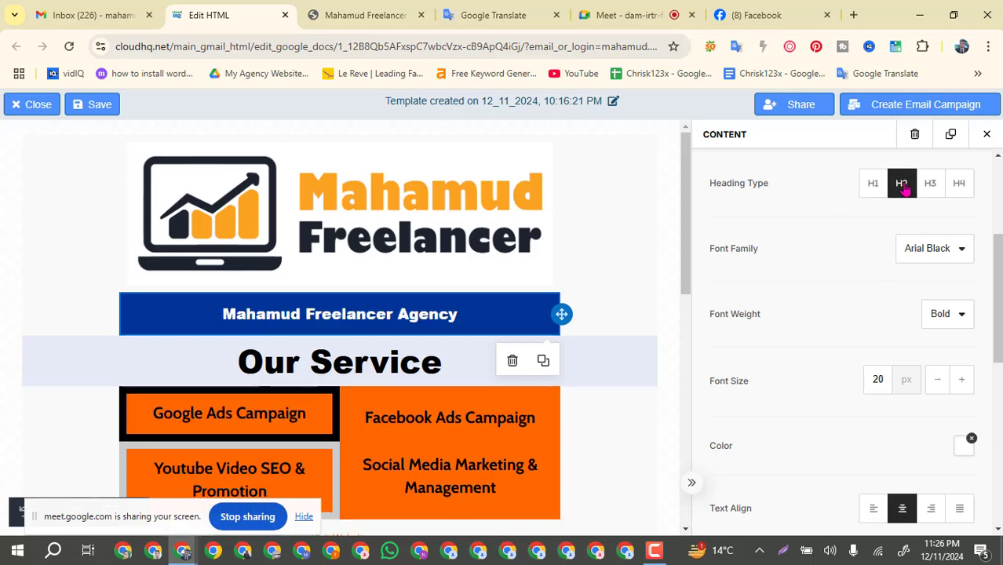
left_click(931, 185)
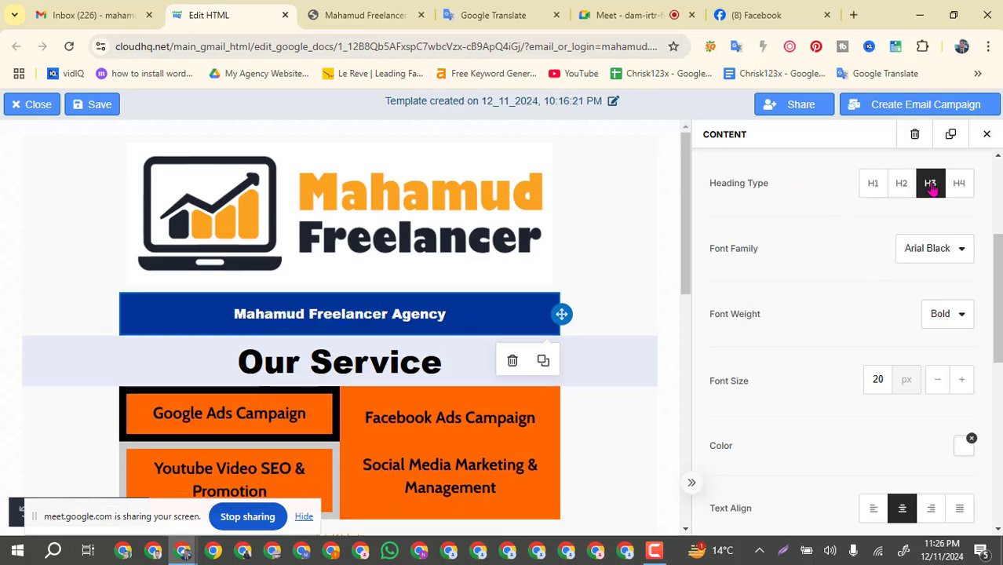
left_click(874, 186)
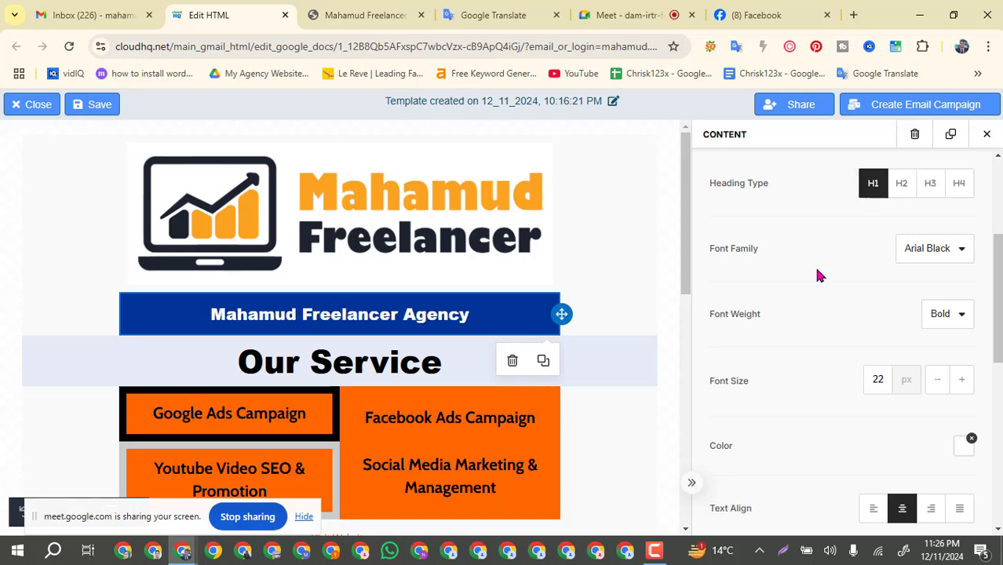
Step: Try the Impact font on the agency name heading and switch it back to Arial Black
left_click(961, 249)
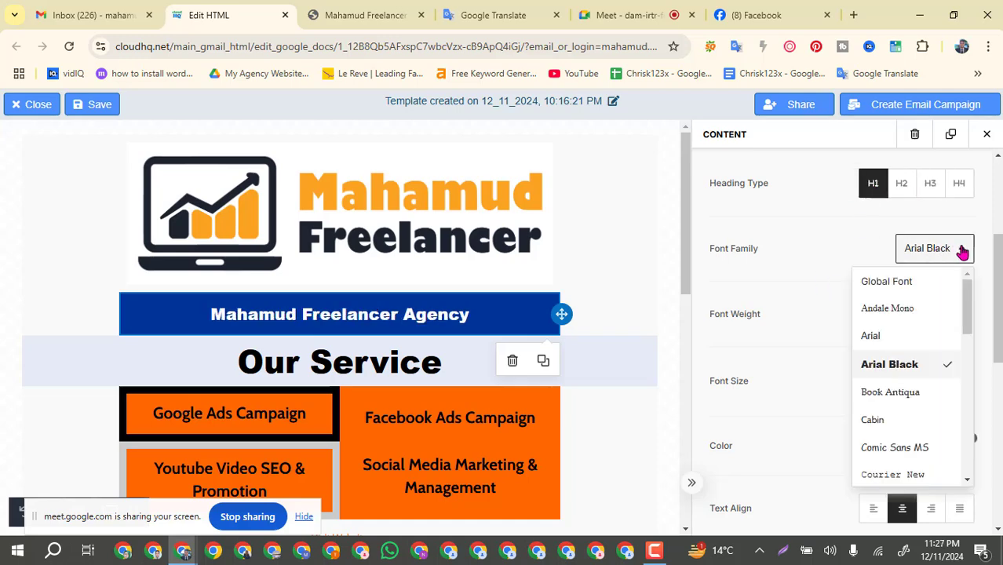
scroll(917, 357, "down", 3)
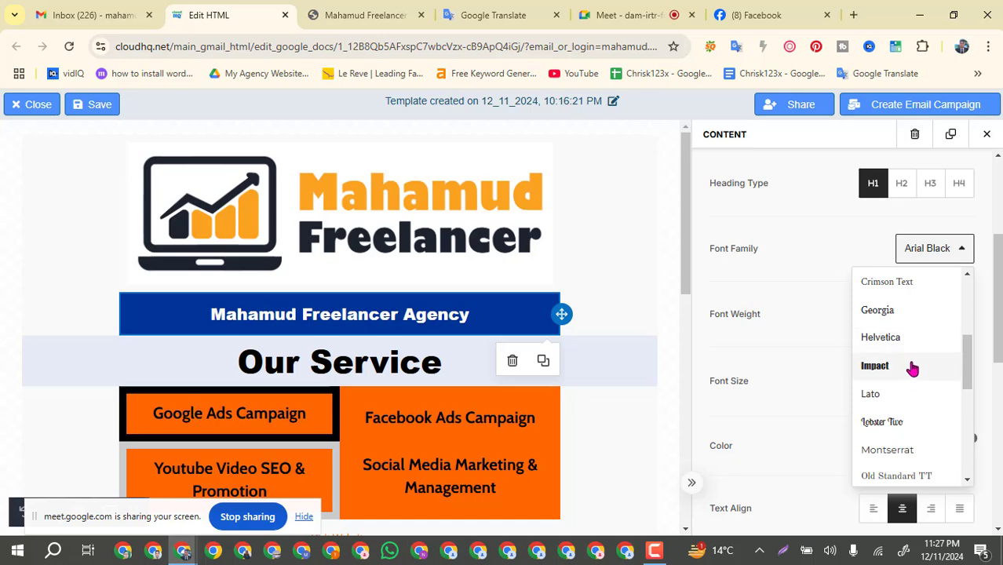
scroll(913, 367, "down", 5)
scroll(912, 361, "up", 1)
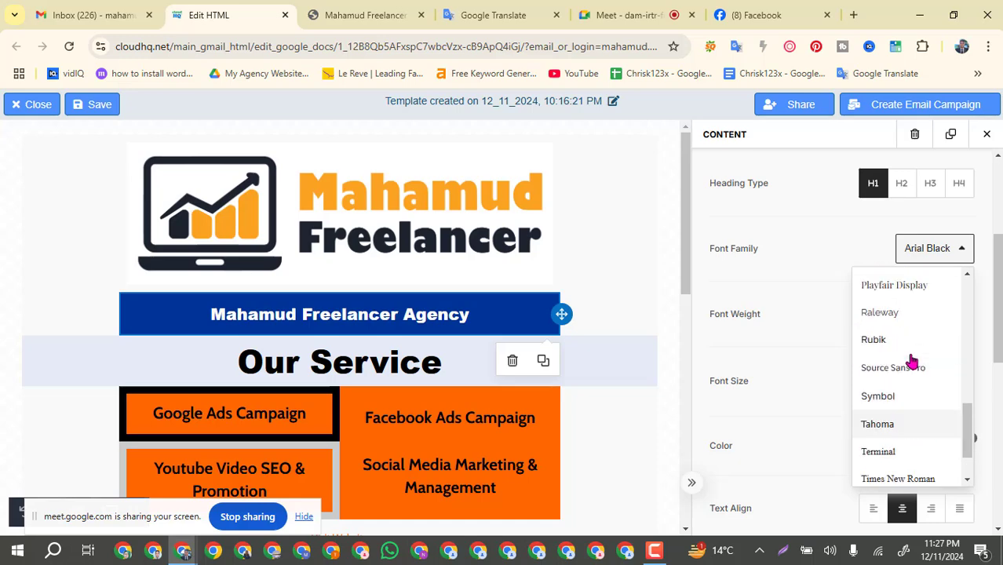
scroll(913, 361, "up", 4)
scroll(913, 360, "up", 3)
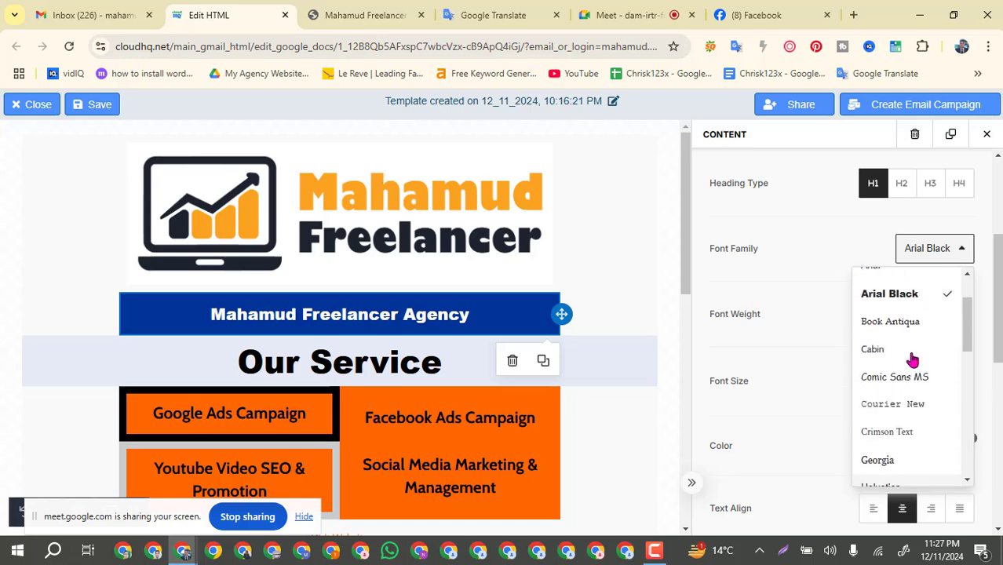
scroll(913, 359, "down", 1)
scroll(913, 360, "up", 1)
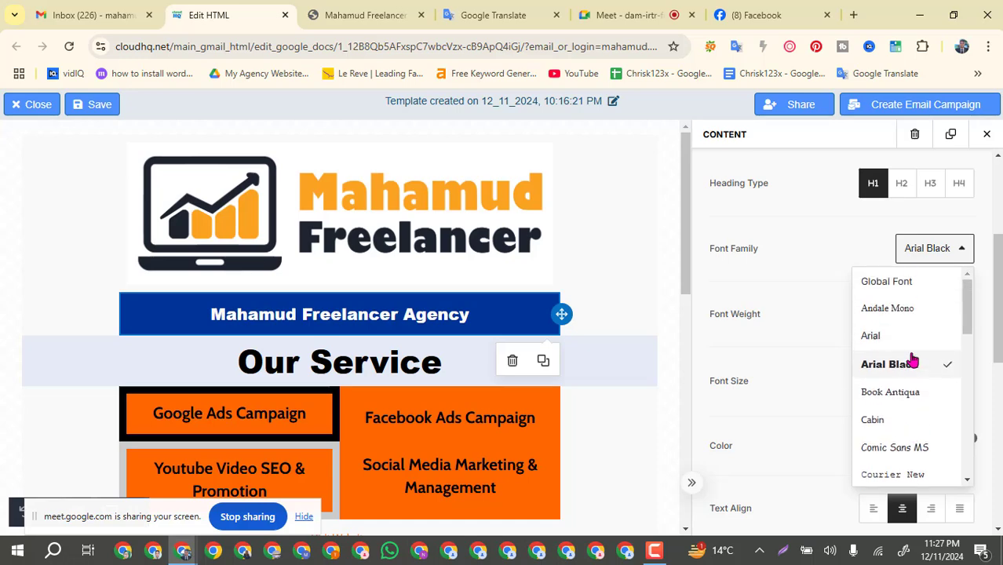
scroll(912, 359, "down", 3)
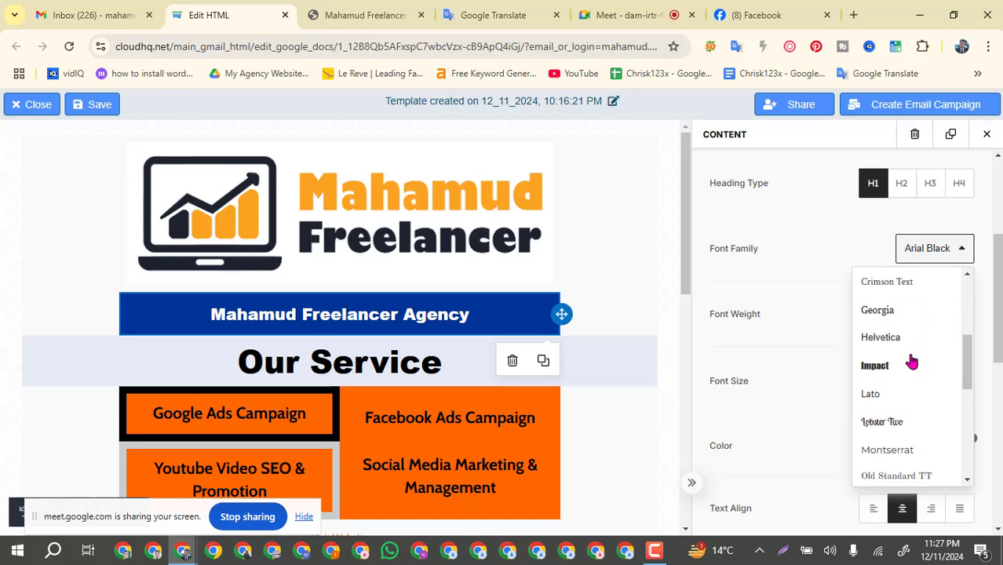
left_click(875, 367)
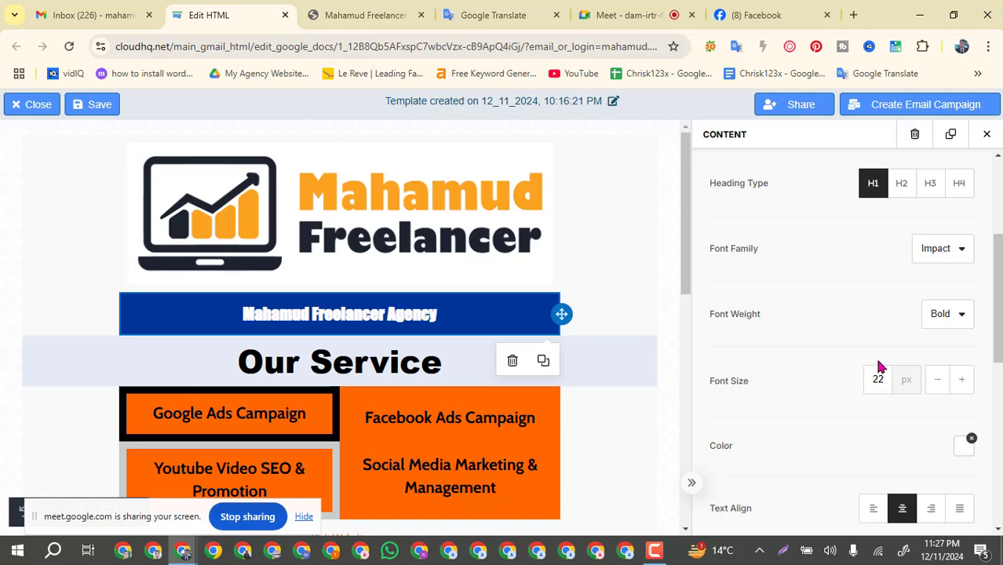
left_click(970, 251)
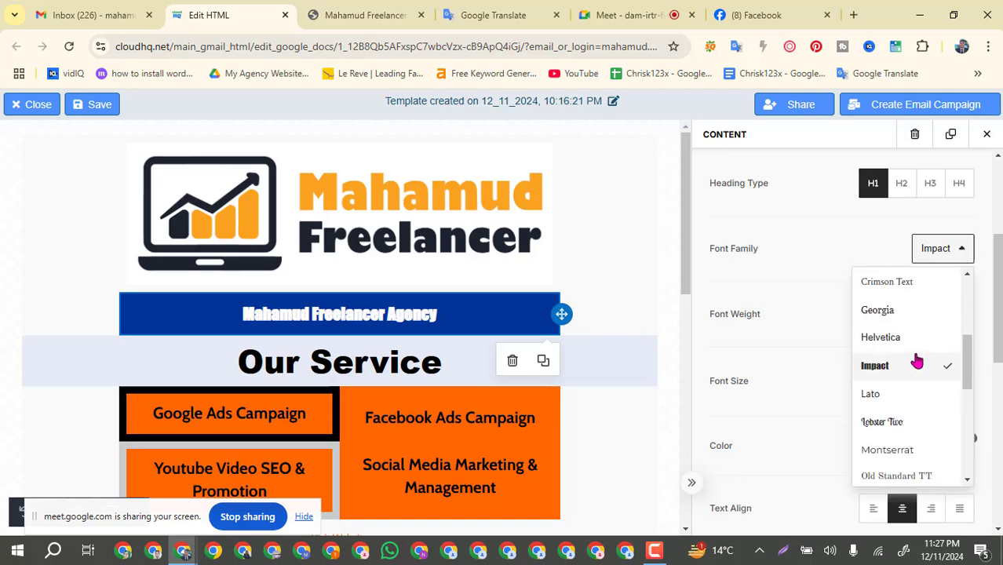
scroll(914, 355, "up", 4)
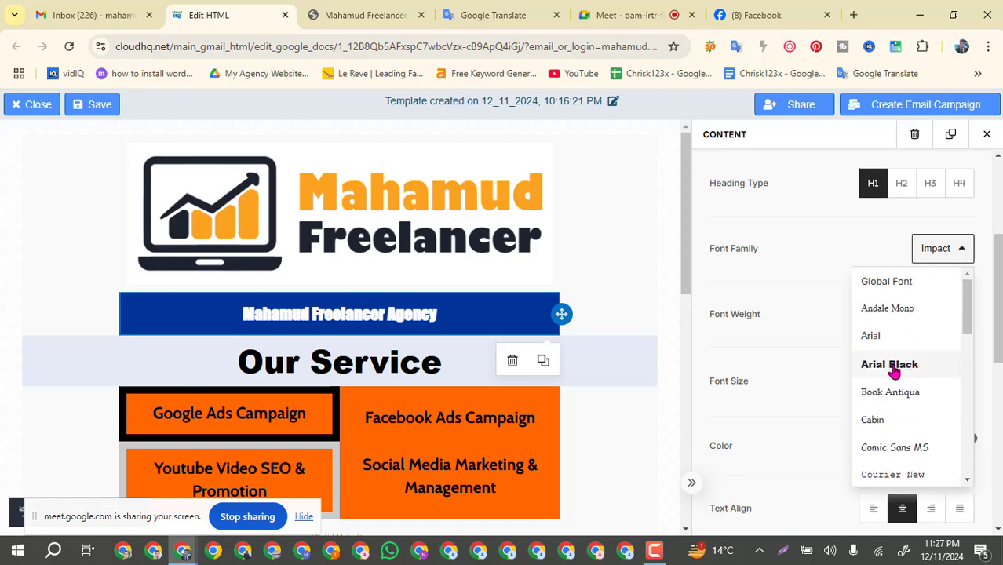
left_click(891, 366)
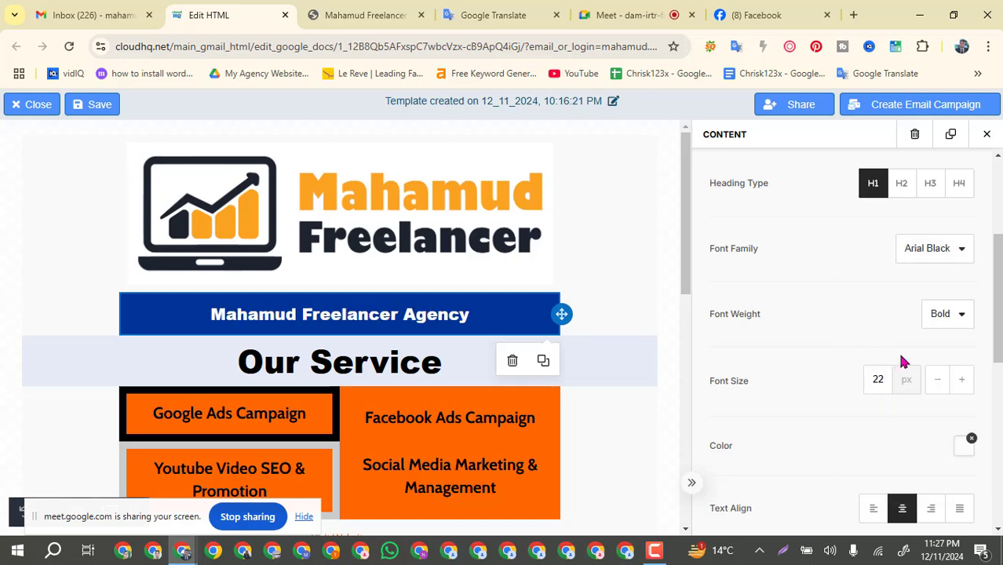
Step: Try the Global Font and Lobster Two font families on the agency name heading
left_click(964, 252)
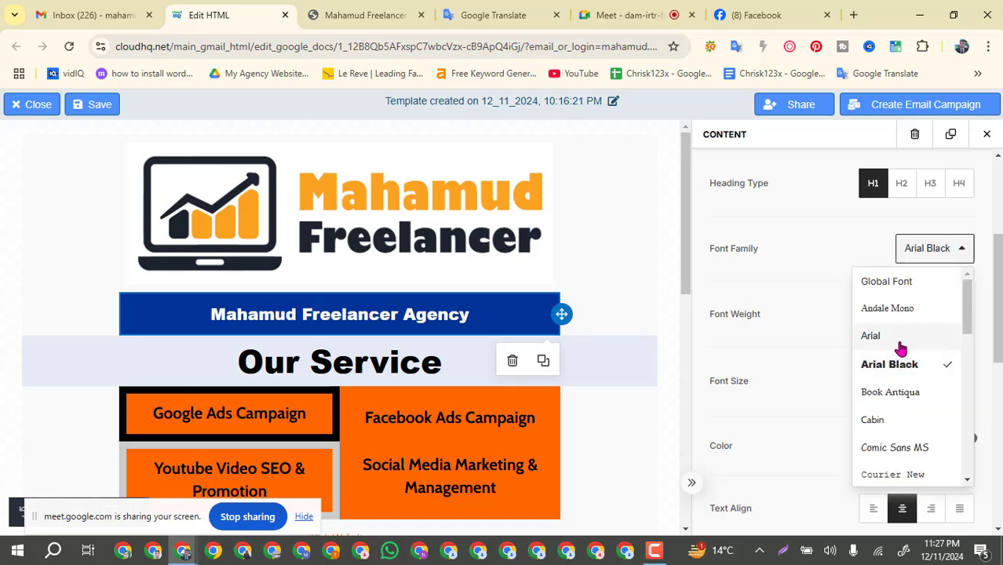
left_click(889, 284)
left_click(964, 251)
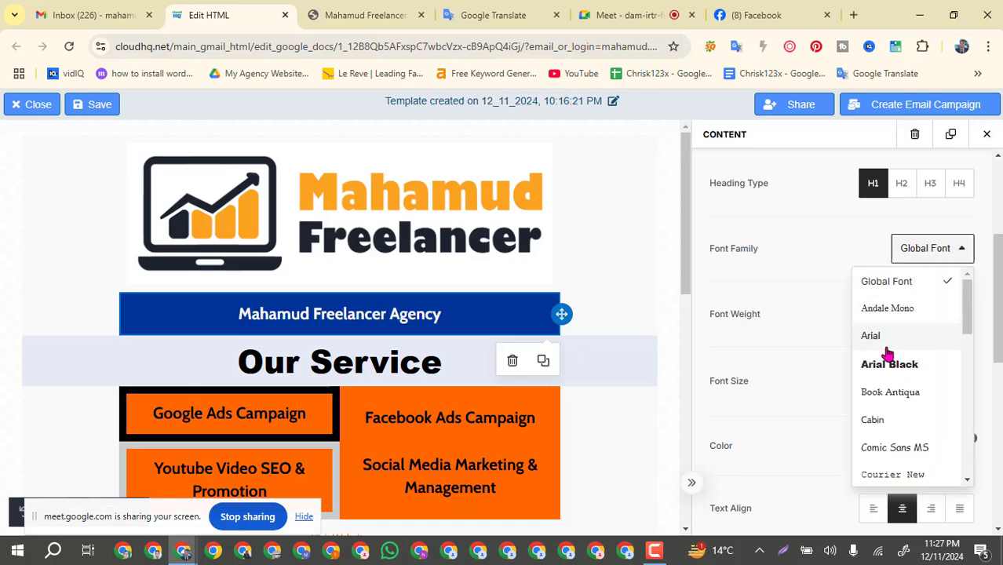
scroll(913, 349, "down", 1)
scroll(914, 350, "down", 2)
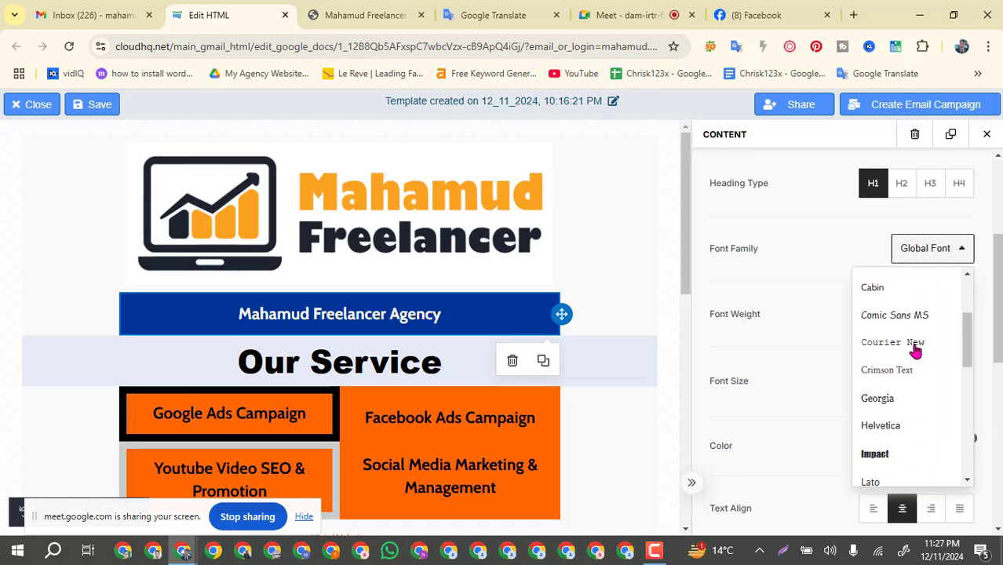
scroll(915, 351, "down", 1)
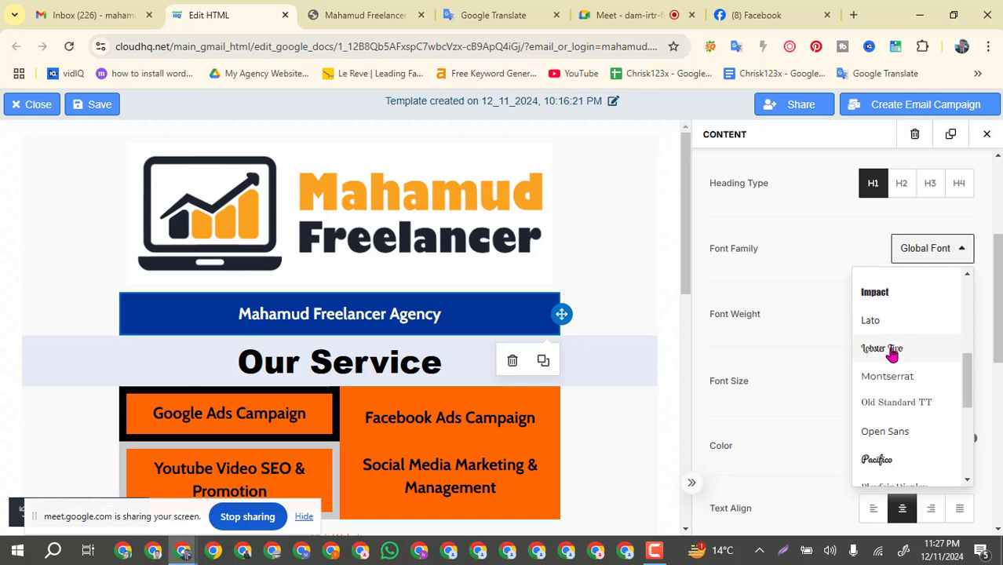
left_click(890, 350)
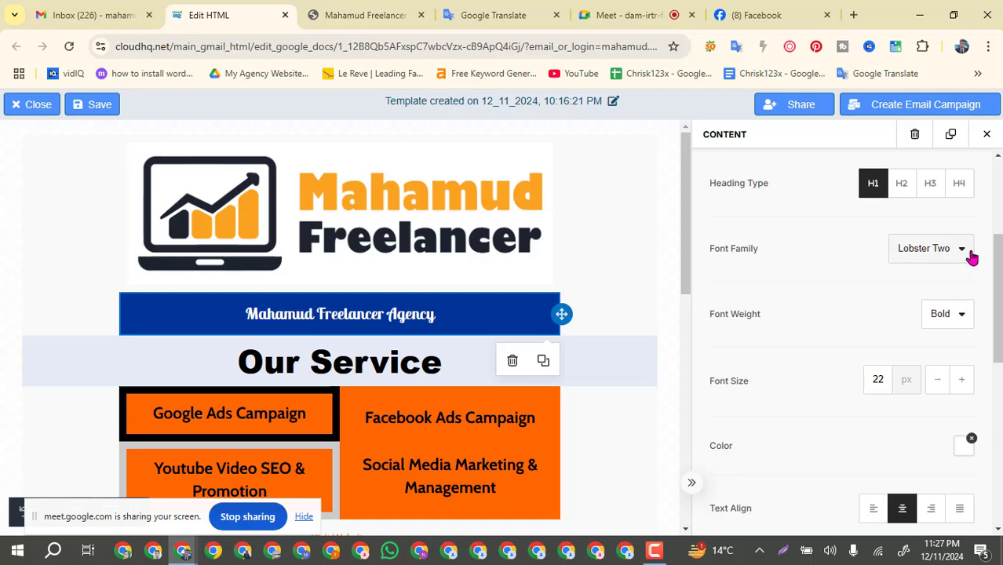
Step: Check the agency name heading's font weight options and restore its font family to Arial Black
left_click(963, 315)
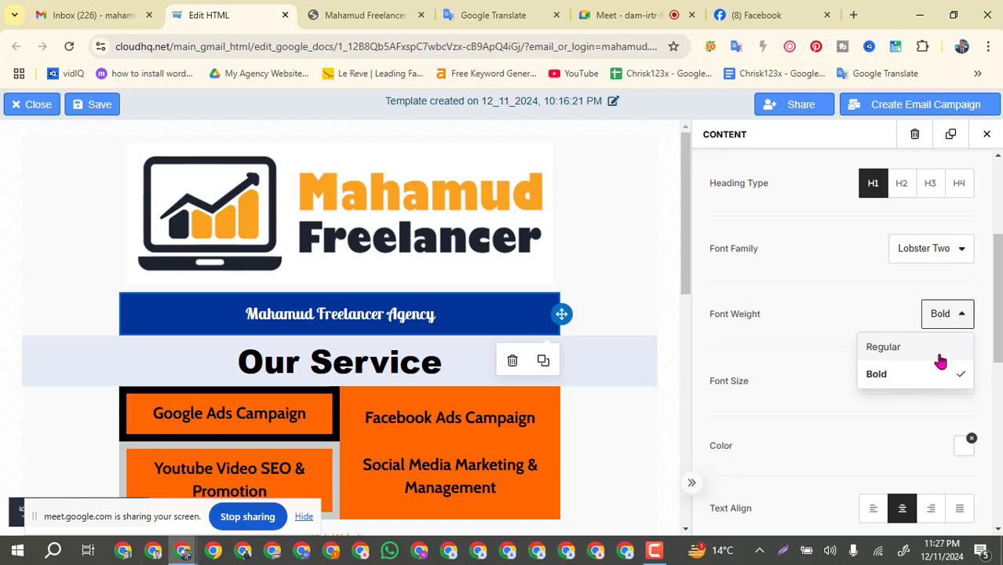
left_click(958, 259)
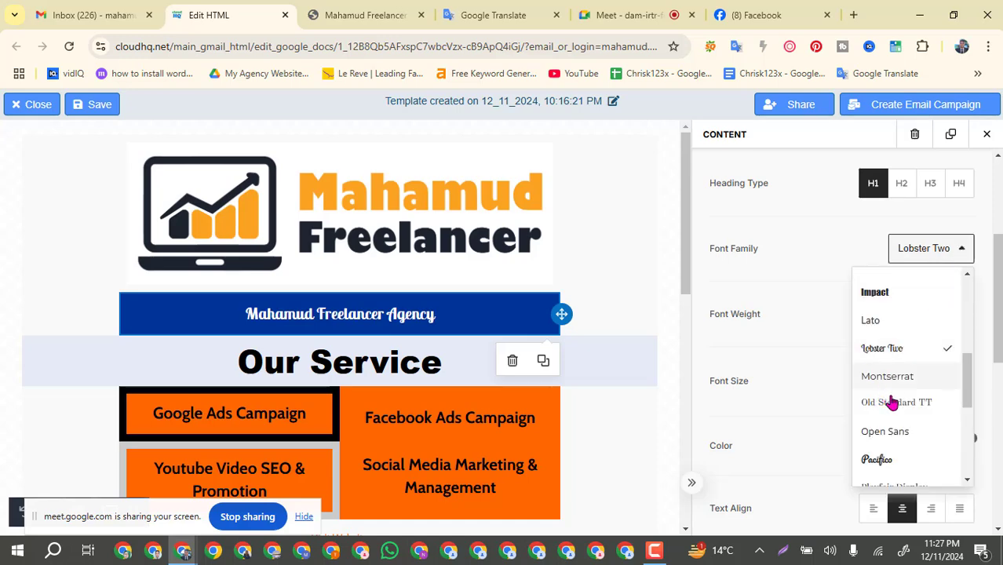
scroll(891, 402, "down", 4)
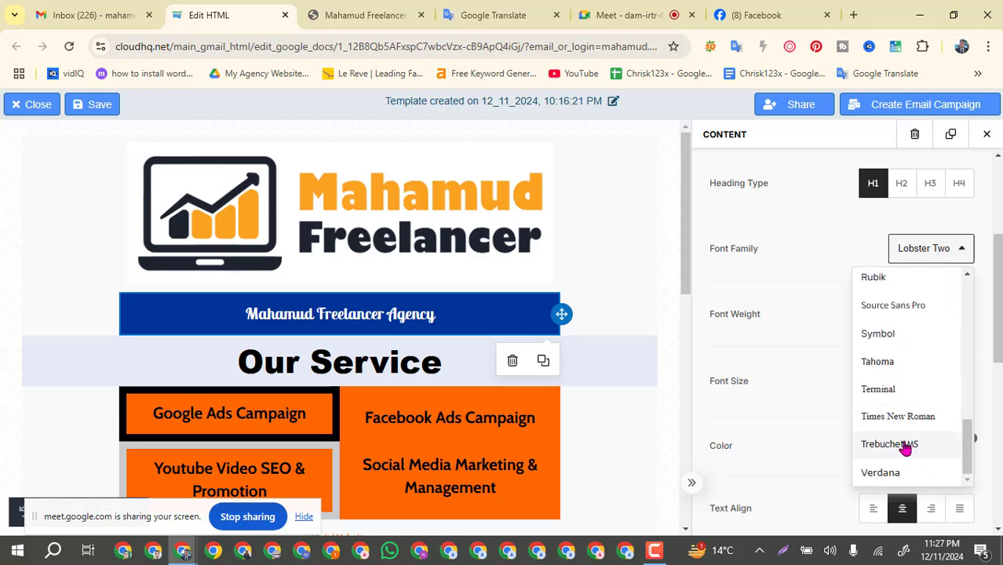
scroll(904, 446, "up", 4)
scroll(905, 443, "up", 4)
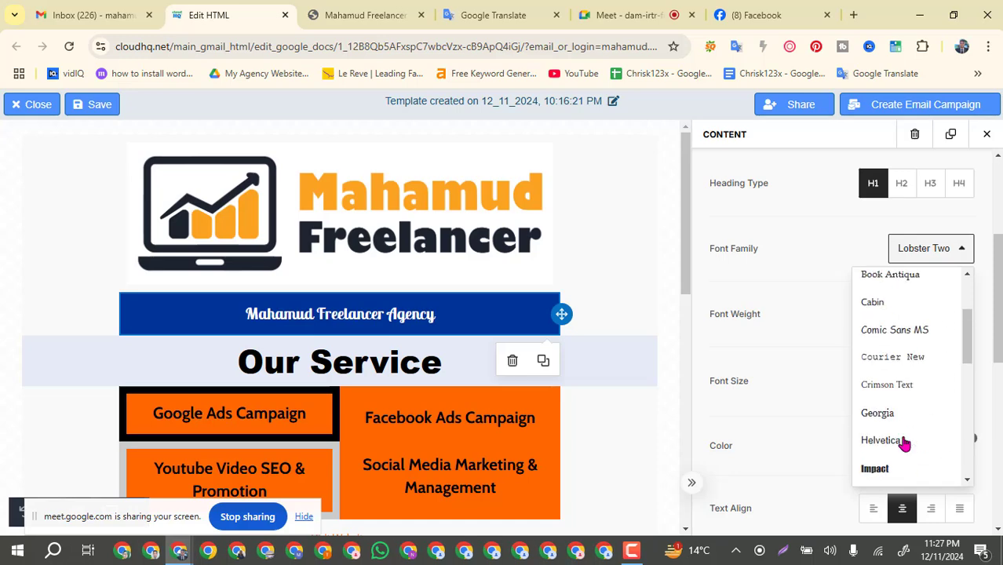
scroll(904, 444, "up", 3)
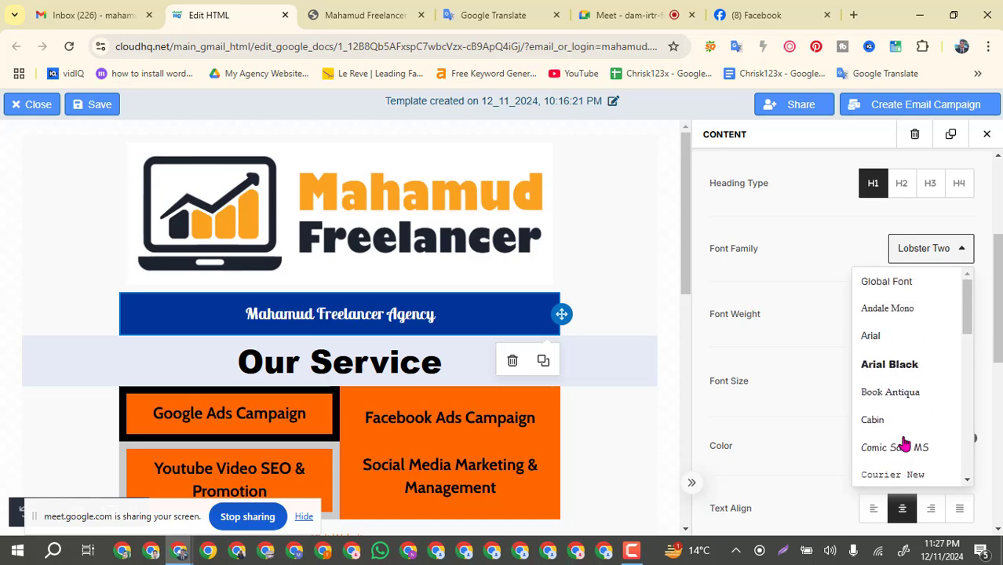
left_click(877, 365)
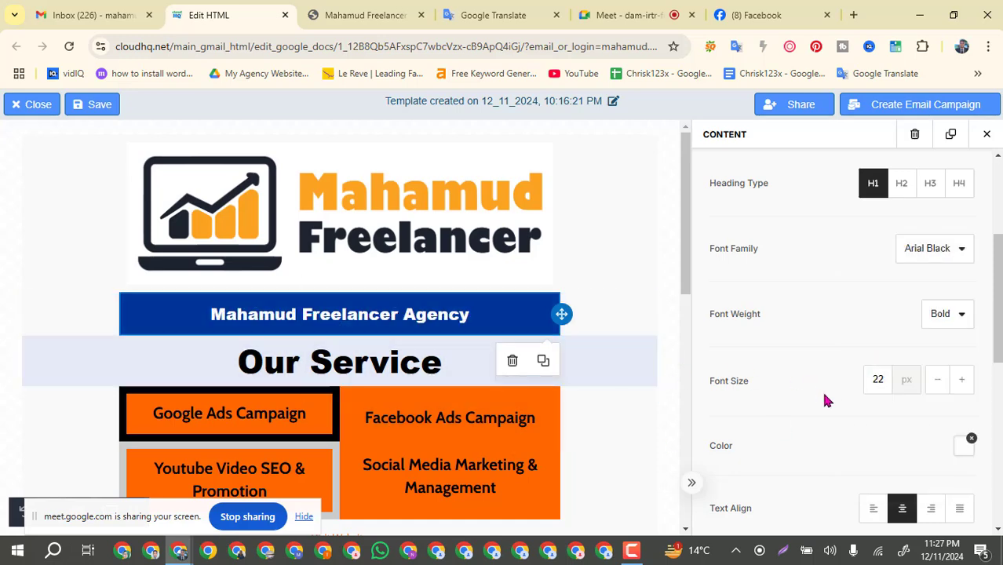
Step: Increase the agency name heading's font size to 34 px and deselect the heading
left_click(965, 387)
left_click(965, 386)
left_click(962, 381)
left_click(962, 381)
left_click(963, 381)
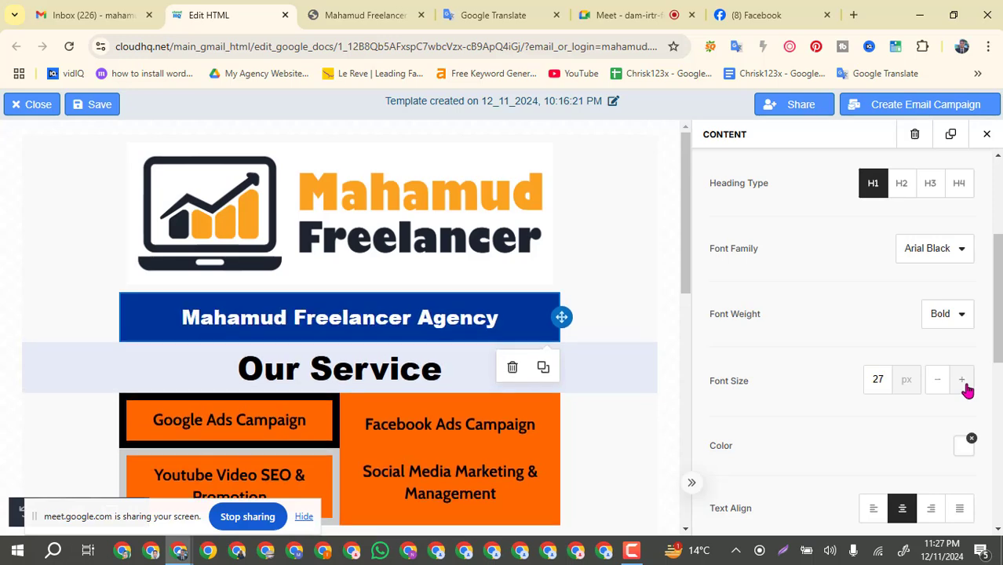
left_click(962, 381)
left_click(962, 380)
left_click(962, 380)
left_click(962, 380)
left_click(963, 384)
left_click(963, 384)
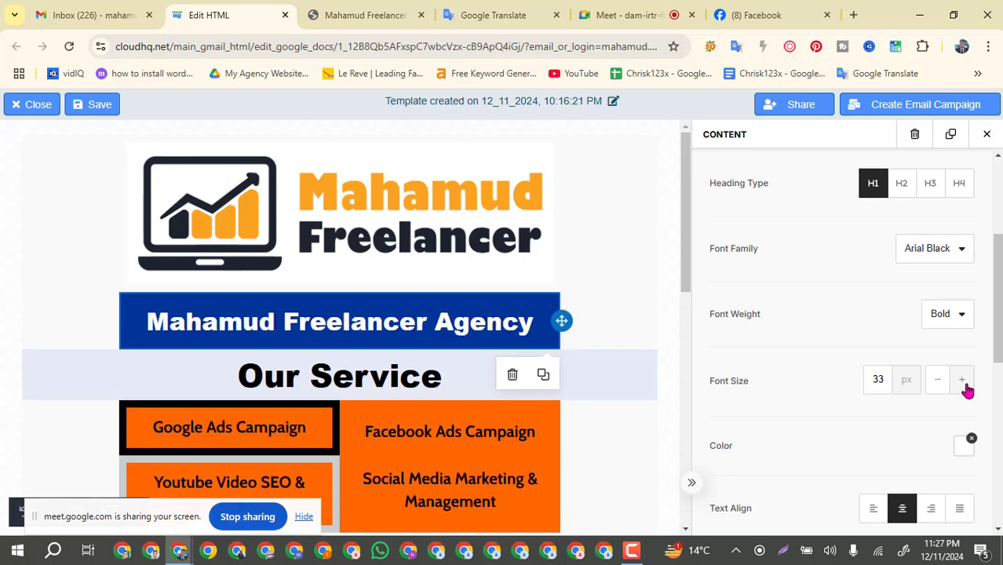
left_click(965, 385)
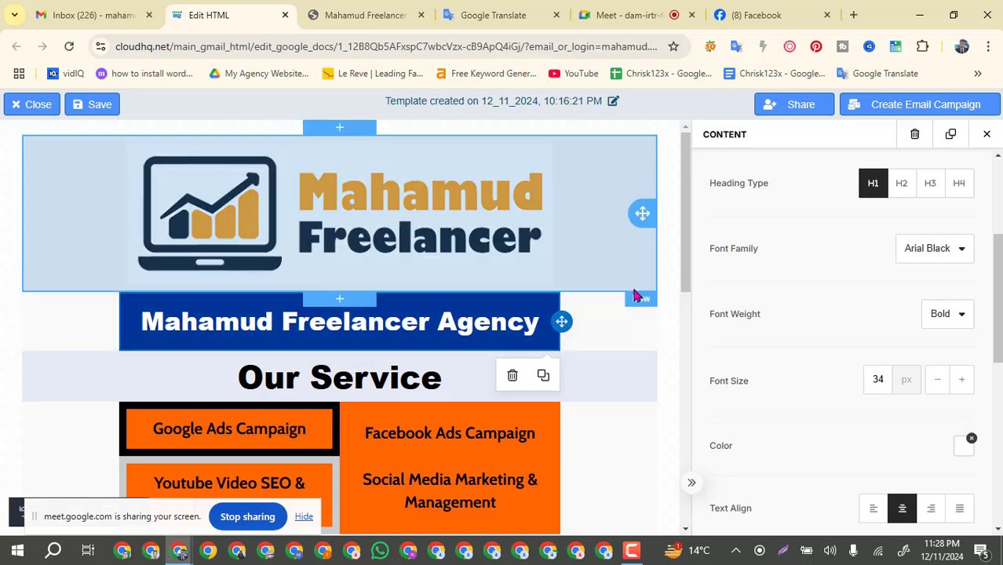
scroll(633, 408, "down", 1)
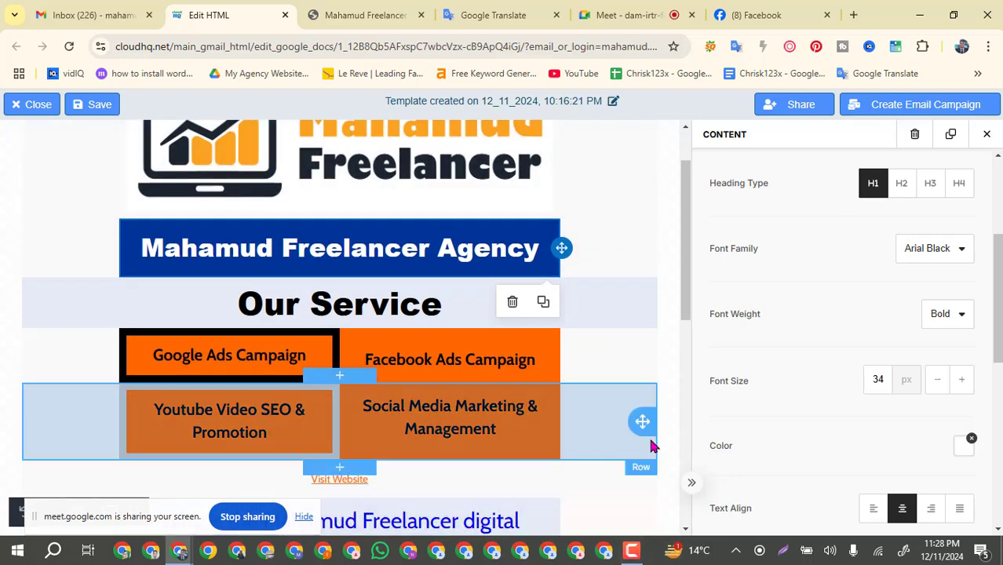
left_click(667, 375)
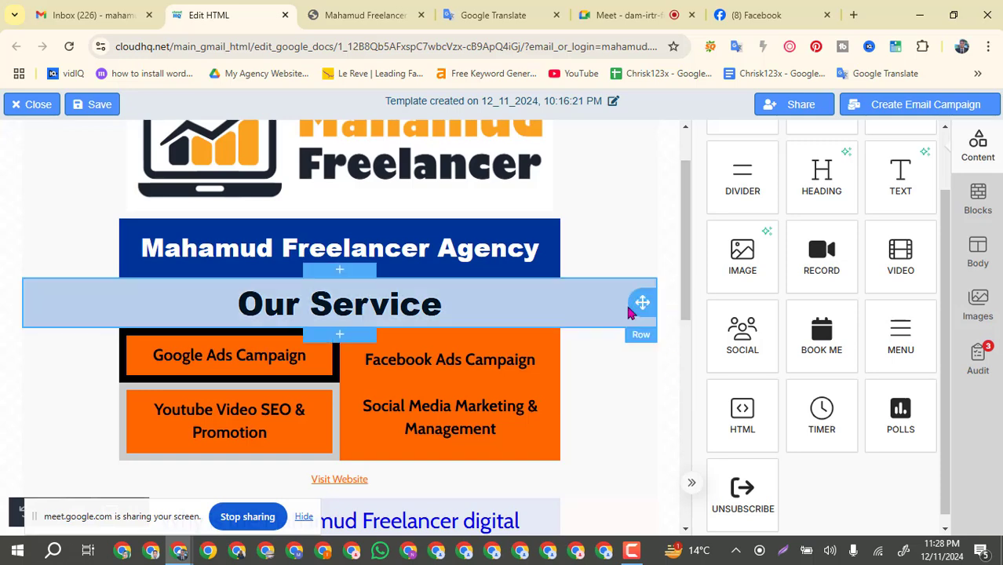
Step: Examine the settings of the "Our Service" row and of the heading inside it
left_click(500, 320)
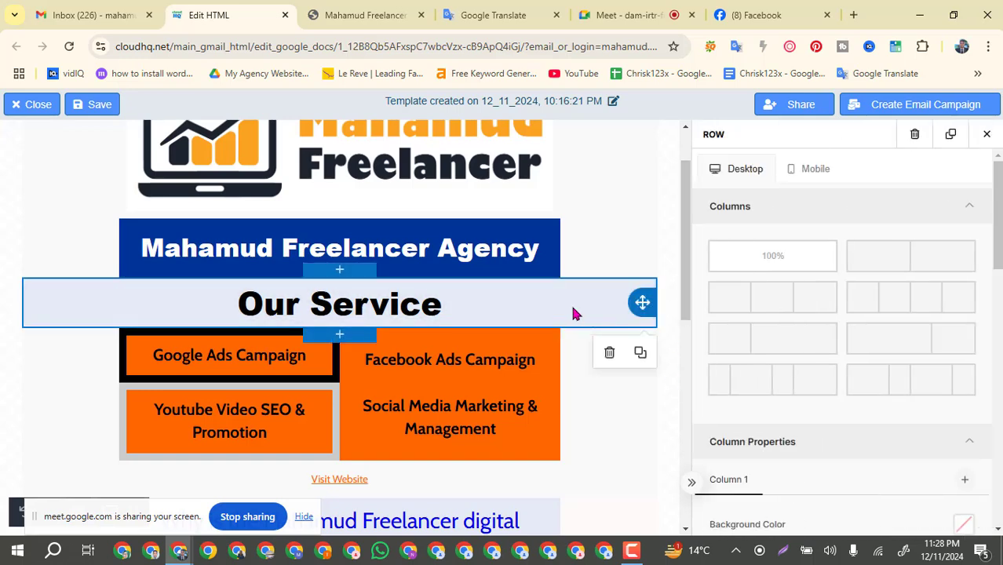
left_click(530, 312)
scroll(883, 333, "down", 2)
scroll(884, 337, "down", 7)
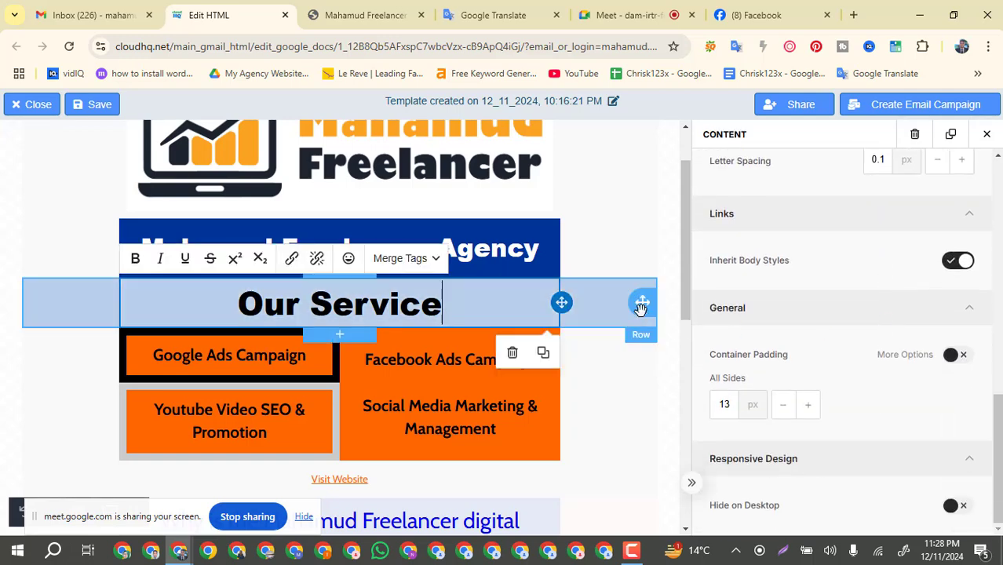
left_click(591, 318)
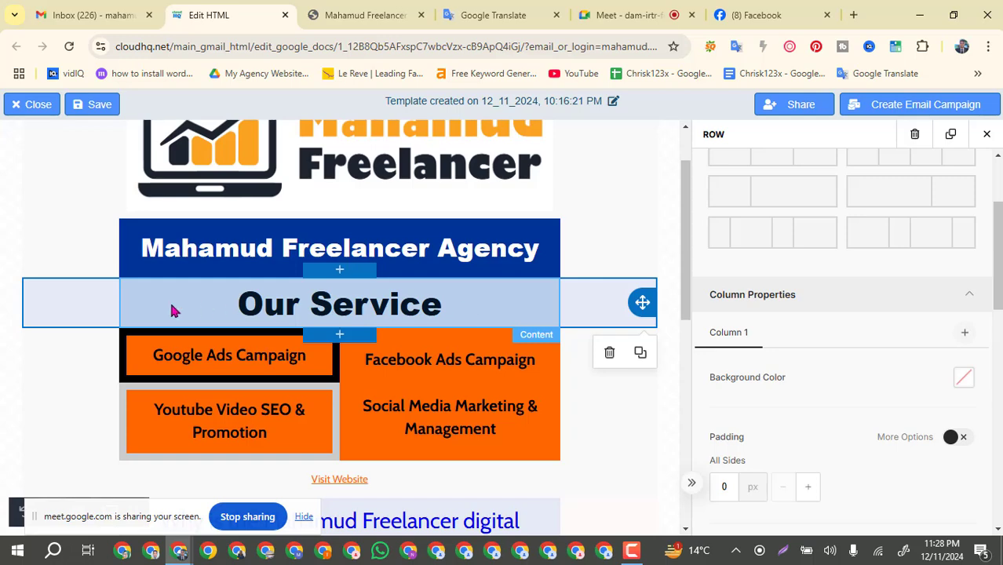
left_click(460, 314)
left_click(473, 306)
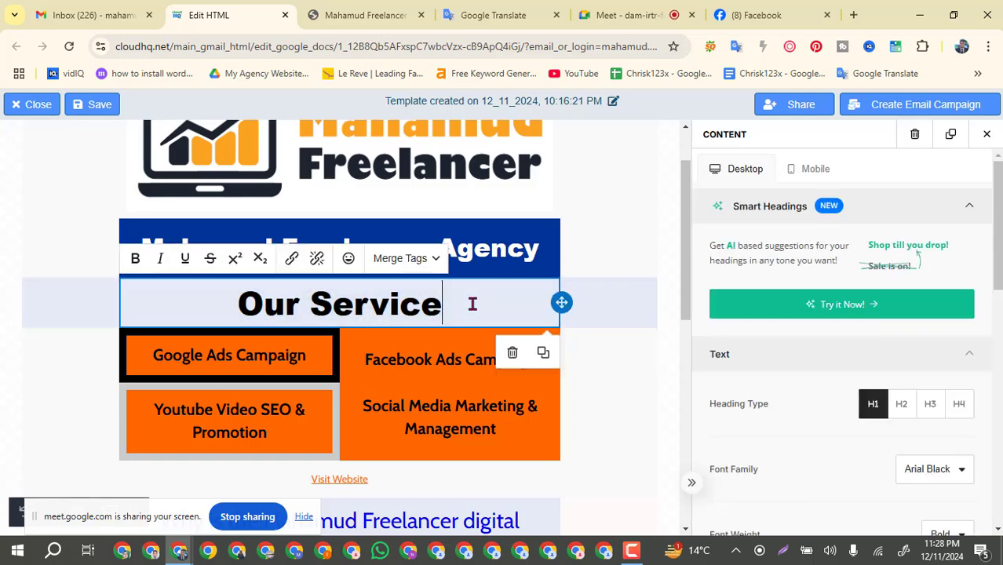
Step: Set the background color of Column 1 in the "Our Service" row to white from the template colors
left_click(594, 304)
left_click(594, 304)
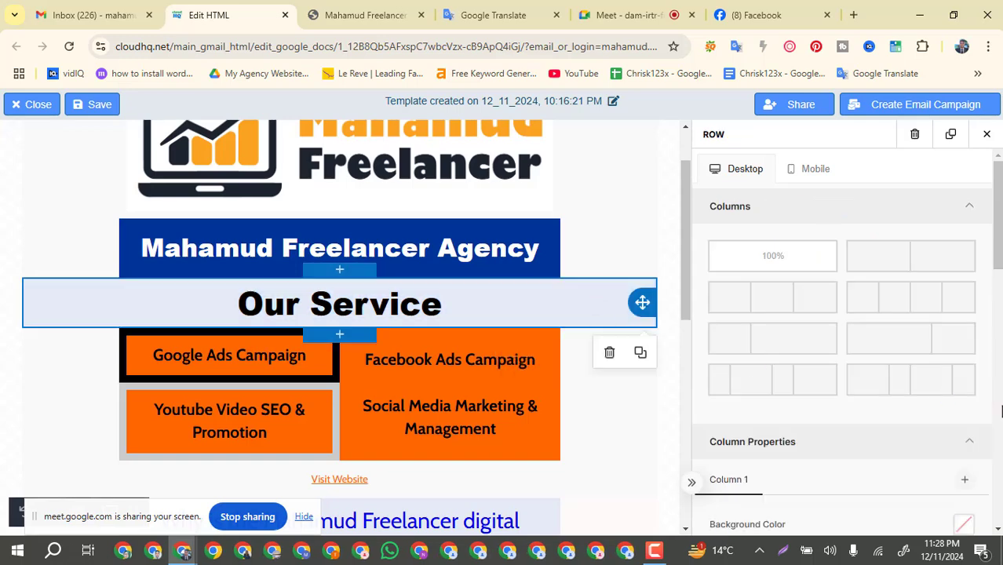
scroll(941, 428, "down", 3)
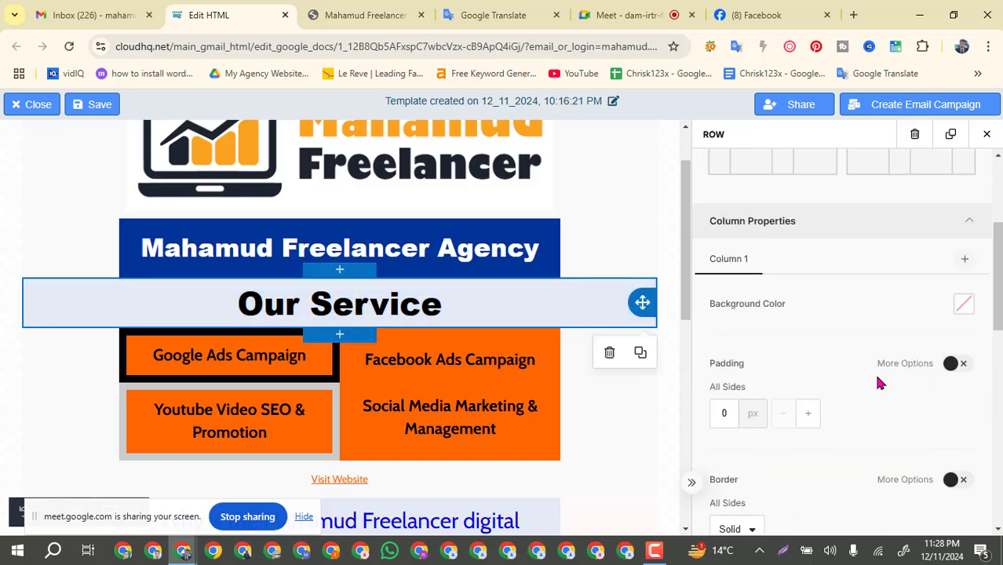
scroll(877, 378, "down", 1)
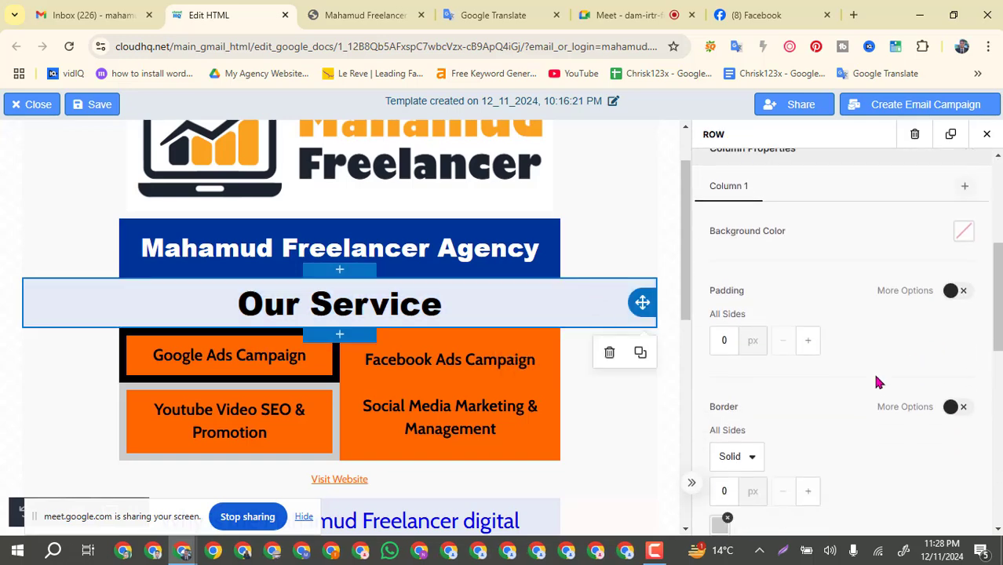
left_click(963, 232)
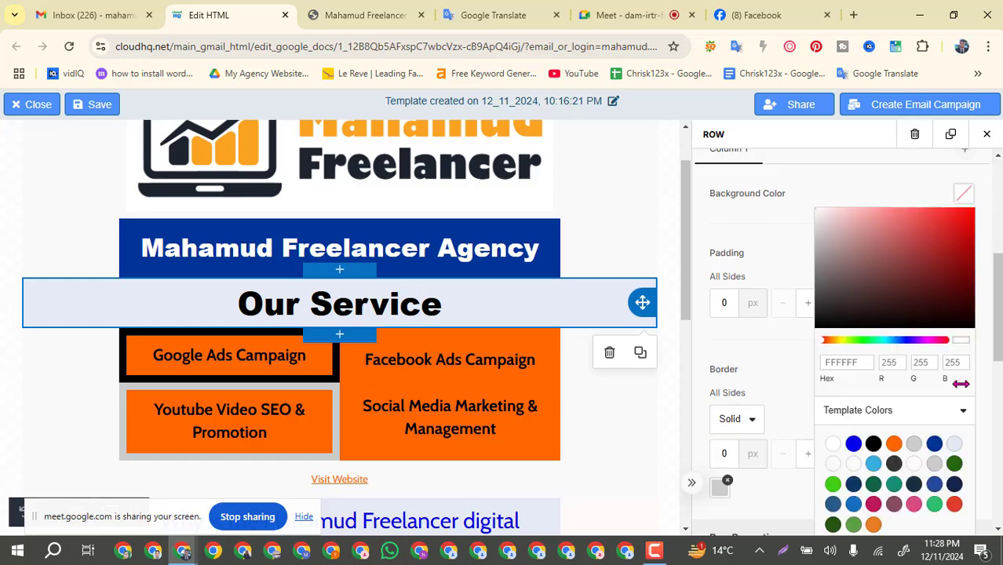
left_click(833, 446)
left_click(674, 388)
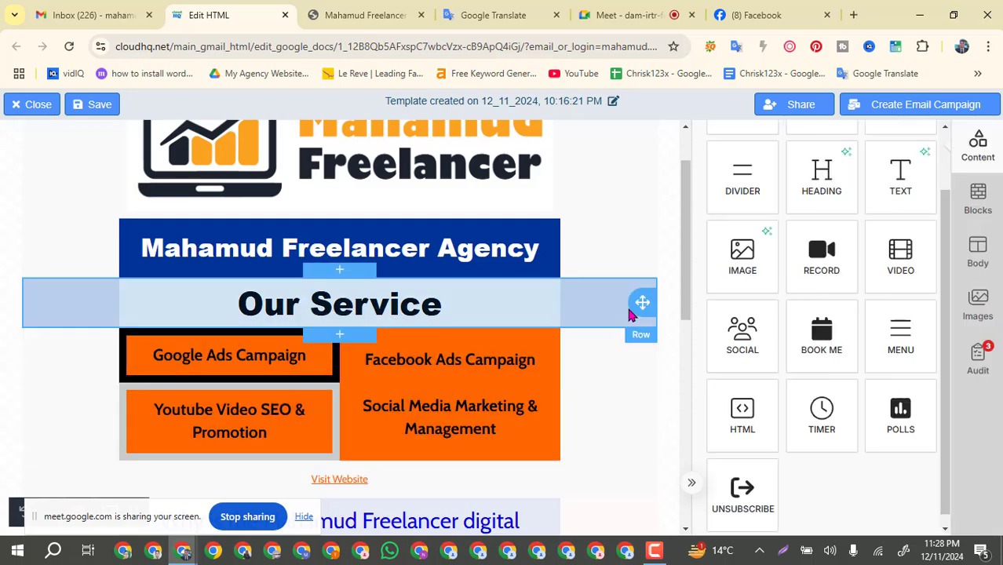
Step: Examine the column and row properties of the "Our Service" row, including its background color settings
left_click(632, 314)
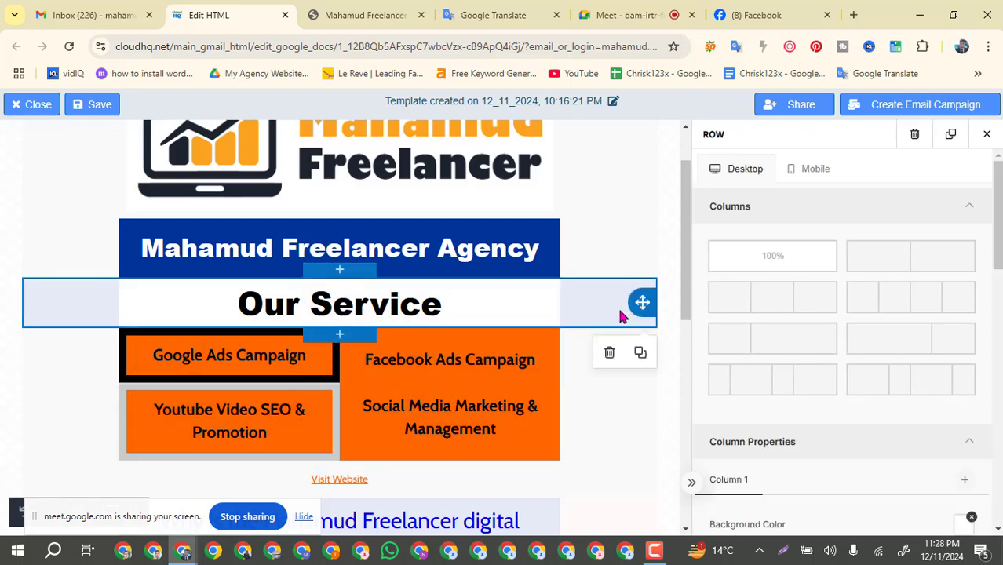
scroll(928, 330, "down", 6)
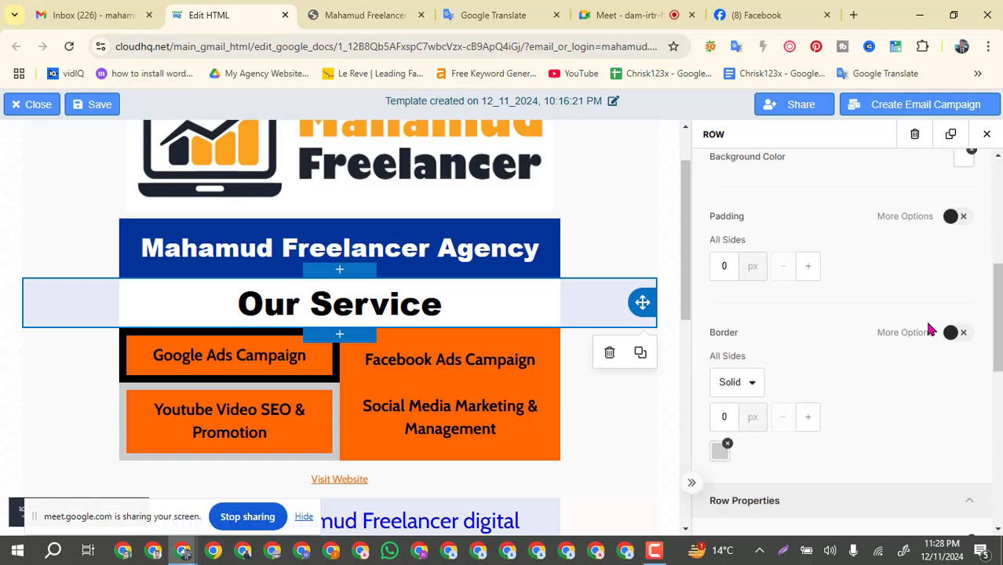
scroll(928, 328, "down", 5)
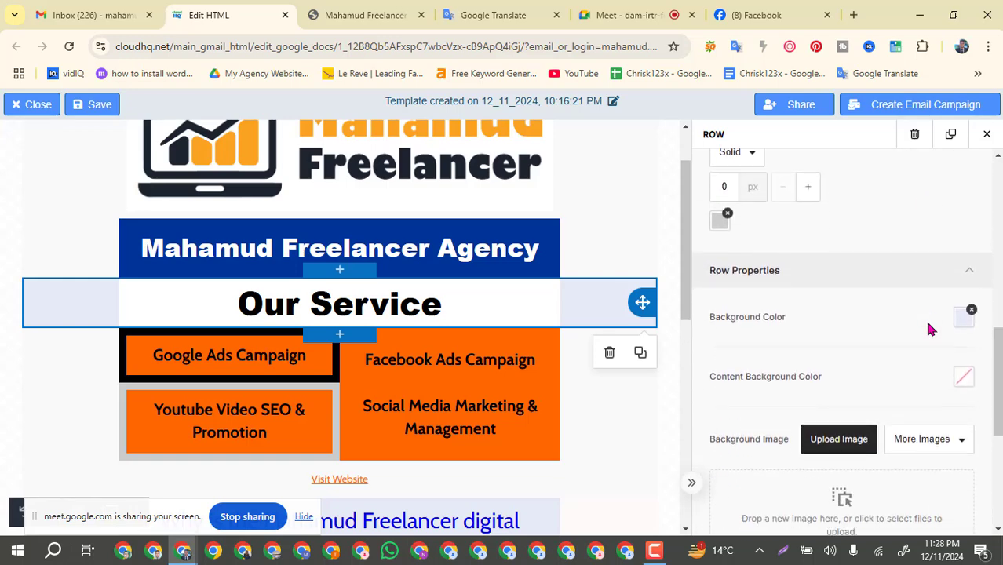
scroll(927, 328, "up", 10)
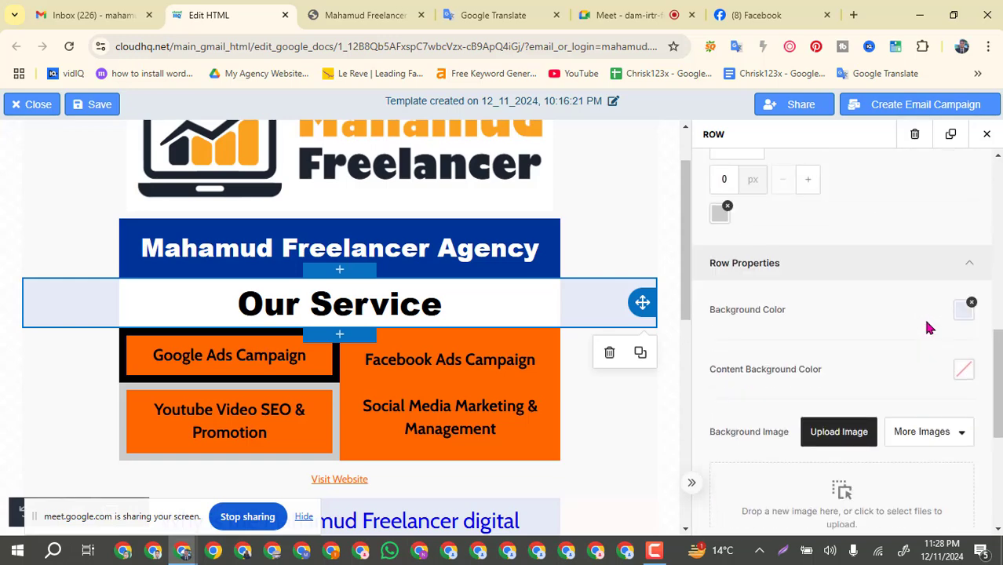
scroll(926, 328, "down", 2)
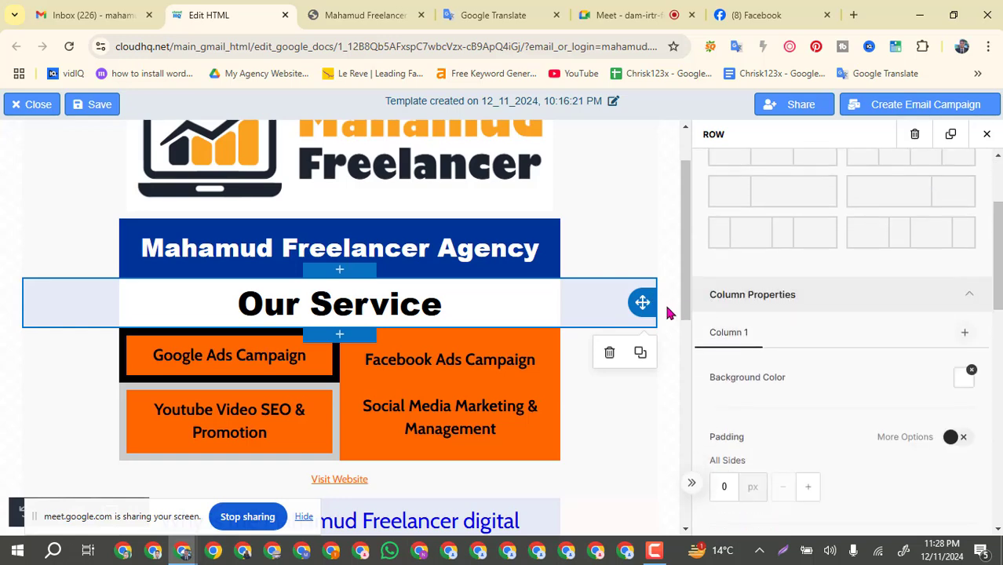
left_click(665, 337)
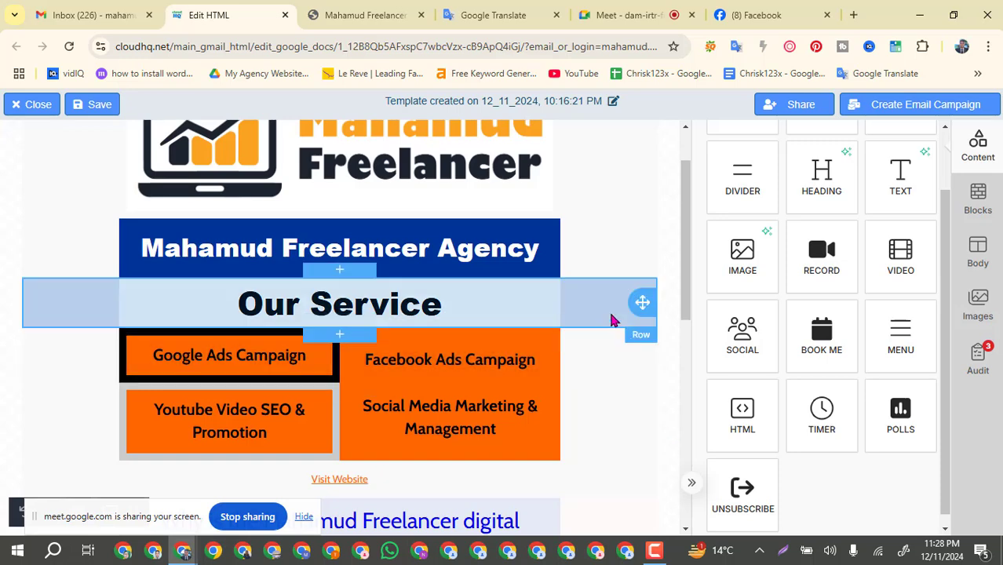
Step: Enable the per-side padding and border options for Column 1 of the "Our Service" row
left_click(614, 319)
scroll(913, 341, "down", 5)
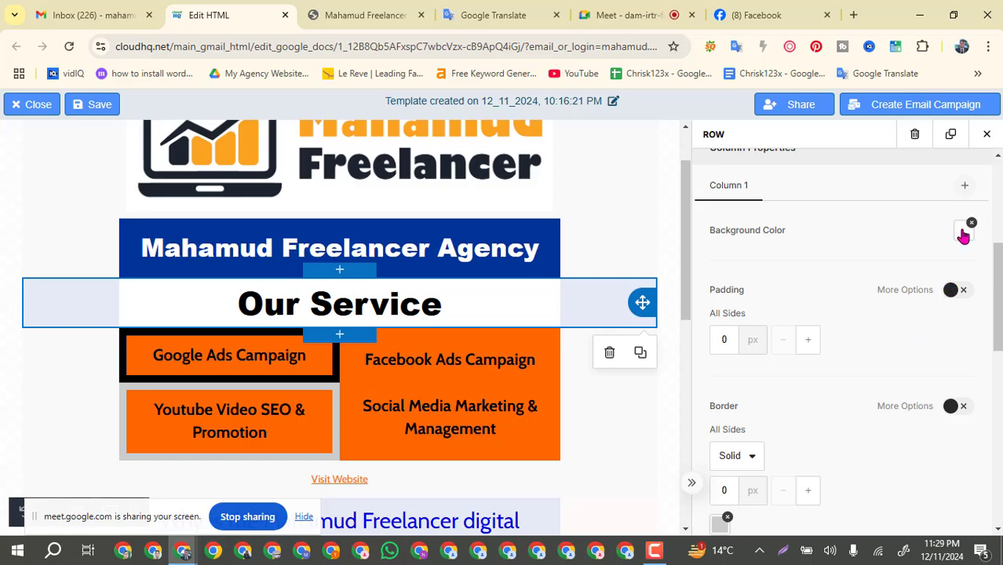
left_click(957, 292)
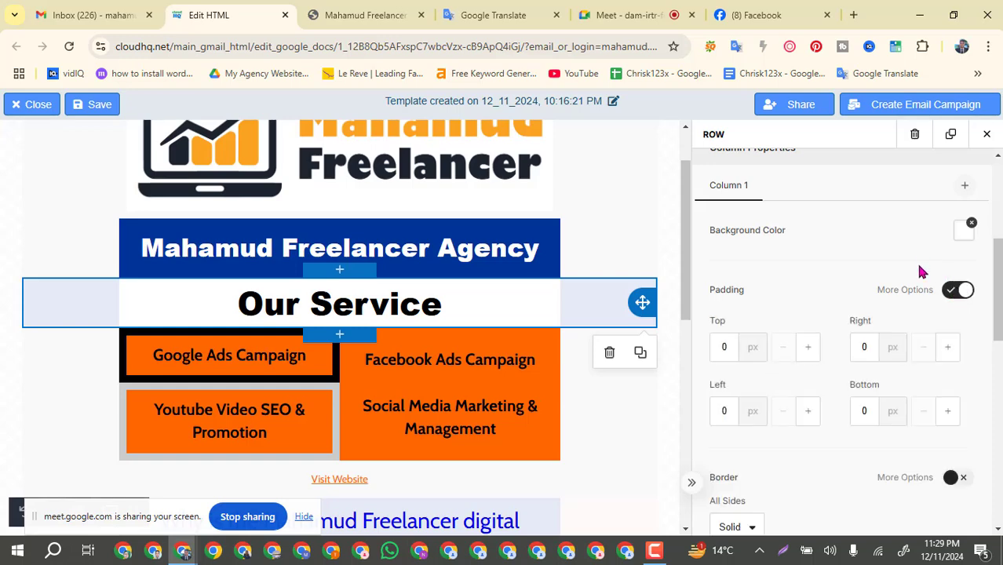
left_click(949, 477)
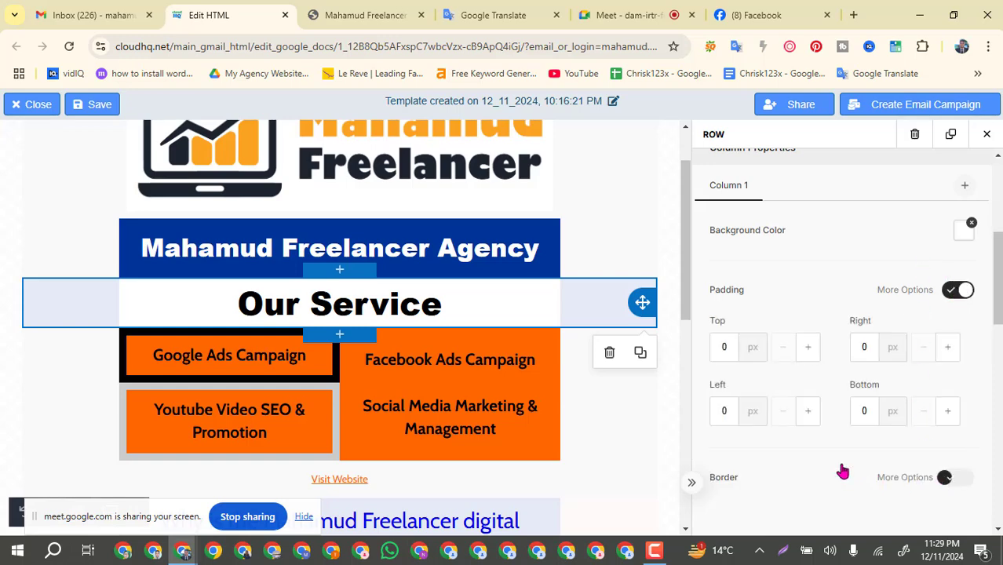
Step: Remove the row-level background color from the "Our Service" row and deselect the row
scroll(842, 471, "down", 7)
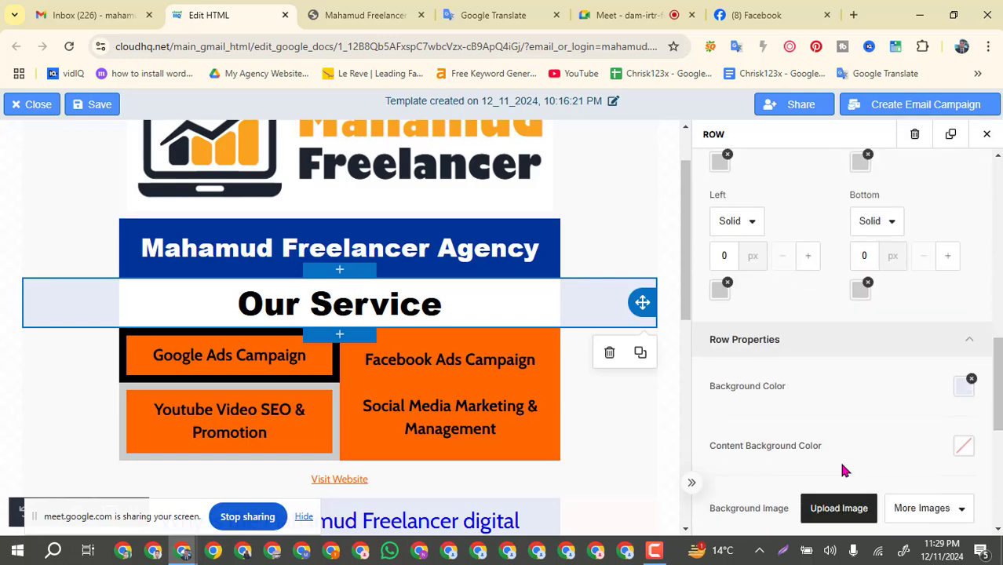
scroll(840, 377, "down", 2)
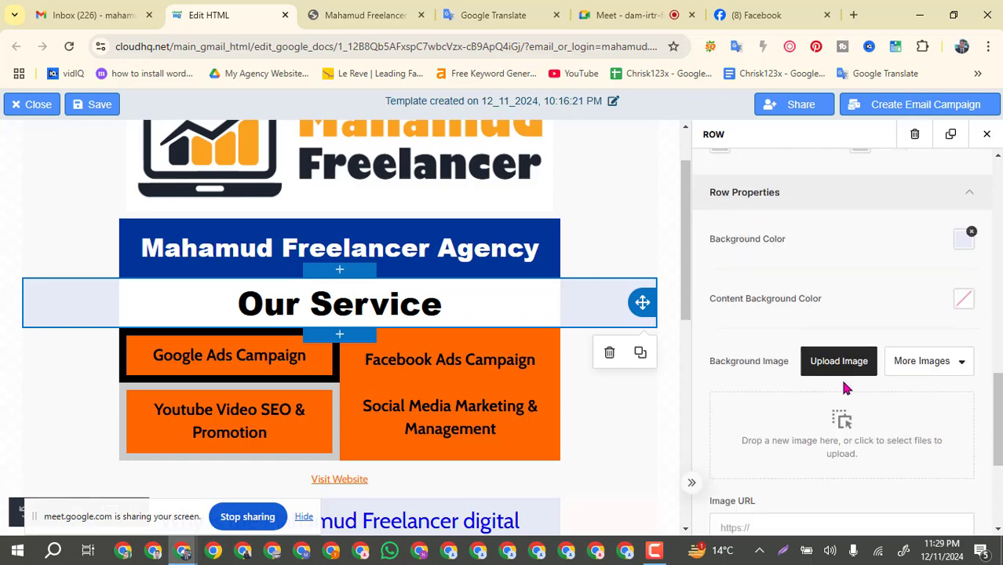
left_click(966, 299)
left_click(923, 178)
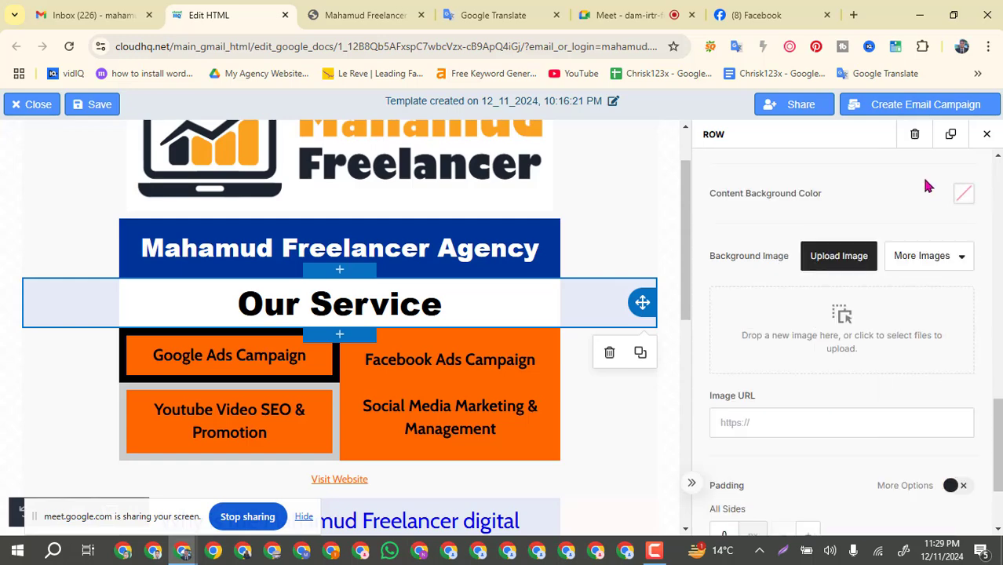
scroll(946, 334, "up", 3)
scroll(951, 335, "up", 1)
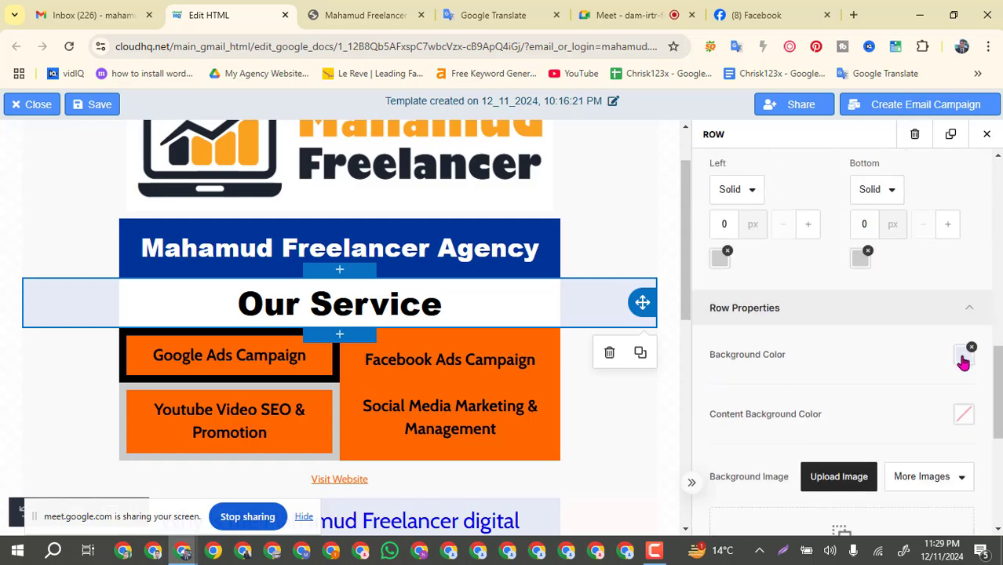
left_click(970, 348)
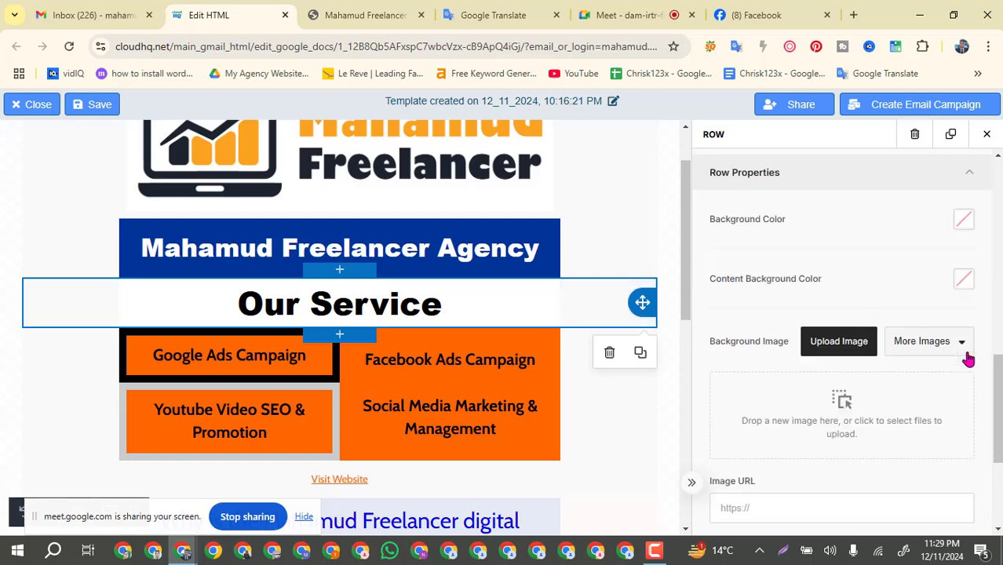
left_click(670, 291)
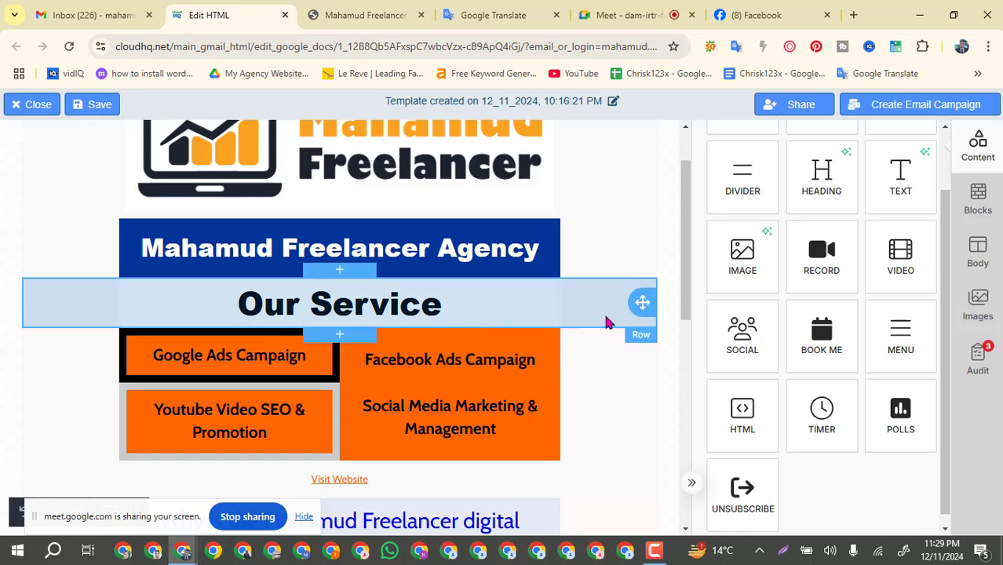
Step: Open the settings of the "Our Service" heading
left_click(481, 311)
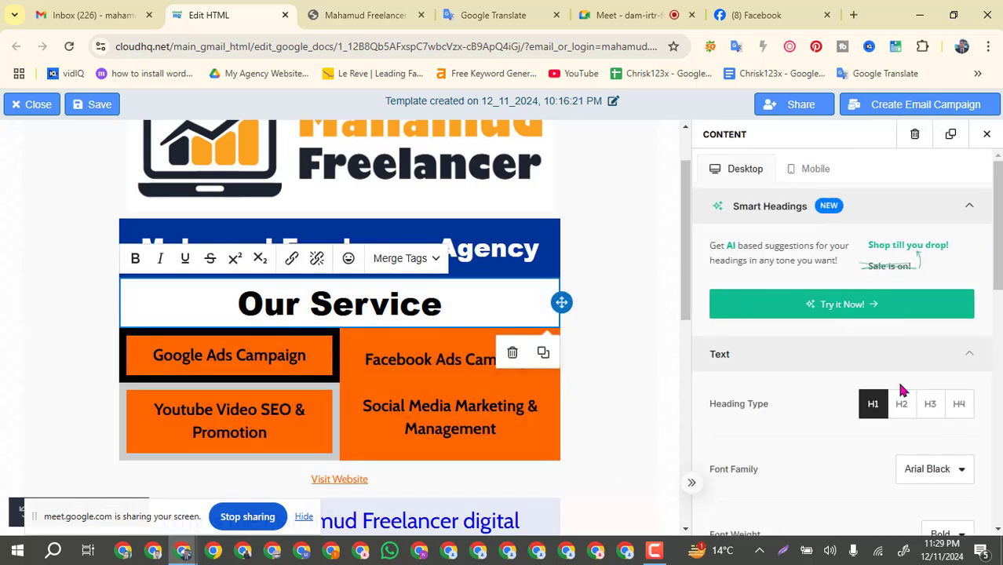
Step: Review the text, spacing, link, padding and responsive settings of the "Our Service" heading
scroll(906, 400, "down", 2)
scroll(973, 408, "down", 1)
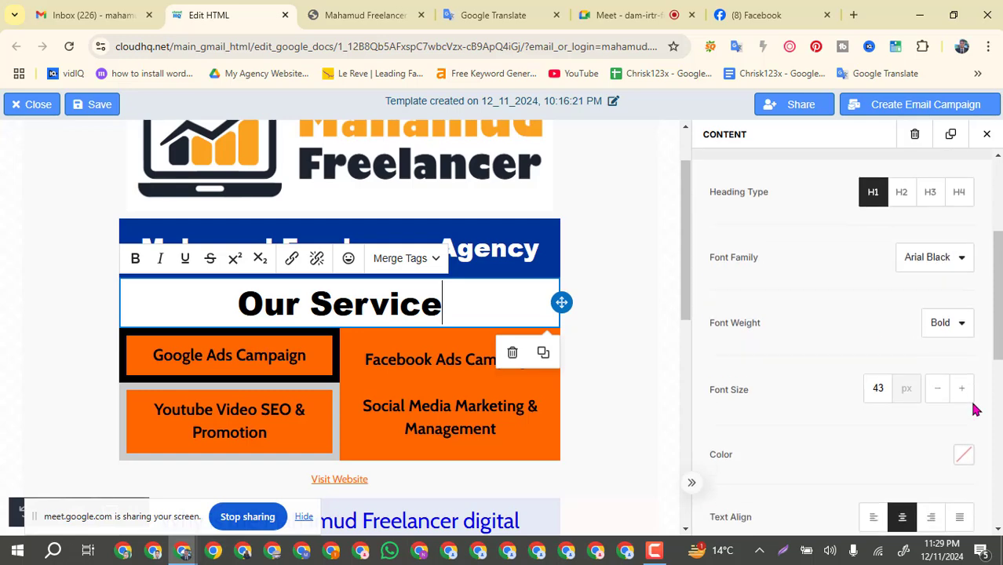
scroll(973, 408, "down", 6)
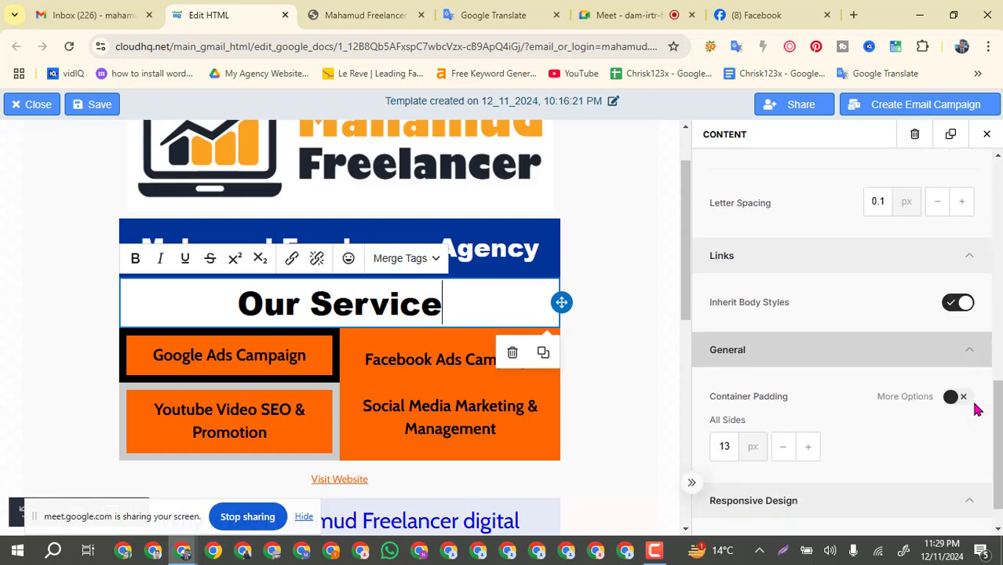
scroll(974, 409, "up", 3)
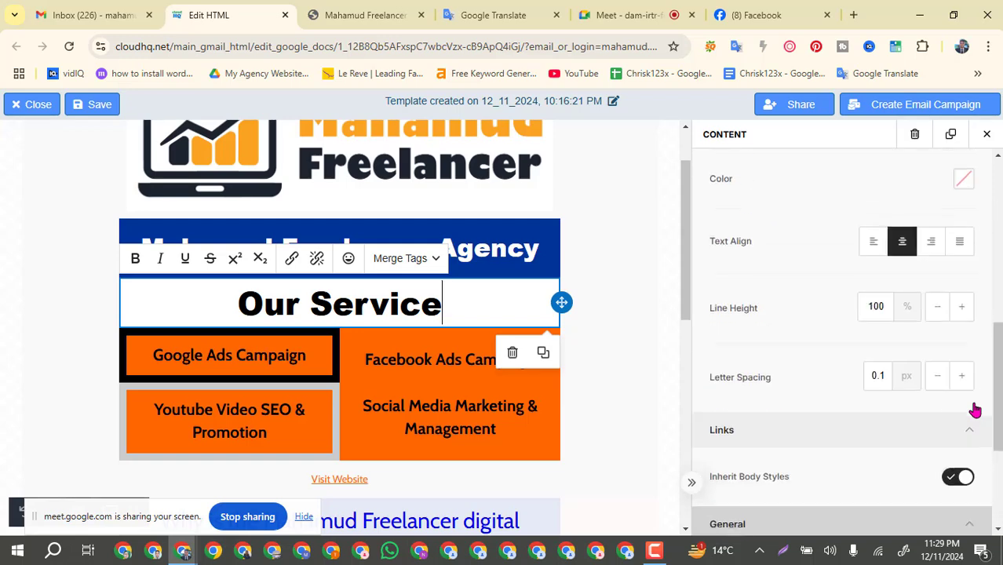
scroll(974, 410, "down", 2)
scroll(955, 471, "down", 1)
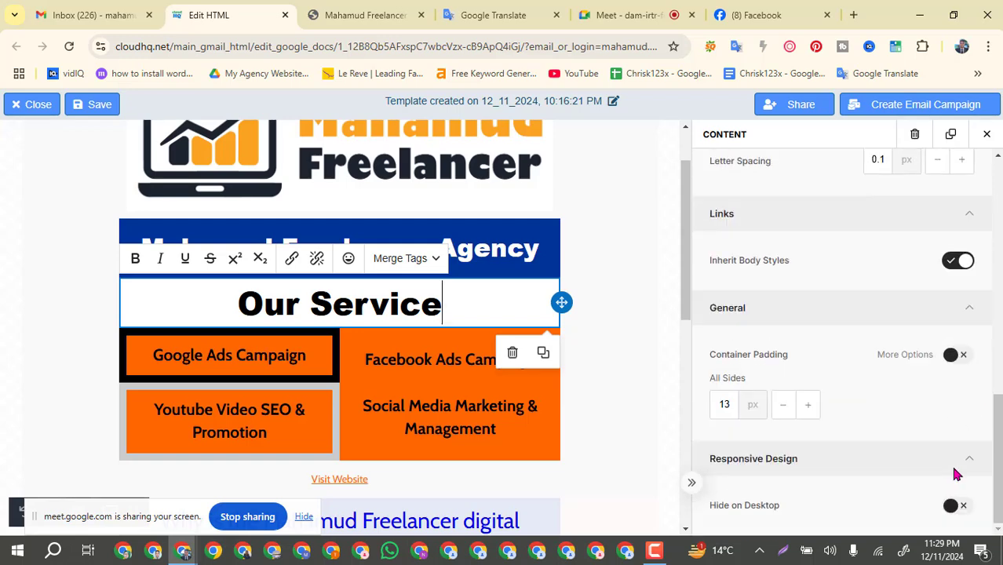
scroll(954, 471, "up", 2)
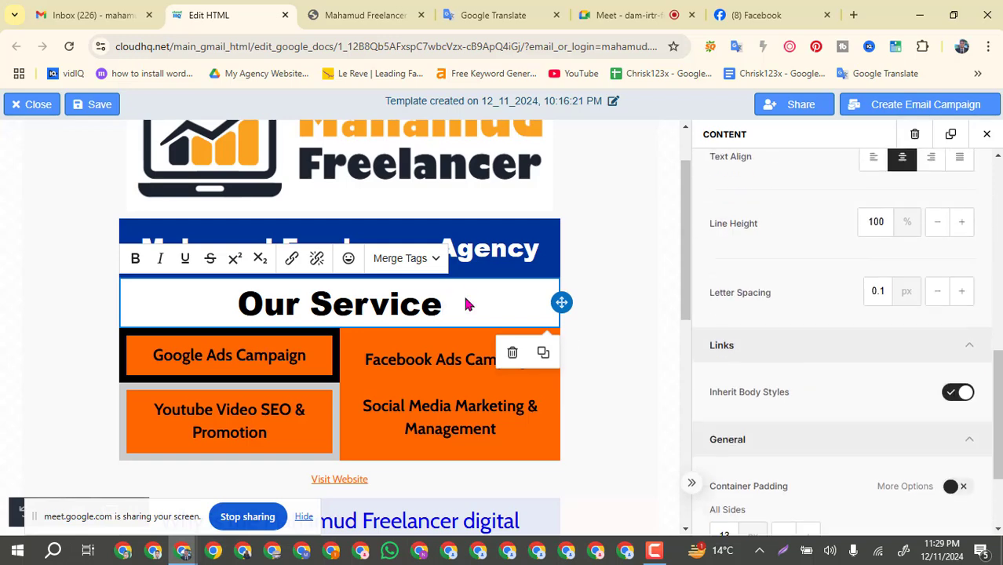
left_click(673, 312)
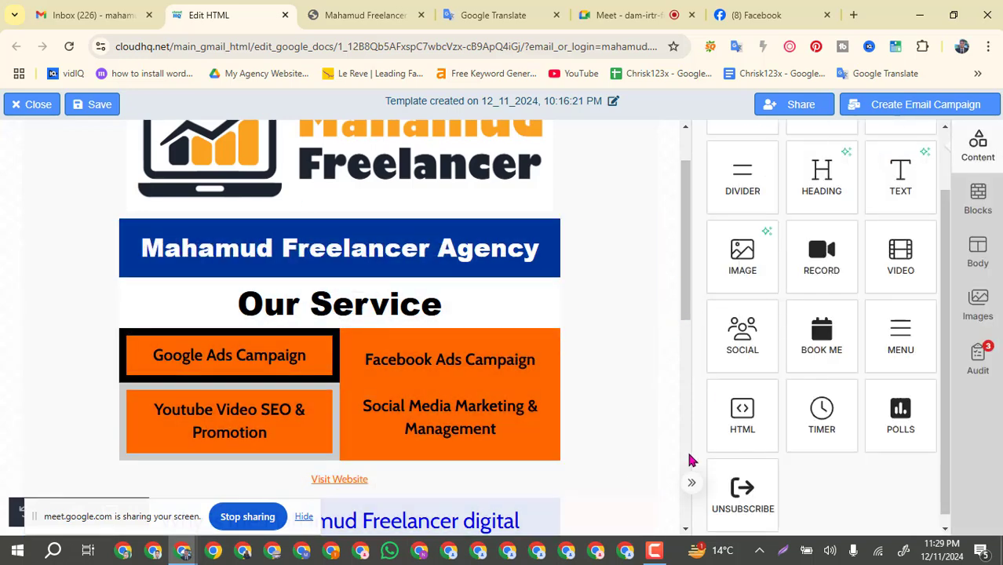
Step: Delete the two orange service rows beneath the "Our Service" heading
scroll(598, 429, "up", 1)
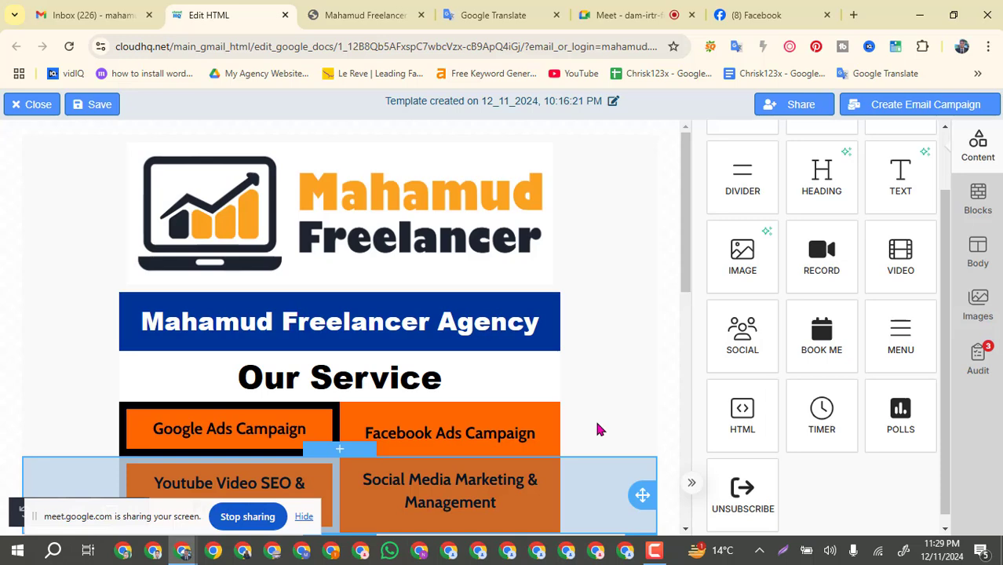
scroll(597, 429, "down", 2)
scroll(490, 236, "up", 1)
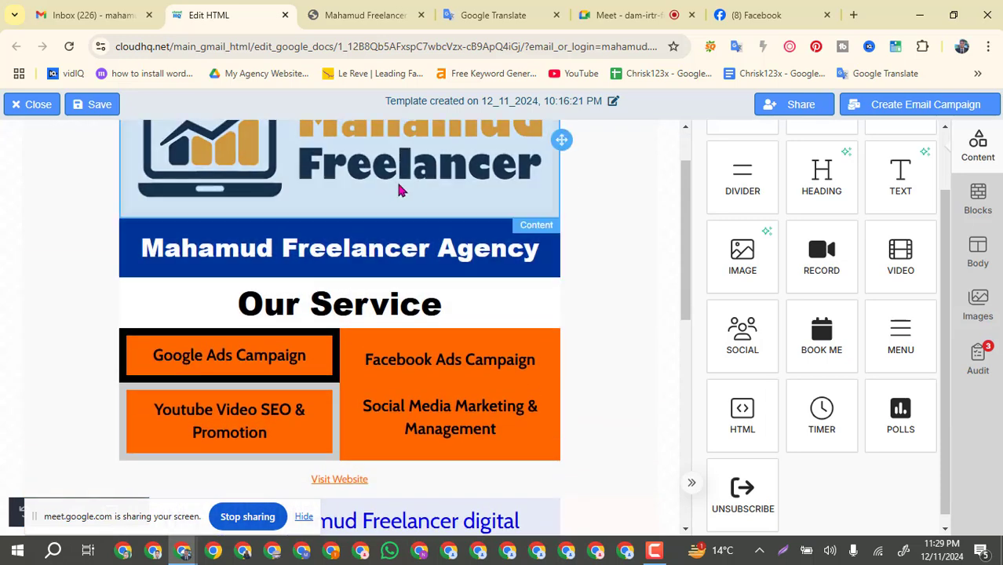
scroll(467, 442, "down", 1)
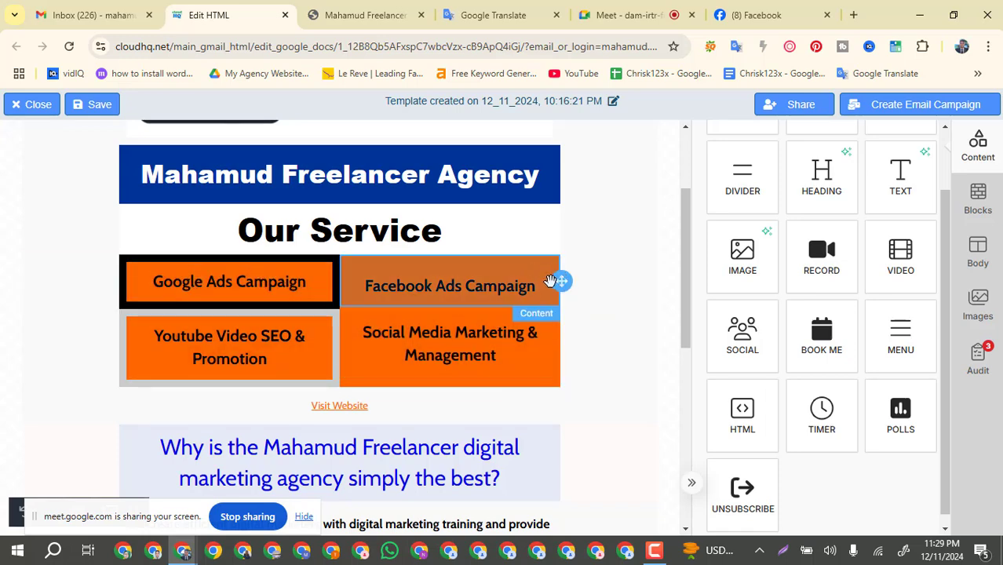
left_click(601, 294)
left_click(641, 282)
left_click(609, 334)
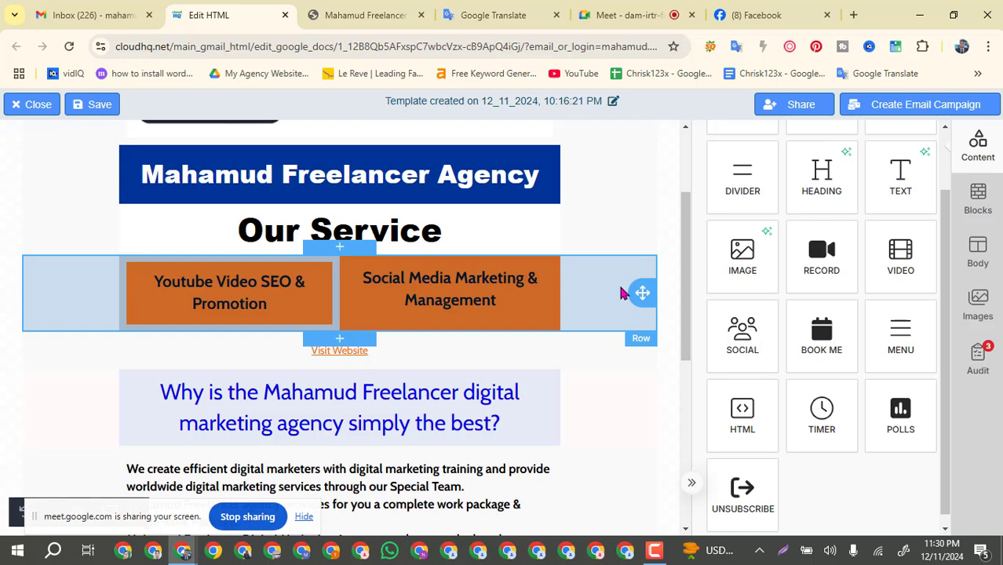
left_click(643, 340)
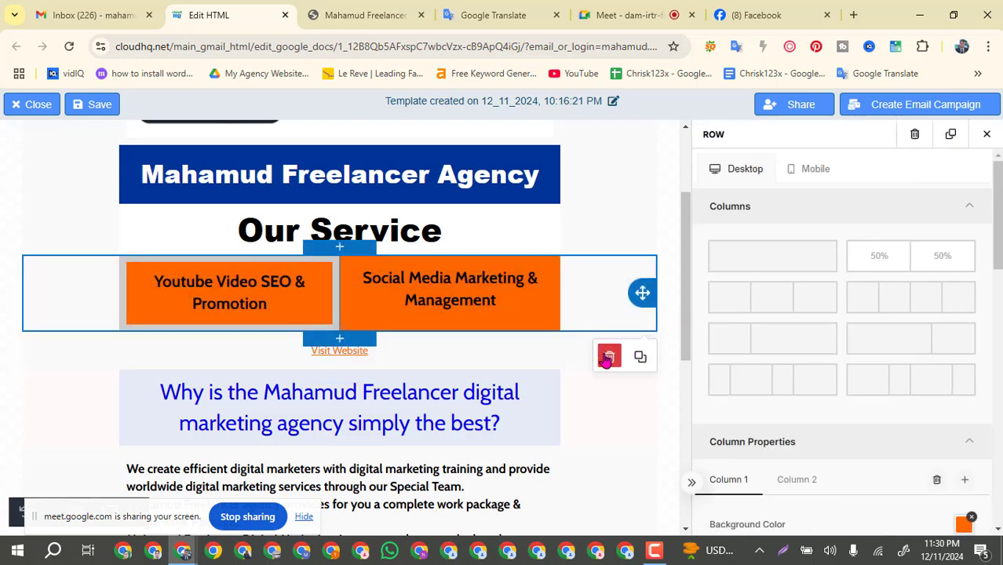
left_click(609, 357)
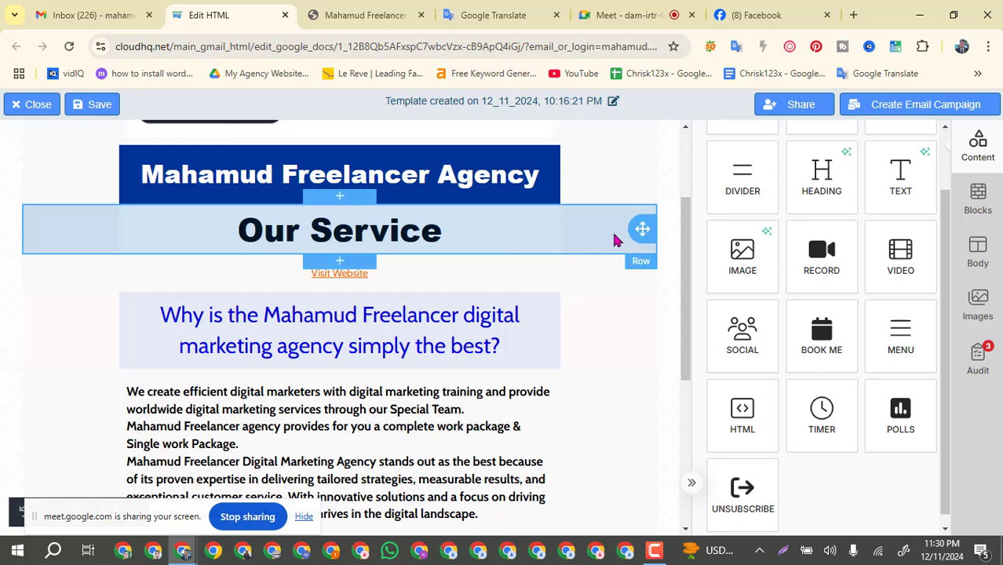
Step: Add an empty row below the "Our Service" heading and split it into two 50% columns
left_click(344, 264)
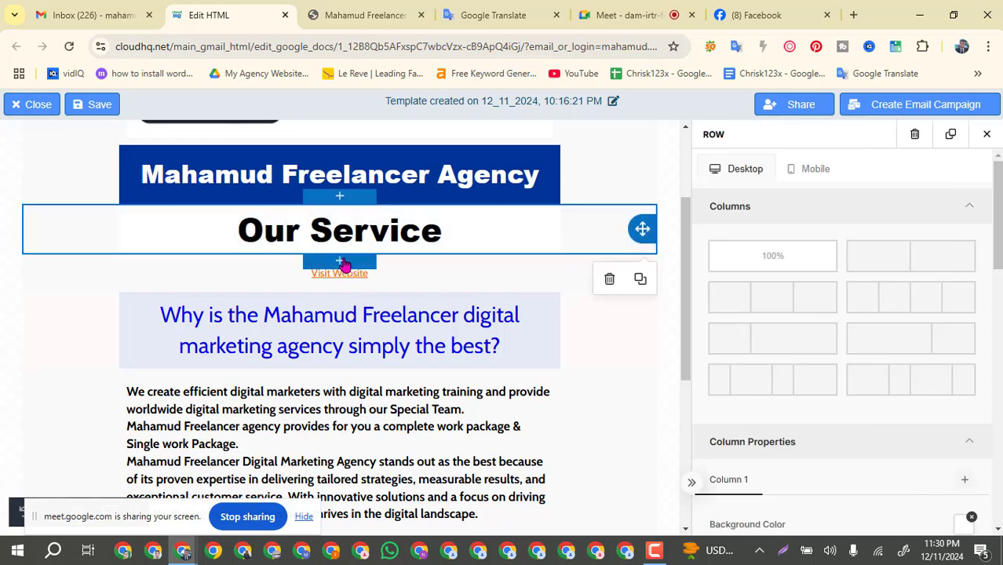
left_click(341, 261)
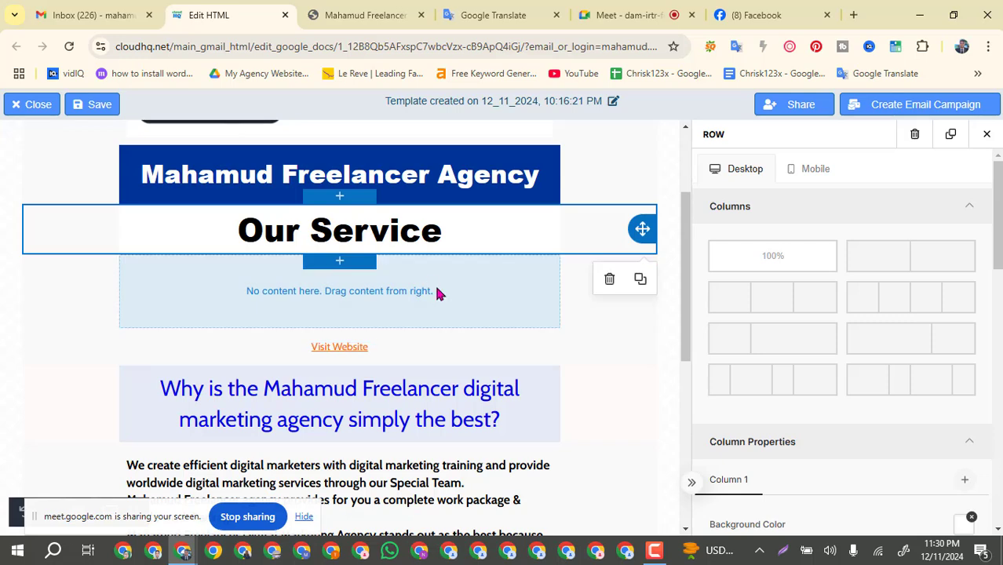
left_click(459, 292)
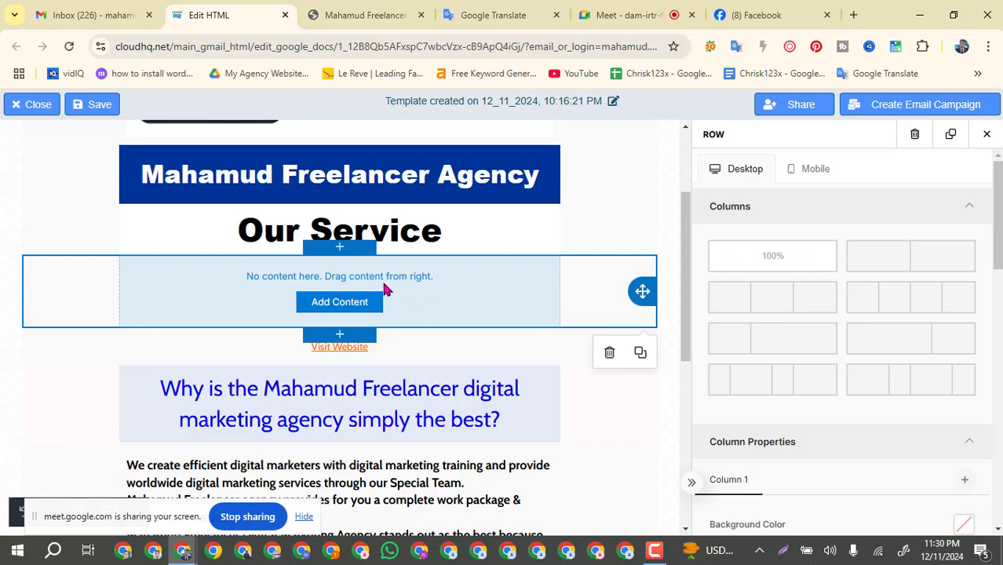
left_click(873, 265)
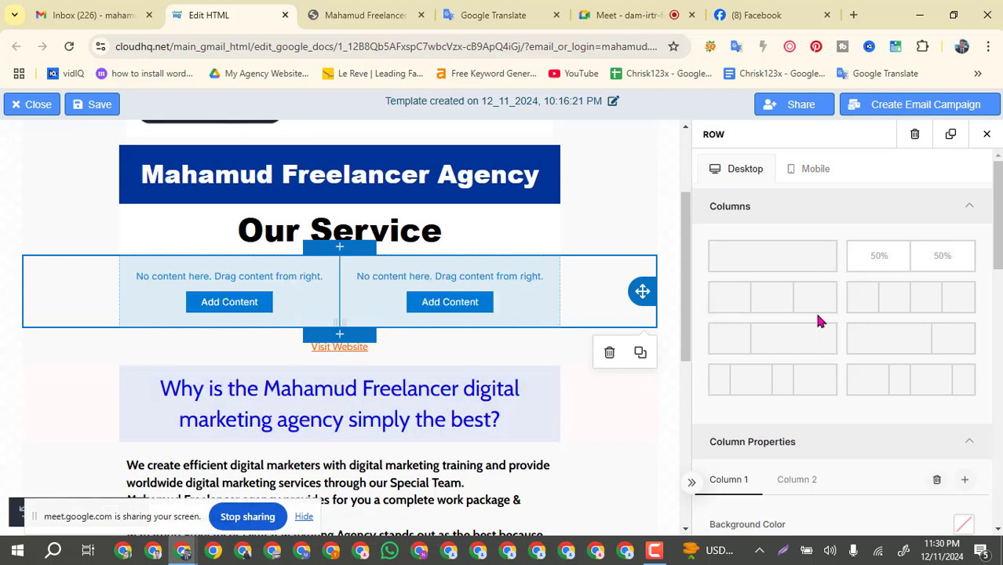
Step: Set the background color of Column 1 in the new row to orange FF6600
scroll(883, 335, "down", 3)
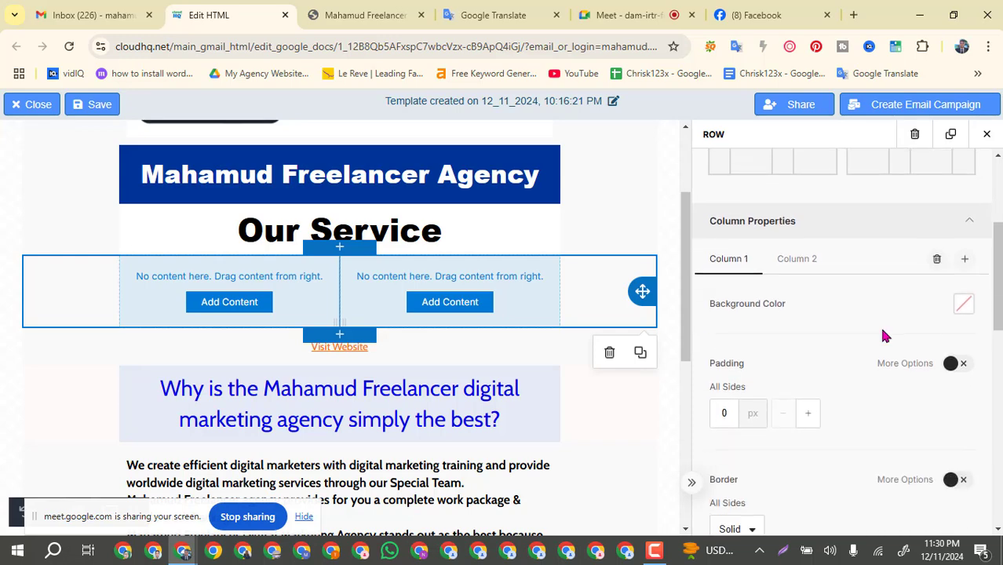
left_click(959, 310)
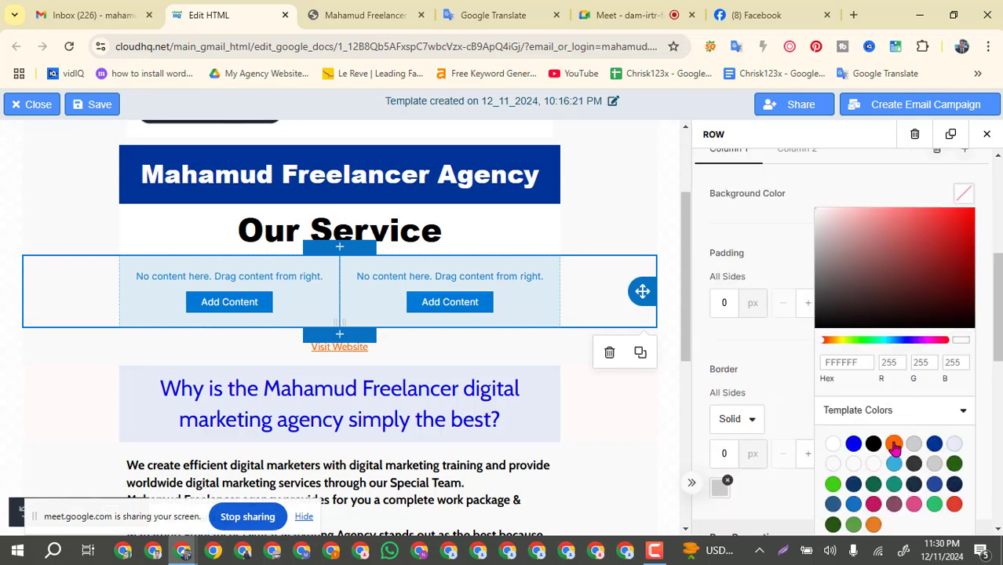
left_click(894, 444)
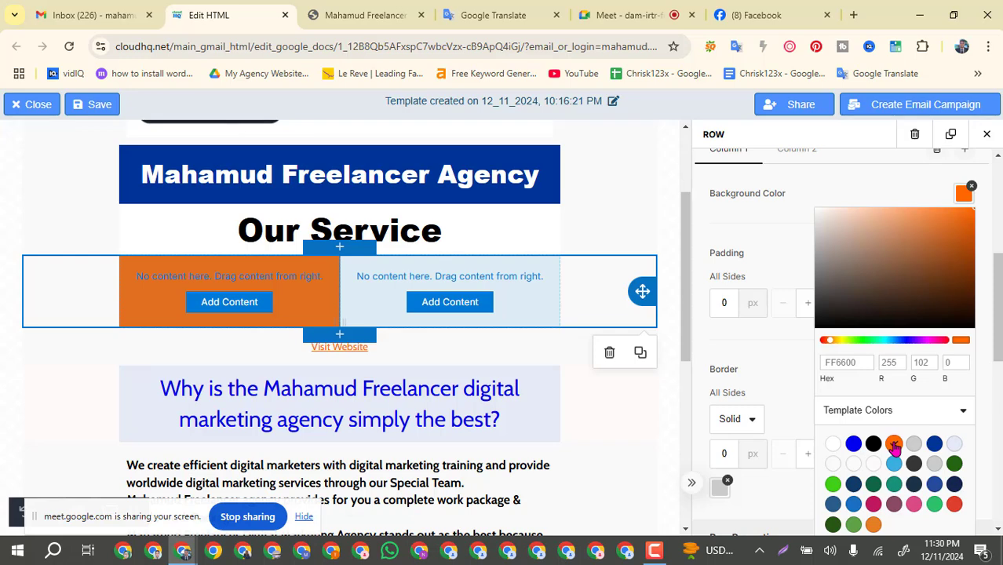
left_click(533, 311)
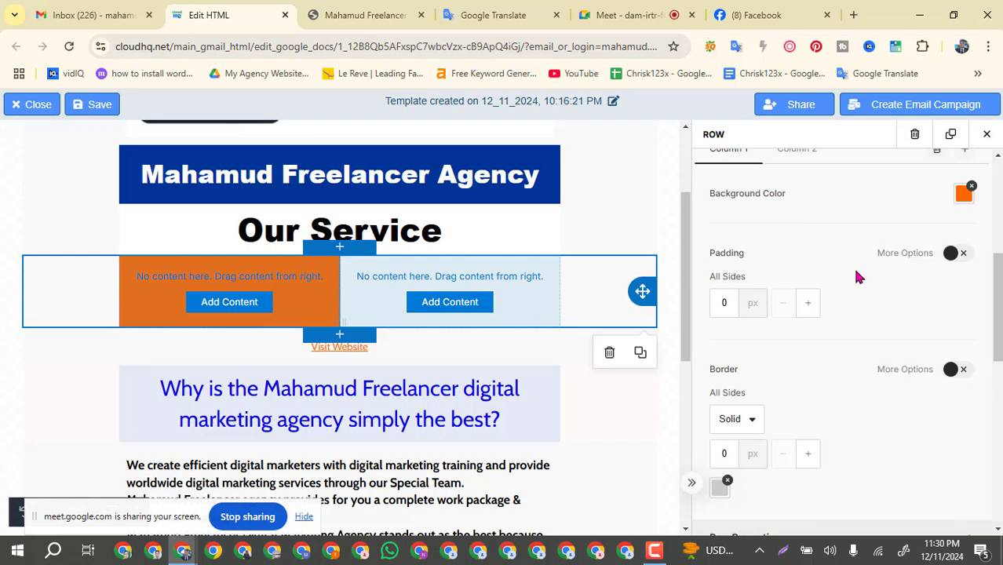
left_click(963, 195)
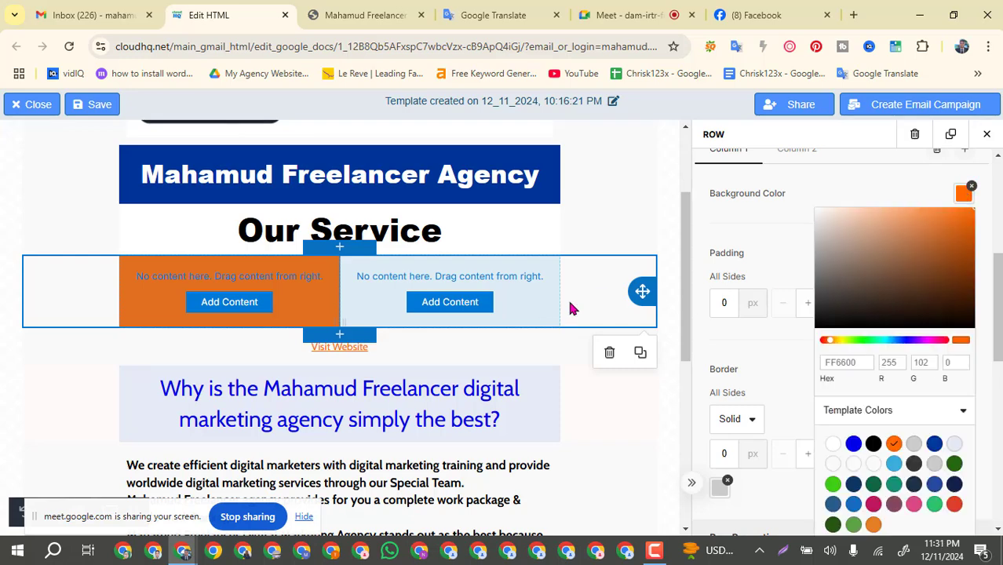
left_click(522, 316)
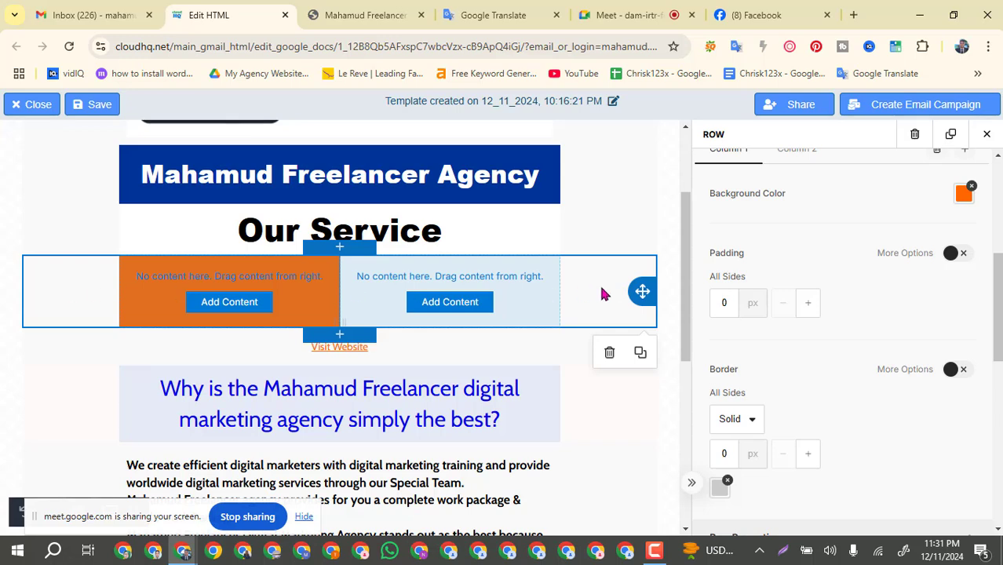
Step: Delete the empty two-column row with the orange first column below "Our Service"
scroll(959, 257, "up", 3)
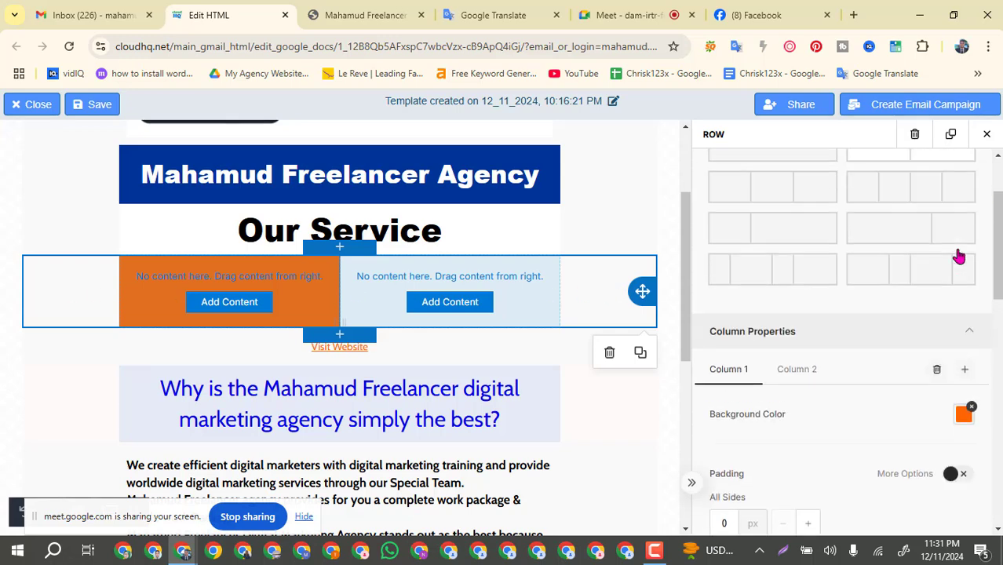
scroll(942, 271, "up", 3)
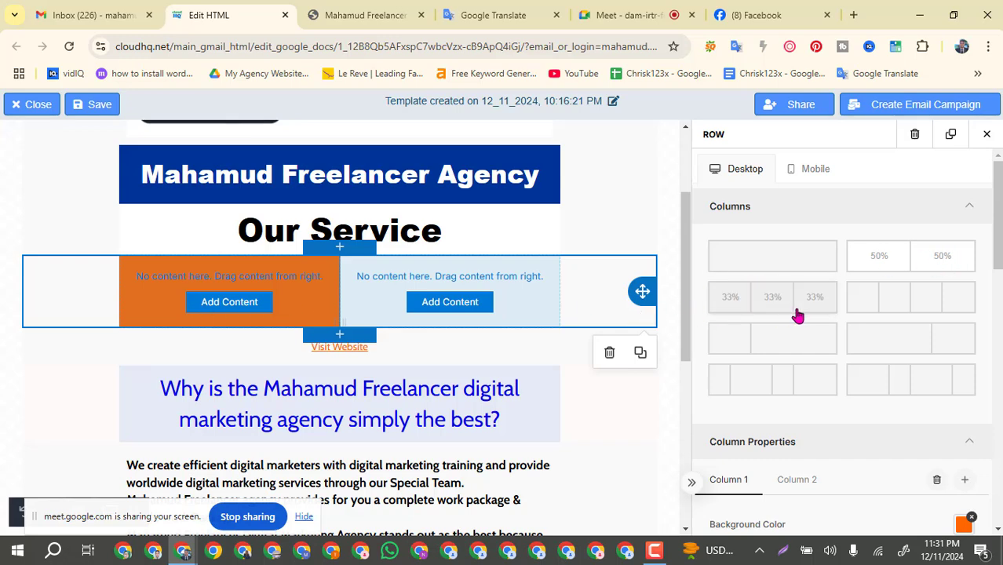
scroll(863, 328, "down", 2)
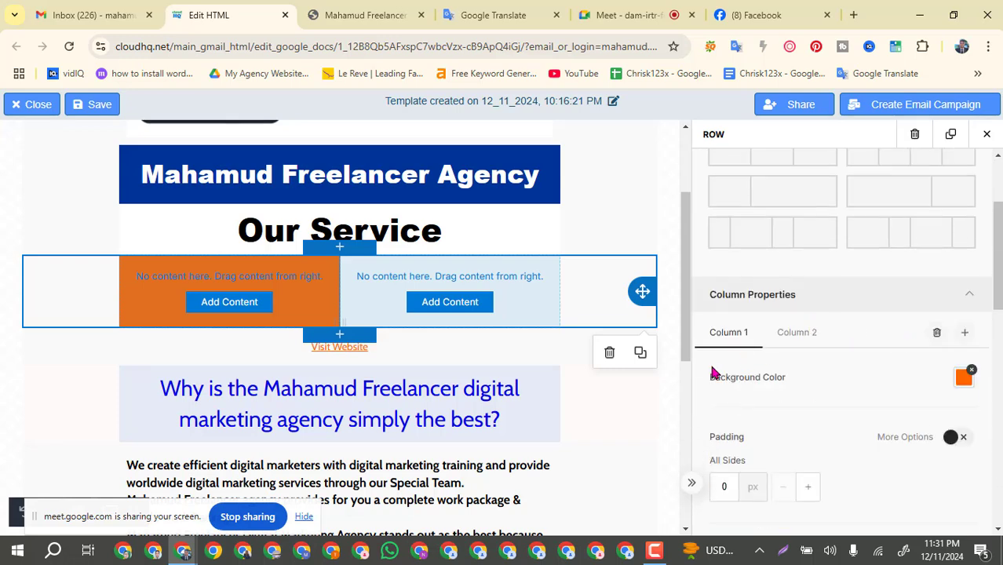
left_click(609, 352)
left_click(609, 352)
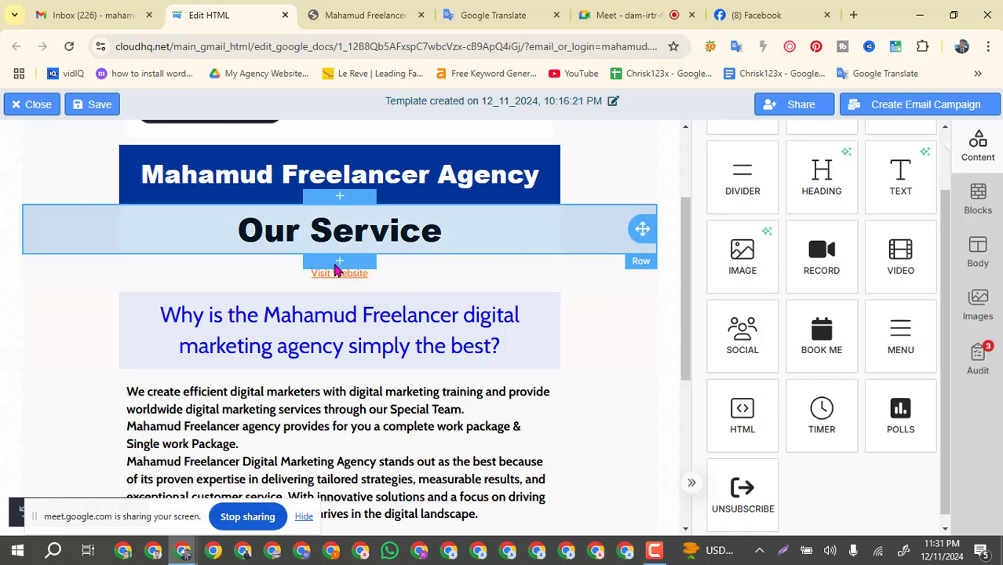
Step: Insert a fresh row below the "Our Service" heading and give it the 50% / 50% two-column layout
left_click(338, 266)
left_click(339, 262)
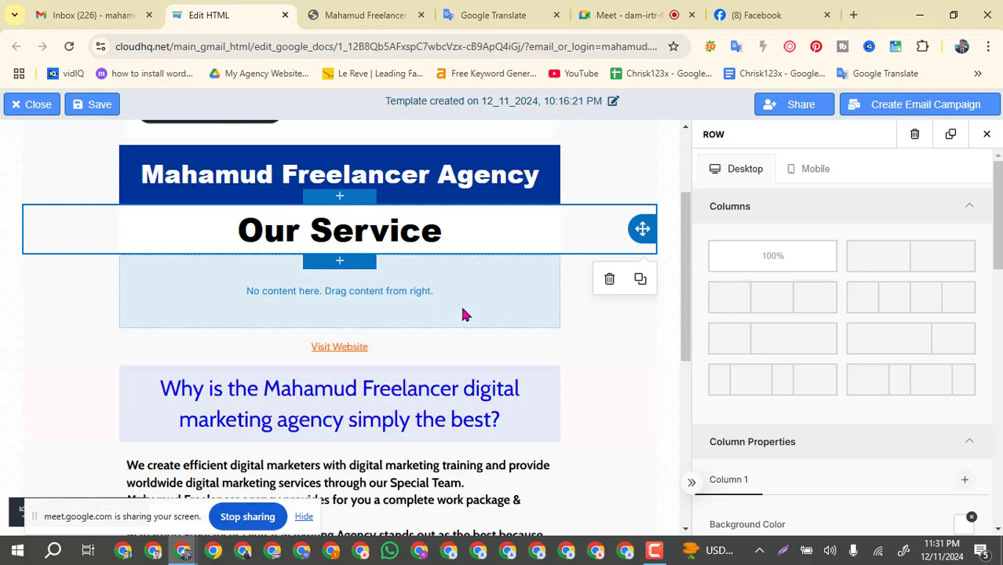
left_click(506, 310)
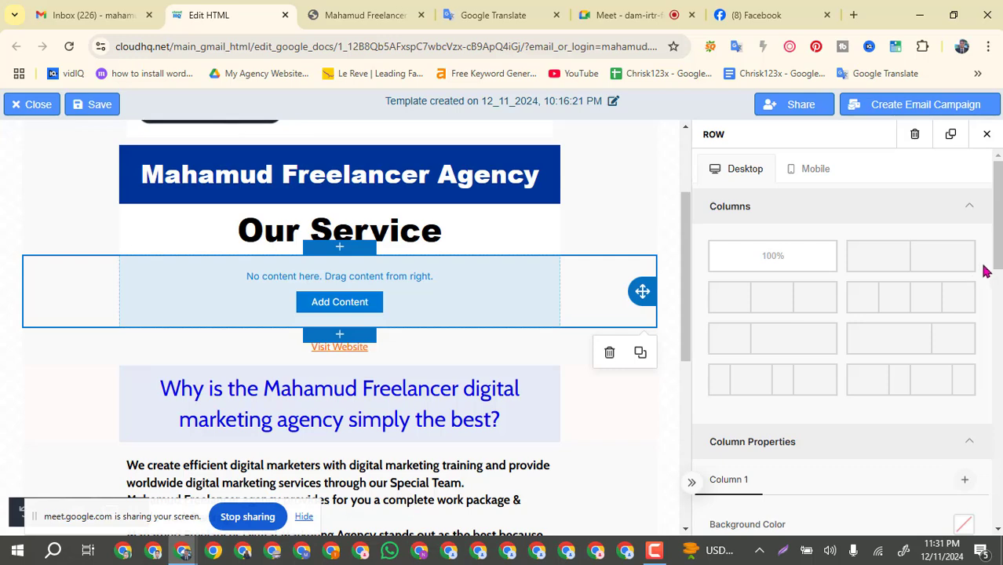
left_click(936, 258)
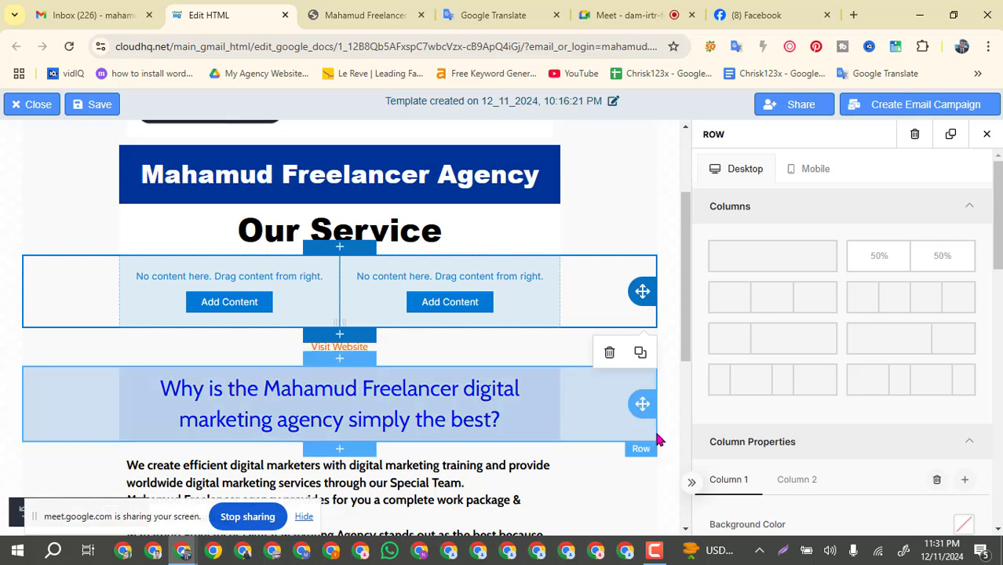
Step: Try orange FF6600 as the whole row's background color and replace it with white FFFFFF
scroll(899, 396, "down", 2)
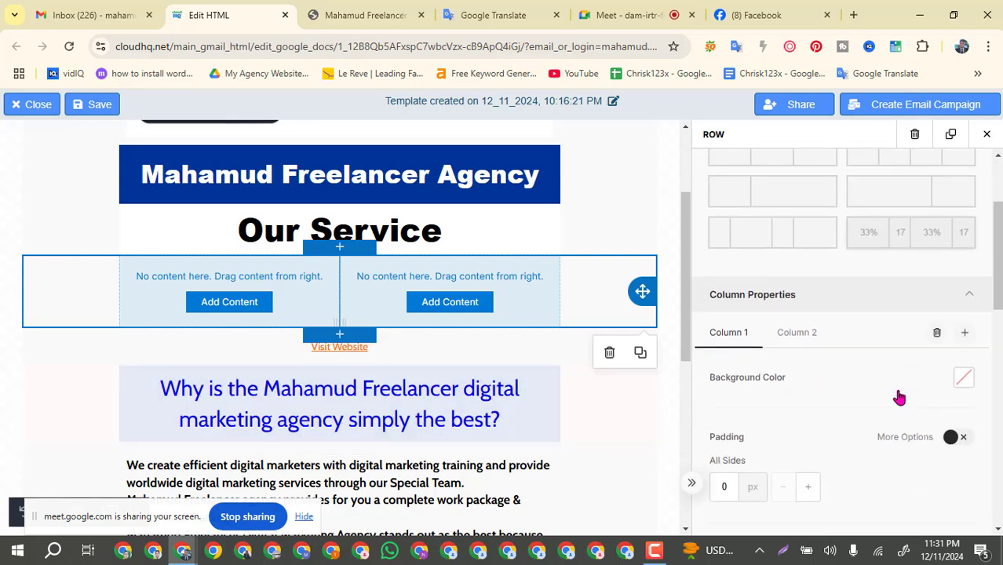
scroll(899, 398, "down", 1)
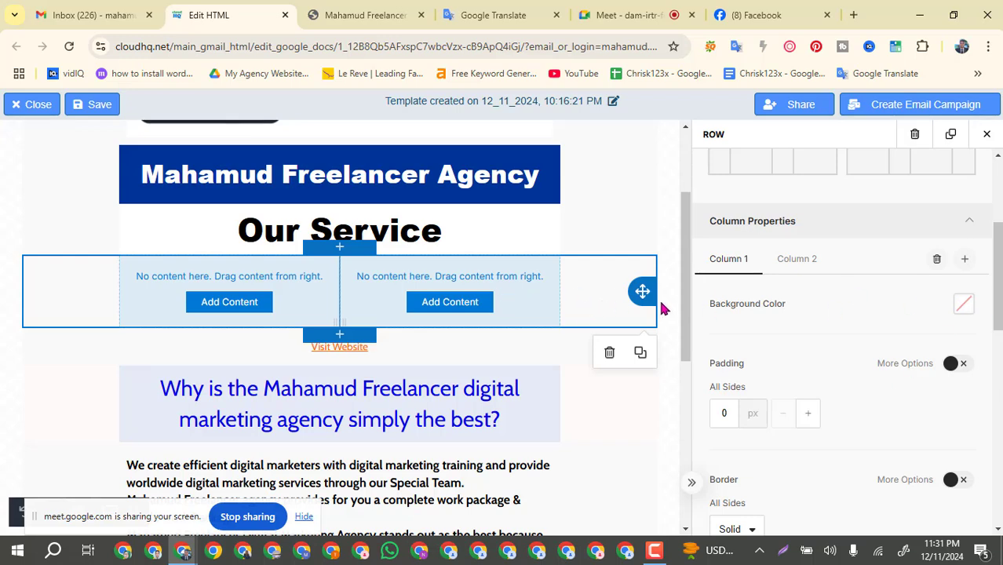
scroll(863, 353, "down", 3)
scroll(861, 353, "down", 2)
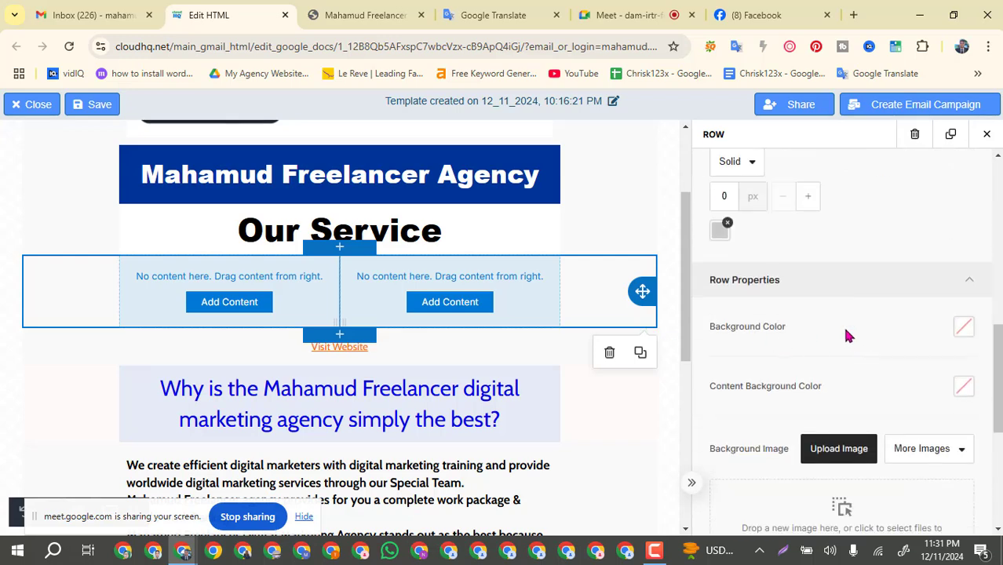
left_click(962, 330)
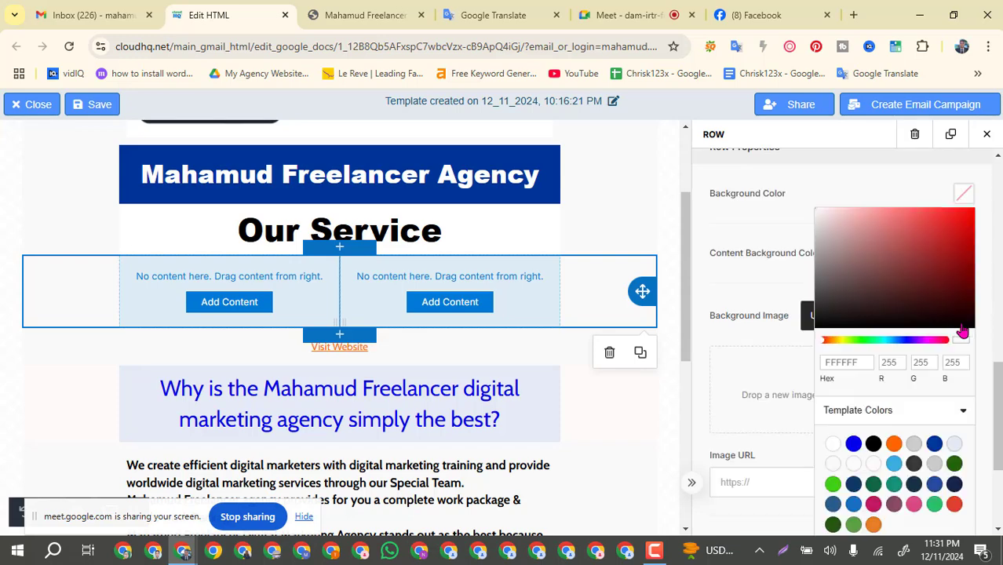
left_click(893, 445)
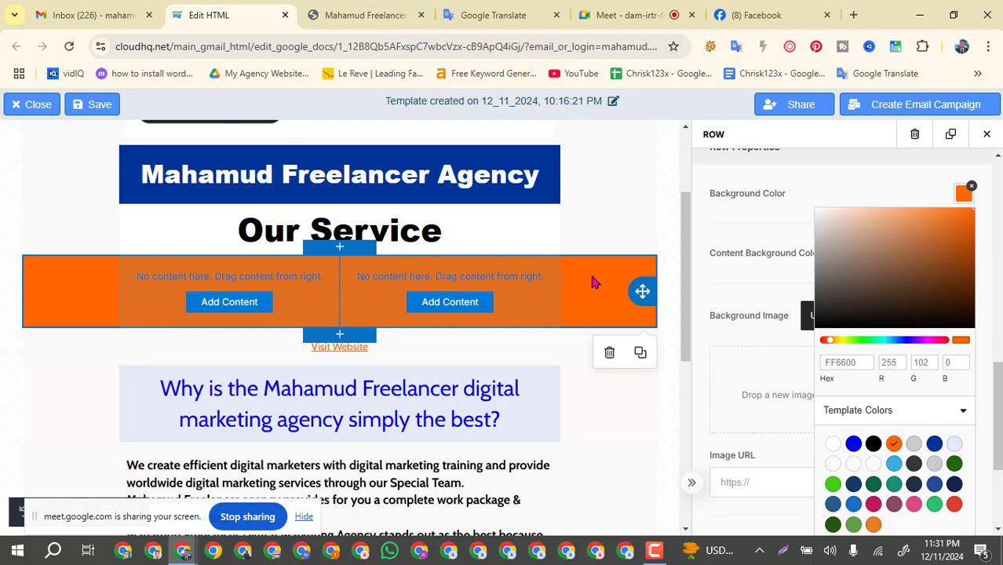
left_click(830, 444)
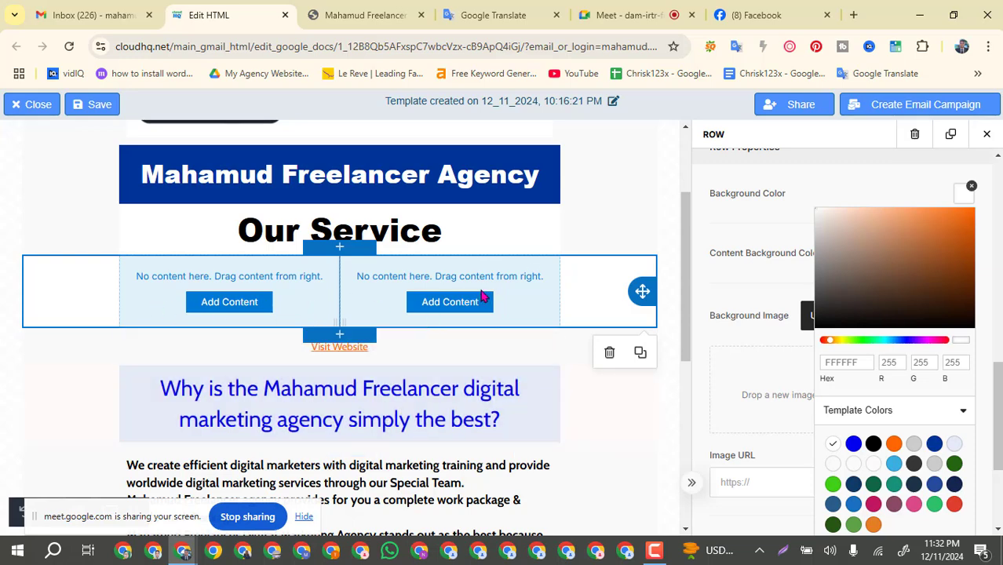
Step: Remove the white background color from the whole two-column row below "Our Service"
left_click(509, 296)
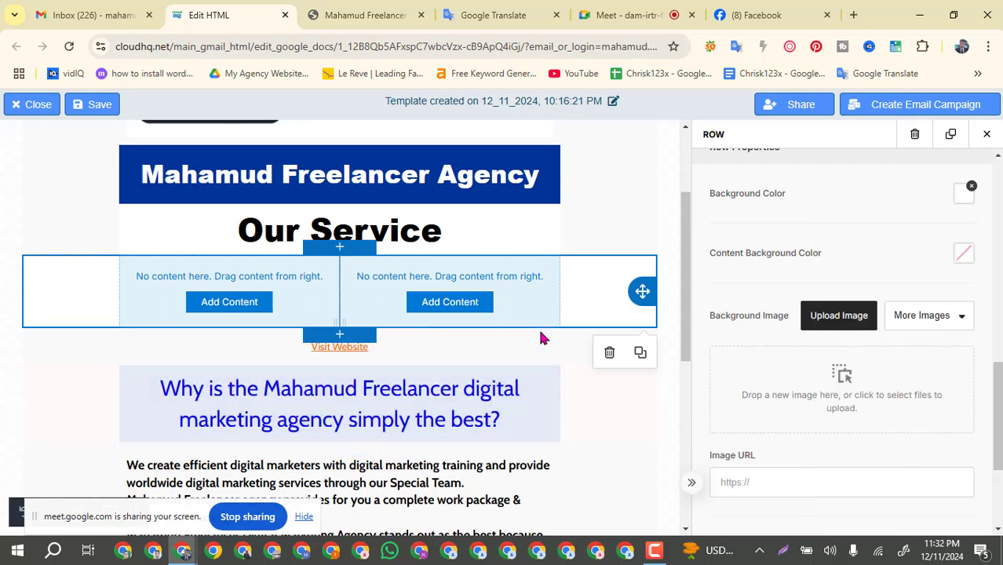
left_click(669, 359)
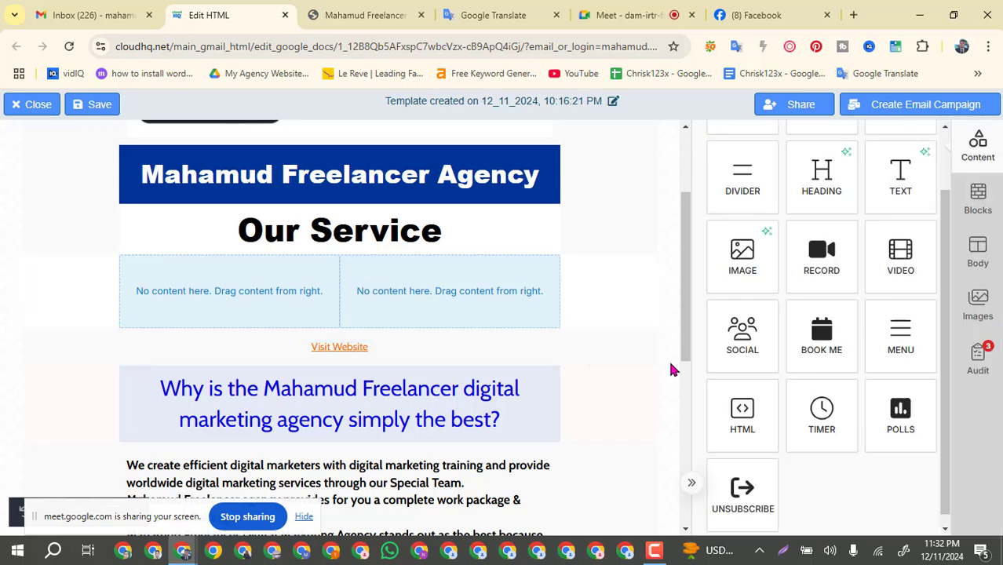
left_click(399, 306)
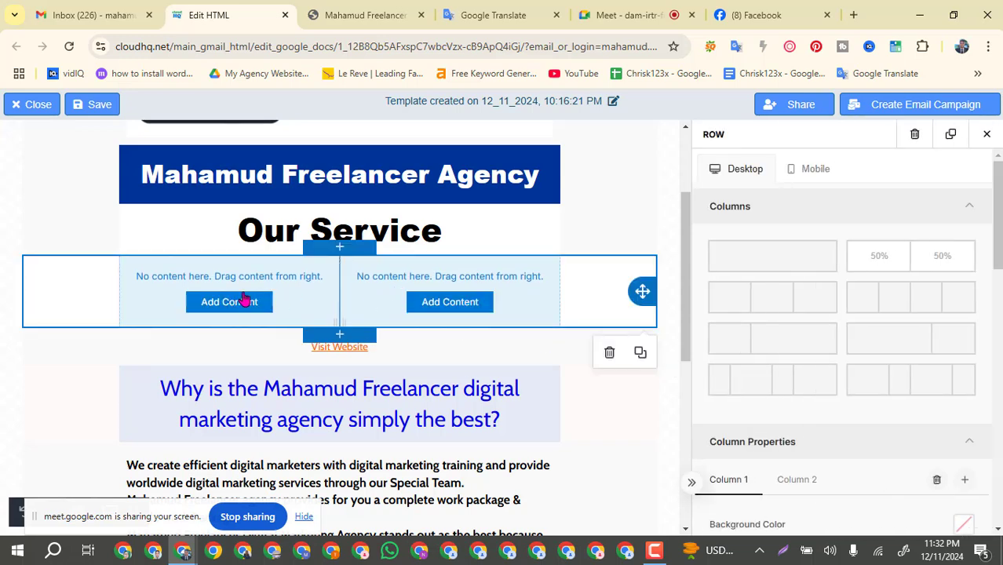
scroll(896, 336, "down", 4)
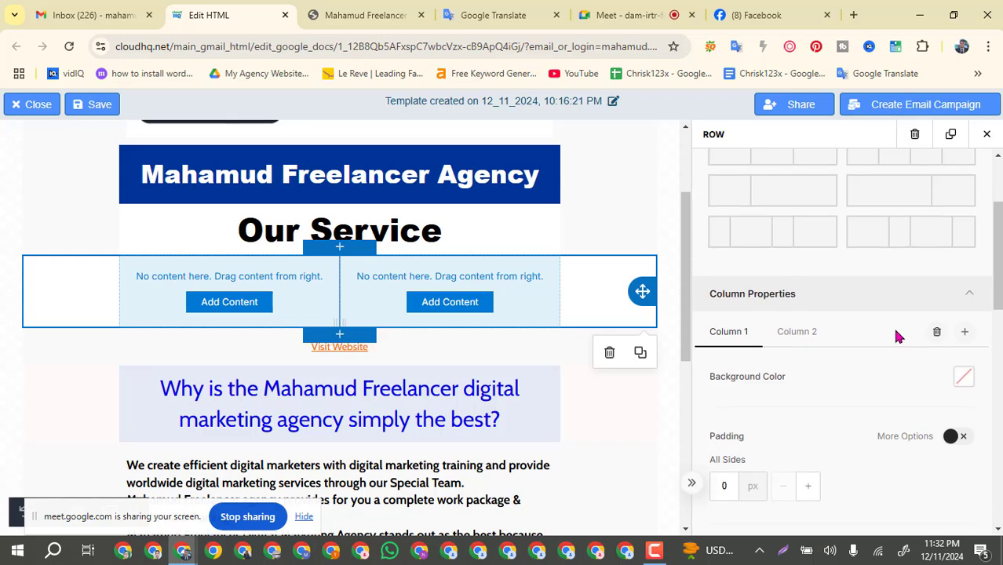
scroll(903, 333, "up", 4)
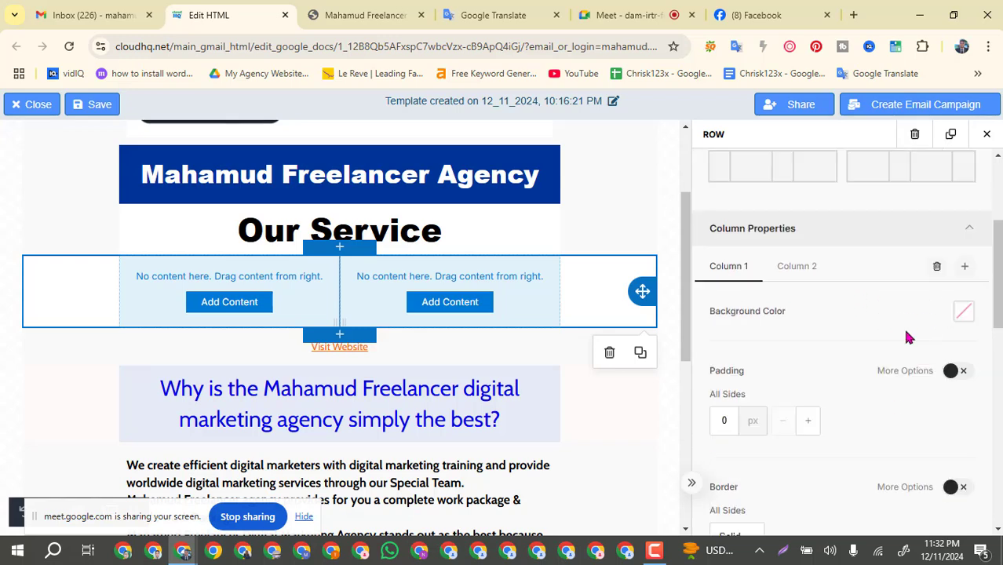
scroll(906, 336, "down", 5)
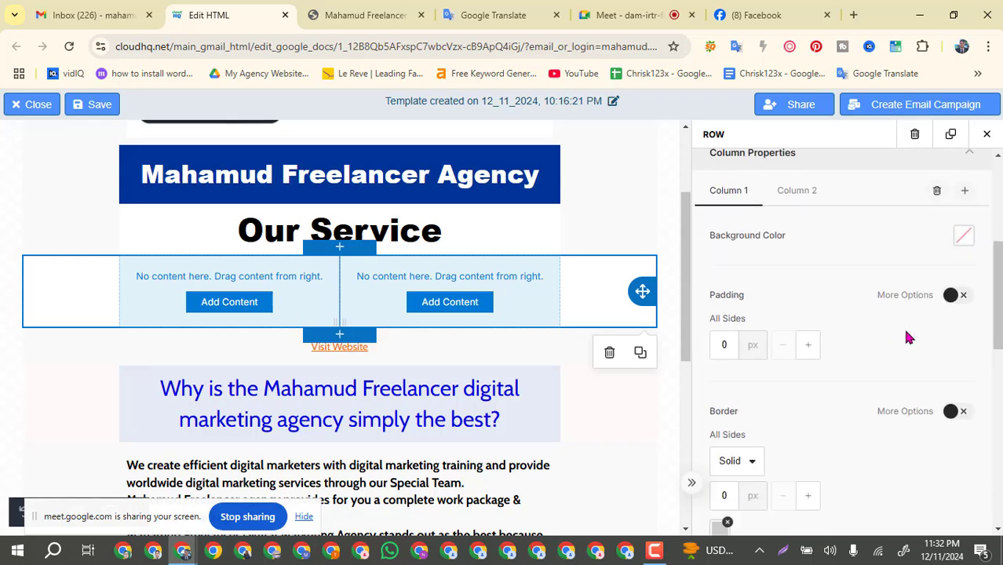
scroll(906, 336, "up", 3)
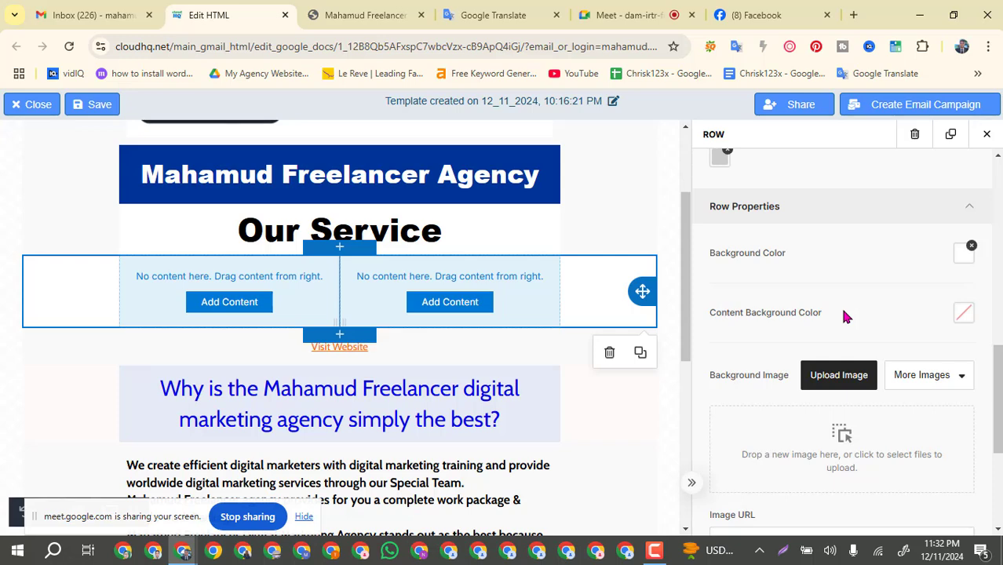
scroll(845, 315, "up", 5)
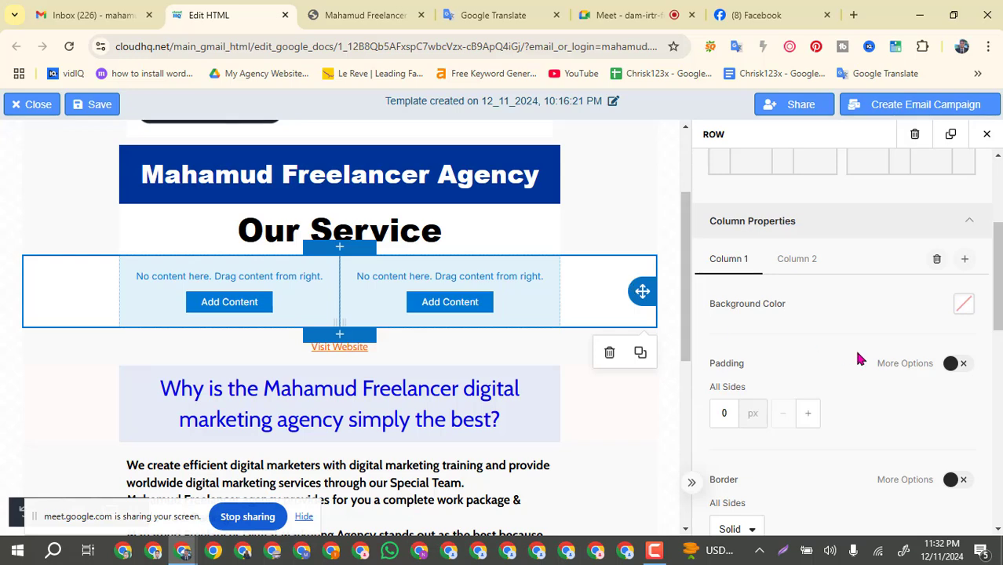
scroll(858, 358, "down", 1)
scroll(858, 358, "up", 1)
scroll(935, 332, "down", 5)
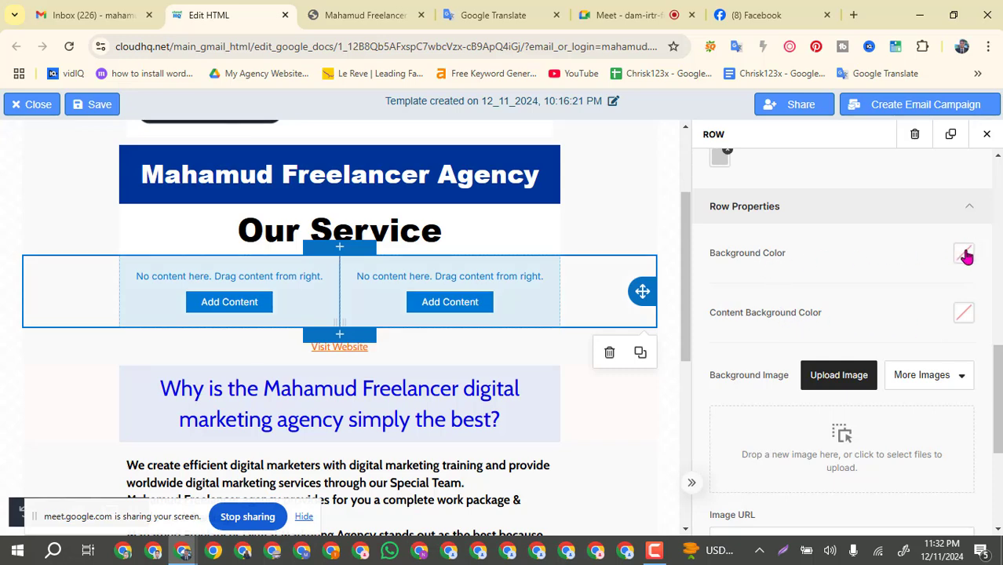
Step: Try blue 0000EE as the whole row's background color and clear it again
left_click(965, 254)
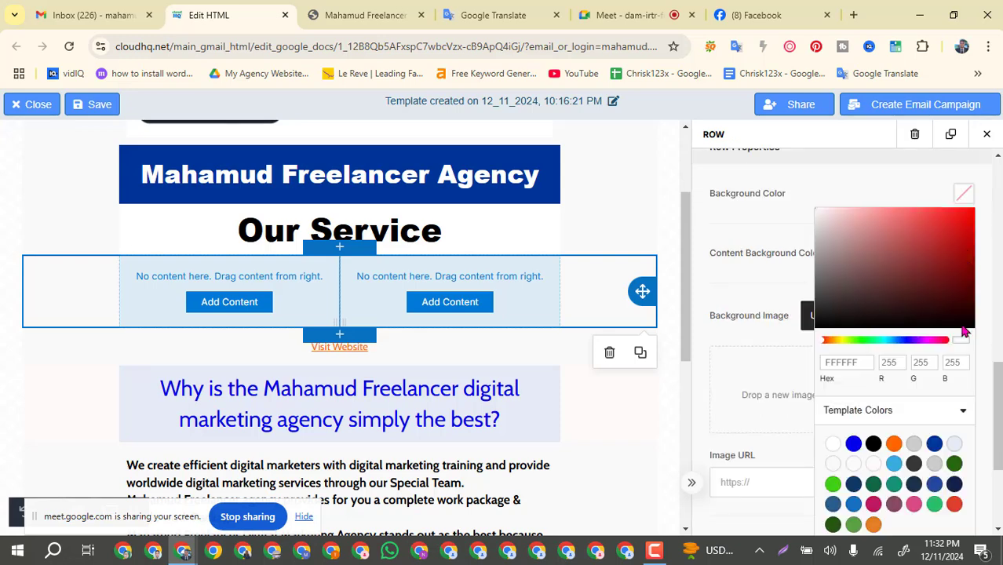
left_click(854, 448)
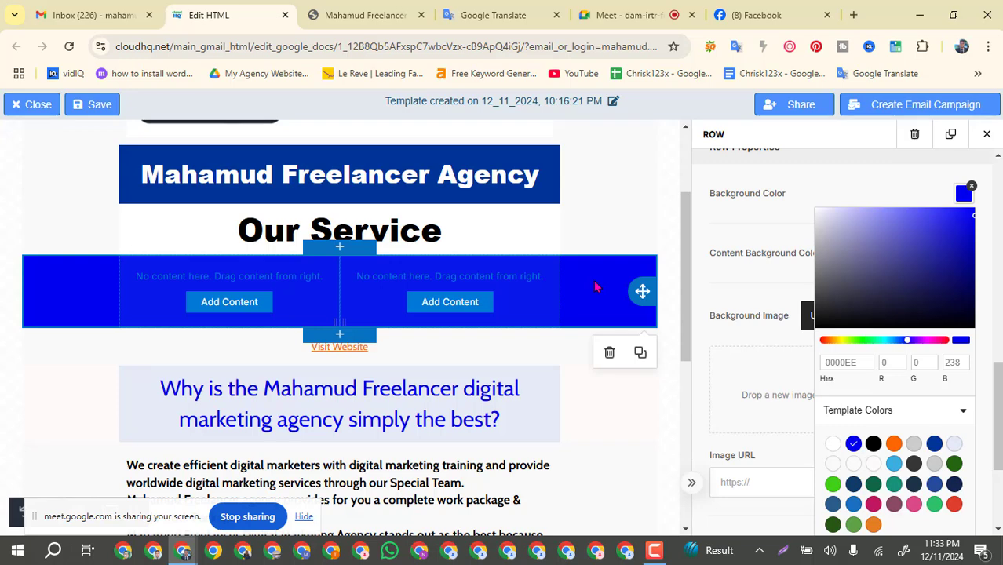
left_click(973, 188)
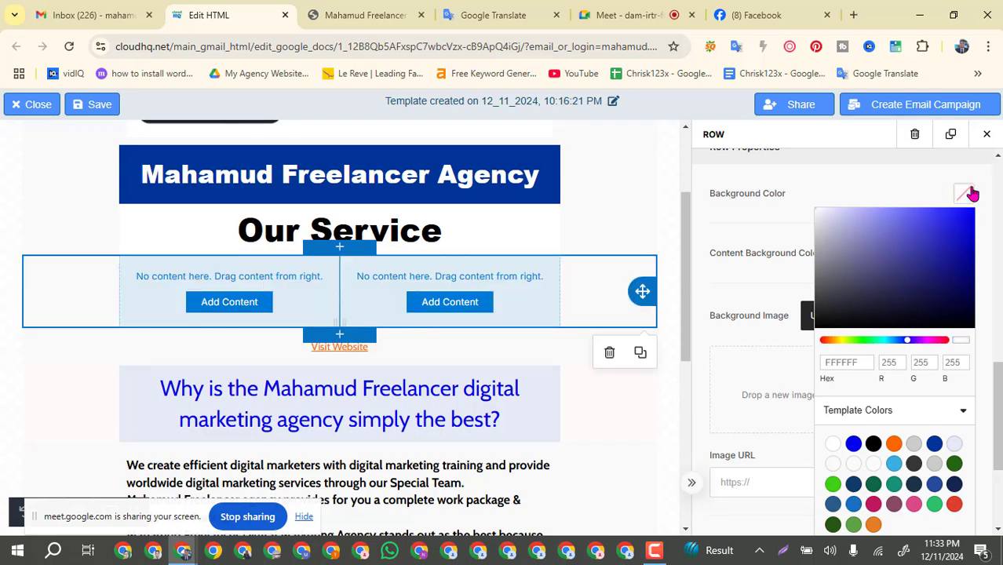
Step: Set the background color of Column 1 in the two-column row to orange FF6600
scroll(870, 193, "up", 5)
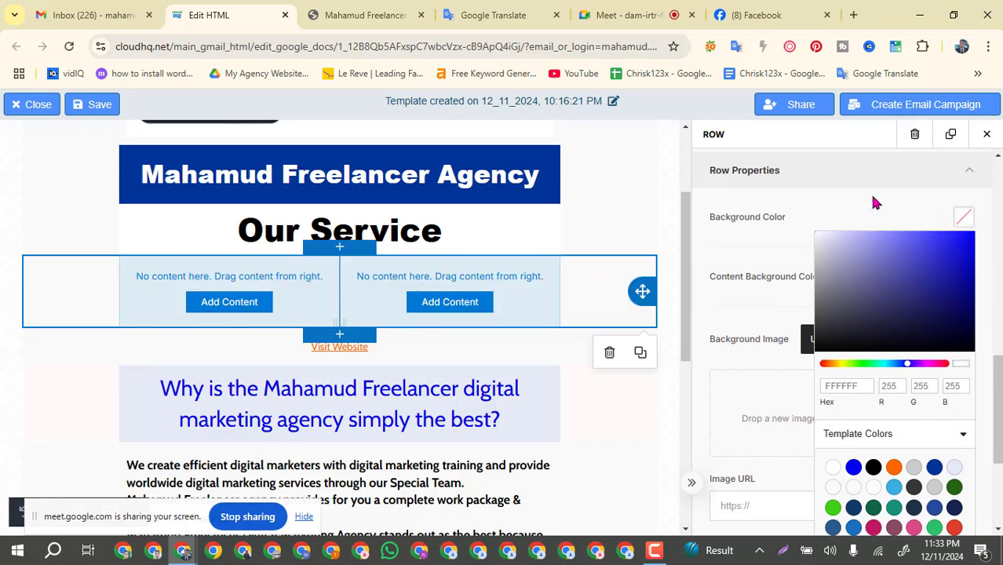
scroll(785, 402, "up", 3)
scroll(760, 390, "up", 1)
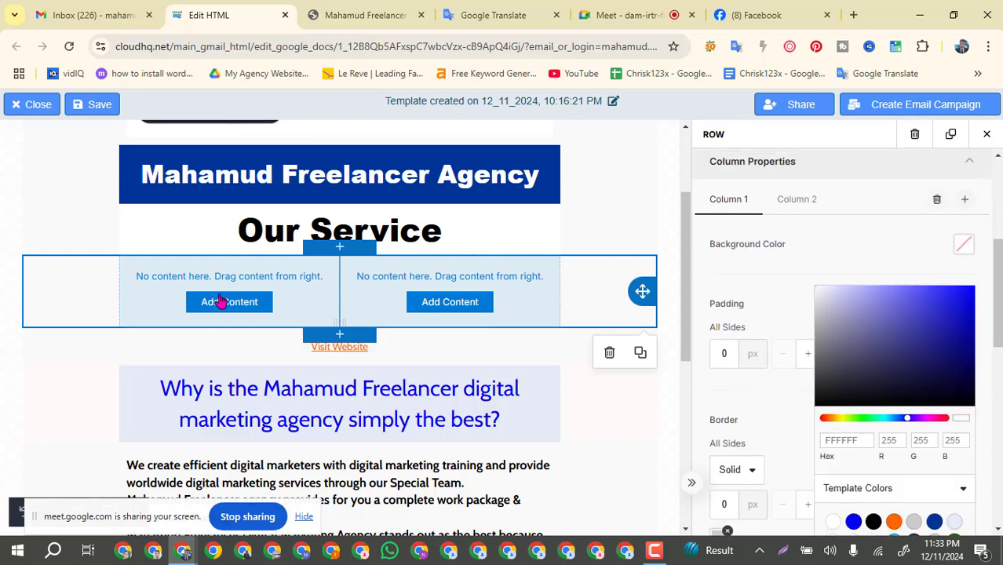
scroll(793, 345, "up", 2)
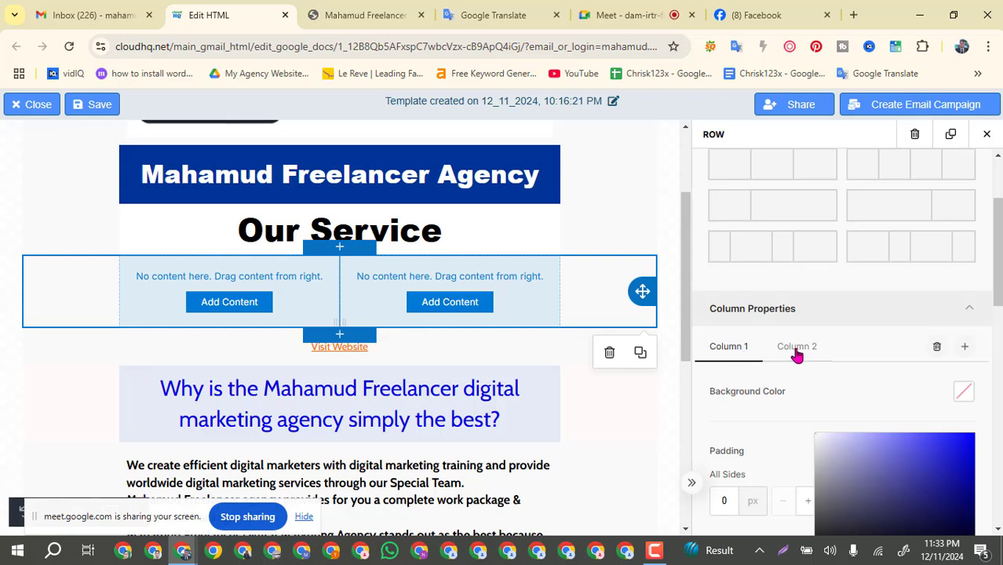
scroll(781, 352, "down", 2)
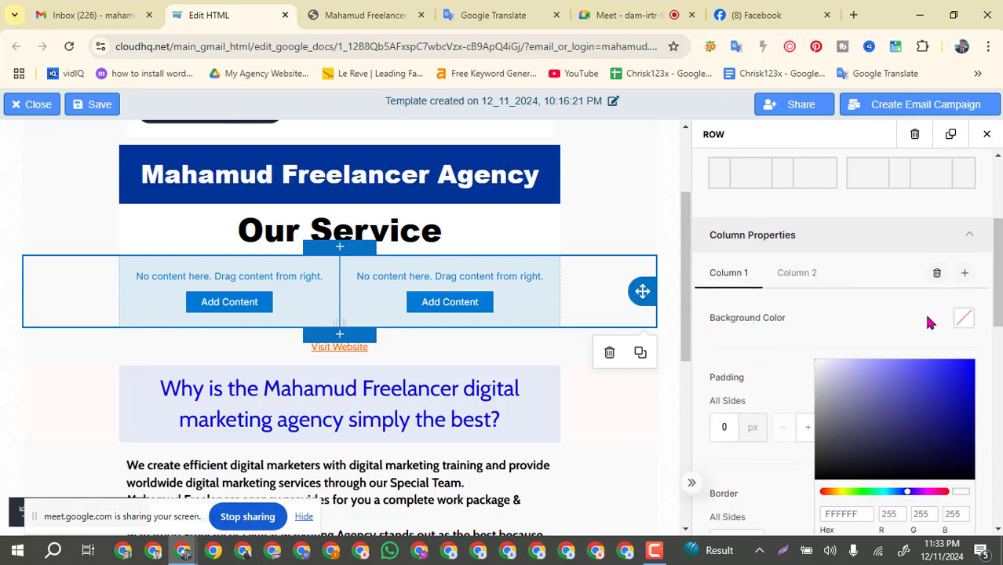
left_click(962, 320)
left_click(963, 319)
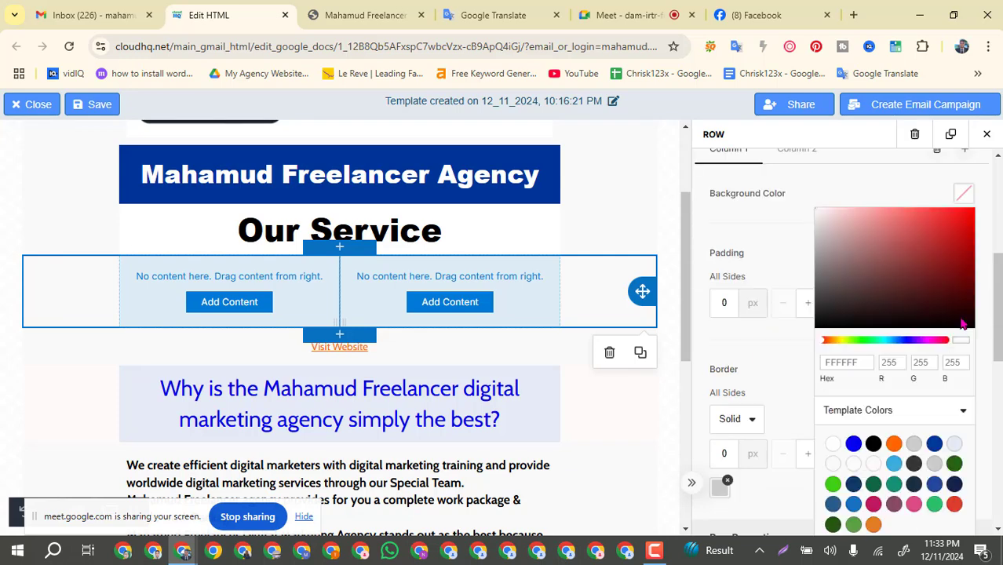
left_click(912, 487)
left_click(893, 444)
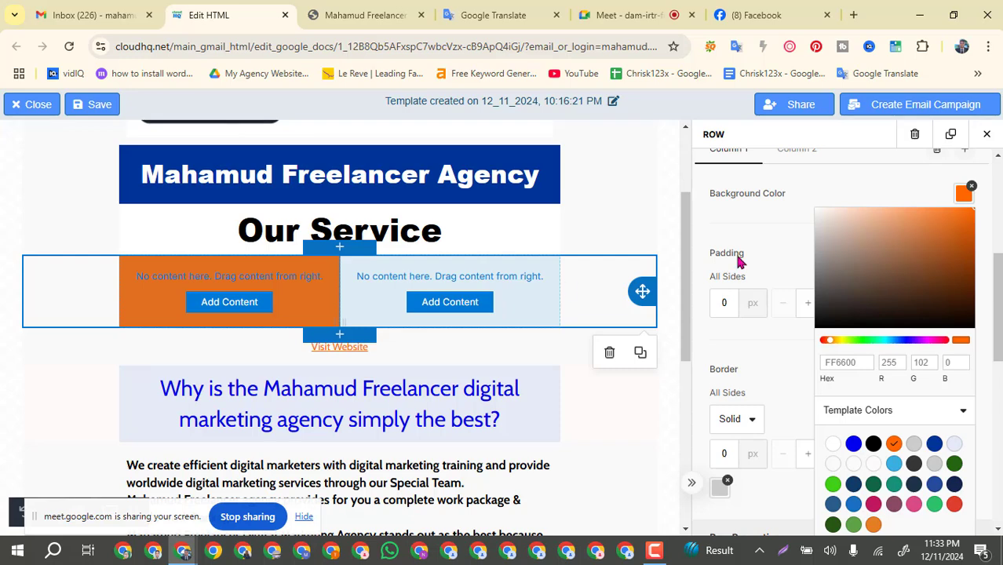
Step: Set the background color of Column 2 in the same row to orange FF6600
scroll(816, 266, "up", 2)
left_click(799, 296)
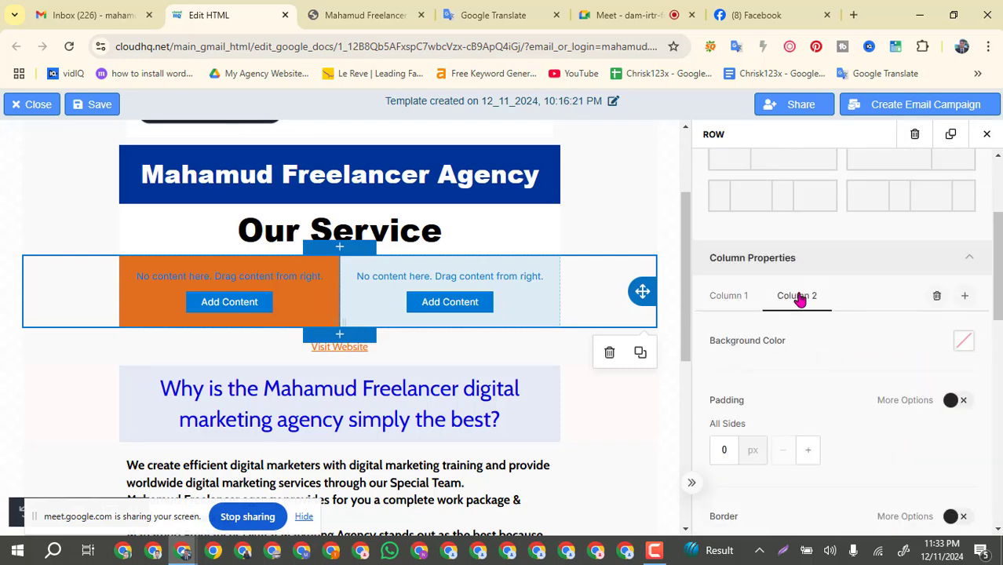
left_click(959, 343)
scroll(879, 404, "down", 4)
left_click(895, 296)
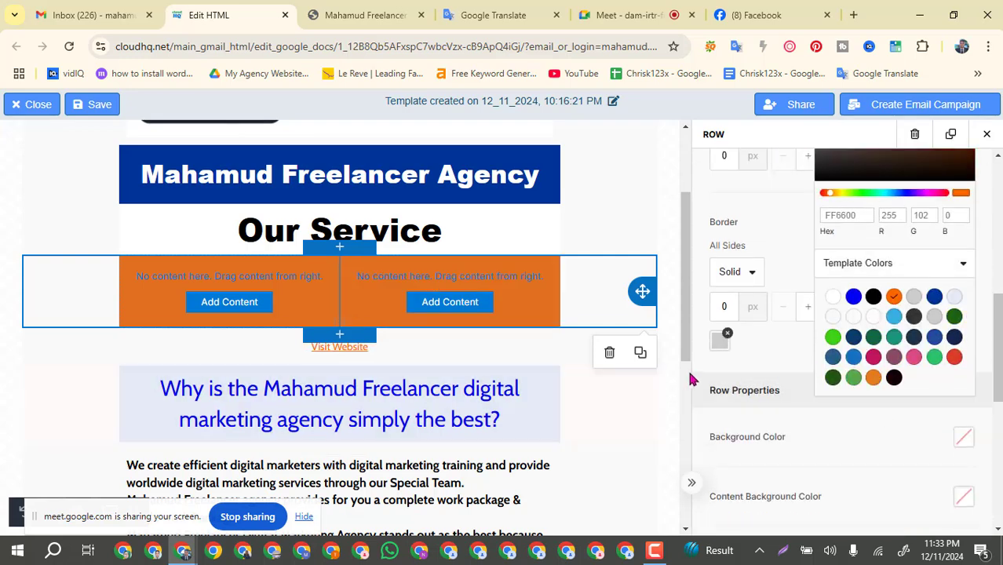
Step: Duplicate the orange two-column row to get a second identical row directly beneath it
left_click(671, 390)
left_click(671, 390)
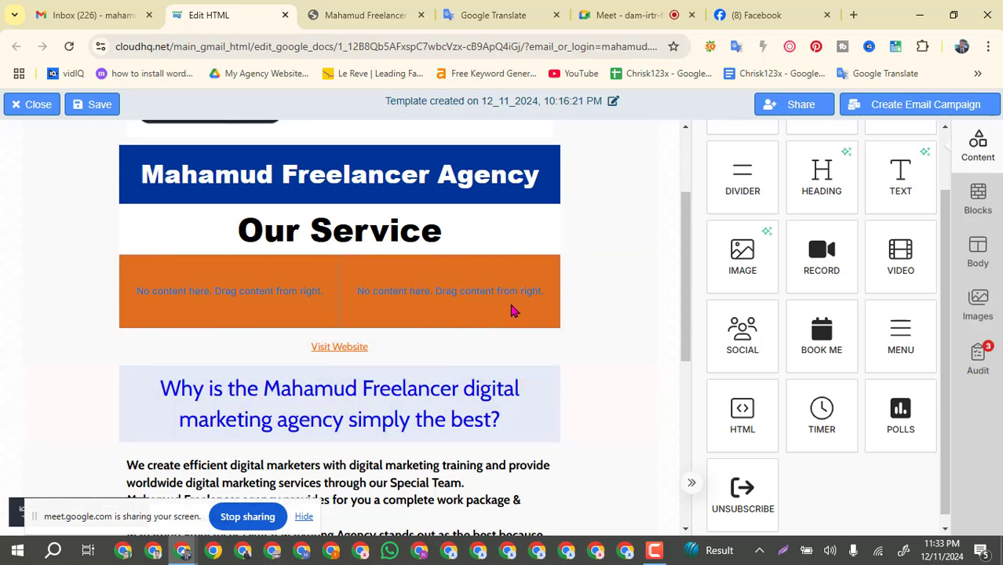
left_click(610, 298)
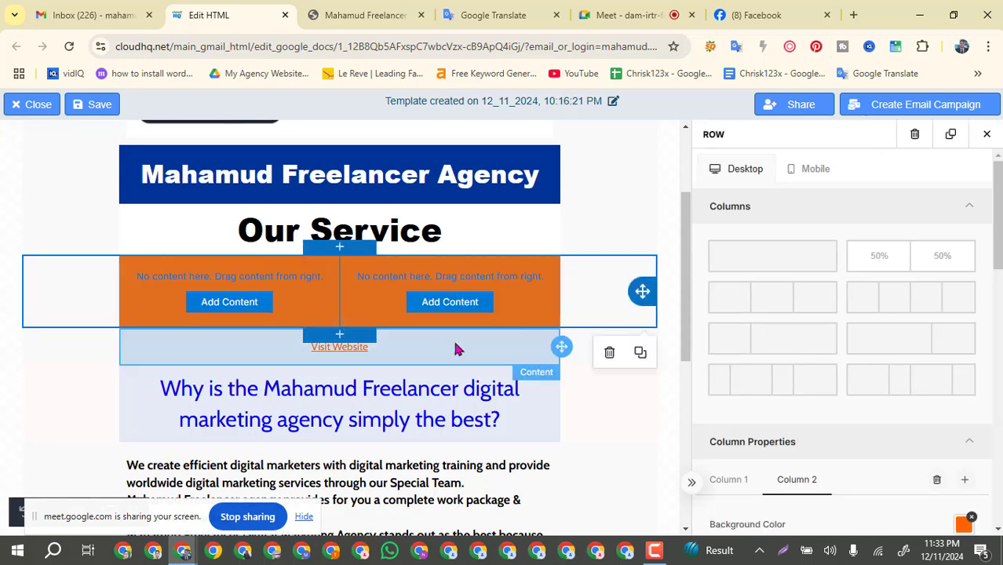
left_click(639, 354)
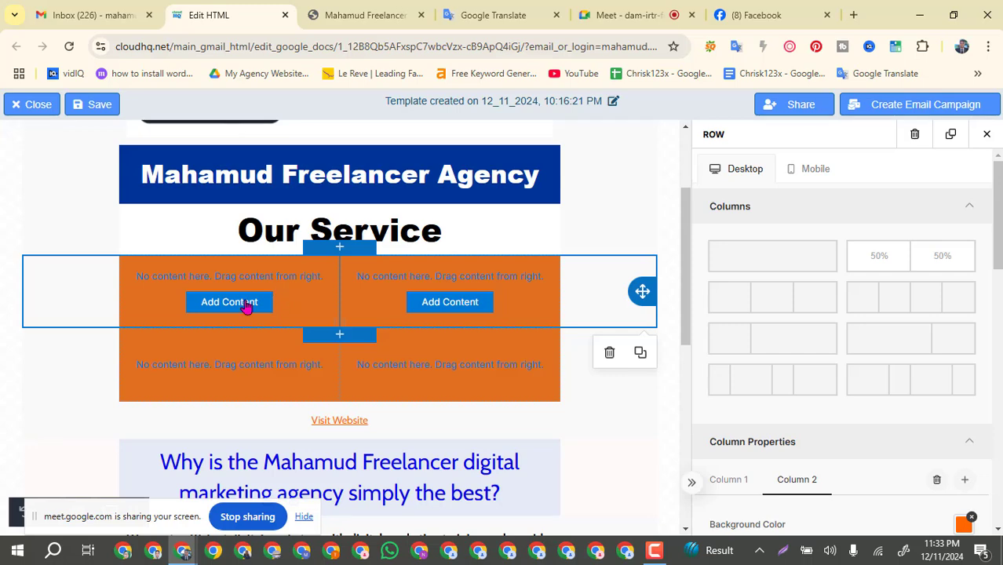
Step: Look through the content options for the first column of the upper orange row and check its Column 1 properties
left_click(246, 307)
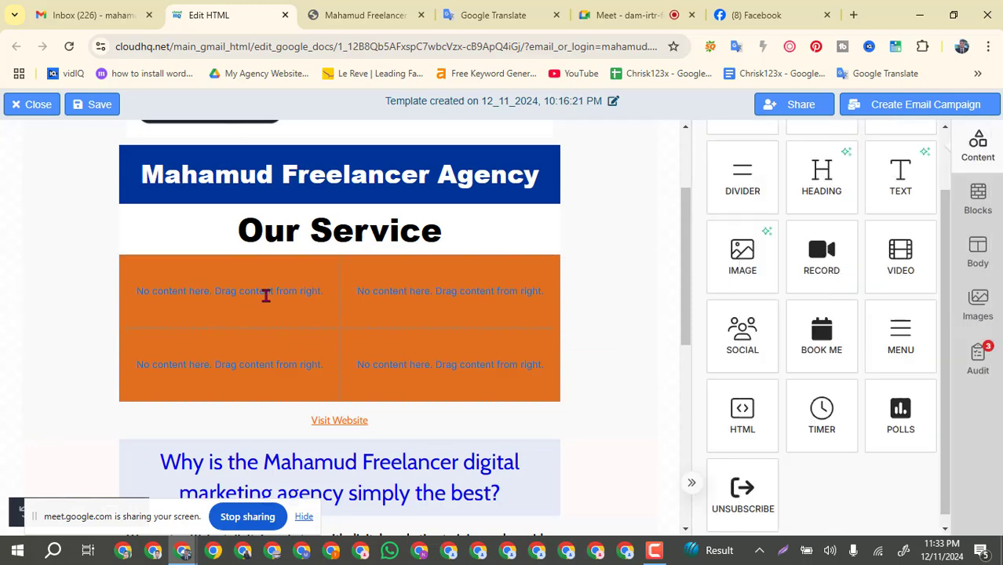
left_click(264, 294)
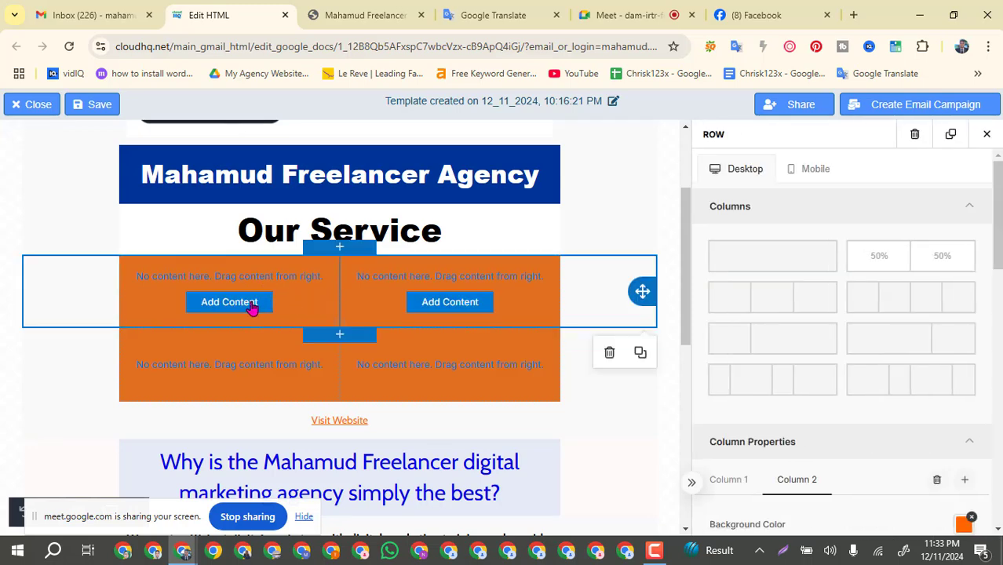
left_click(252, 308)
left_click(269, 308)
scroll(841, 326, "down", 2)
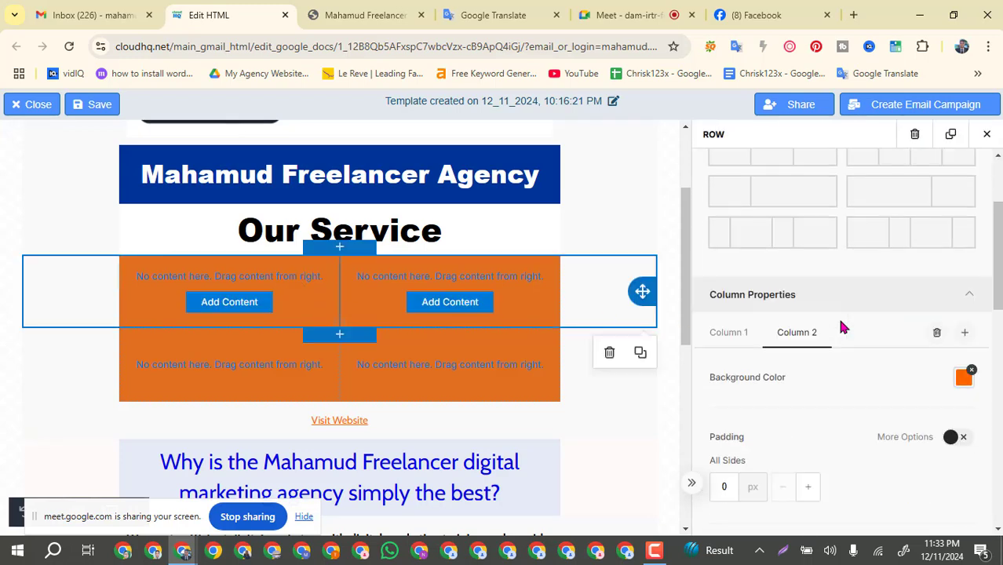
left_click(728, 332)
scroll(816, 388, "down", 2)
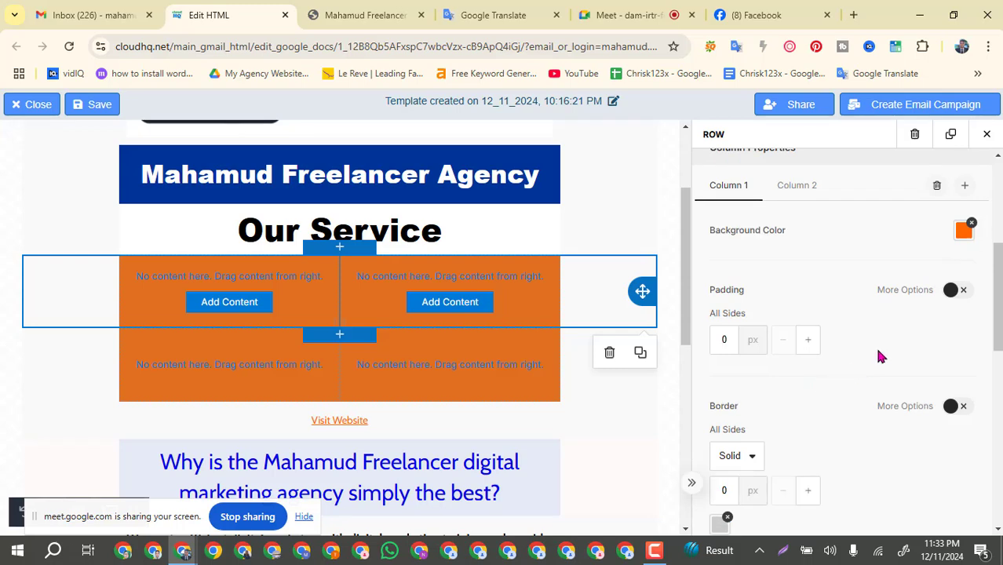
left_click(233, 309)
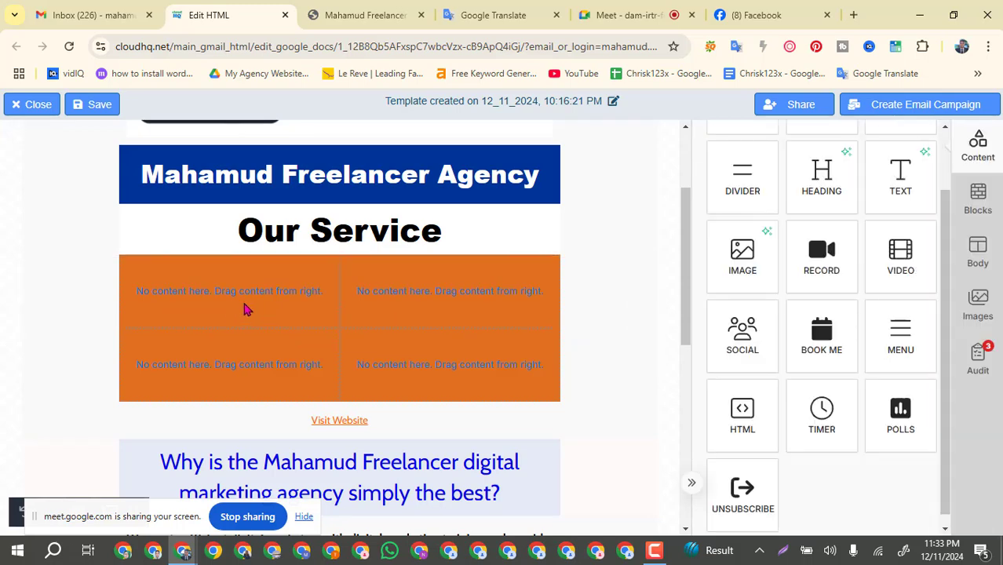
left_click(262, 313)
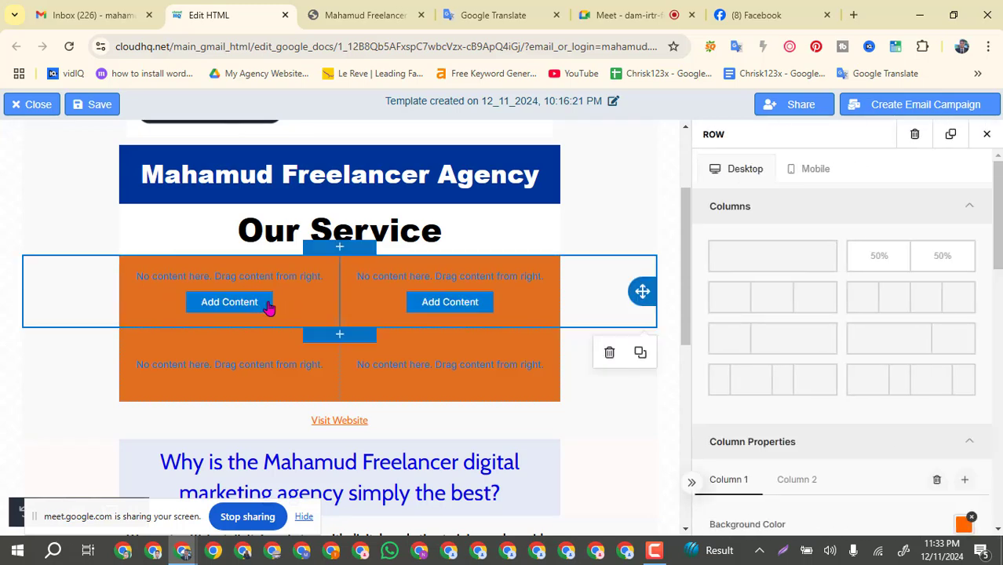
left_click(269, 308)
left_click(280, 292)
left_click(252, 306)
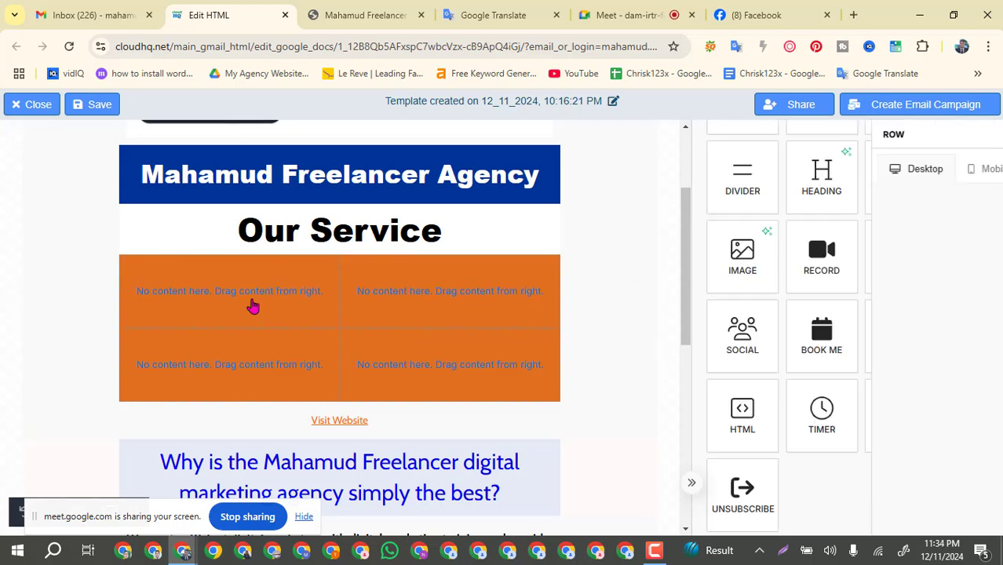
Step: Examine the upper orange row's Column 1 padding and border settings and its row background options
left_click(239, 295)
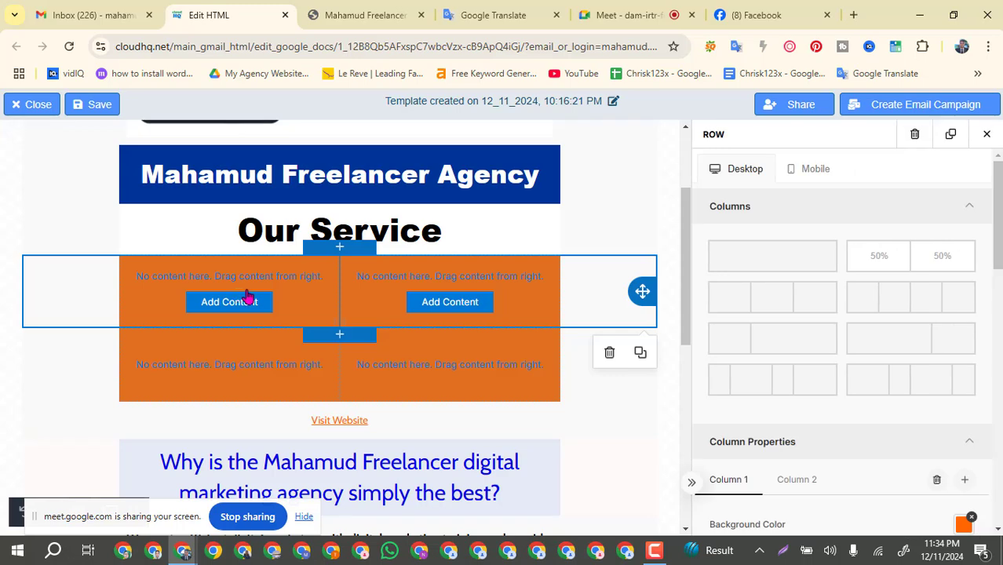
scroll(820, 301, "down", 2)
scroll(820, 301, "down", 3)
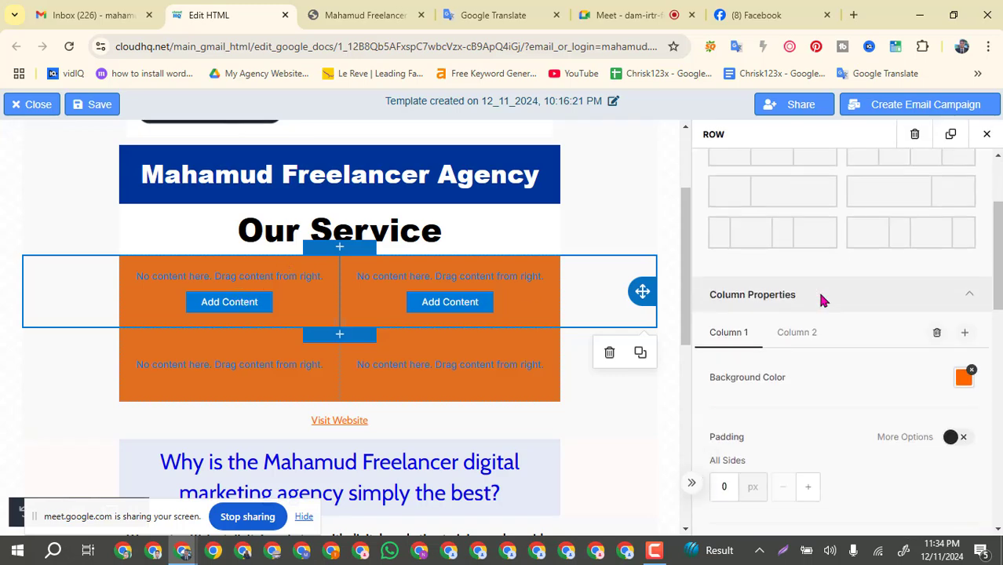
scroll(816, 351, "down", 3)
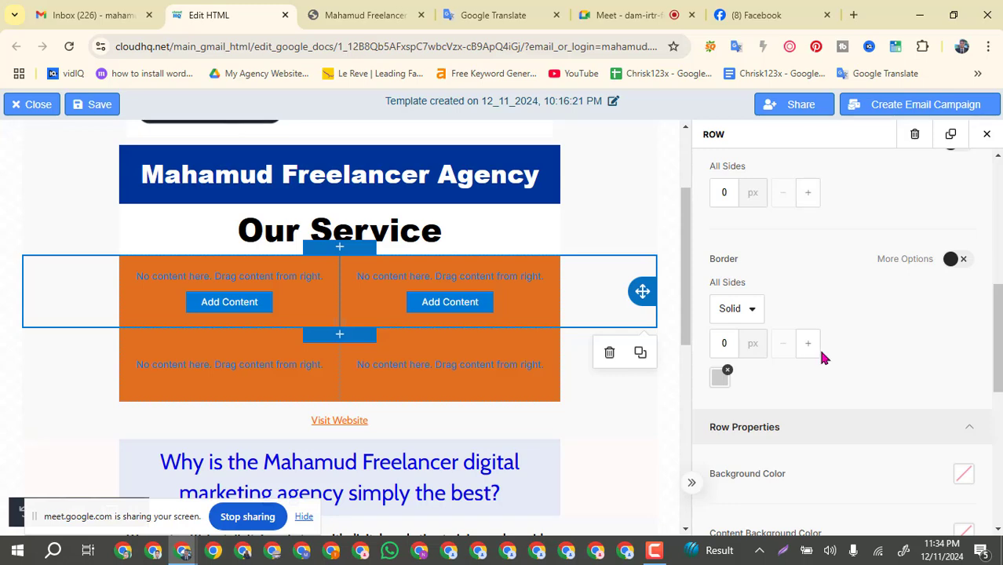
scroll(820, 355, "down", 3)
scroll(820, 354, "down", 5)
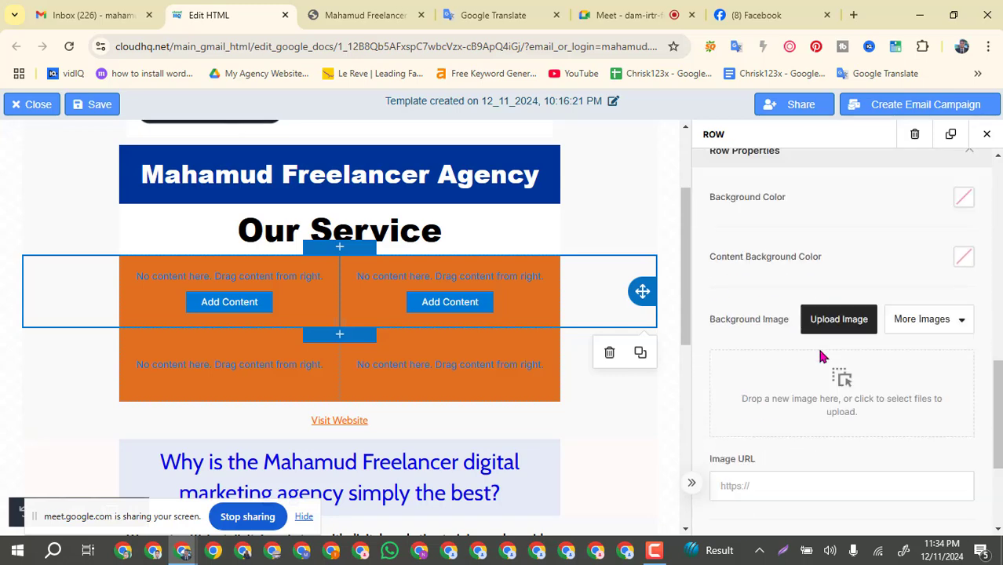
scroll(816, 355, "up", 10)
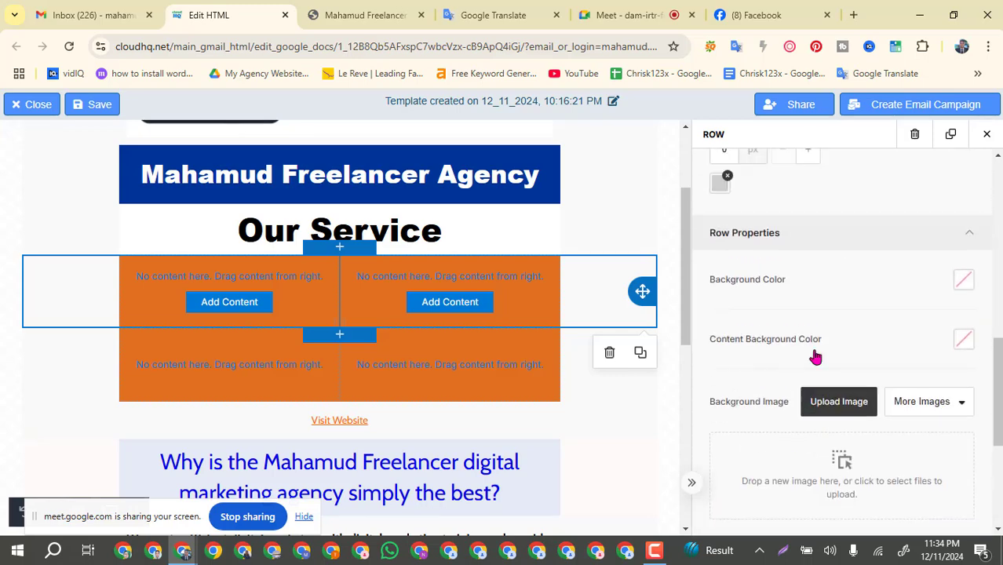
Step: Look through the upper orange row's background image and padding settings and the content options for its columns
scroll(815, 357, "down", 6)
scroll(814, 357, "down", 3)
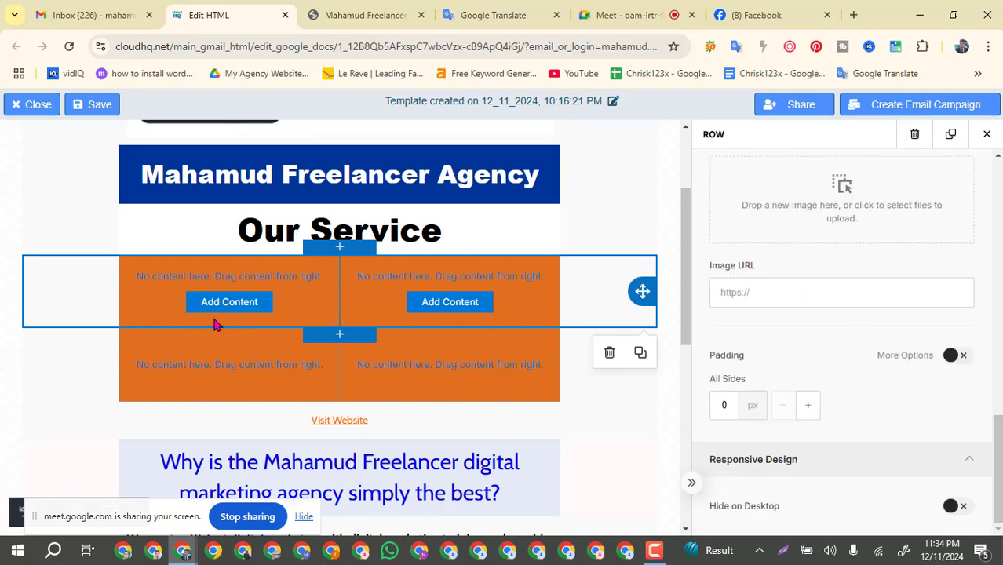
left_click(270, 307)
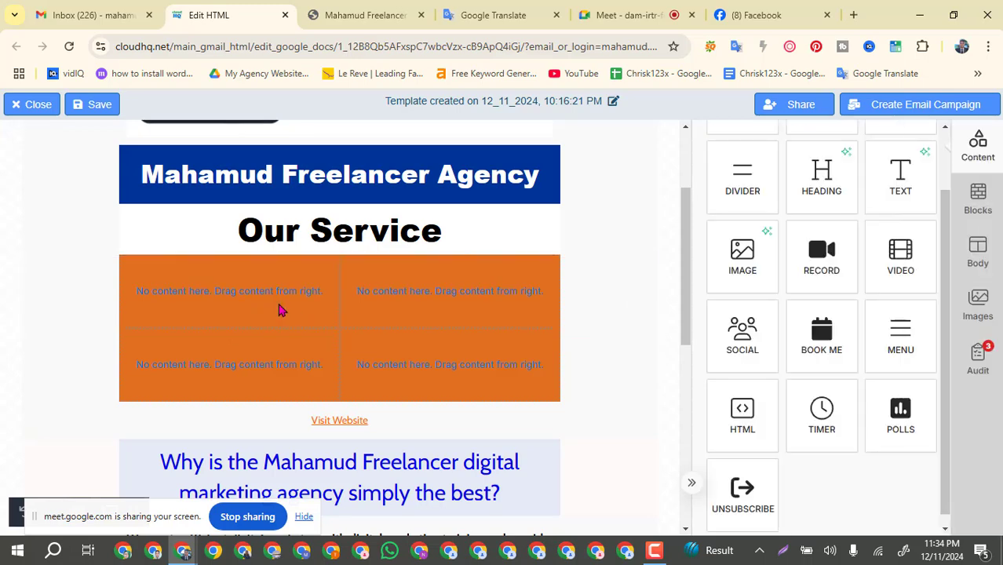
left_click(581, 300)
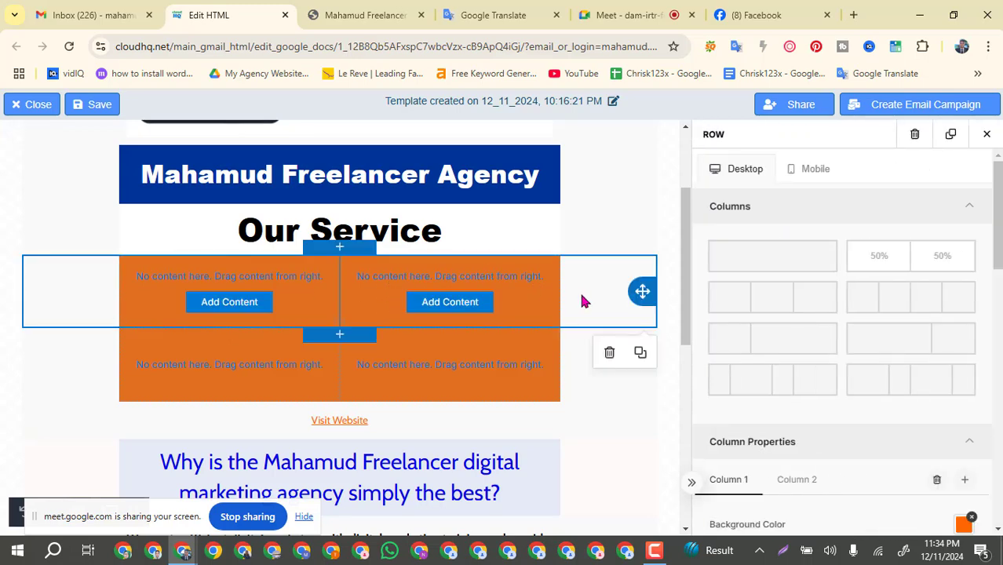
left_click(474, 302)
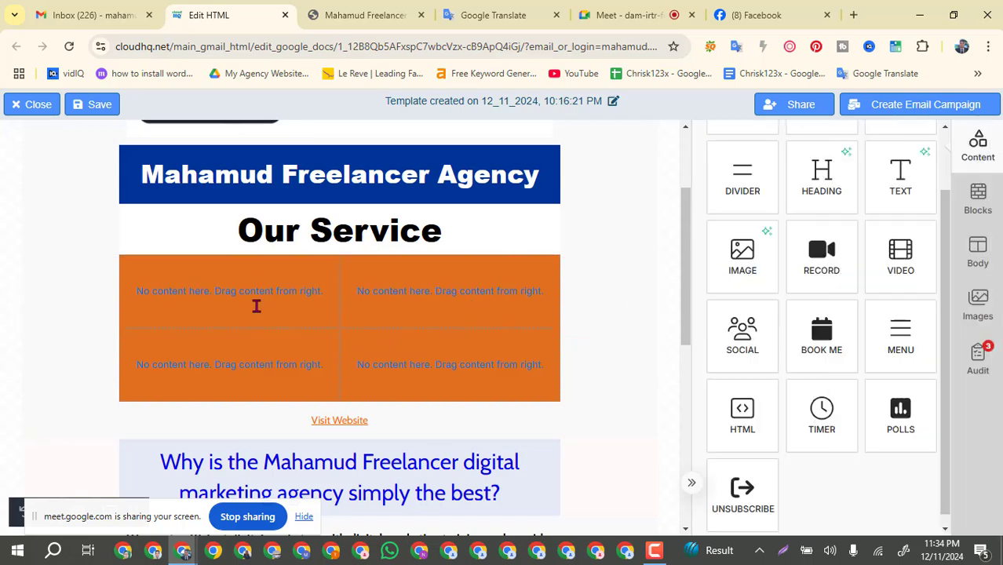
Step: Delete the lower duplicate of the orange two-column row
left_click(255, 306)
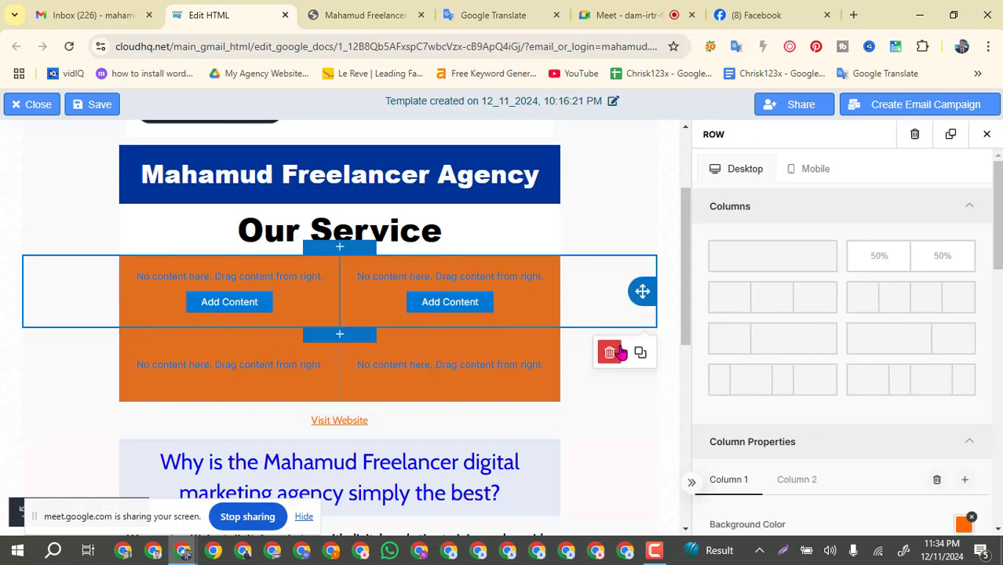
mouse_move(651, 372)
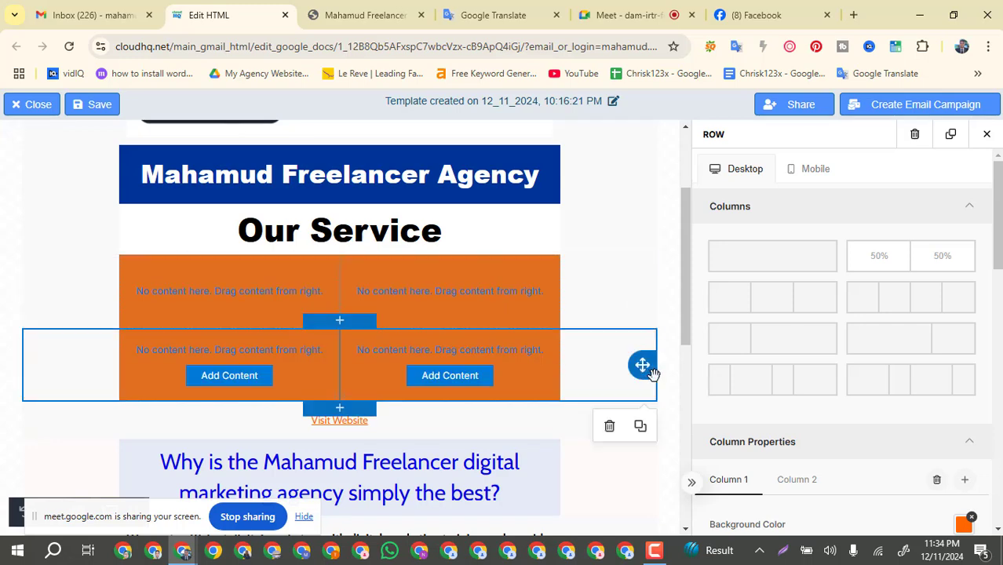
left_click(609, 429)
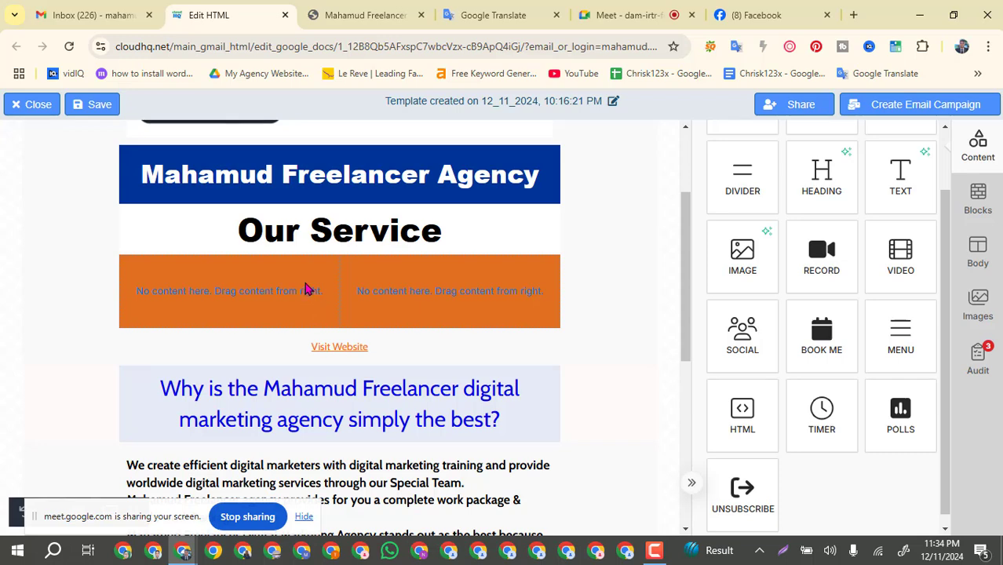
Step: Insert a Heading block into the first column of the remaining orange row
left_click(306, 290)
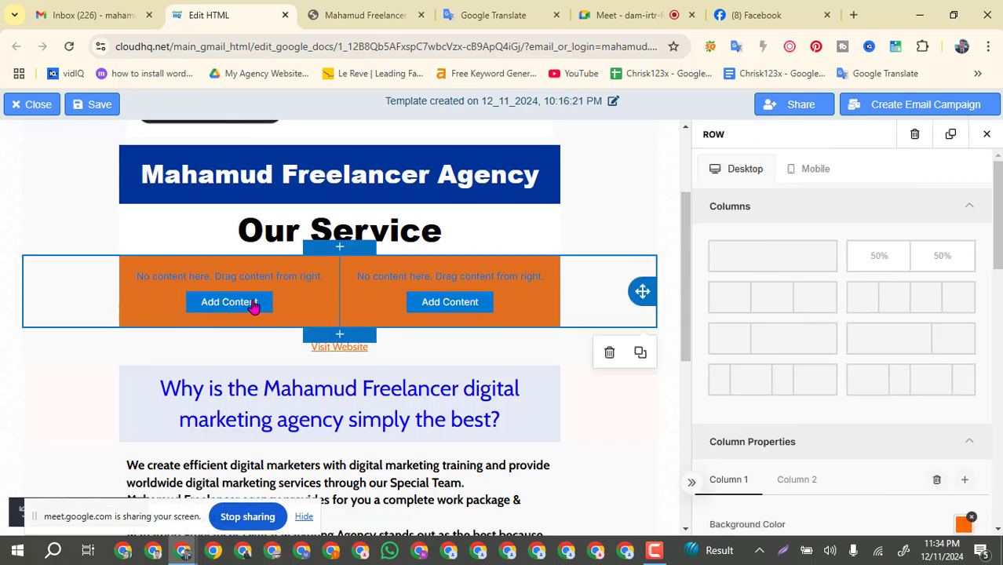
left_click(245, 305)
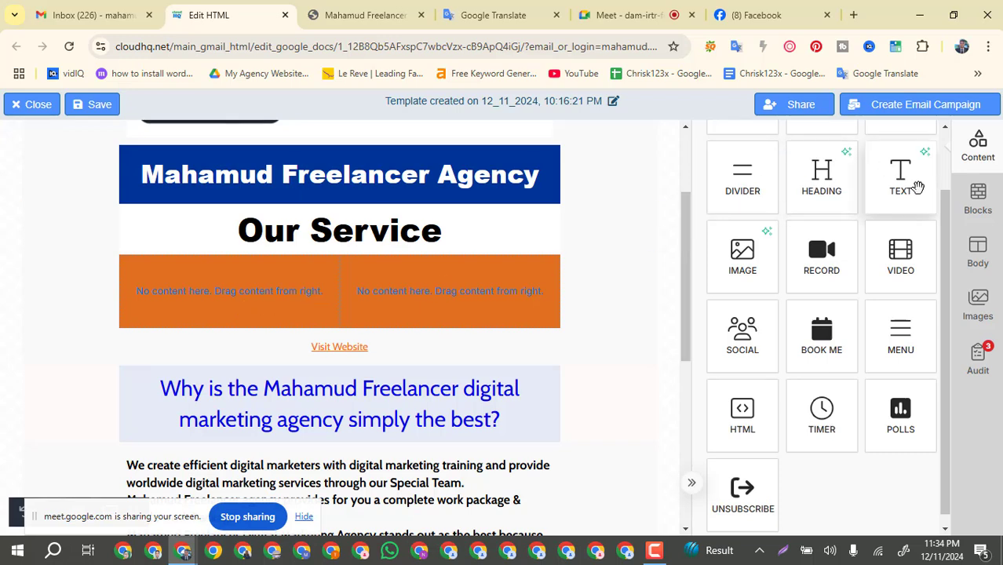
left_click_drag(901, 180, 900, 176)
left_click_drag(824, 188, 244, 303)
left_click(241, 285)
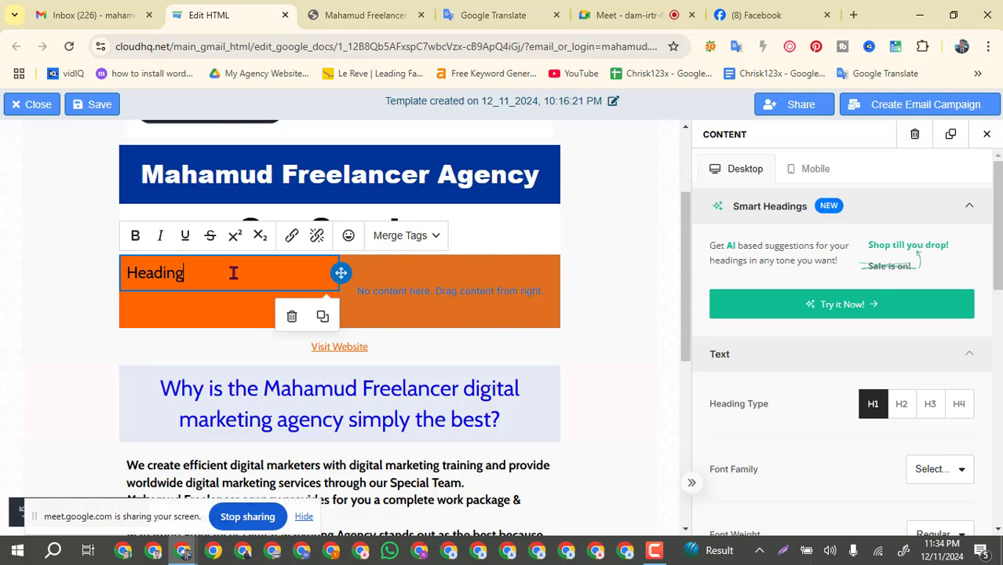
Step: Lengthen the heading block in the first column by adding many blank lines below its text
key("Return")
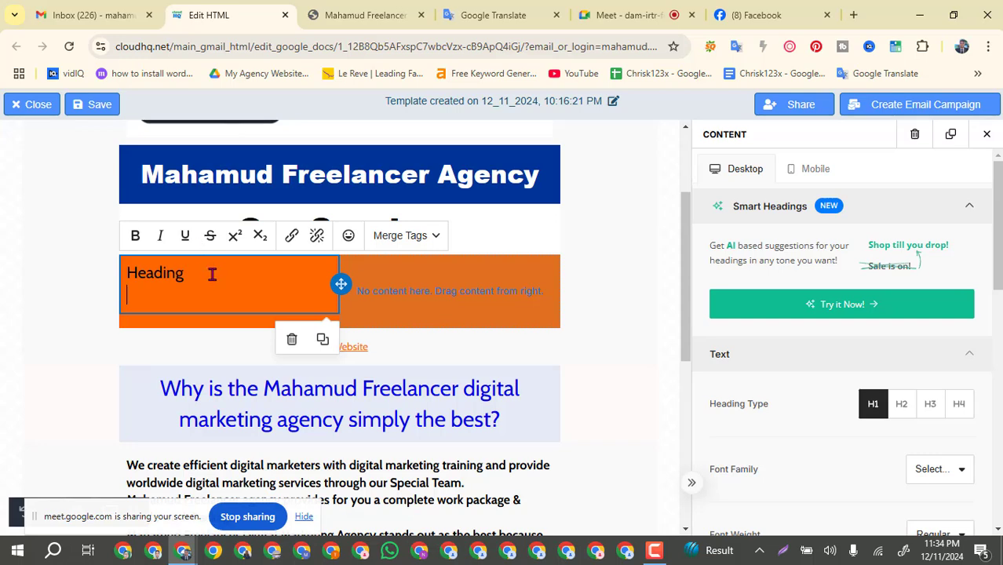
left_click_drag(212, 273, 92, 273)
left_click(280, 316)
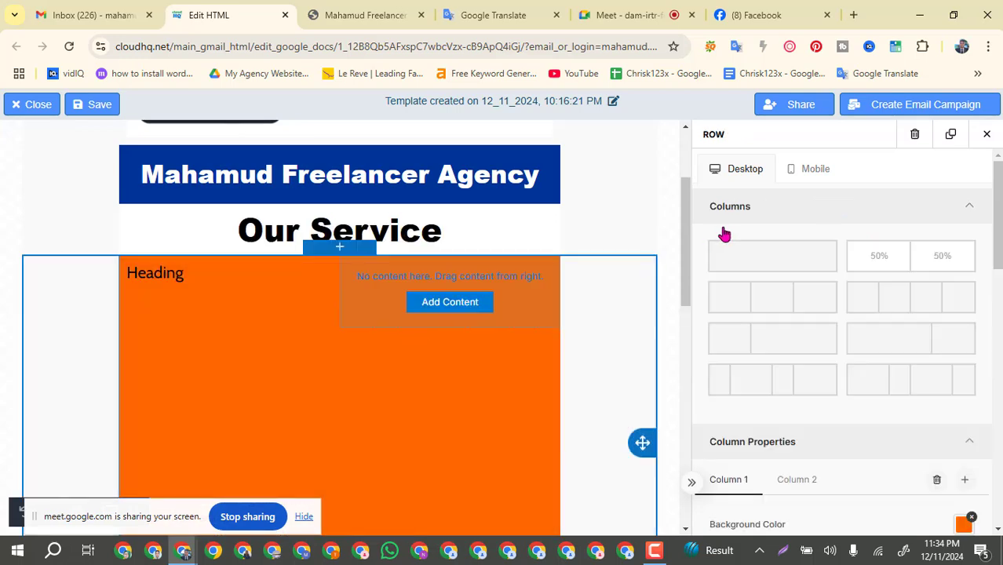
left_click(672, 238)
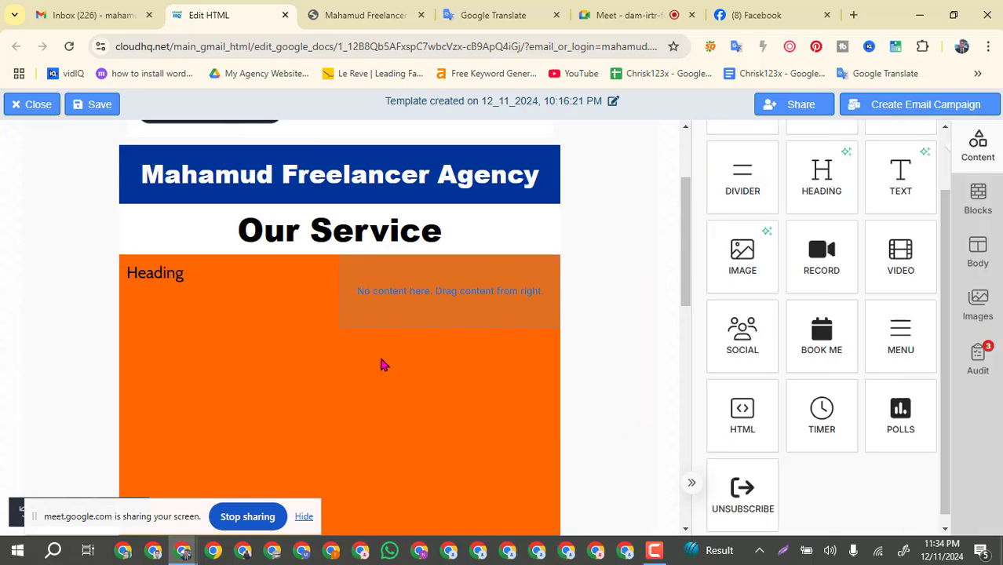
scroll(383, 362, "down", 2)
scroll(382, 364, "down", 1)
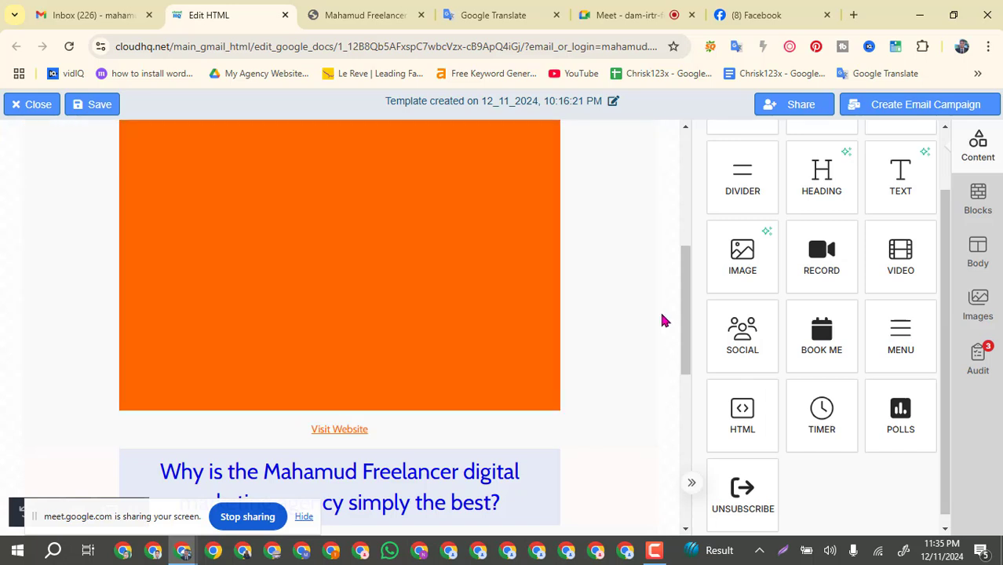
scroll(597, 381, "up", 3)
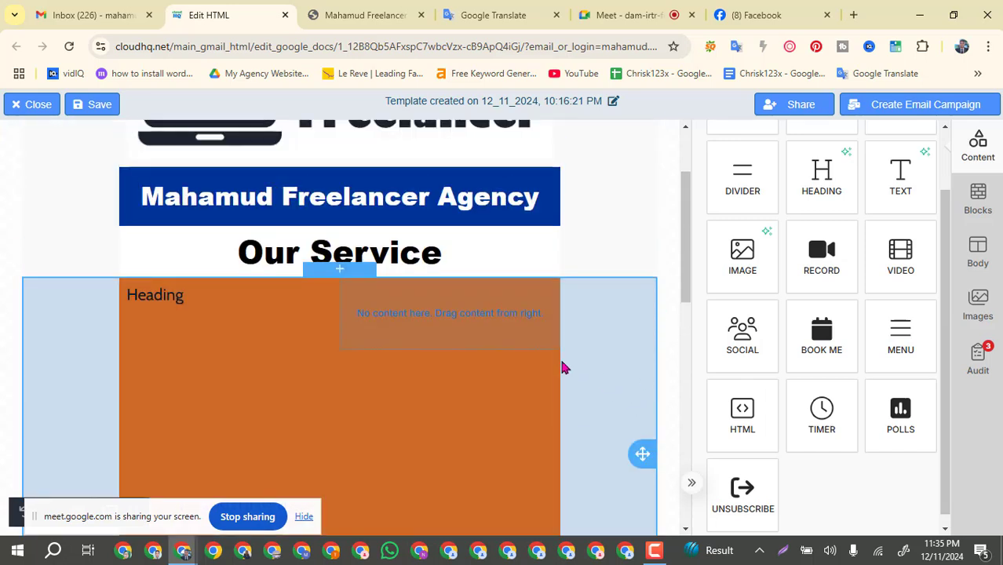
Step: Clear the placeholder word "Heading" from the heading block in the first orange column
left_click(210, 299)
left_click_drag(199, 298, 116, 297)
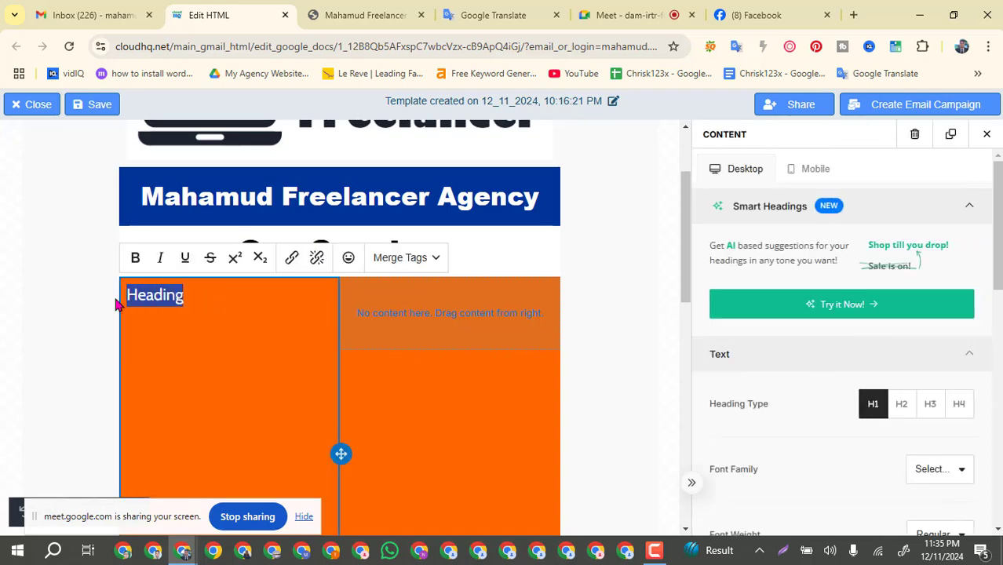
left_click(102, 304)
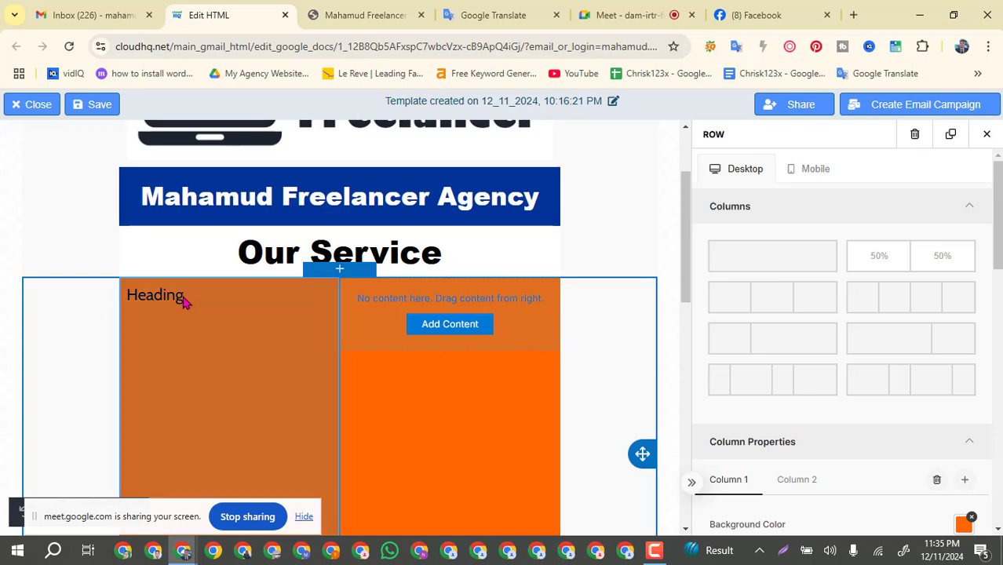
left_click(210, 301)
left_click_drag(186, 295, 128, 295)
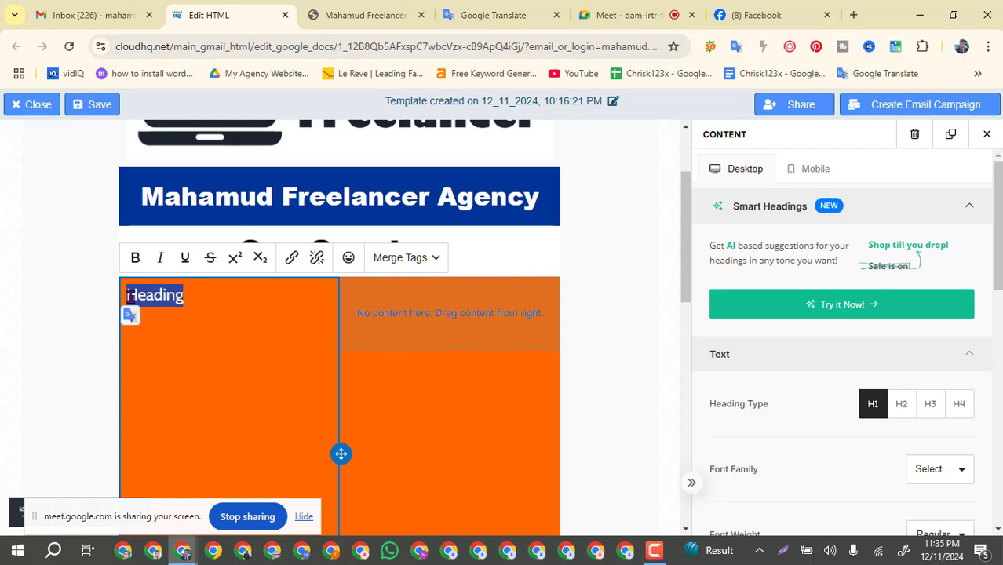
type("Fa")
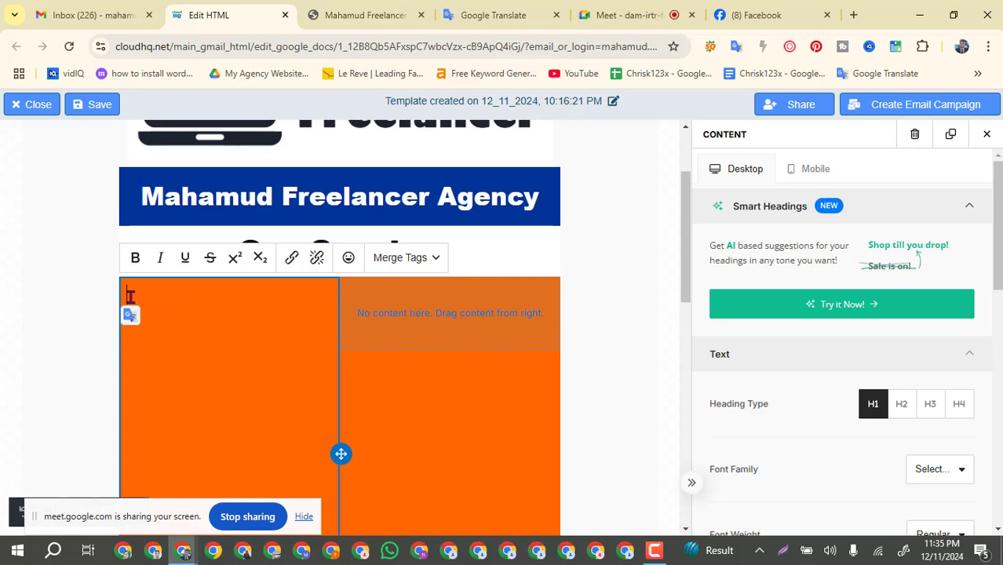
left_click(671, 373)
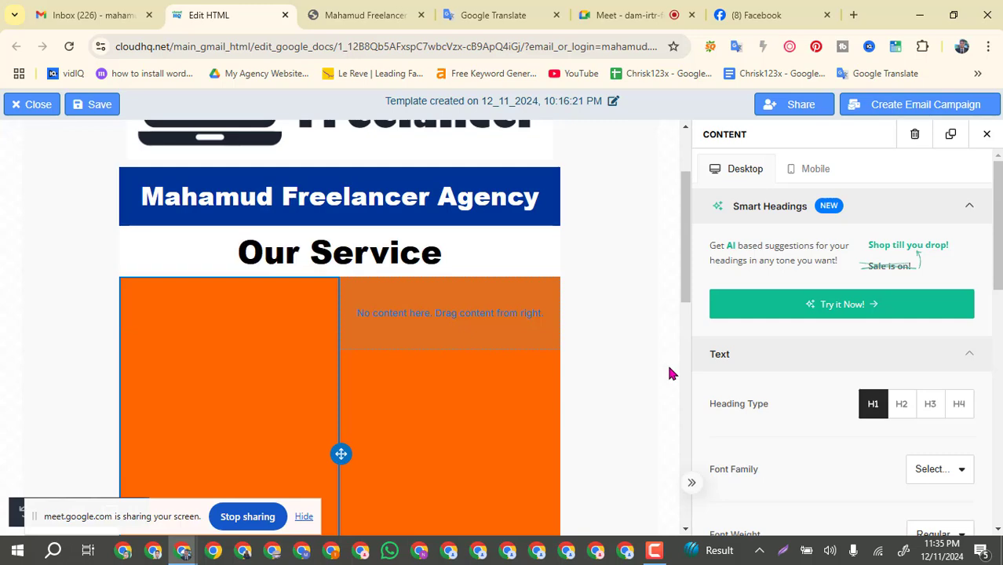
Step: Delete the tall orange two-column row beneath the "Our Service" heading
scroll(671, 373, "down", 2)
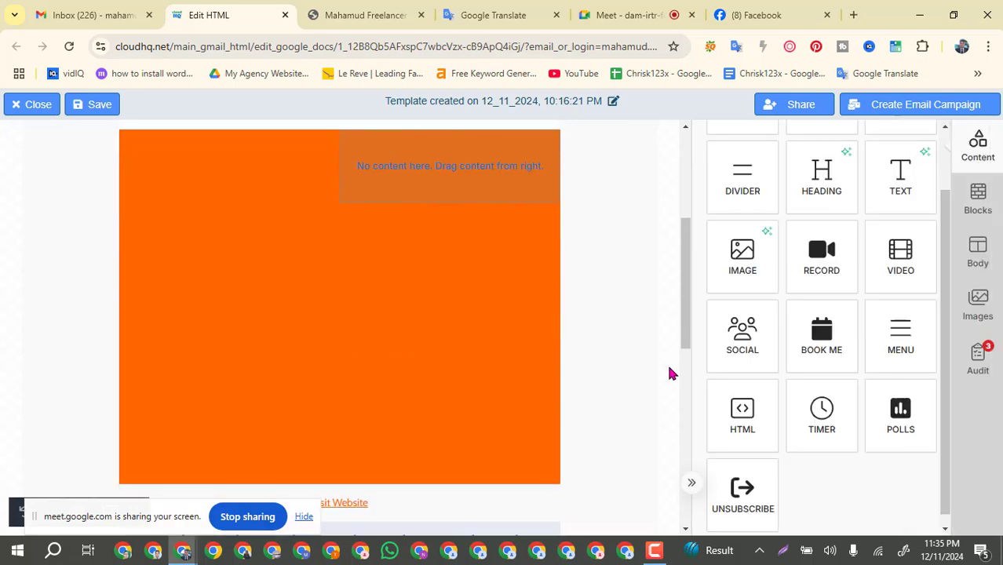
scroll(659, 360, "up", 2)
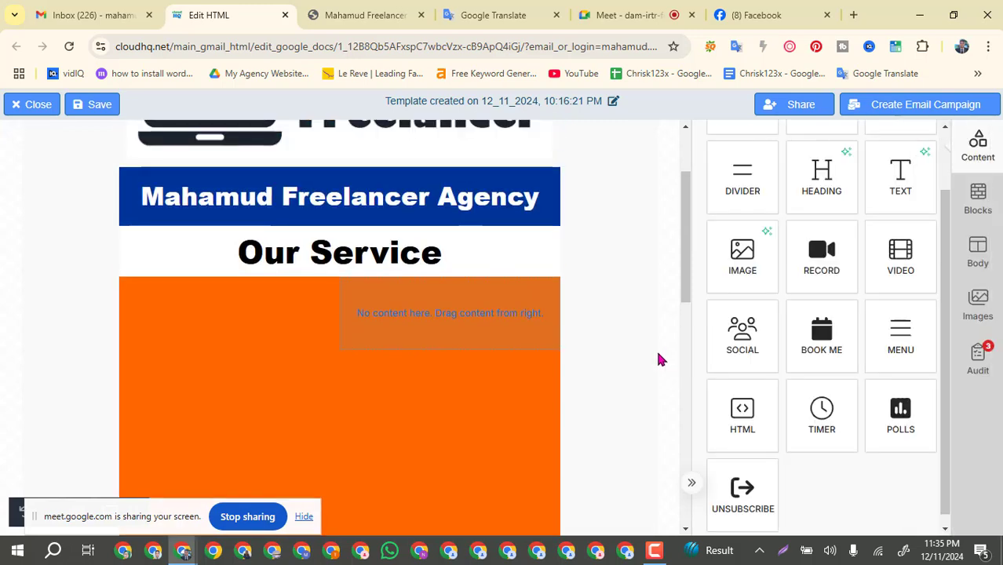
scroll(659, 359, "down", 2)
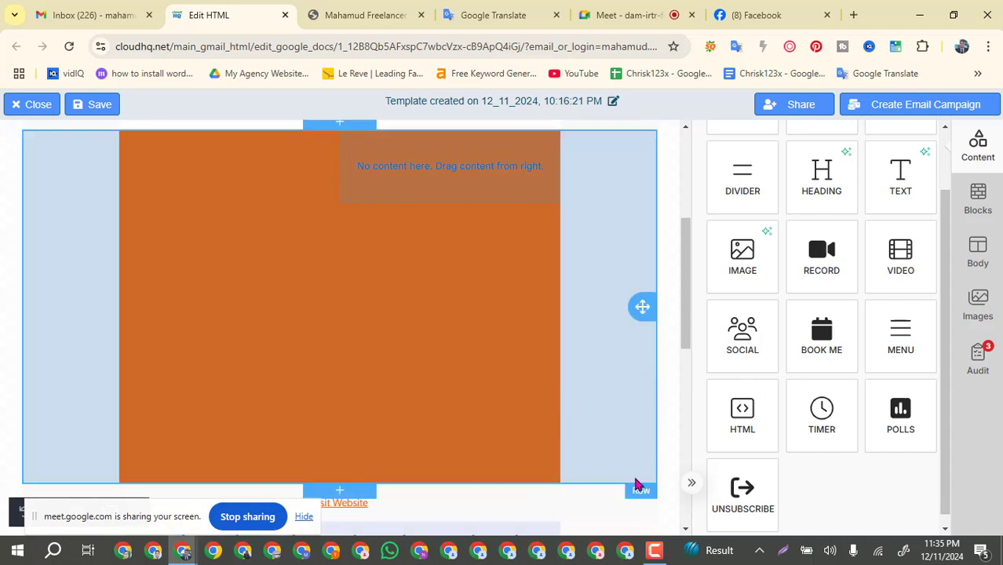
scroll(651, 451, "down", 1)
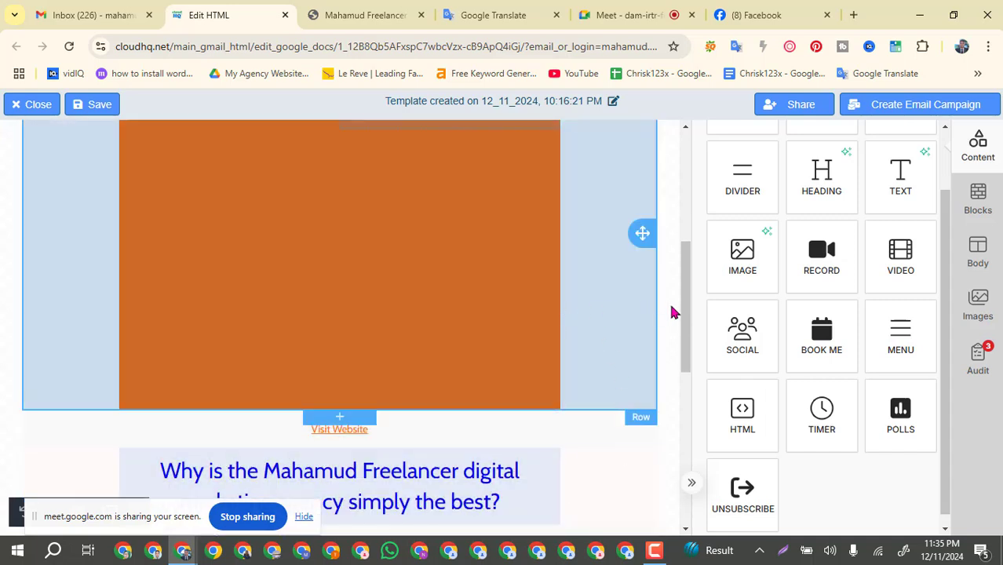
left_click(593, 312)
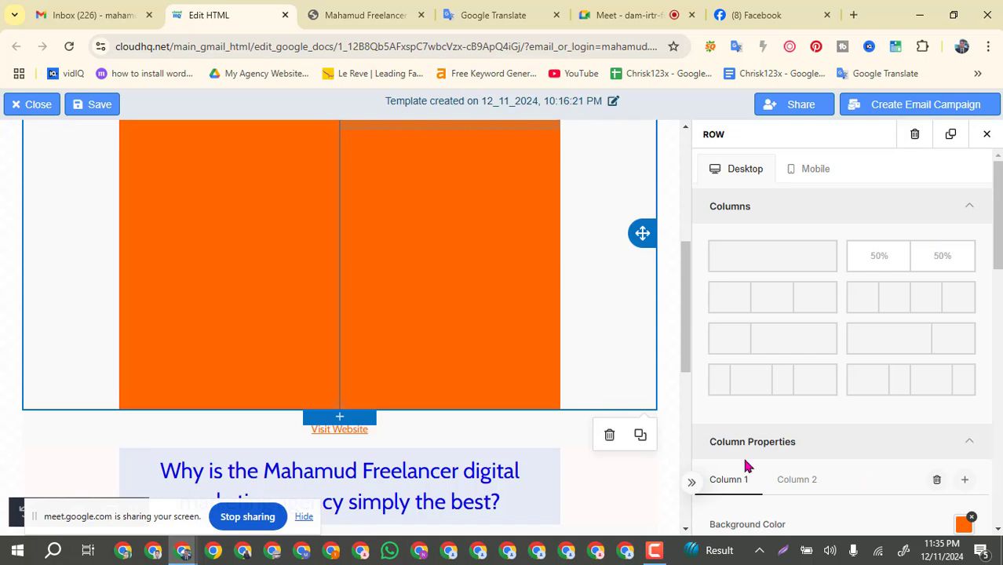
left_click(609, 437)
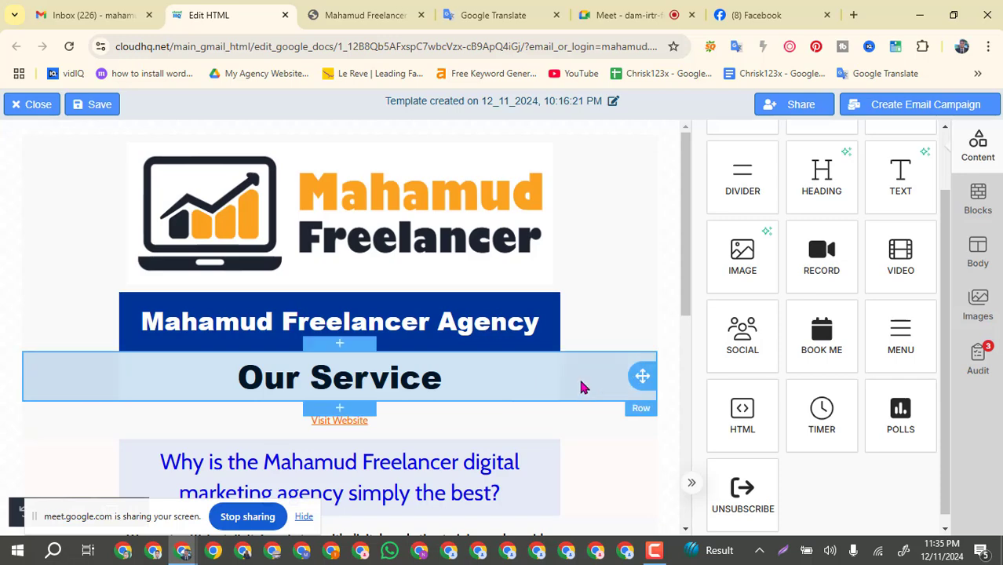
Step: Add a new empty row directly below the "Our Service" row
left_click(352, 354)
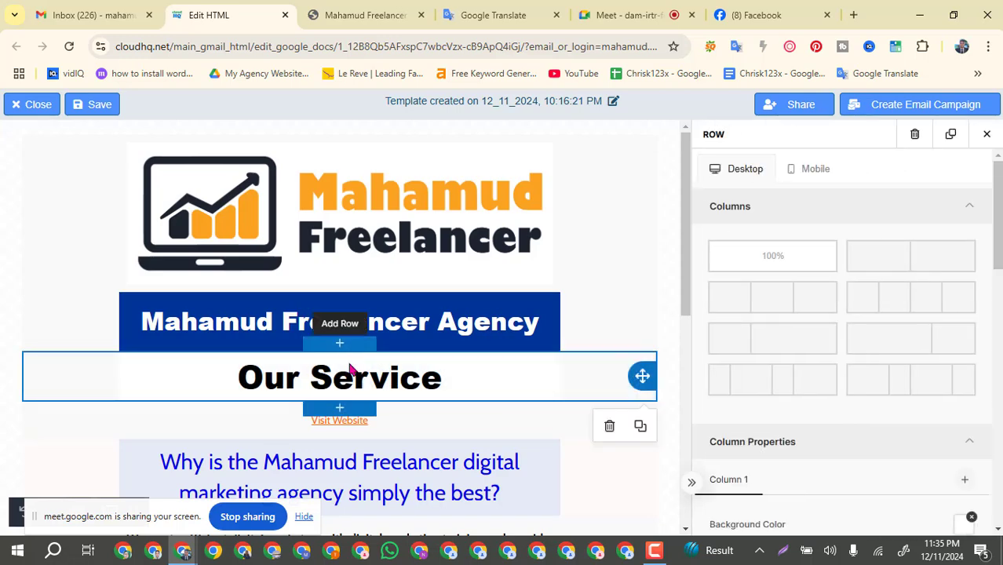
left_click(345, 393)
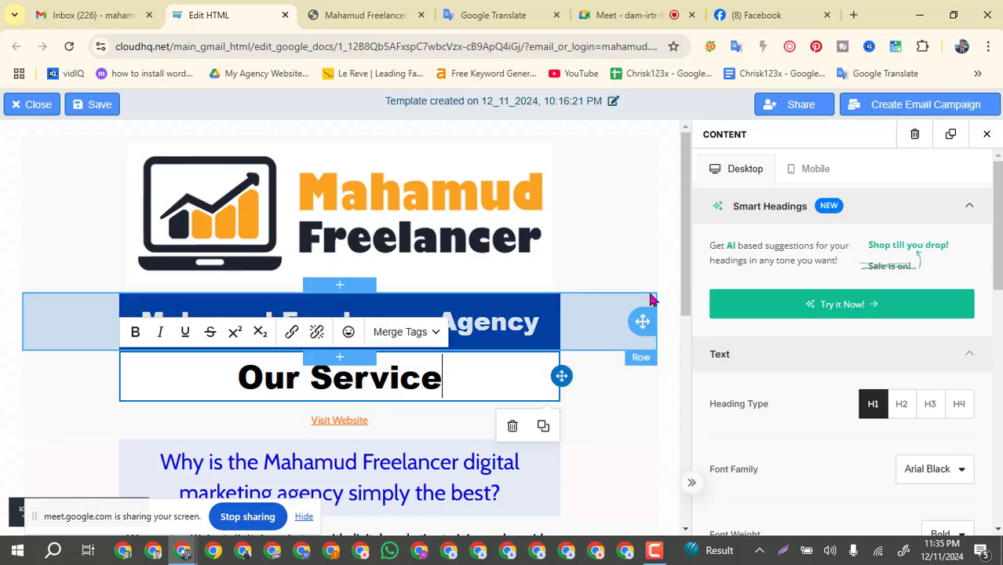
left_click(663, 379)
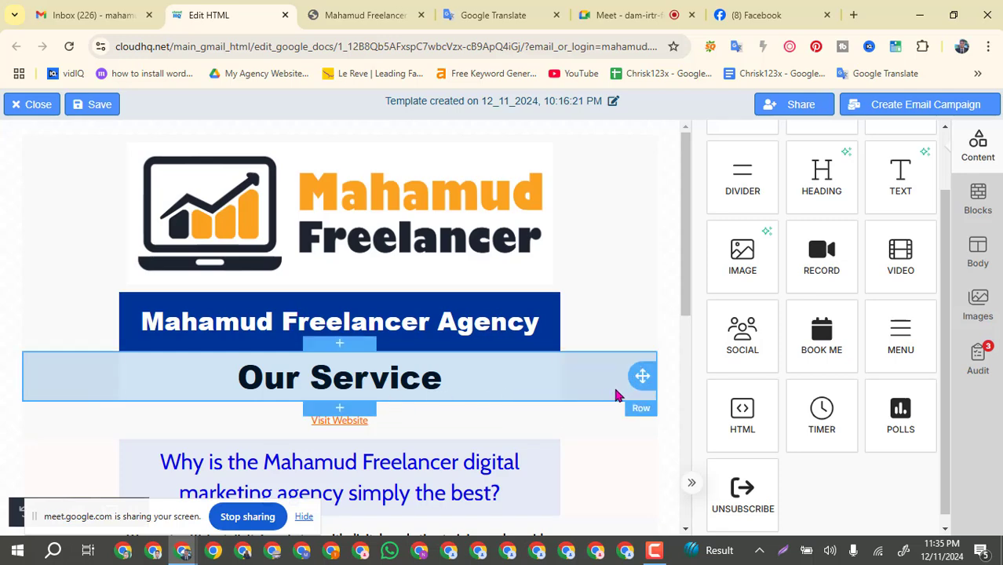
left_click(616, 396)
left_click(348, 411)
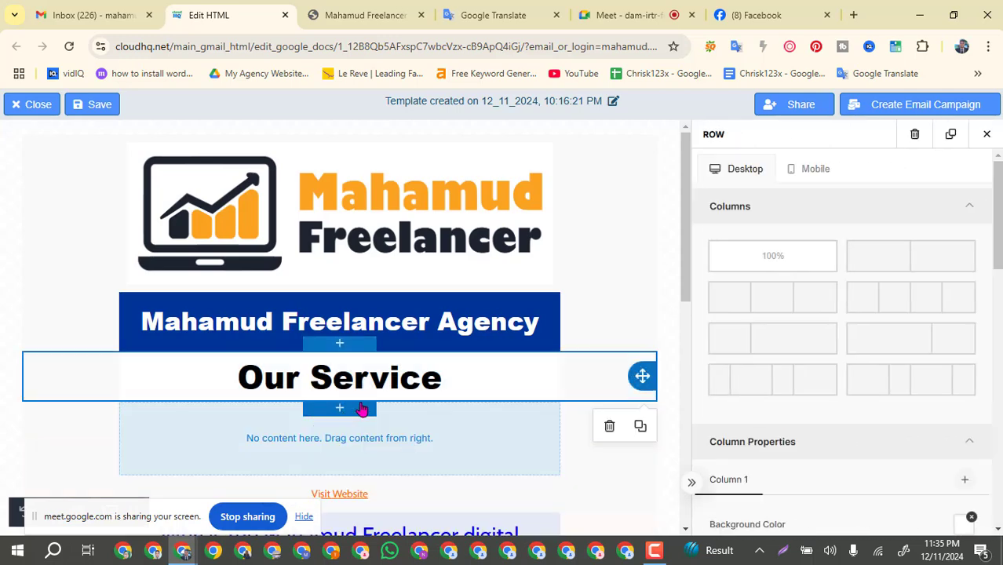
Step: Divide the new empty row into two equal 50% columns
scroll(456, 430, "down", 1)
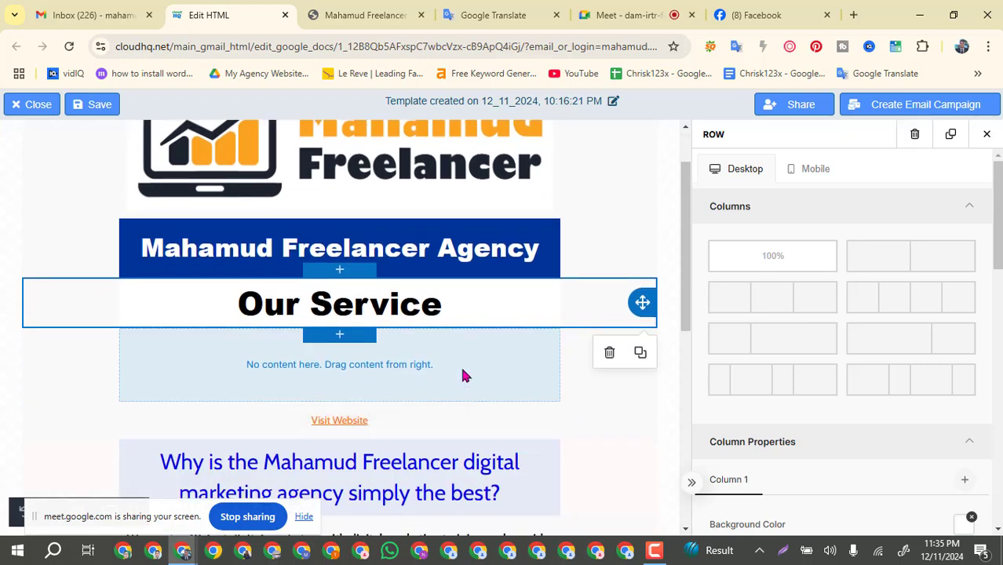
left_click(463, 375)
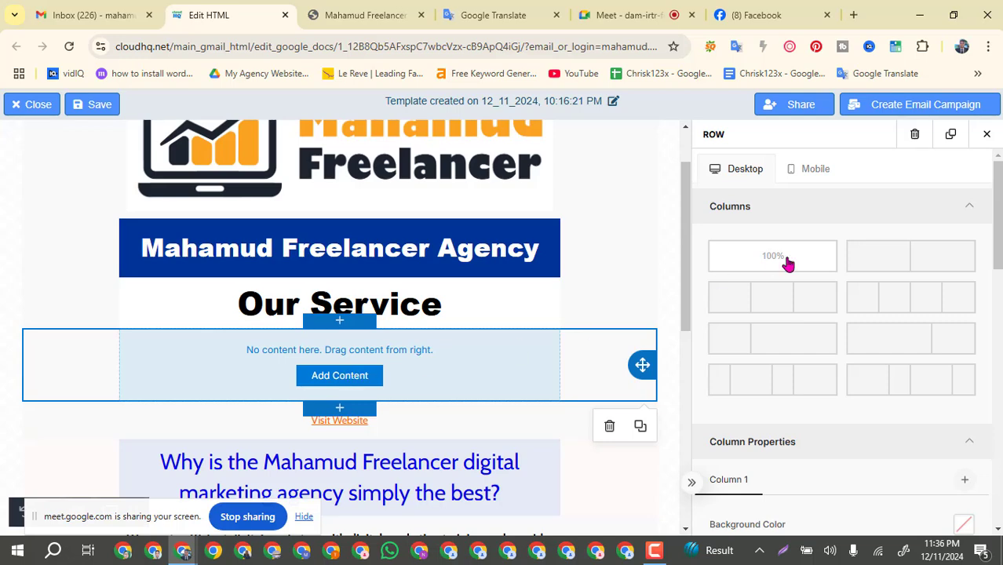
left_click(881, 263)
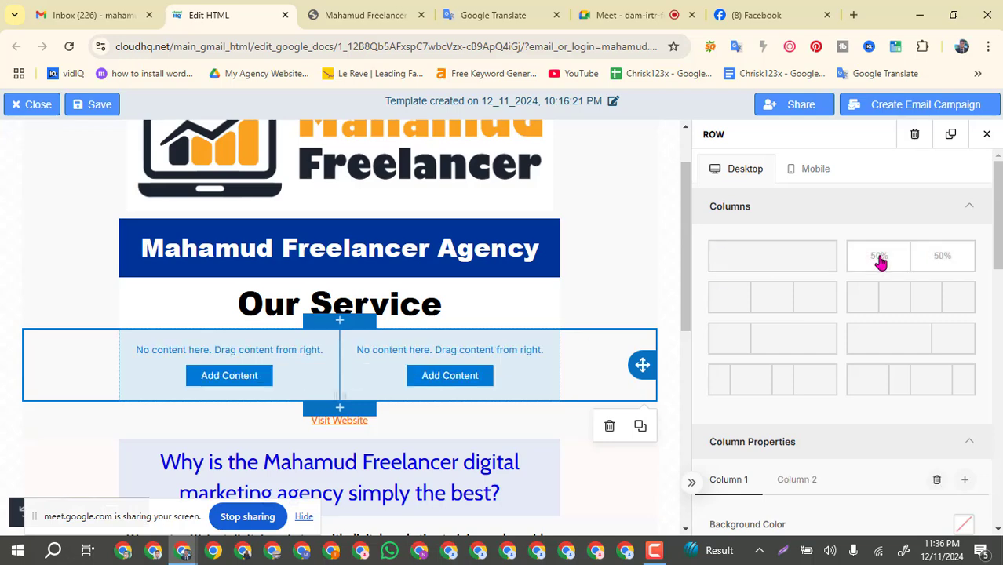
left_click(244, 377)
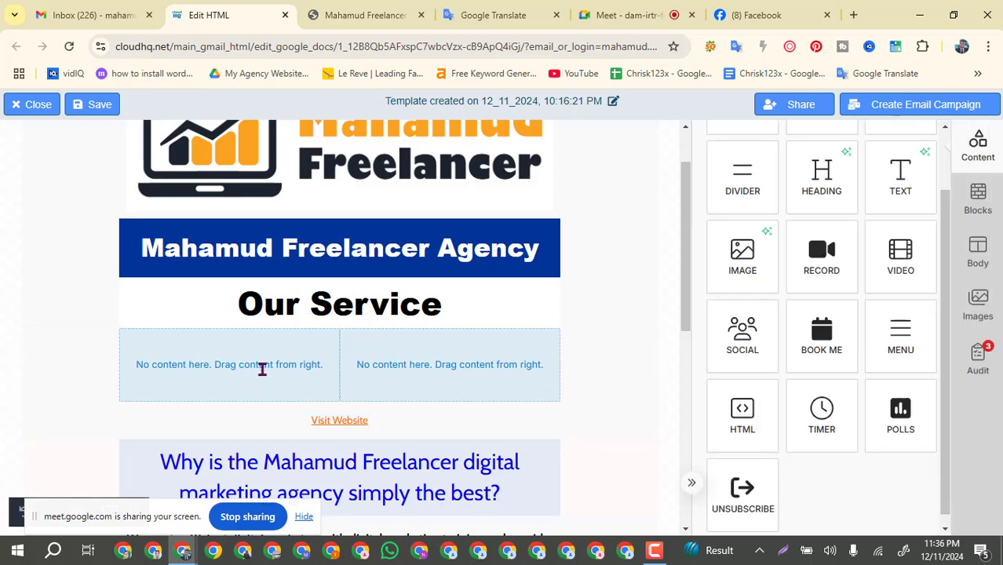
left_click(262, 369)
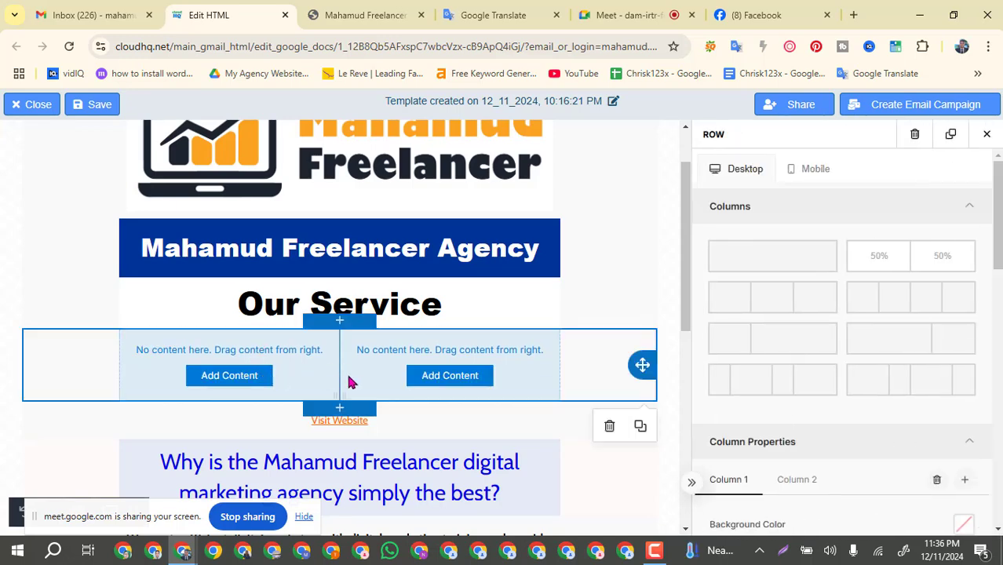
Step: Add a heading block to the first column below "Our Service" with the text "Google Ads Campaign"
left_click(665, 379)
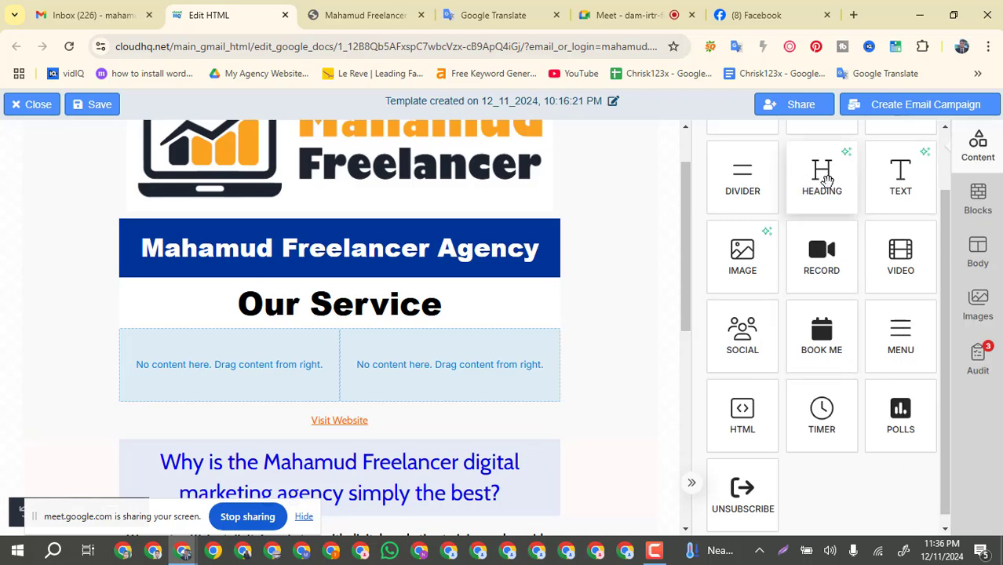
scroll(828, 180, "up", 1)
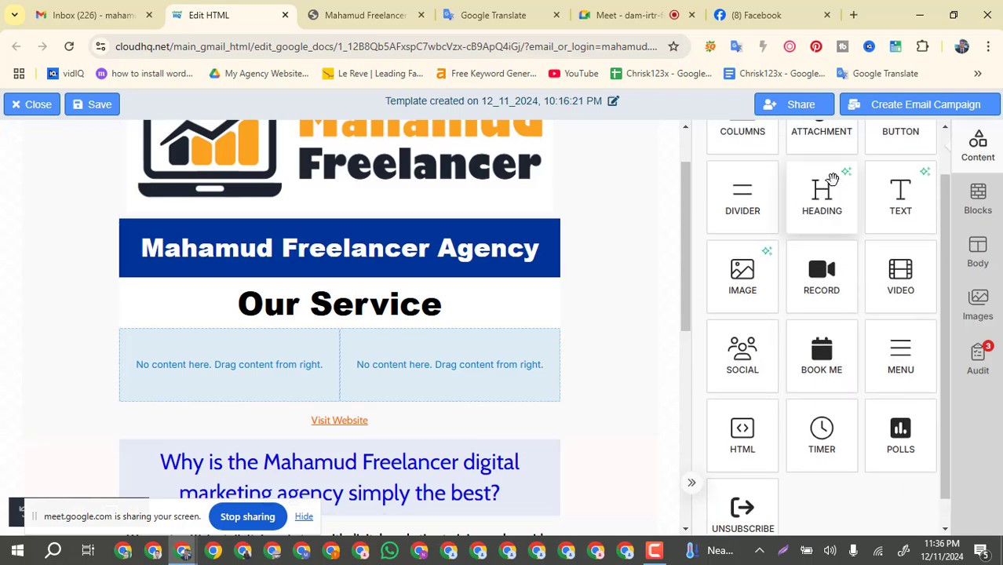
left_click_drag(826, 195, 273, 362)
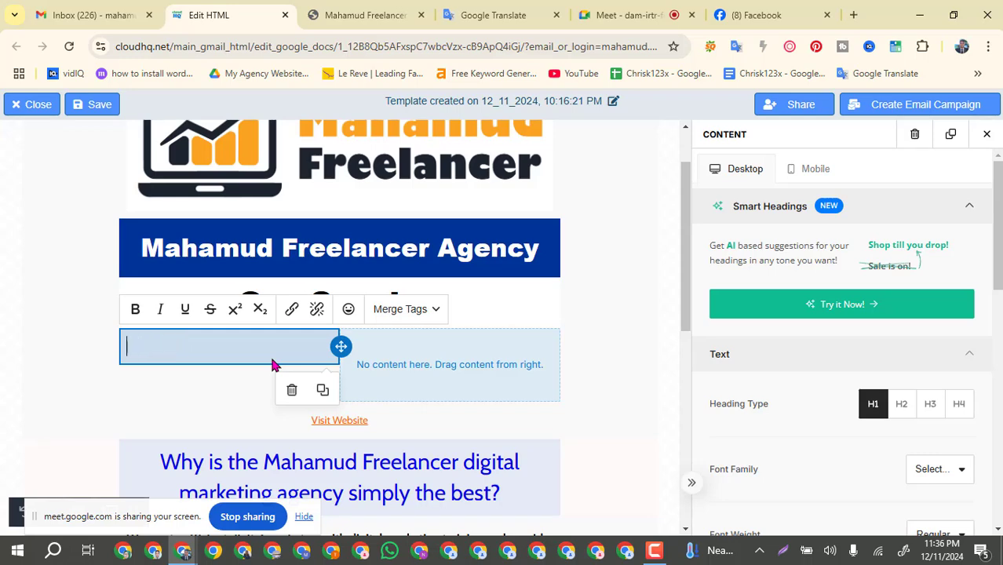
type("Google Ads")
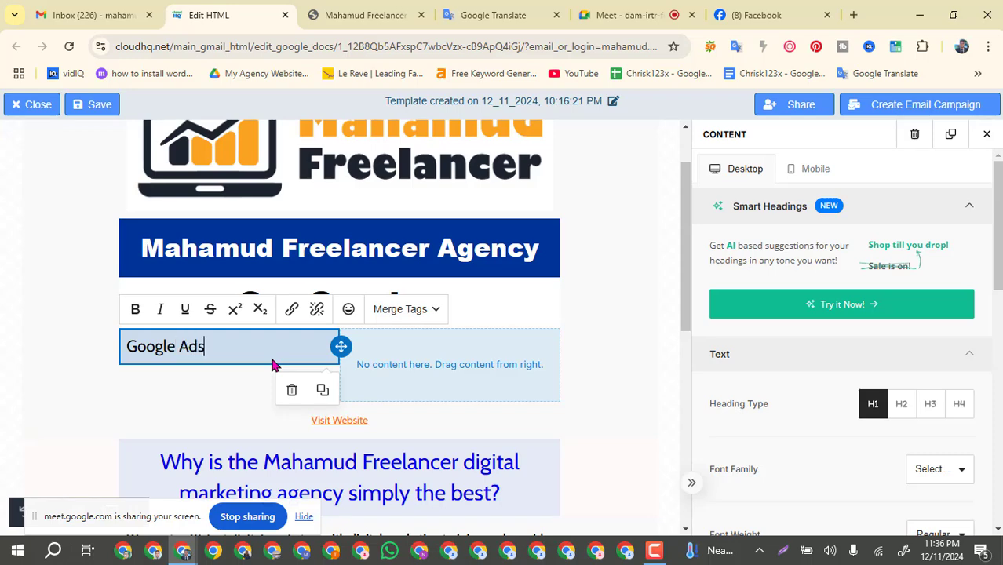
type(" Campai")
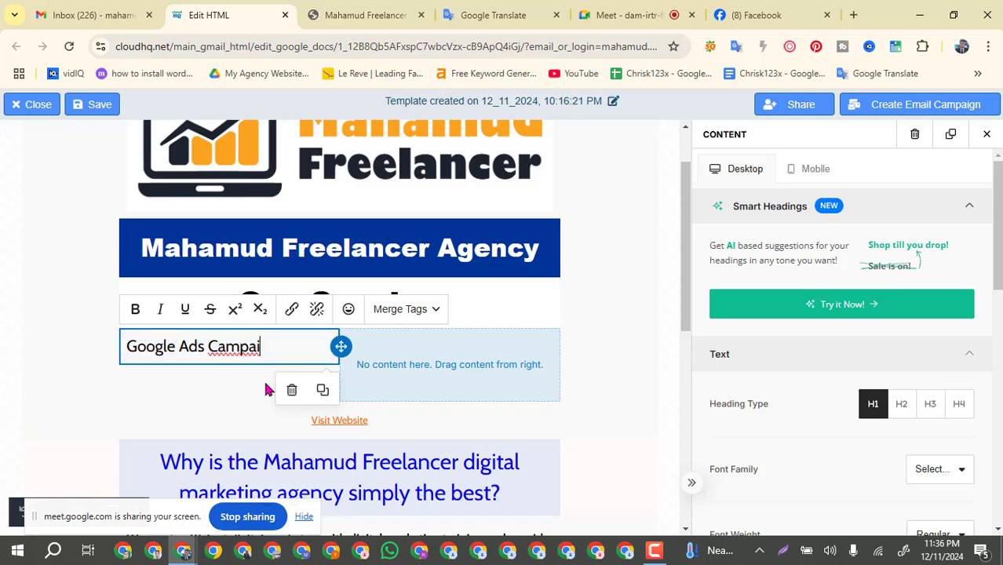
scroll(270, 388, "down", 2)
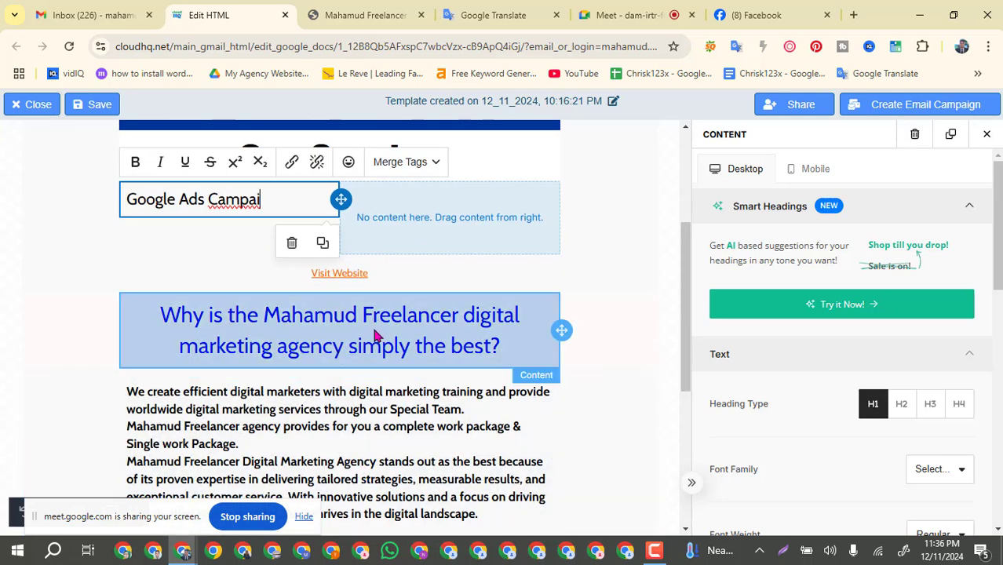
scroll(375, 336, "up", 1)
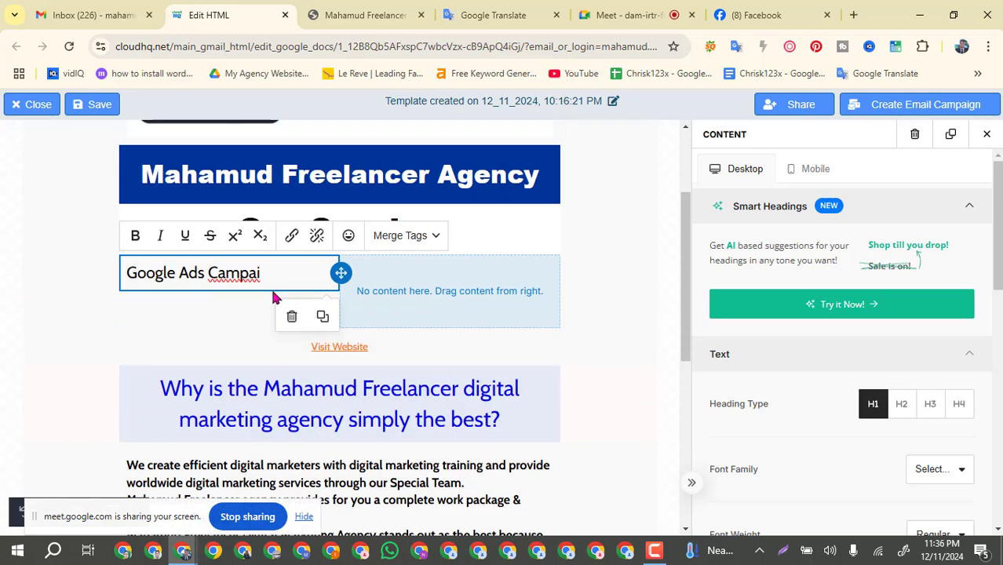
scroll(421, 444, "down", 1)
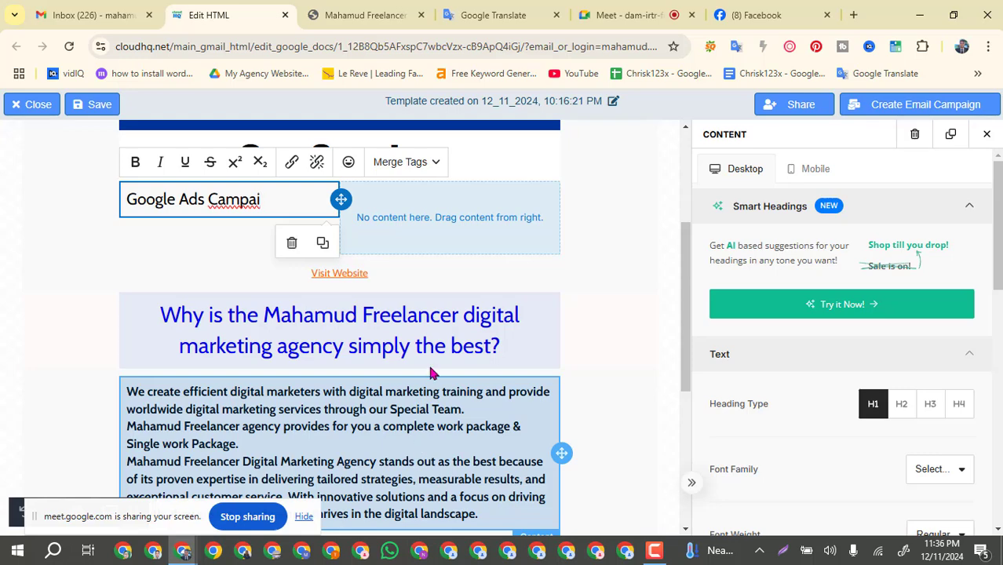
scroll(297, 322, "up", 2)
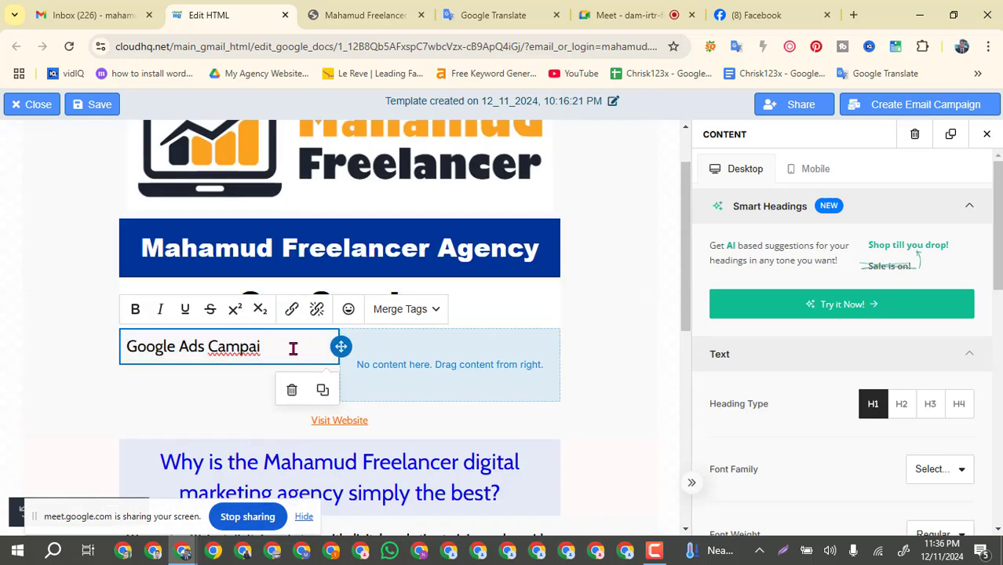
key("BackSpace")
key("BackSpace")
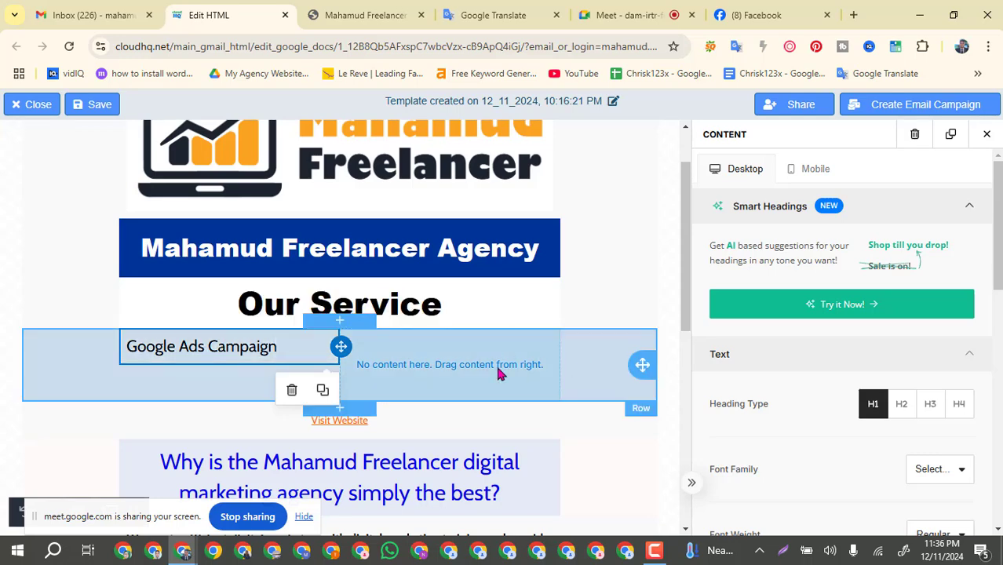
Step: Add a heading block to the second column and replace its placeholder text with "Facebook Ads Campaign"
left_click(499, 373)
left_click(486, 373)
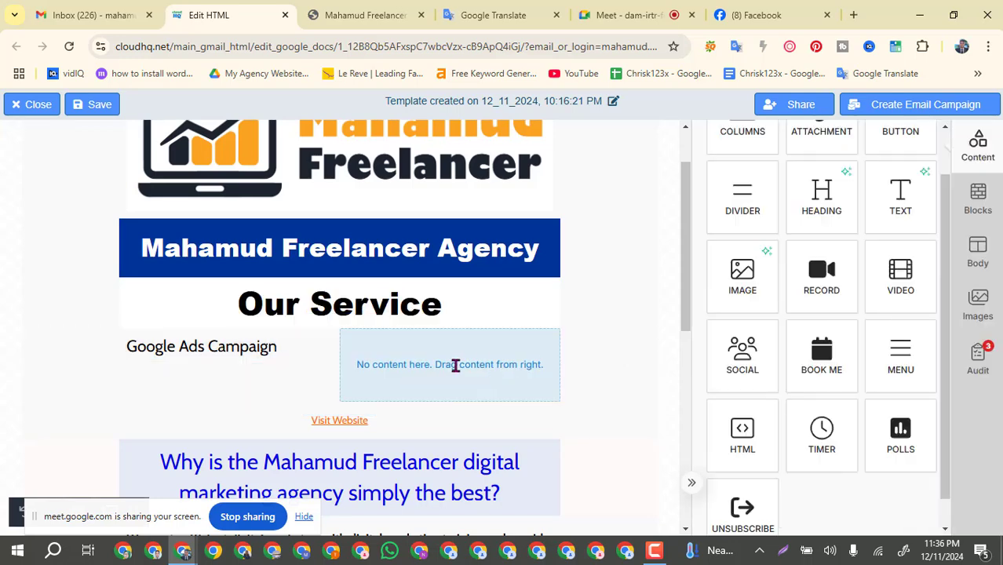
left_click_drag(822, 192, 439, 376)
left_click(416, 343)
double_click(376, 351)
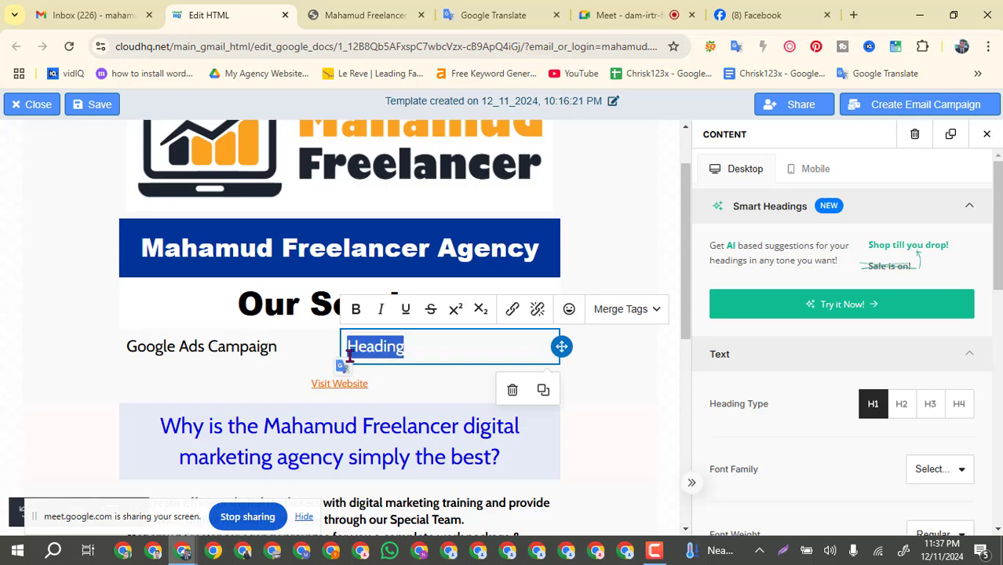
type("Facebo")
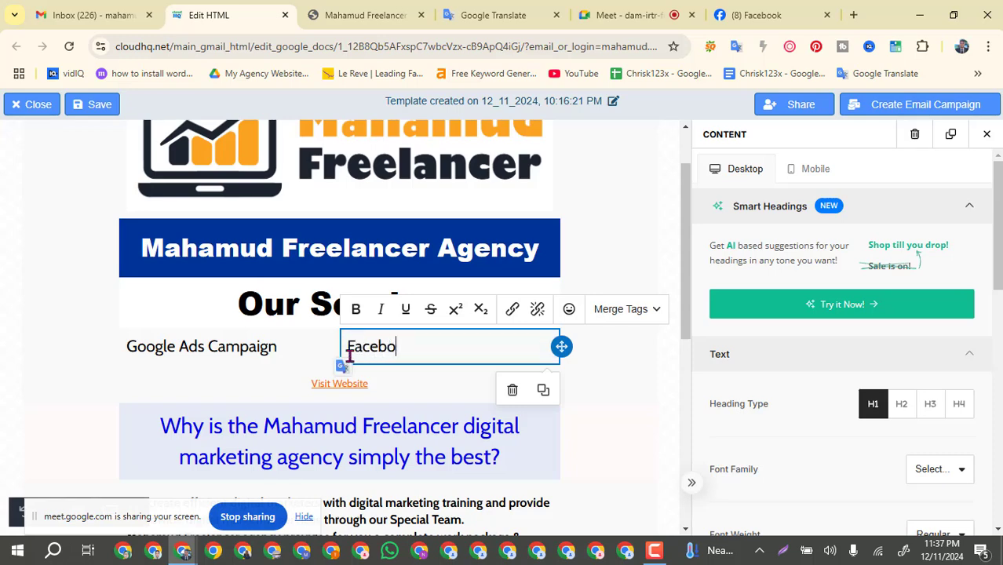
type("ok Ads Campaign")
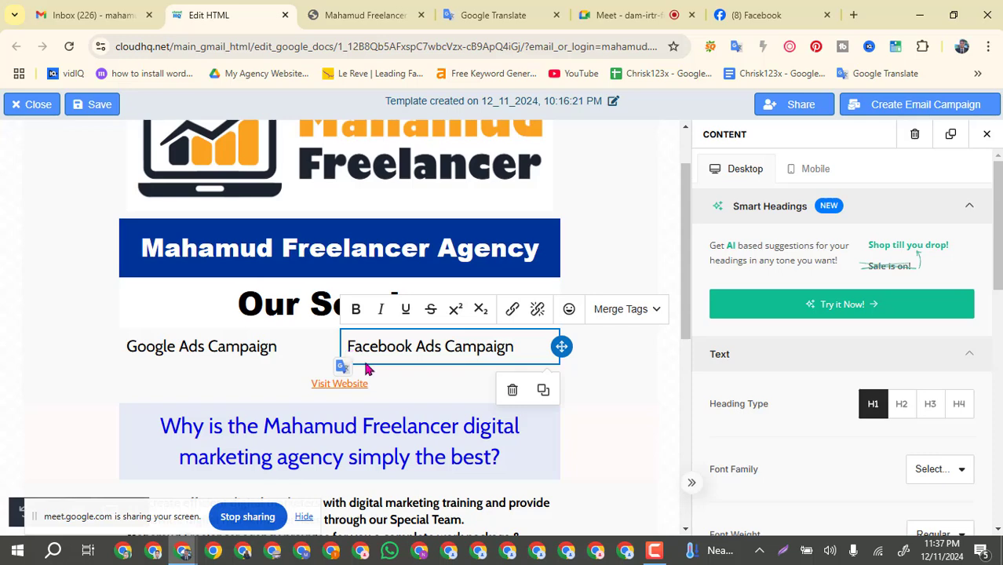
left_click(671, 367)
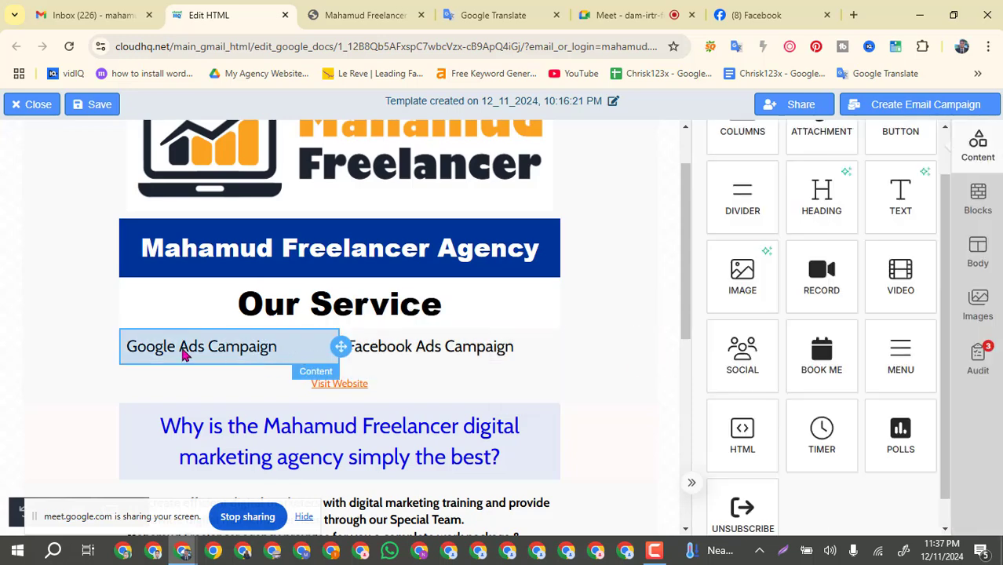
Step: Make the "Google Ads Campaign" and "Facebook Ads Campaign" heading texts bold
left_click(284, 355)
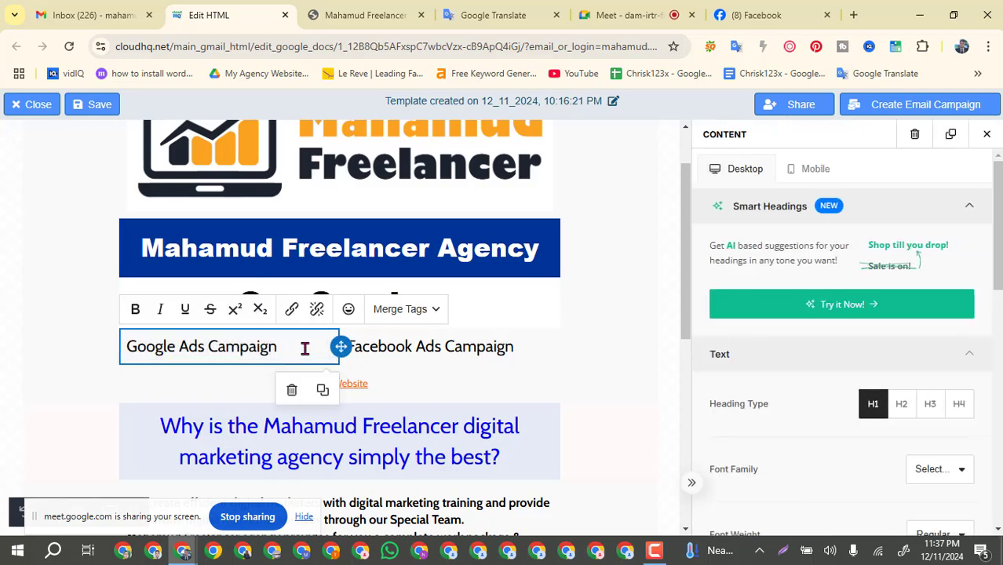
left_click_drag(304, 348, 128, 349)
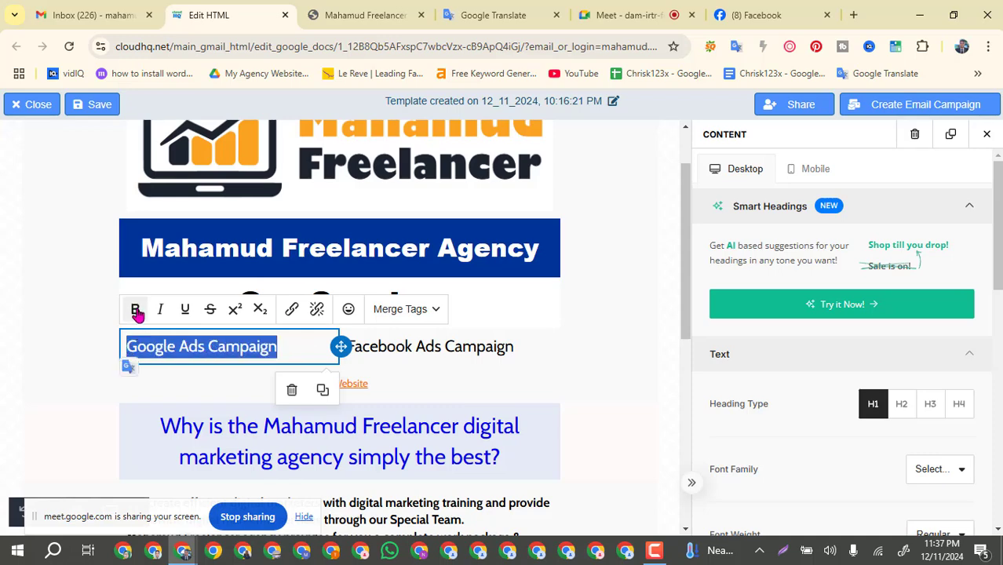
left_click(135, 309)
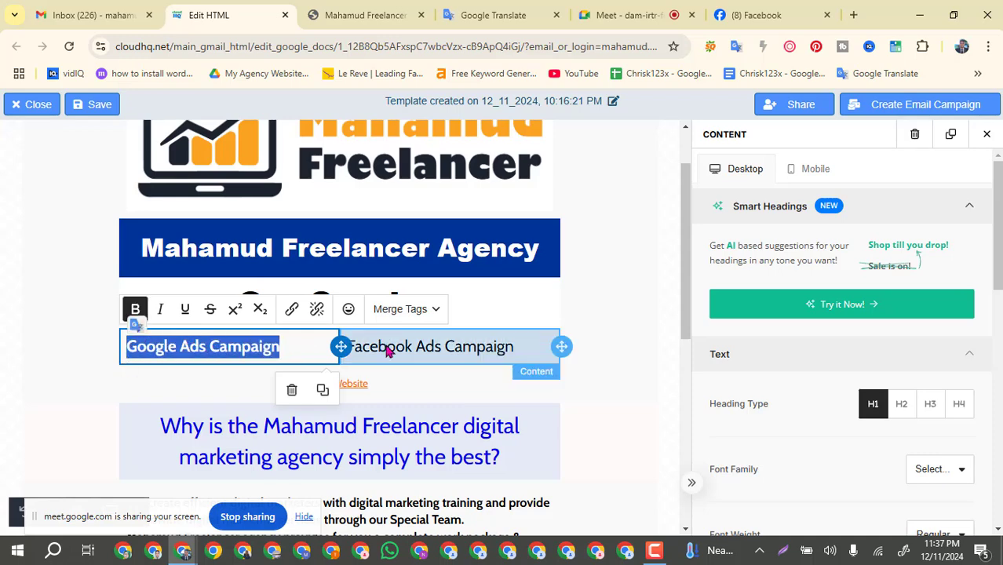
left_click(489, 355)
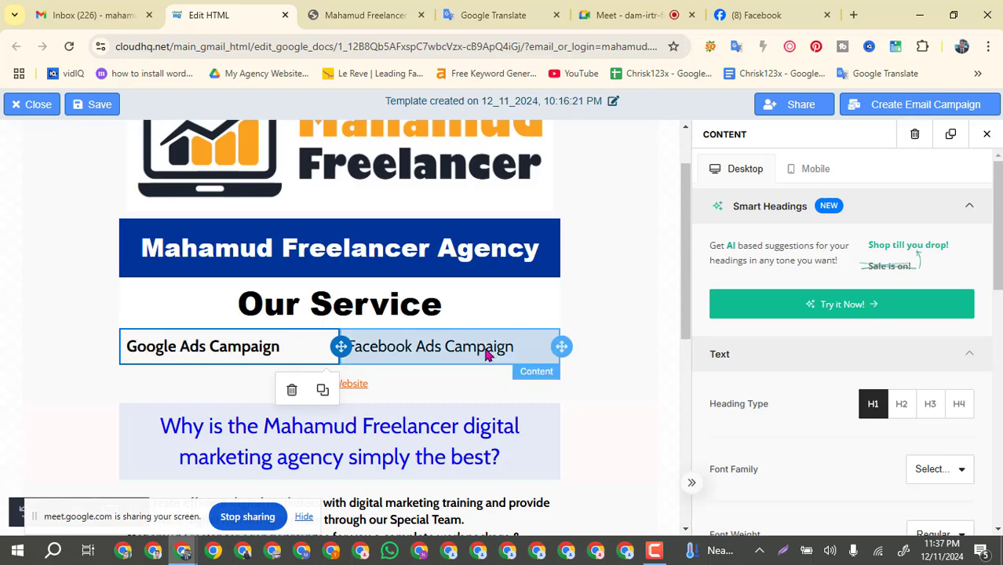
left_click(521, 349)
left_click_drag(518, 348, 349, 351)
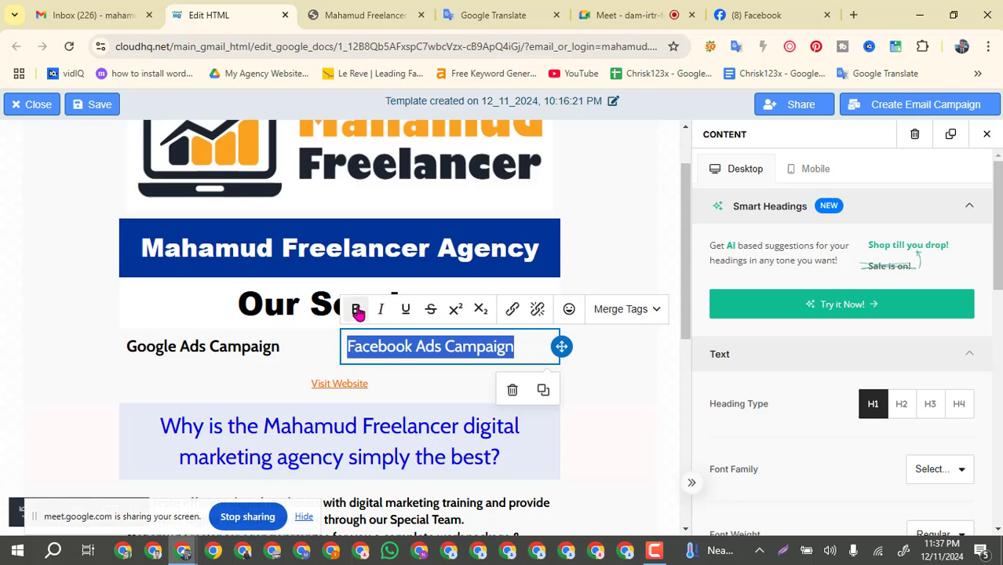
left_click(356, 308)
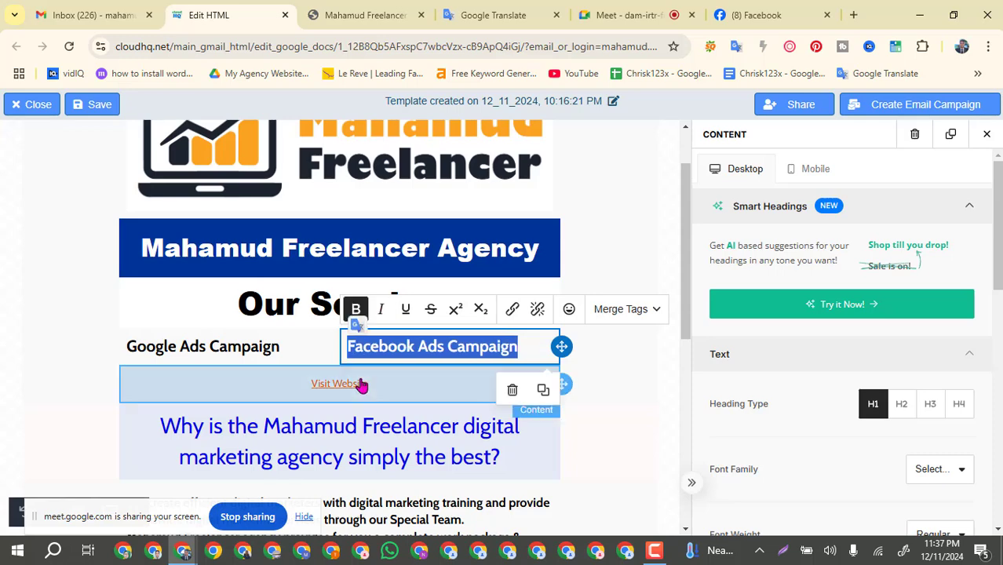
left_click(672, 363)
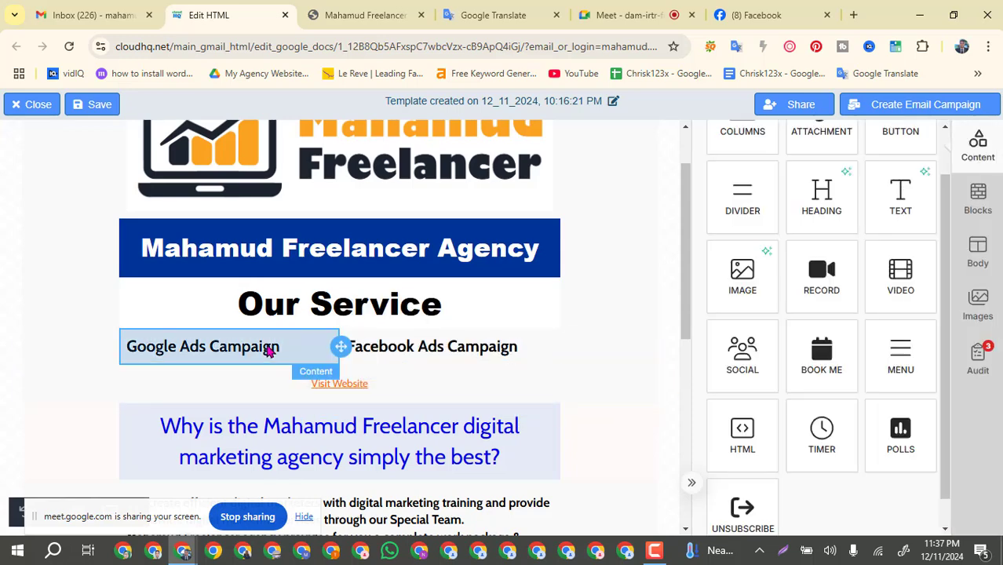
Step: Center-align the "Google Ads Campaign" and "Facebook Ads Campaign" headings within their columns
left_click(295, 349)
scroll(838, 346, "down", 1)
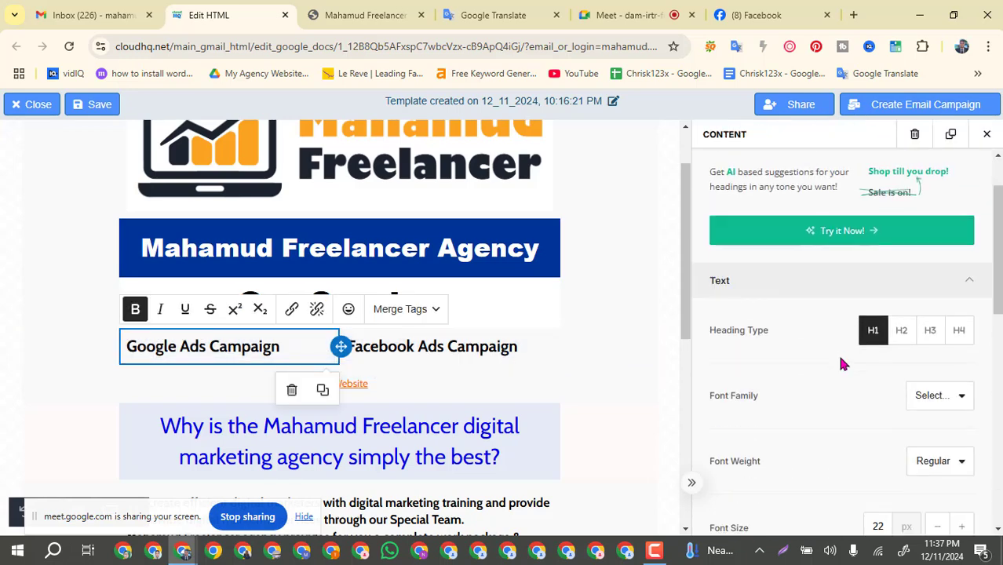
scroll(841, 360, "down", 3)
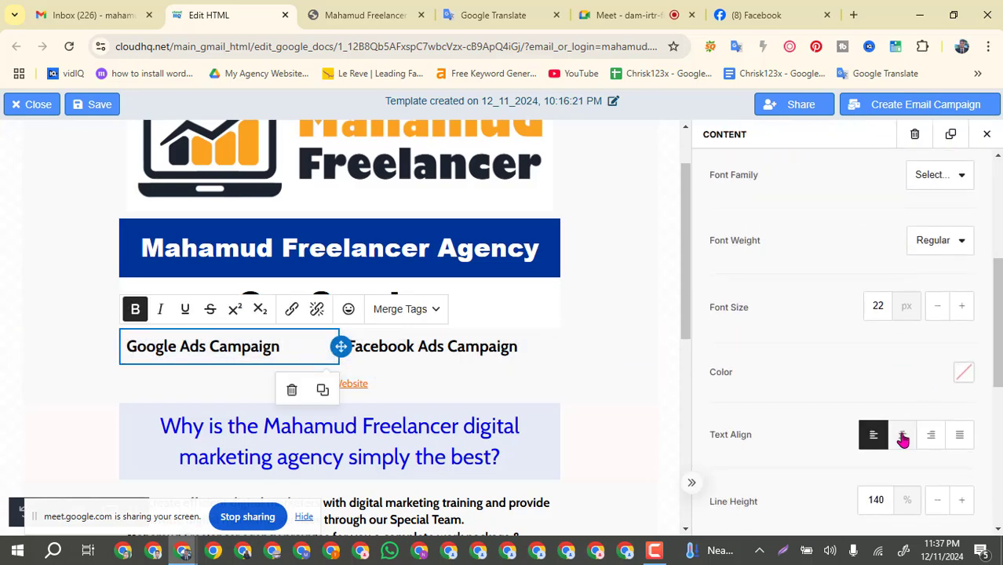
left_click(902, 436)
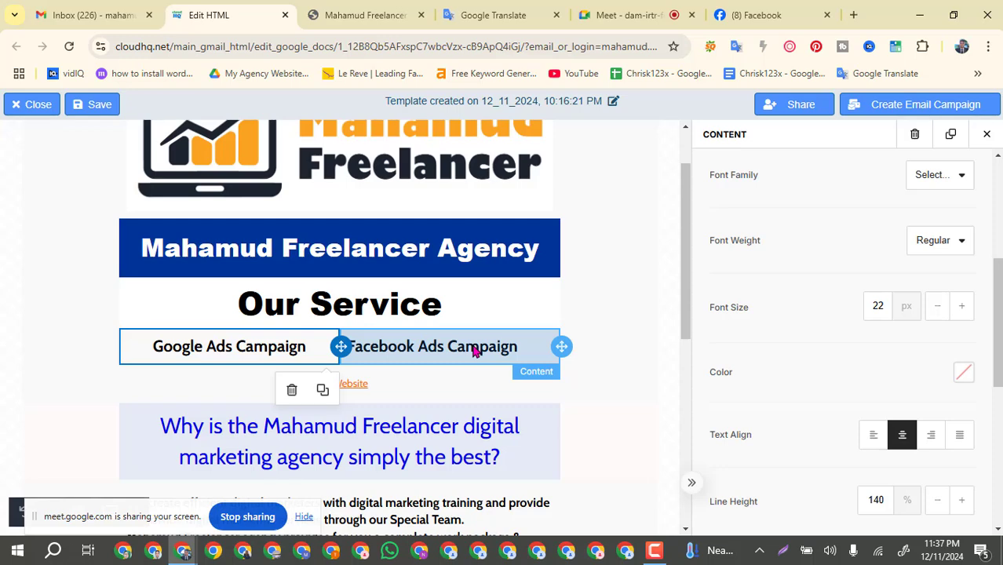
scroll(945, 365, "down", 1)
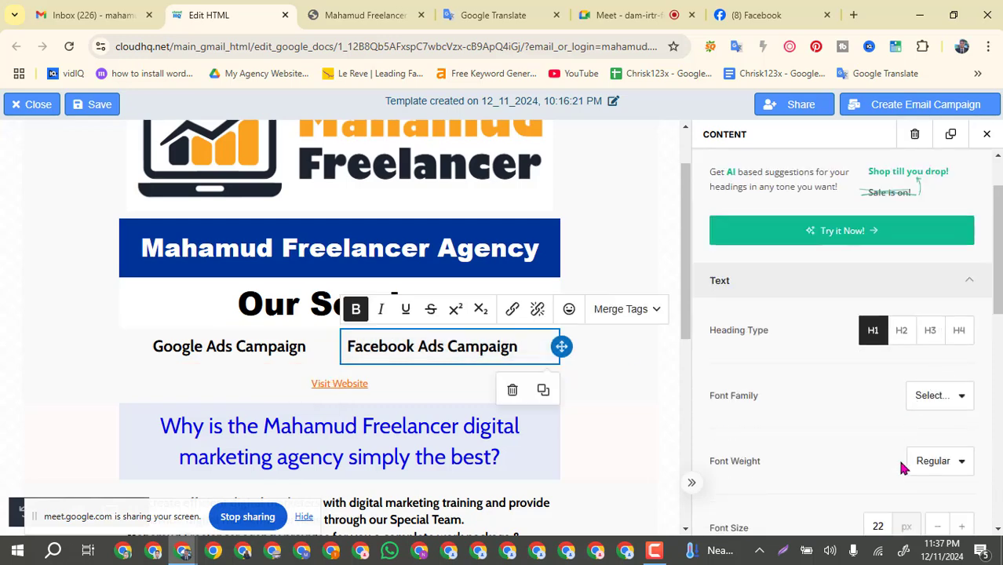
scroll(902, 463, "down", 2)
scroll(902, 455, "down", 1)
left_click(903, 436)
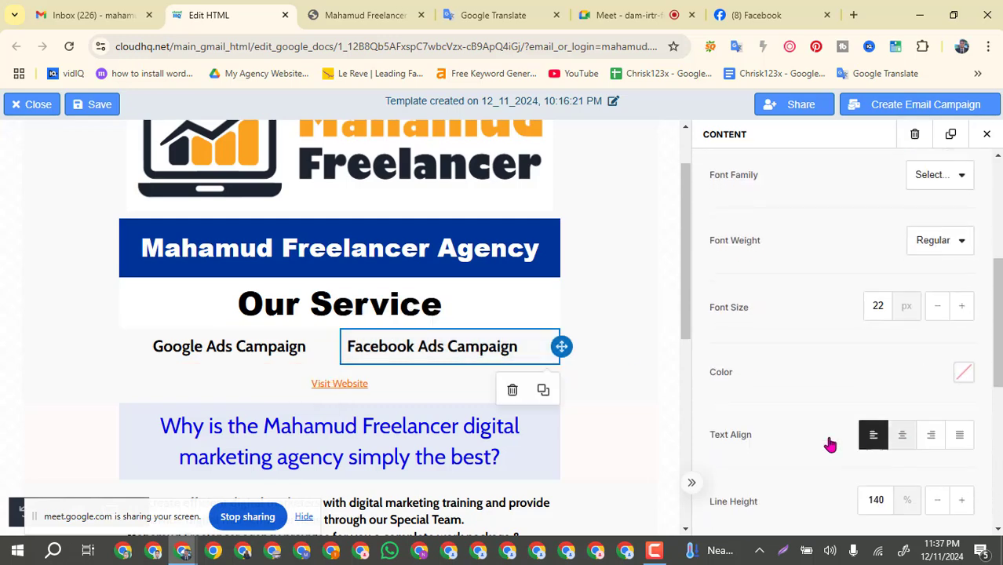
left_click(322, 357)
scroll(959, 320, "down", 2)
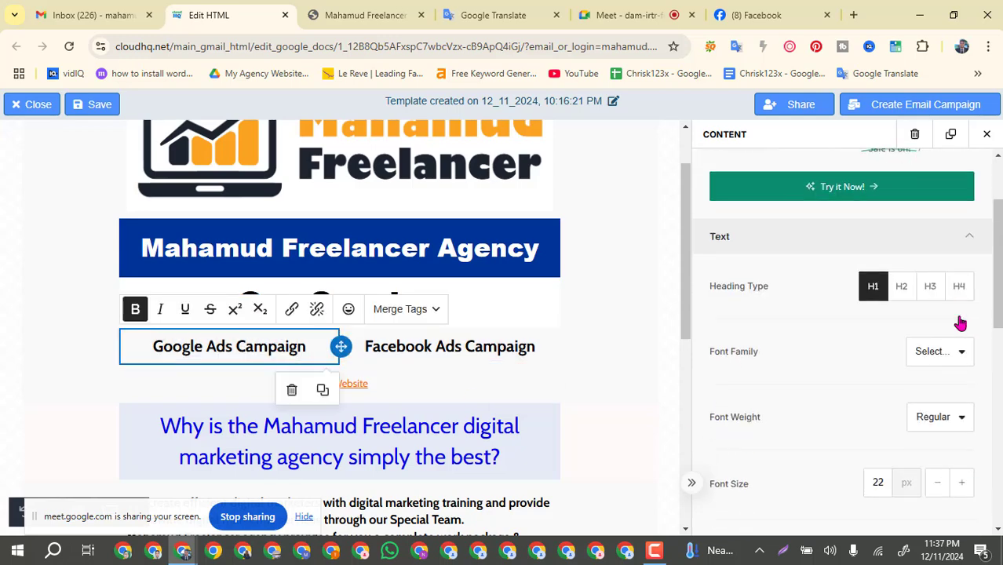
scroll(959, 320, "down", 2)
scroll(926, 314, "up", 4)
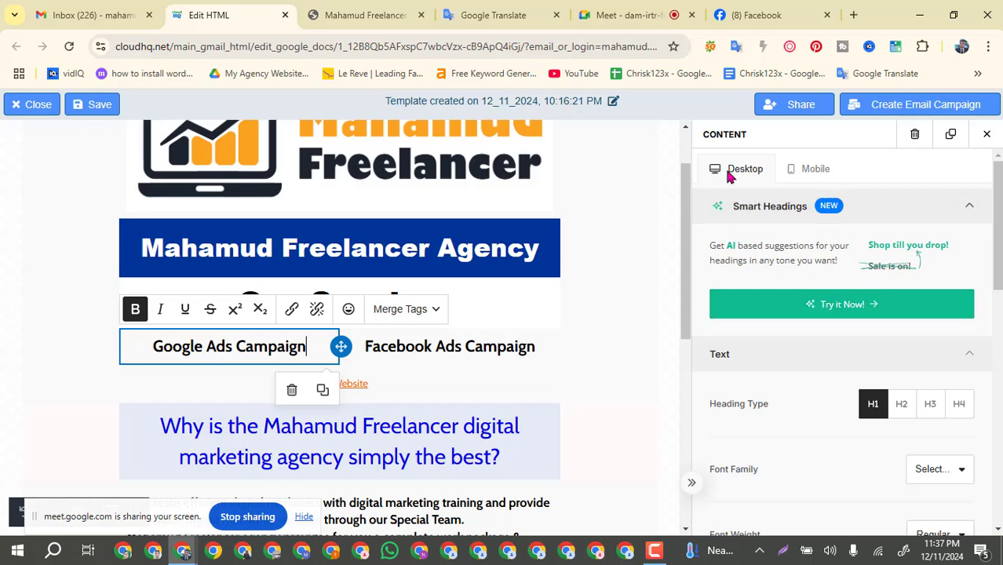
scroll(794, 375, "down", 3)
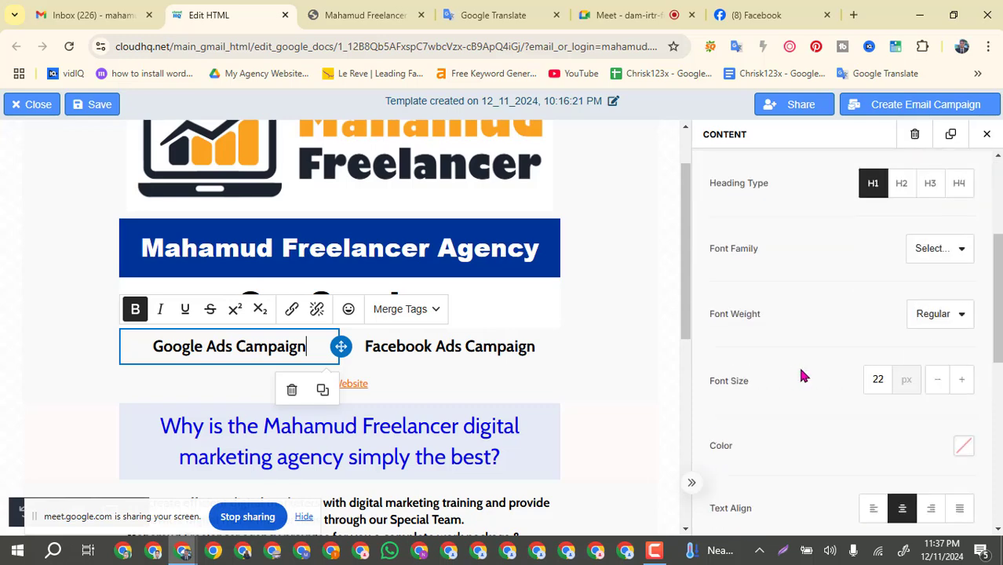
scroll(800, 375, "up", 3)
scroll(800, 375, "down", 3)
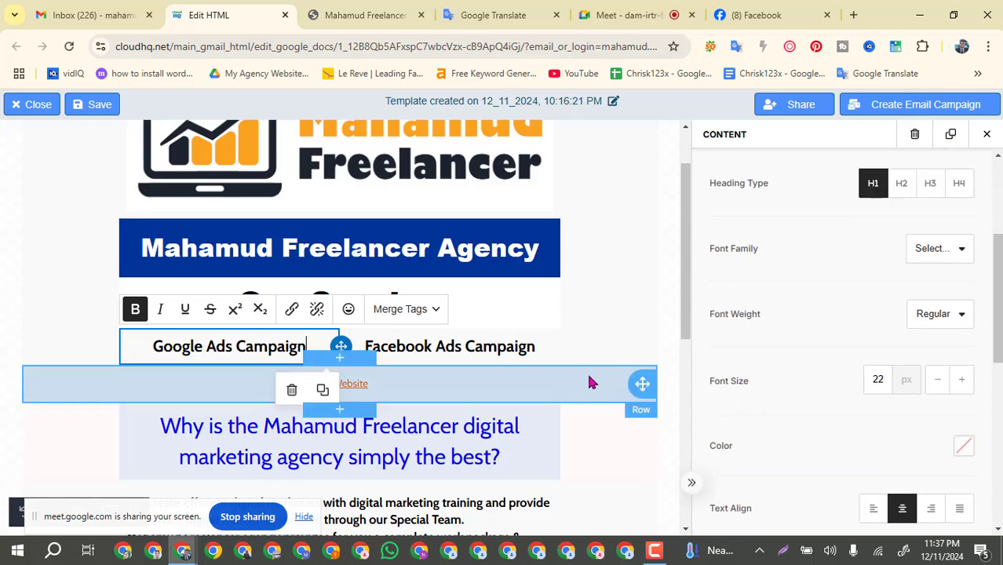
Step: Set the background color of the "Google Ads Campaign" column to the orange template color #ff6600
left_click(600, 353)
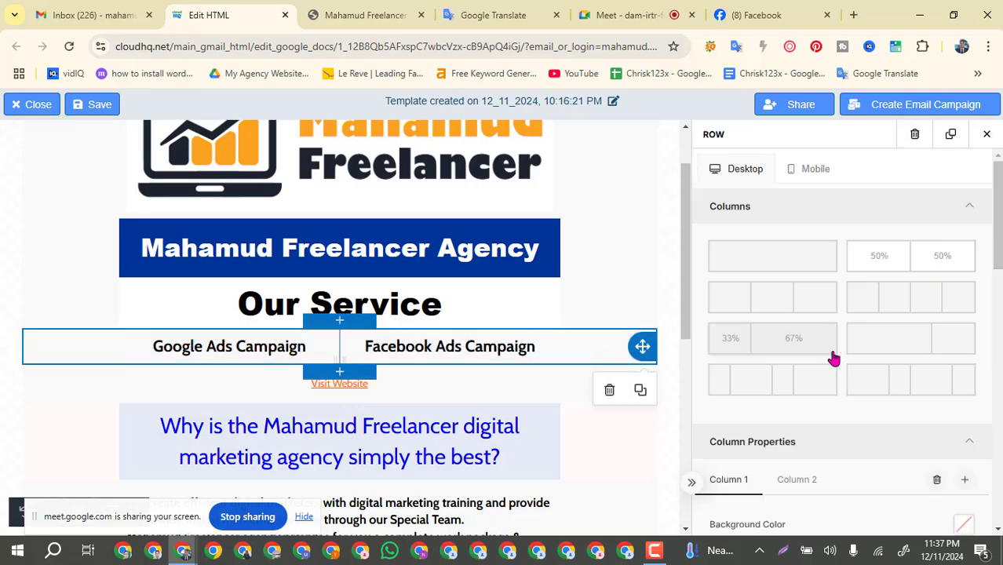
scroll(824, 357, "down", 2)
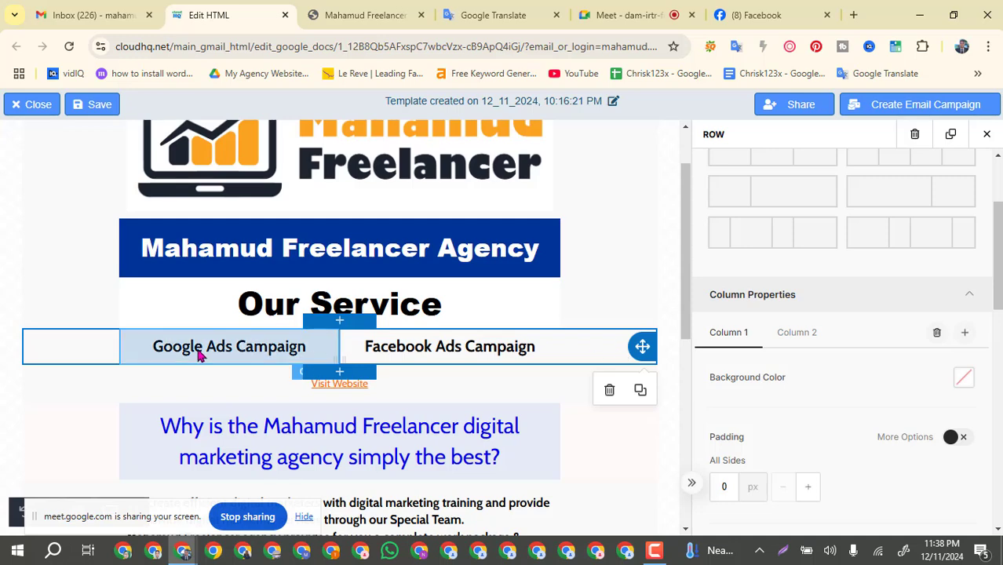
scroll(897, 347, "down", 1)
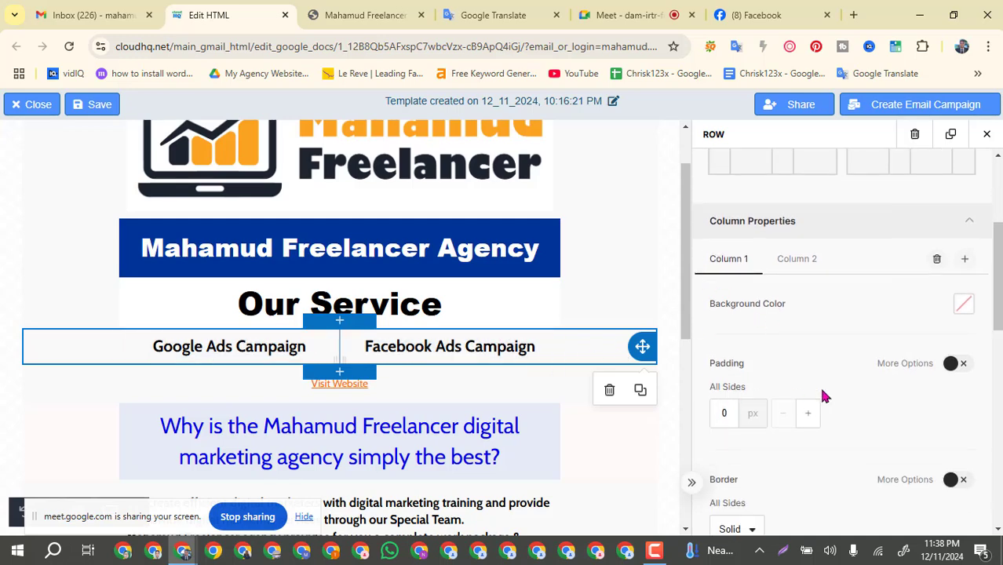
scroll(861, 393, "down", 1)
left_click(965, 242)
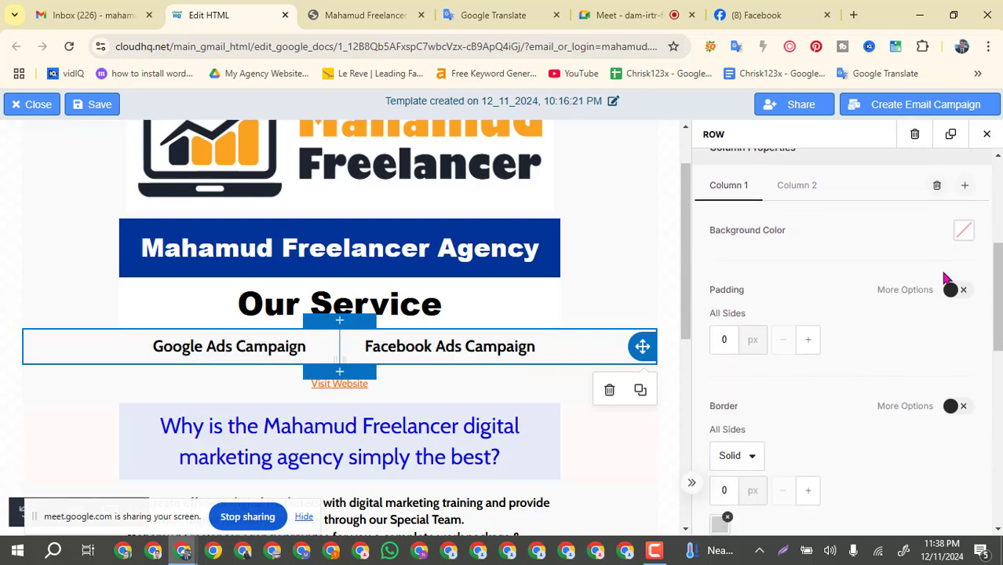
scroll(886, 408, "down", 2)
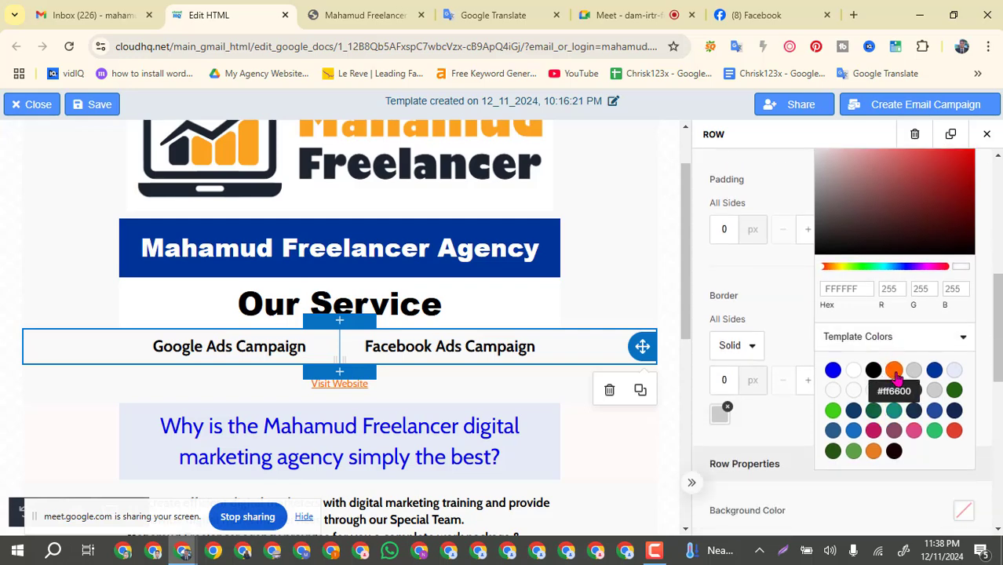
left_click(894, 372)
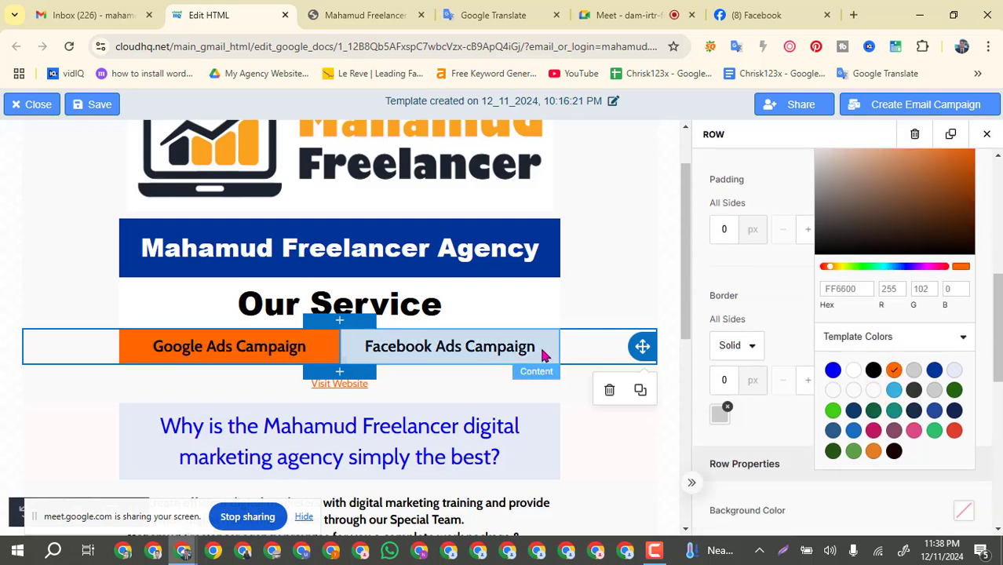
Step: Apply the same orange background, #ff6600, to the second column containing "Facebook Ads Campaign"
scroll(755, 269, "up", 3)
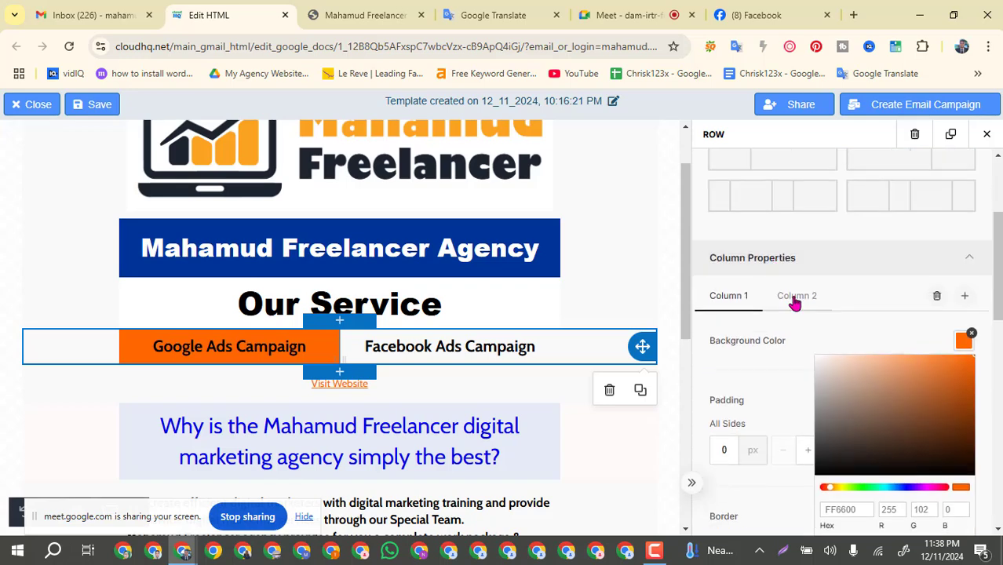
left_click(861, 399)
scroll(872, 399, "down", 5)
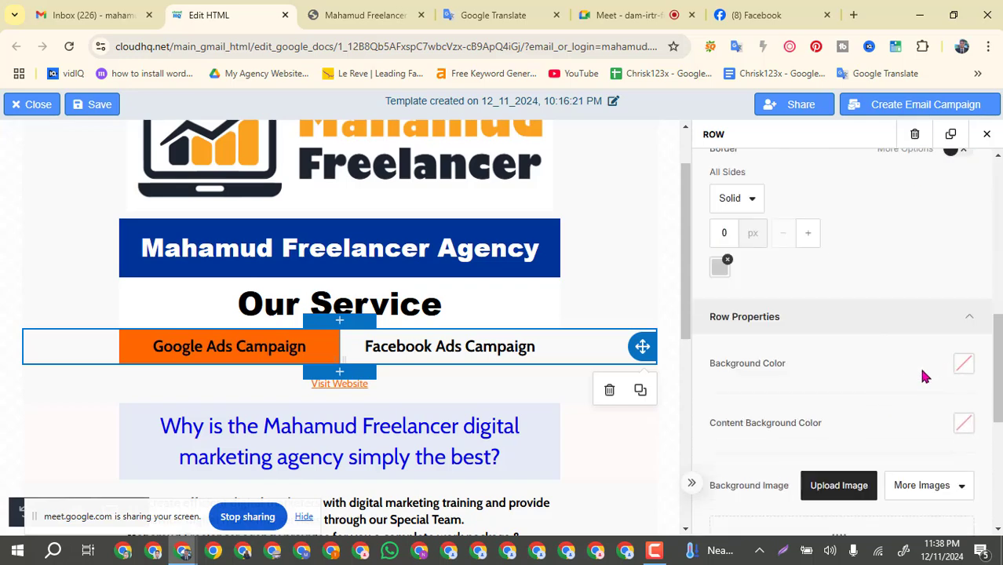
scroll(922, 376, "up", 2)
scroll(924, 376, "up", 4)
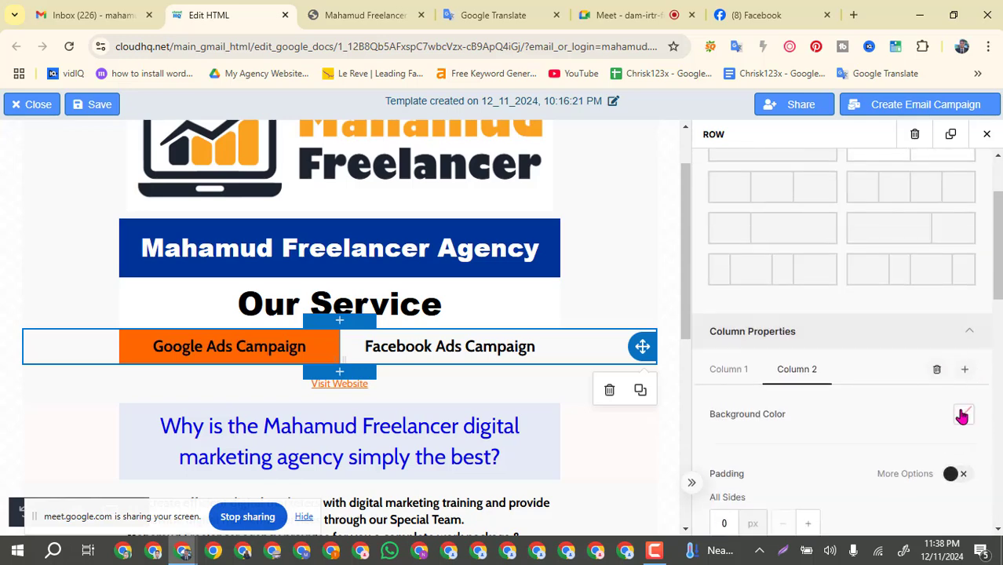
left_click(963, 414)
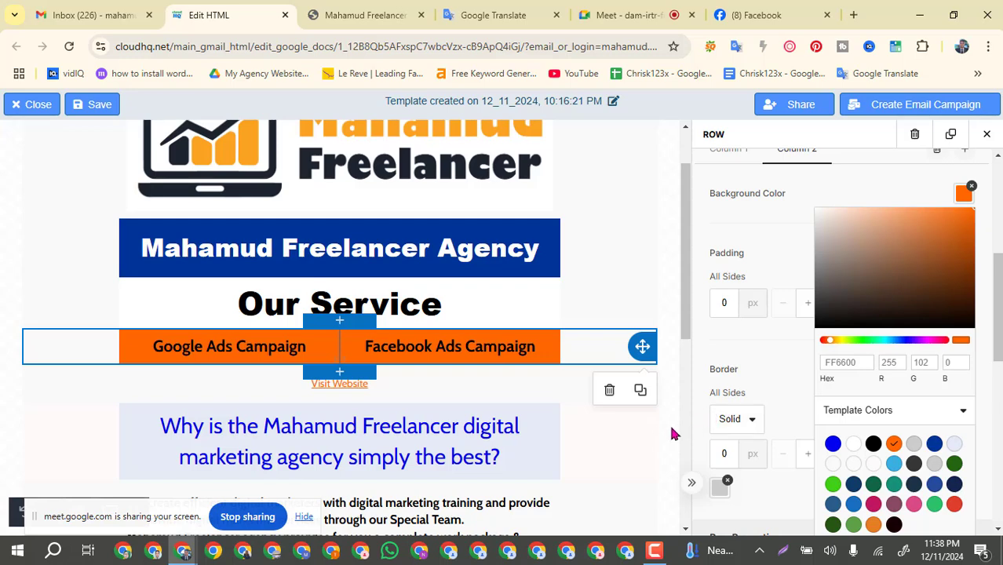
left_click(667, 393)
left_click(667, 392)
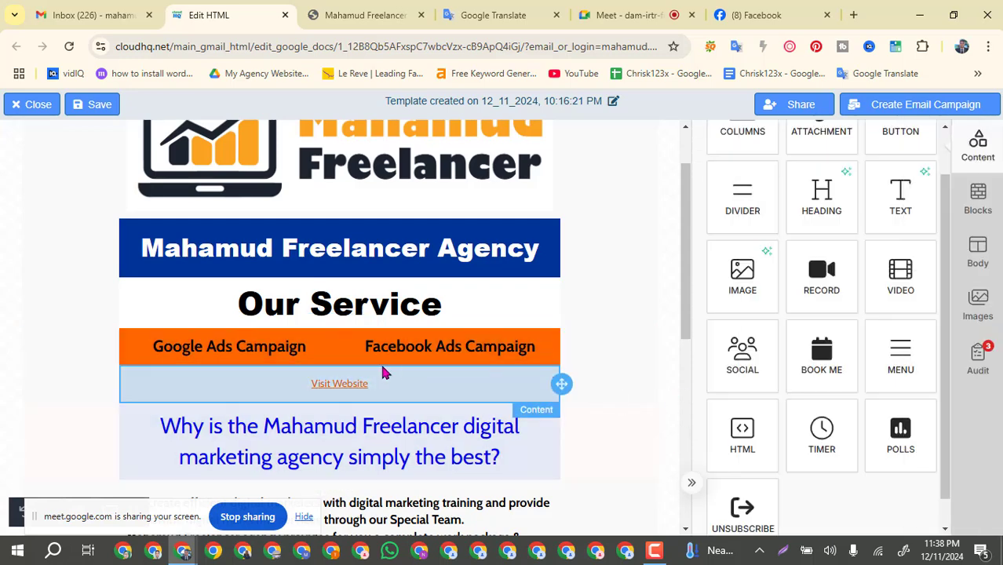
Step: Duplicate the orange services row and replace the copy's first heading with "Youtube Video SEO & Promotion"
left_click(611, 357)
left_click(639, 391)
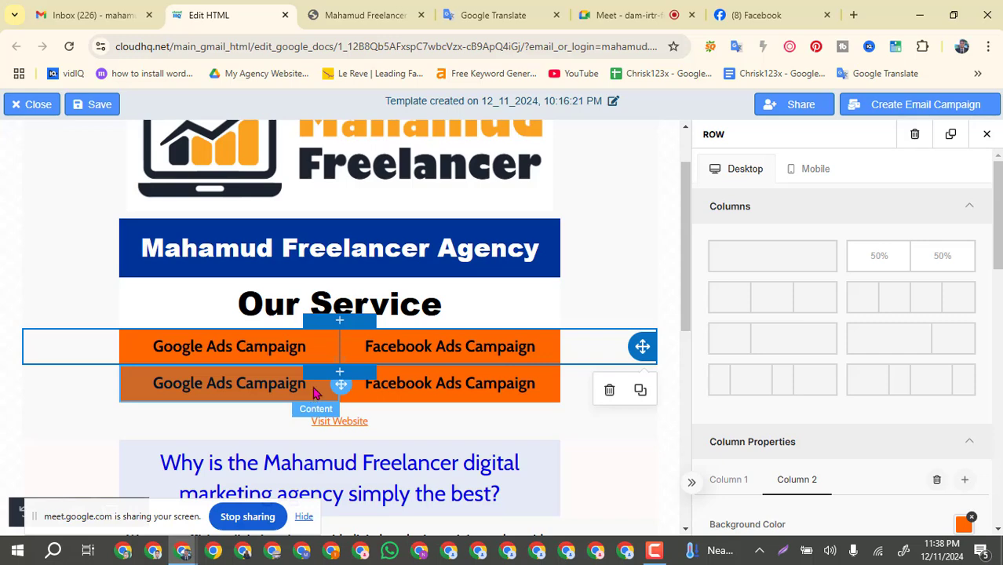
left_click(312, 390)
left_click(306, 384)
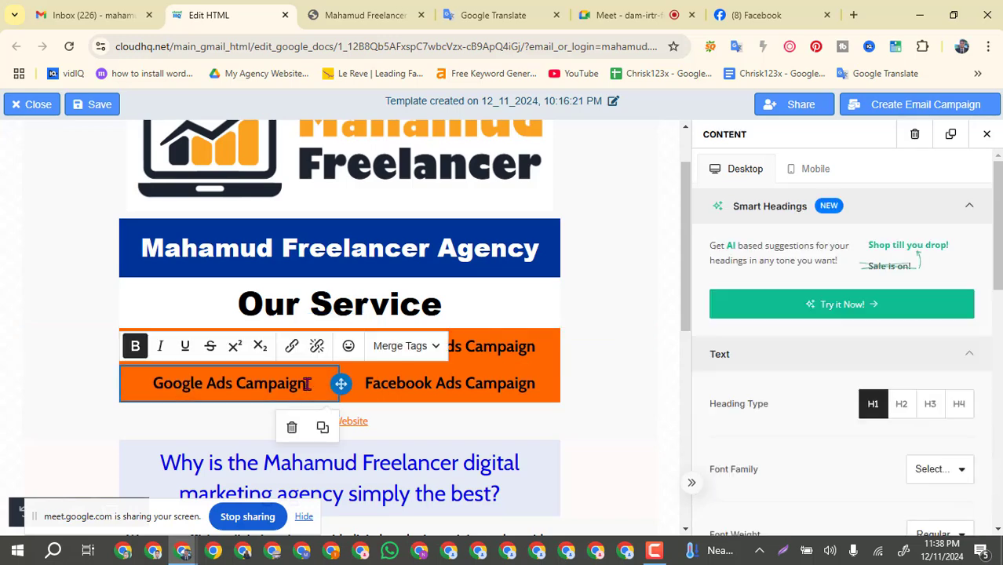
left_click_drag(306, 383, 148, 384)
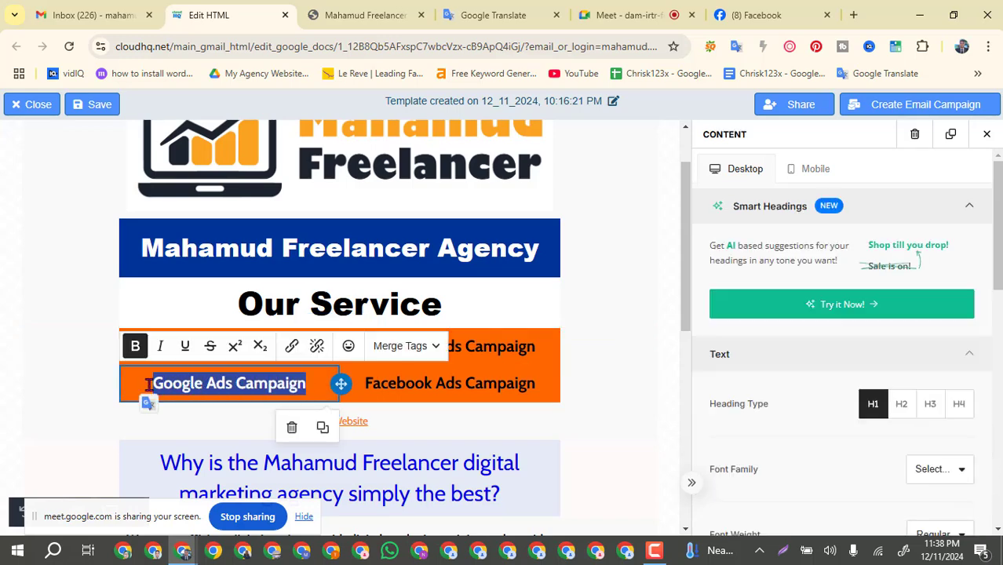
type("T")
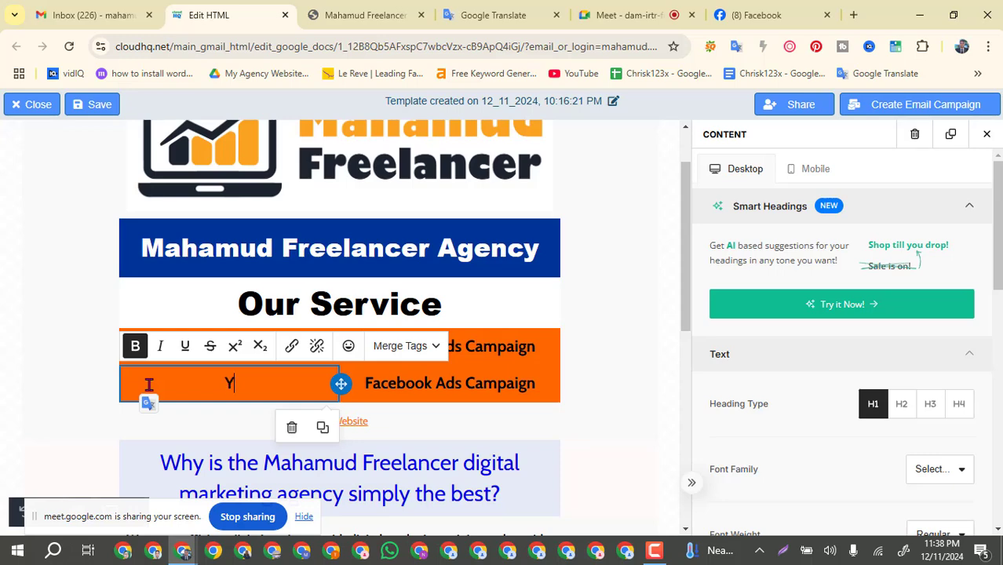
type("outube")
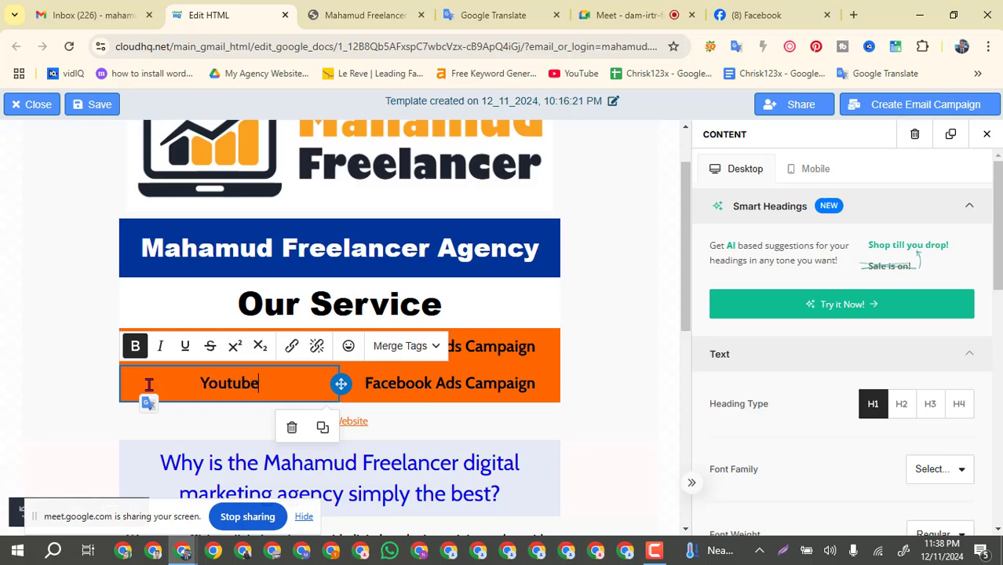
type(" Vide")
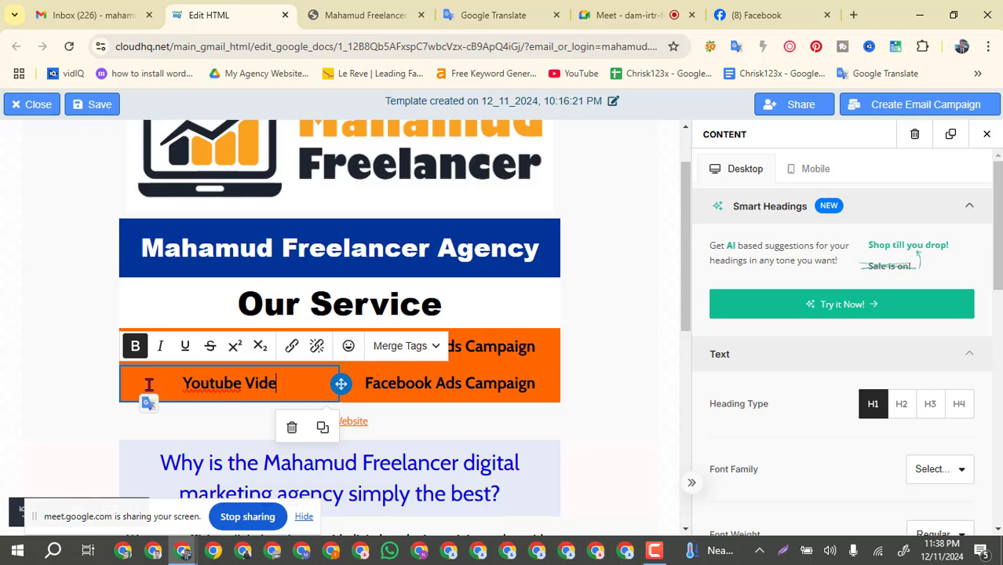
type("o SEO")
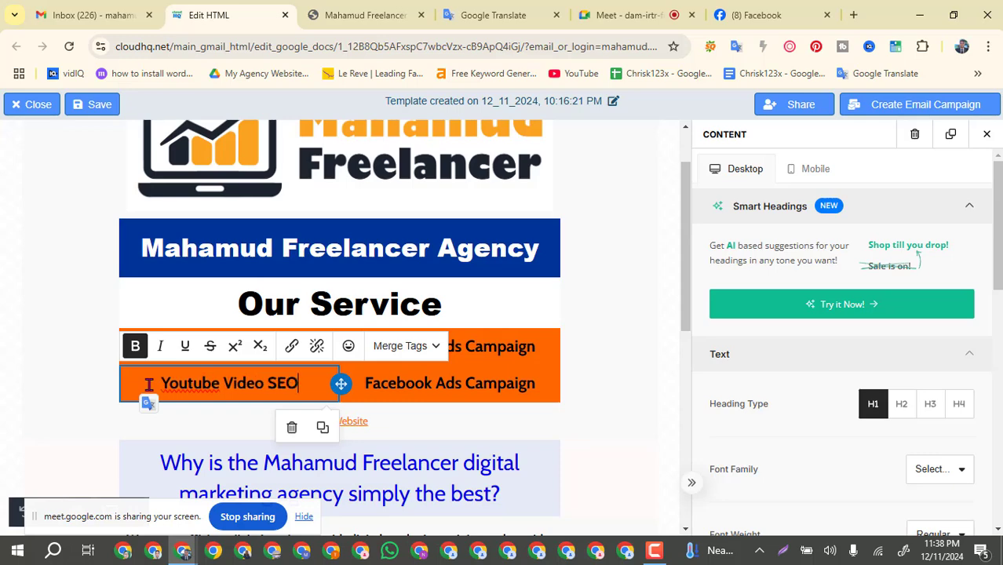
type(" & P")
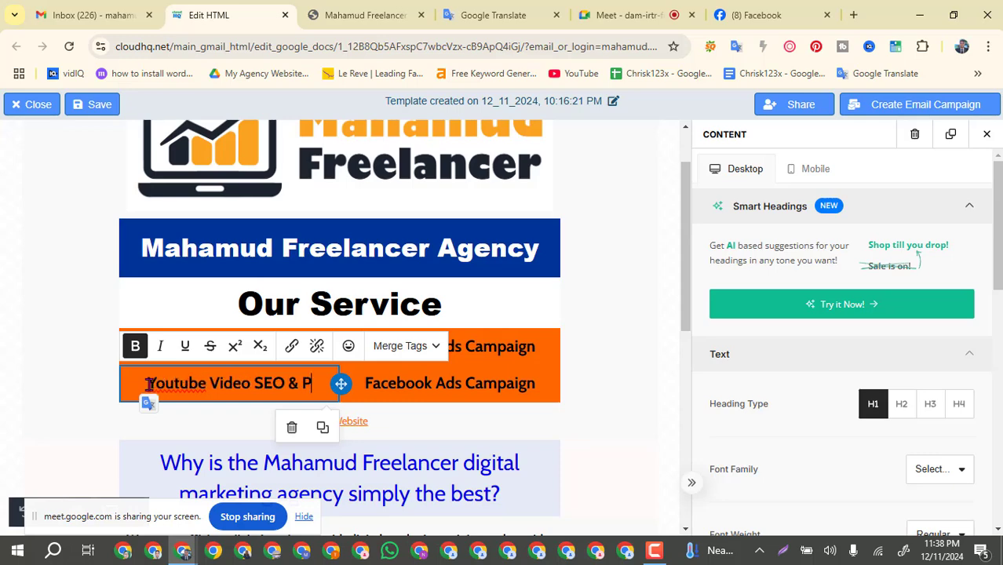
type("romotion")
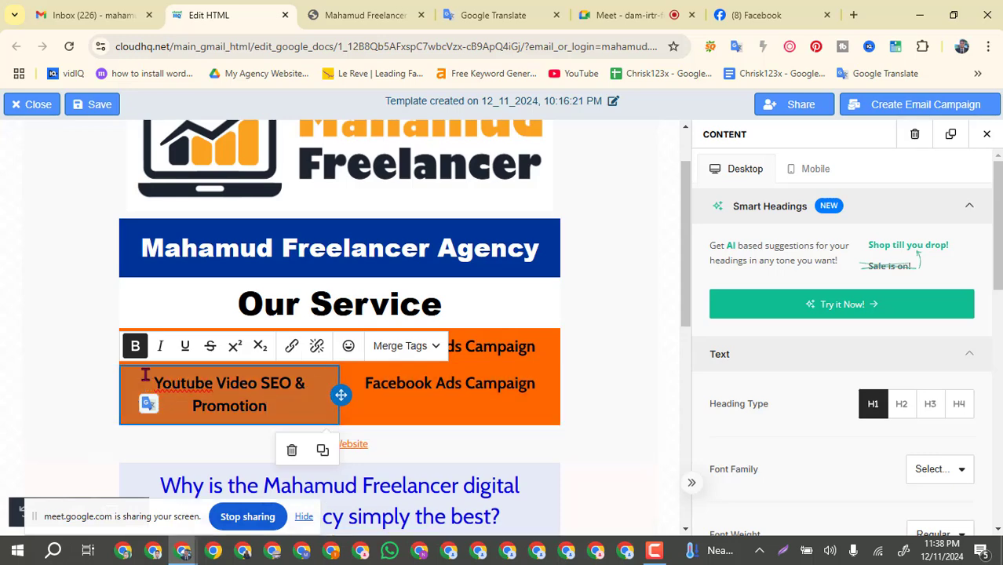
Step: Correct the capitalization of "Youtube" to "YouTube" in the video SEO heading
left_click(186, 384)
key("BackSpace")
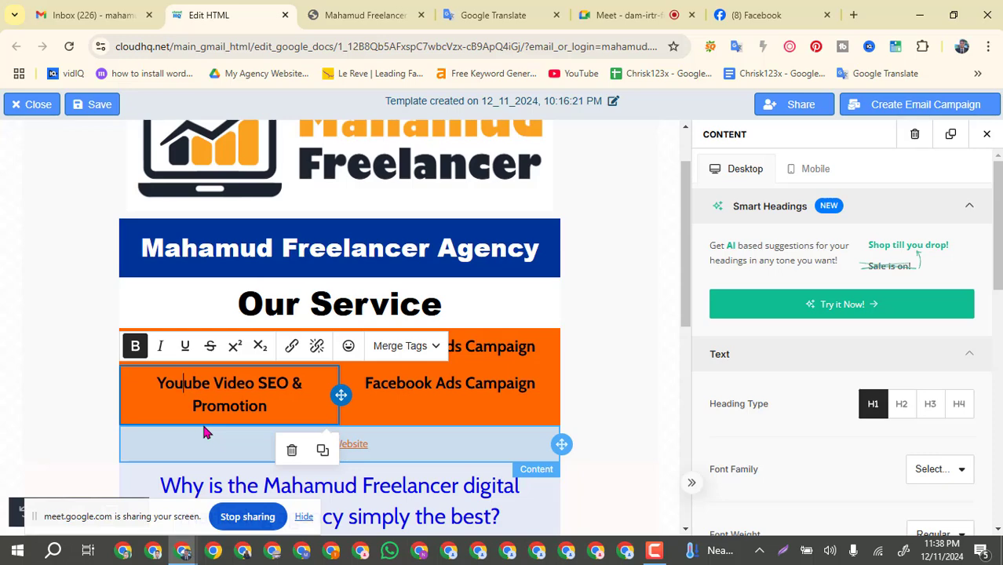
type("T")
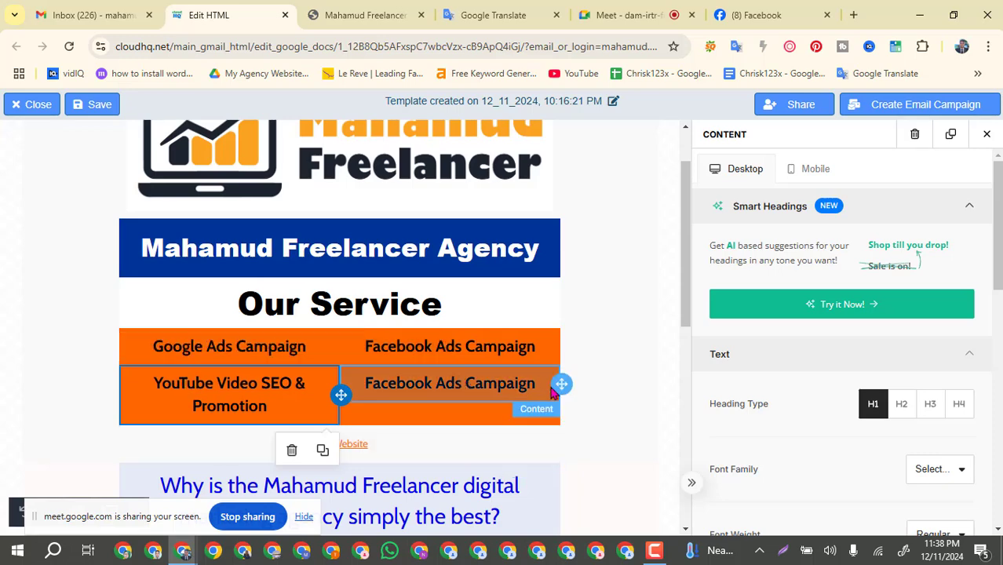
Step: Replace the duplicated row's second heading with "Social Media Marketing & Management"
left_click(536, 392)
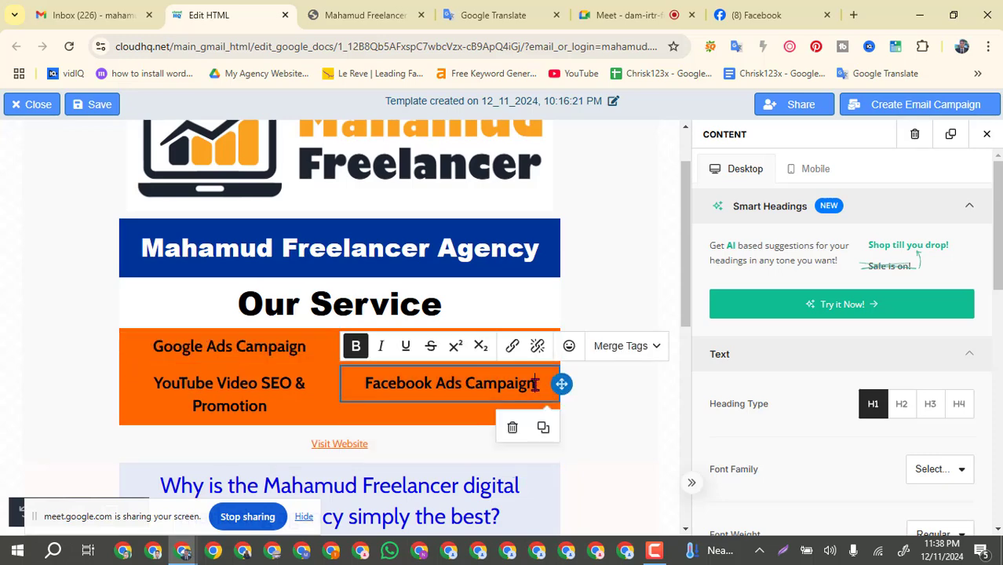
left_click_drag(535, 384, 368, 384)
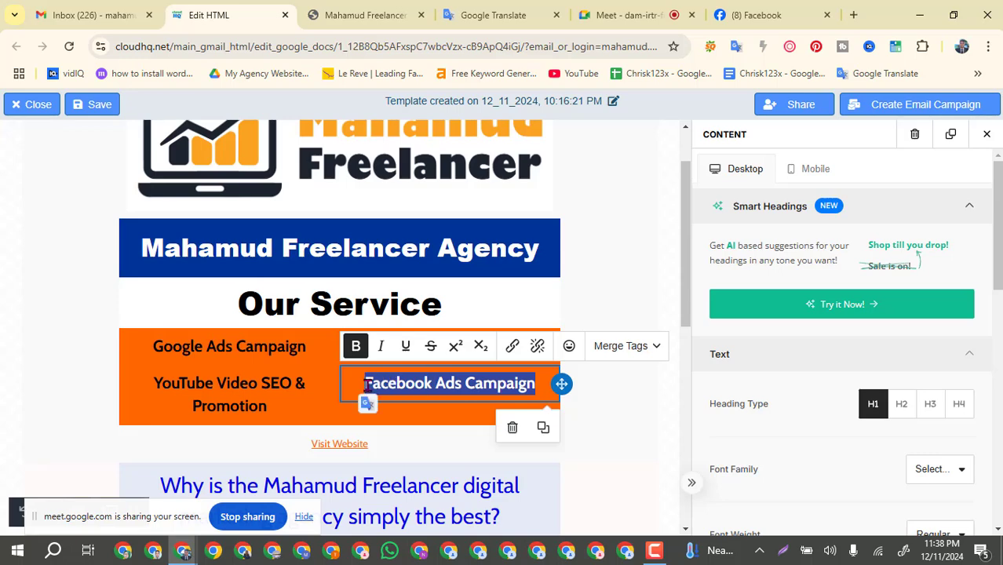
type("Soc")
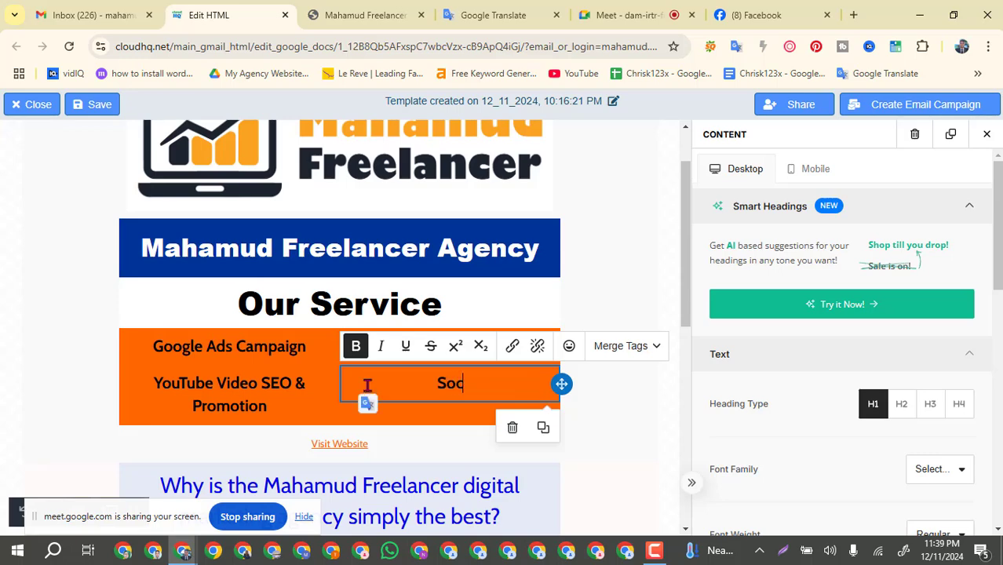
type("ial")
type("M")
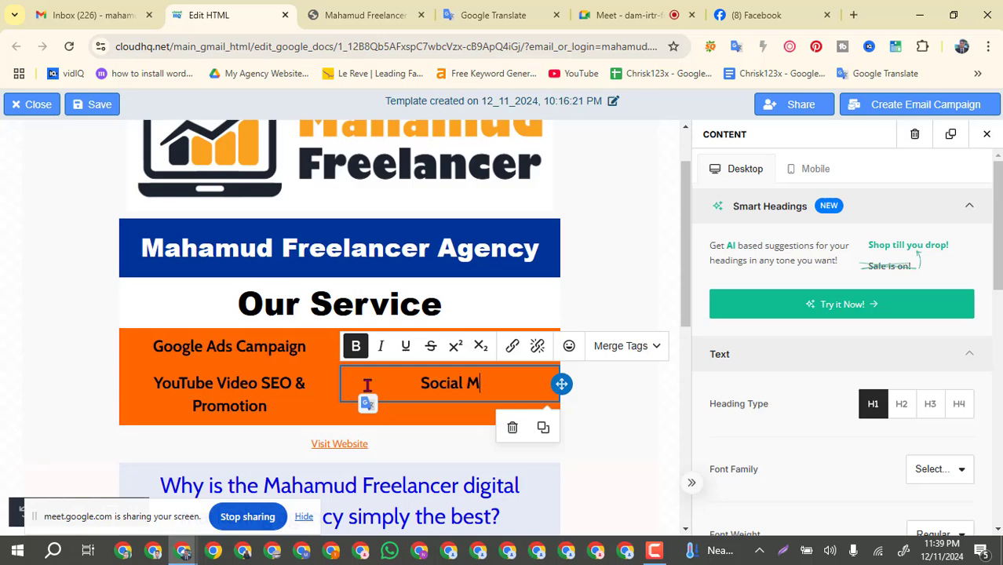
type("edia M")
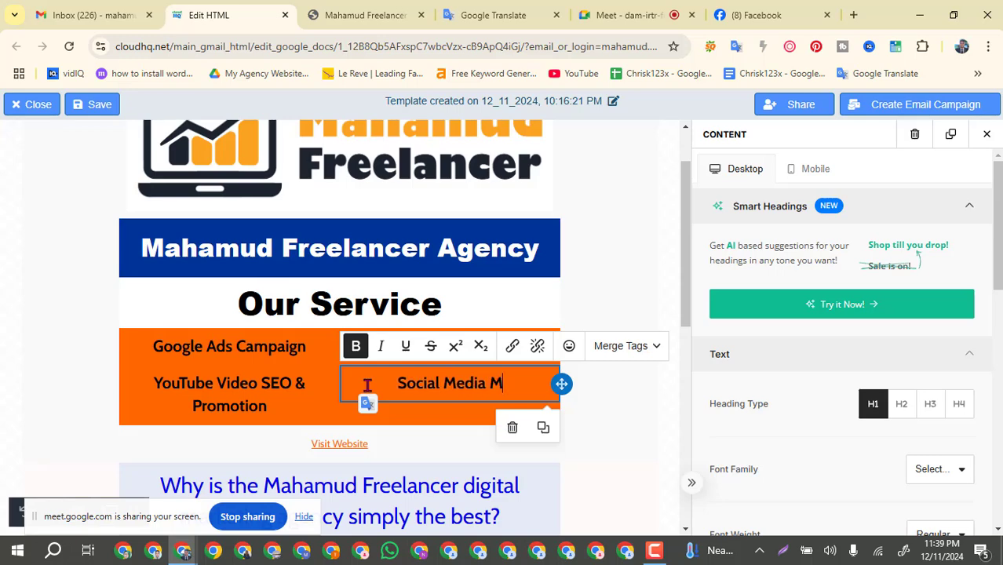
type("arket")
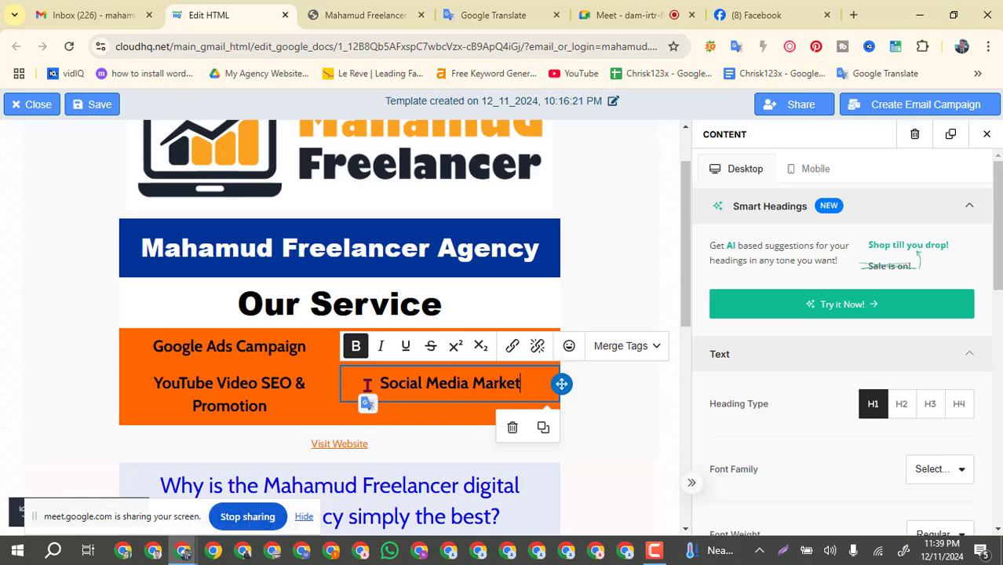
type("ing &")
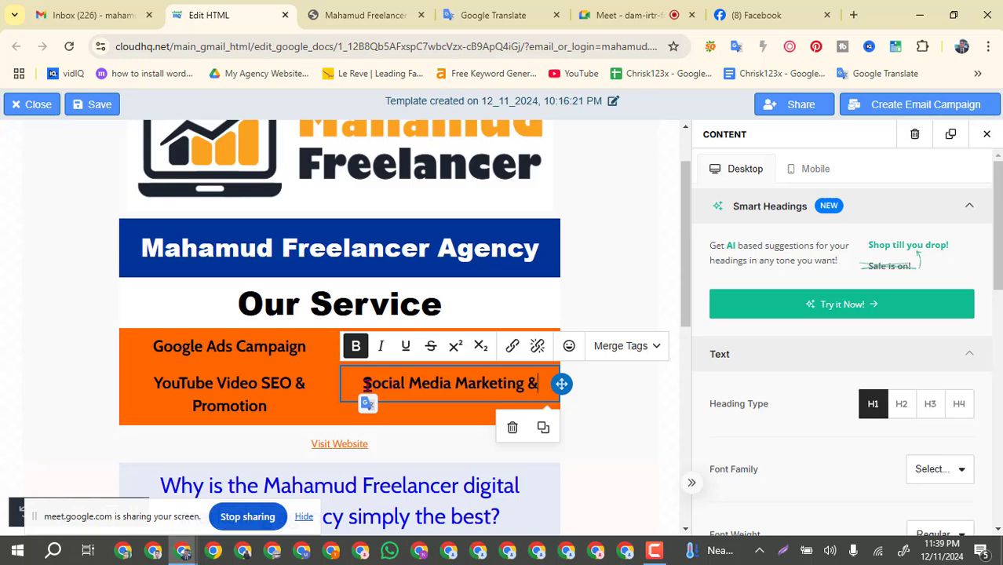
type(" Mana")
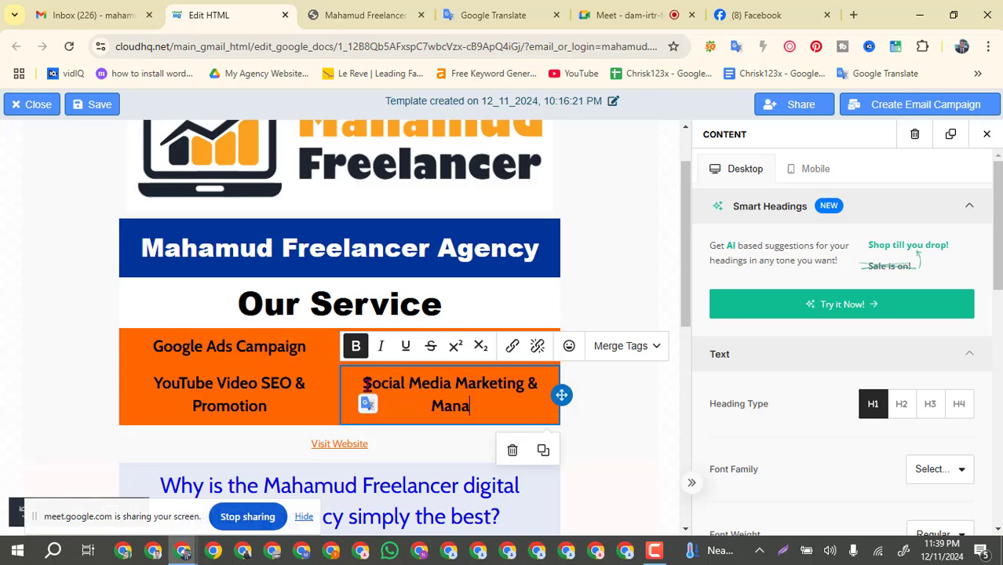
type("gement")
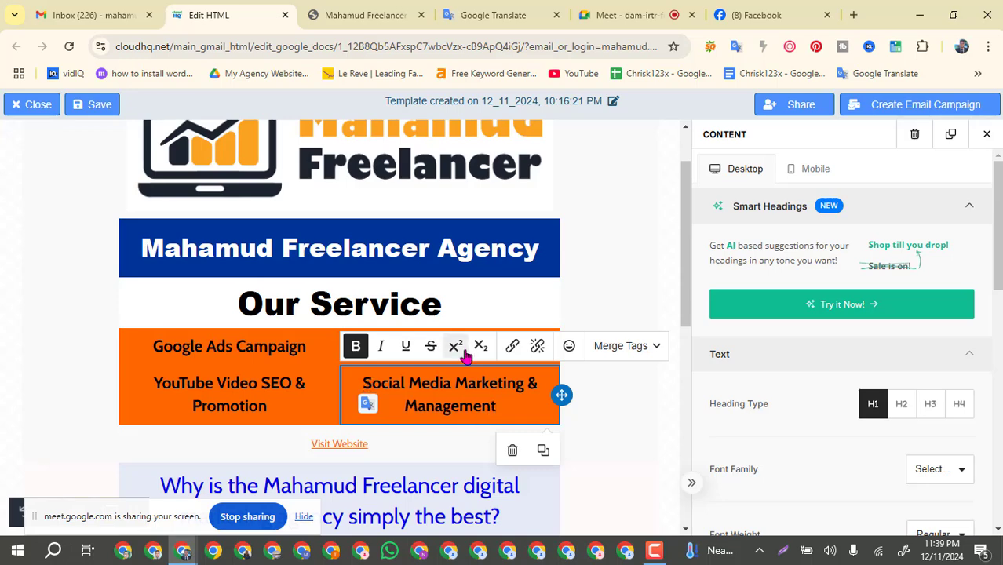
left_click(669, 384)
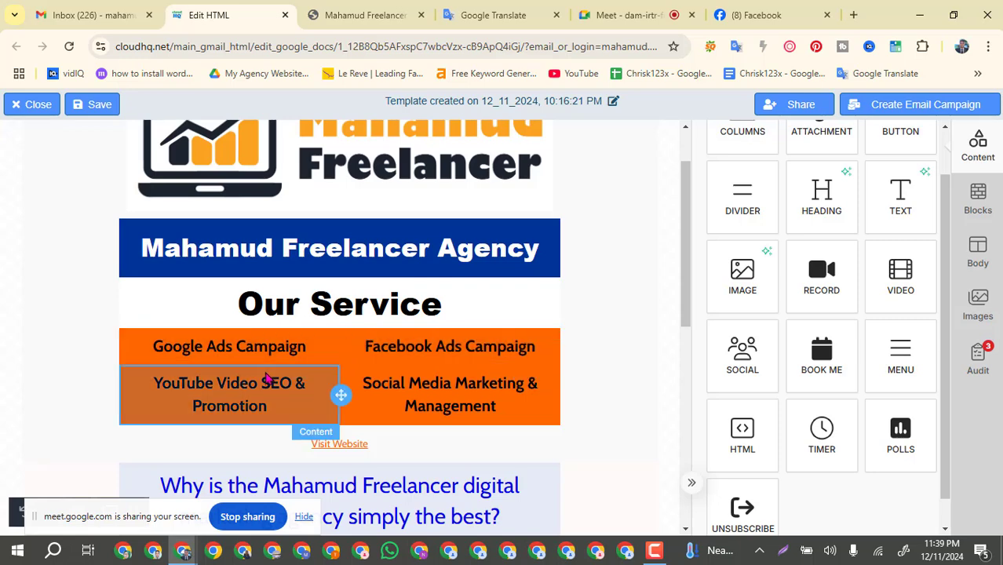
Step: Try a container padding of 11 px around the "Google Ads Campaign" heading and set it back to 10 px
left_click(319, 360)
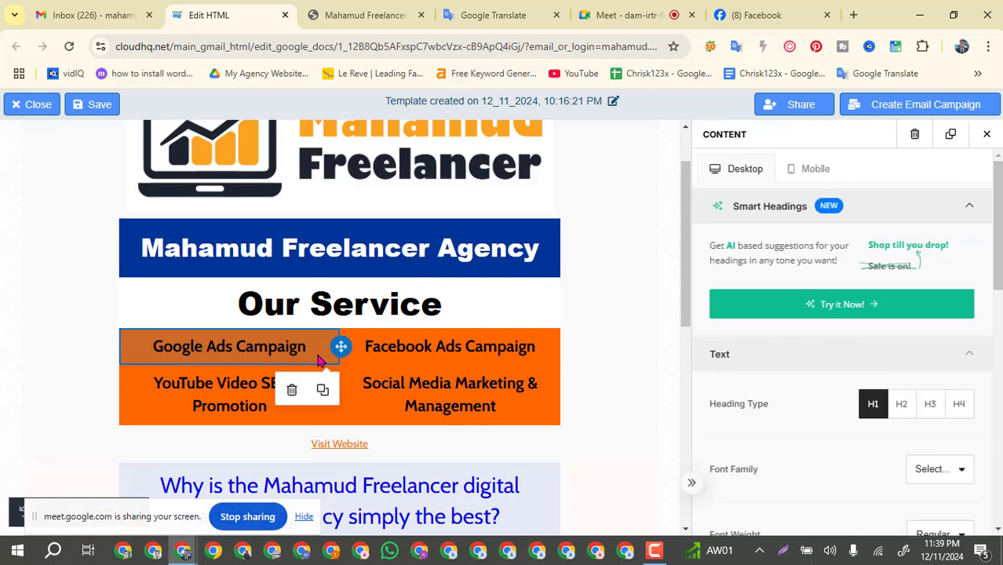
scroll(786, 379, "down", 3)
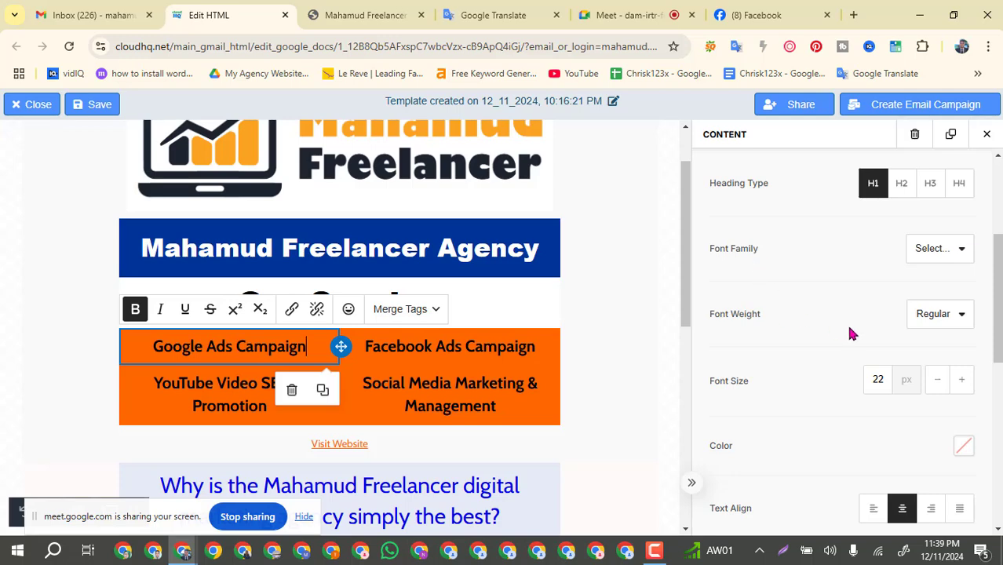
scroll(851, 334, "down", 2)
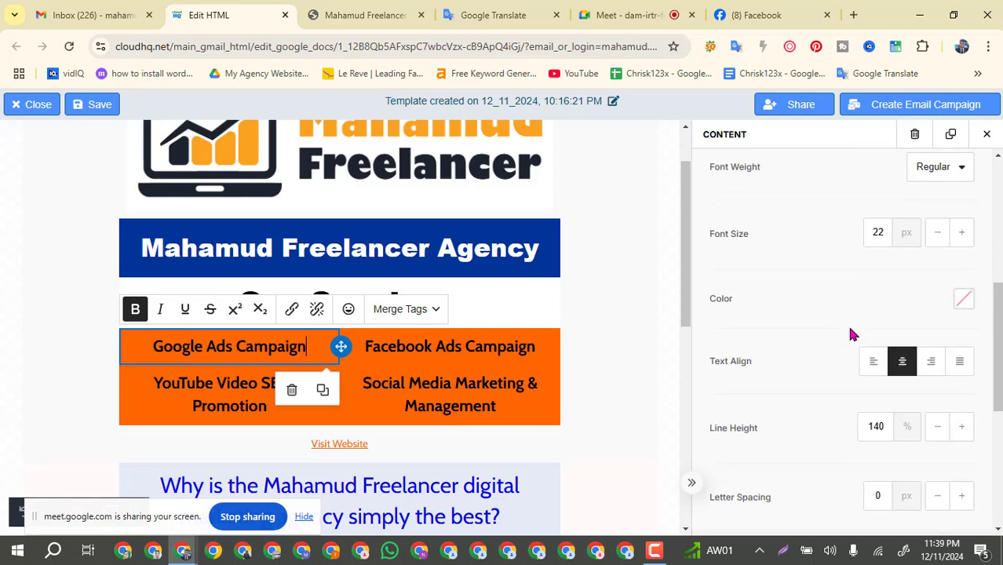
scroll(852, 334, "down", 1)
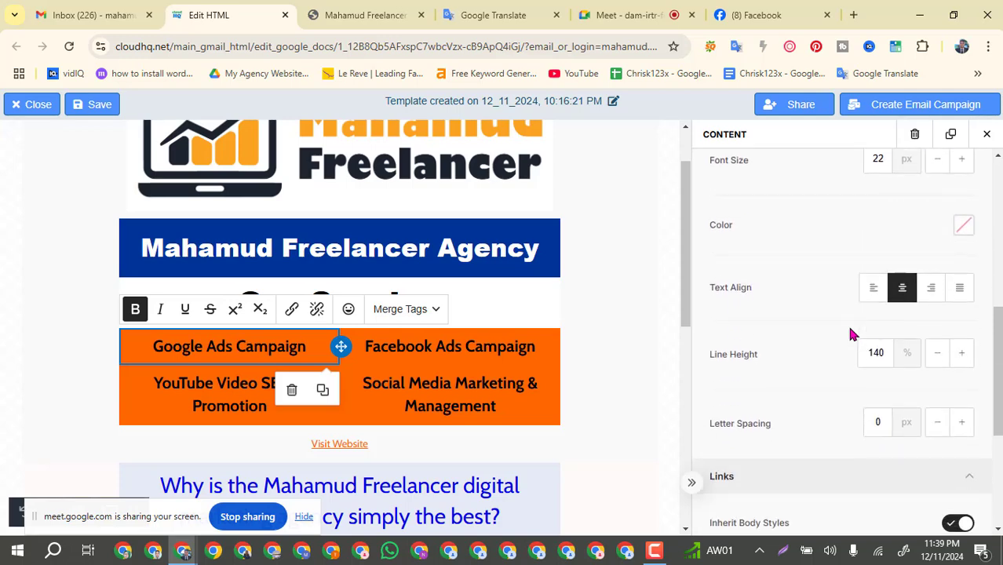
scroll(853, 333, "down", 3)
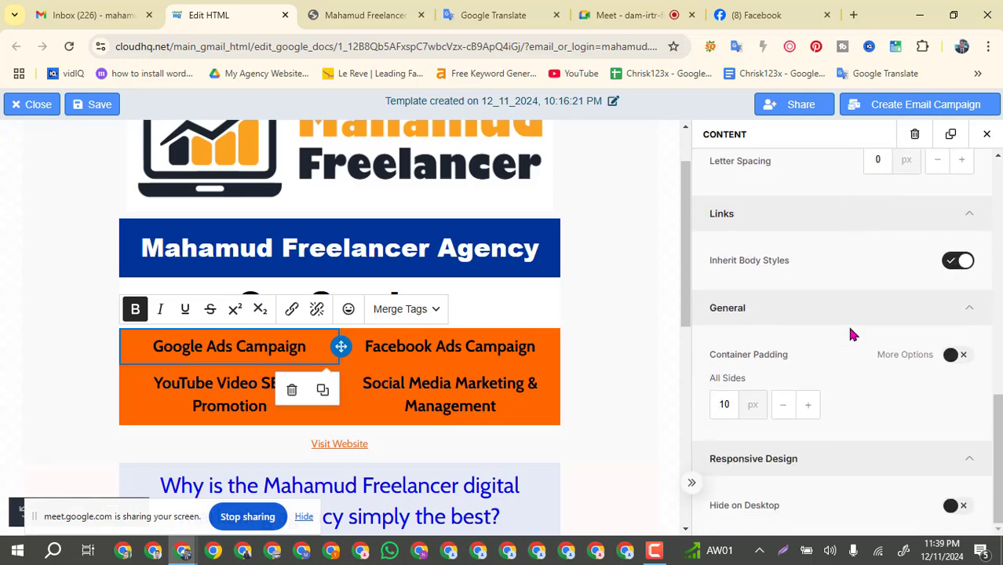
left_click(808, 408)
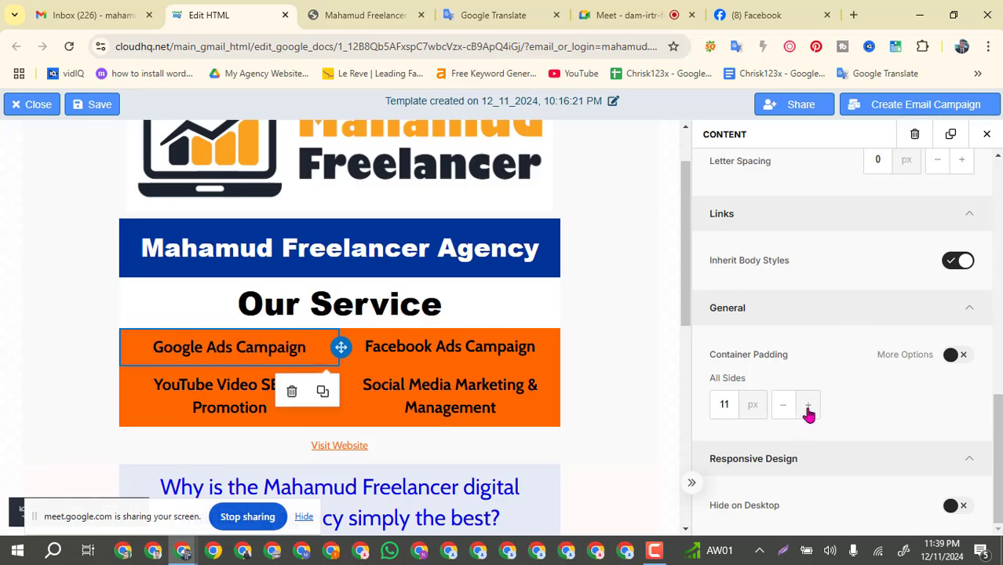
left_click(781, 407)
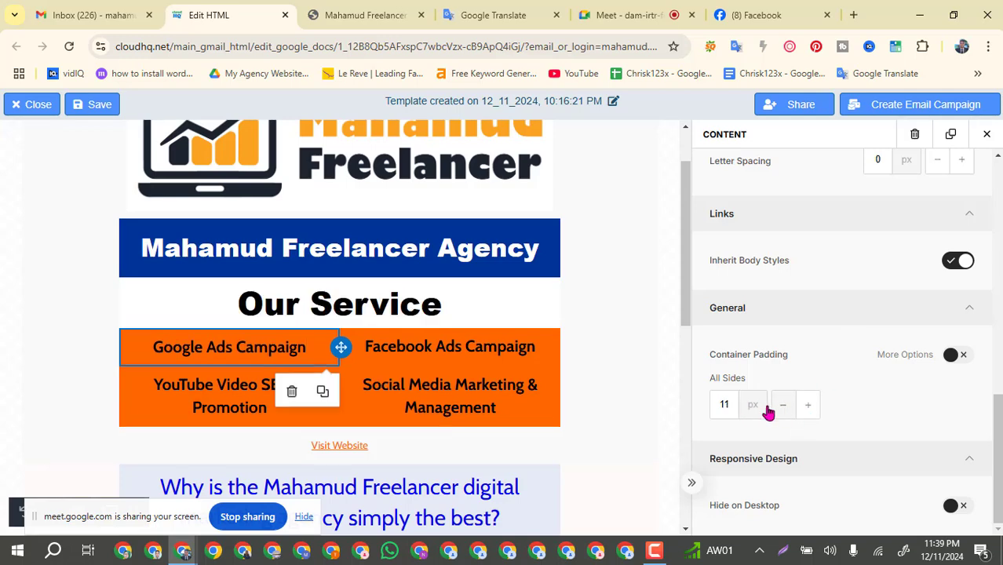
Step: Examine the column and row properties of the services row containing "Google Ads Campaign" and "Facebook Ads Campaign"
left_click(601, 357)
scroll(867, 354, "down", 4)
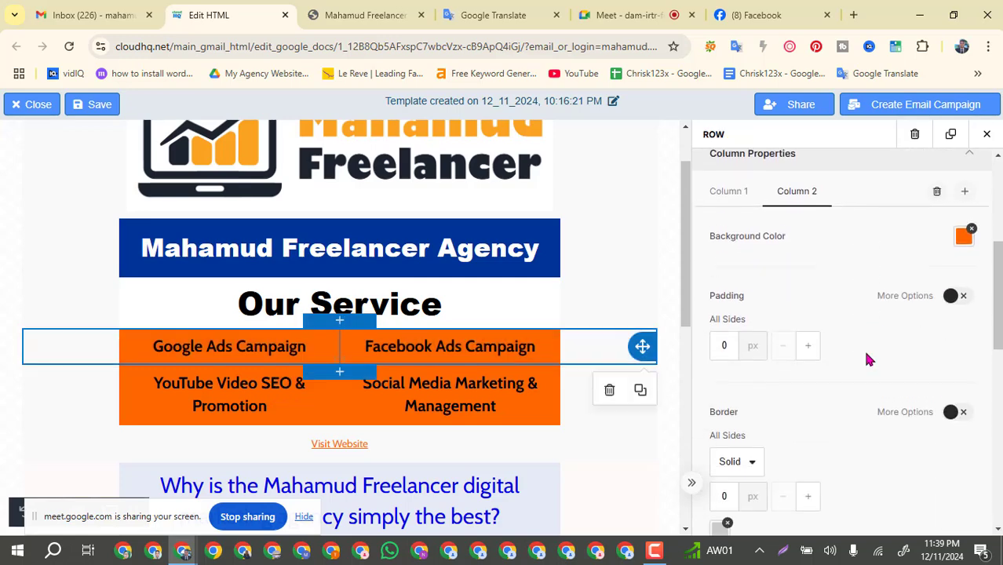
scroll(866, 360, "down", 6)
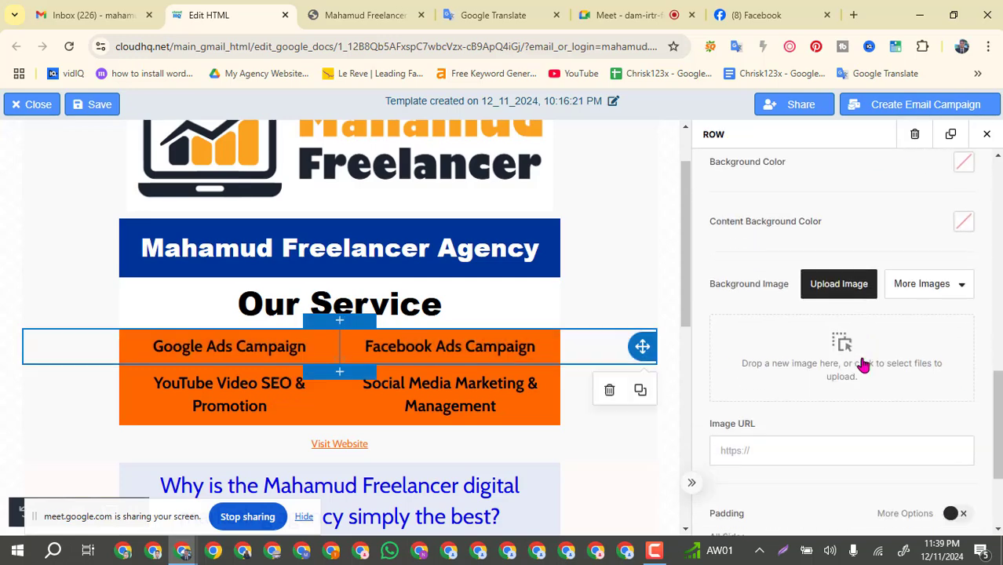
scroll(861, 366, "down", 2)
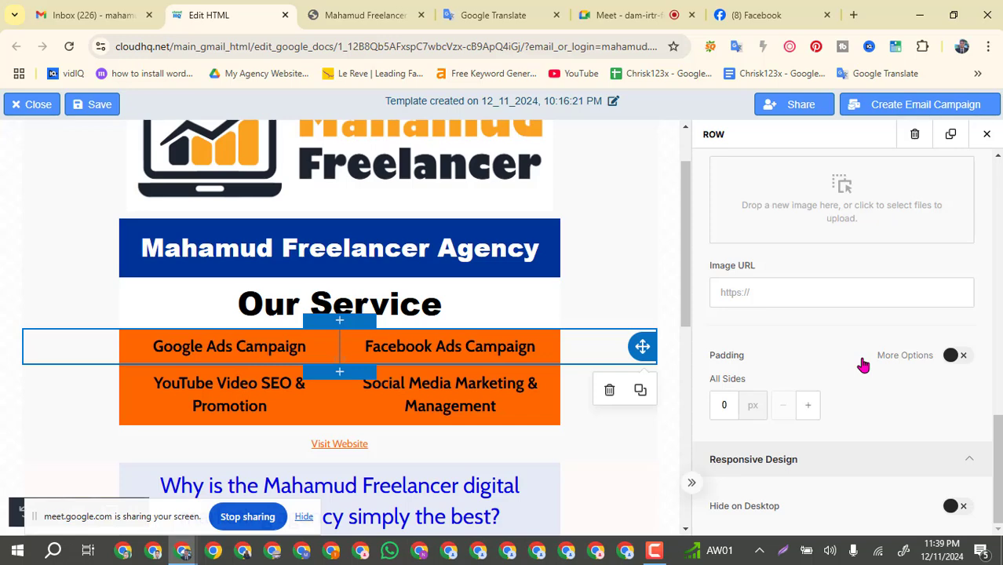
scroll(863, 365, "up", 3)
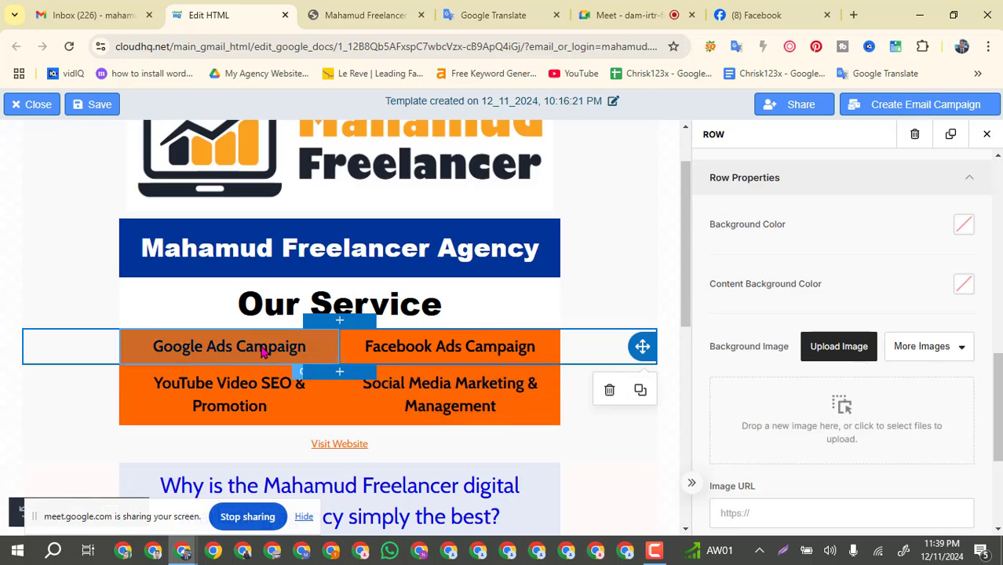
left_click(240, 400)
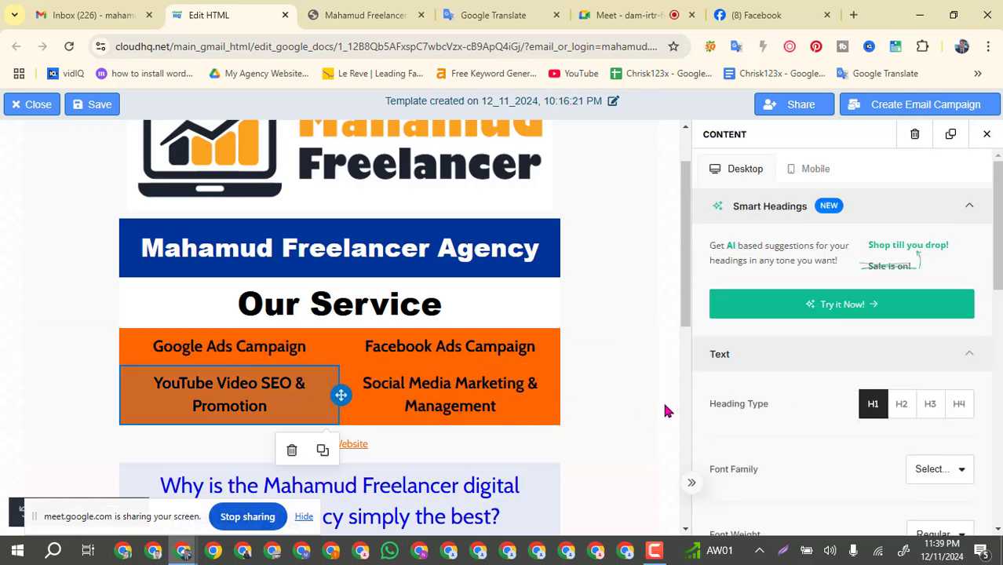
left_click(669, 402)
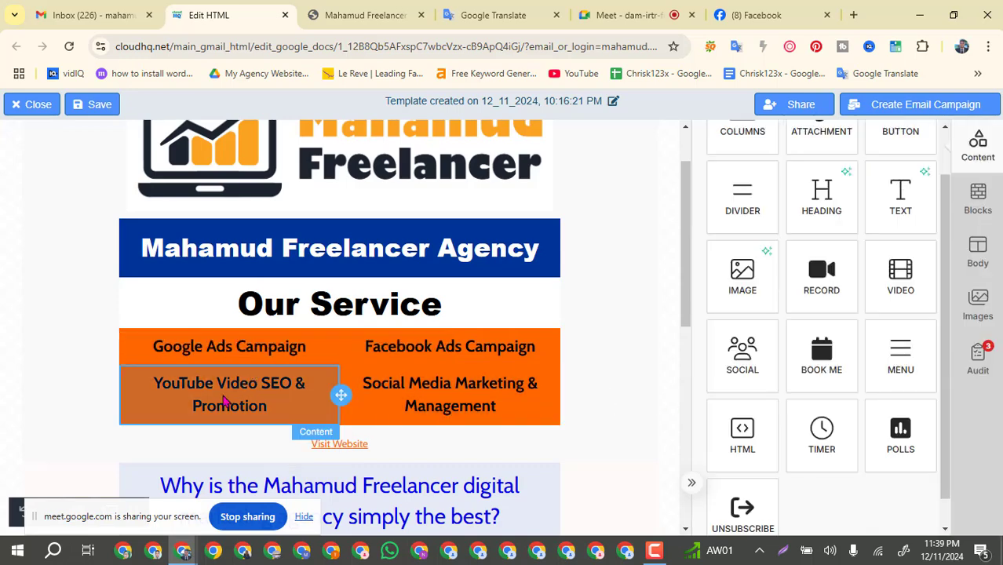
Step: Switch to the Mahamud Freelancer website, open its Google Ads Campaign service page, and select the page's full address
left_click(253, 355)
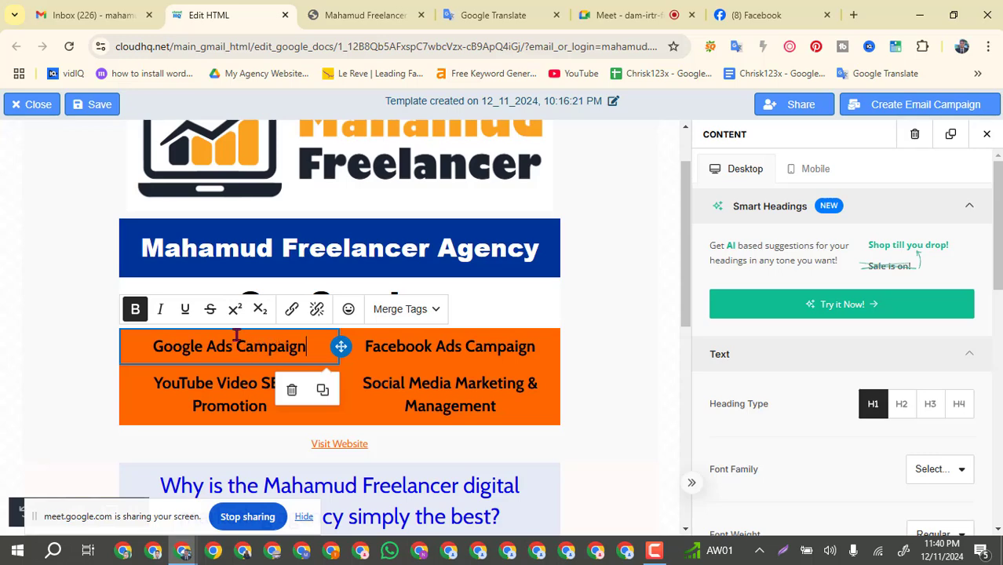
left_click(359, 15)
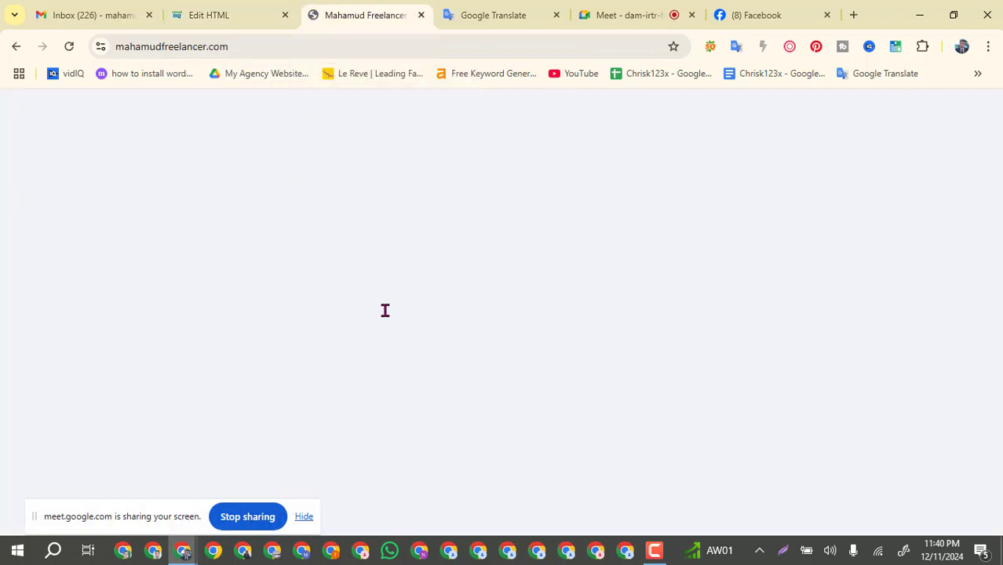
scroll(384, 292, "up", 8)
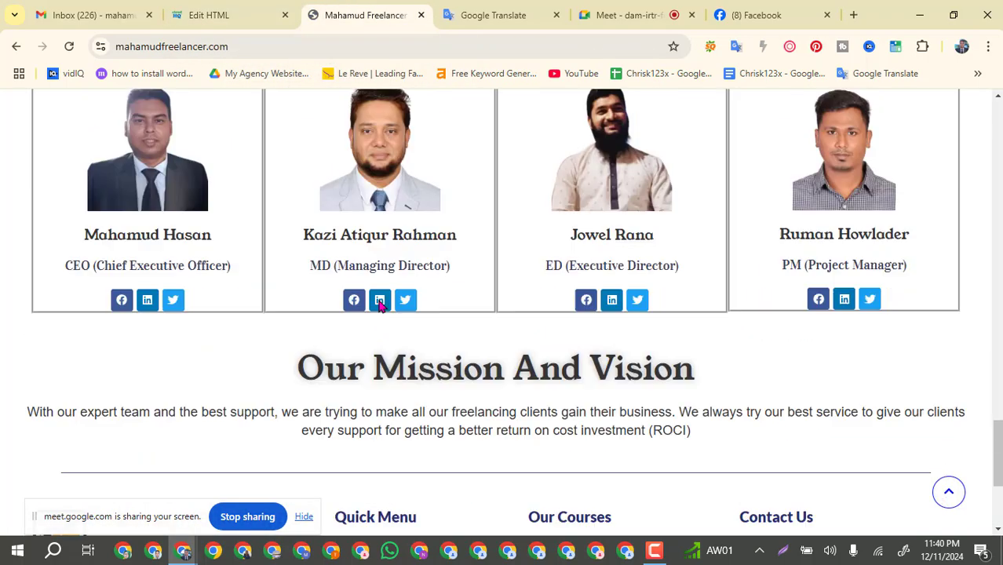
scroll(379, 306, "up", 10)
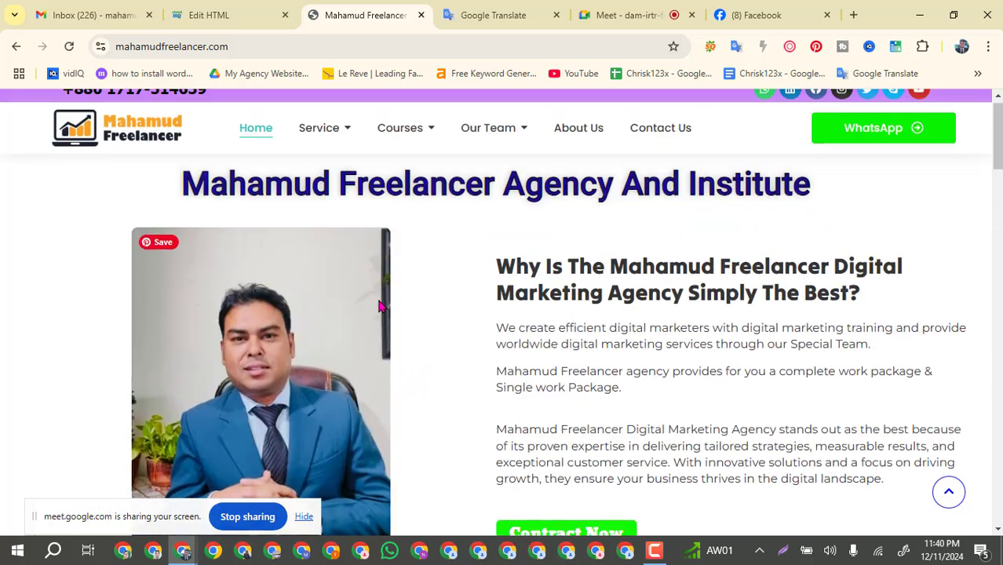
mouse_move(336, 143)
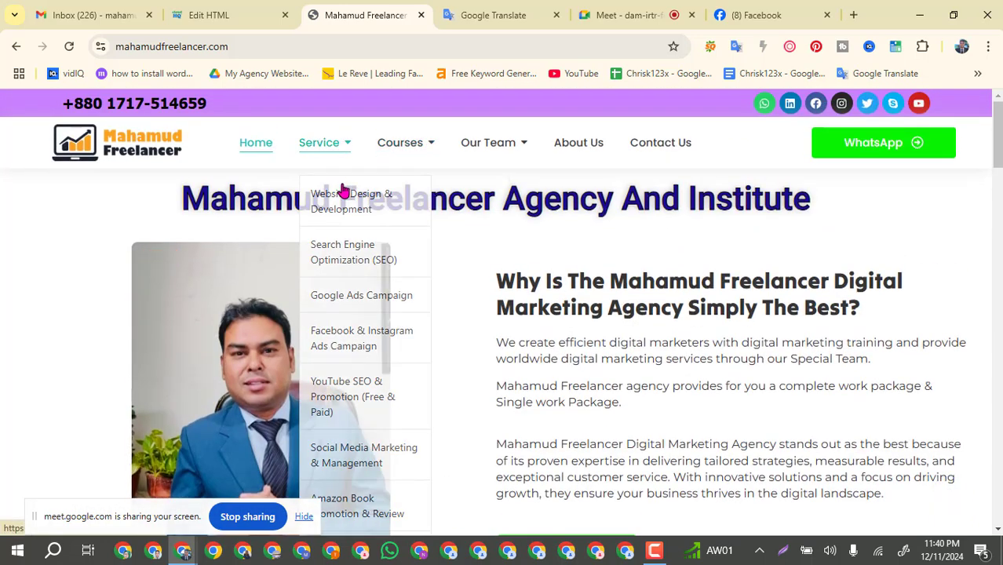
left_click(368, 295)
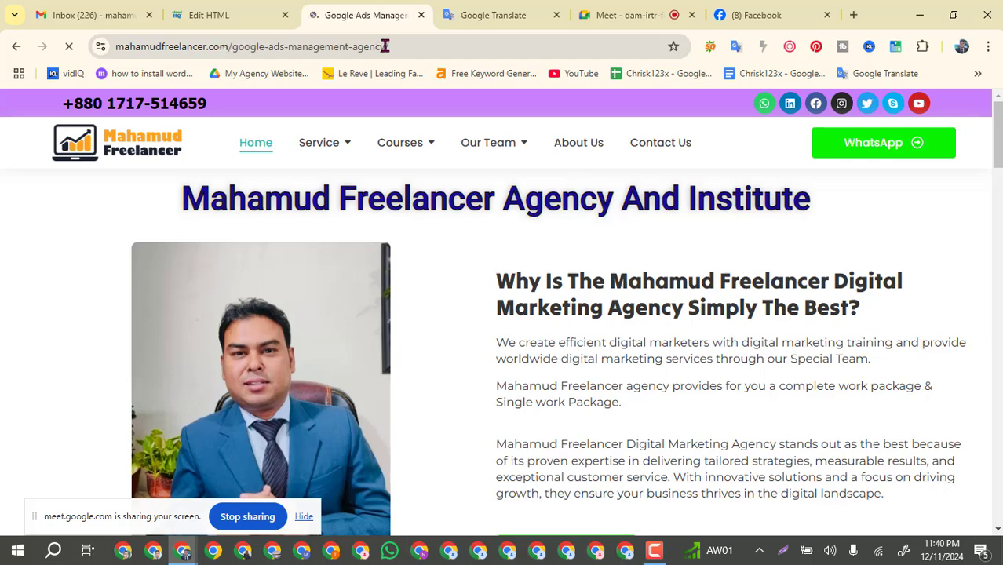
left_click_drag(383, 47, 88, 52)
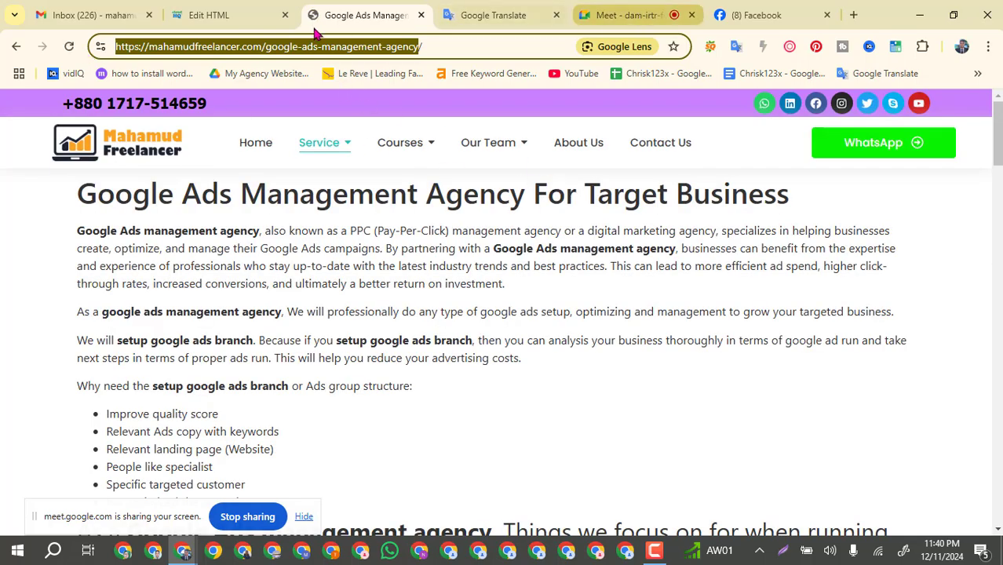
Step: Return to the email template and look through the "Google Ads Campaign" heading's settings for a link option
left_click(218, 16)
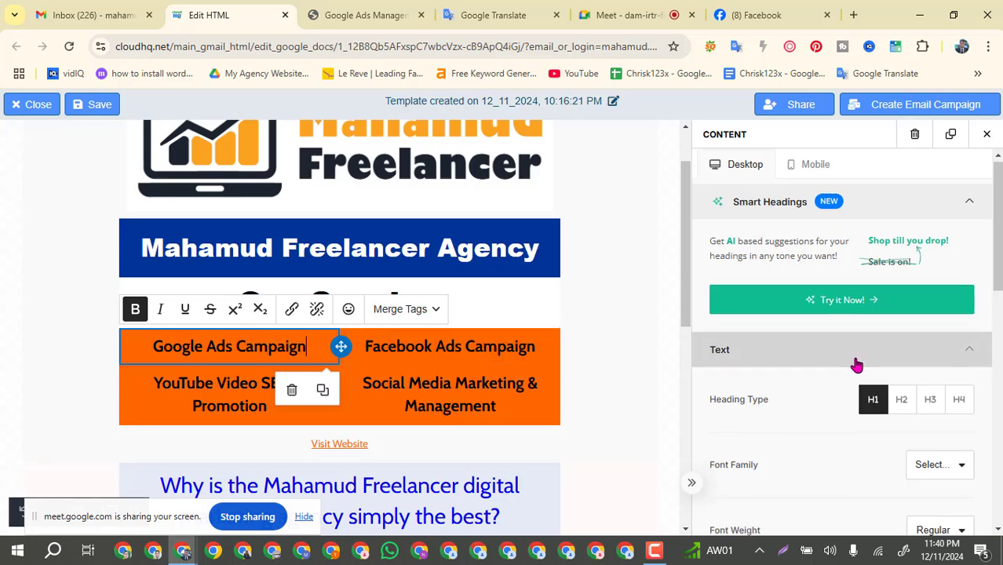
scroll(853, 363, "down", 5)
scroll(857, 368, "down", 3)
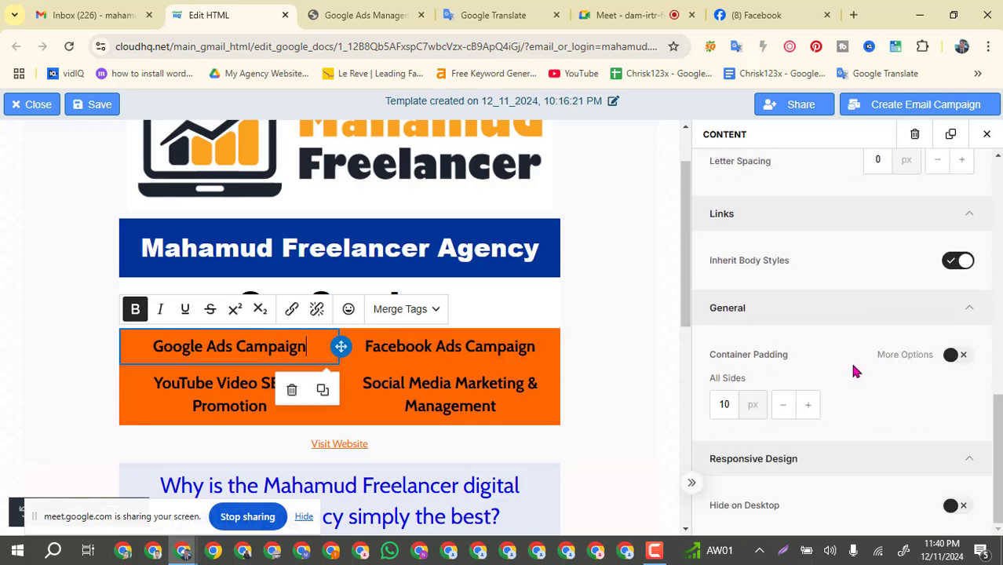
scroll(854, 373, "up", 8)
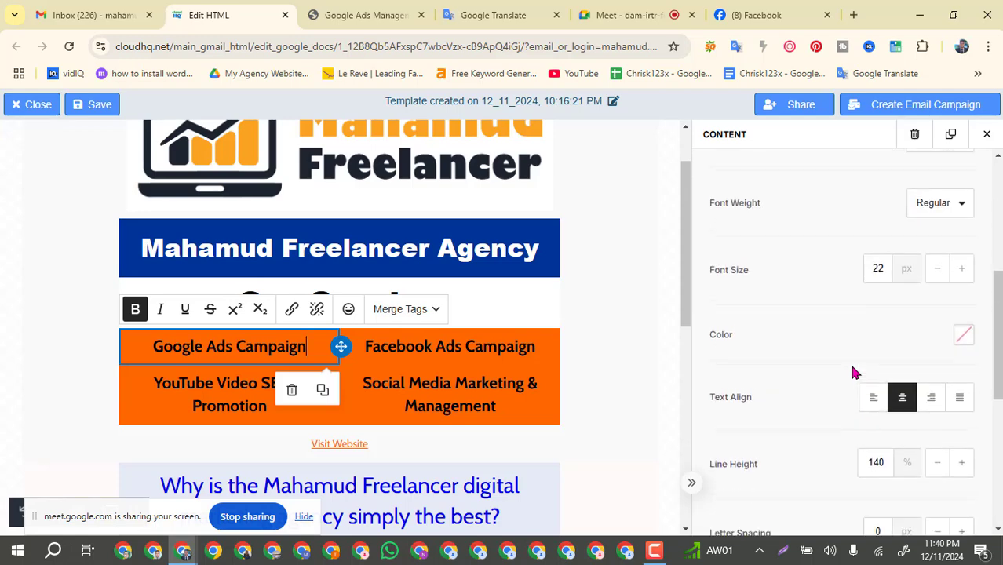
scroll(855, 373, "up", 2)
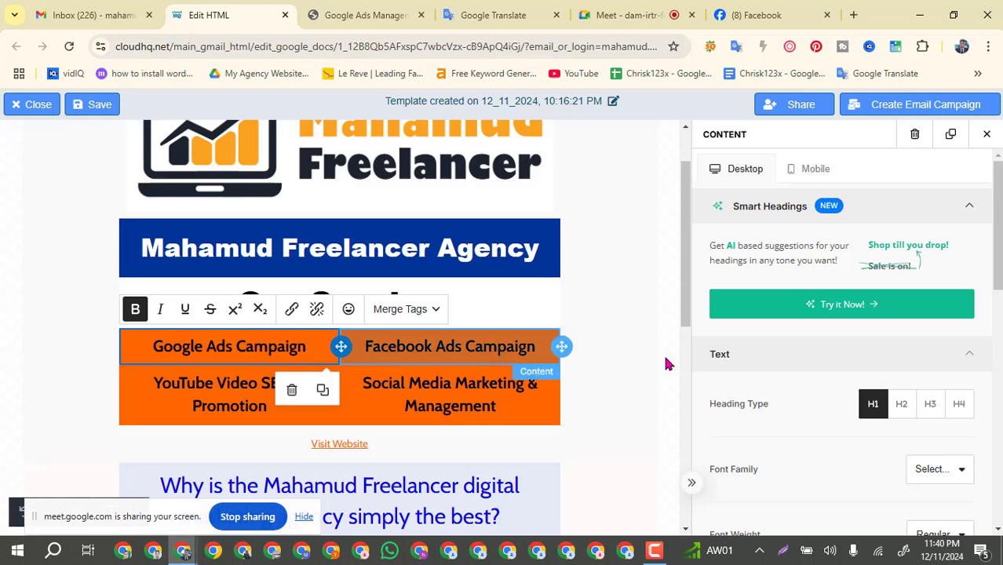
scroll(761, 384, "down", 7)
scroll(761, 386, "down", 3)
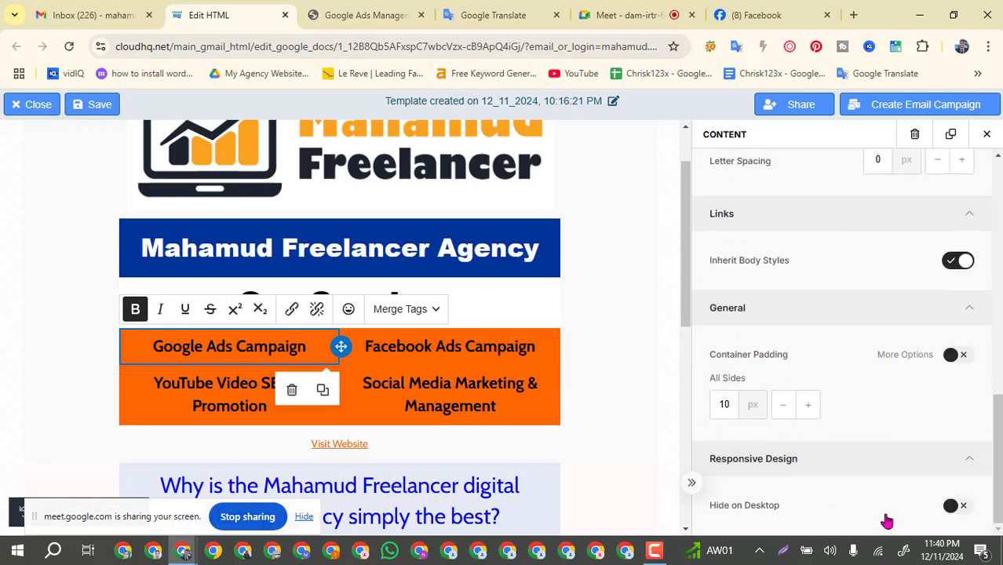
Step: Look through the first services row's column and row properties for a place to enter a link address
left_click(613, 359)
scroll(851, 315, "down", 5)
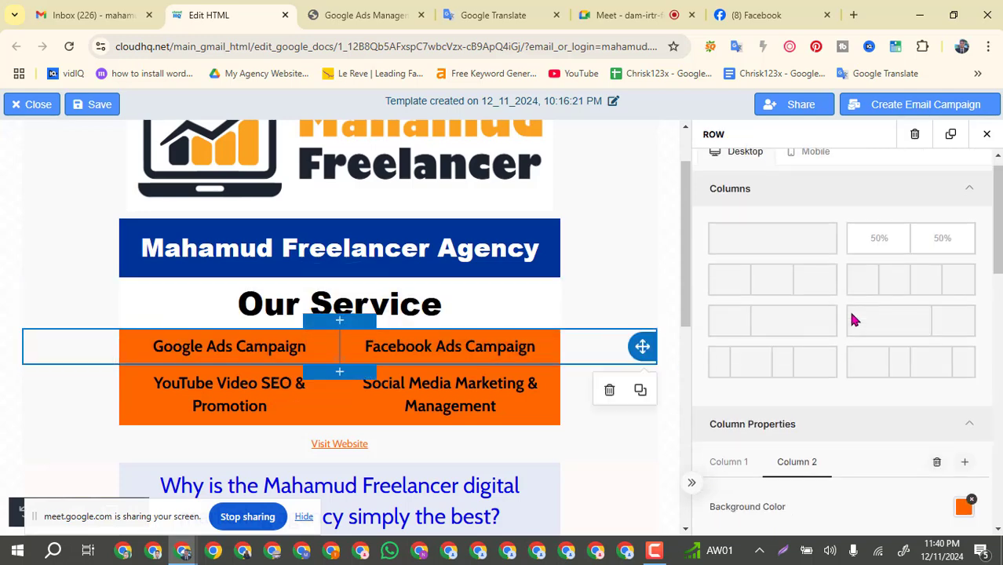
scroll(853, 320, "down", 5)
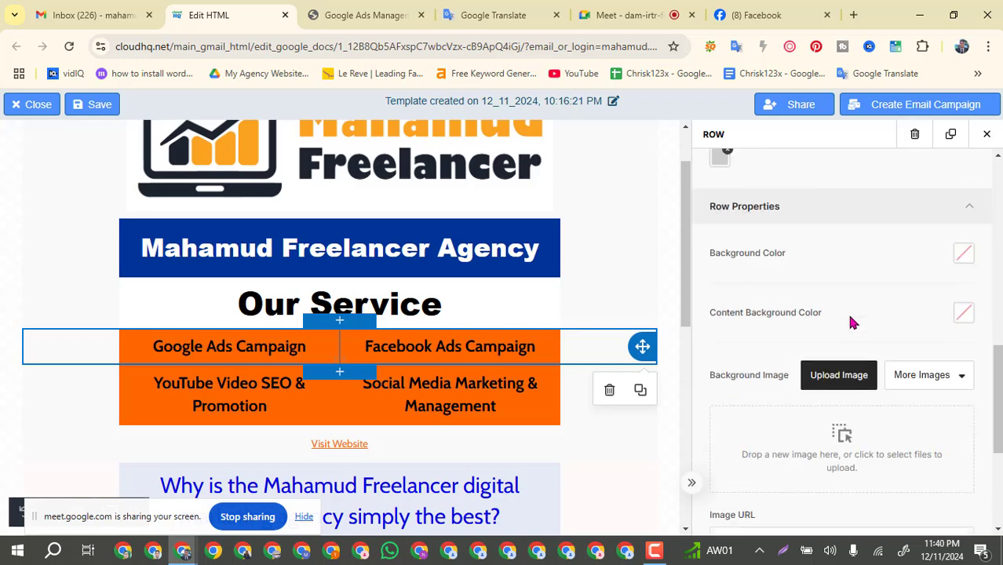
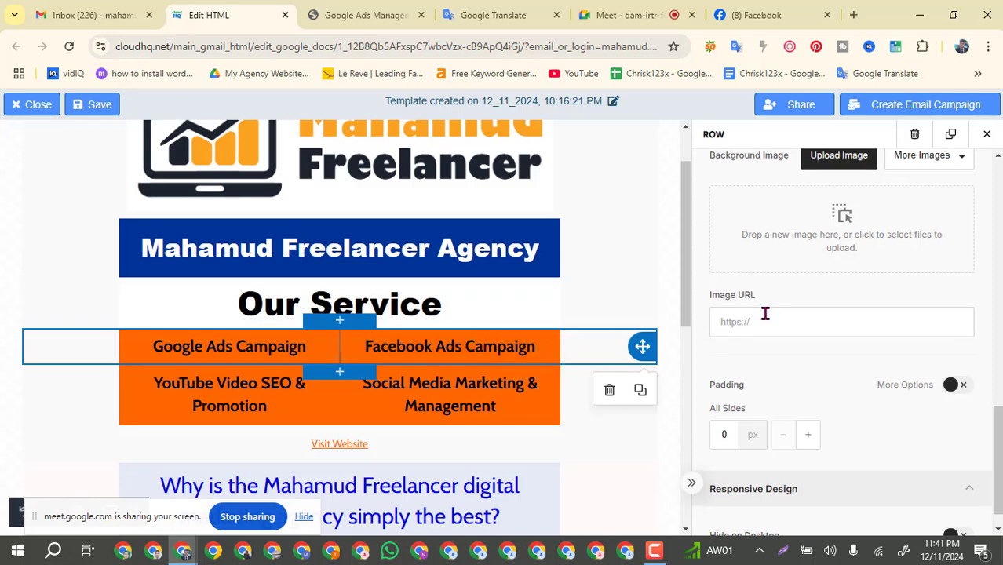
scroll(765, 313, "up", 2)
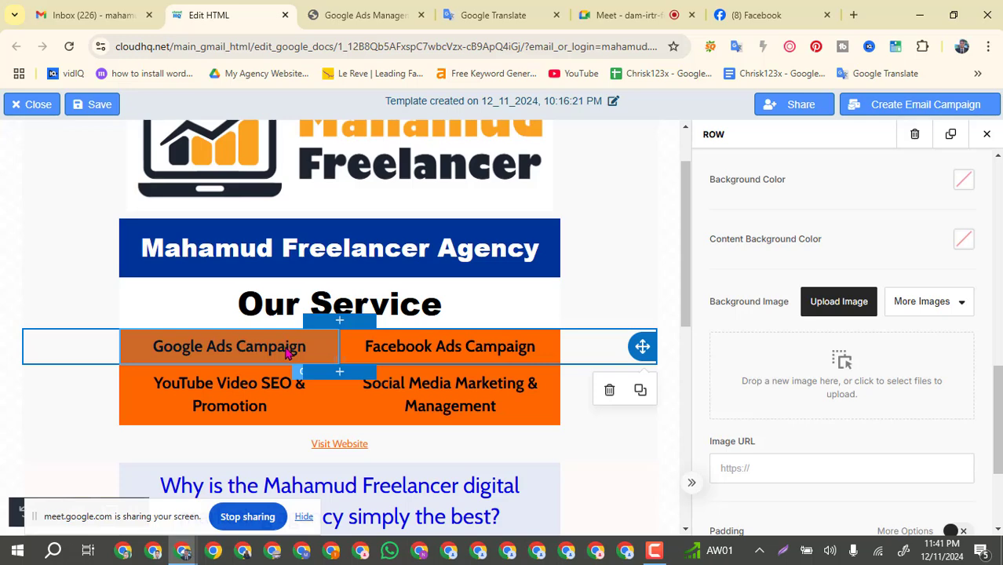
scroll(845, 366, "up", 1)
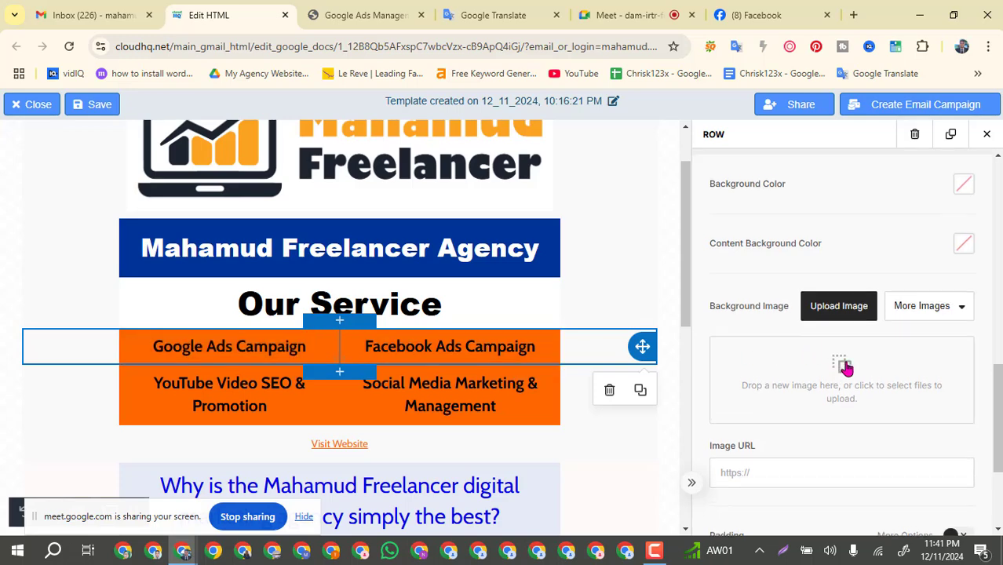
scroll(845, 366, "up", 4)
scroll(847, 369, "down", 1)
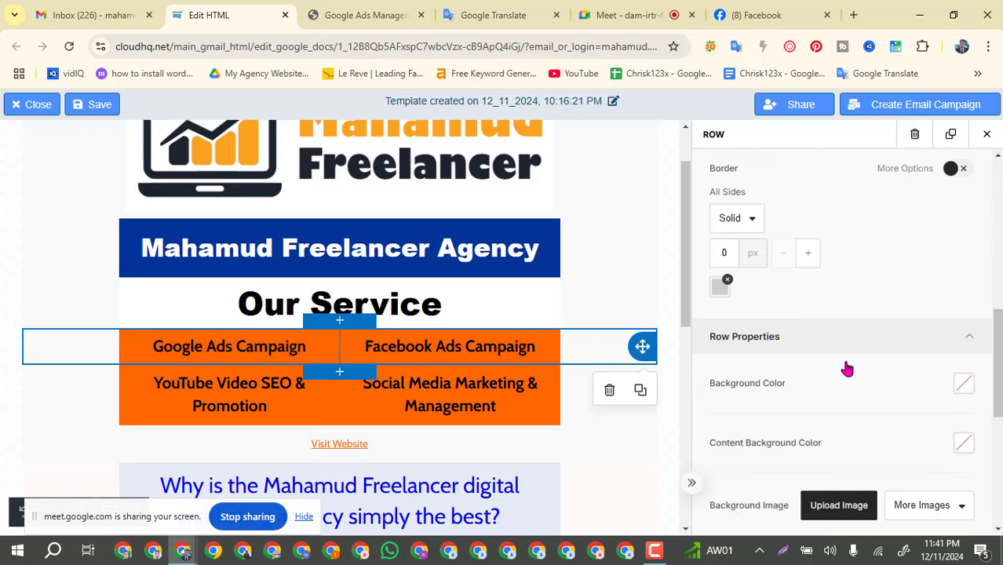
scroll(846, 369, "down", 3)
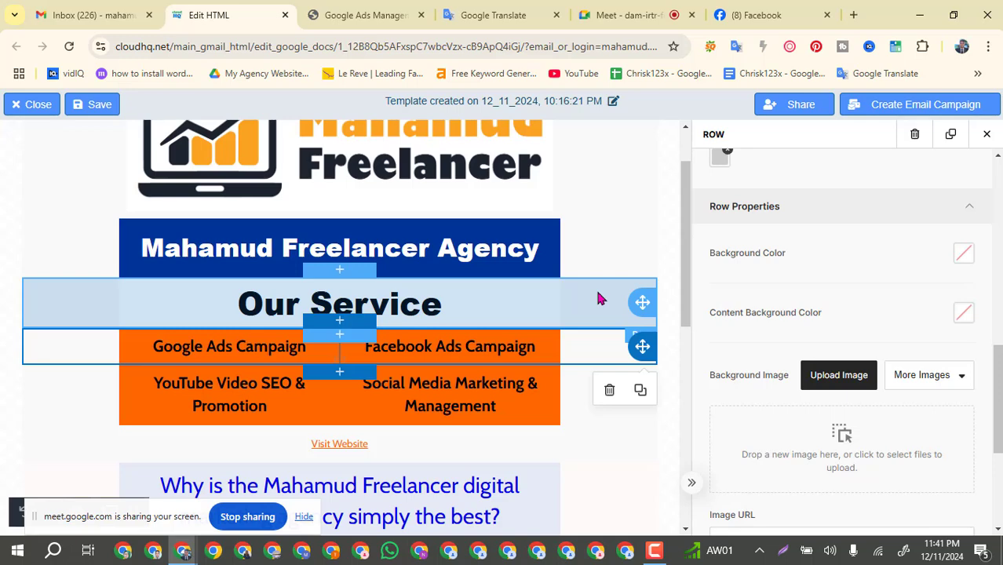
left_click(673, 361)
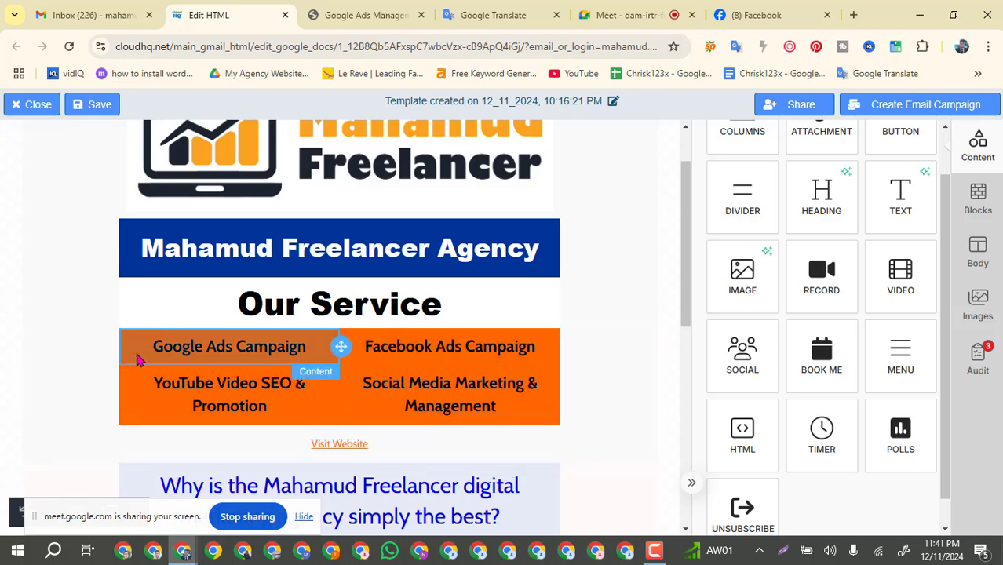
left_click(628, 387)
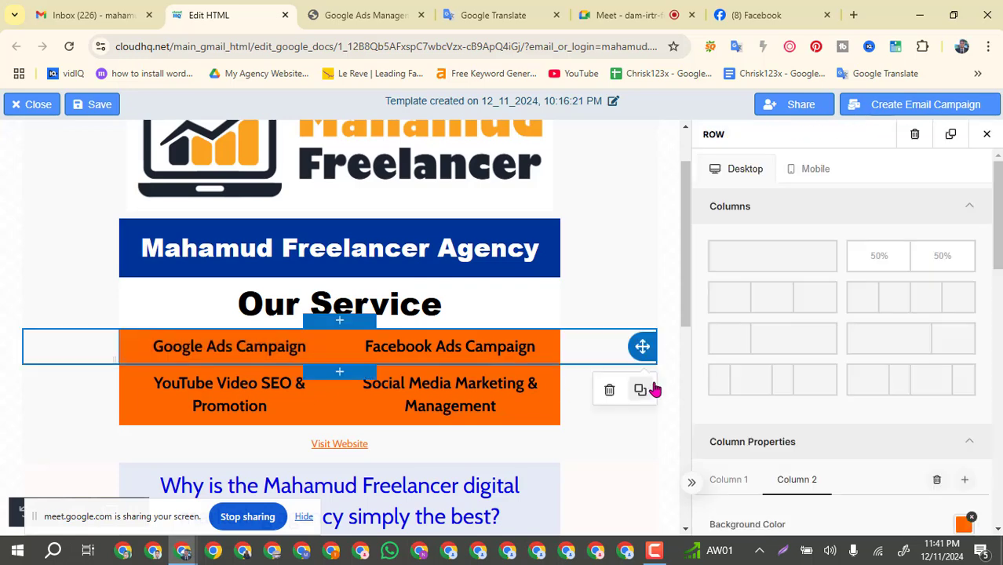
left_click(664, 392)
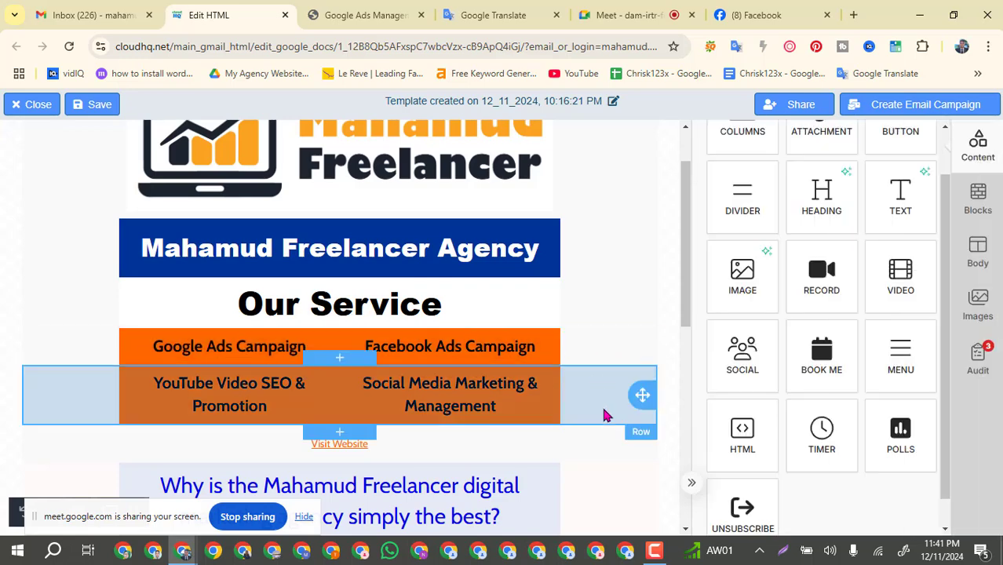
Step: Look through the row layout, column 1 and row properties of the "Google Ads Campaign" services row for a link setting
left_click(593, 357)
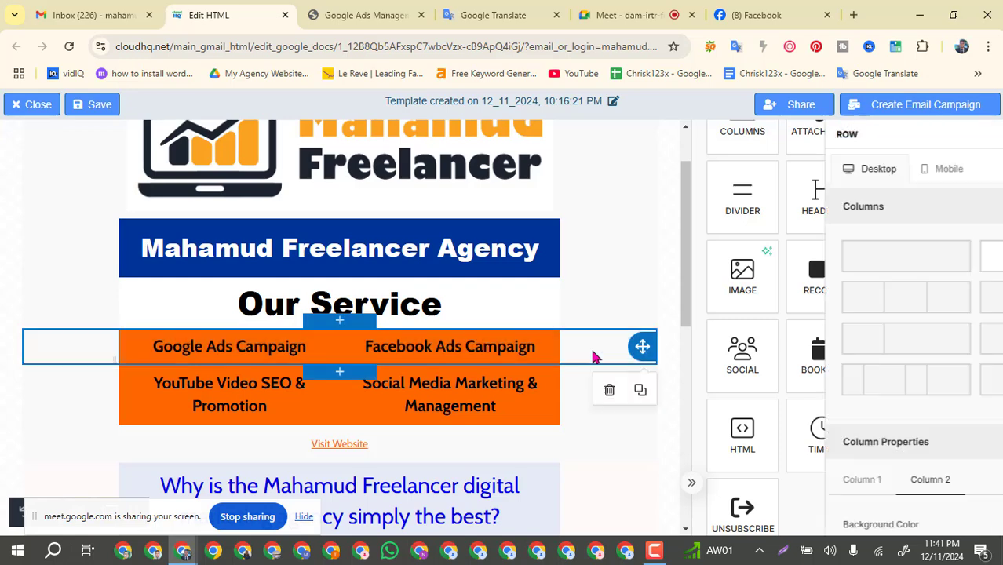
scroll(887, 352, "down", 1)
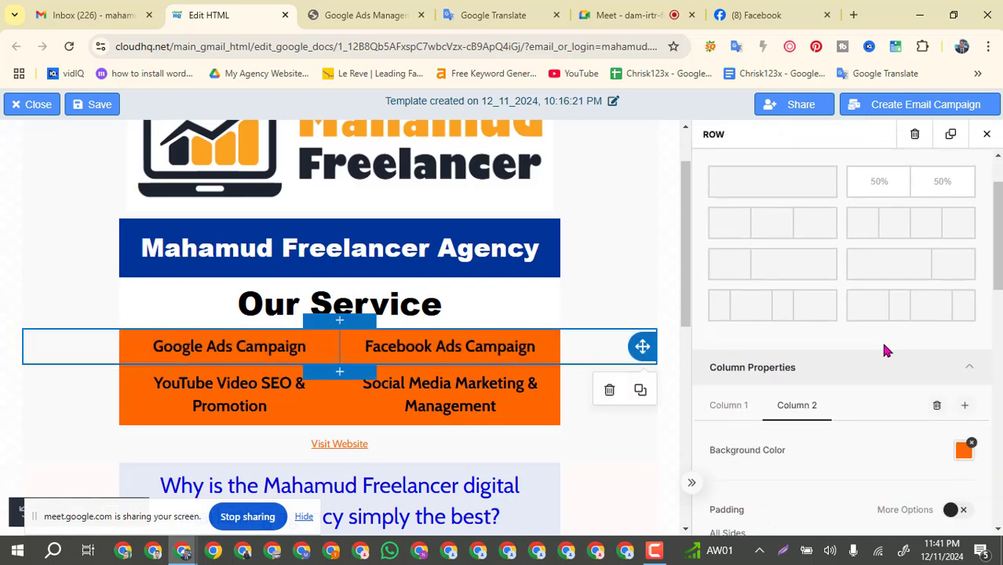
scroll(880, 339, "down", 3)
left_click(743, 191)
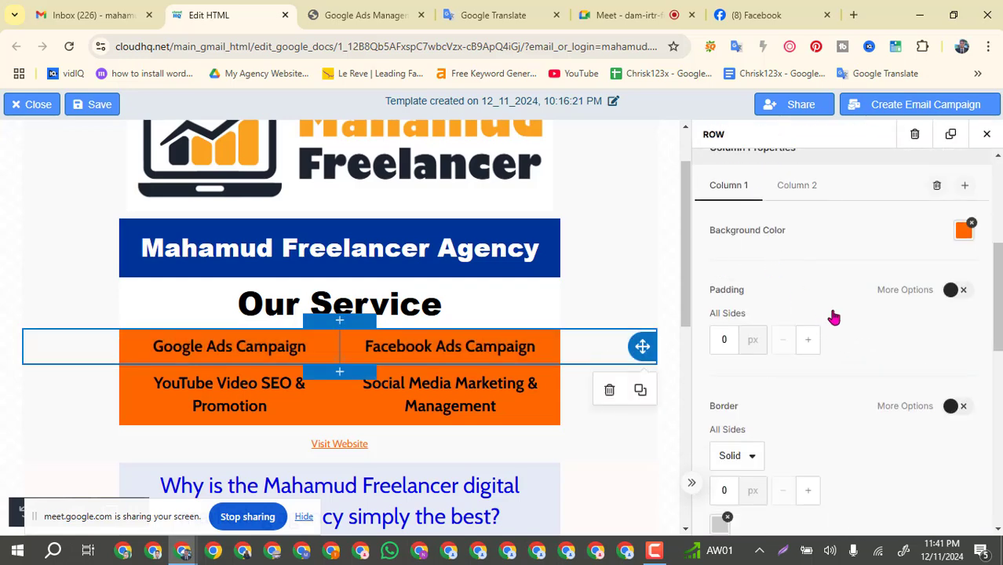
scroll(834, 313, "up", 5)
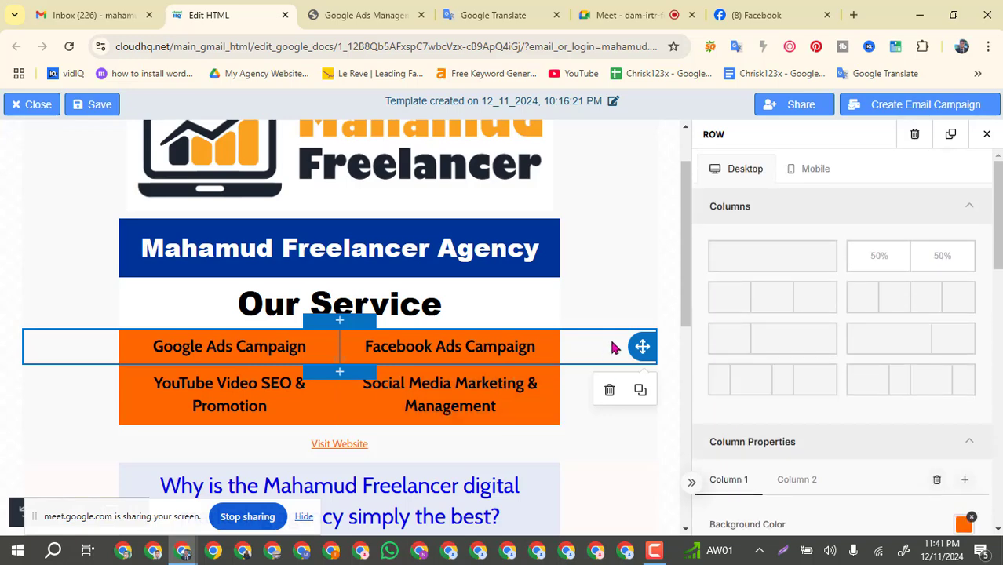
scroll(907, 318, "down", 7)
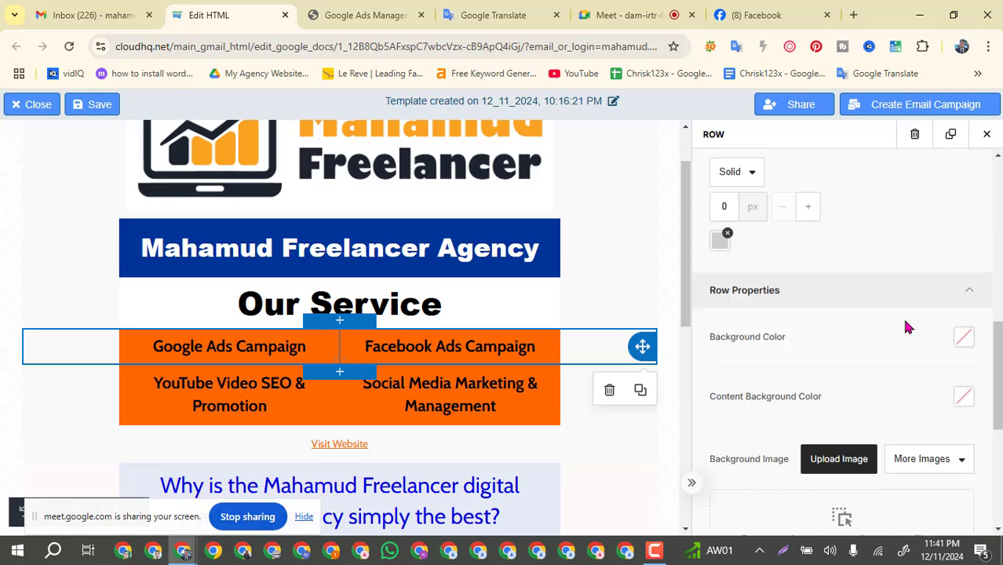
scroll(905, 328, "down", 5)
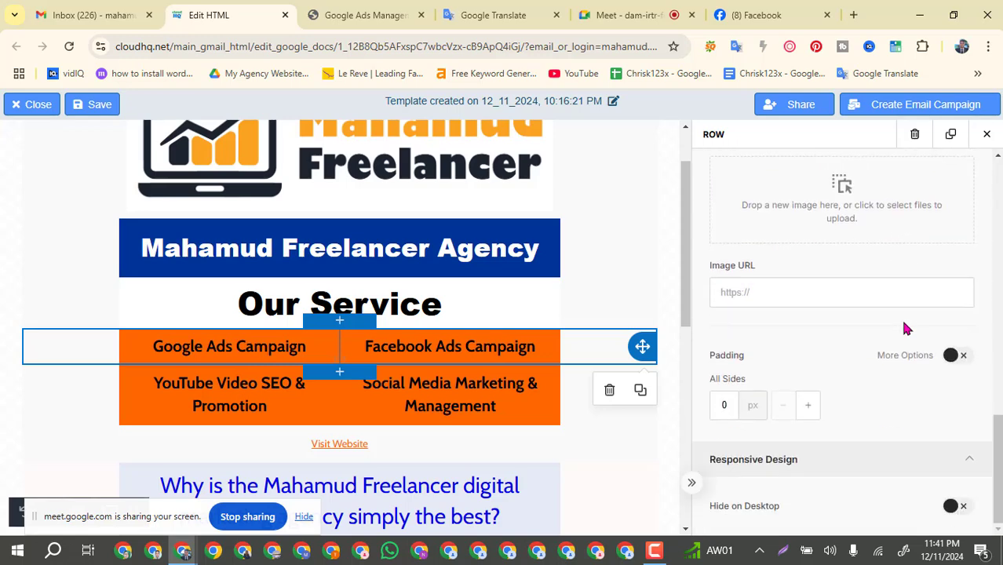
scroll(902, 353, "up", 5)
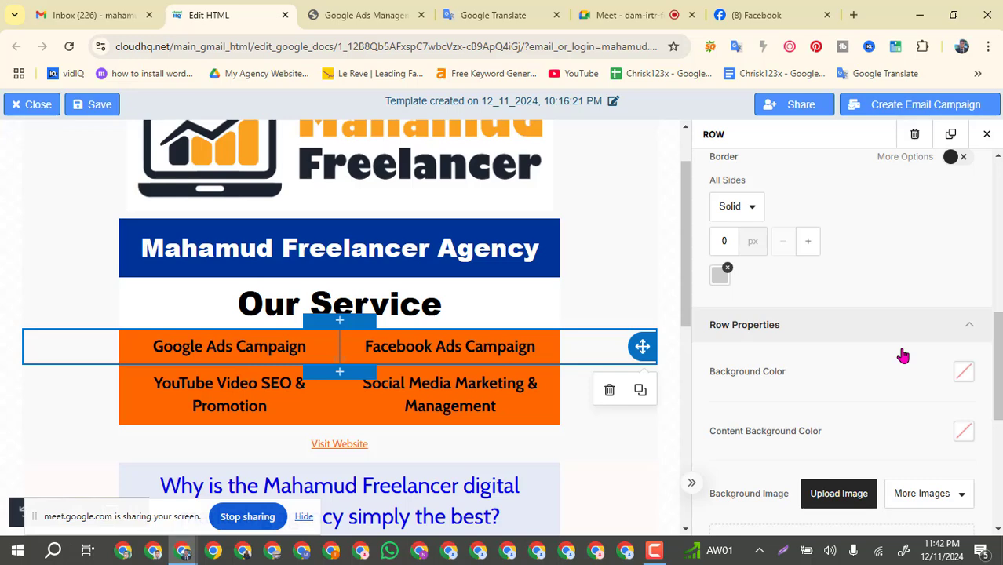
scroll(903, 356, "up", 2)
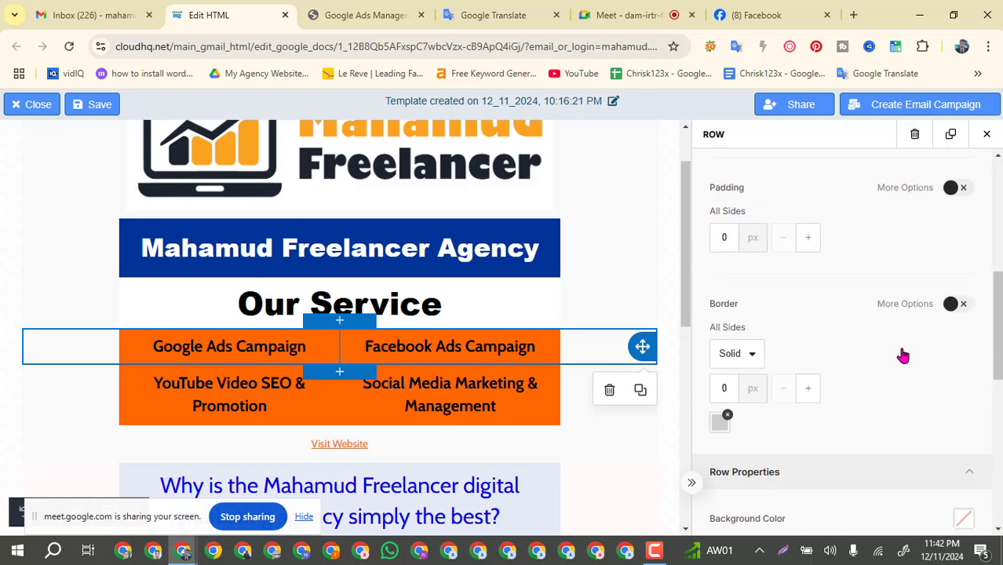
Step: Try a dotted border on all sides and a separate 1 px solid top border for column 1 of the first services row
left_click(752, 357)
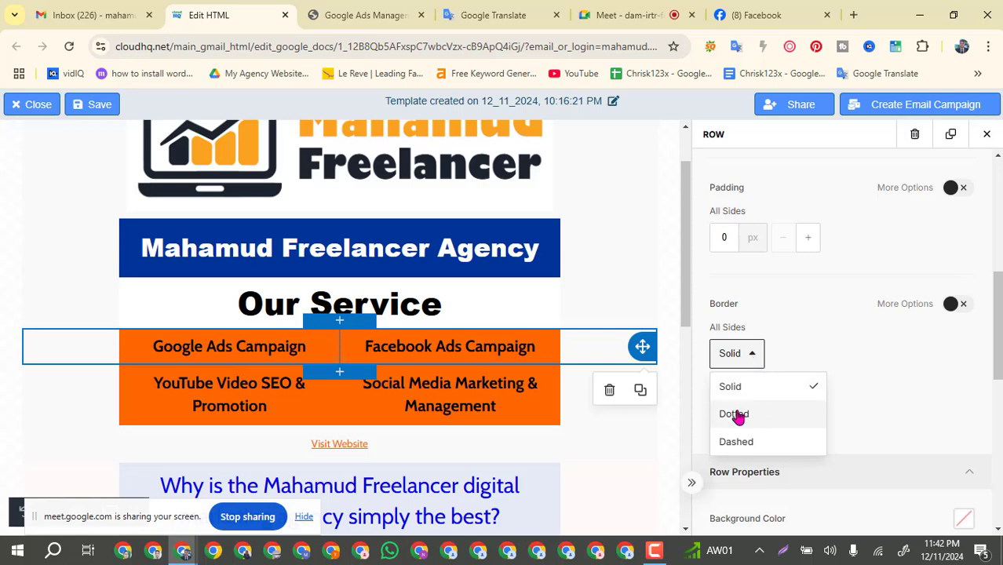
left_click(736, 414)
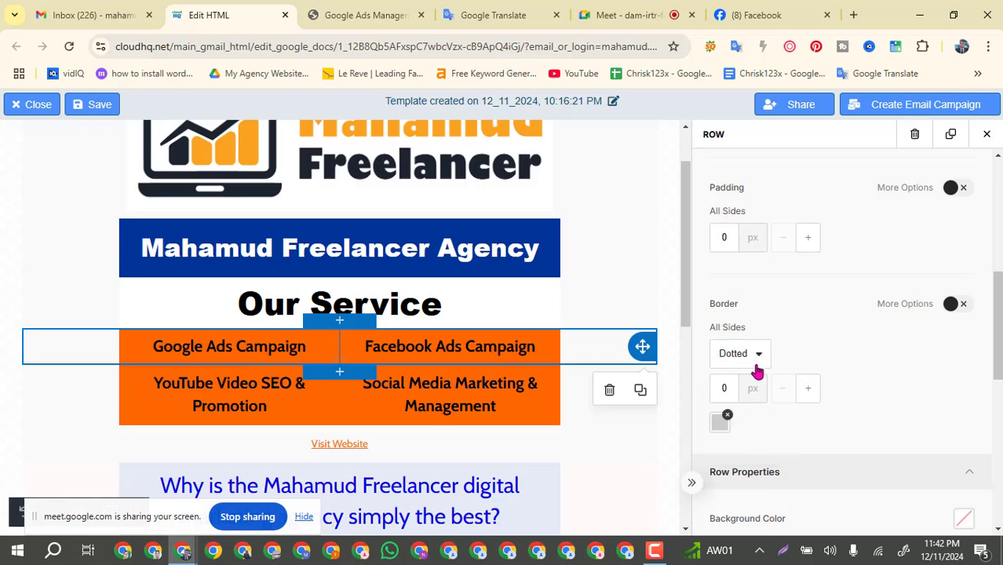
left_click(755, 357)
left_click(731, 387)
left_click(951, 306)
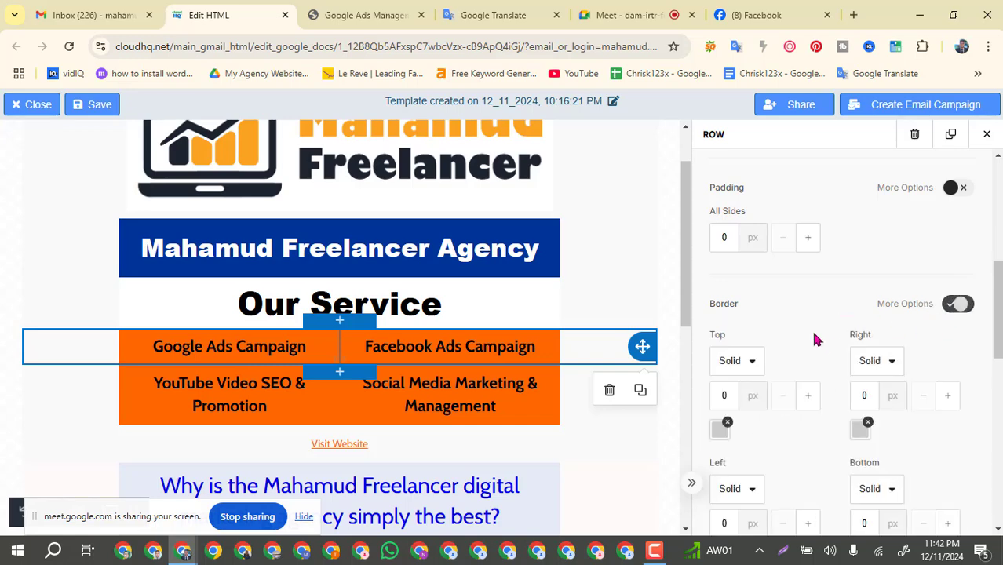
scroll(813, 338, "down", 1)
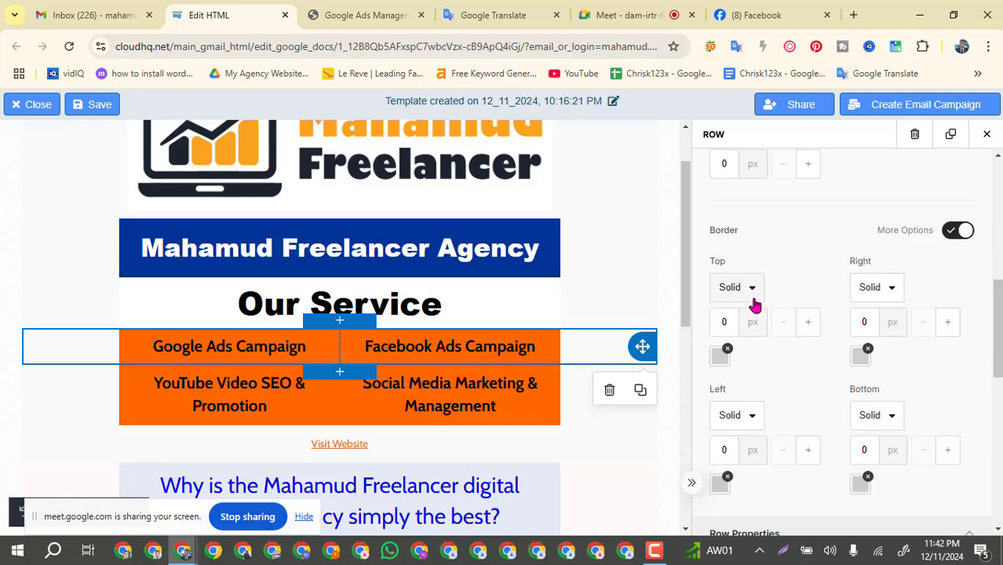
left_click(809, 323)
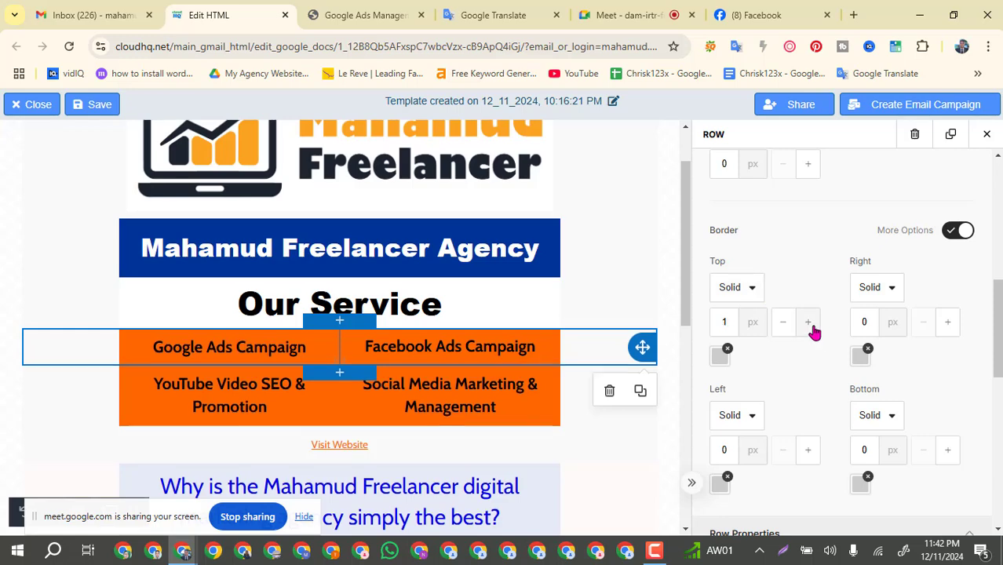
left_click(783, 322)
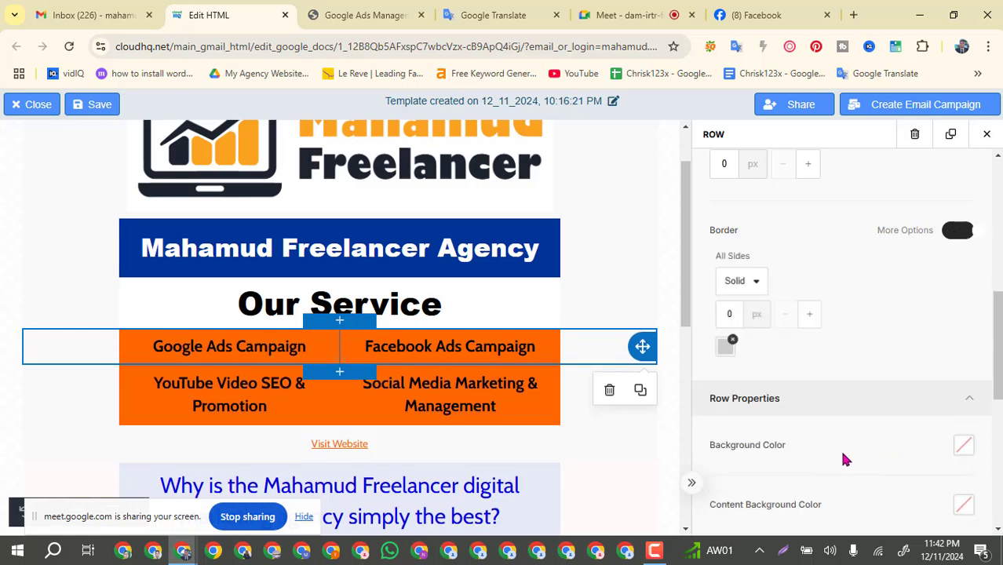
Step: Set the padding on all sides of column 1 in the first services row to 4 px
scroll(854, 341, "down", 5)
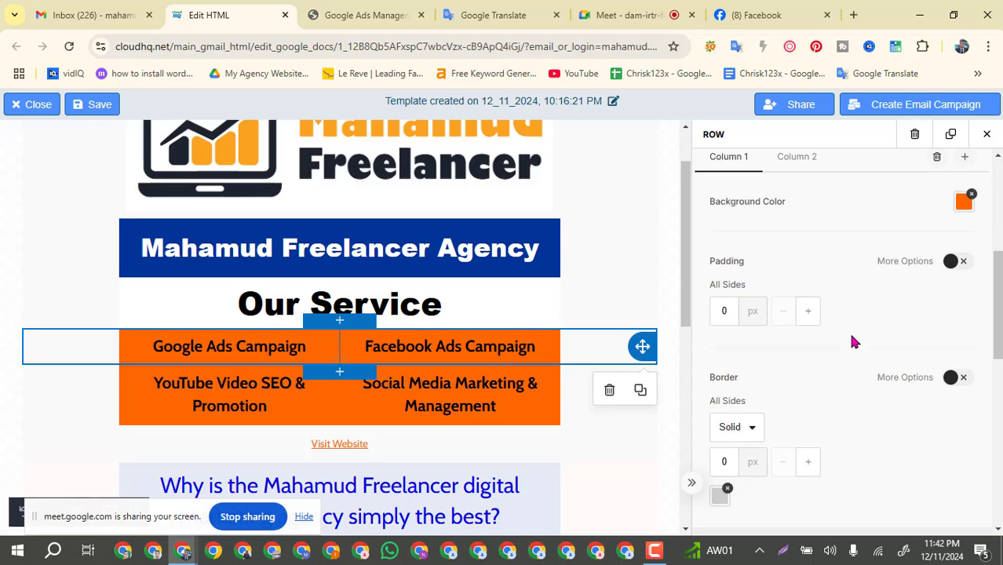
scroll(853, 341, "up", 3)
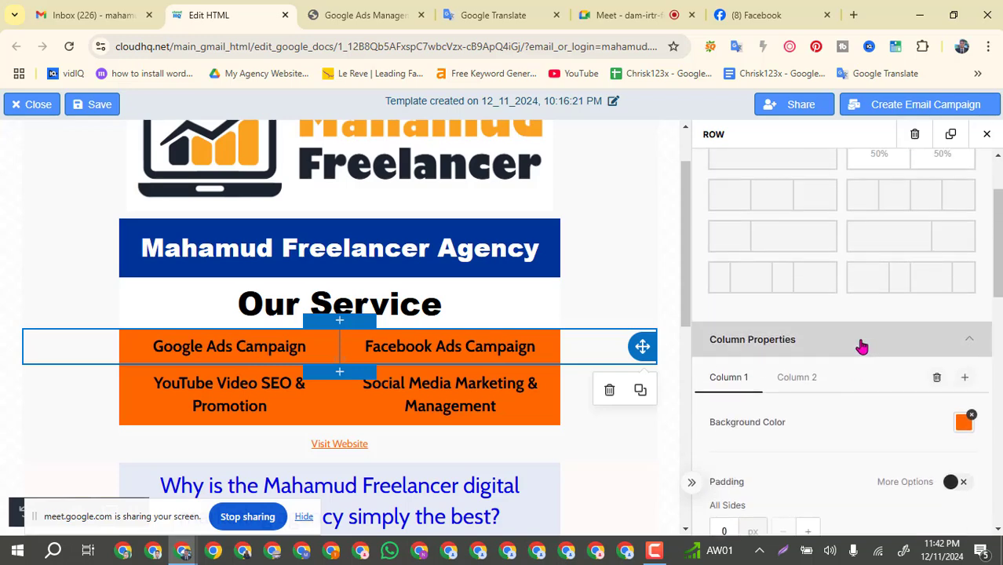
scroll(854, 341, "up", 3)
scroll(863, 343, "down", 5)
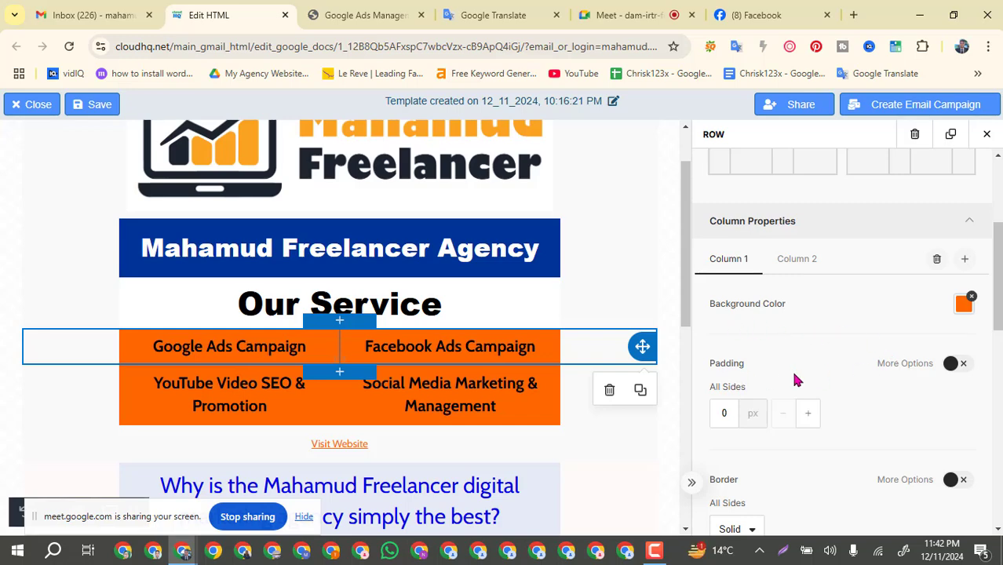
scroll(794, 372, "down", 2)
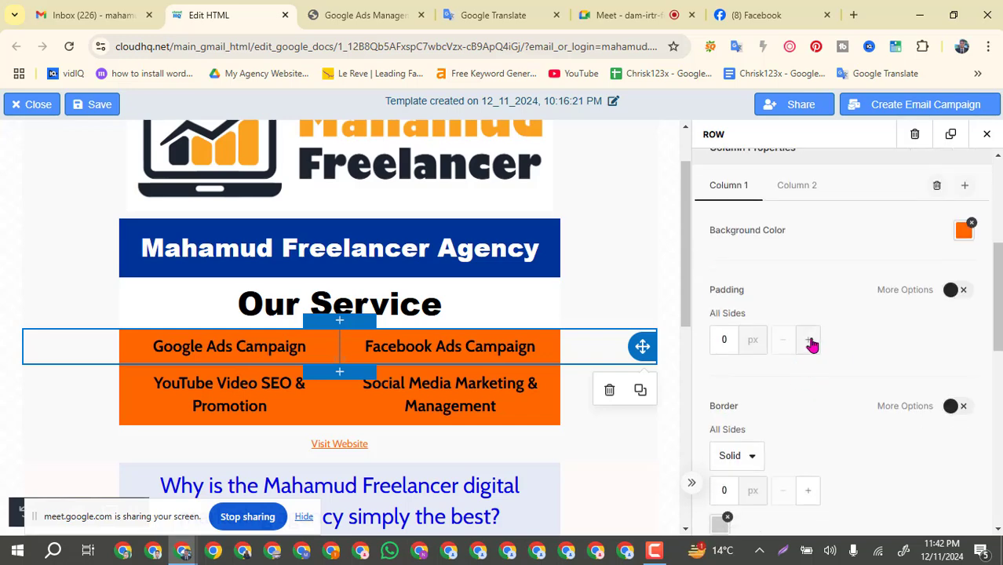
left_click(810, 342)
left_click(809, 342)
left_click(809, 342)
left_click(810, 342)
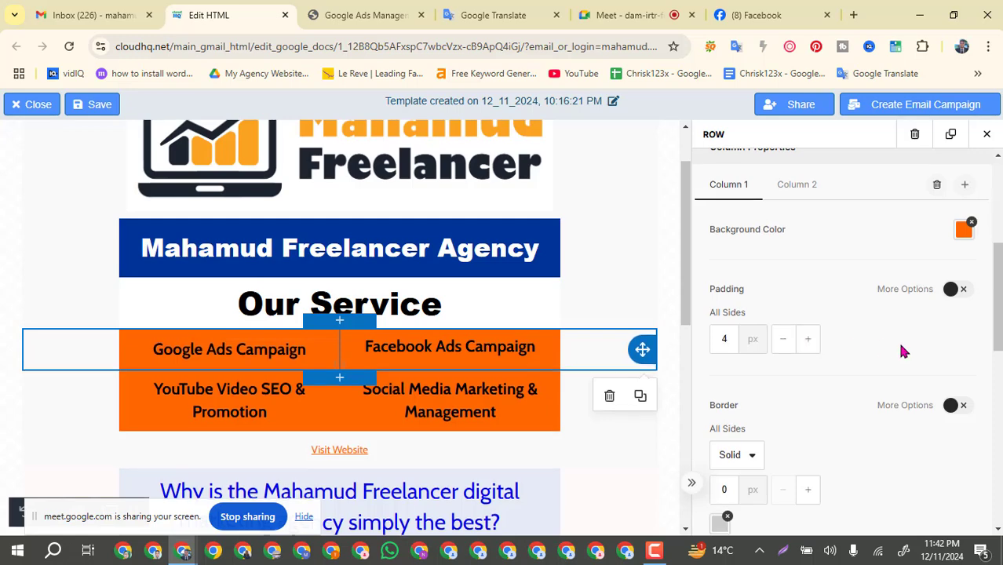
Step: Set column 1's border style to Dotted on all sides, with a width of 0 px
scroll(897, 340, "down", 2)
left_click(753, 314)
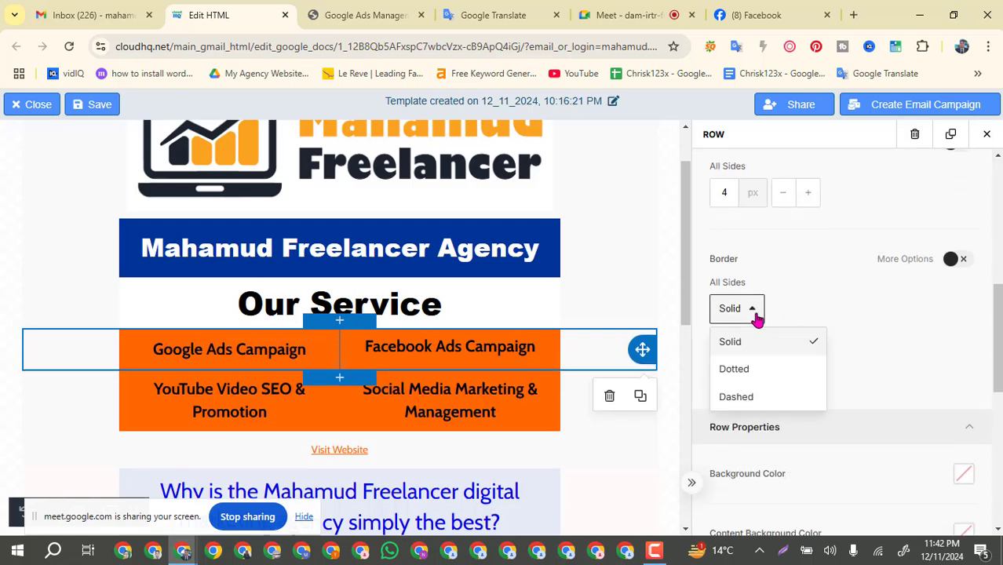
left_click(740, 399)
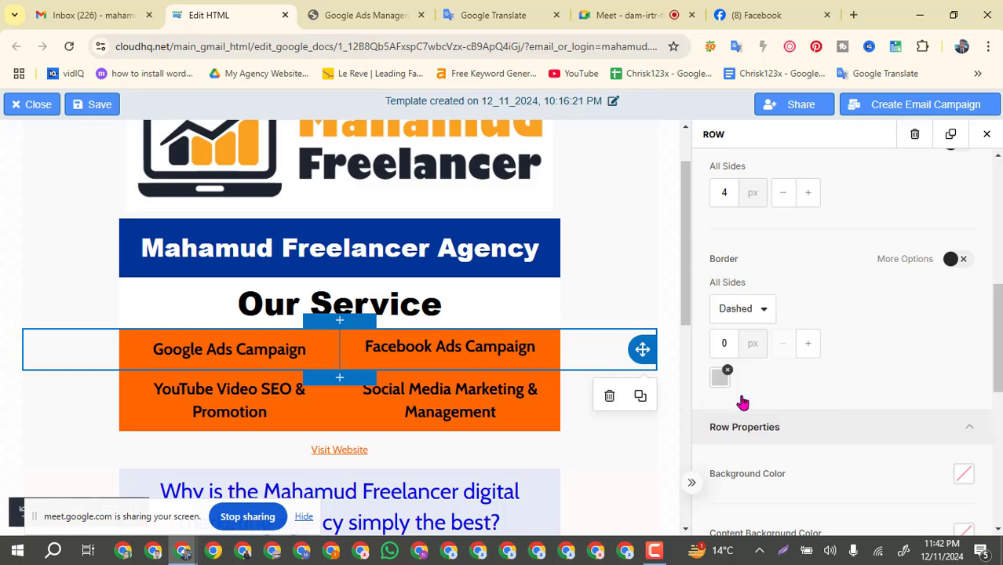
left_click(758, 314)
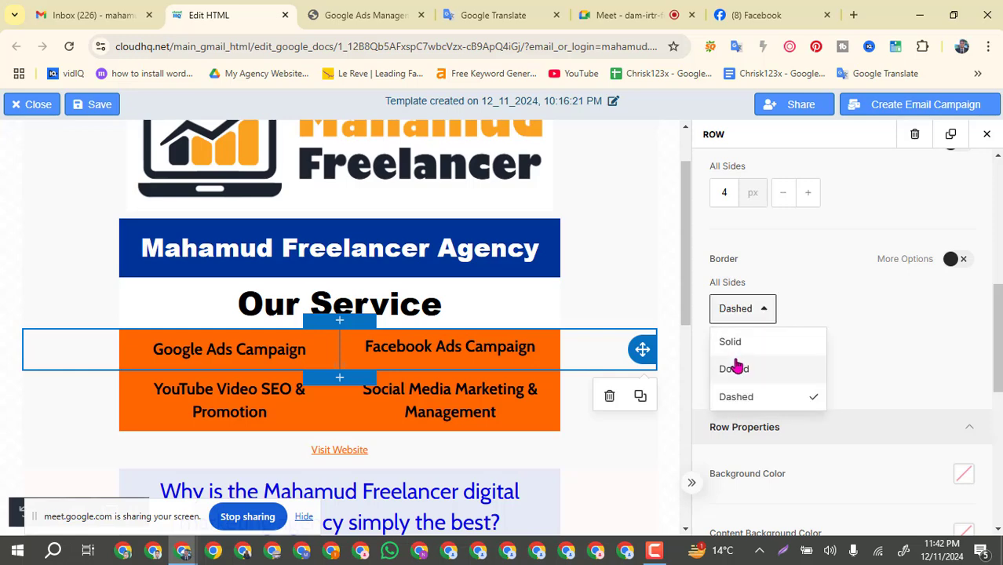
left_click(734, 364)
scroll(936, 358, "down", 1)
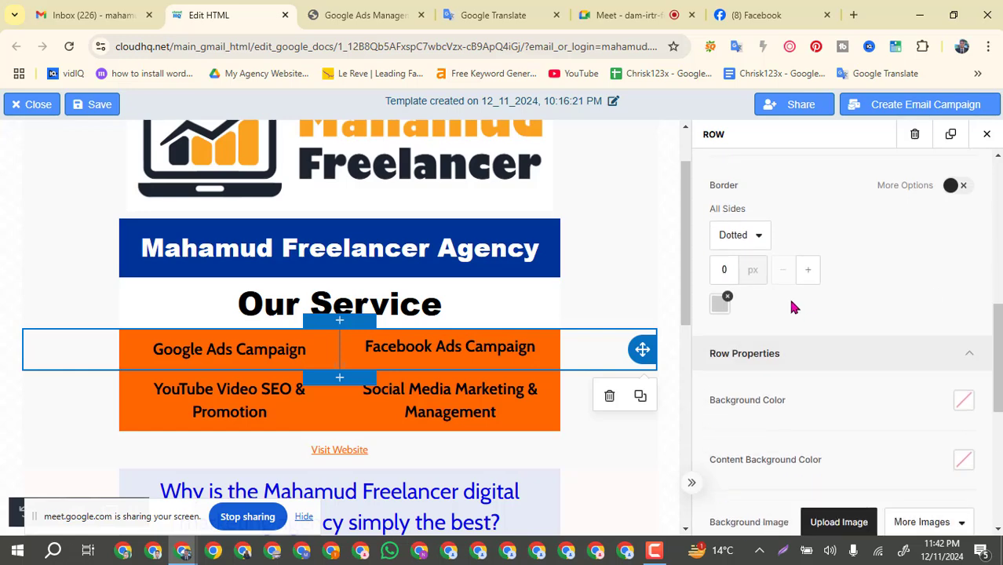
left_click(808, 272)
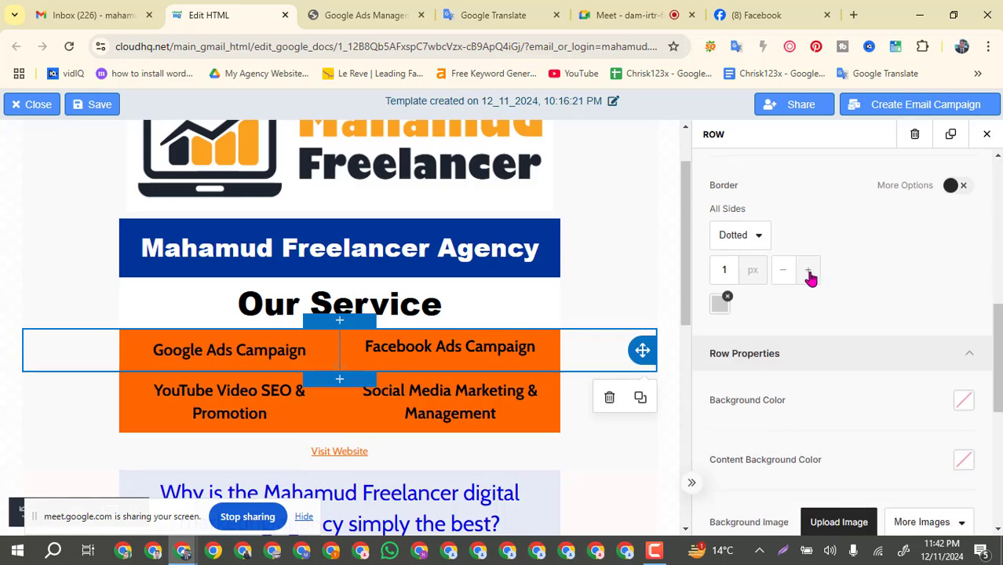
left_click(782, 270)
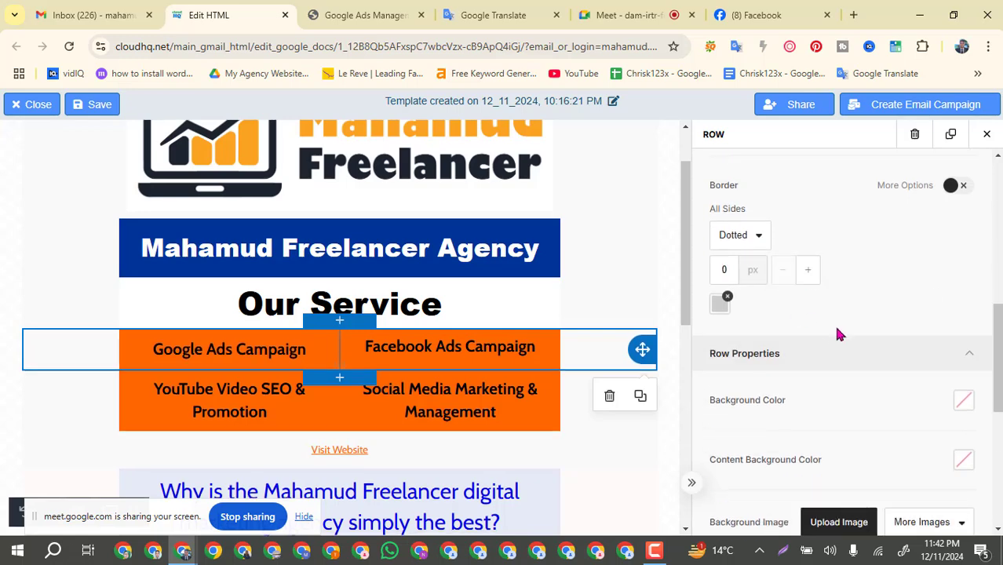
Step: Check the first services row's background options, then the settings of the "Google Ads Campaign" and "Mahamud Freelancer Agency" headings
scroll(838, 335, "down", 1)
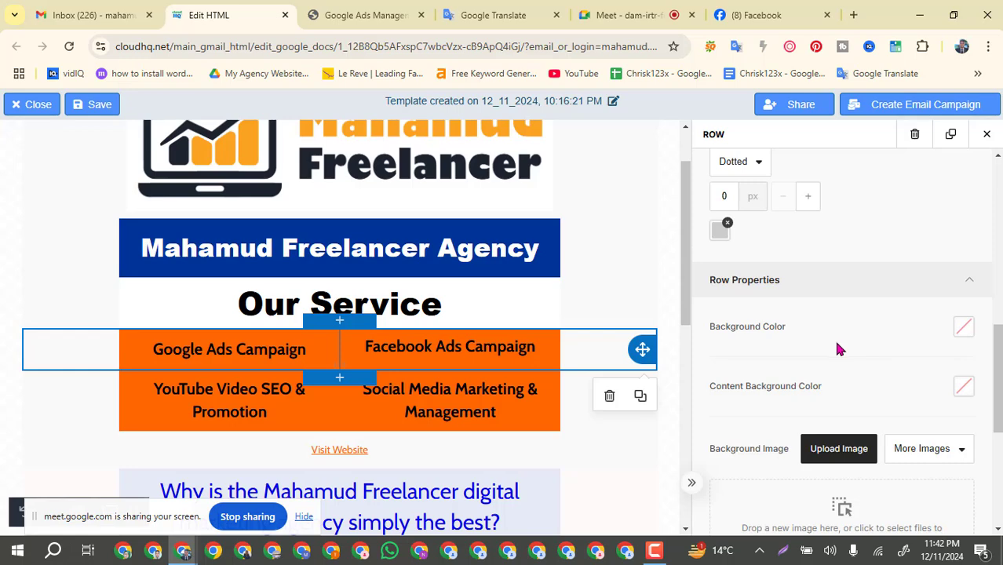
scroll(819, 367, "down", 2)
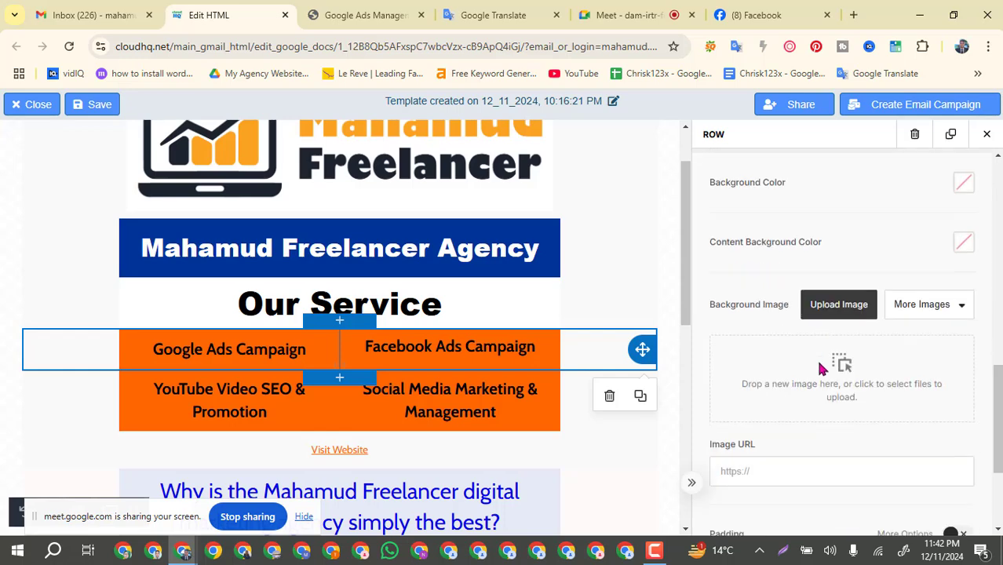
scroll(777, 414, "down", 2)
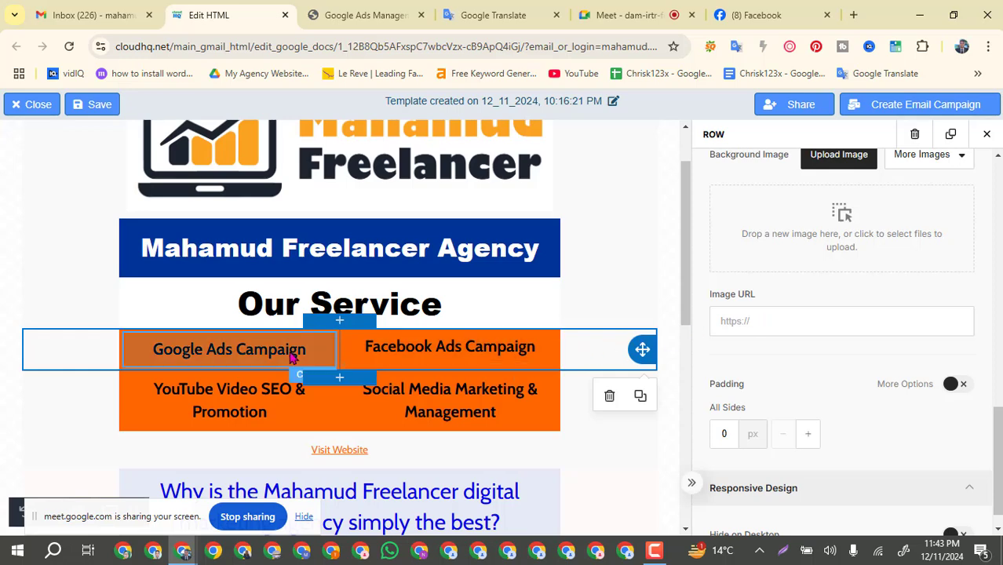
left_click(292, 358)
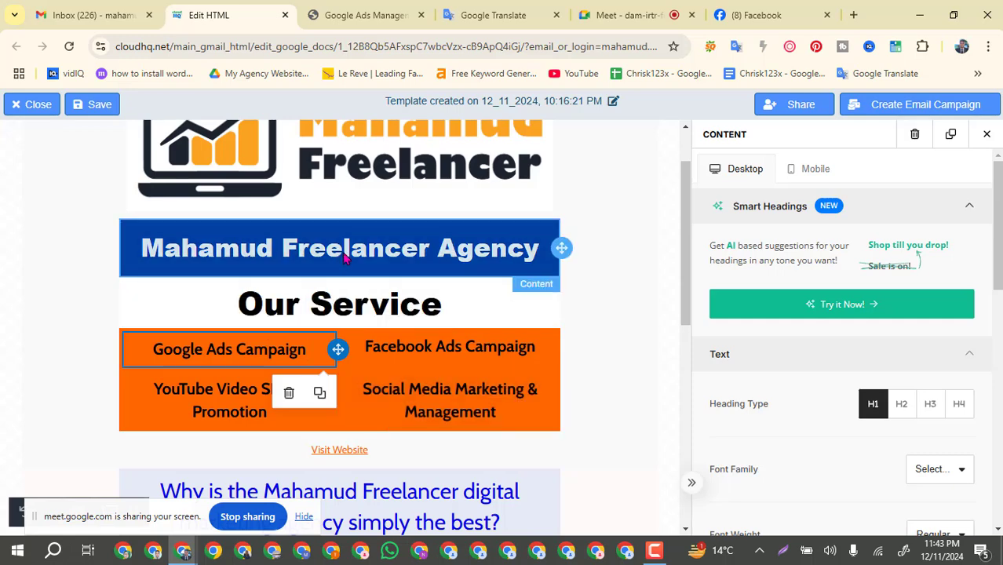
left_click(345, 259)
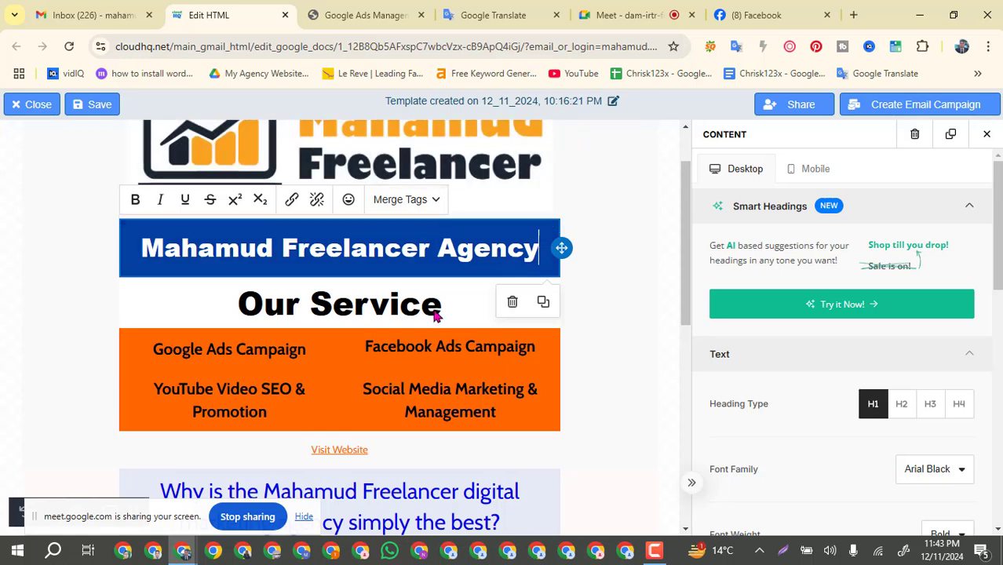
scroll(362, 306, "up", 1)
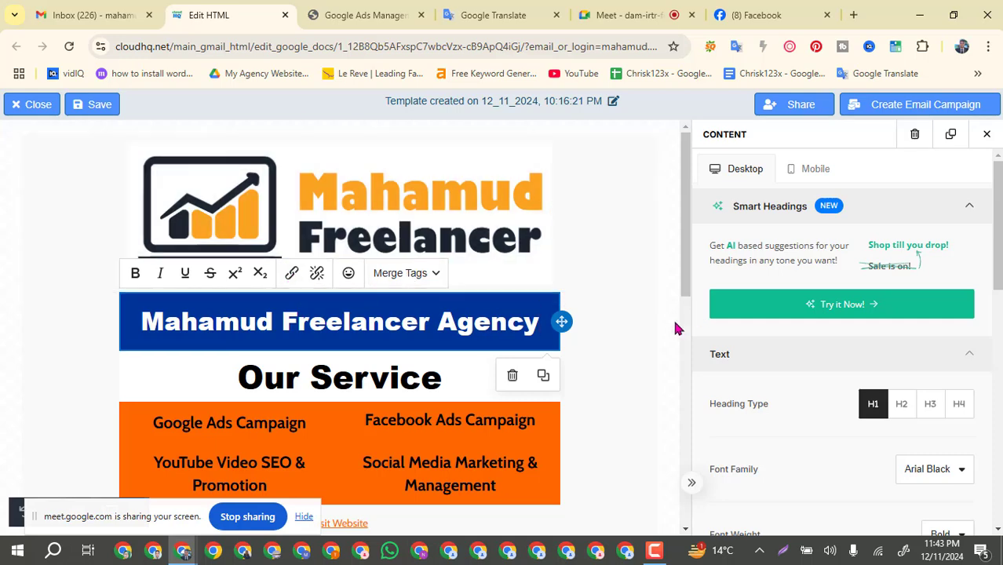
left_click(605, 361)
Step: Reopen the first services row's properties and examine its column, background image and padding settings for a link field
scroll(605, 358, "down", 2)
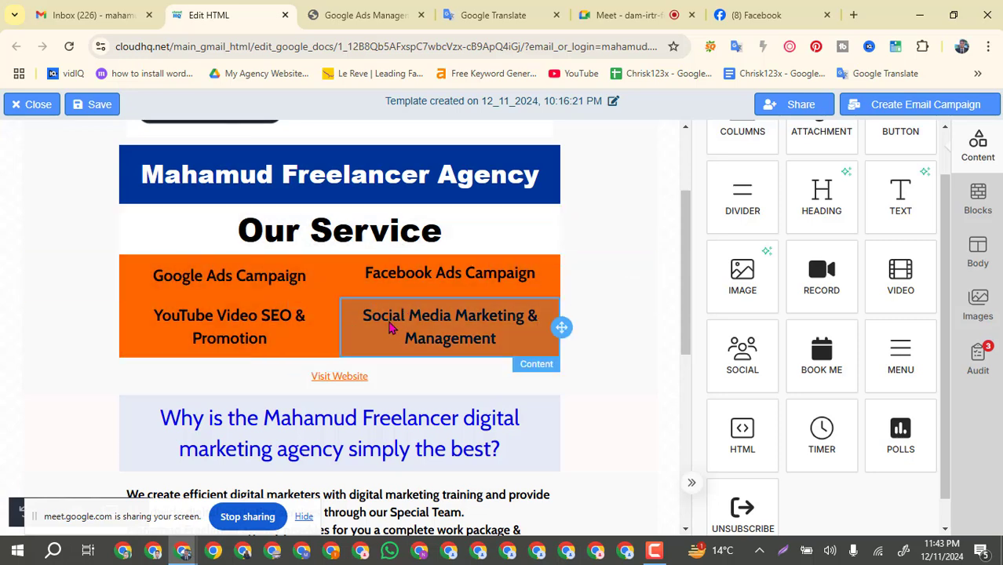
left_click(582, 284)
scroll(830, 289, "down", 3)
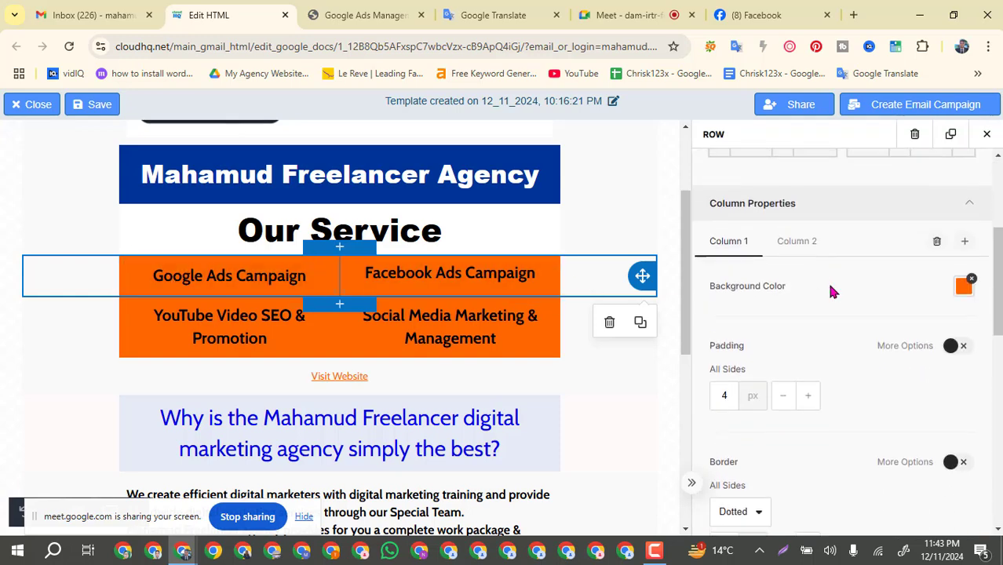
scroll(809, 323, "down", 2)
scroll(808, 334, "down", 5)
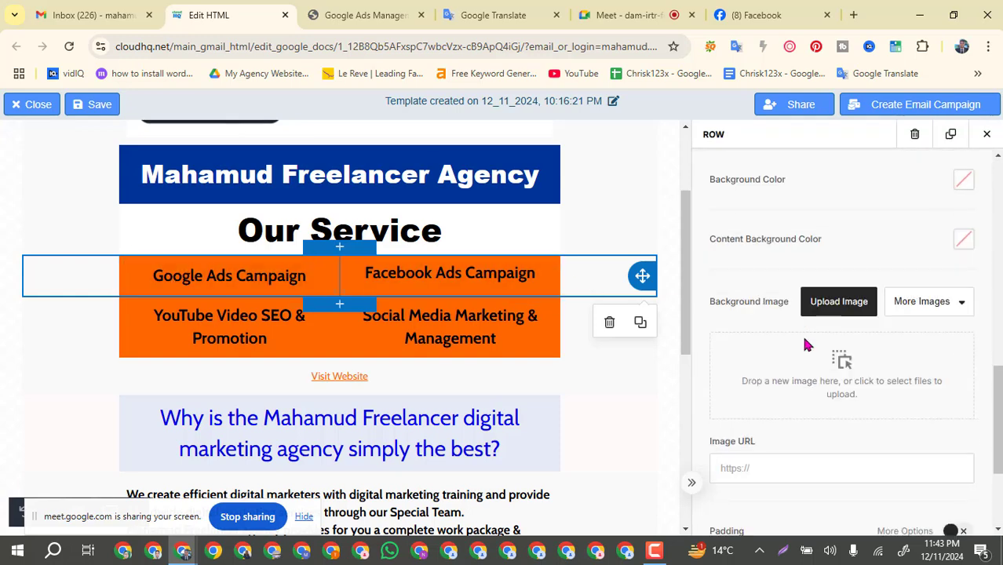
scroll(802, 345, "down", 3)
scroll(789, 349, "up", 1)
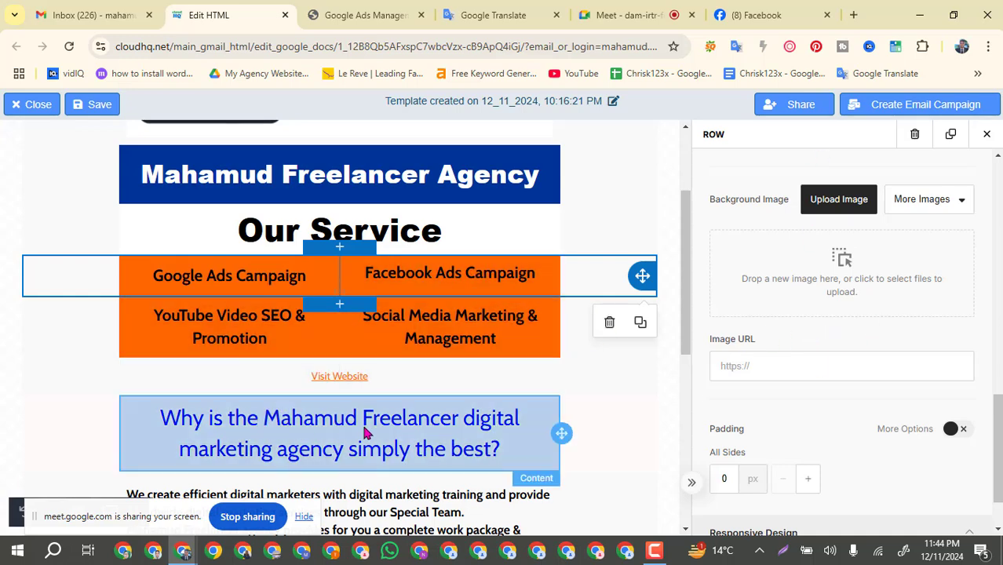
Step: Examine the editing options of the paragraph beginning "We create efficient digital marketers", and select the second services row
scroll(367, 430, "down", 2)
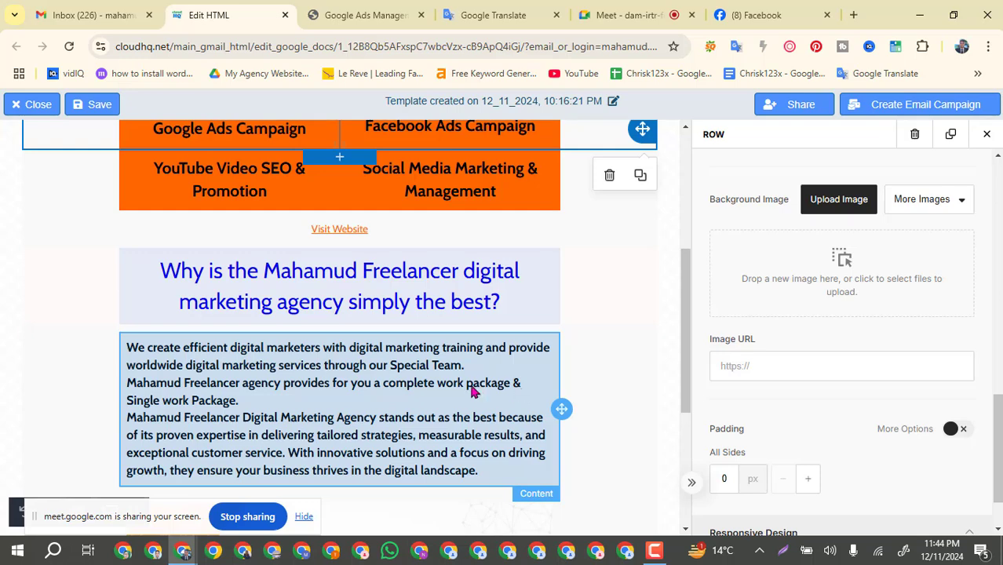
left_click(416, 388)
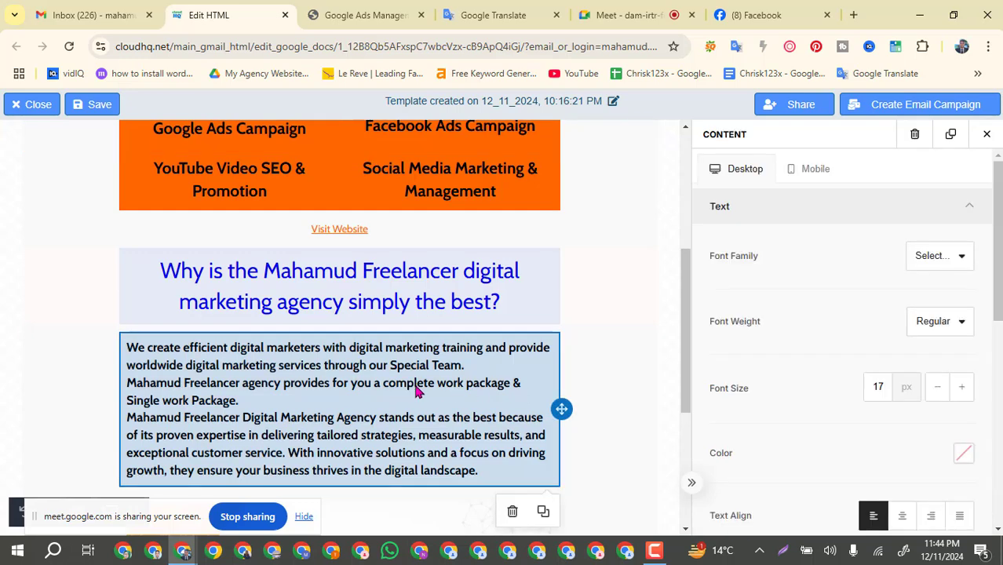
left_click(377, 390)
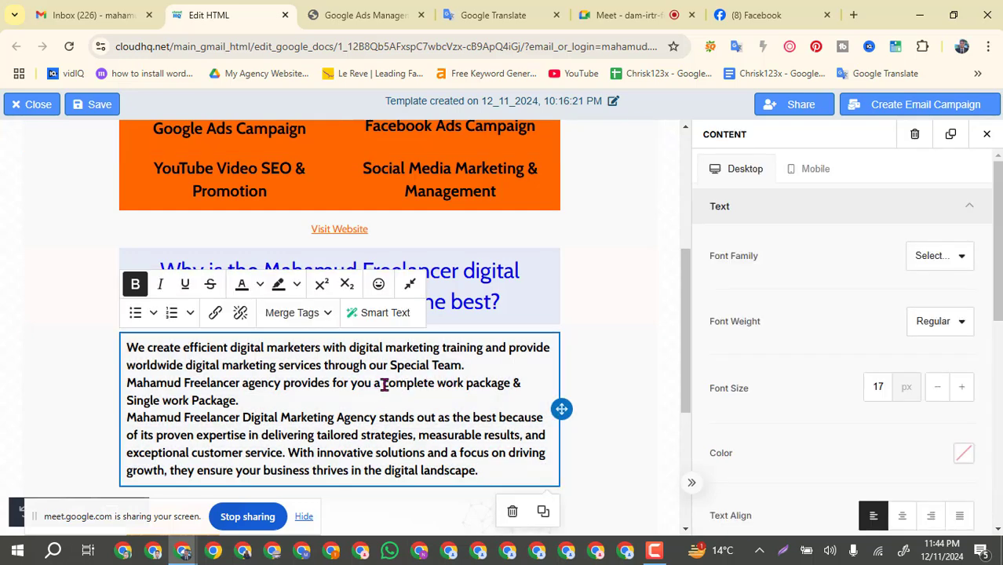
left_click_drag(382, 383, 469, 383)
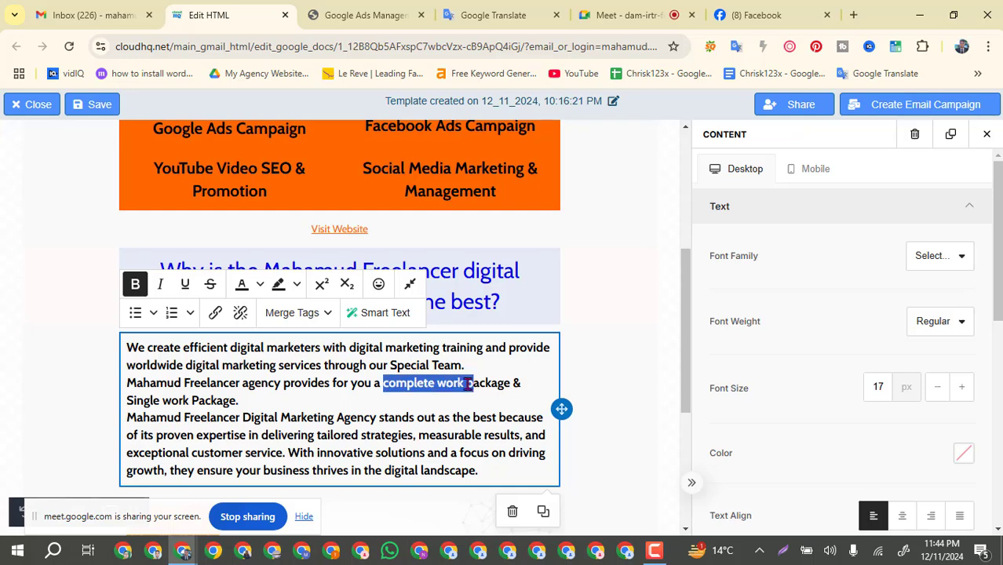
left_click(663, 353)
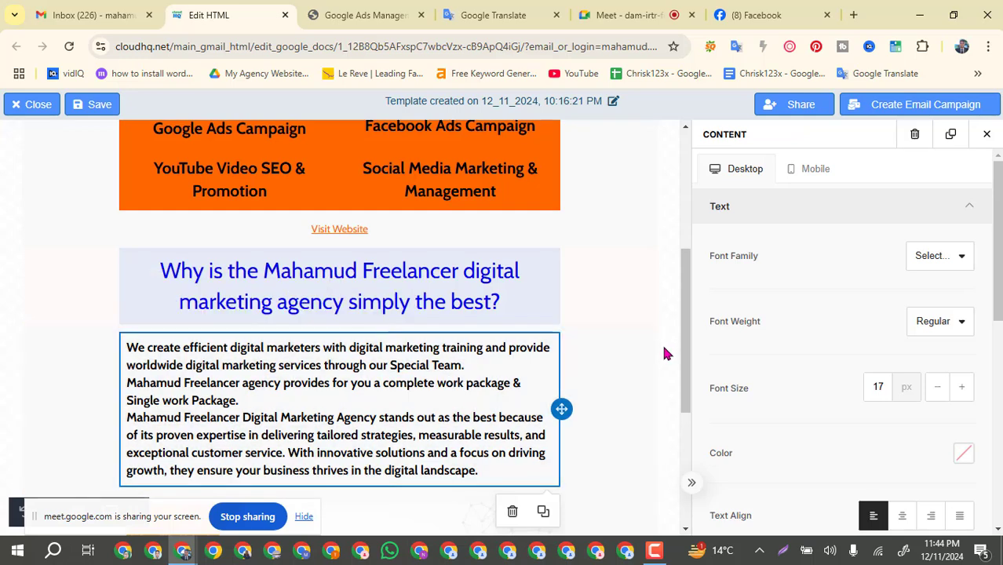
scroll(667, 314, "up", 3)
scroll(657, 365, "down", 1)
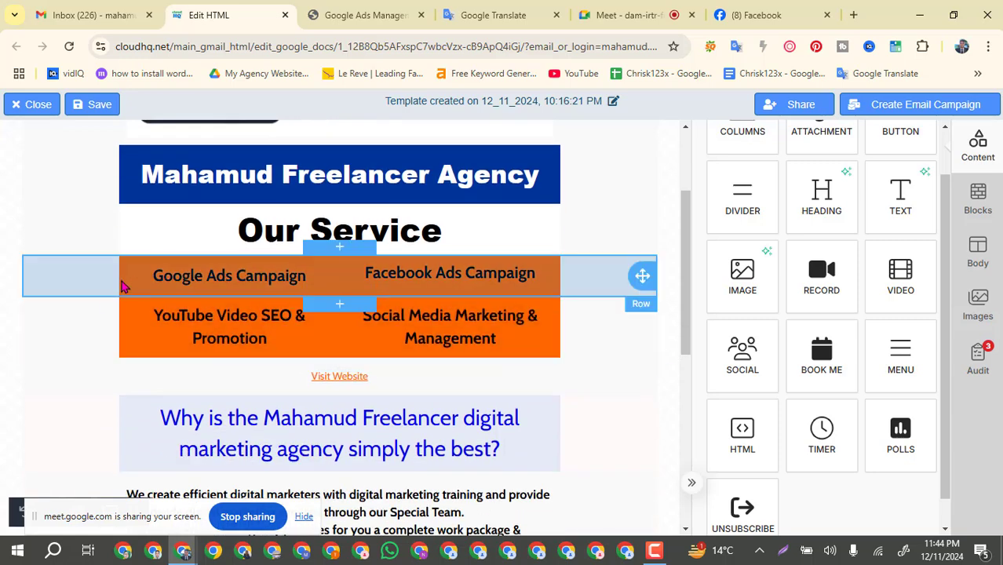
left_click(271, 326)
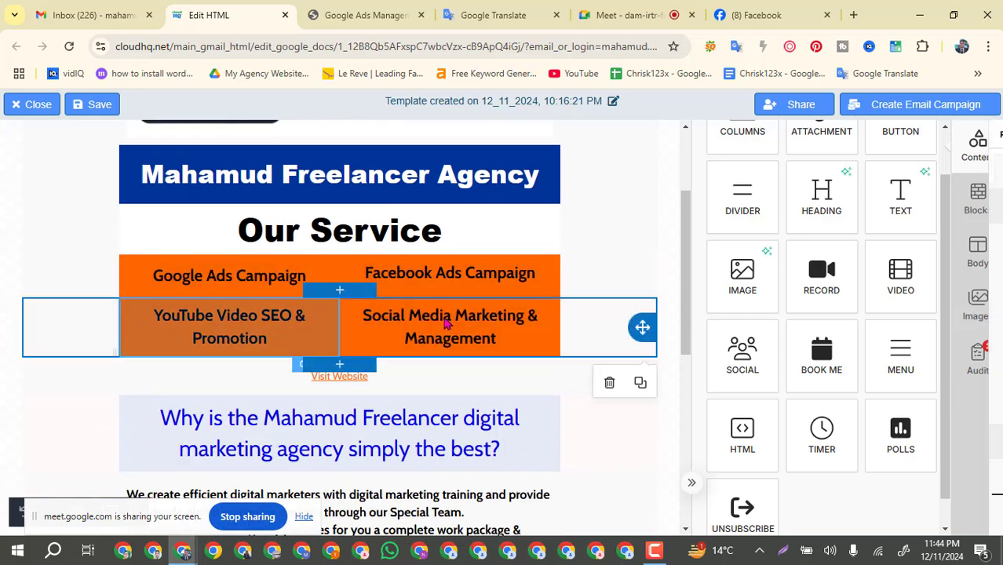
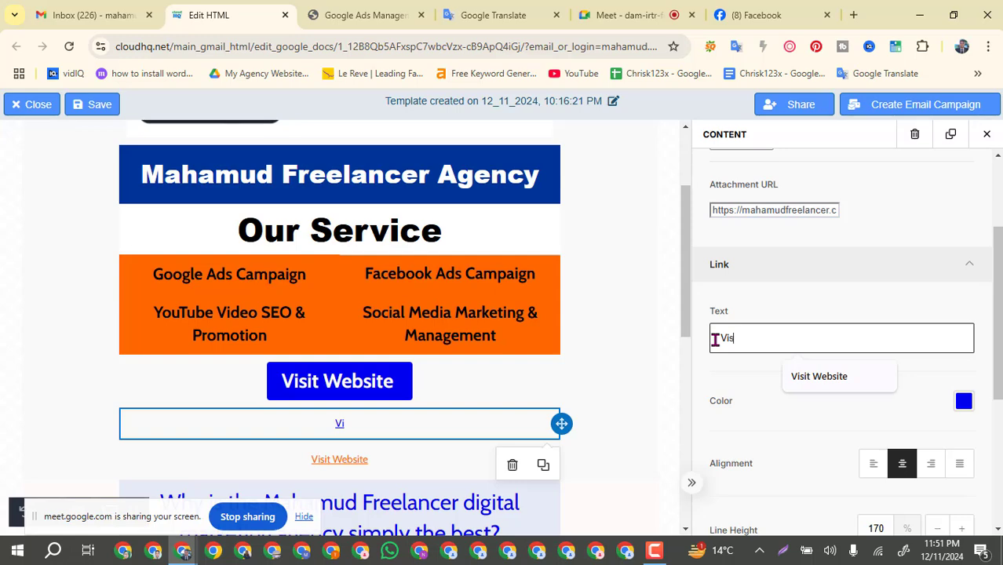
Step: Set the attachment link's text below the blue button to "Visit Website"
type("it")
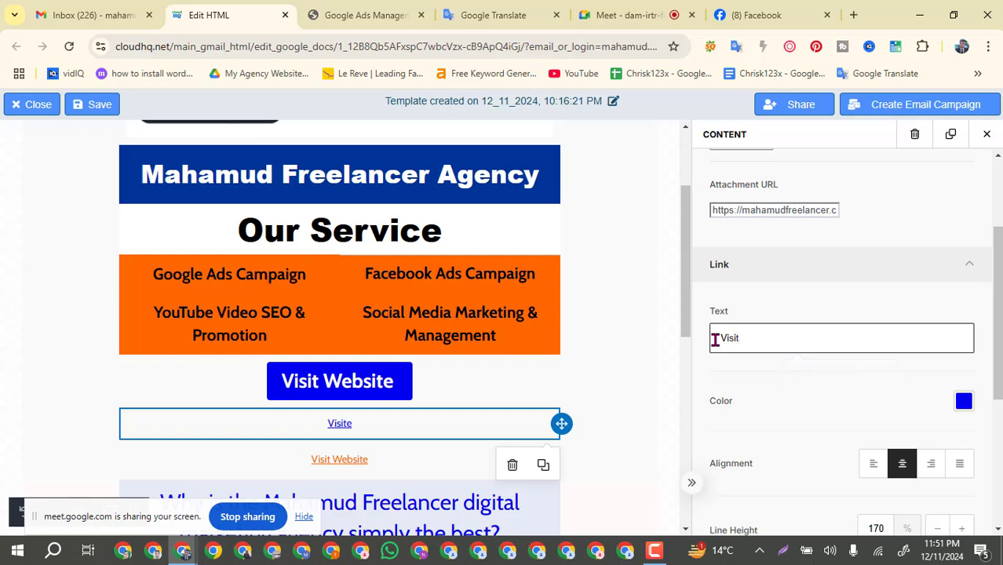
type("e Website")
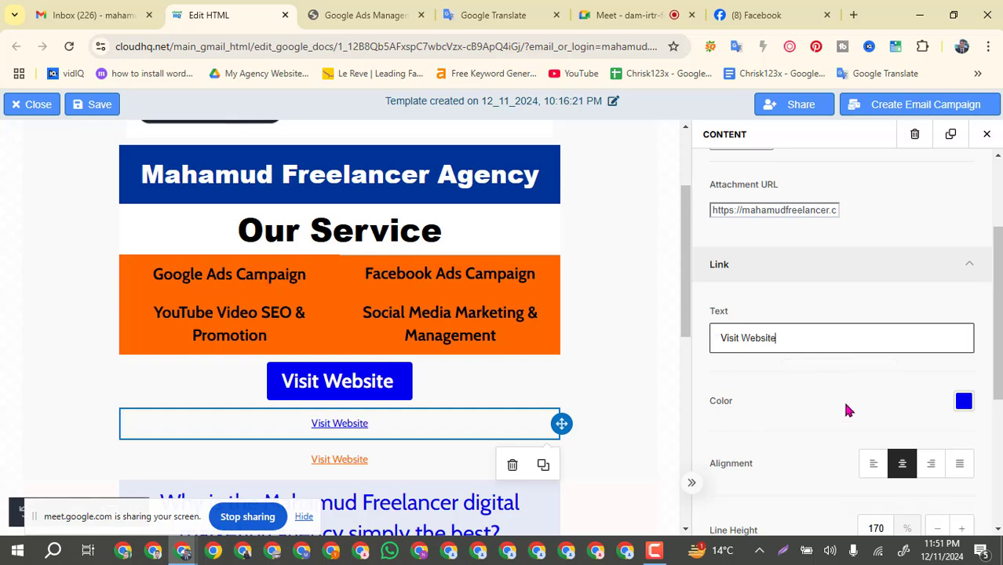
left_click(666, 391)
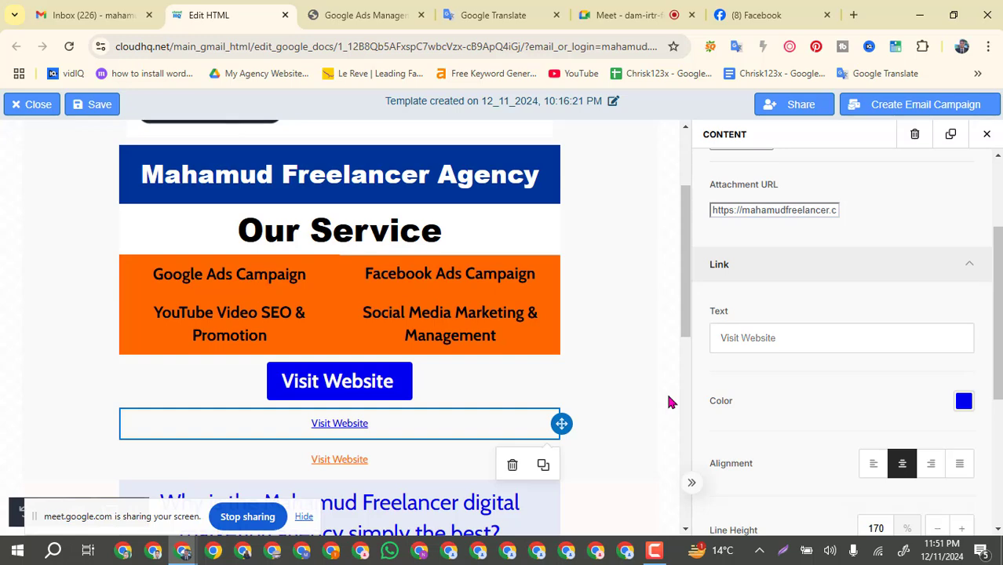
Step: Delete the row containing the orange "Visit Website" link above the "Why is the Mahamud Freelancer" heading
scroll(597, 372, "down", 2)
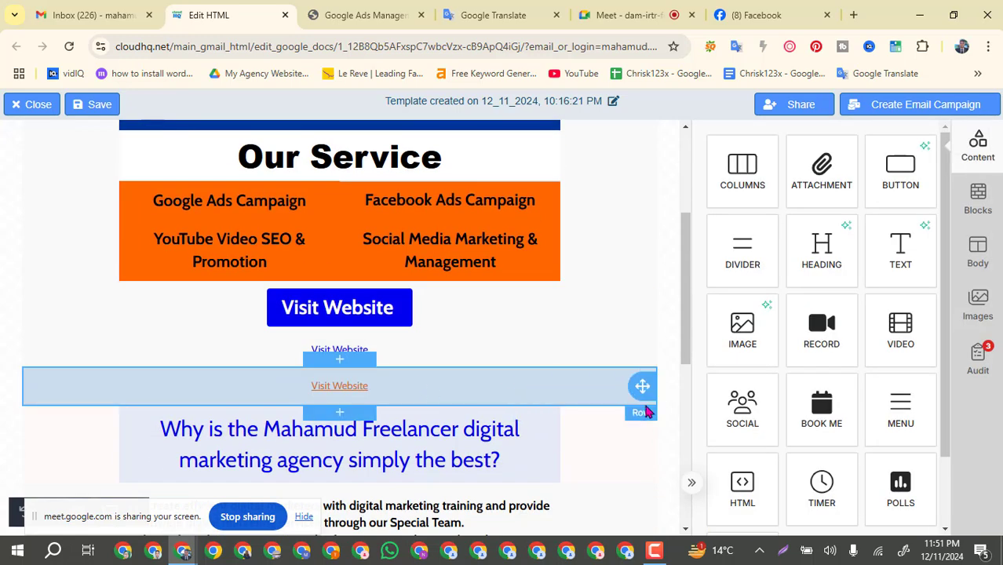
left_click(643, 412)
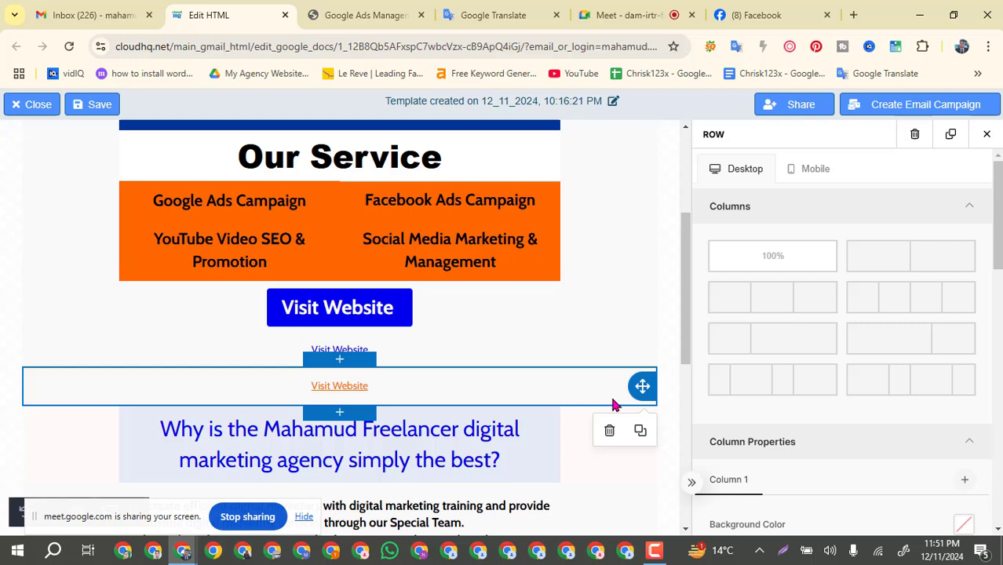
left_click(641, 431)
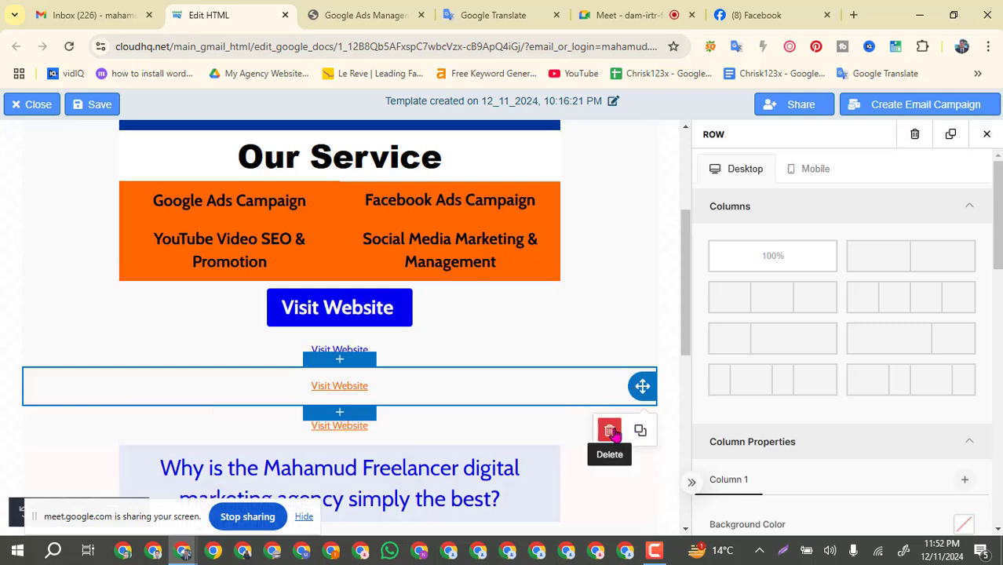
left_click(610, 431)
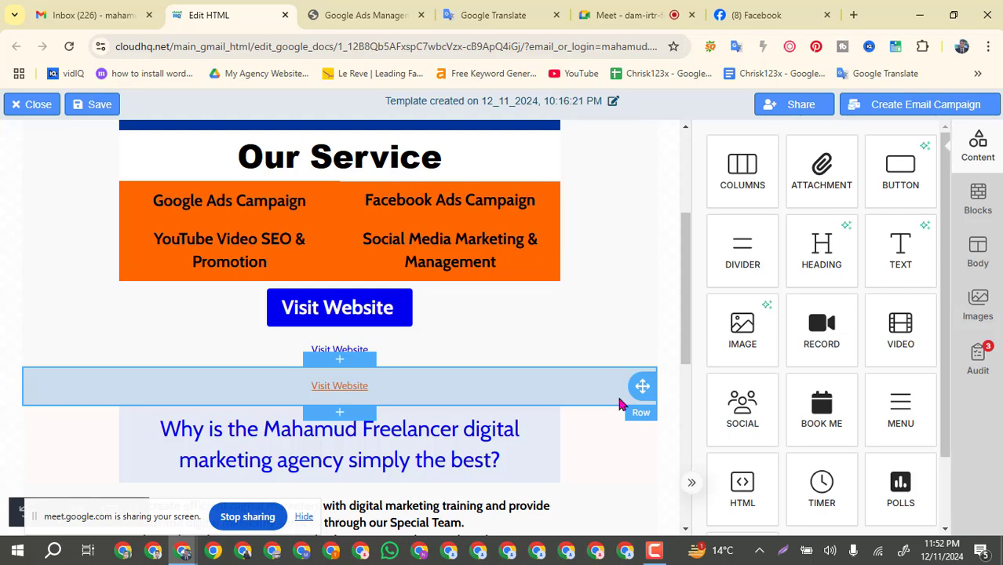
left_click(632, 410)
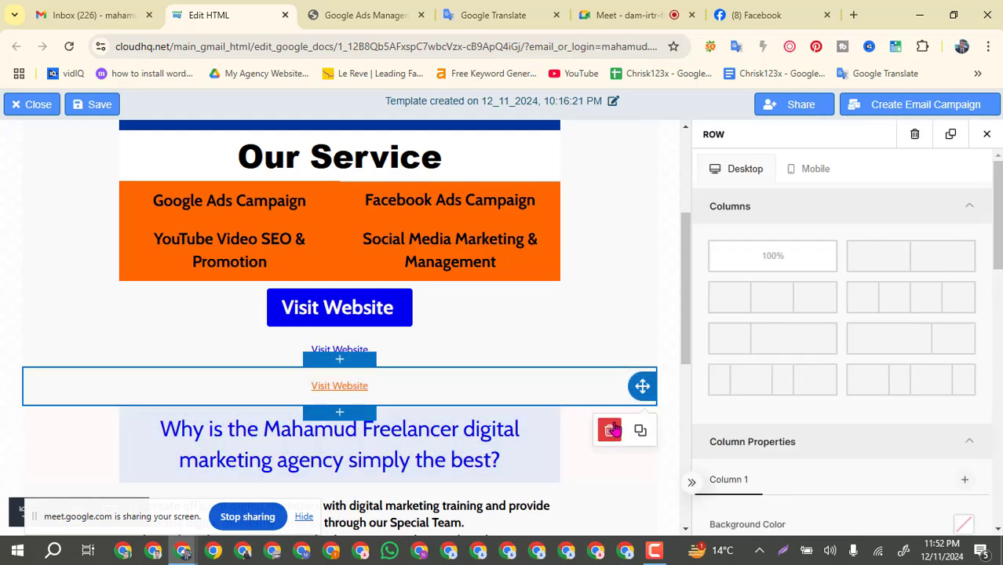
left_click(610, 430)
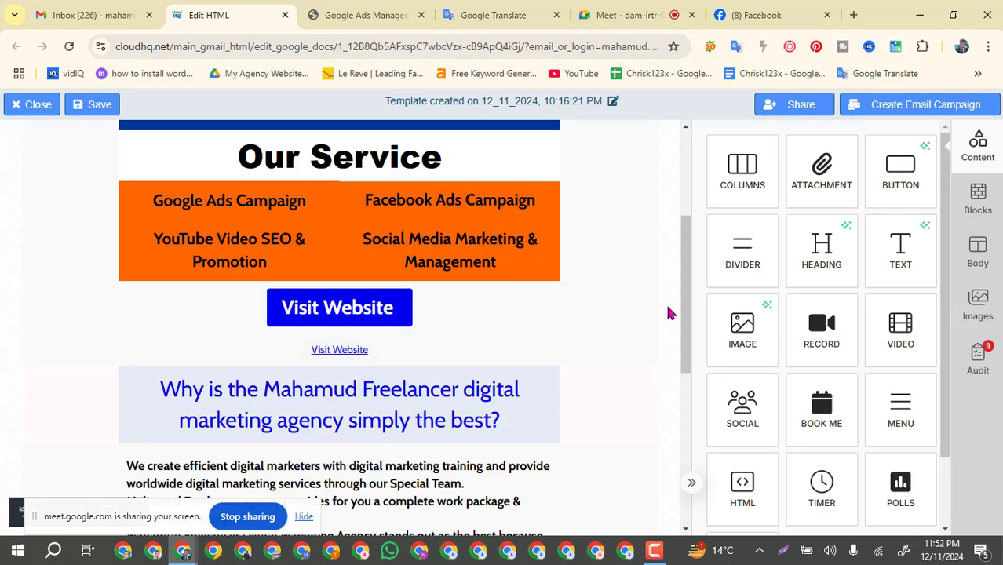
Step: Look over the email layout from the logo down to the banner image, and view the "Google Ads Campaign" heading's settings
scroll(666, 306, "up", 2)
scroll(667, 312, "up", 1)
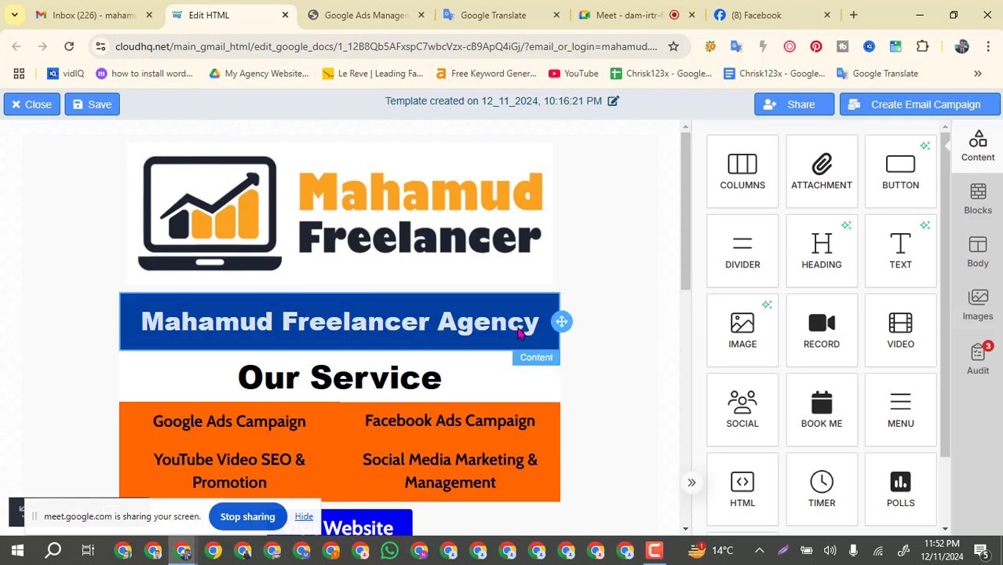
scroll(502, 349, "down", 4)
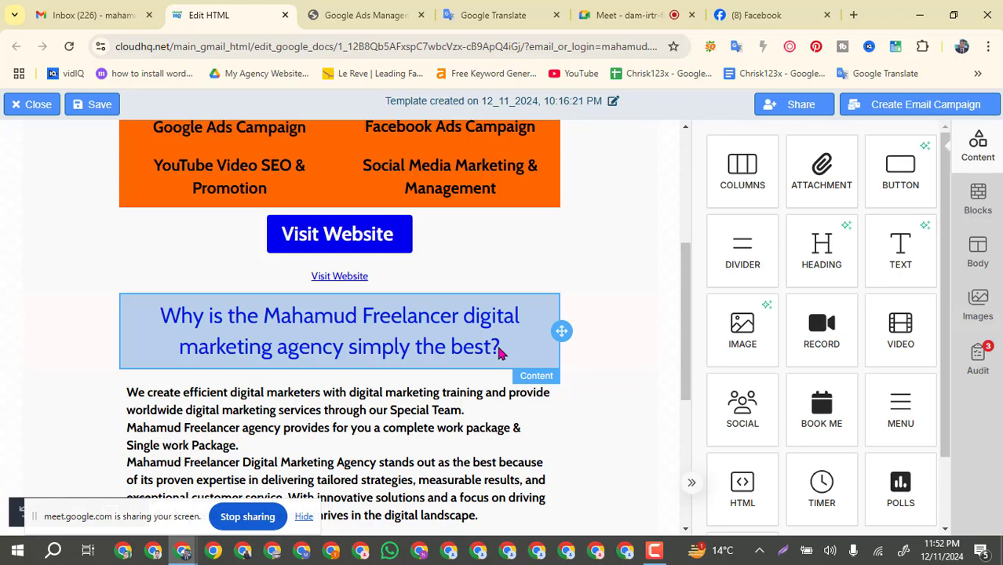
scroll(500, 354, "down", 2)
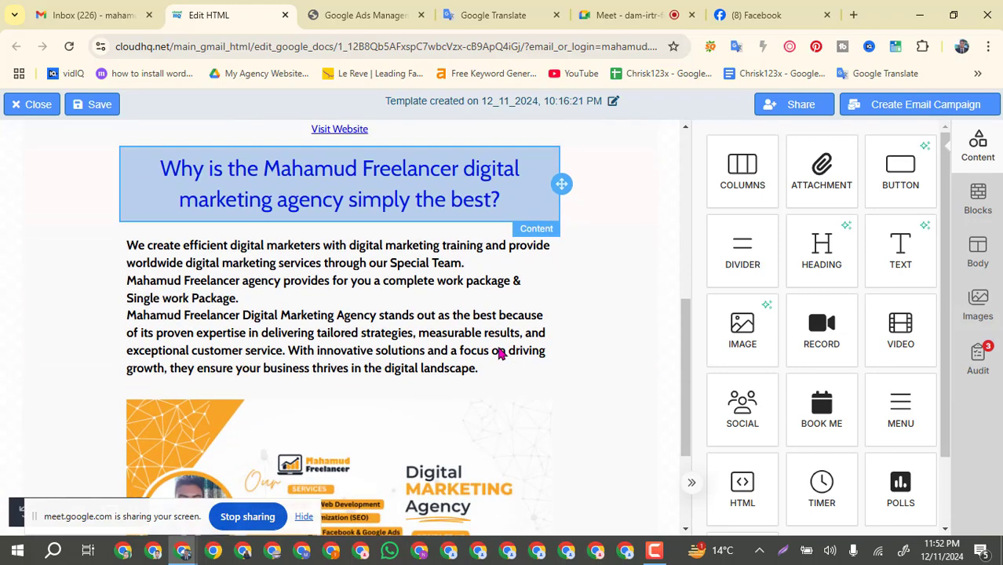
scroll(499, 354, "up", 3)
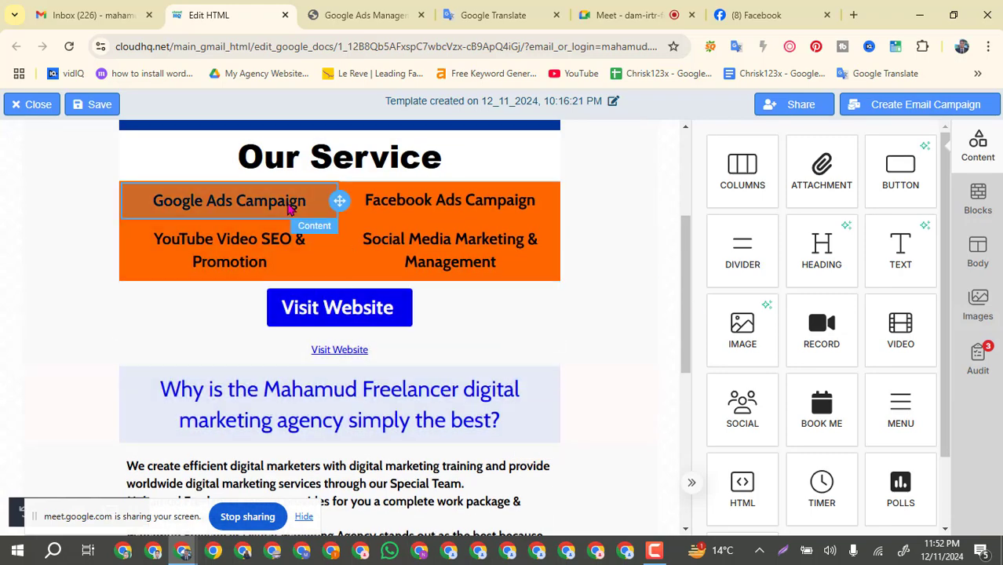
left_click(290, 208)
scroll(598, 213, "up", 3)
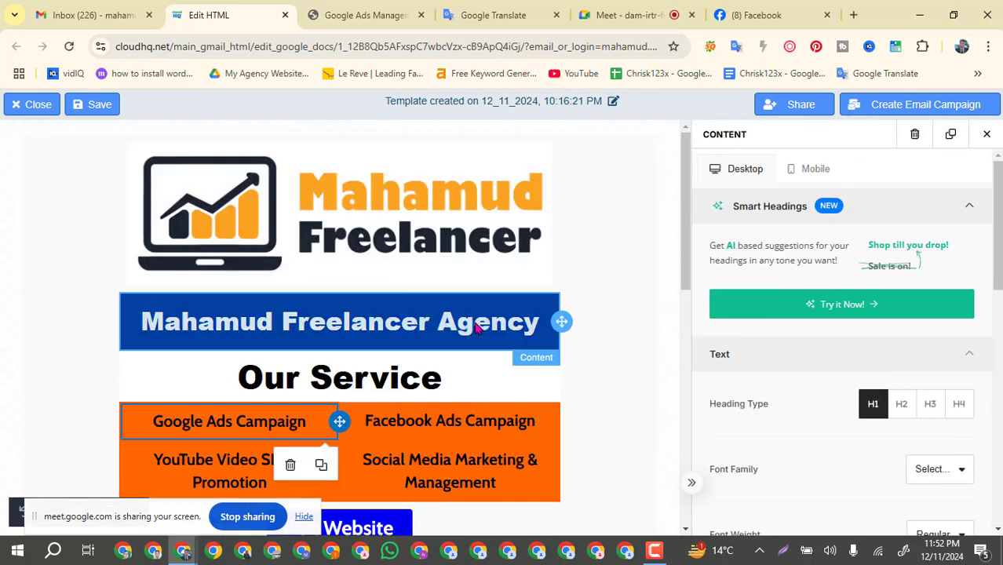
left_click(496, 328)
left_click(539, 322)
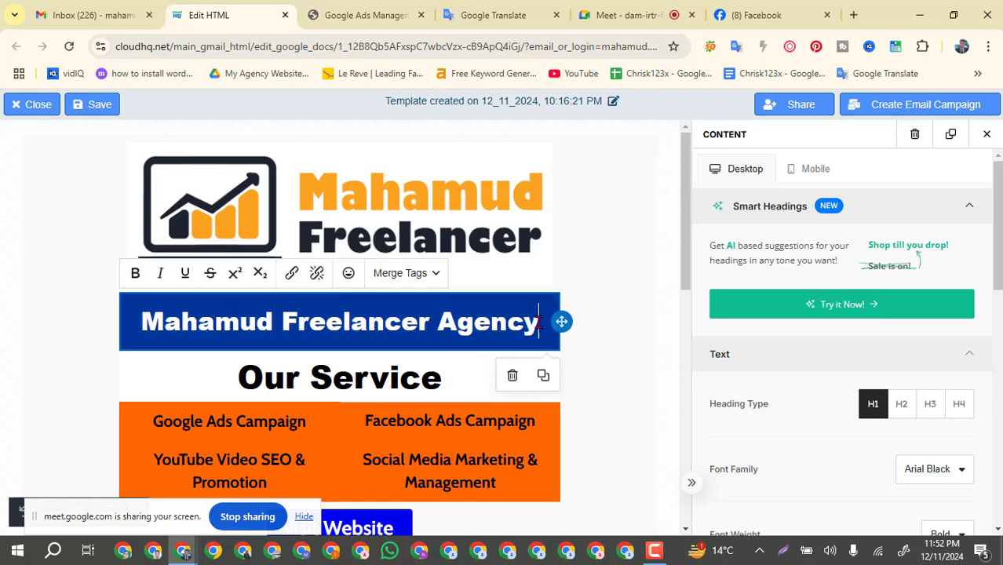
left_click_drag(509, 323, 146, 323)
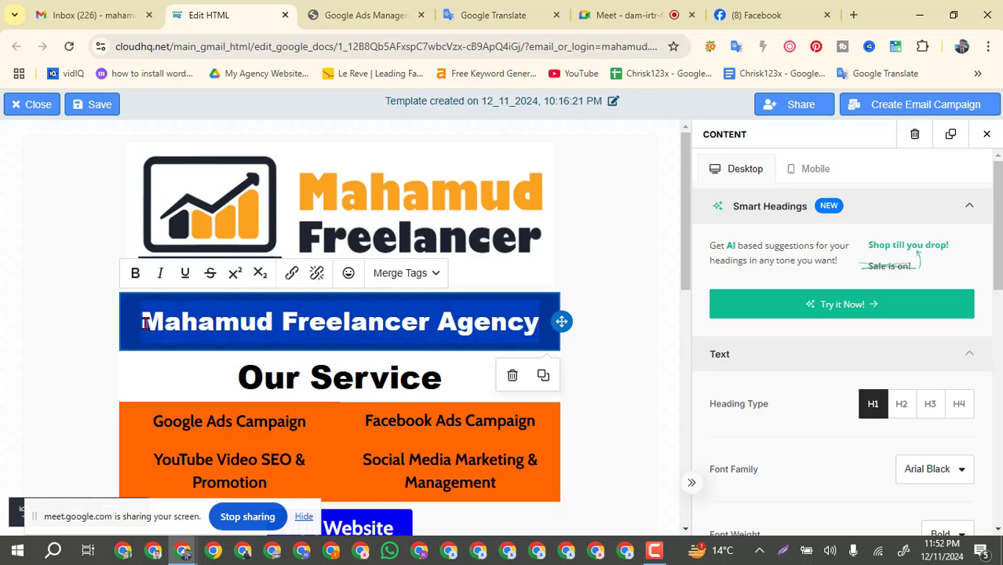
left_click(291, 276)
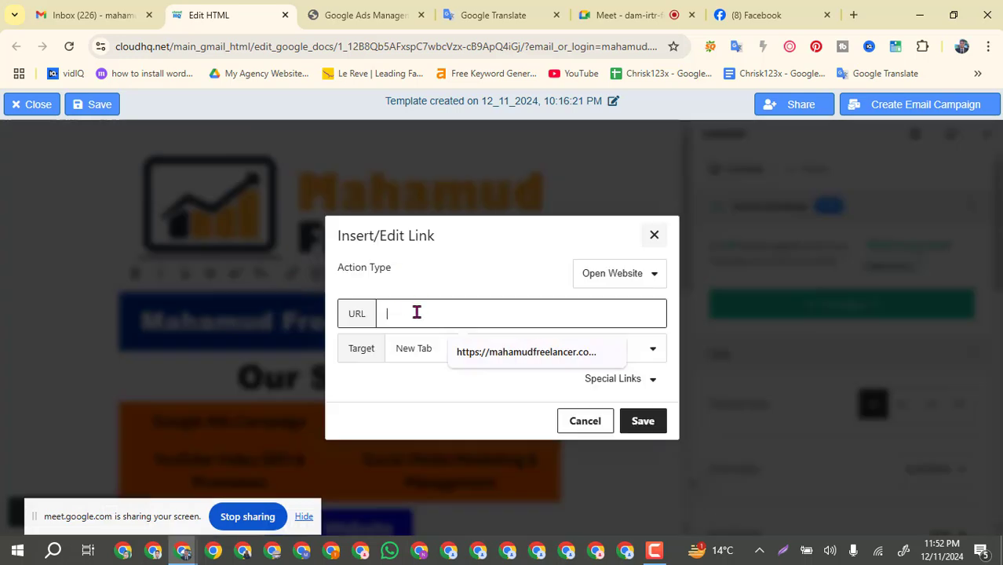
type("https://mahamudfreelancer.com/")
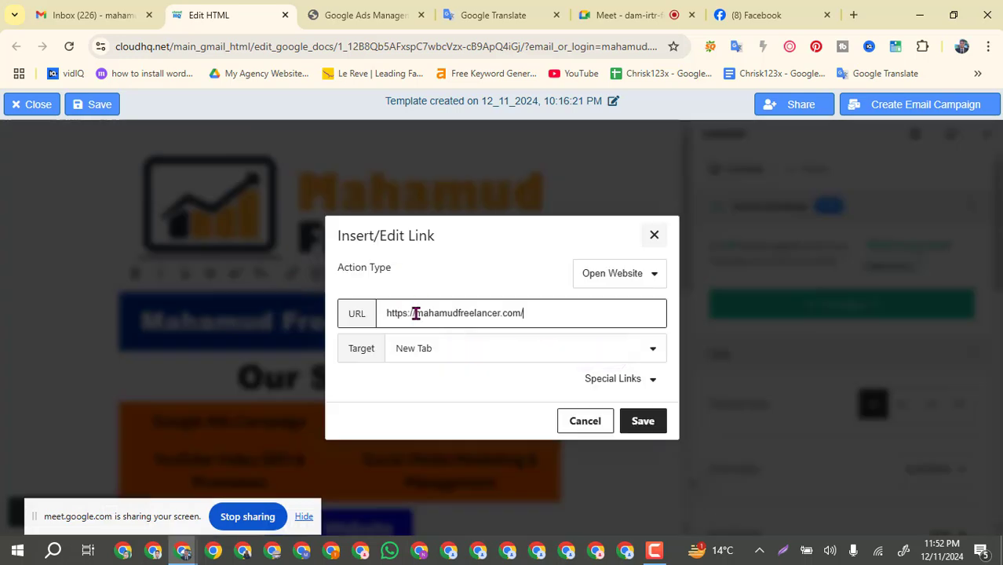
left_click(638, 419)
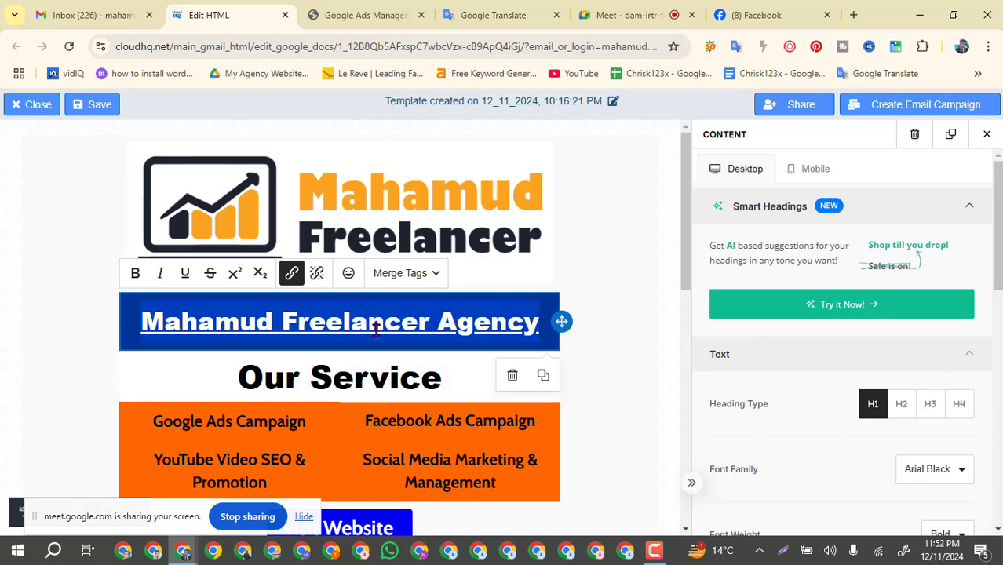
left_click(452, 382)
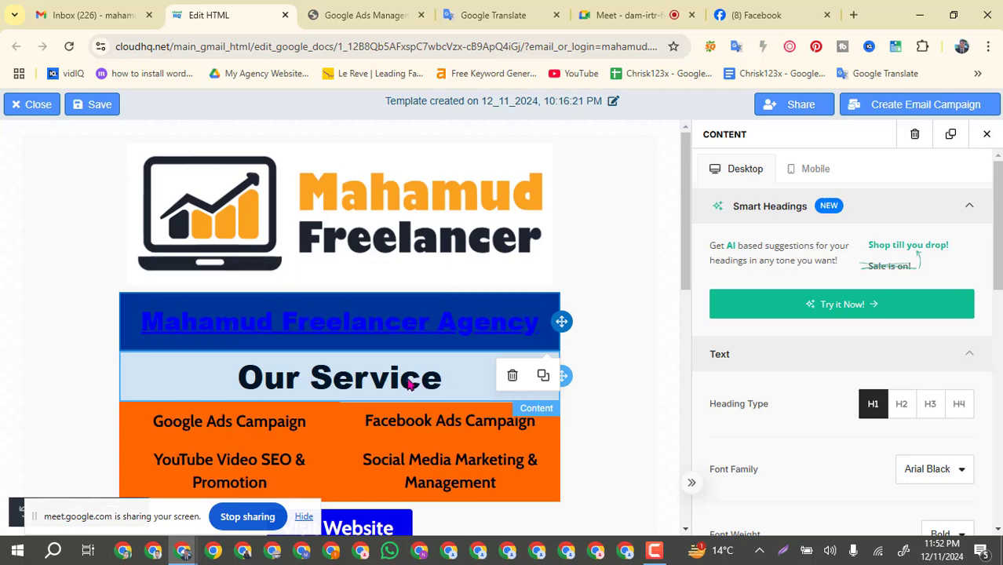
left_click(667, 377)
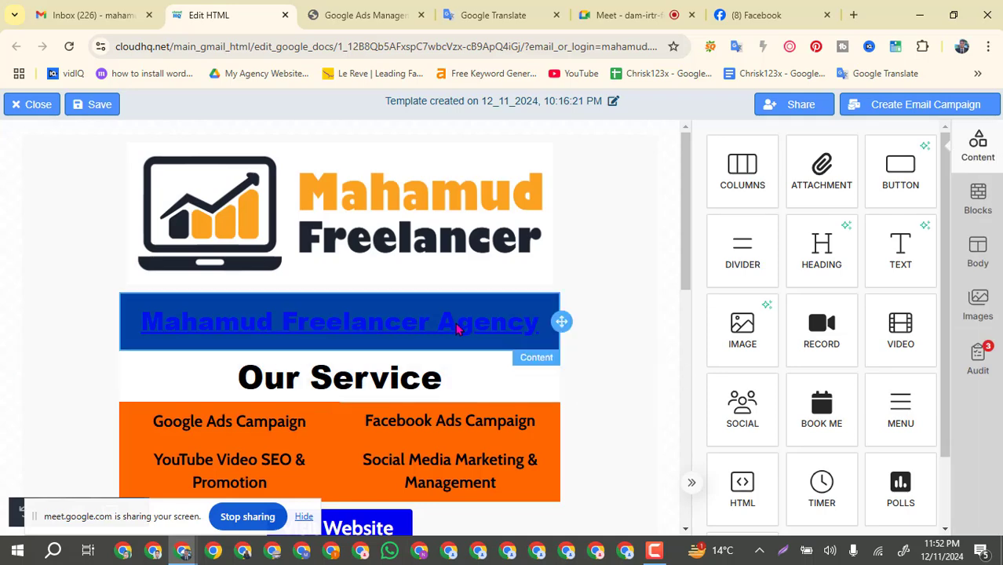
Step: Remove the website link from the "Mahamud Freelancer Agency" heading by clearing its URL
left_click(469, 328)
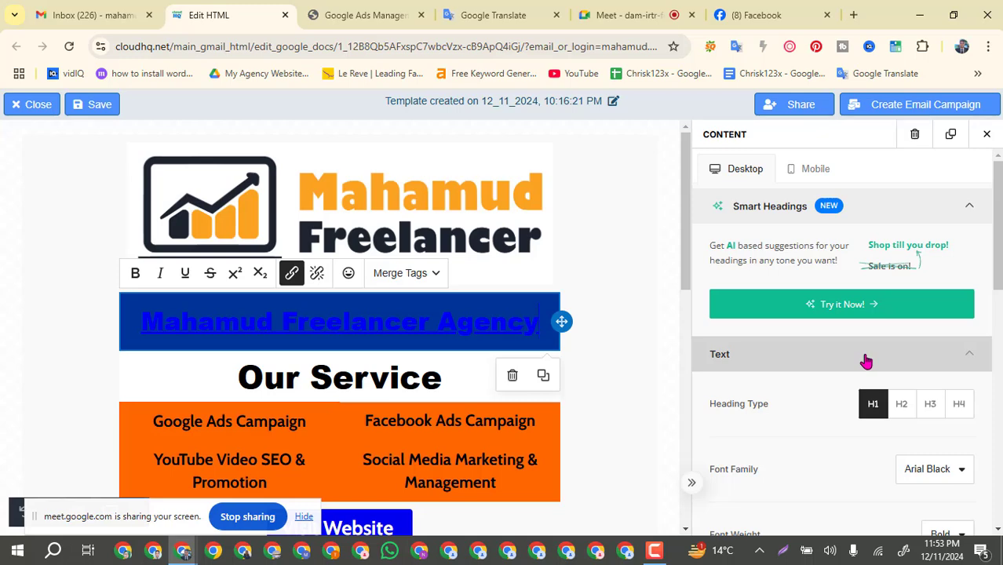
scroll(865, 360, "down", 2)
scroll(866, 361, "down", 5)
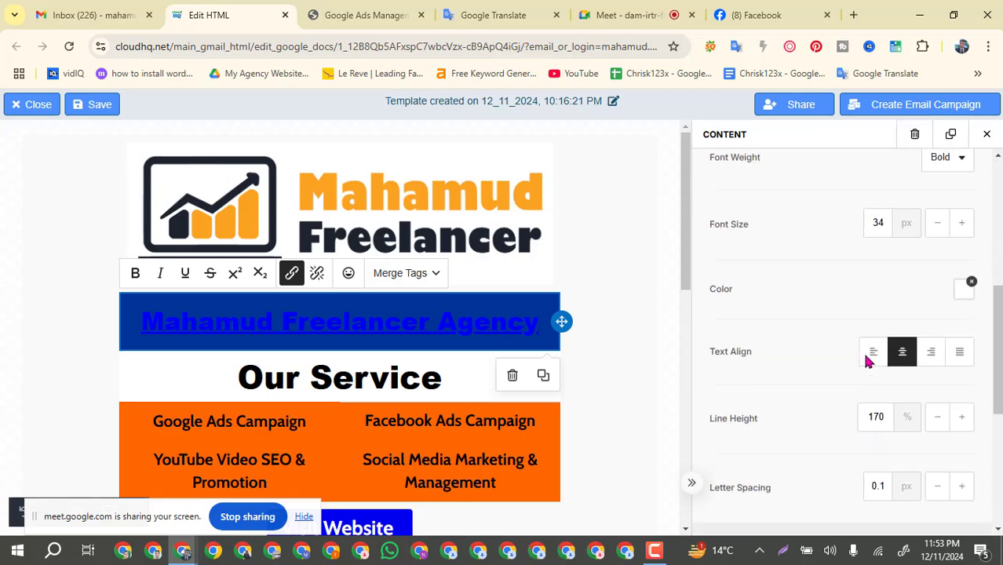
left_click(666, 331)
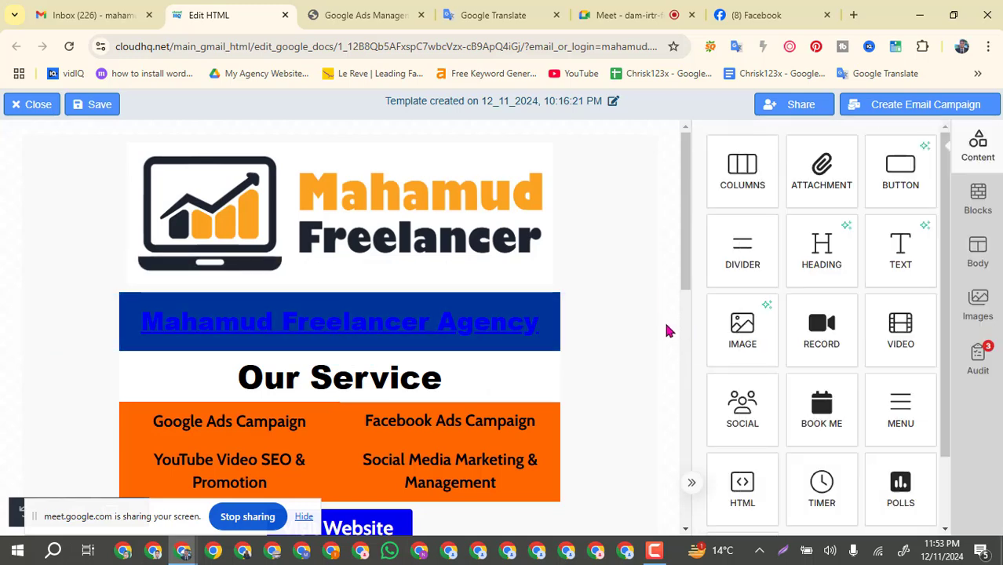
left_click(550, 335)
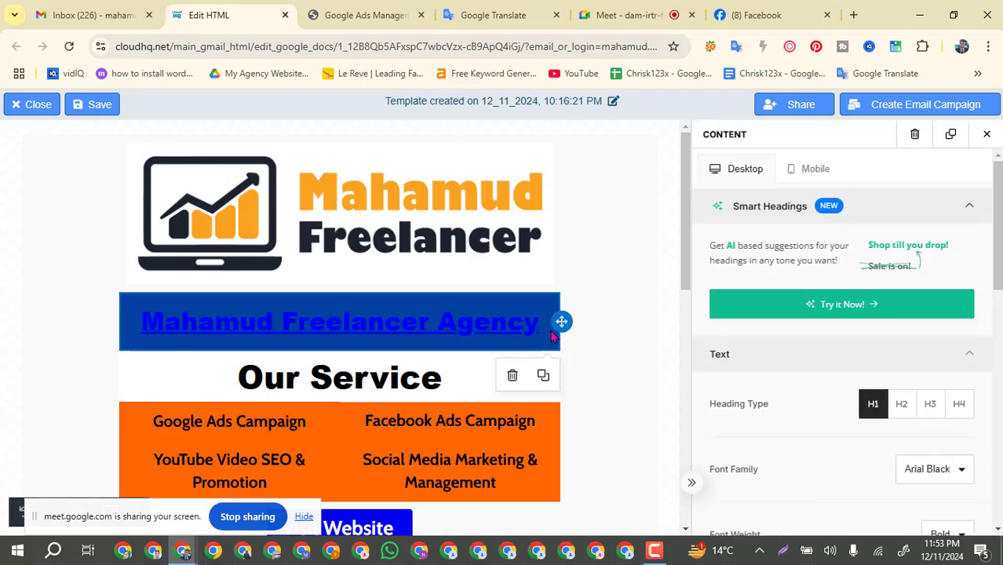
left_click(551, 335)
scroll(957, 338, "down", 1)
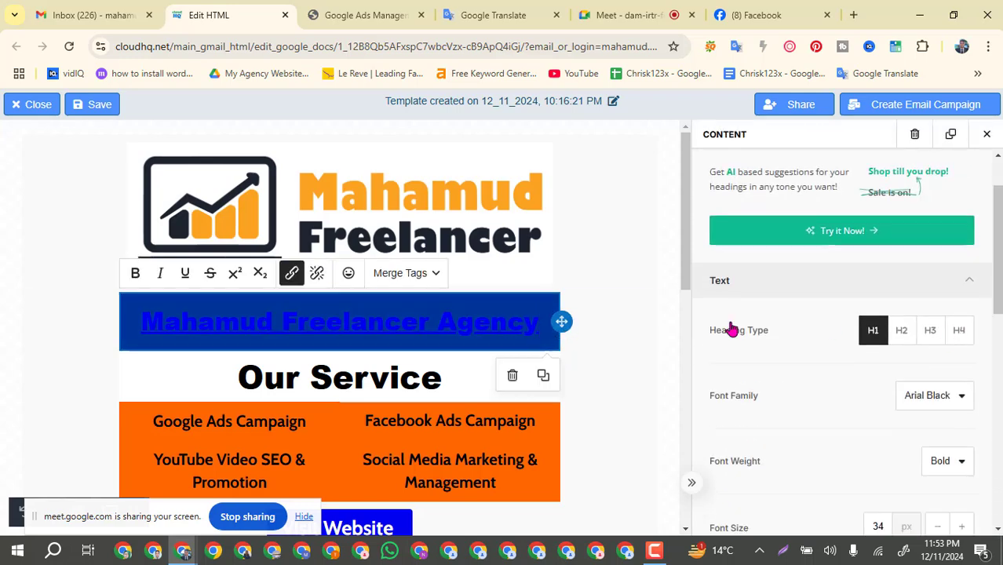
key("ctrl+k")
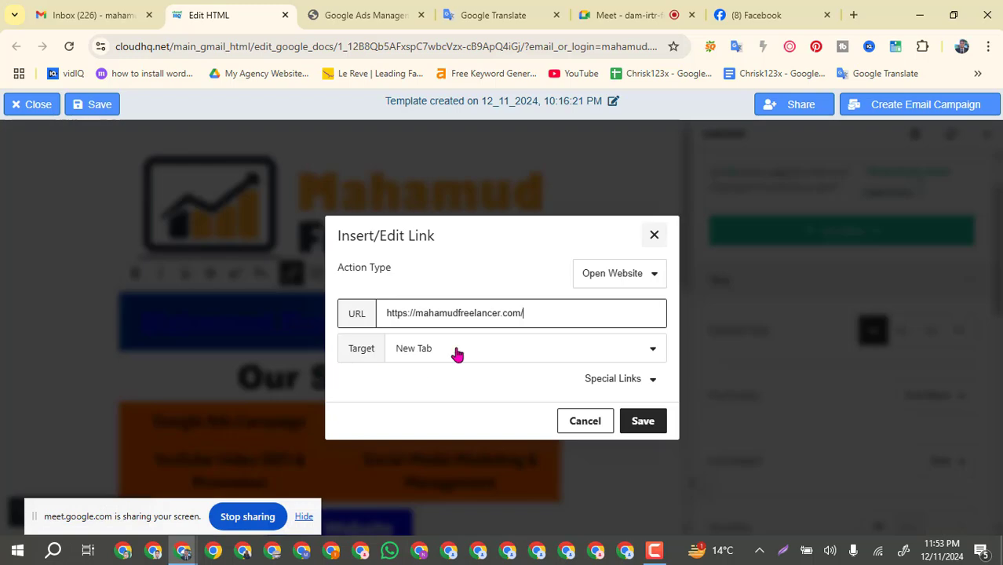
left_click_drag(529, 314, 364, 320)
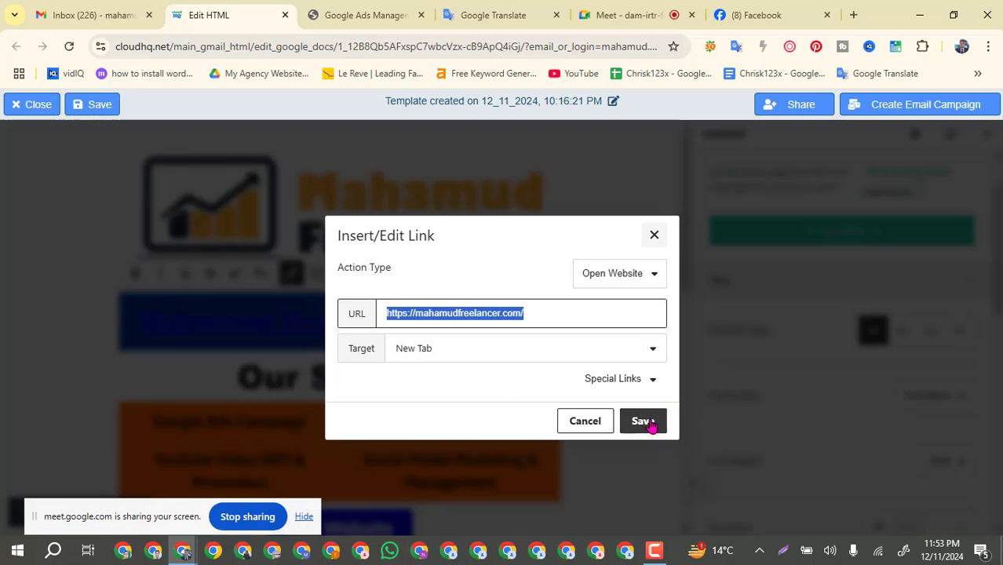
key("BackSpace")
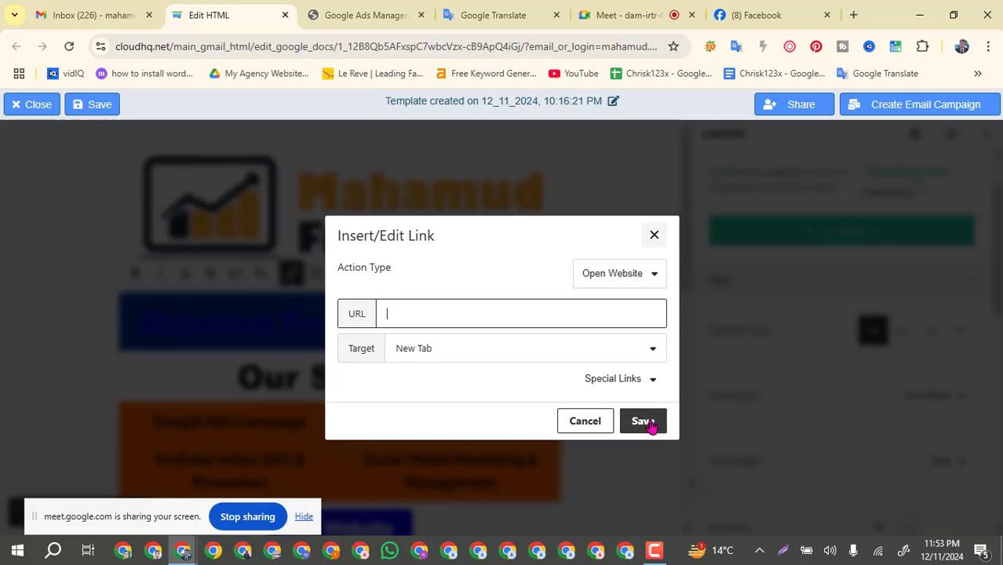
left_click(739, 416)
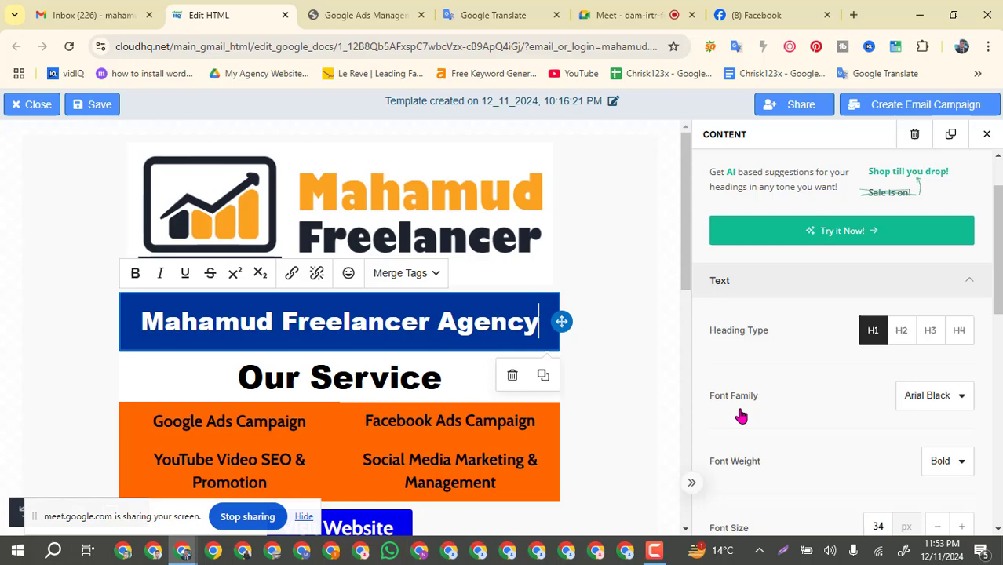
left_click(669, 355)
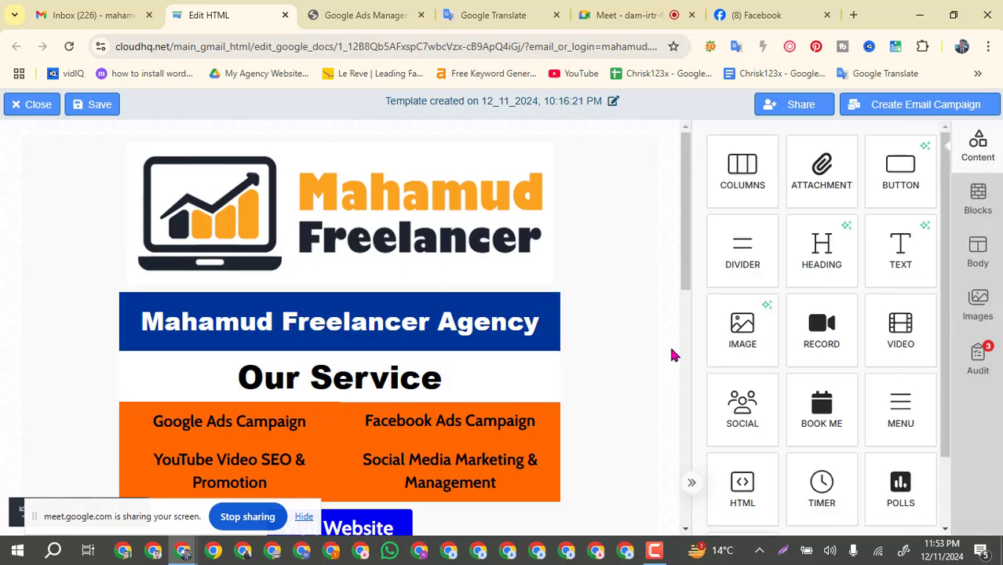
Step: Select the whole "Our Service" heading text and open the link settings for it
left_click(459, 381)
left_click_drag(443, 378, 232, 377)
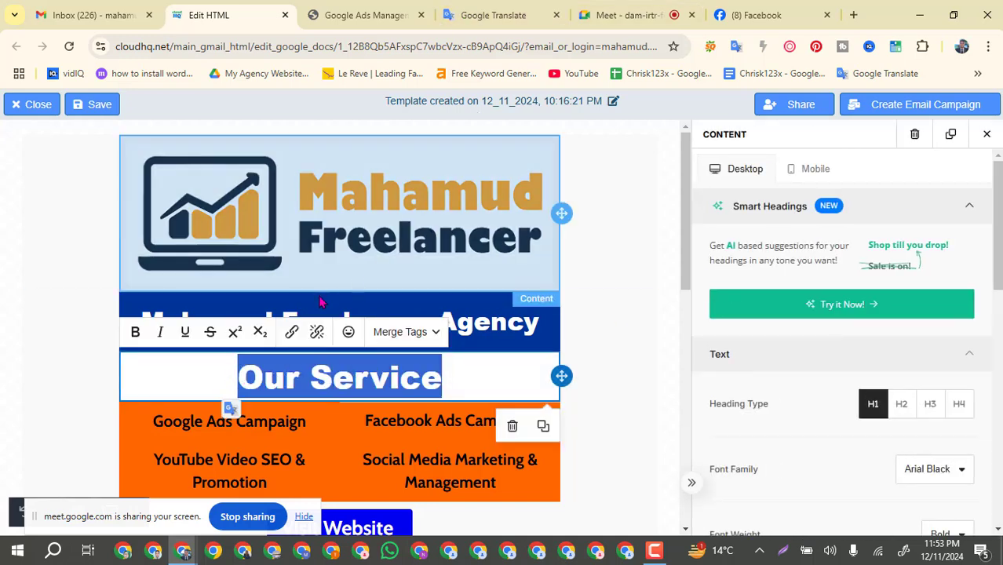
left_click(292, 332)
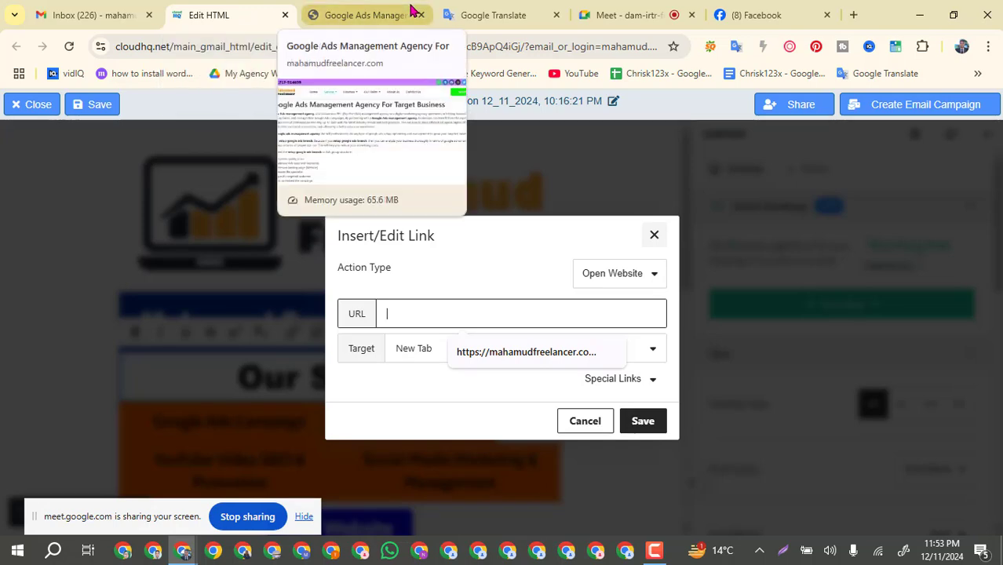
Step: Switch to the agency website, open its main Service page and look through the listed services
left_click(410, 11)
mouse_move(314, 144)
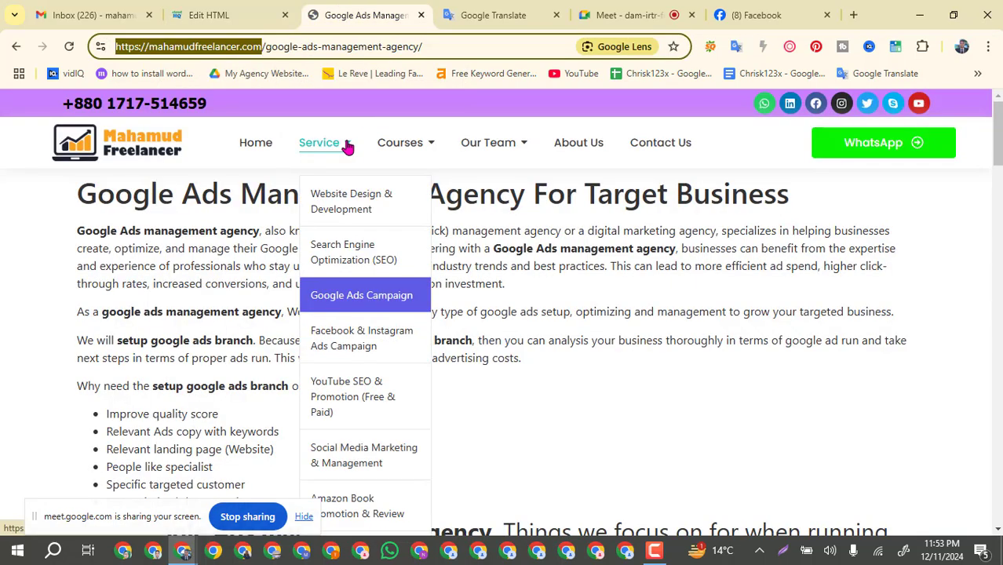
left_click(331, 146)
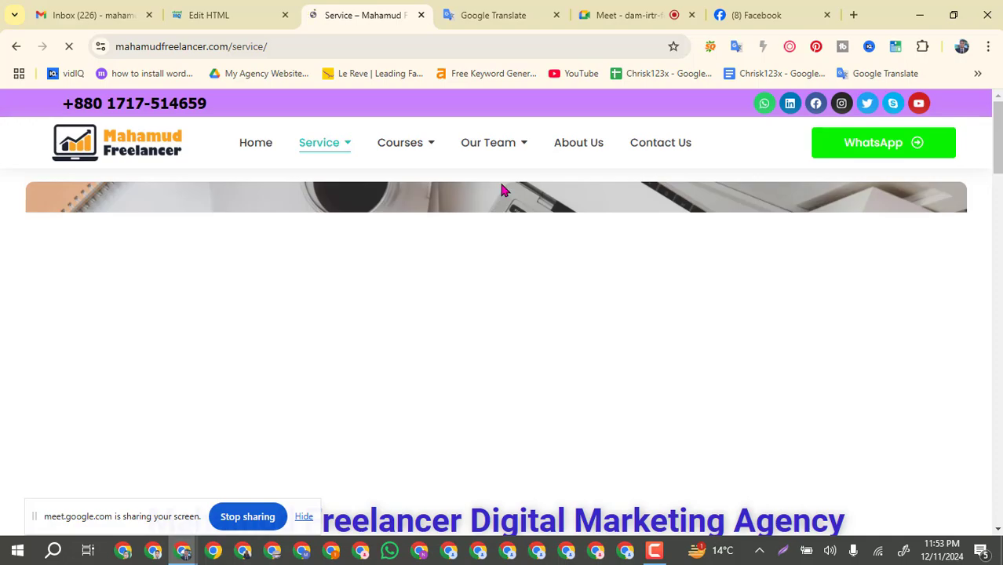
scroll(503, 190, "down", 5)
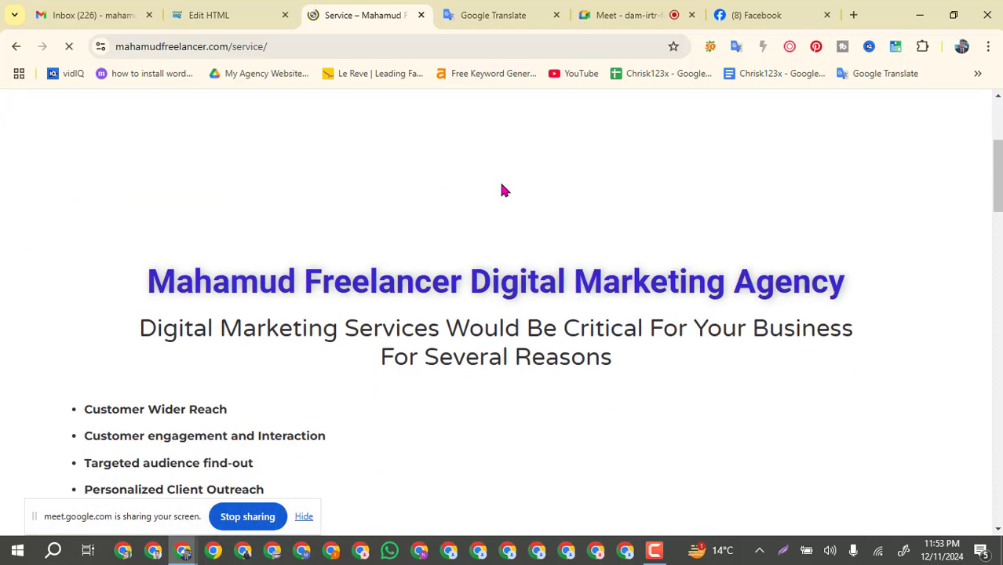
scroll(501, 191, "down", 6)
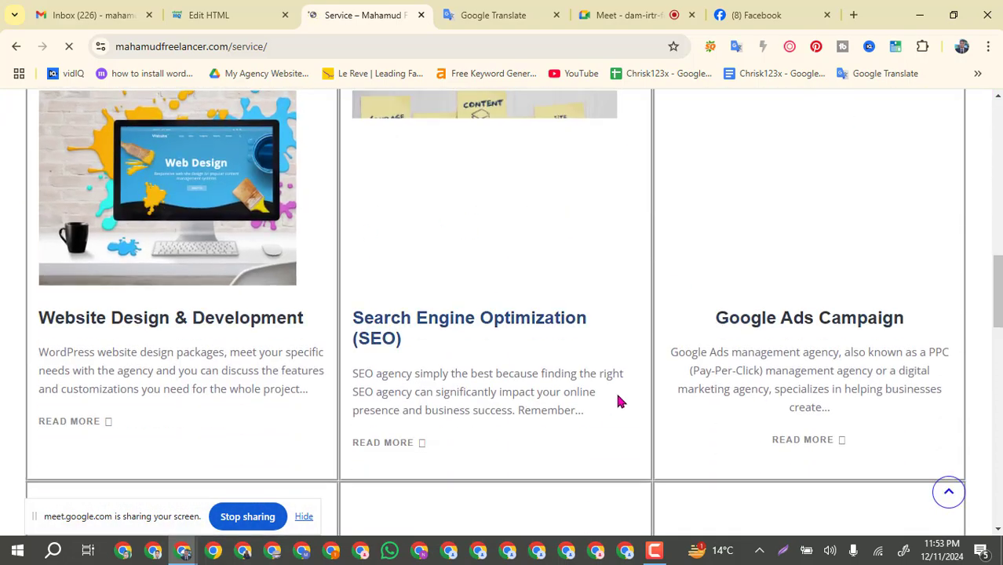
scroll(618, 401, "down", 4)
scroll(618, 401, "up", 15)
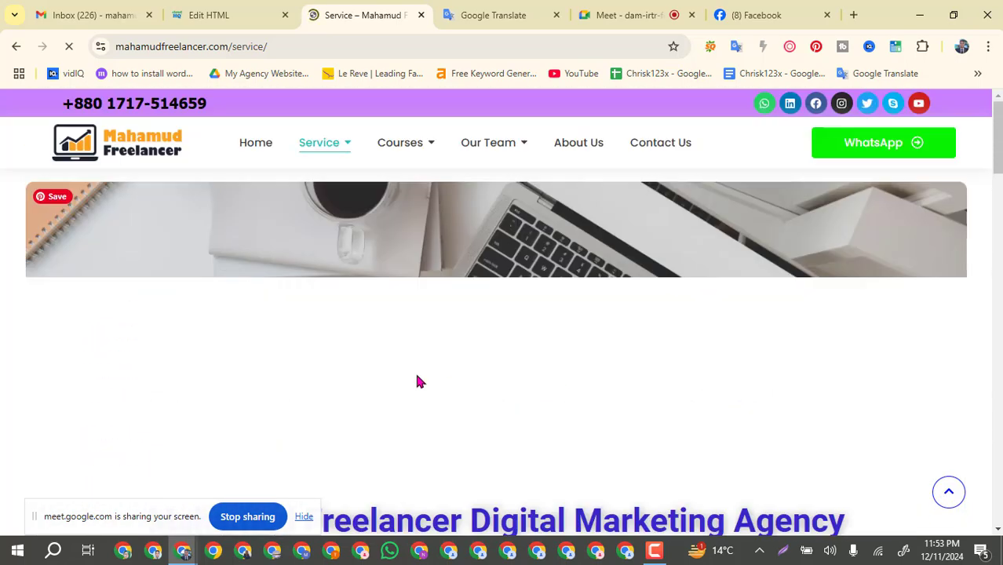
left_click_drag(264, 46, 115, 48)
key("ctrl+c")
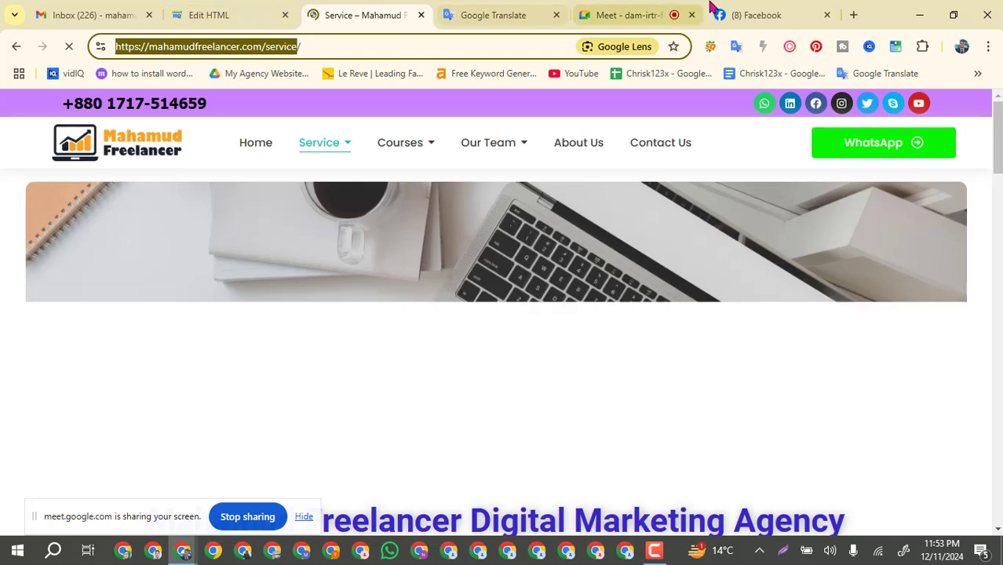
left_click(209, 15)
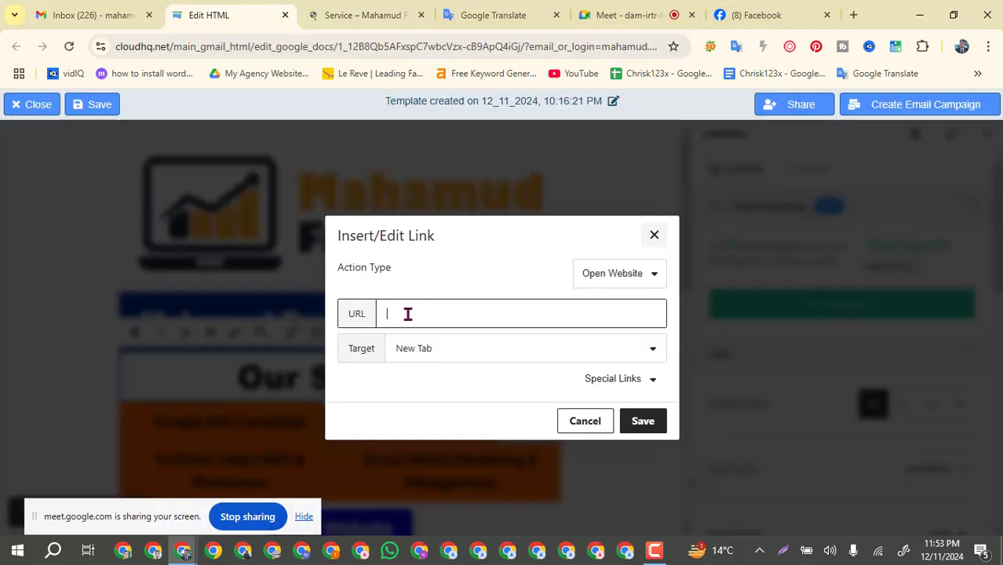
key("ctrl+v")
left_click(639, 420)
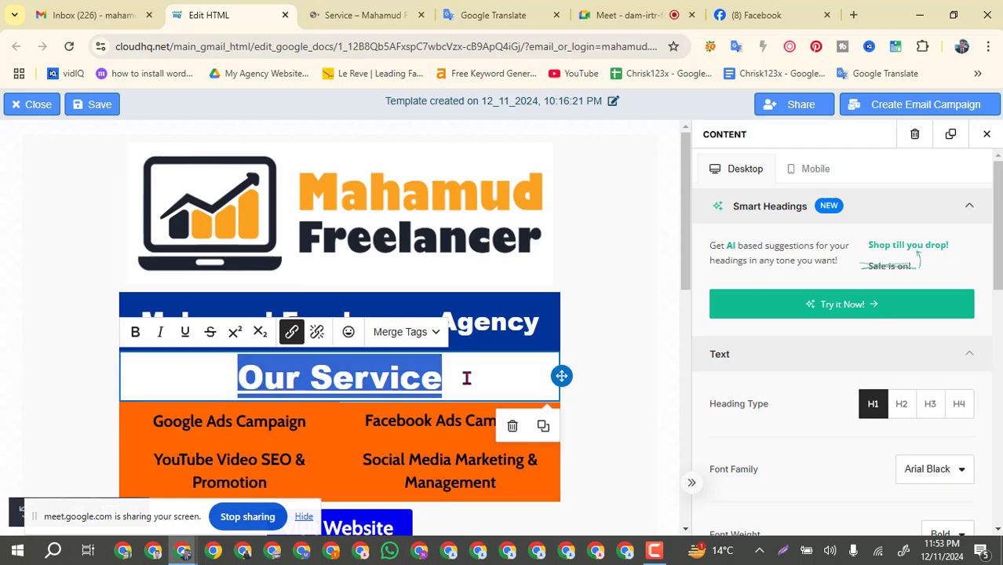
left_click(666, 381)
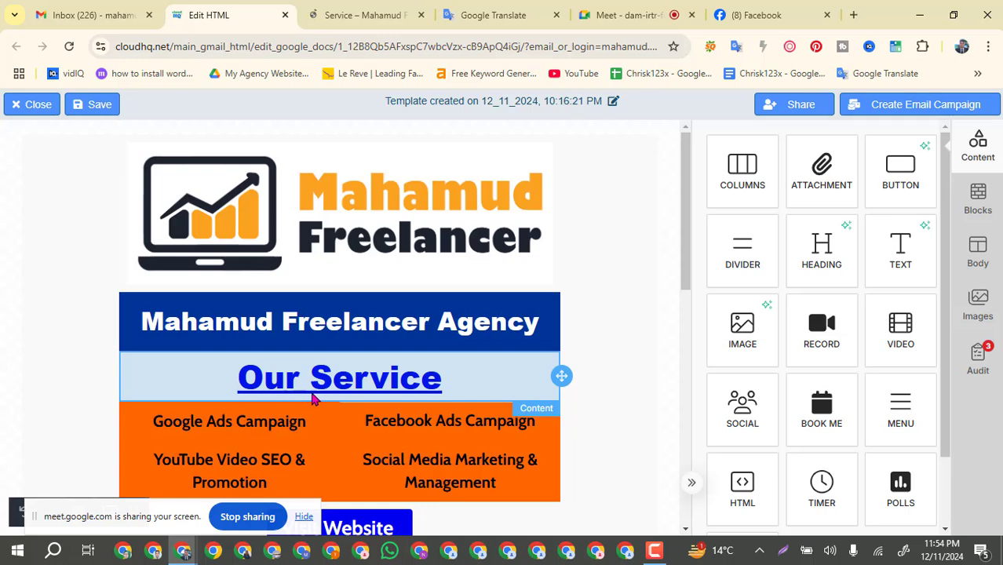
Step: Select the whole "Google Ads Campaign" heading text and open the link settings for it
scroll(667, 383, "down", 3)
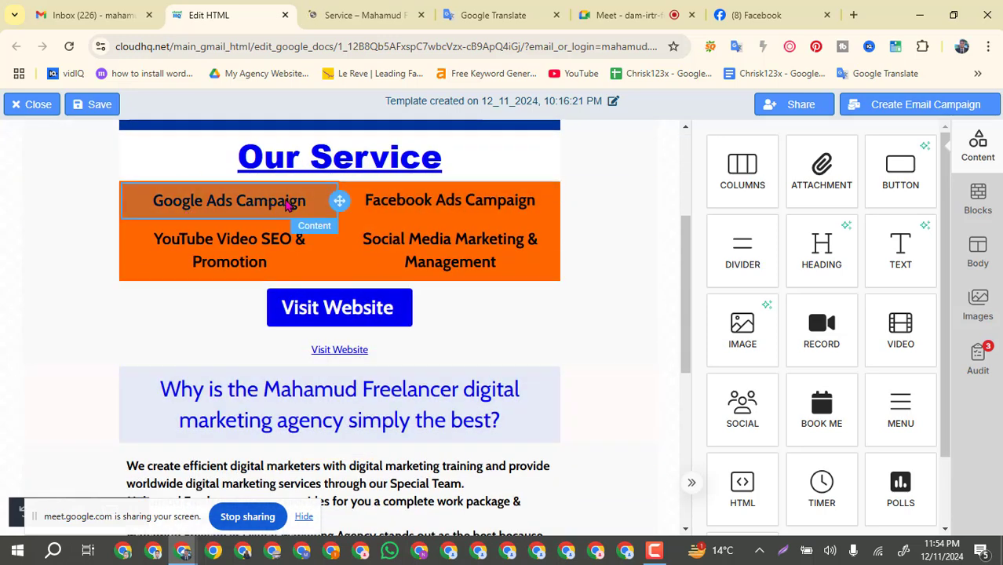
left_click(307, 210)
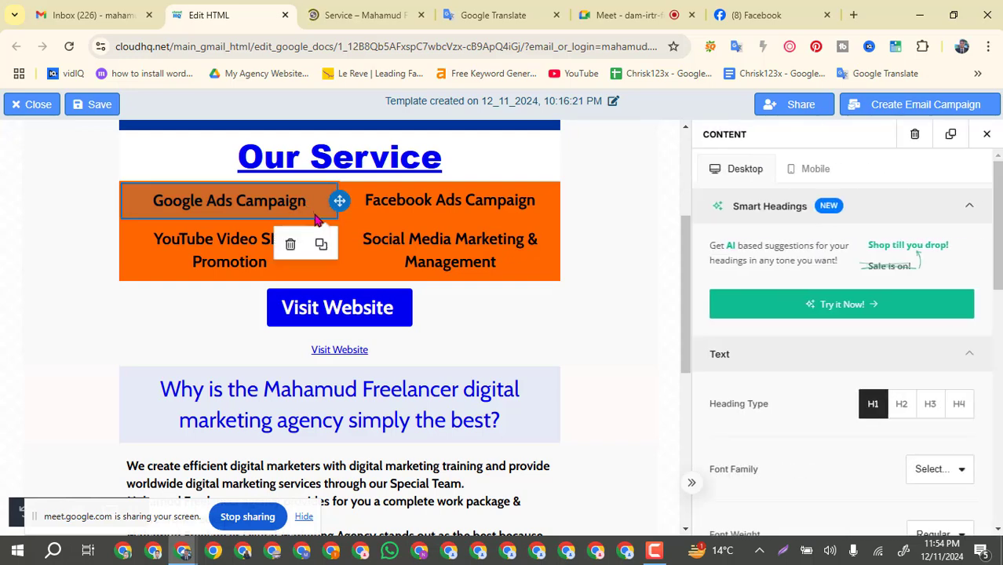
scroll(309, 220, "up", 1)
left_click_drag(308, 273, 143, 273)
left_click(293, 239)
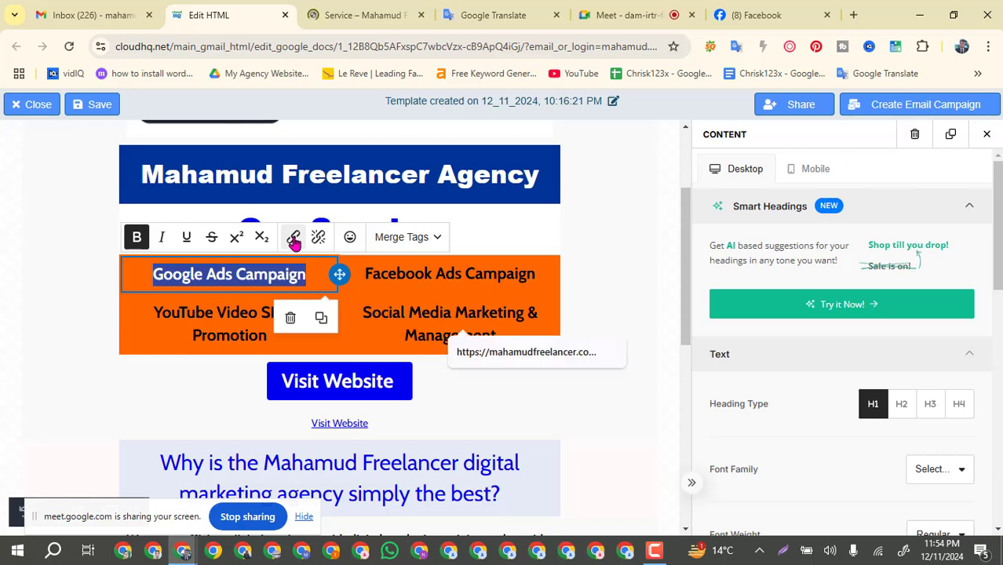
Step: Switch to the agency website, open the Google Ads Campaign service page and copy its address
left_click(346, 13)
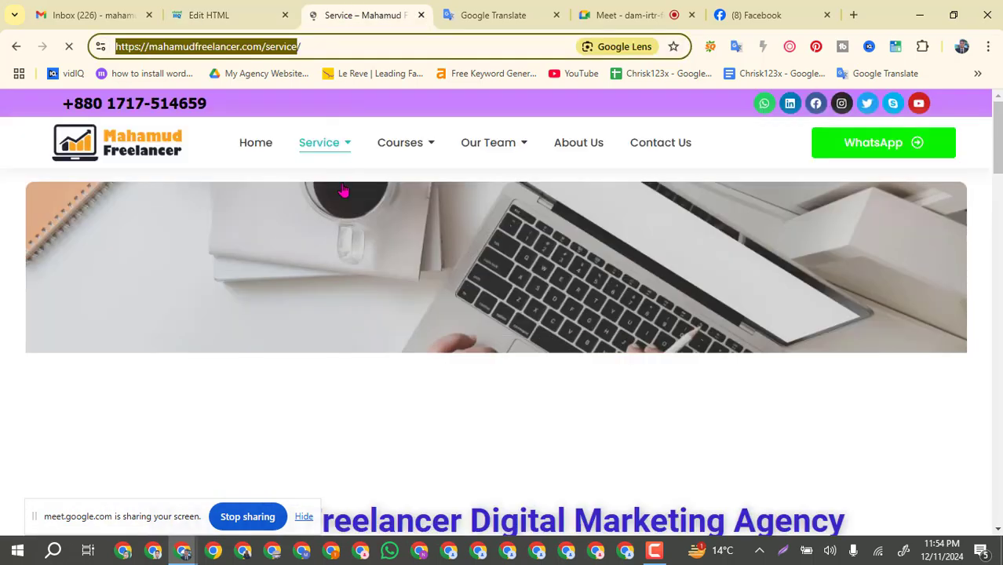
mouse_move(422, 147)
mouse_move(330, 144)
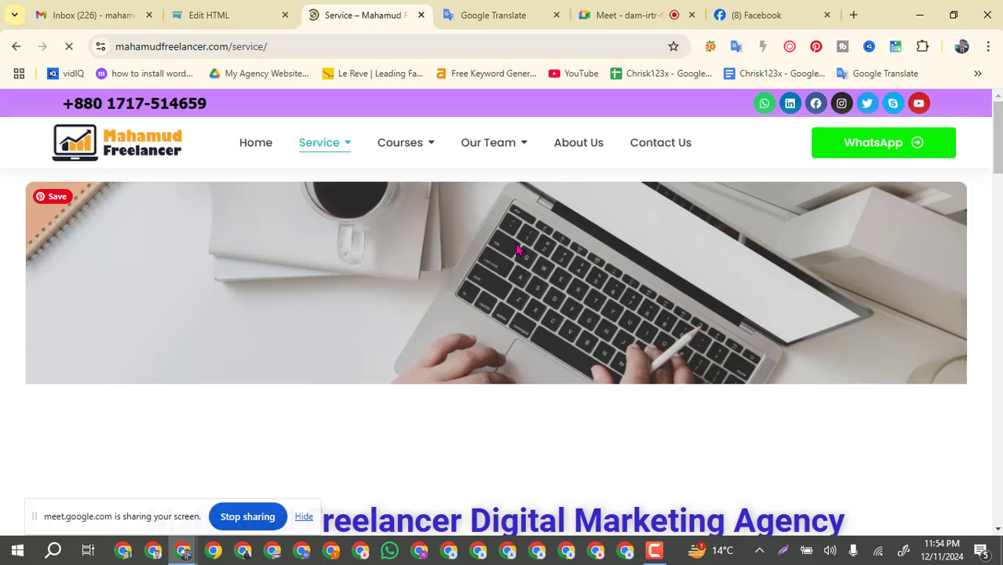
mouse_move(658, 558)
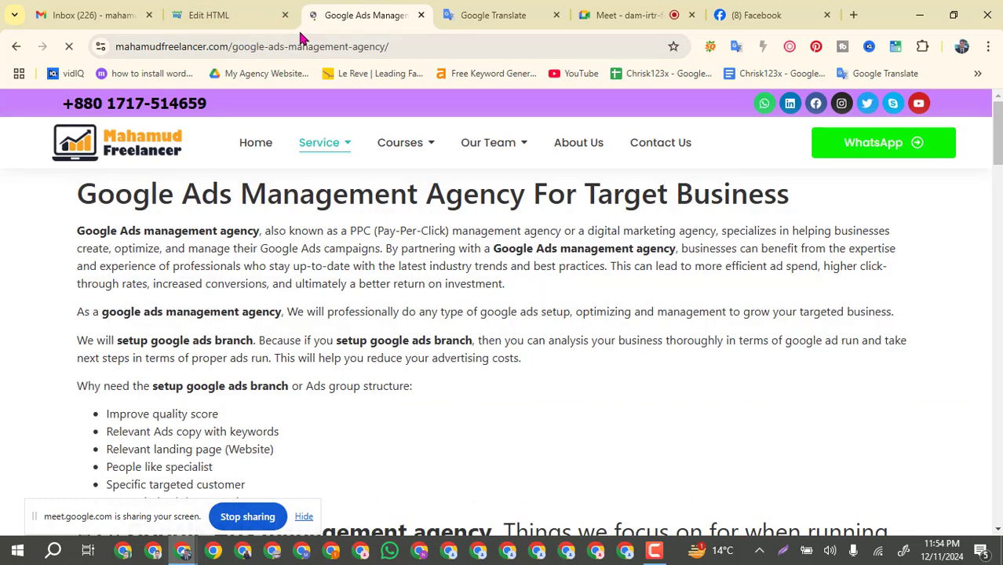
left_click_drag(383, 44, 84, 49)
key("ctrl+c")
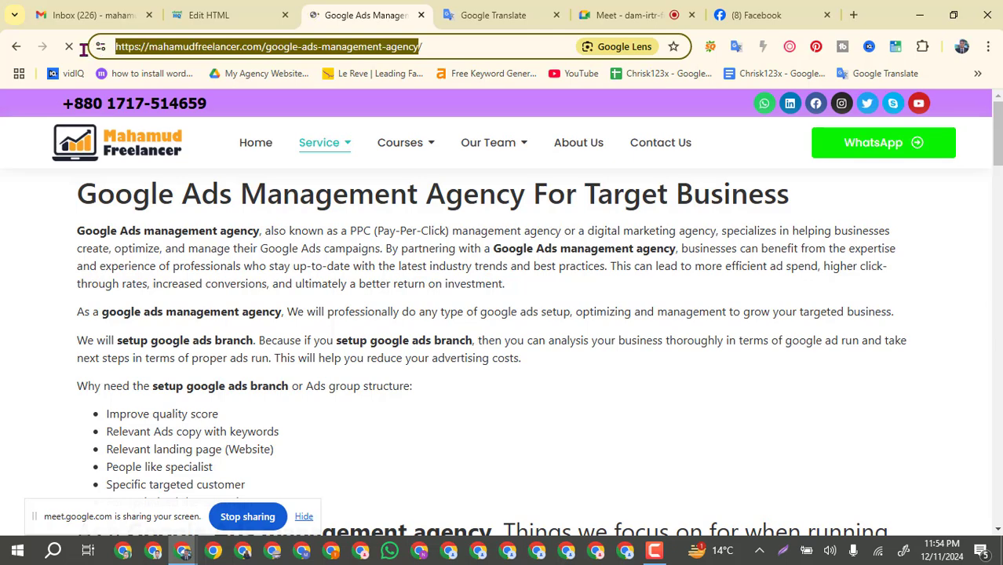
left_click(236, 15)
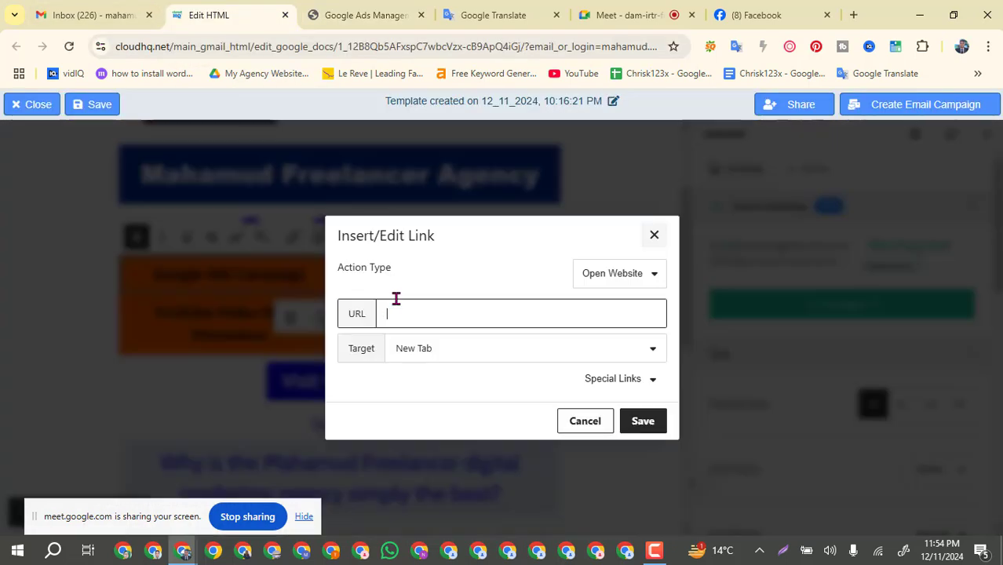
key("ctrl+v")
left_click(643, 422)
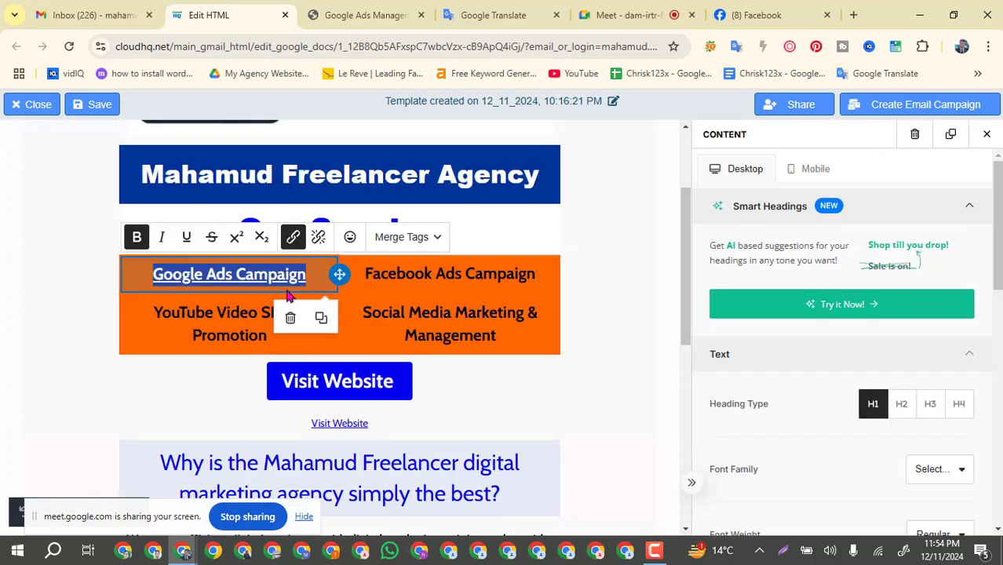
left_click(482, 283)
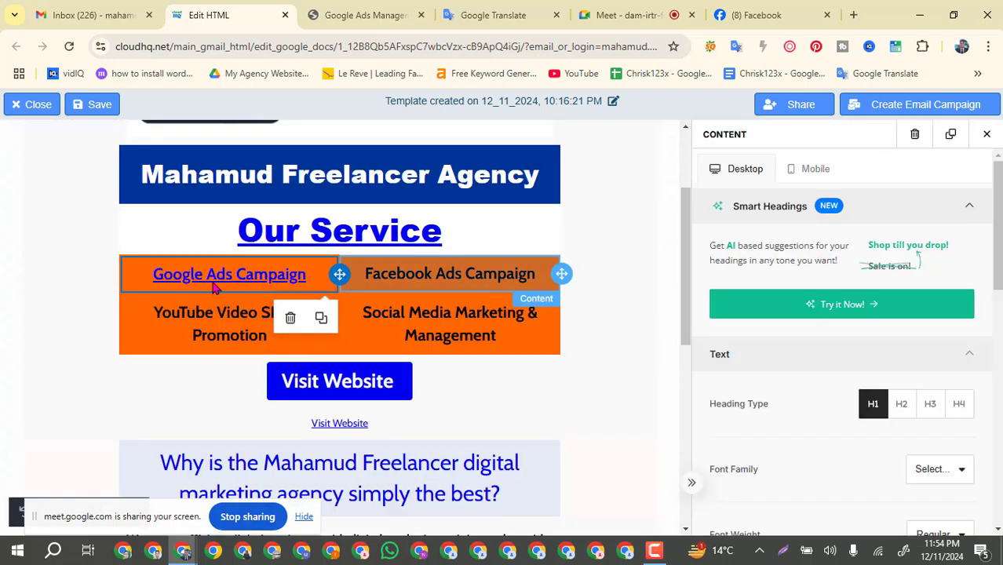
Step: Select the whole "Facebook Ads Campaign" heading text and open the link settings for it
left_click(436, 284)
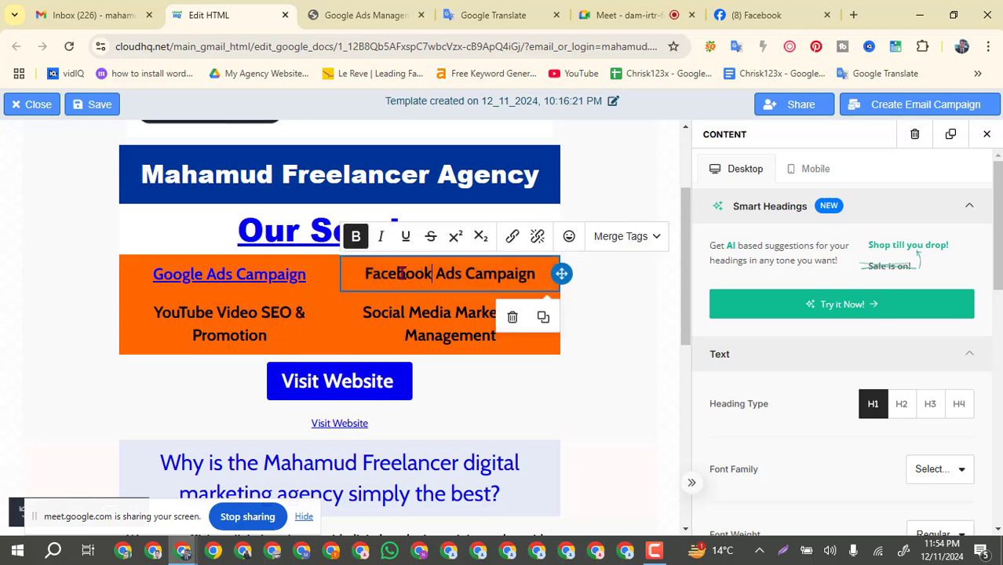
left_click_drag(366, 273, 537, 273)
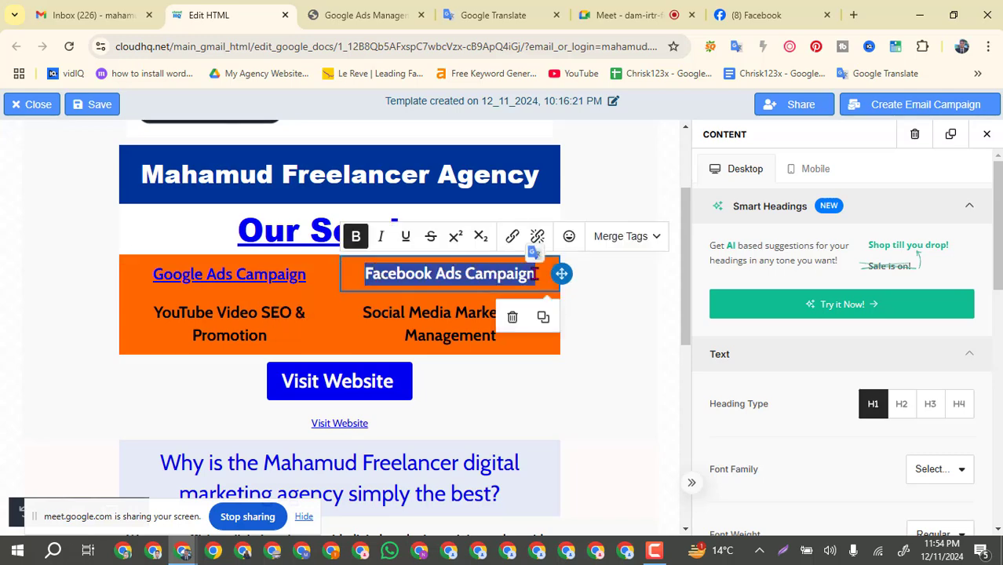
left_click(512, 237)
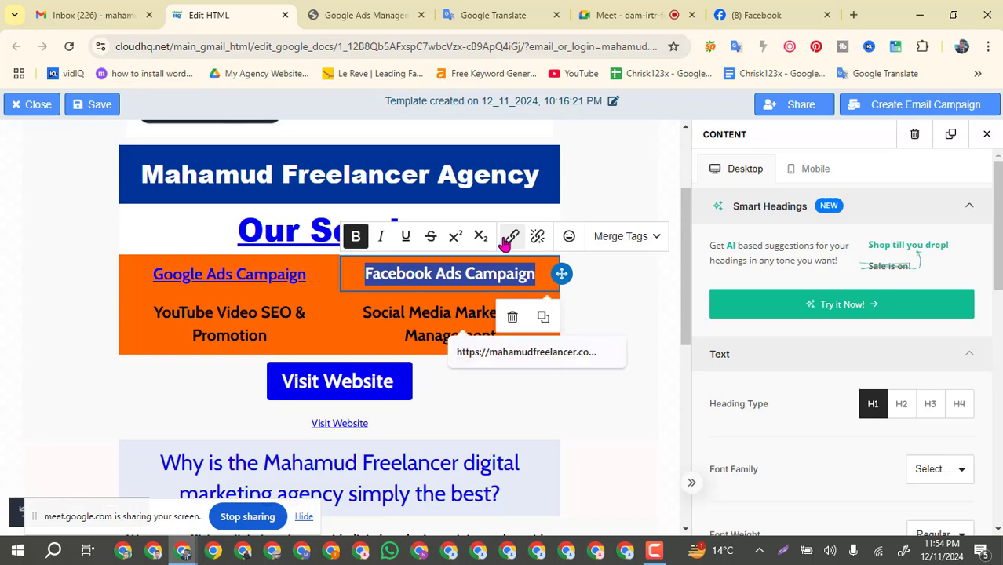
Step: Switch to the agency website, open the Facebook & Instagram Ads Campaign service page and copy its address
left_click(377, 12)
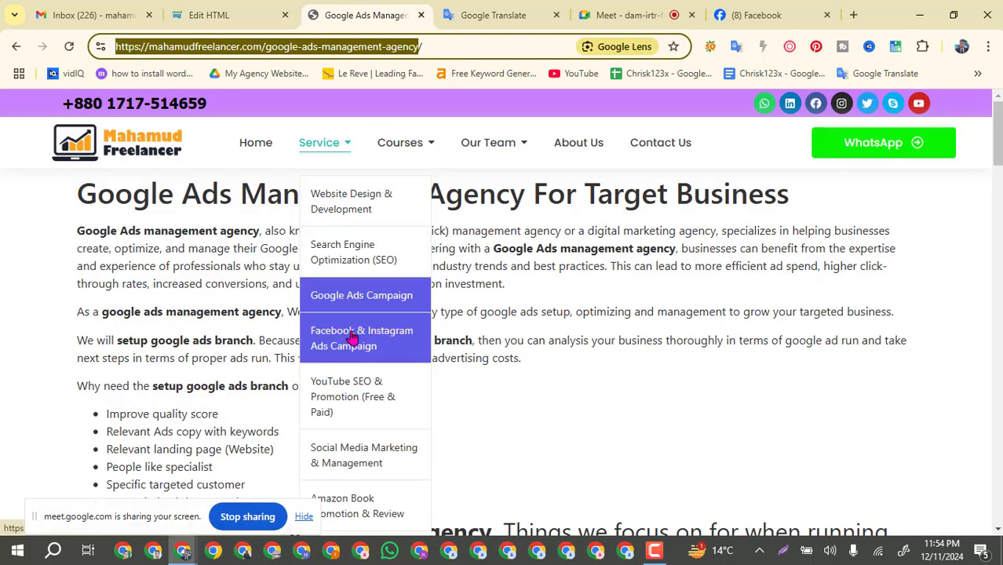
left_click(352, 337)
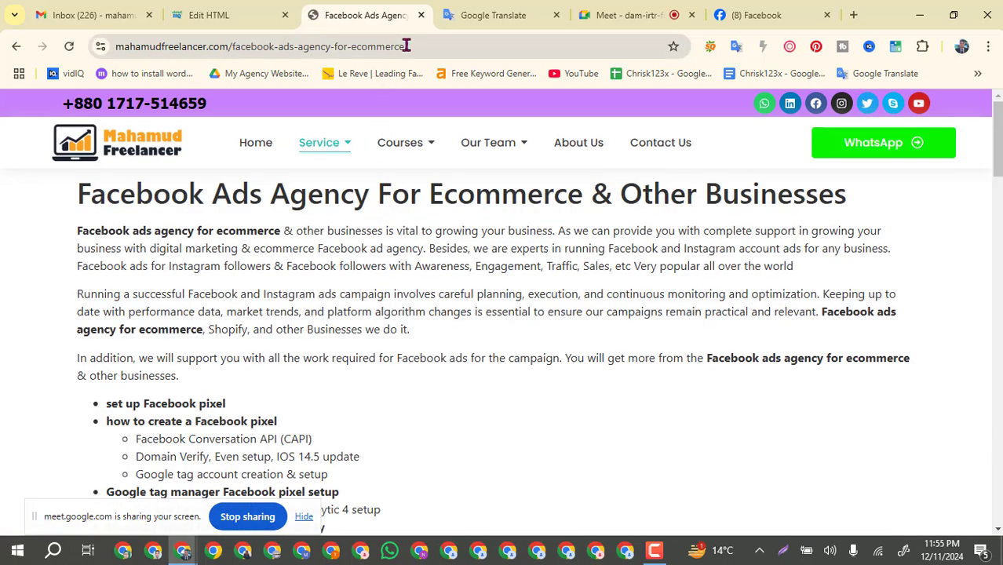
left_click_drag(407, 46, 112, 49)
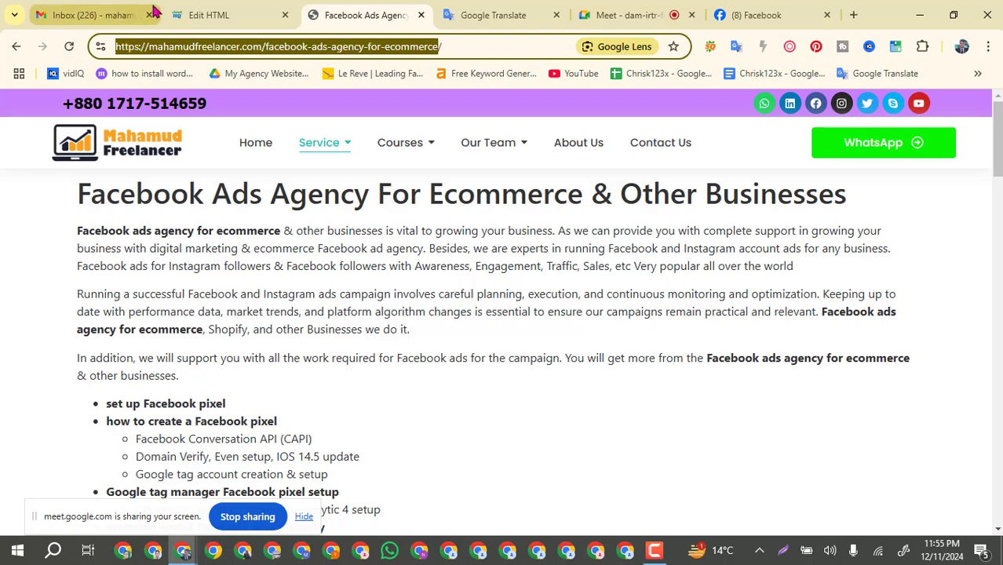
left_click(219, 15)
type("https://mahamudfreelancer.com/facebook-ads-agency-for-ecommerce")
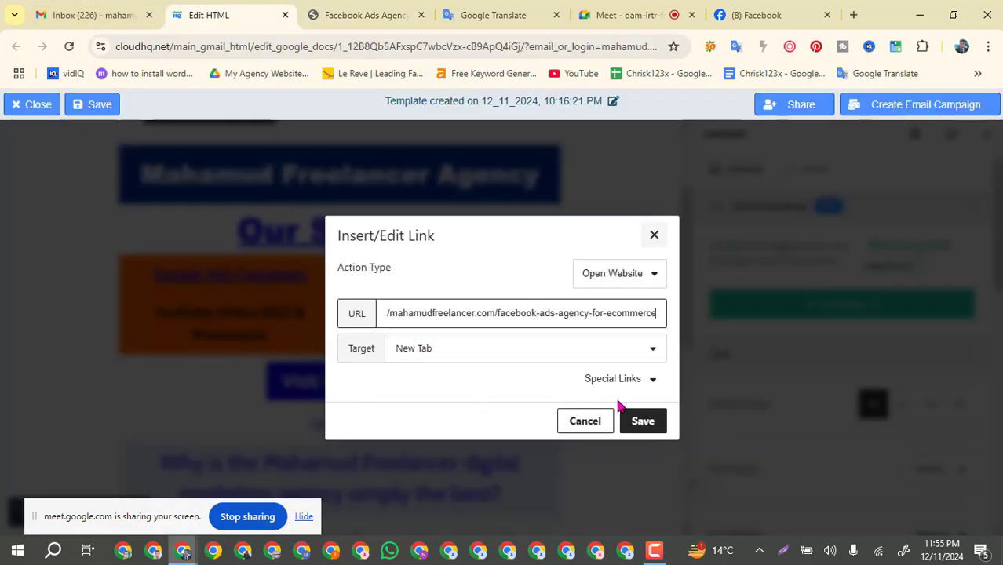
left_click(643, 423)
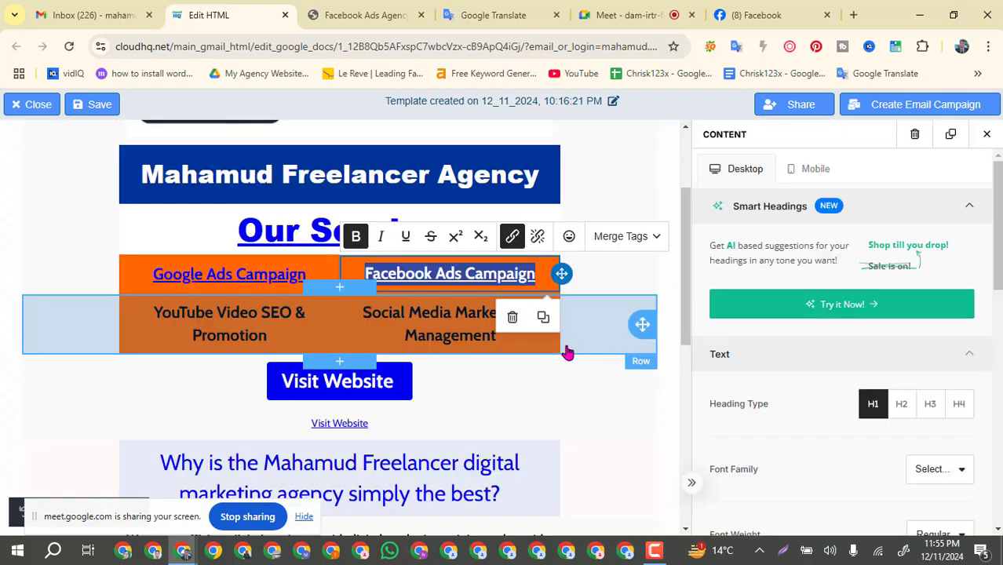
Step: Select the whole "YouTube Video SEO & Promotion" heading text and open the link settings for it
left_click(248, 324)
left_click(268, 336)
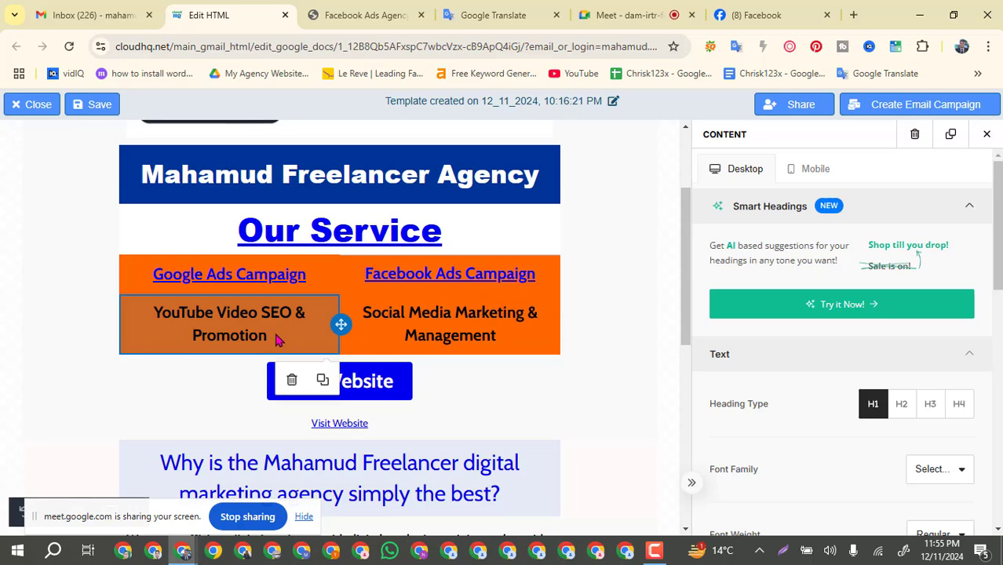
left_click(269, 338)
left_click_drag(269, 339, 143, 310)
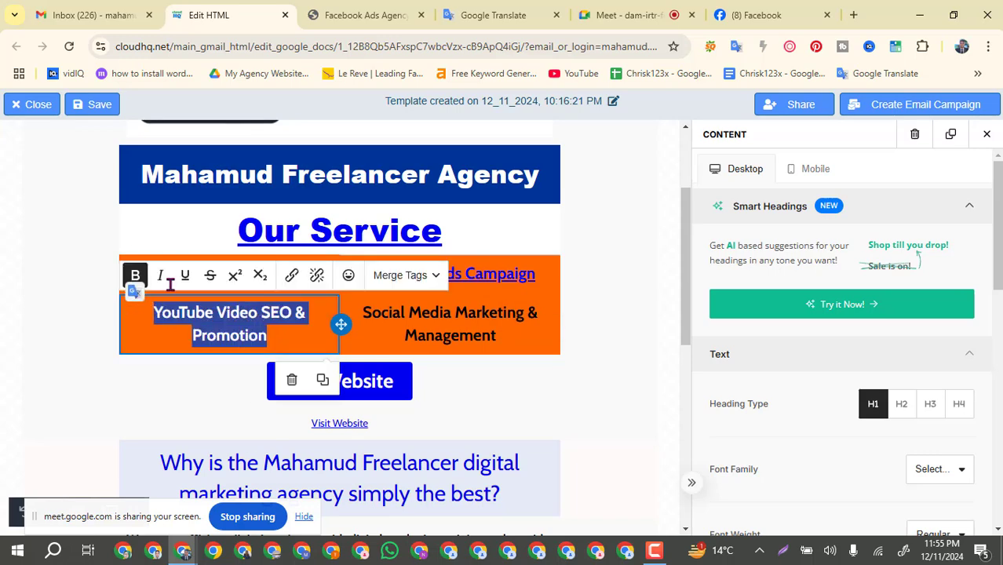
left_click(292, 277)
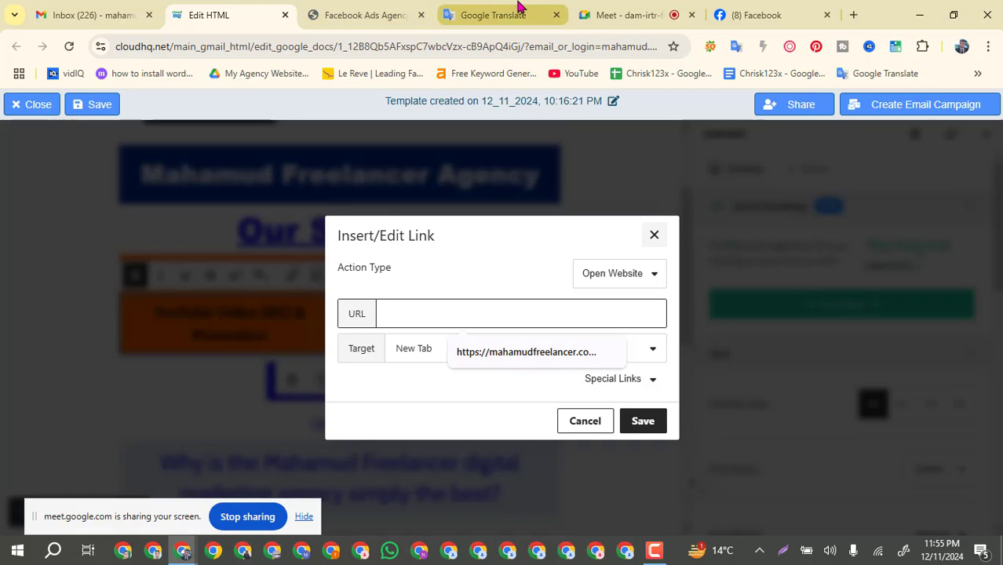
Step: Switch to the agency website, open the YouTube SEO & Promotion service page and copy its address
left_click(506, 14)
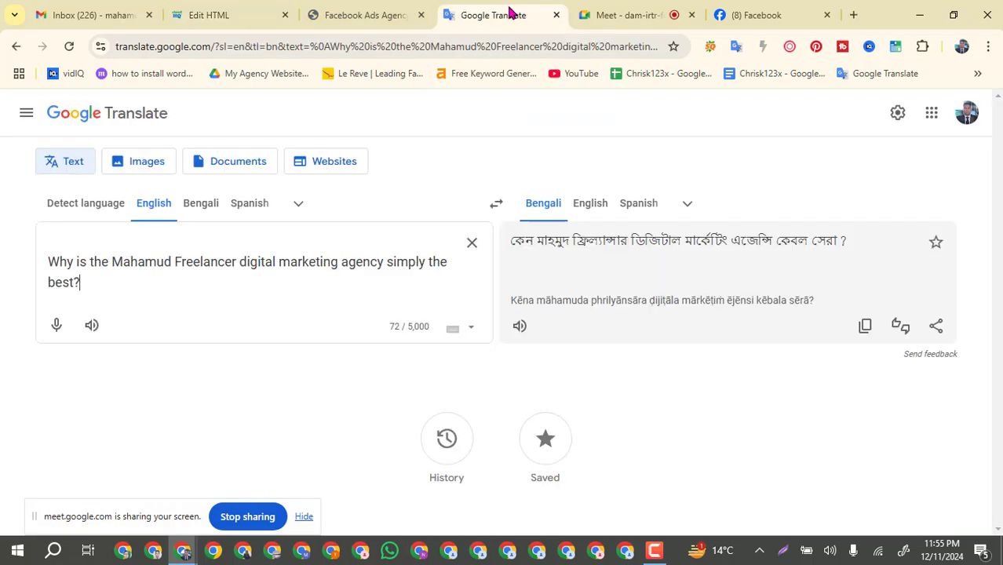
left_click(357, 14)
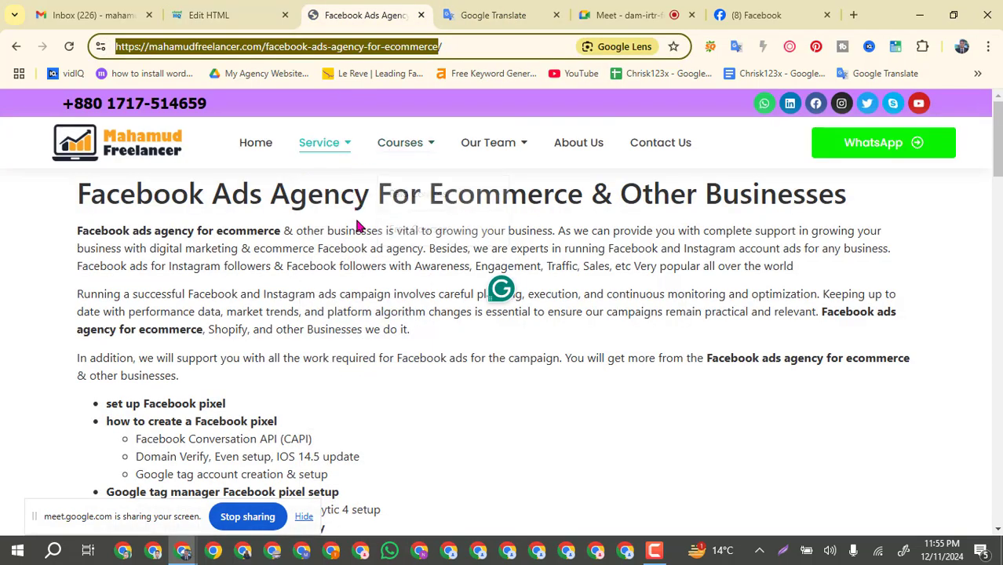
mouse_move(326, 145)
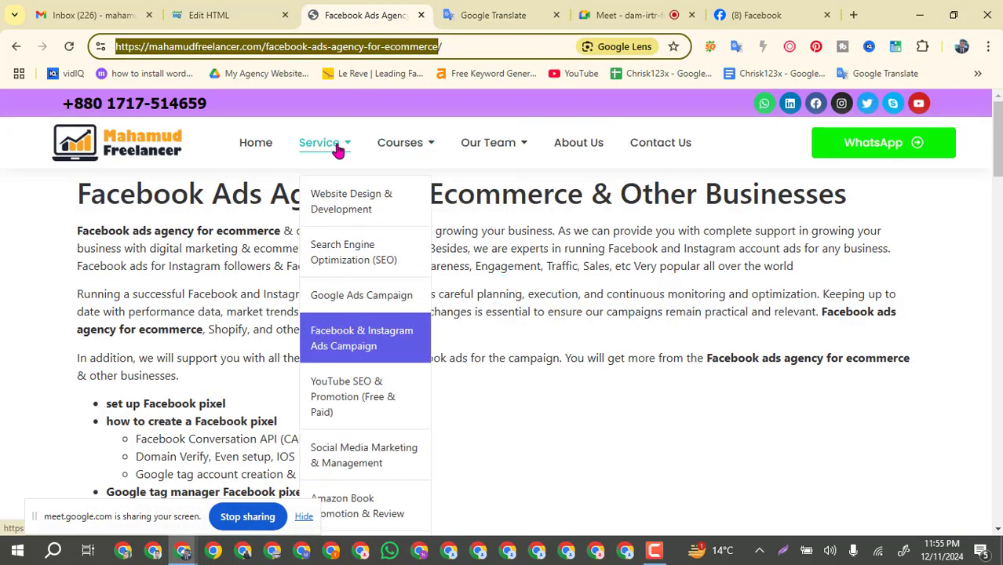
left_click(348, 384)
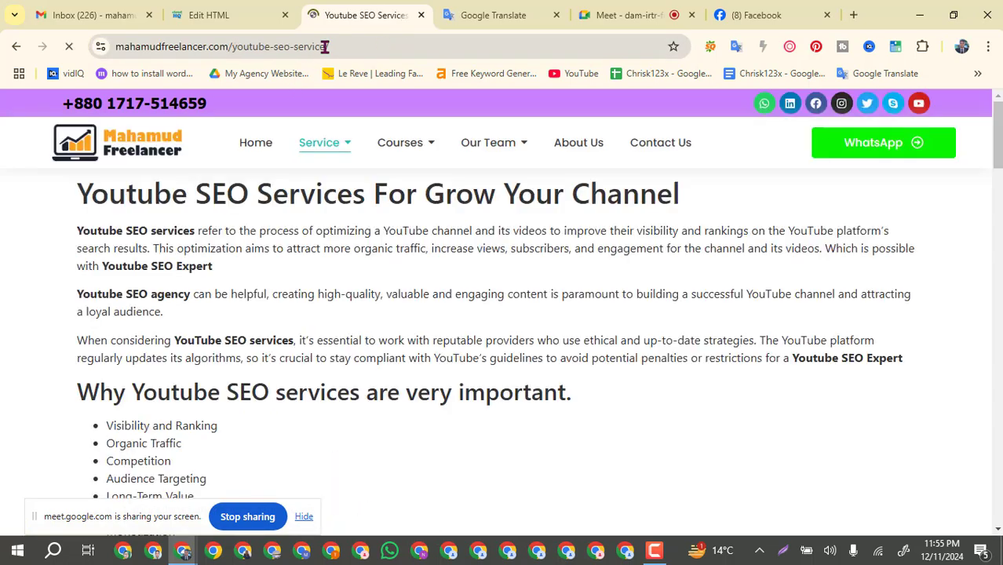
left_click_drag(324, 47, 82, 55)
key("ctrl+c")
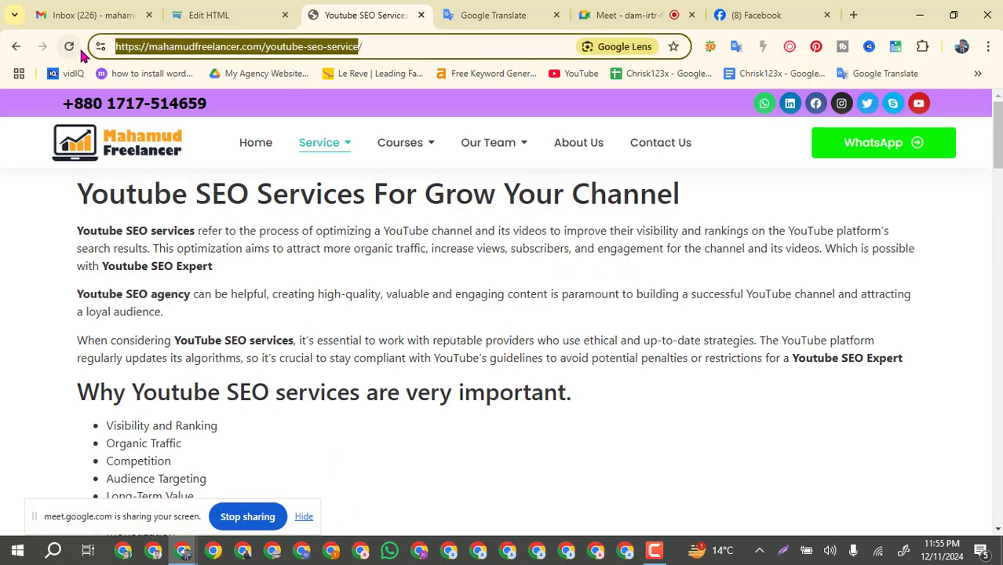
left_click(201, 15)
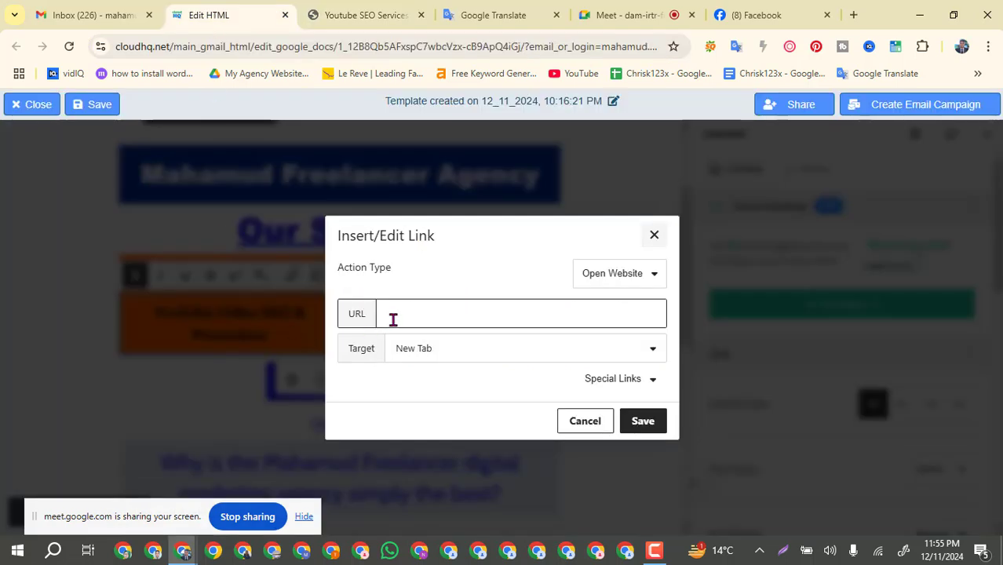
key("ctrl+v")
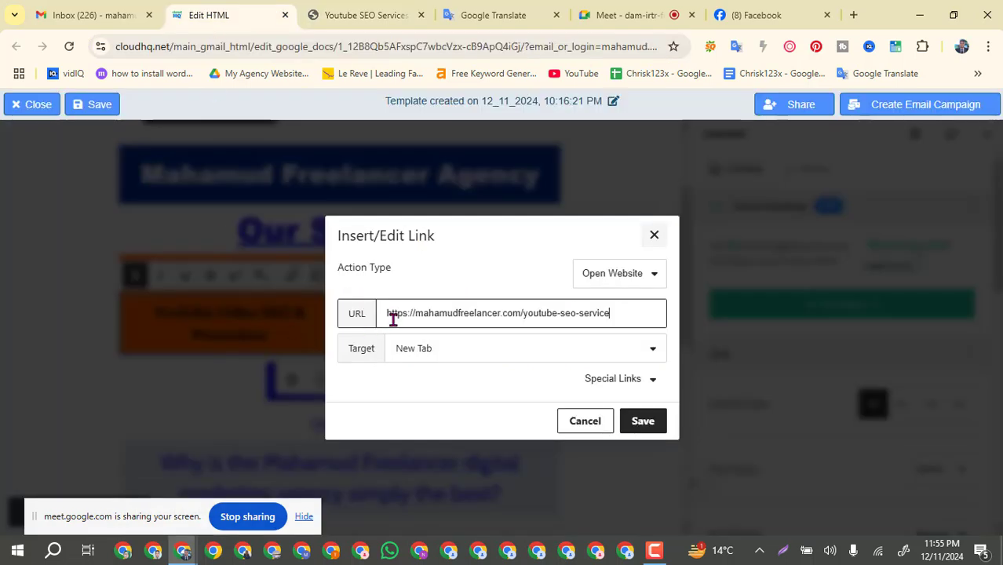
left_click(642, 422)
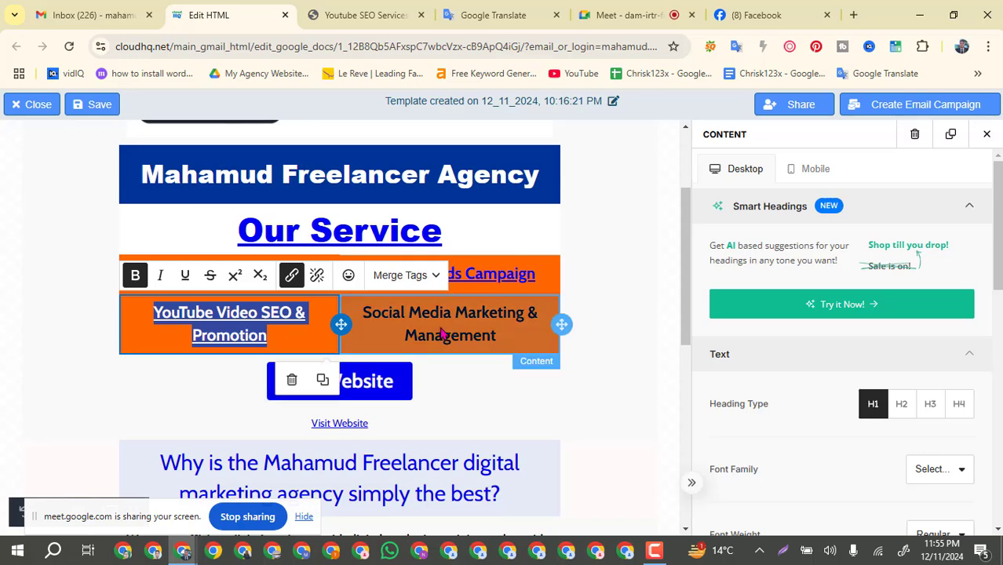
Step: Select the whole "Social Media Marketing & Management" heading text in the orange service block
left_click(504, 343)
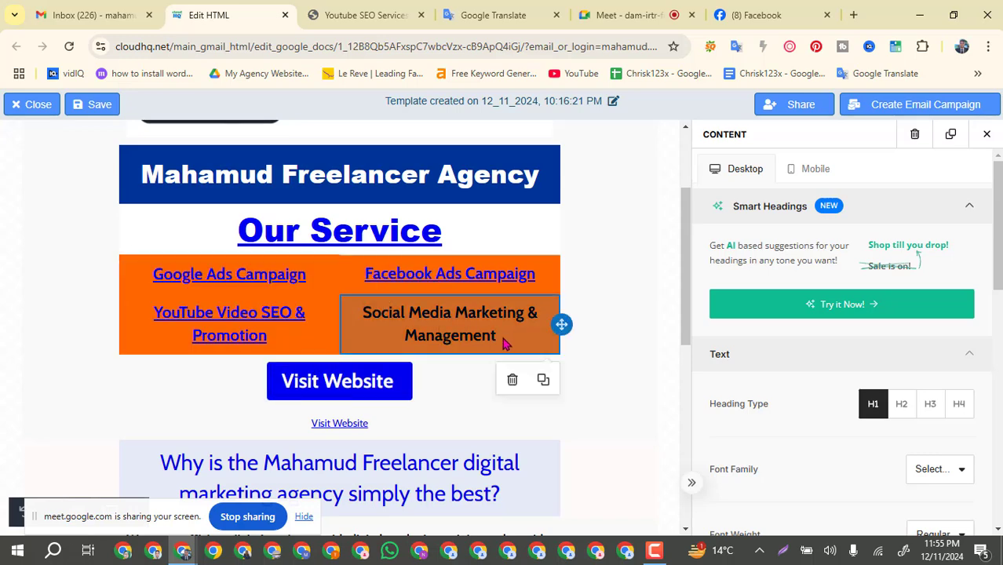
left_click(498, 336)
left_click_drag(497, 336, 355, 317)
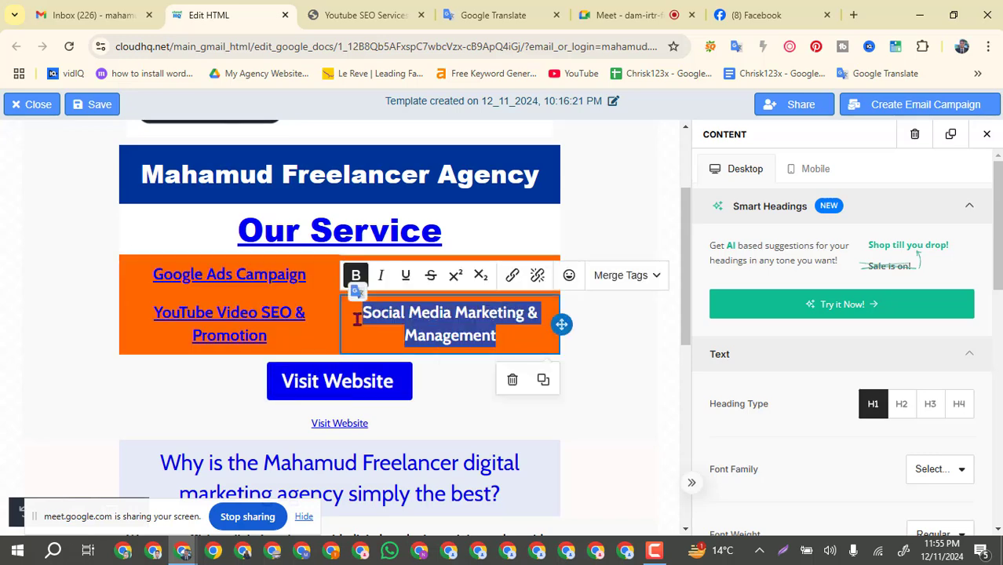
Step: Switch to the agency website, open the Social Media Marketing & Management service page and copy its address
left_click(369, 15)
mouse_move(337, 172)
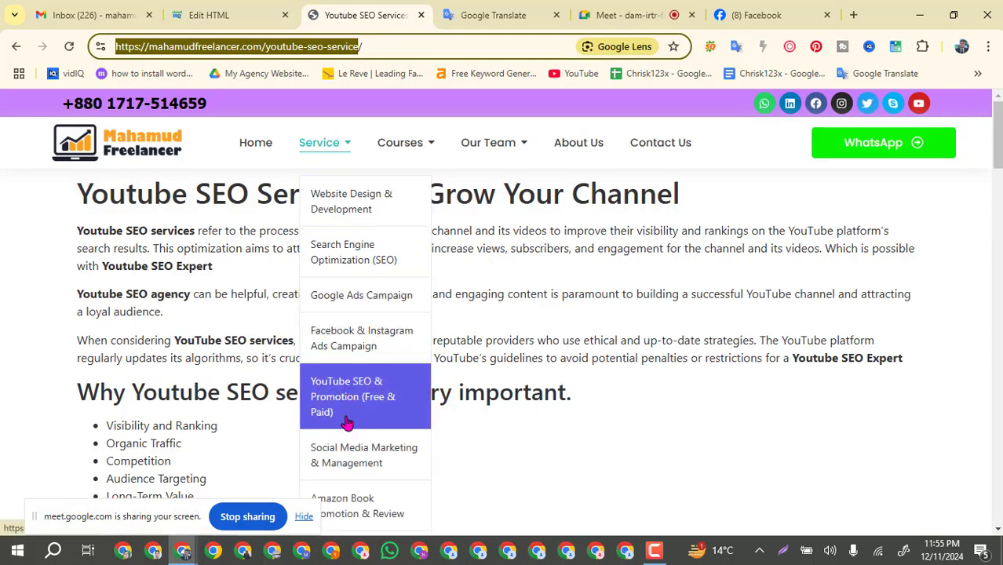
left_click(349, 458)
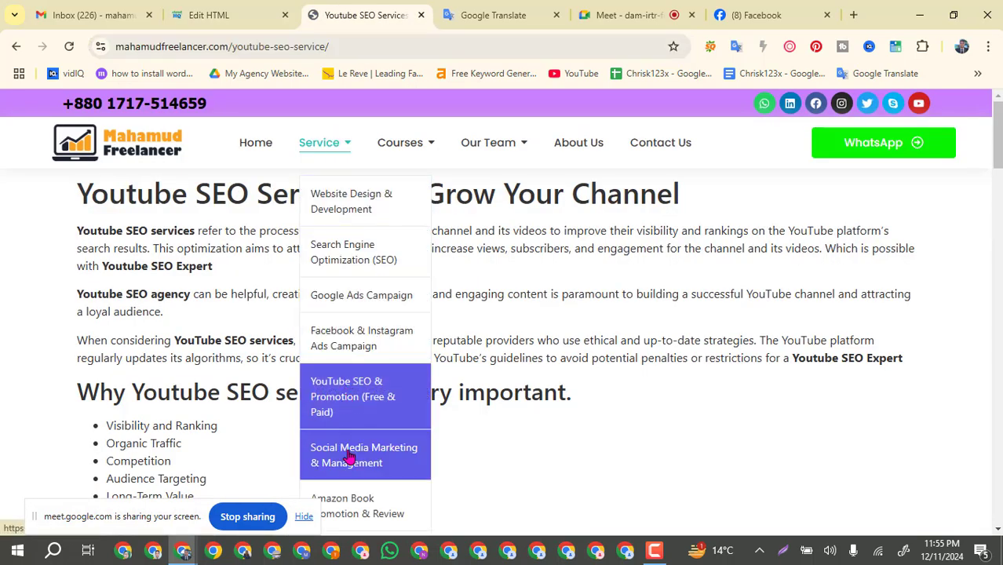
left_click(323, 46)
left_click(387, 49)
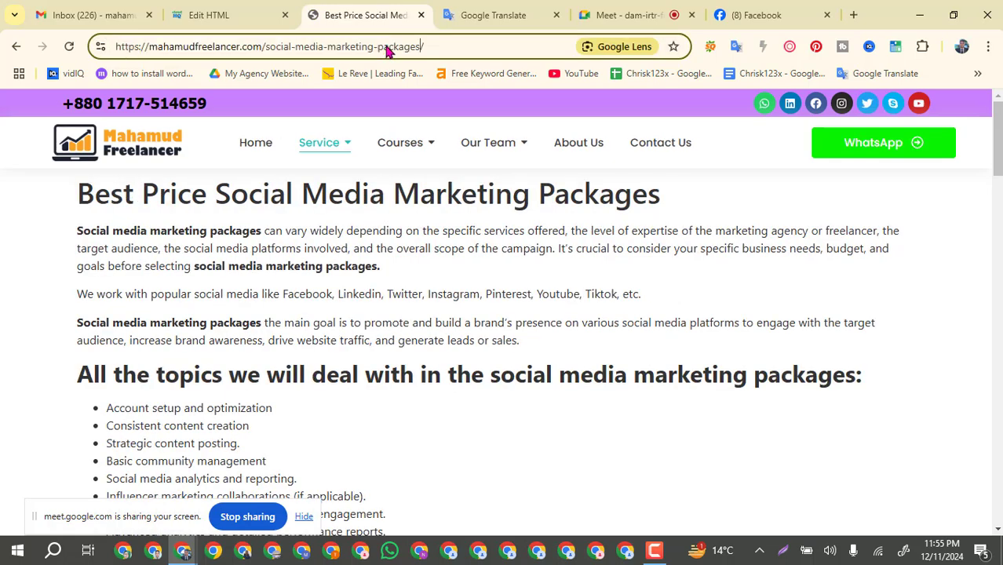
left_click_drag(422, 47, 100, 45)
key("ctrl+c")
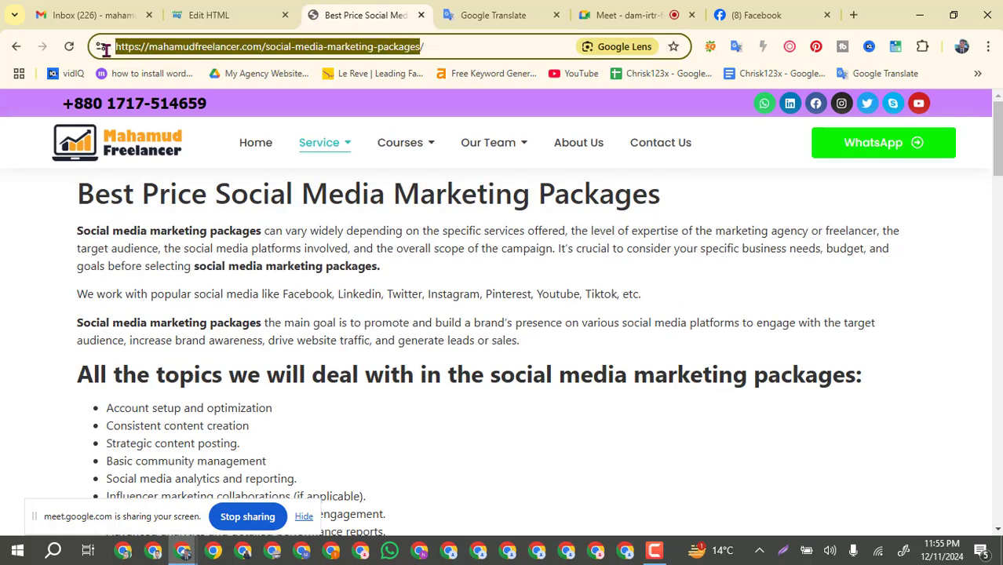
left_click(217, 13)
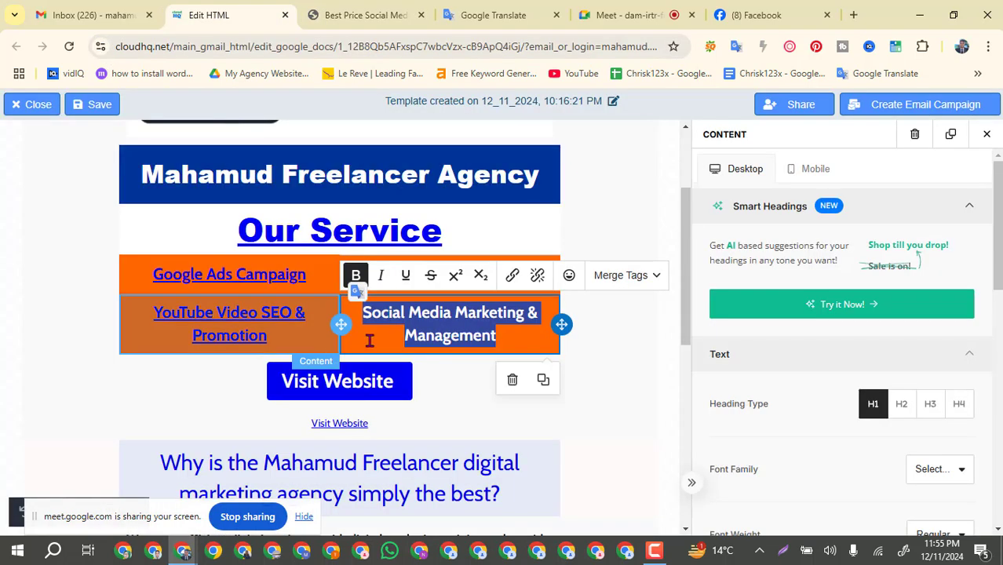
left_click(511, 276)
key("ctrl+v")
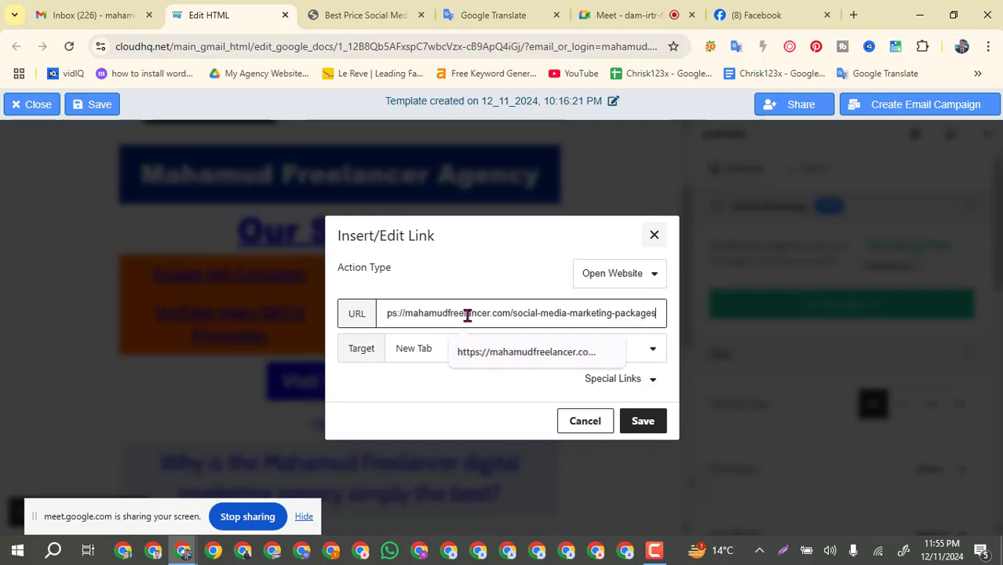
key("Return")
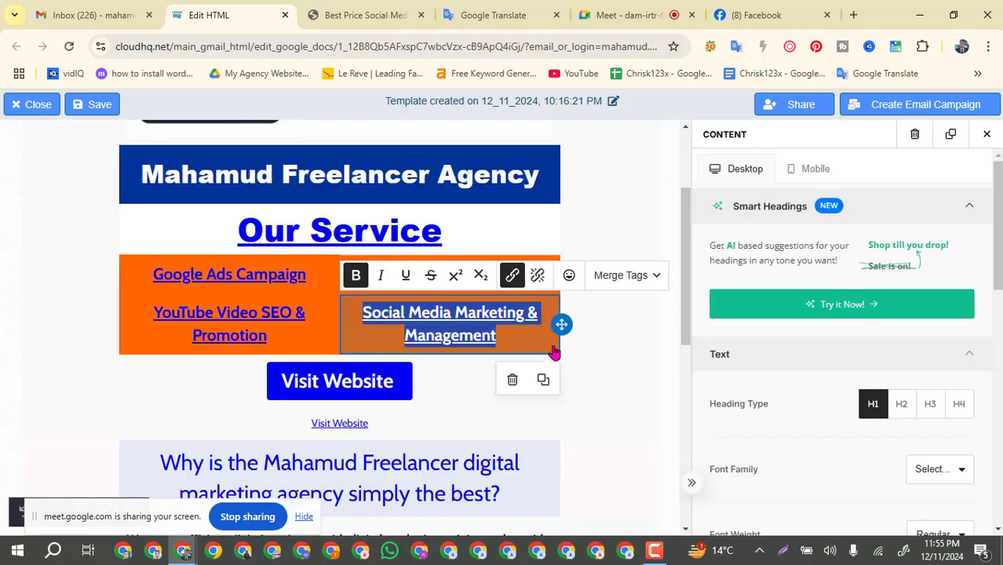
left_click(663, 364)
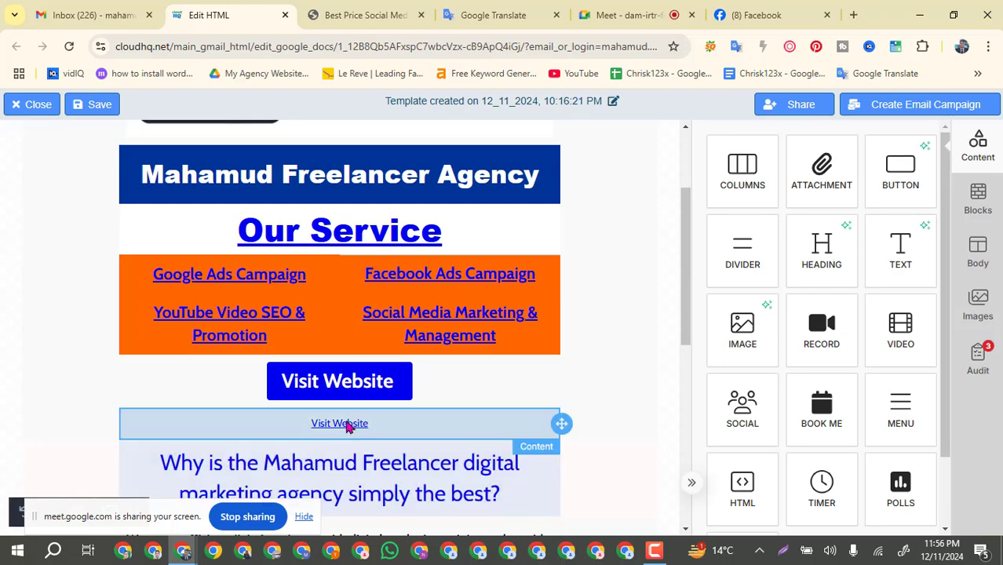
Step: Review the whole email template from the logo and linked service headings down to the banner image and social icons
scroll(665, 409, "down", 4)
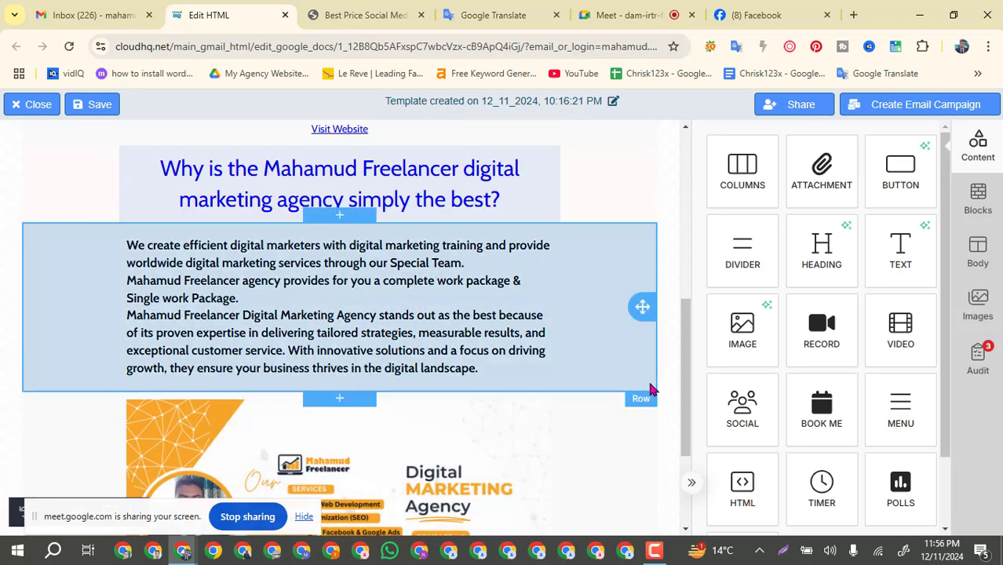
scroll(650, 389, "down", 3)
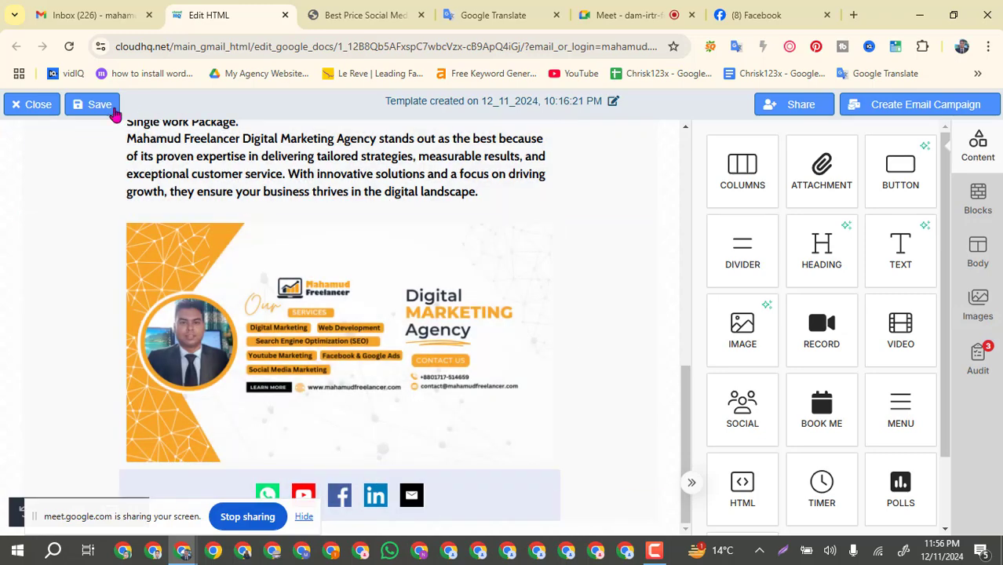
scroll(399, 328, "up", 4)
scroll(398, 328, "up", 4)
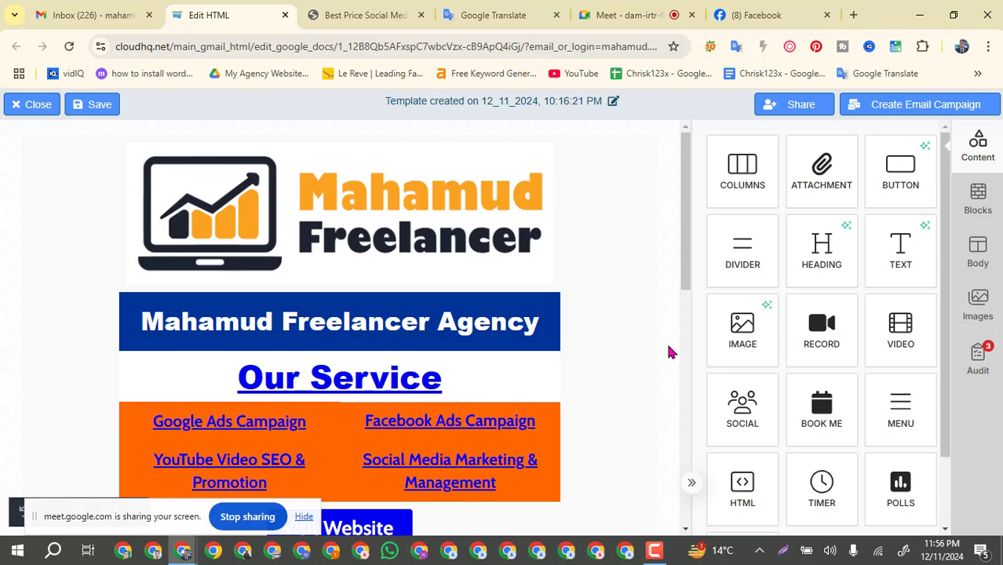
scroll(669, 352, "down", 4)
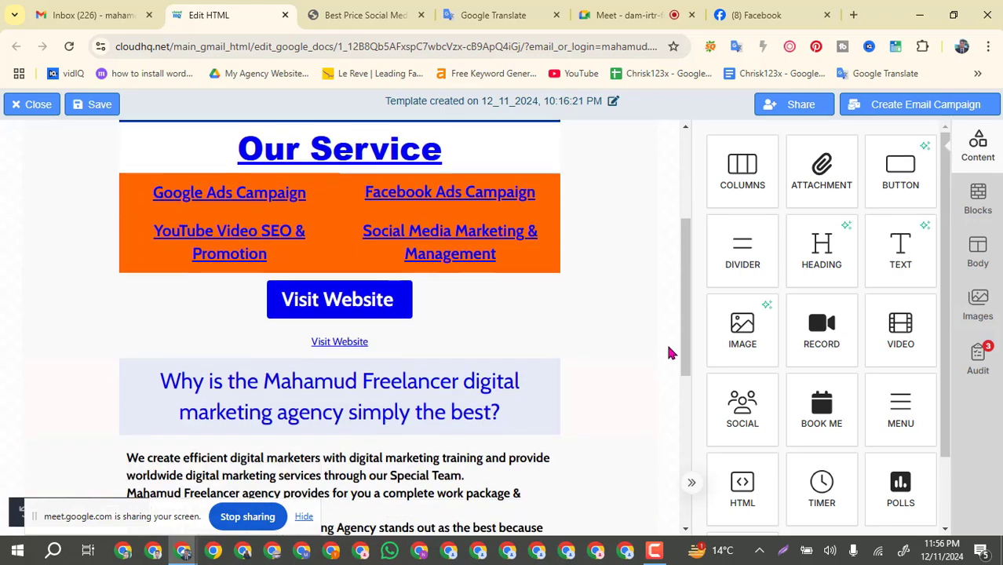
scroll(668, 352, "down", 4)
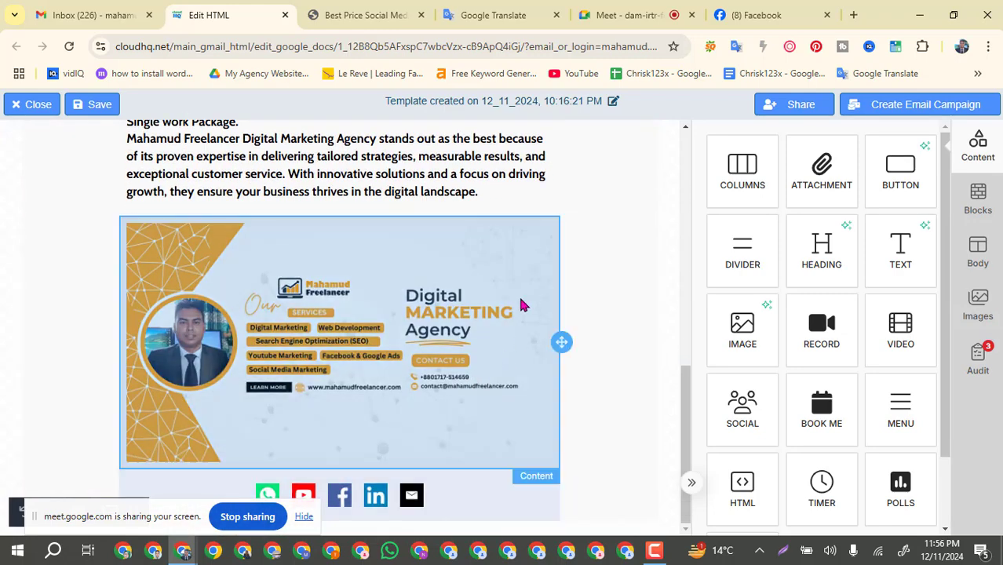
scroll(524, 305, "up", 4)
scroll(523, 305, "up", 4)
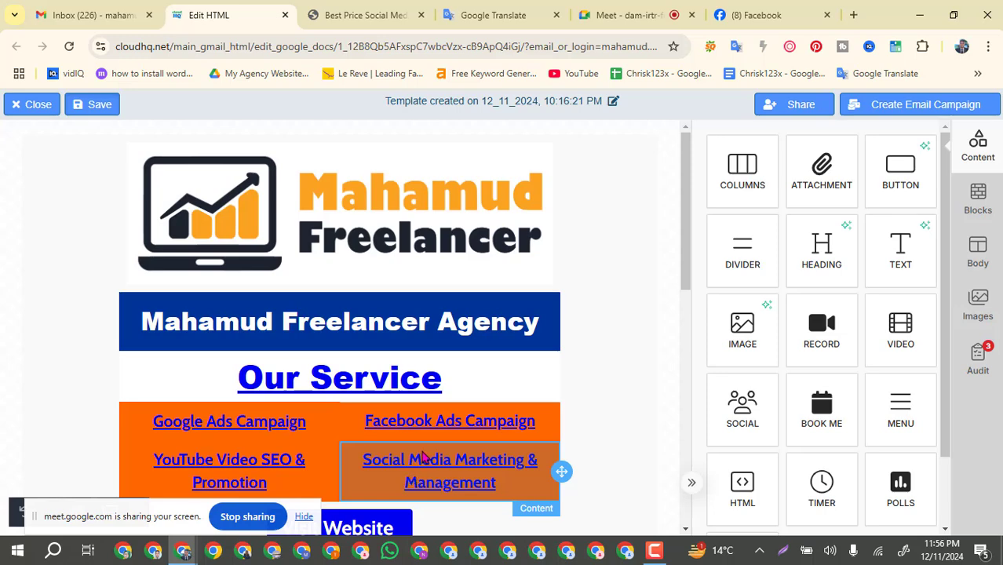
Step: Check the linked "Our Service" heading against the open social media marketing page on the agency website, and deselect the heading
scroll(395, 379, "down", 2)
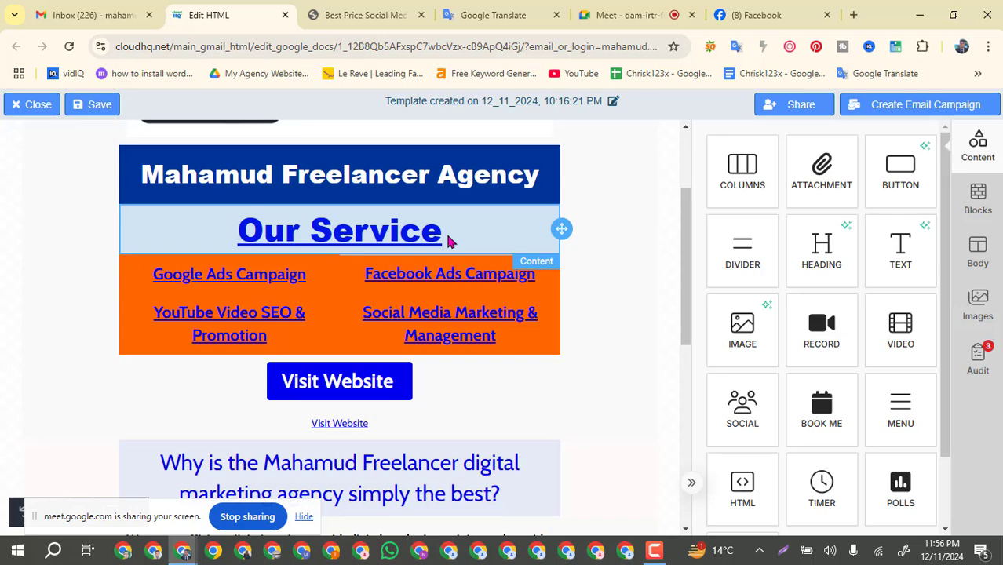
left_click(448, 237)
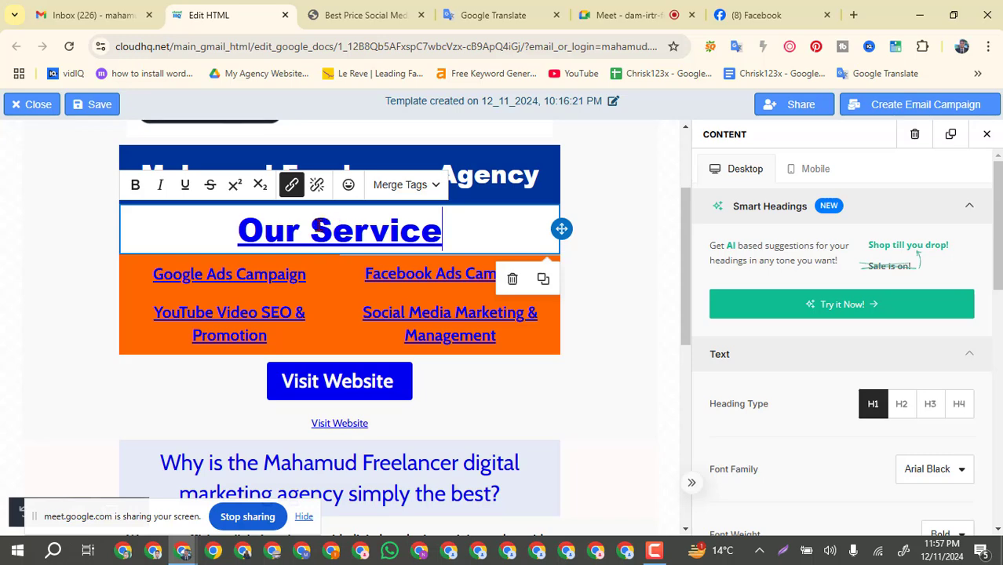
left_click(363, 14)
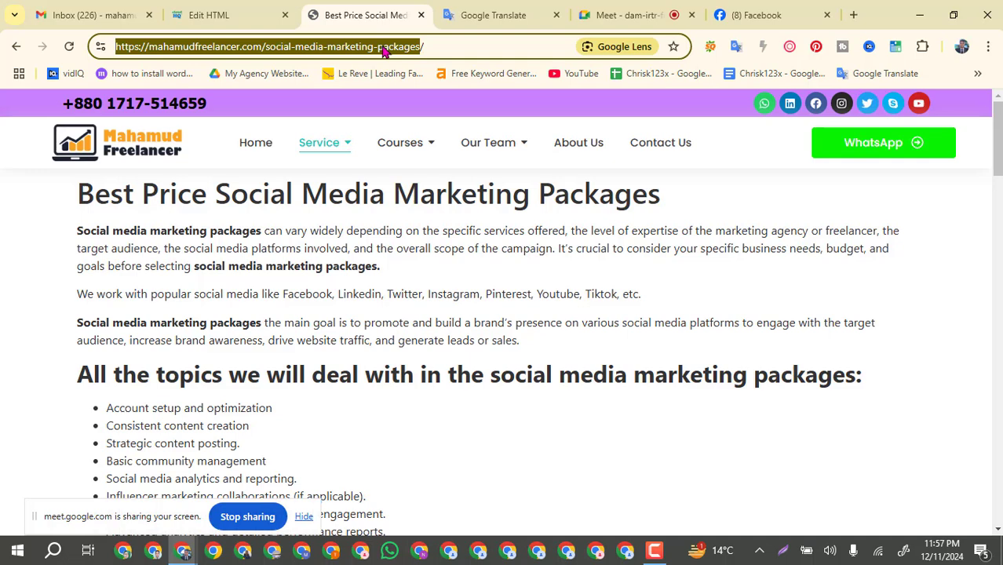
left_click(205, 14)
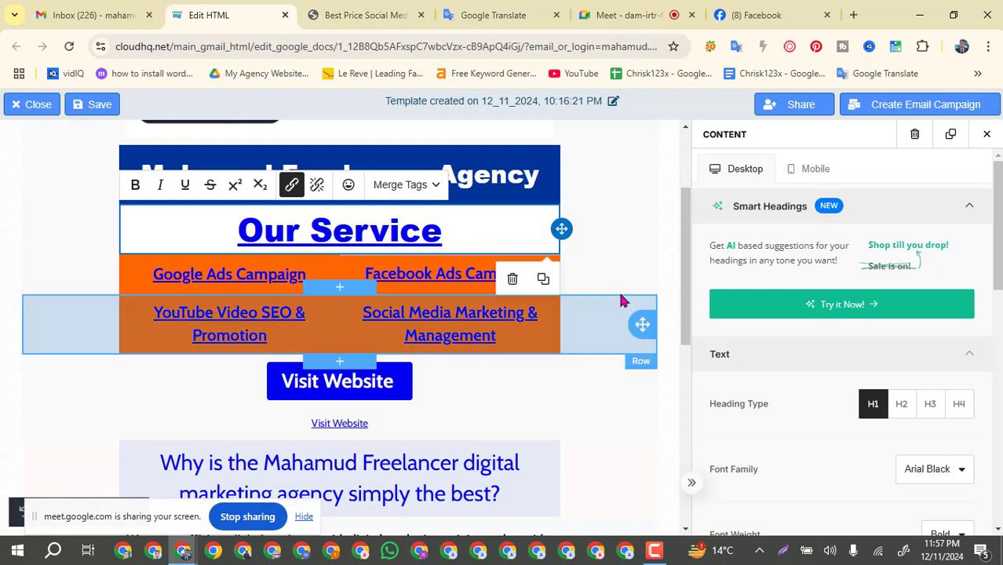
left_click(663, 295)
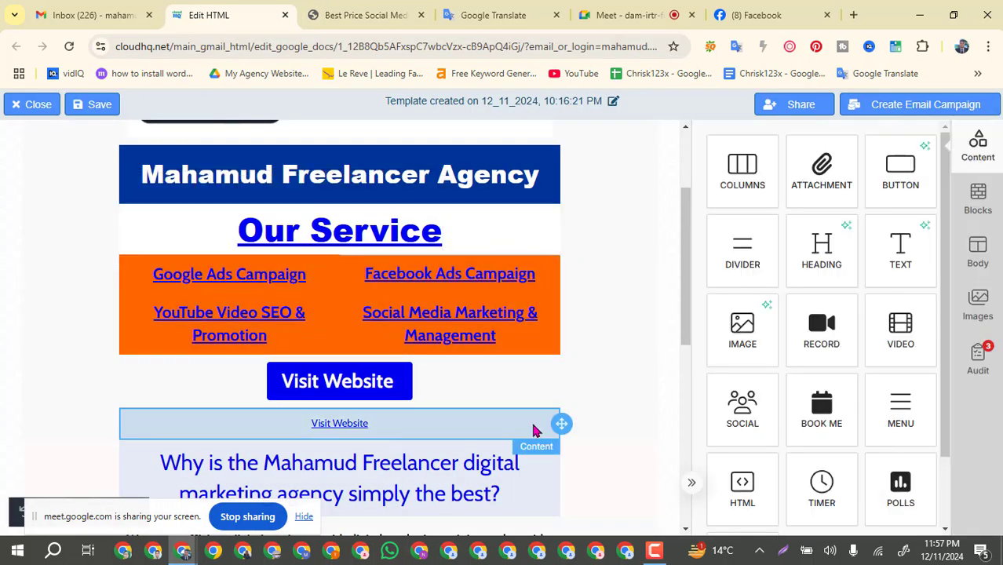
scroll(533, 430, "down", 1)
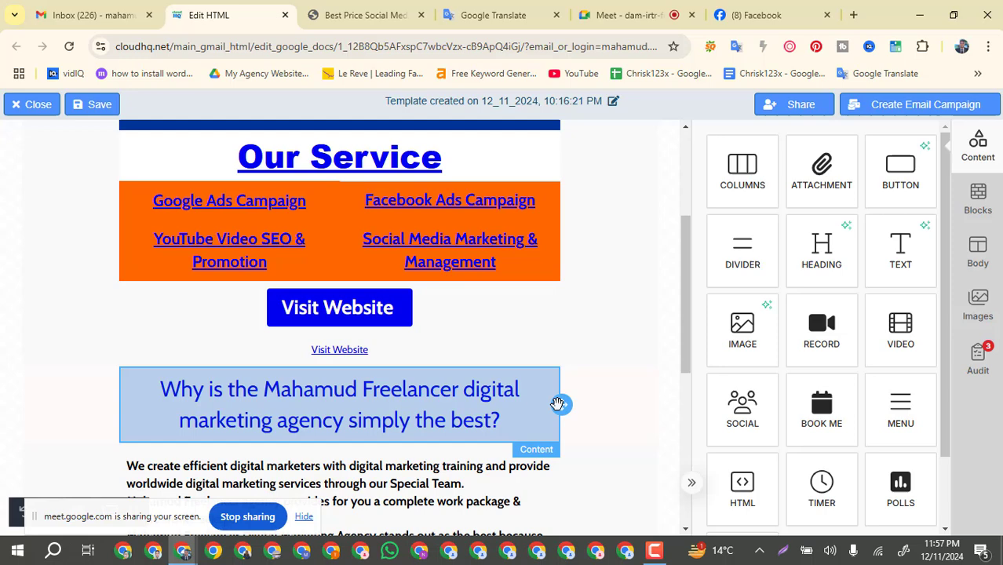
left_click(503, 425)
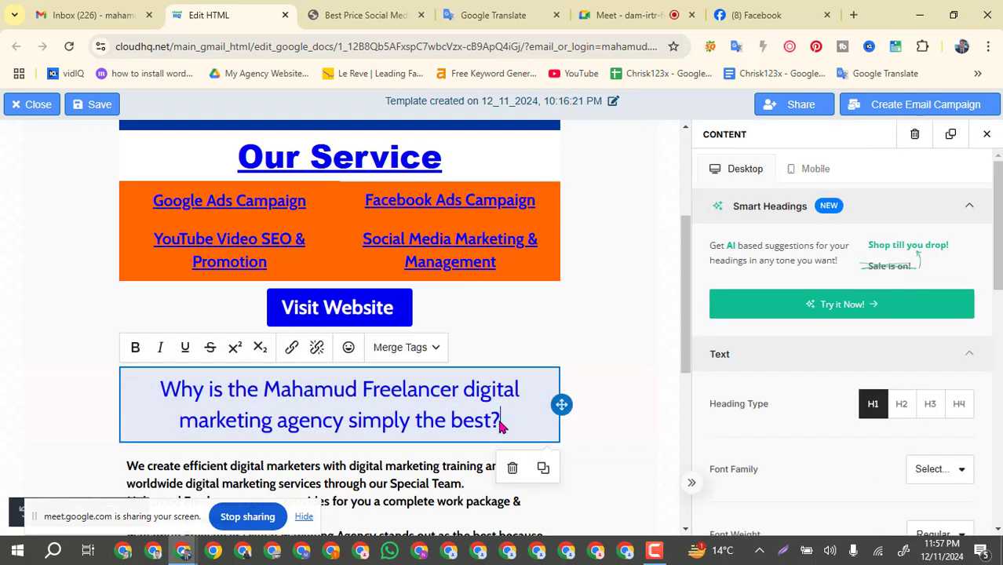
left_click_drag(503, 425, 157, 390)
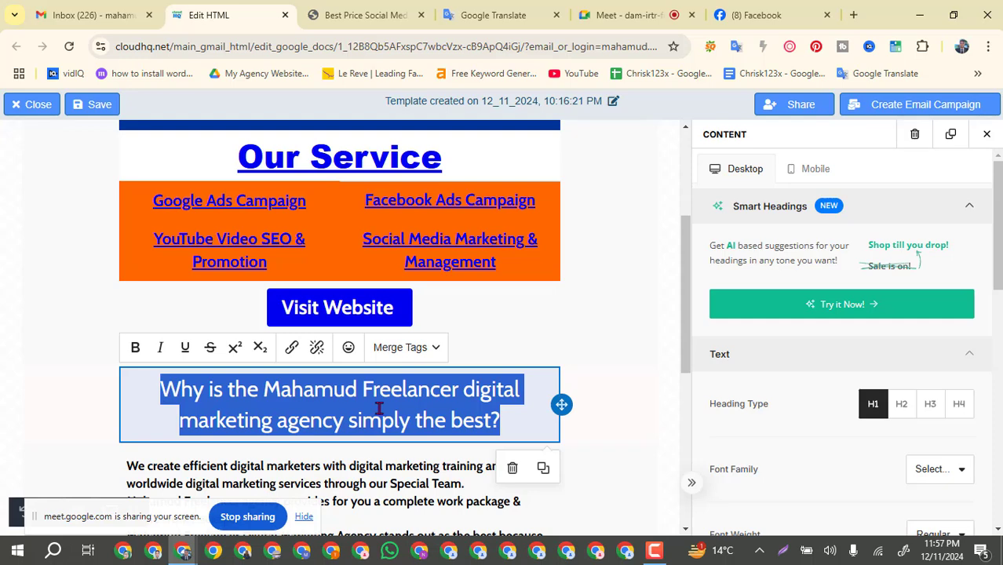
left_click(290, 353)
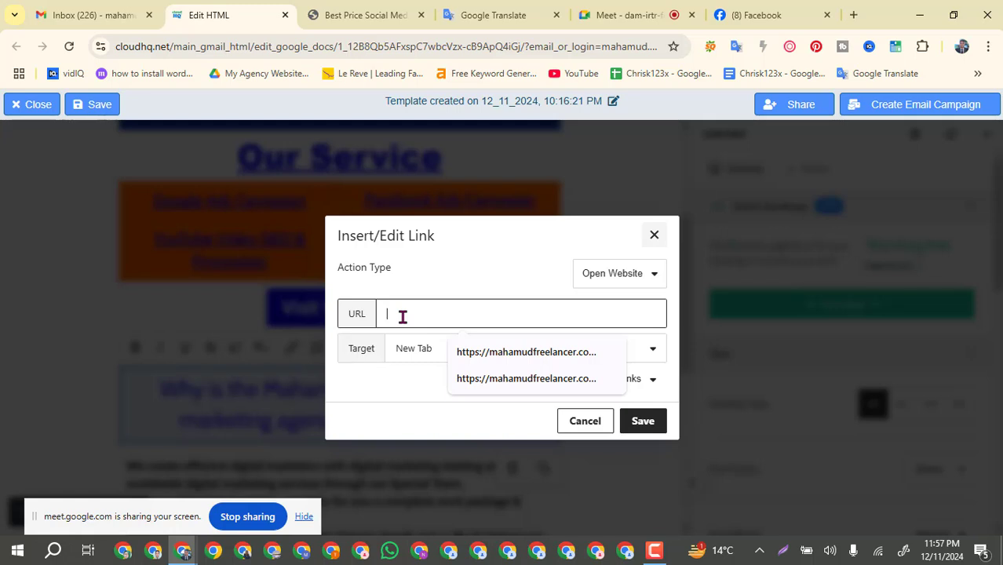
left_click(650, 351)
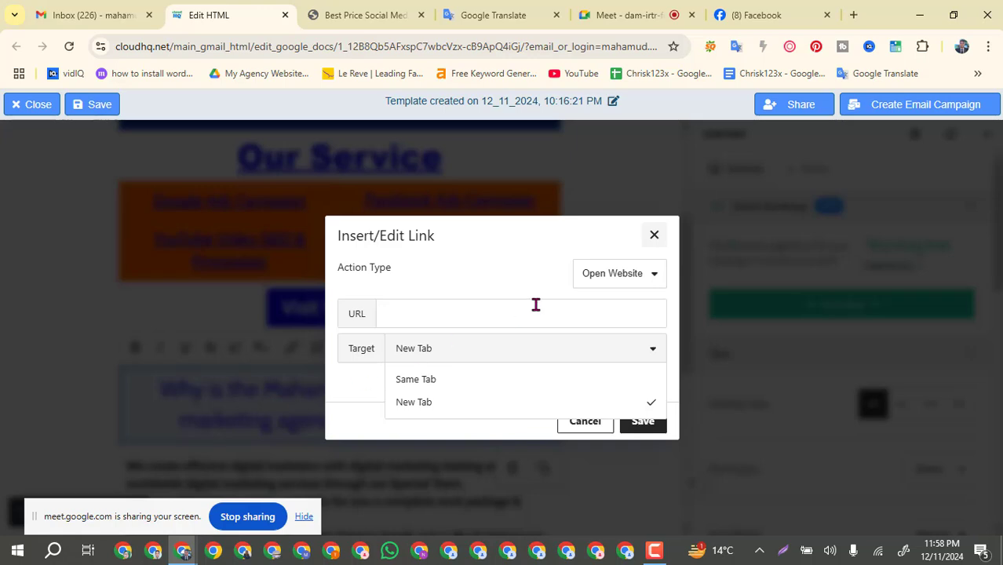
left_click(652, 237)
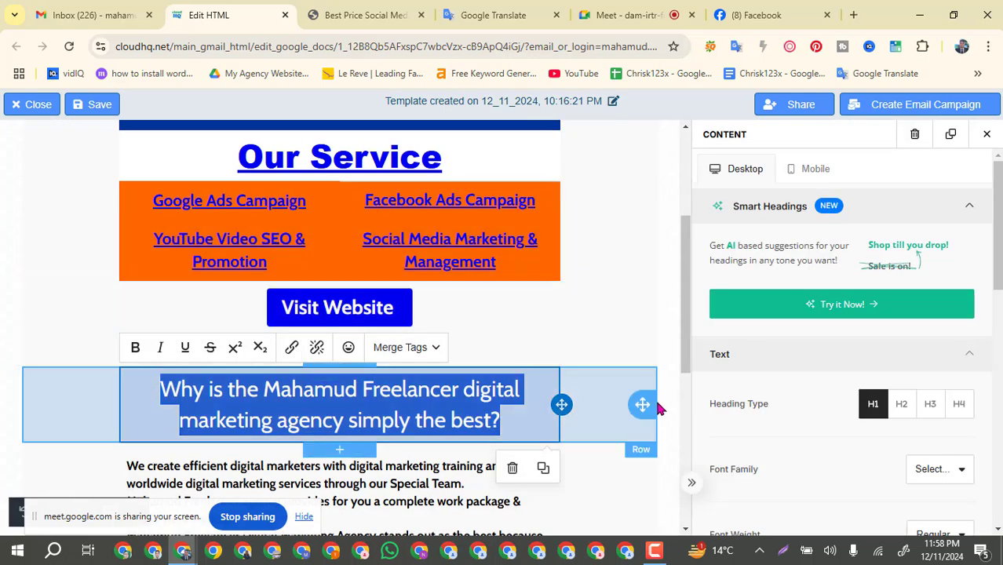
scroll(683, 418, "down", 5)
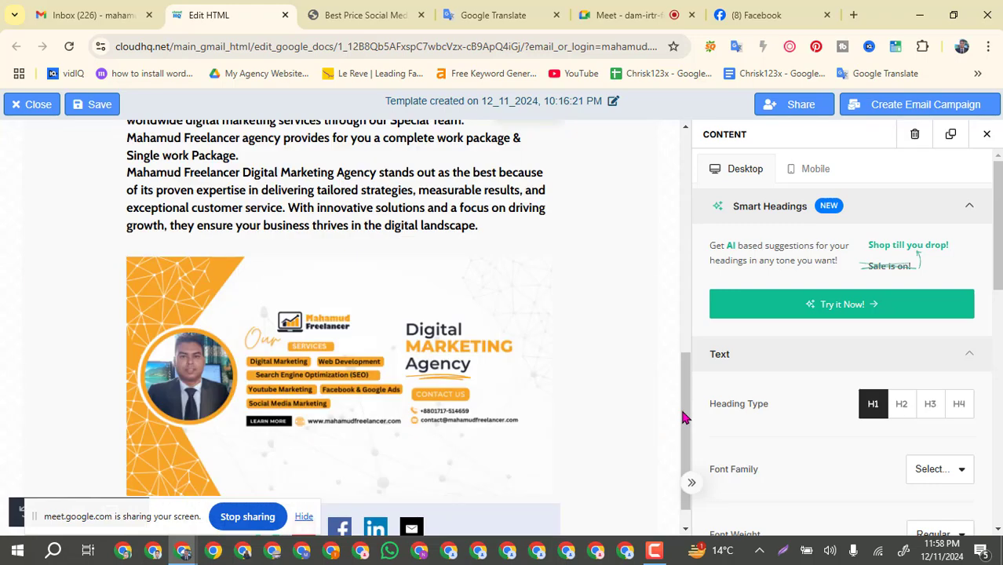
scroll(467, 364, "up", 3)
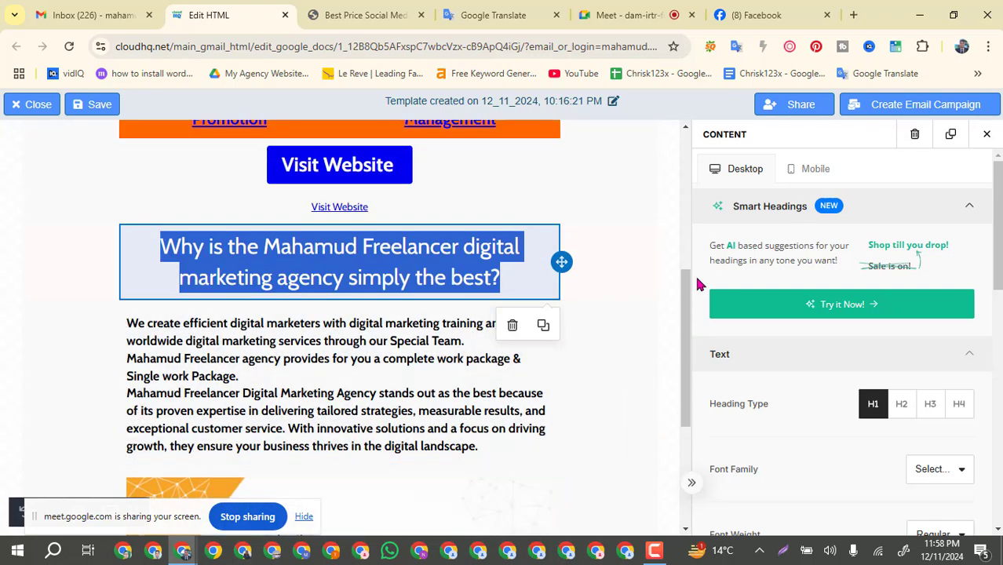
left_click(668, 246)
Step: Look over the template's service headings and description text, and close the template editor
scroll(434, 299, "up", 3)
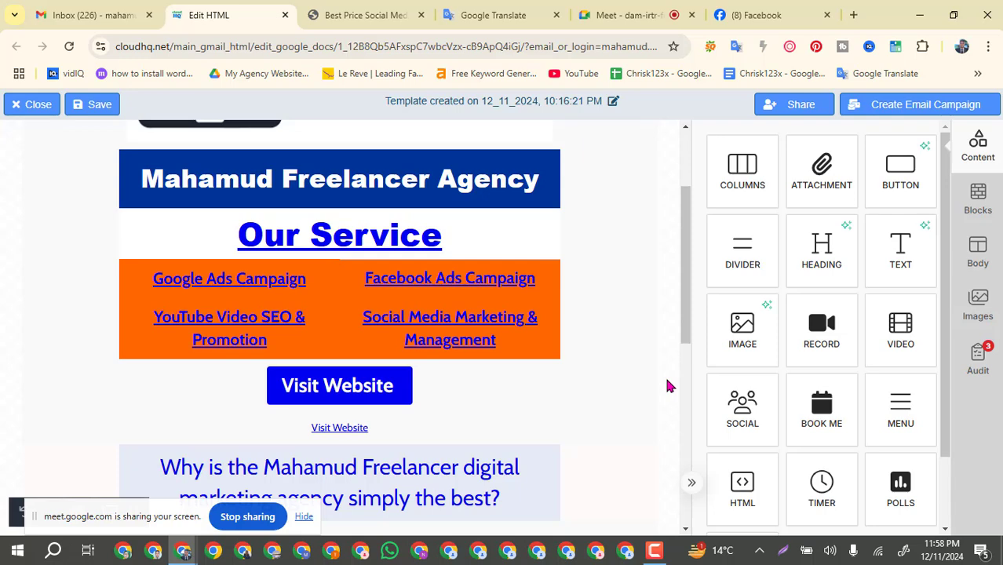
scroll(668, 385, "down", 4)
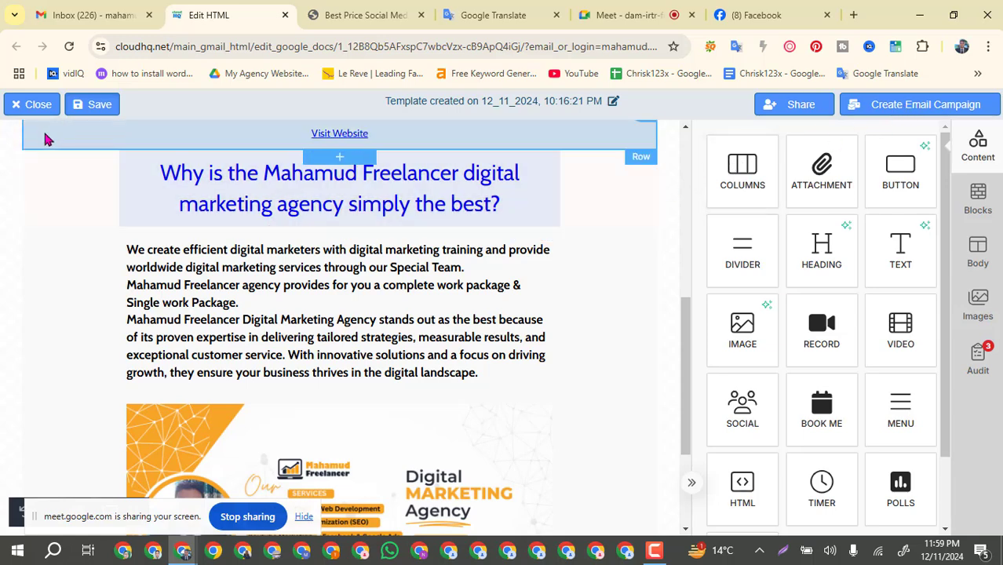
left_click(34, 107)
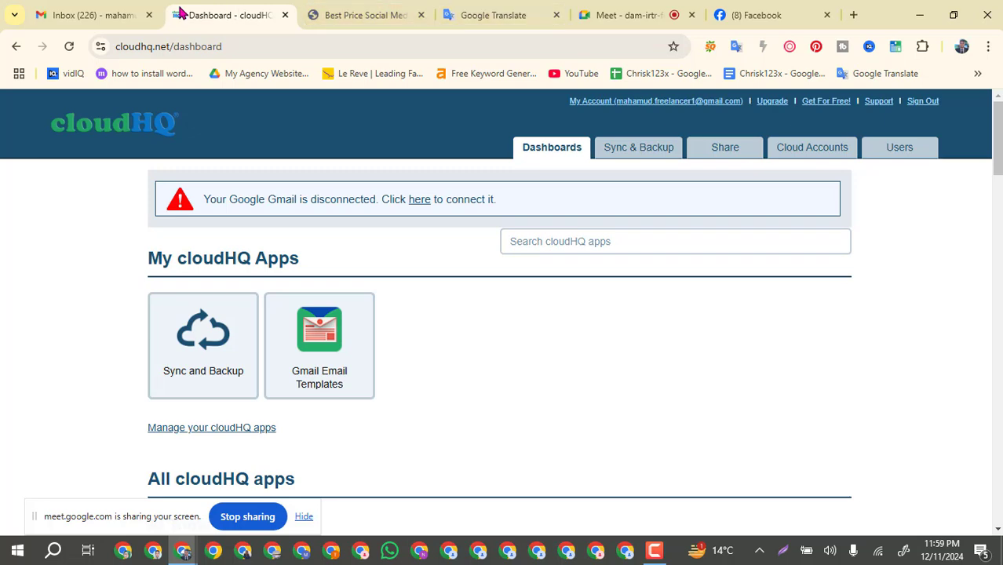
Step: Switch to Gmail, reload the inbox, and bring up the saved personal templates in the cloudHQ template browser
left_click(110, 14)
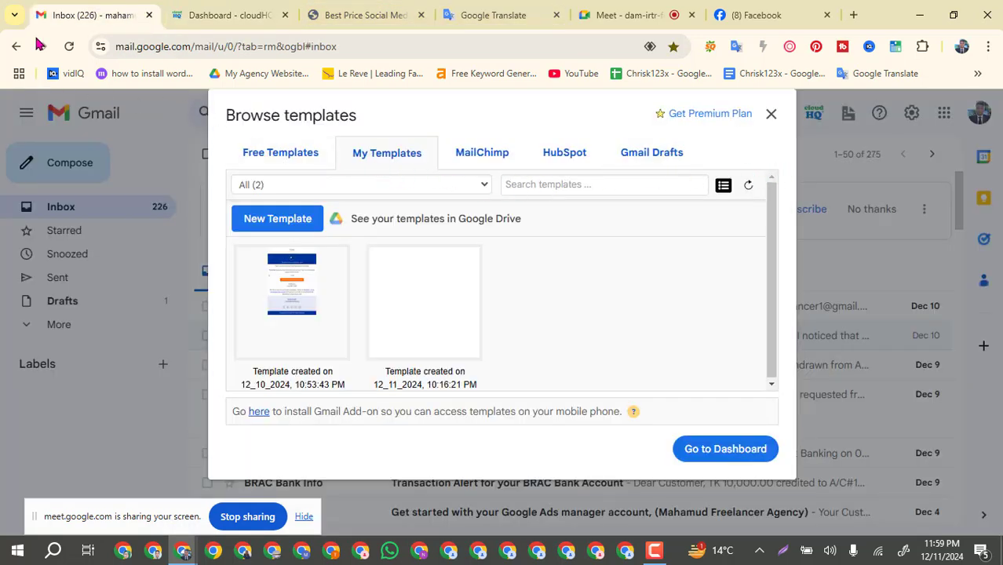
left_click(69, 47)
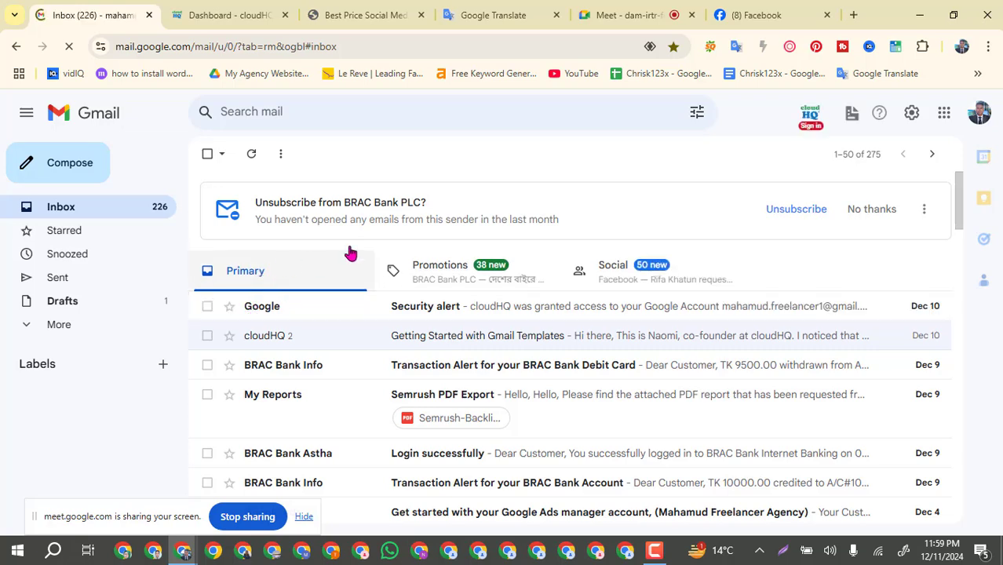
left_click(853, 115)
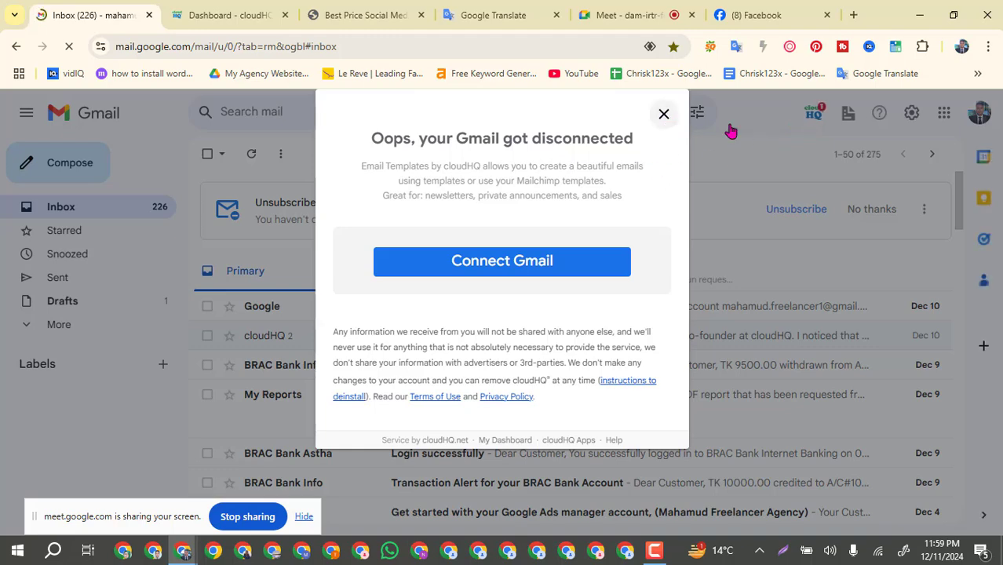
left_click(815, 116)
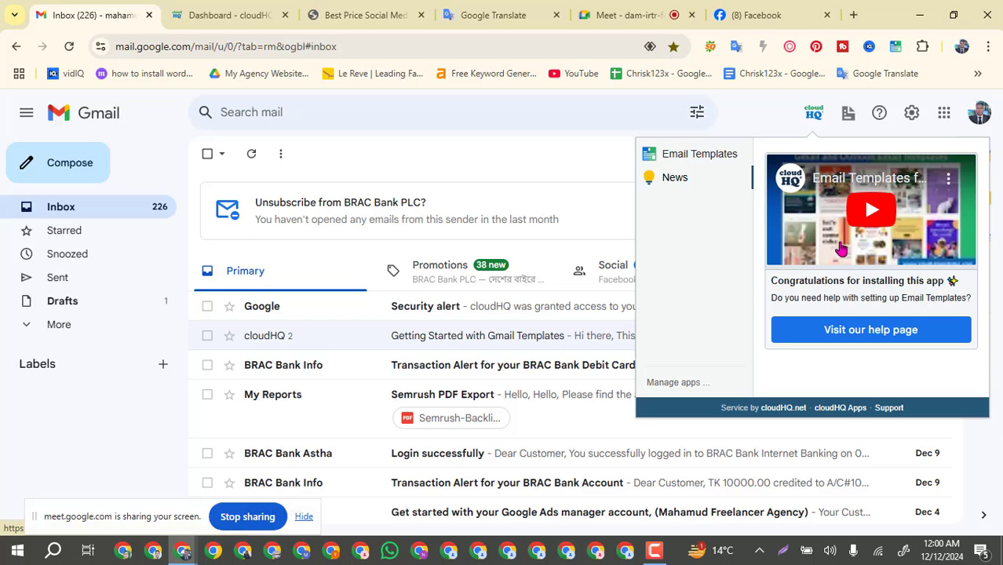
left_click(848, 114)
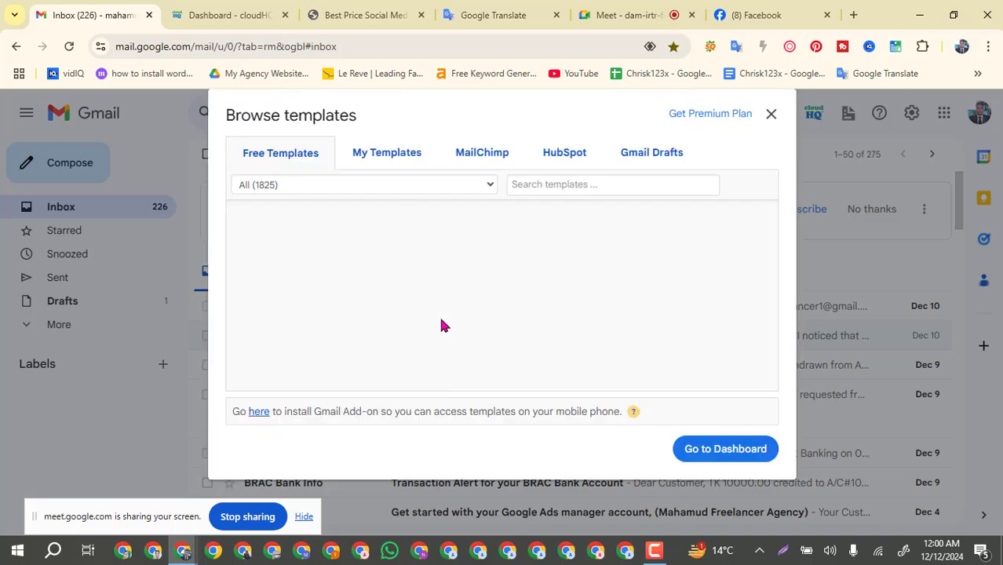
left_click(400, 161)
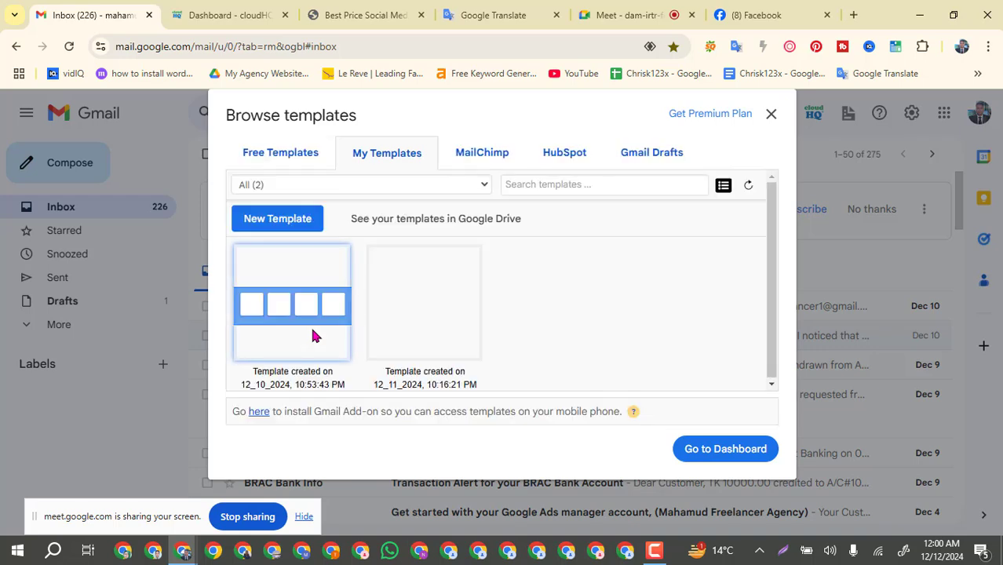
Step: Open the template created on 12_11_2024, 10:16:21 PM for editing and review it from the logo to the social icons
mouse_move(425, 354)
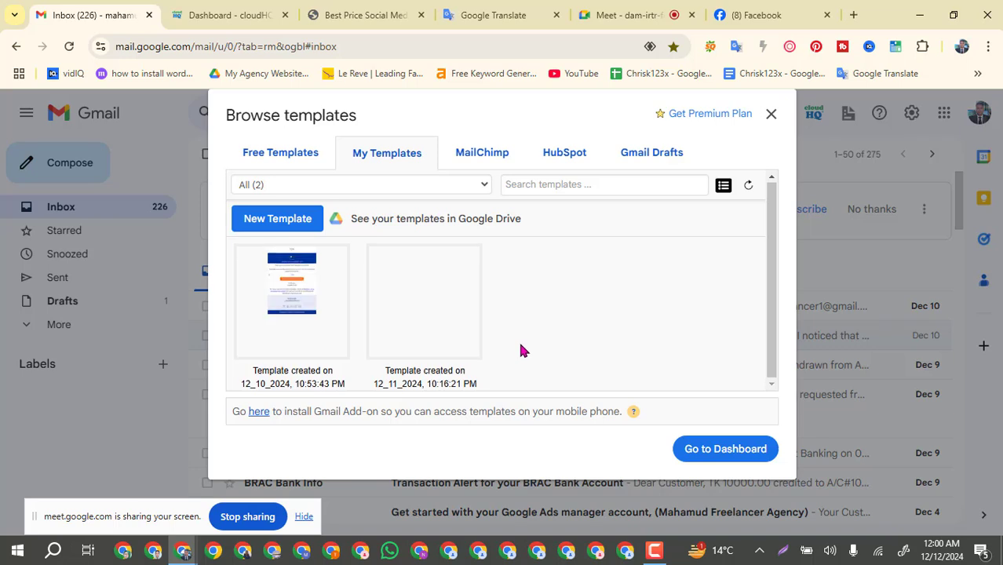
mouse_move(436, 308)
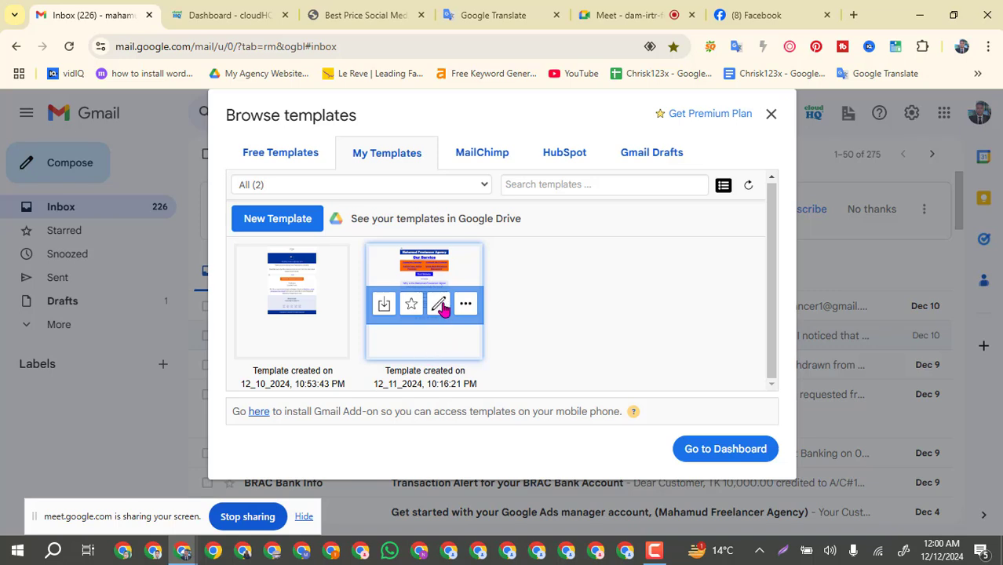
left_click(438, 312)
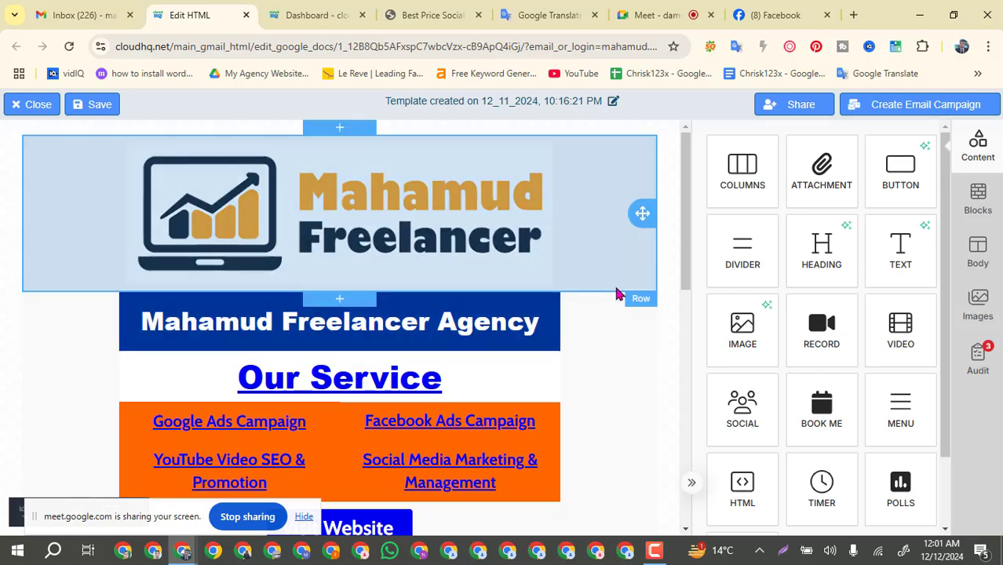
scroll(616, 299, "down", 1)
scroll(610, 310, "down", 6)
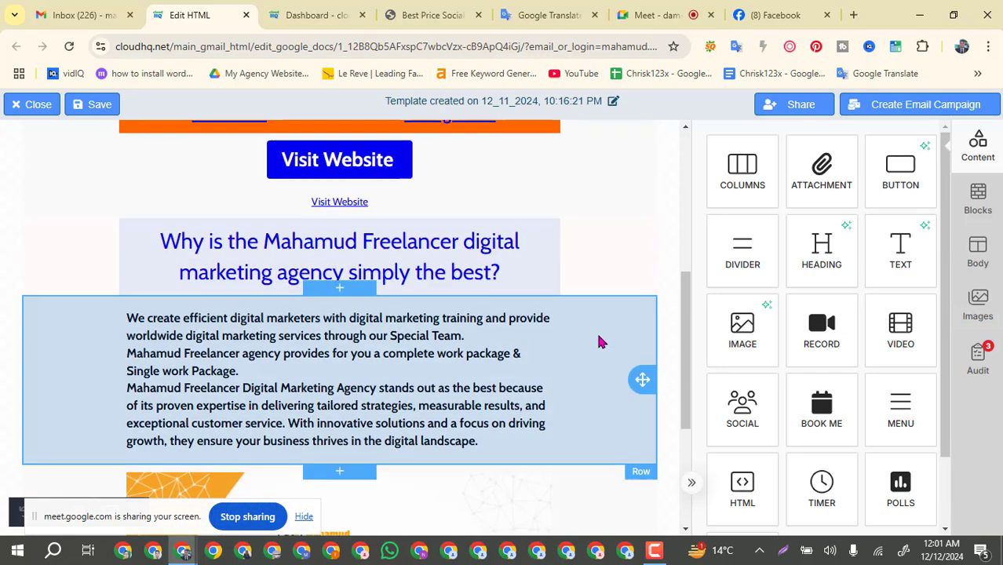
scroll(598, 342, "down", 2)
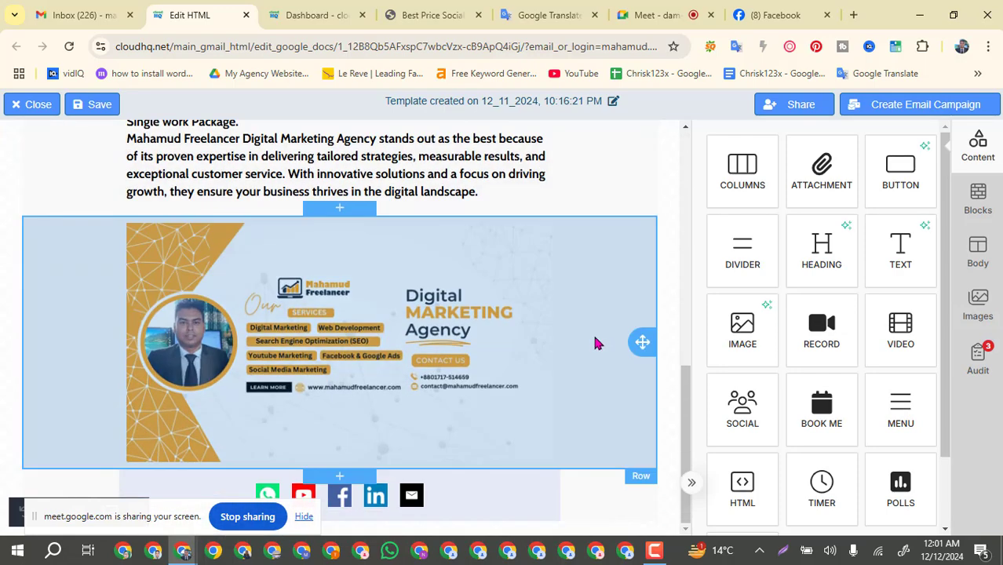
scroll(593, 341, "up", 7)
Step: Close the cloudHQ Dashboard page and return to the template editor
left_click(322, 18)
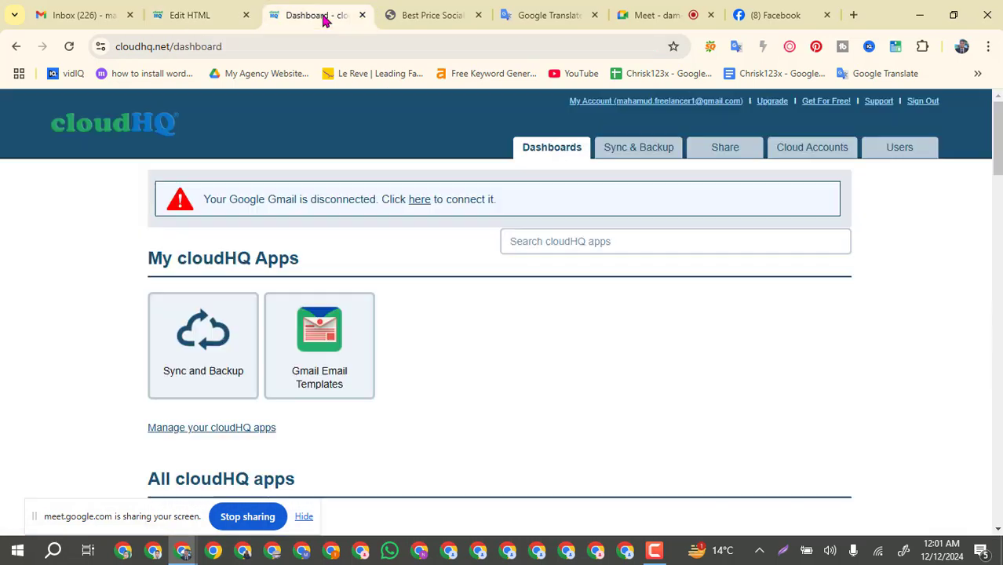
left_click(362, 15)
left_click(217, 21)
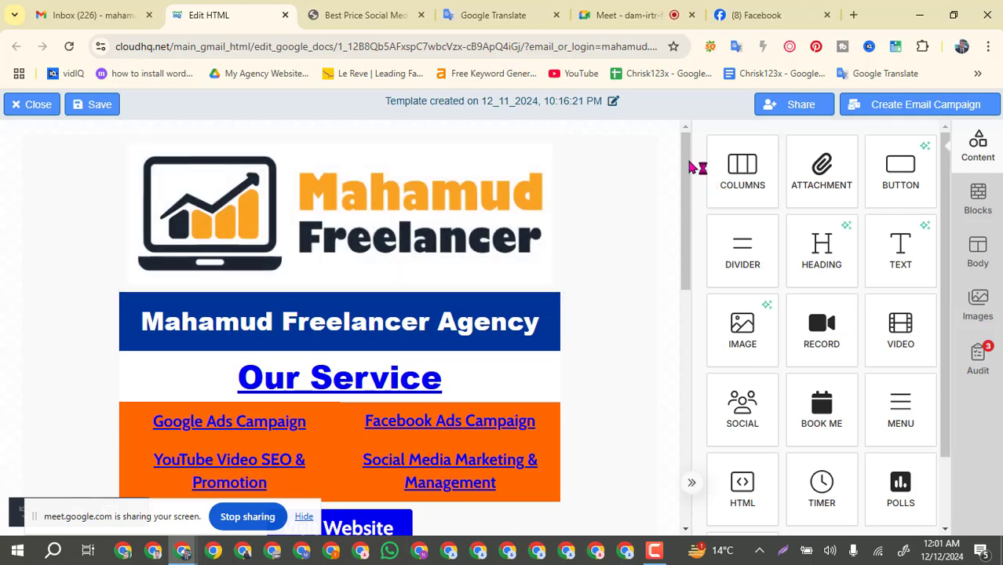
Step: Back in Gmail, view the sharing page for the template created on 12_11_2024, 10:16:21 PM, and close that page
left_click(41, 10)
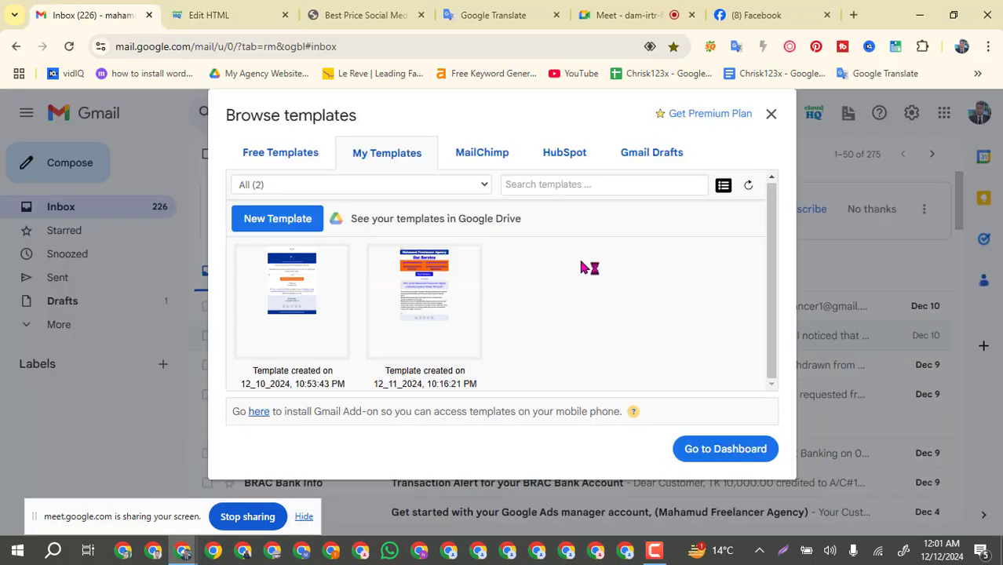
mouse_move(439, 291)
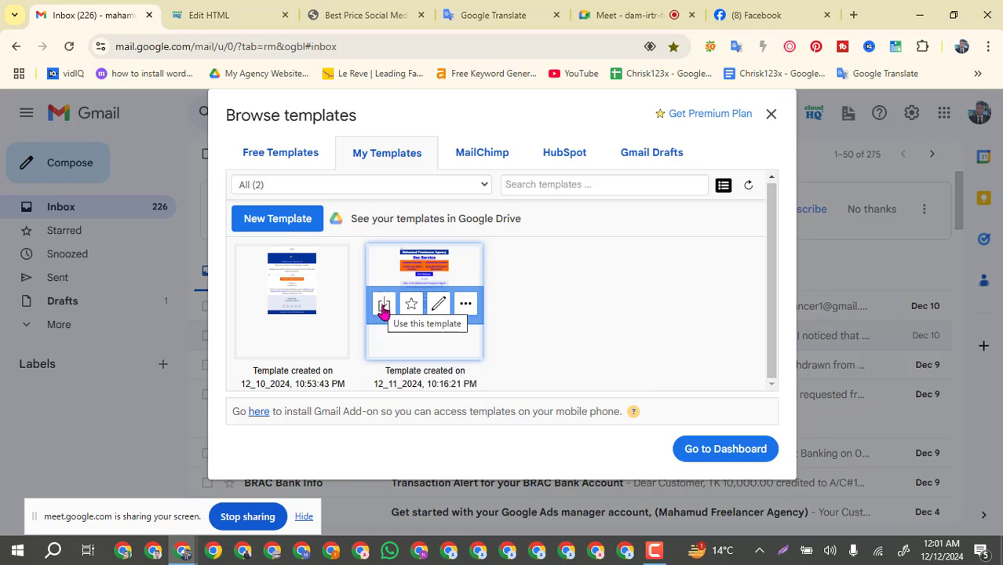
left_click(470, 306)
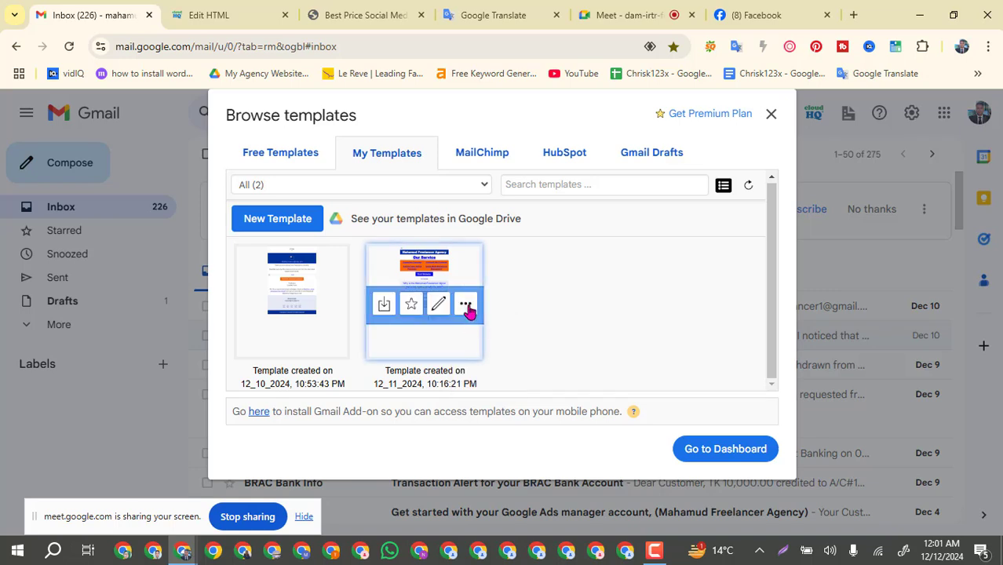
left_click(467, 306)
mouse_move(467, 306)
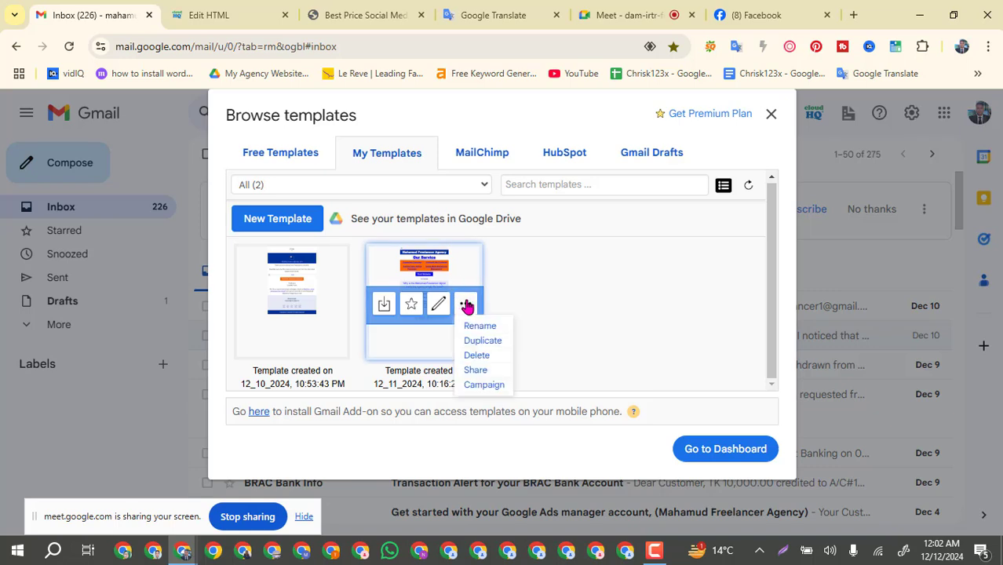
left_click(489, 380)
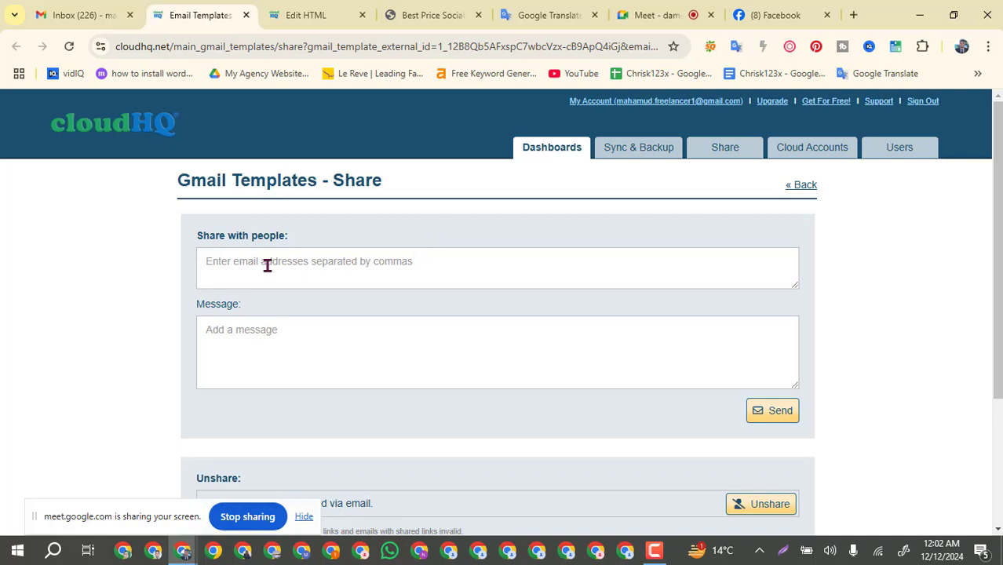
scroll(247, 262, "down", 3)
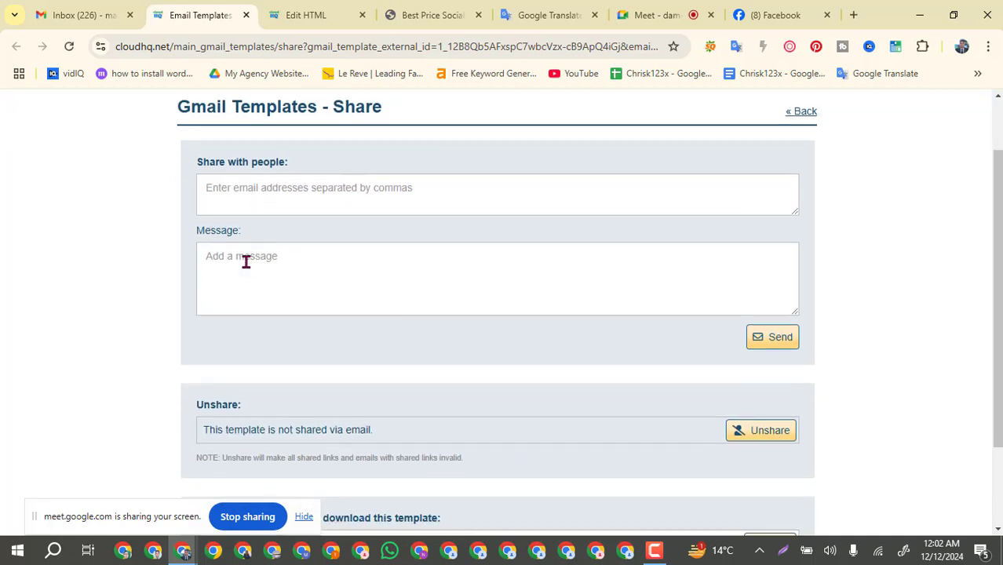
scroll(318, 344, "up", 3)
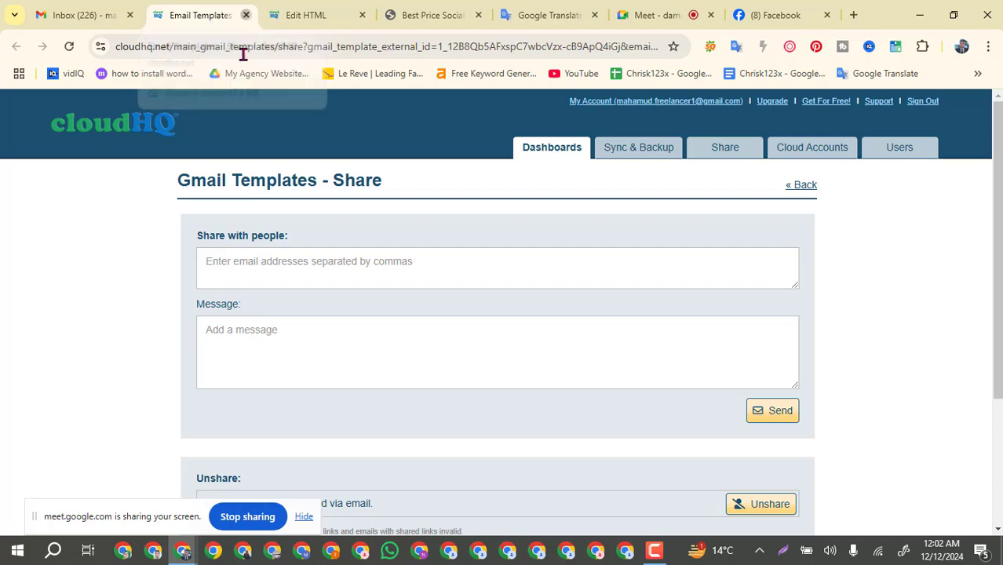
key("ctrl+w")
Step: Rename the template created on 12_11_2024, 10:16:21 PM as "Agency"
left_click(465, 303)
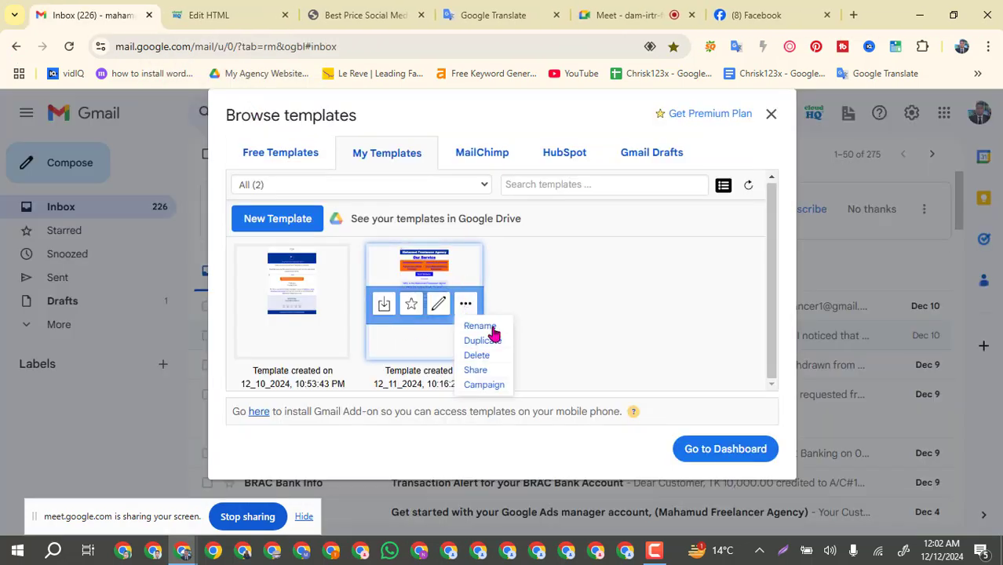
left_click(486, 325)
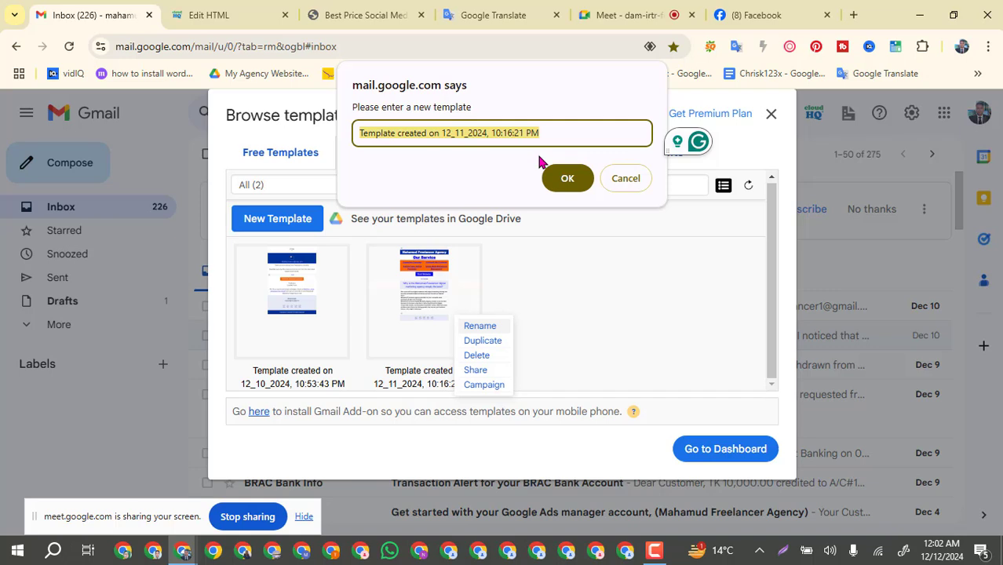
type("A")
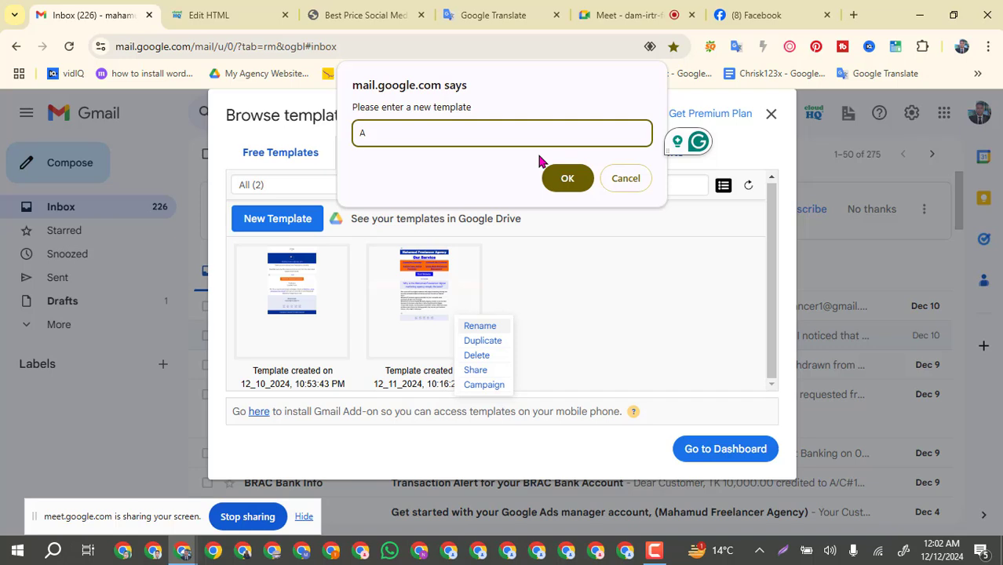
type("gency")
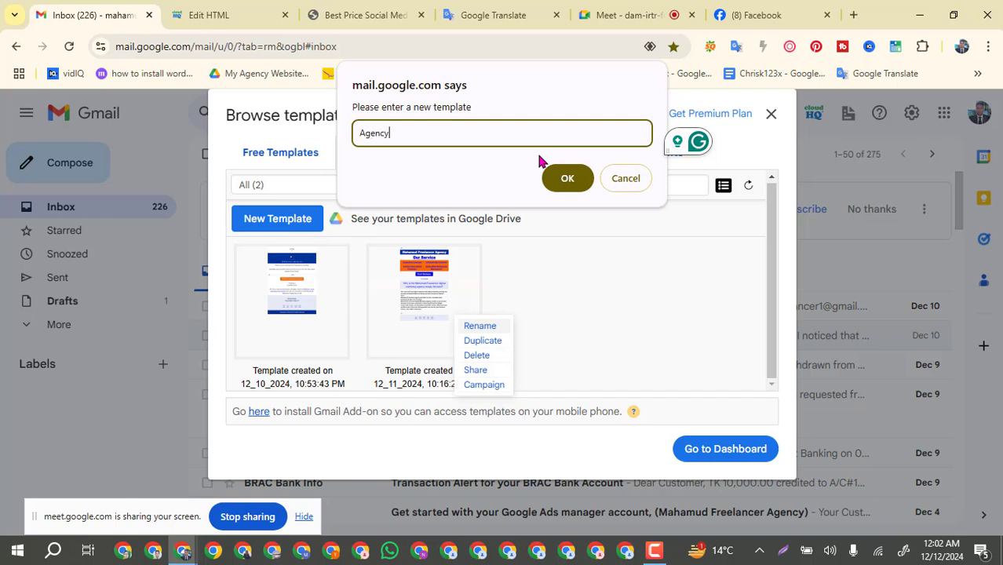